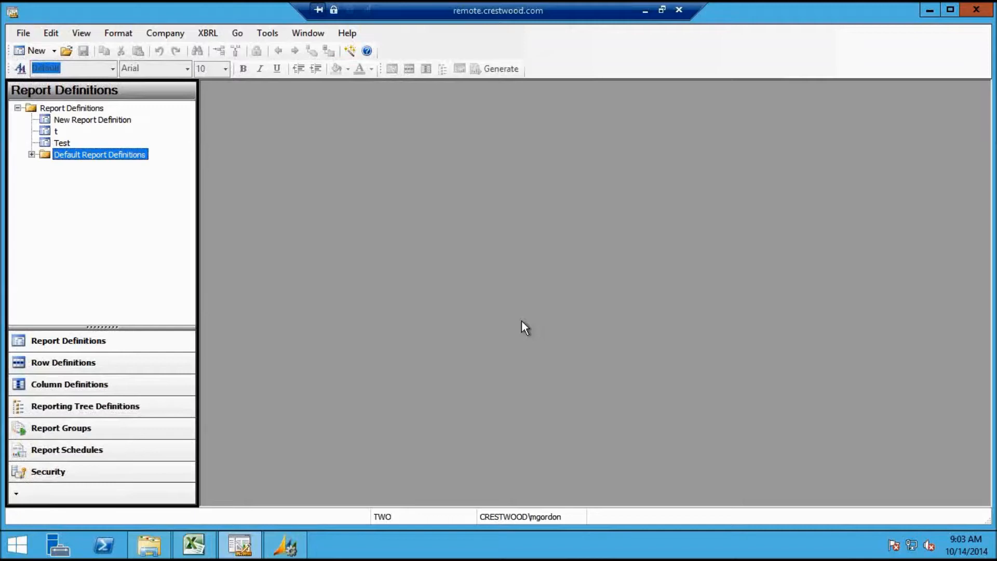
# Minimize the remote session and bring the Word agenda document to the front
pyautogui.click(645, 10)
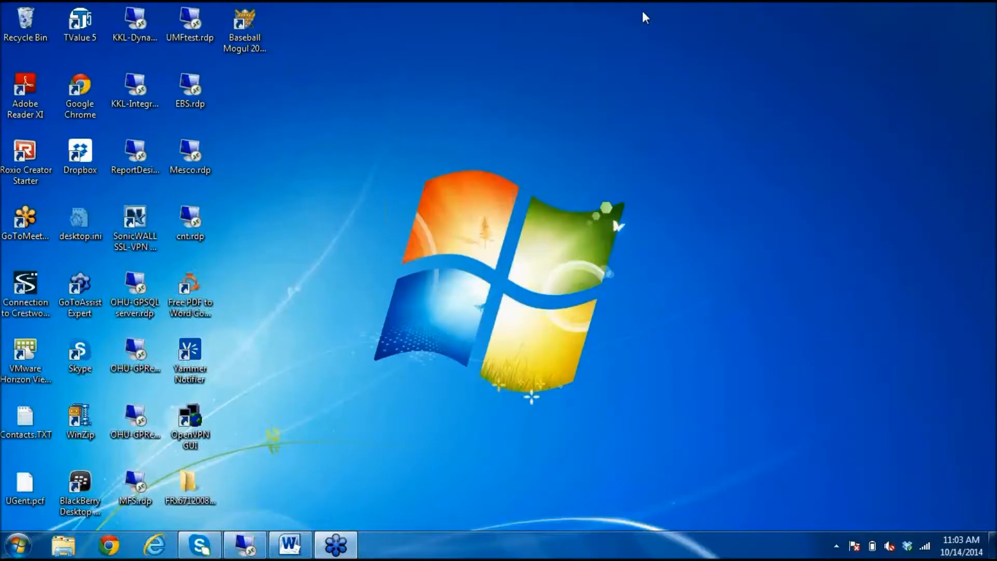
pyautogui.click(300, 542)
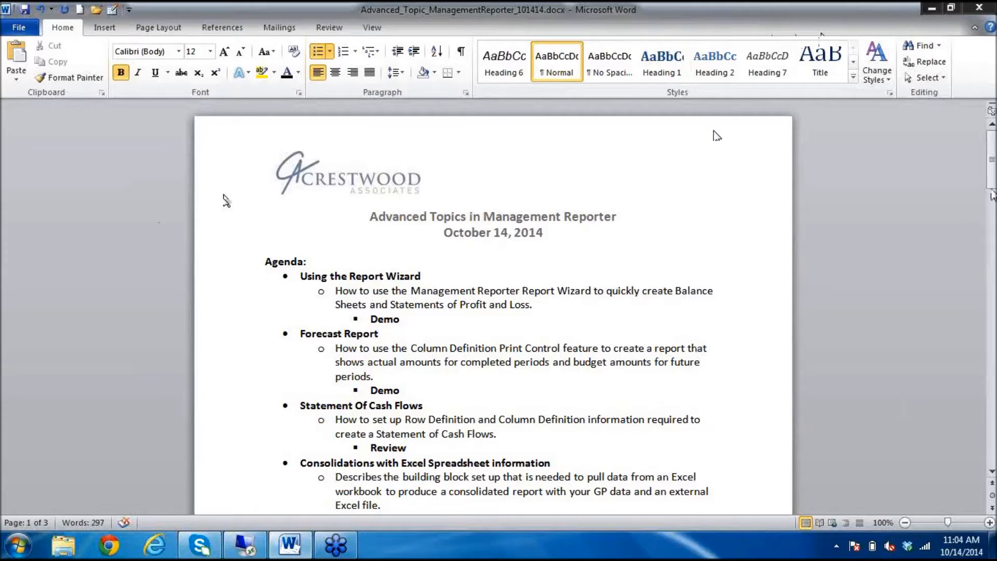
# Scroll down through the Word agenda document to its end
pyautogui.scroll(-2, 991, 471)
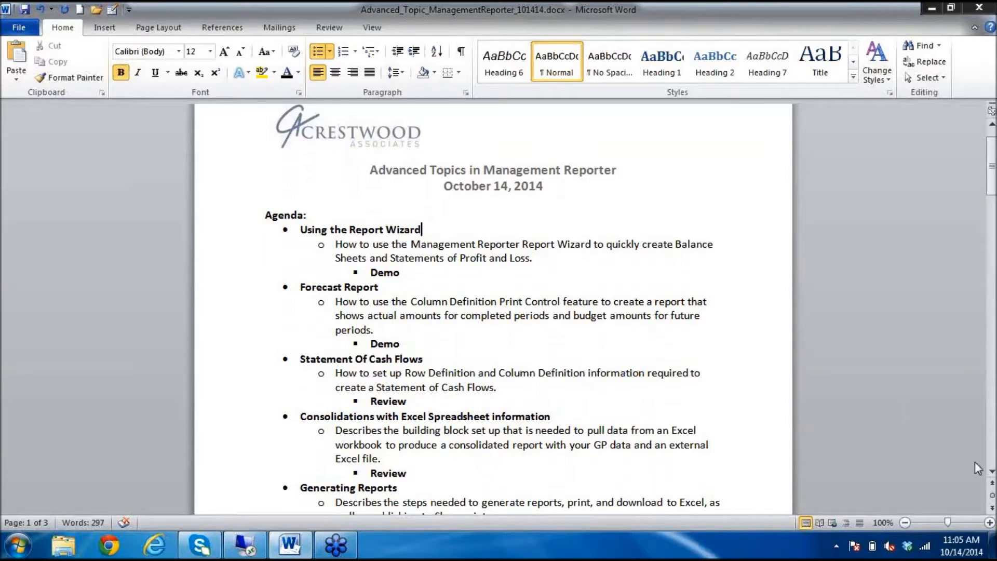
pyautogui.click(991, 472)
pyautogui.click(991, 472)
pyautogui.click(992, 473)
pyautogui.click(992, 472)
pyautogui.click(991, 472)
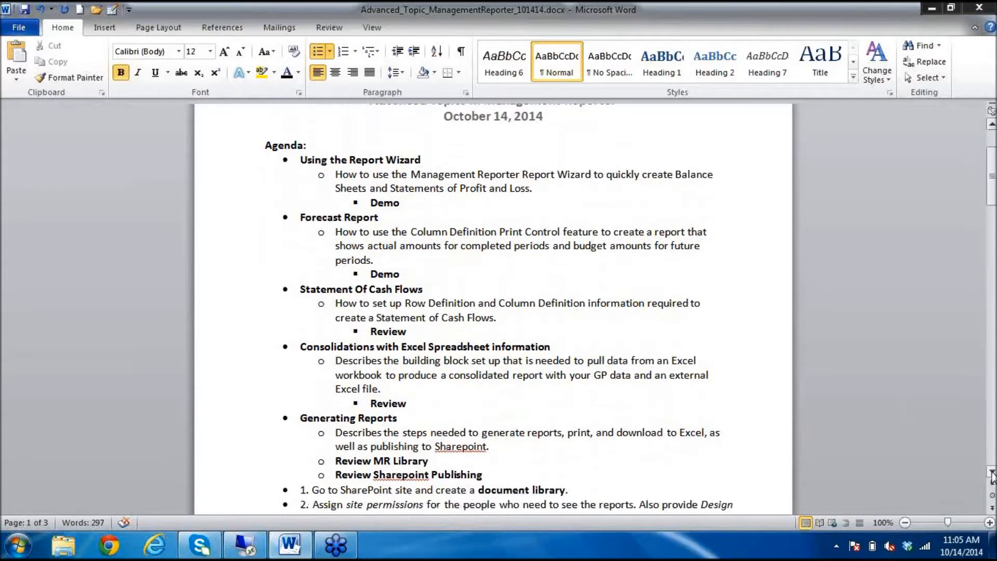
pyautogui.click(992, 473)
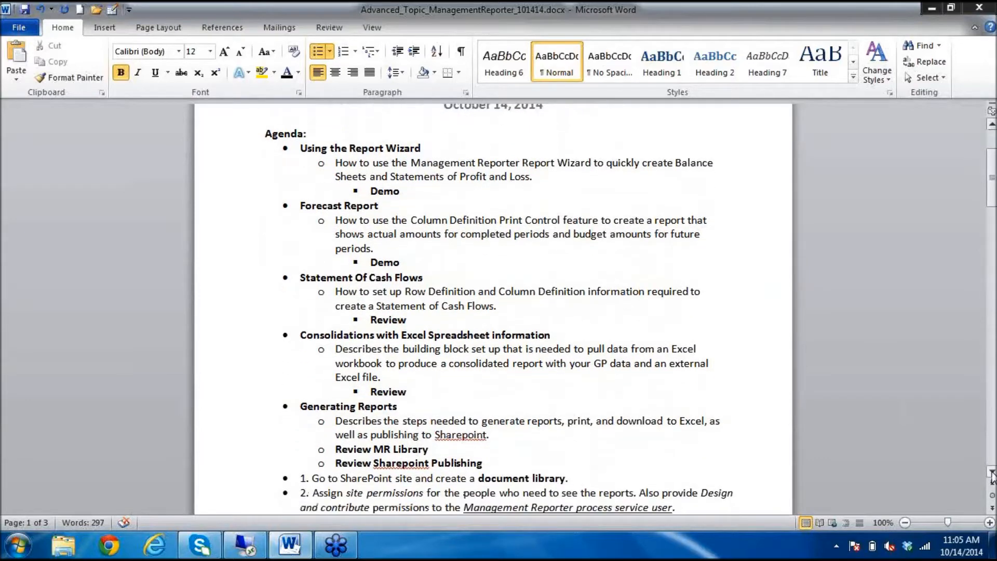
pyautogui.click(503, 379)
pyautogui.click(992, 471)
pyautogui.click(992, 472)
pyautogui.moveTo(992, 471); pyautogui.dragTo(992, 471)
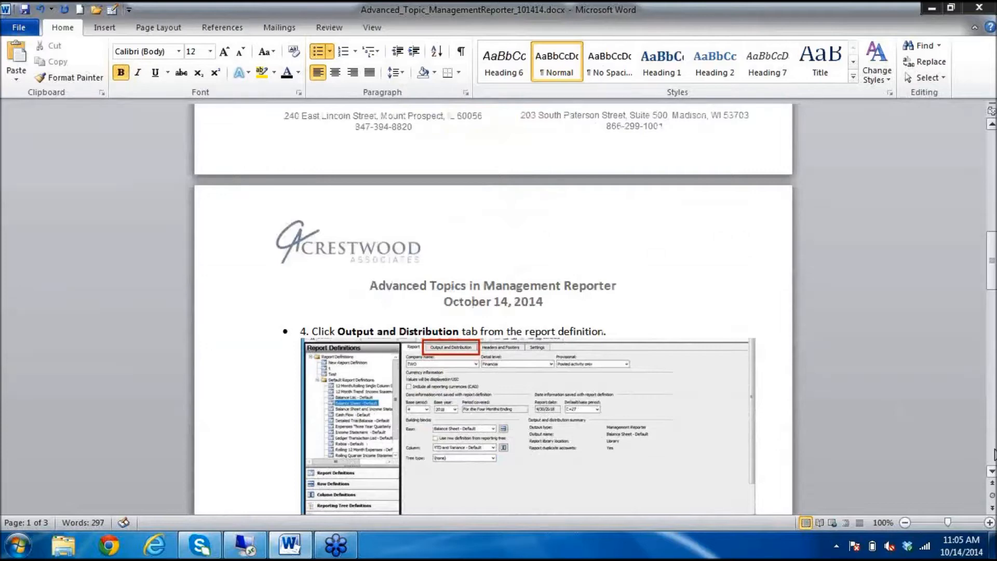
# Drag back to the top of the agenda and return to the remote Management Reporter session
pyautogui.click(993, 454)
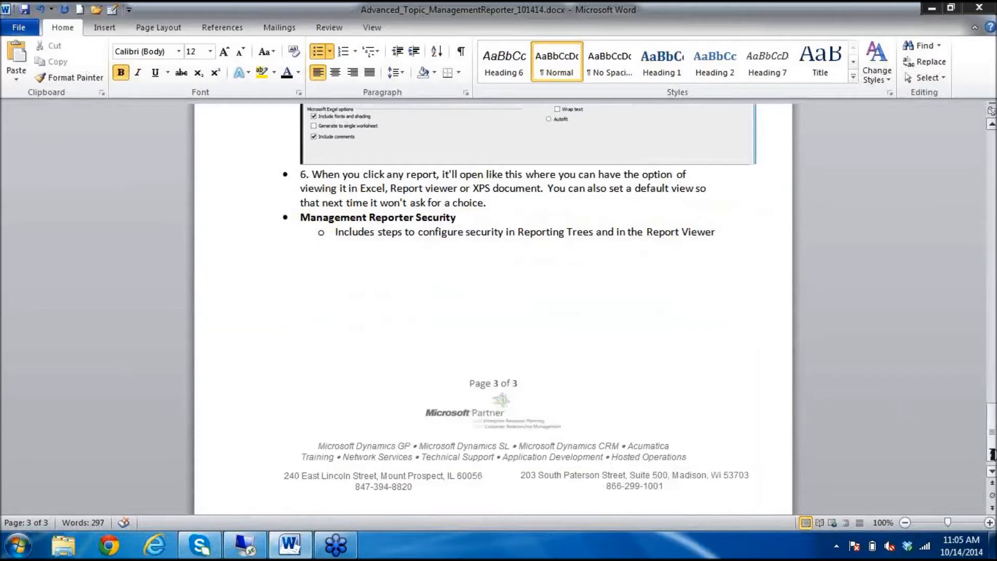
pyautogui.moveTo(992, 455); pyautogui.dragTo(957, 95)
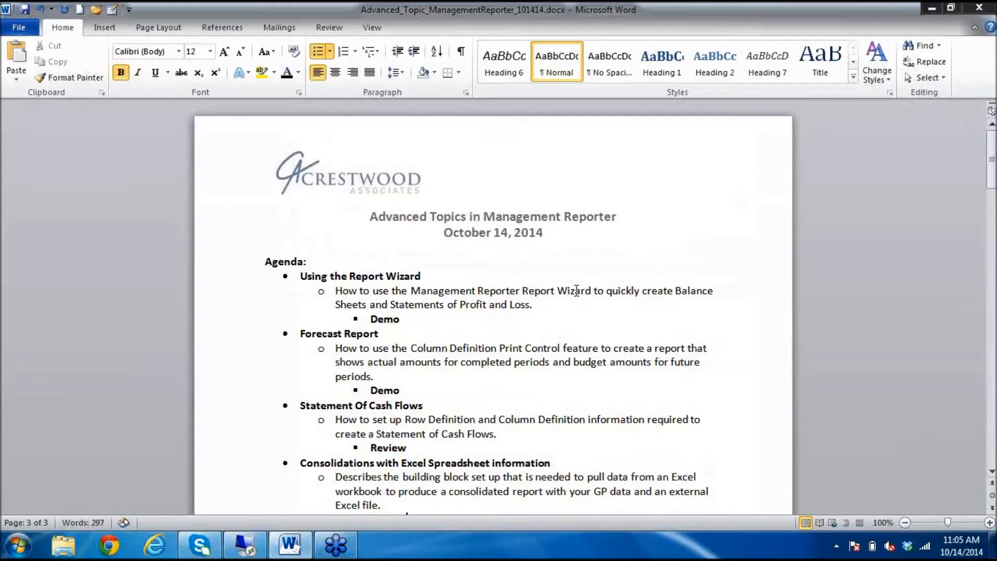
pyautogui.click(248, 547)
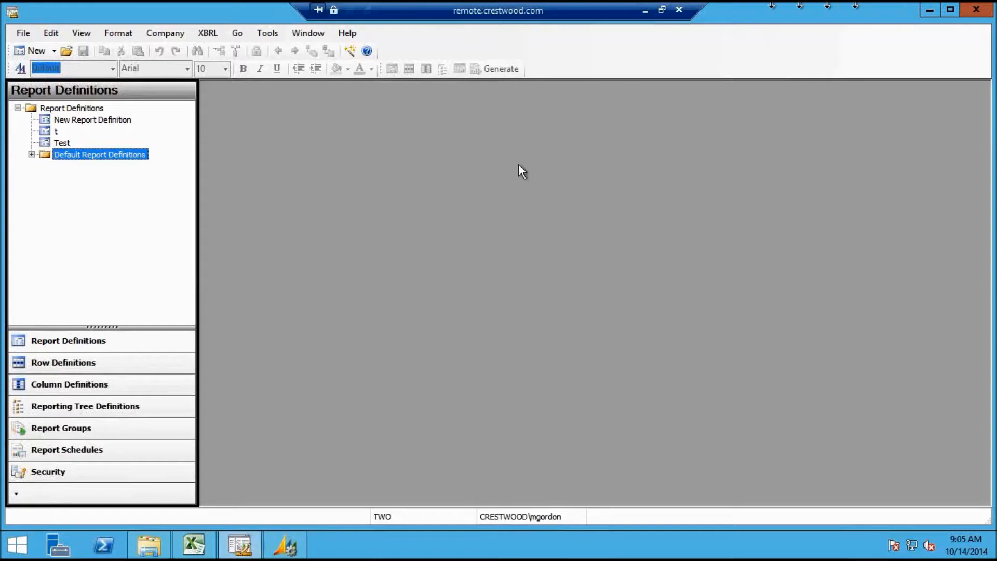
# Start a Balance Sheet Report Wizard with Actual book code and advance to the sections page
pyautogui.click(351, 52)
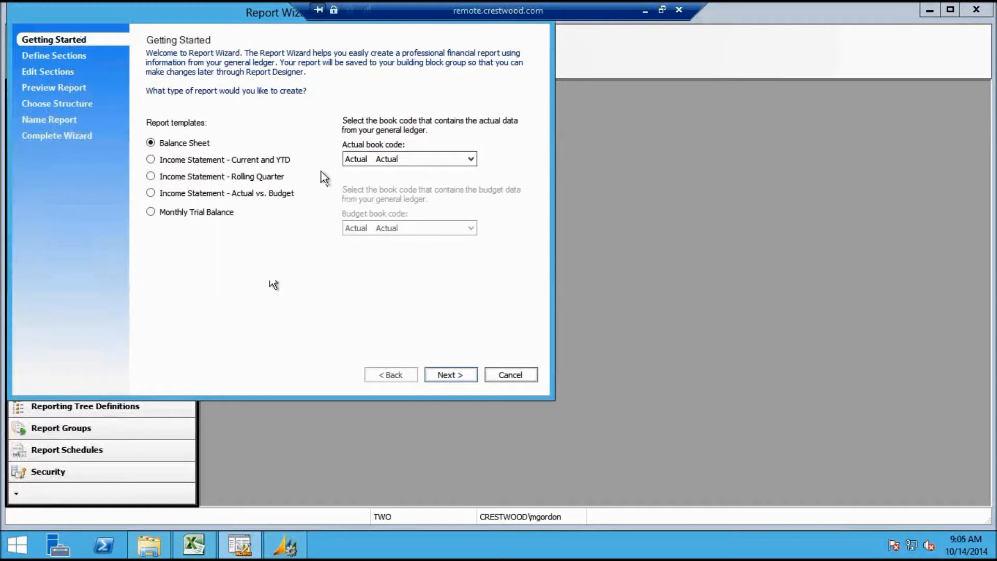
pyautogui.click(470, 161)
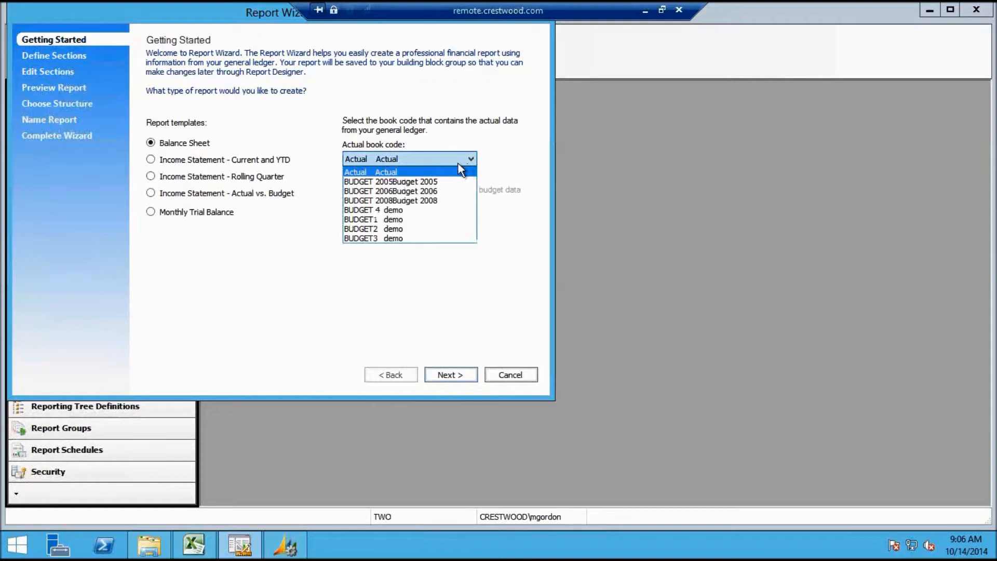
pyautogui.click(450, 171)
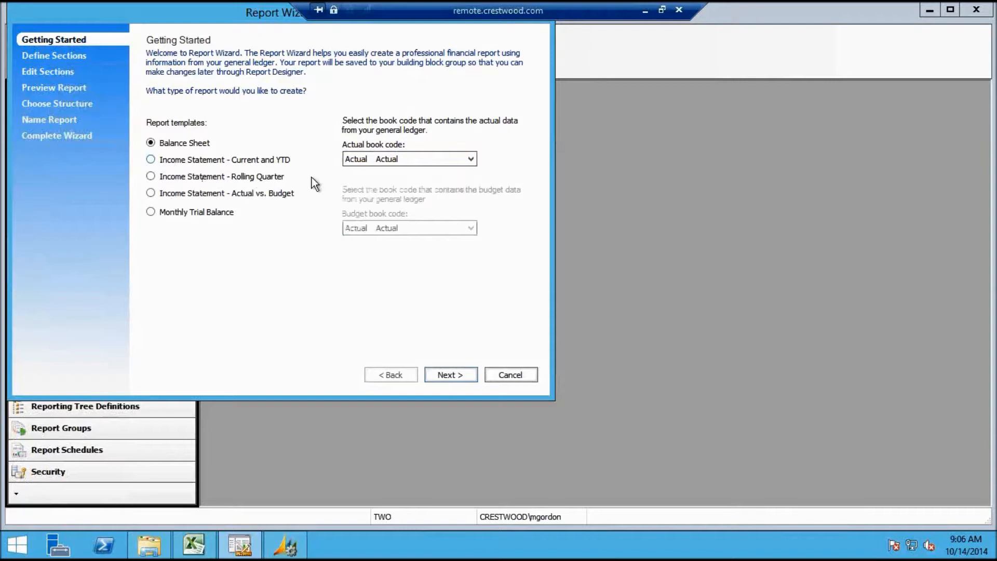
pyautogui.click(460, 376)
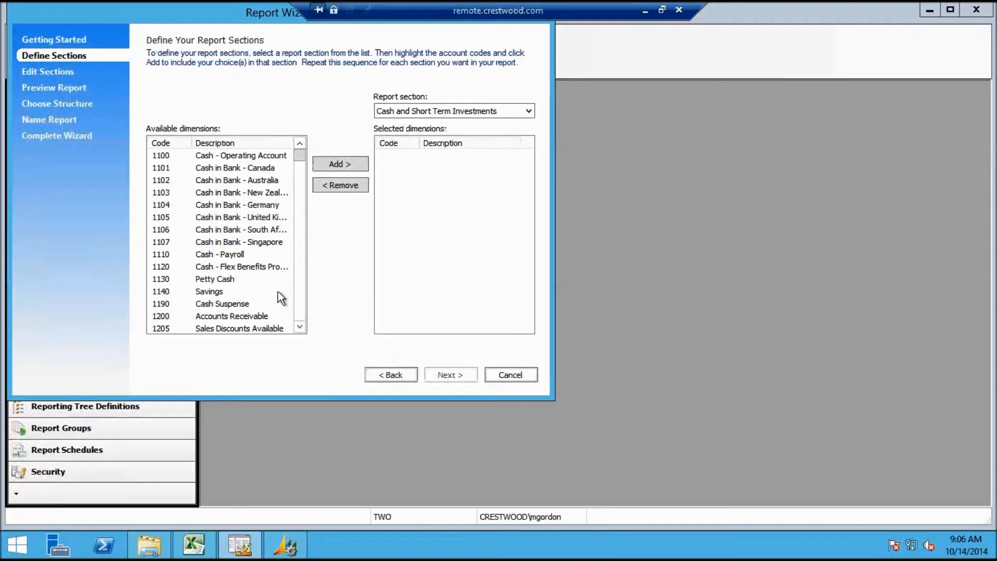
# Add accounts 1100 through 1190 to the Cash and Short Term Investments section
pyautogui.click(527, 112)
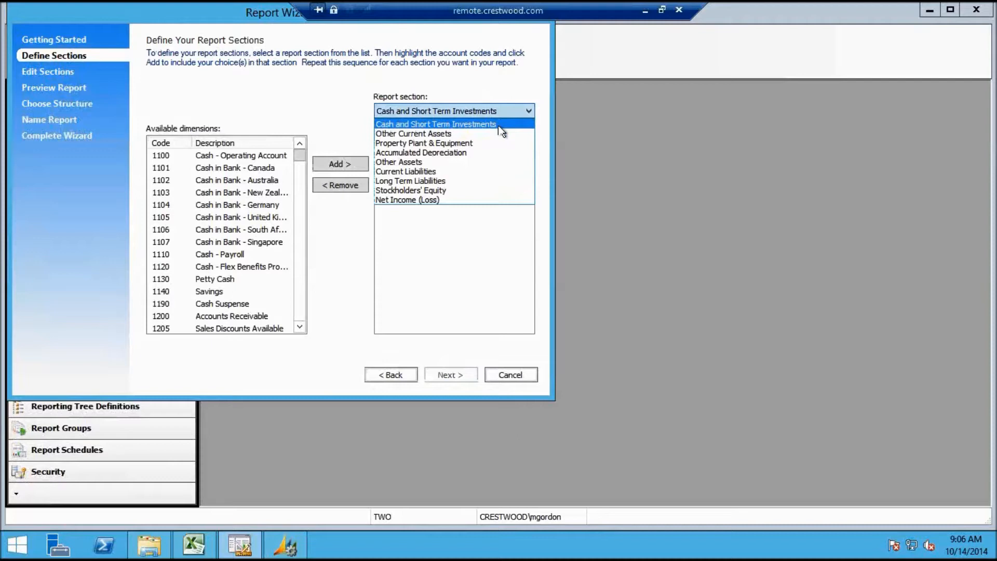
pyautogui.click(501, 124)
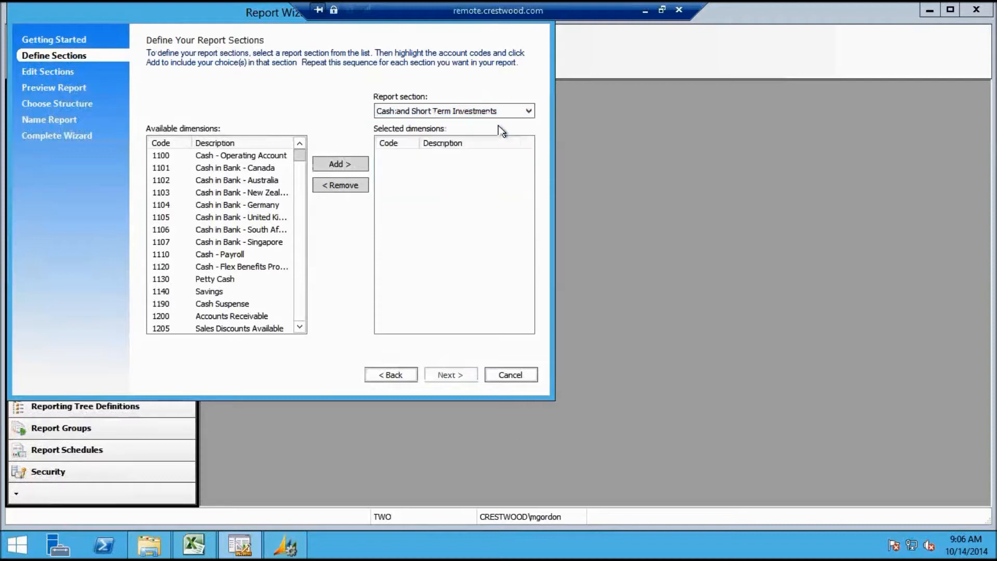
pyautogui.click(228, 157)
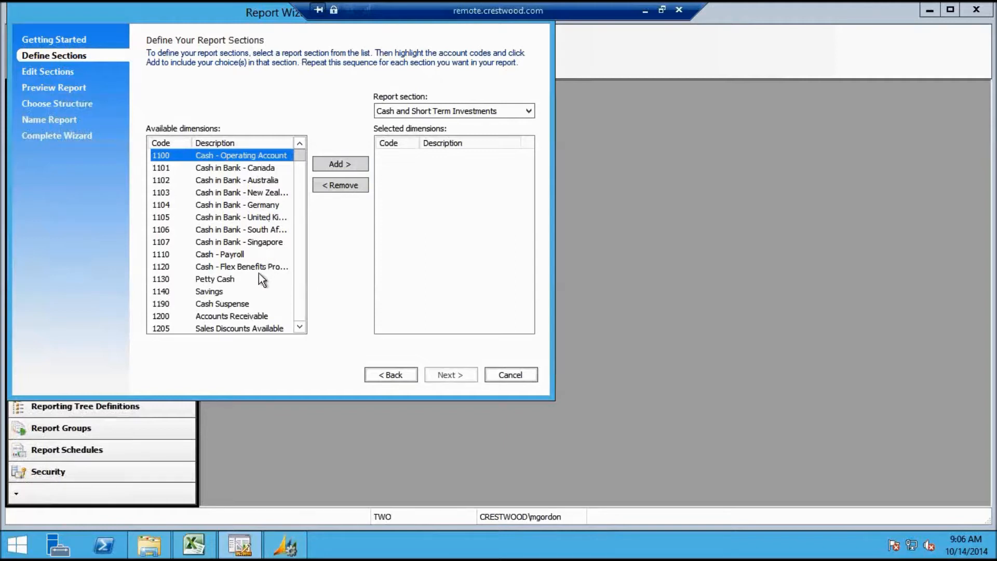
pyautogui.keyDown('shift'); pyautogui.click(242, 304); pyautogui.keyUp('shift')
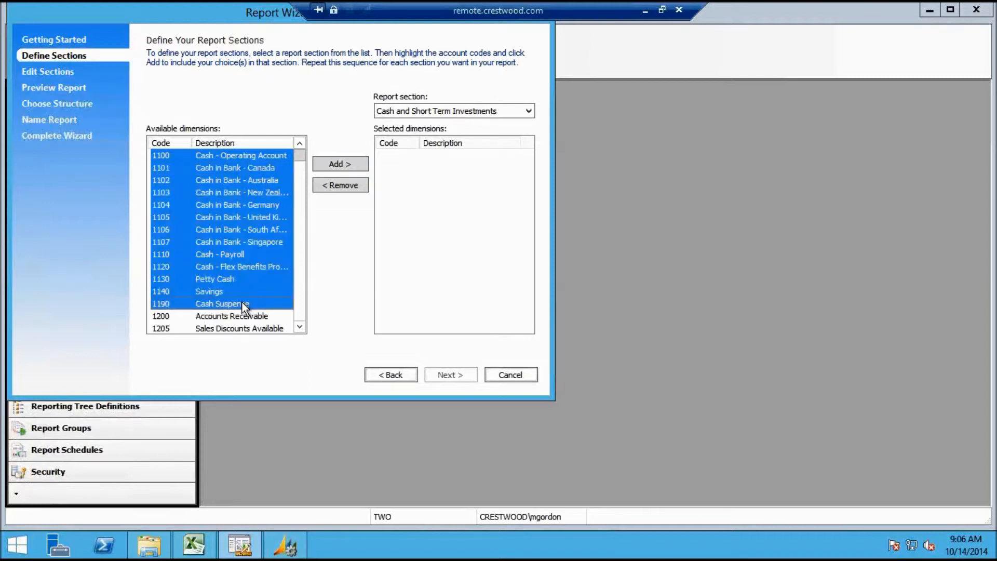
pyautogui.click(345, 164)
# Add accounts 1200 through 1280 to the Other Current Assets section
pyautogui.click(524, 109)
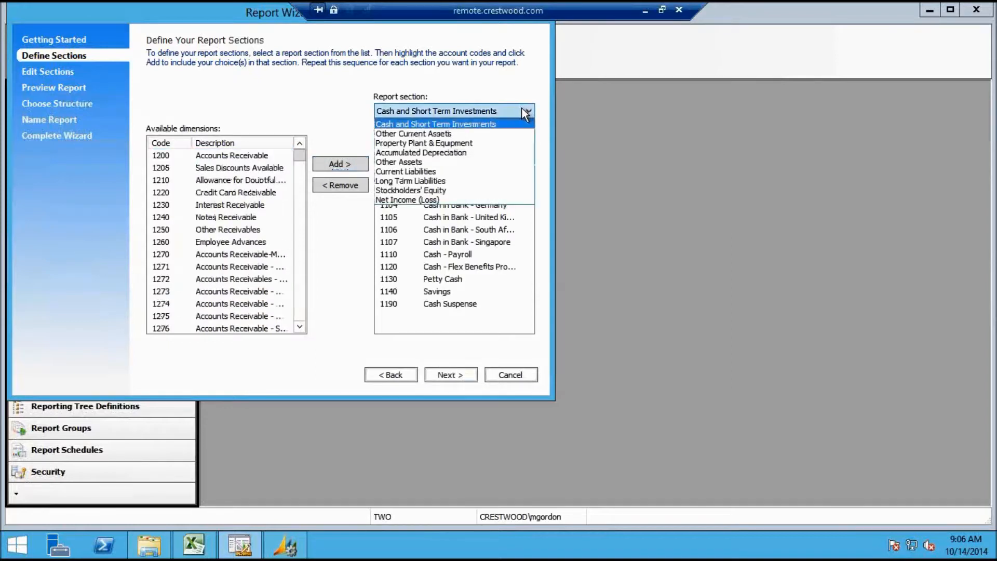
pyautogui.click(496, 134)
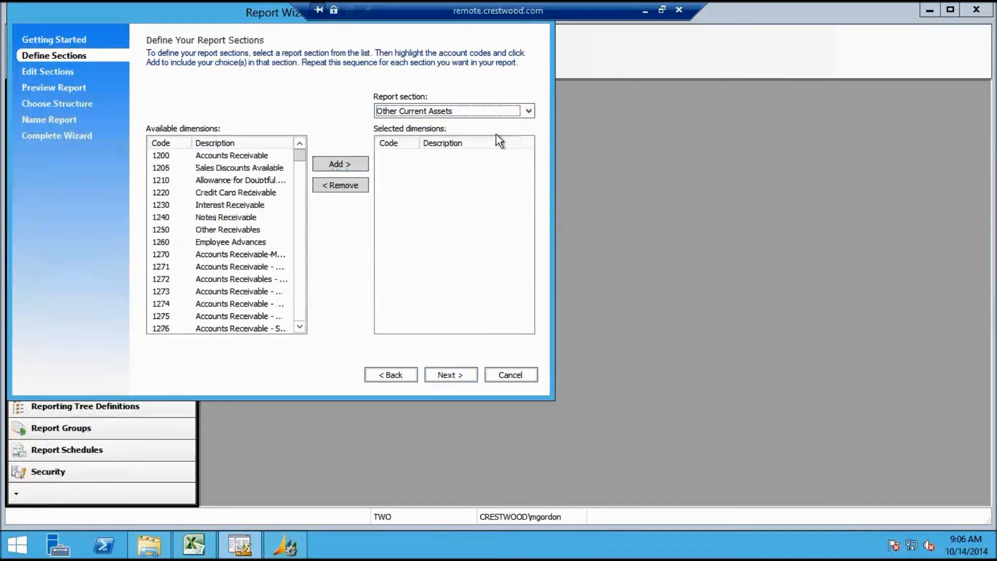
pyautogui.click(524, 114)
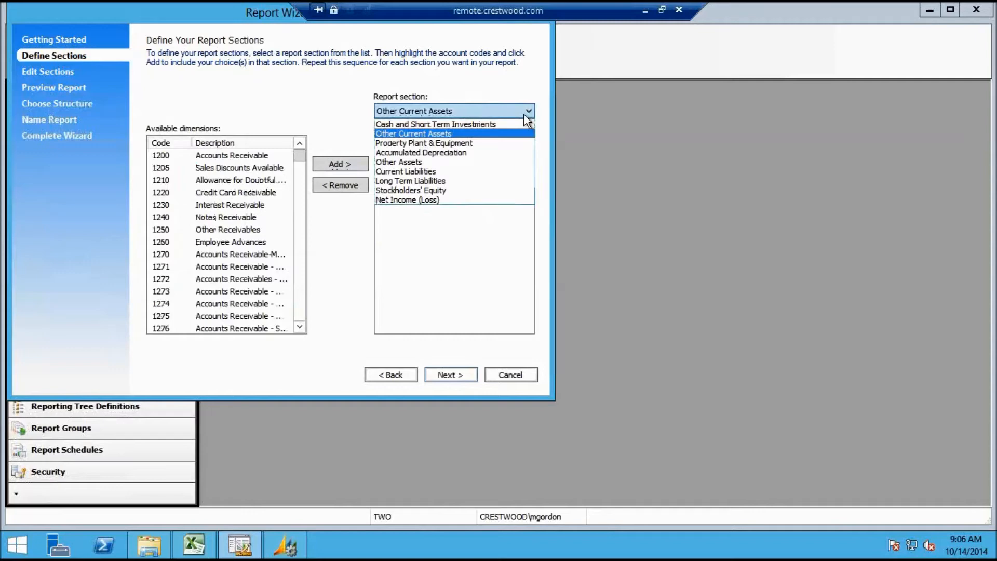
pyautogui.click(230, 157)
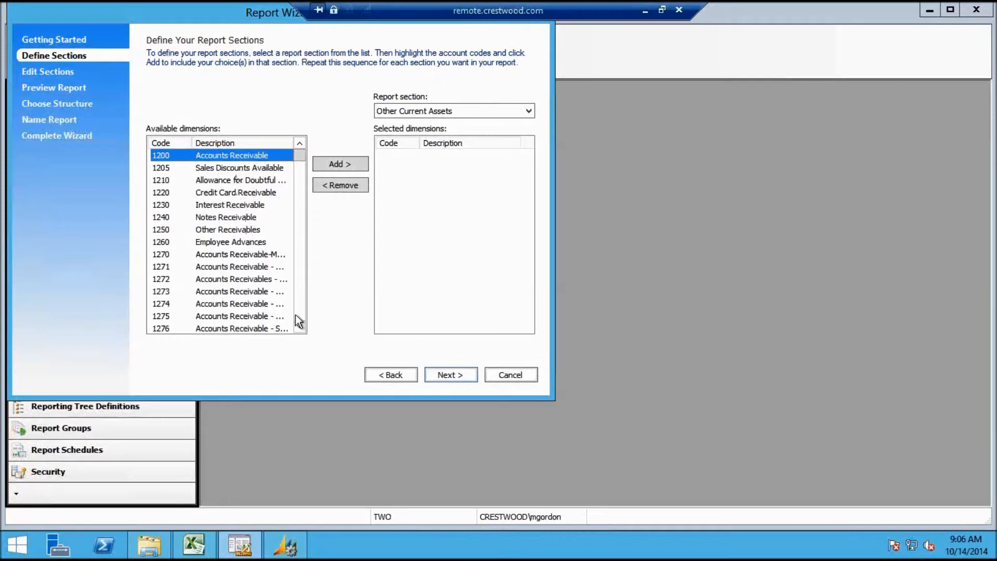
pyautogui.click(300, 327)
pyautogui.click(300, 327)
pyautogui.click(300, 328)
pyautogui.click(300, 328)
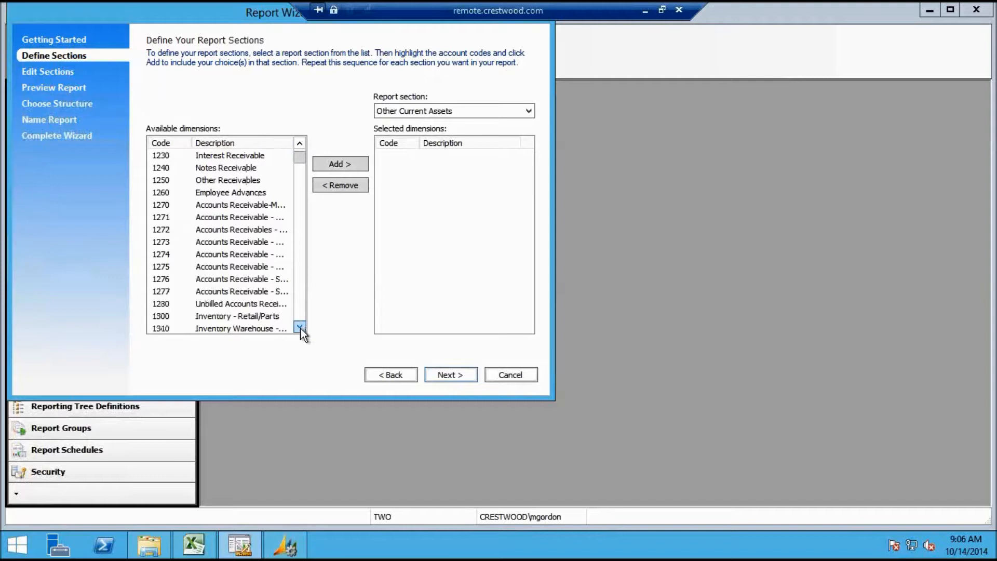
pyautogui.keyDown('shift'); pyautogui.click(264, 306); pyautogui.keyUp('shift')
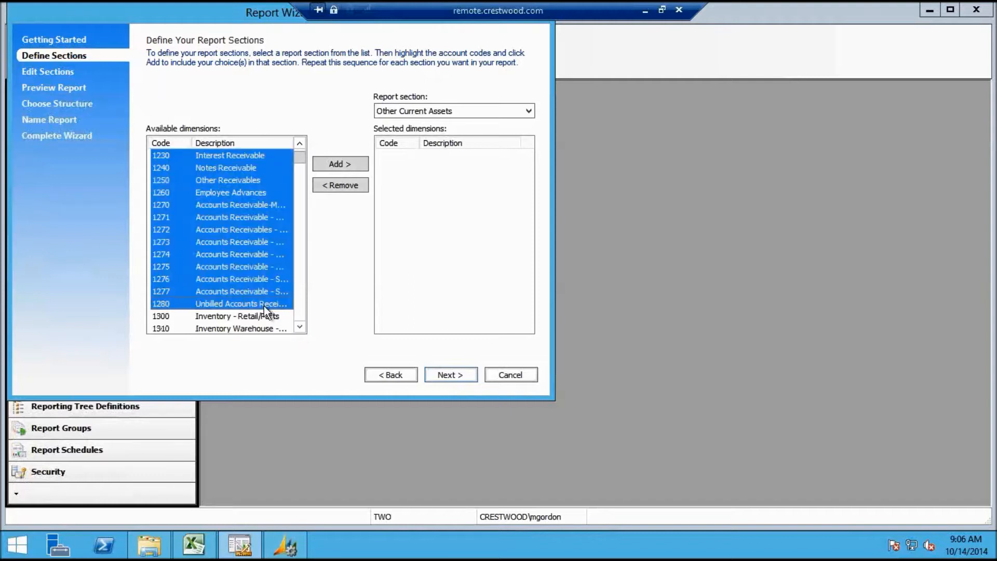
pyautogui.click(338, 166)
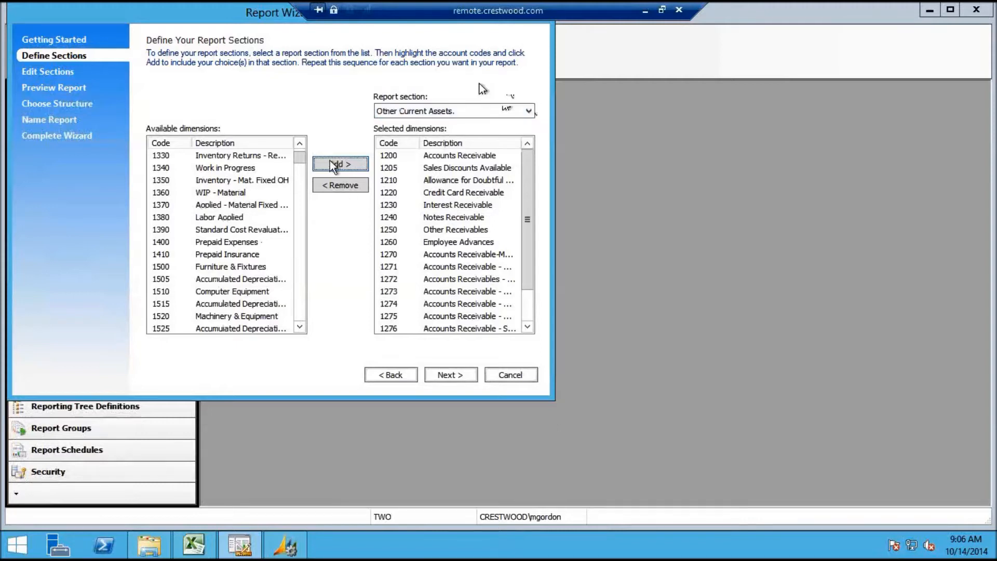
# Keep Other Current Assets as the section and select a block of accounts from 1330 down
pyautogui.click(528, 113)
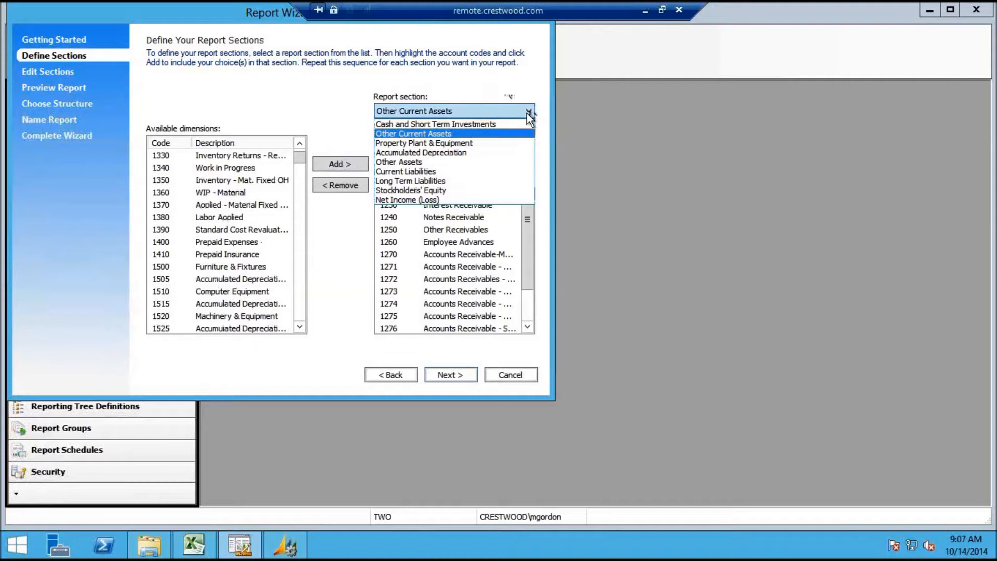
pyautogui.click(526, 113)
pyautogui.click(202, 158)
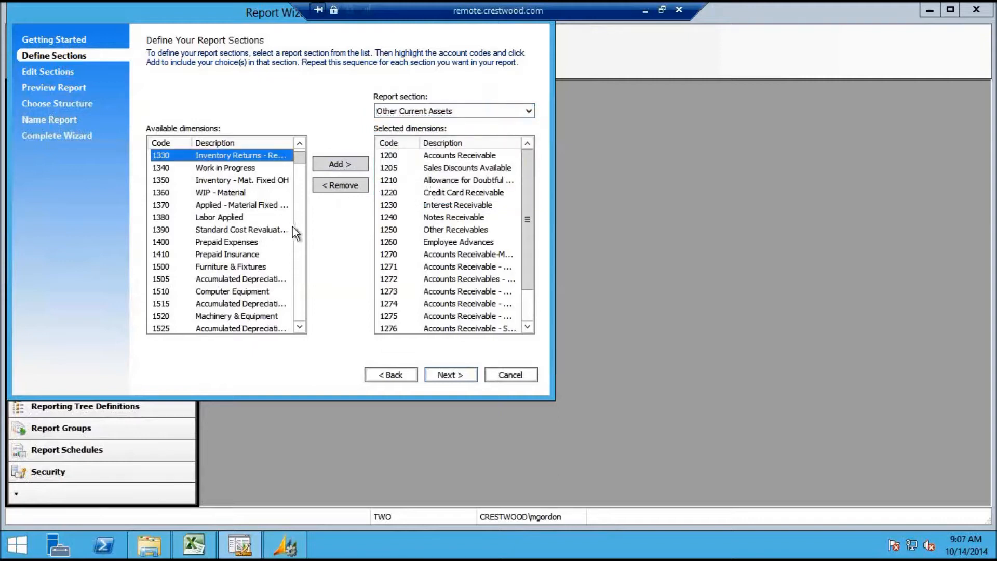
pyautogui.click(300, 327)
pyautogui.click(300, 327)
pyautogui.click(300, 327)
pyautogui.click(300, 327)
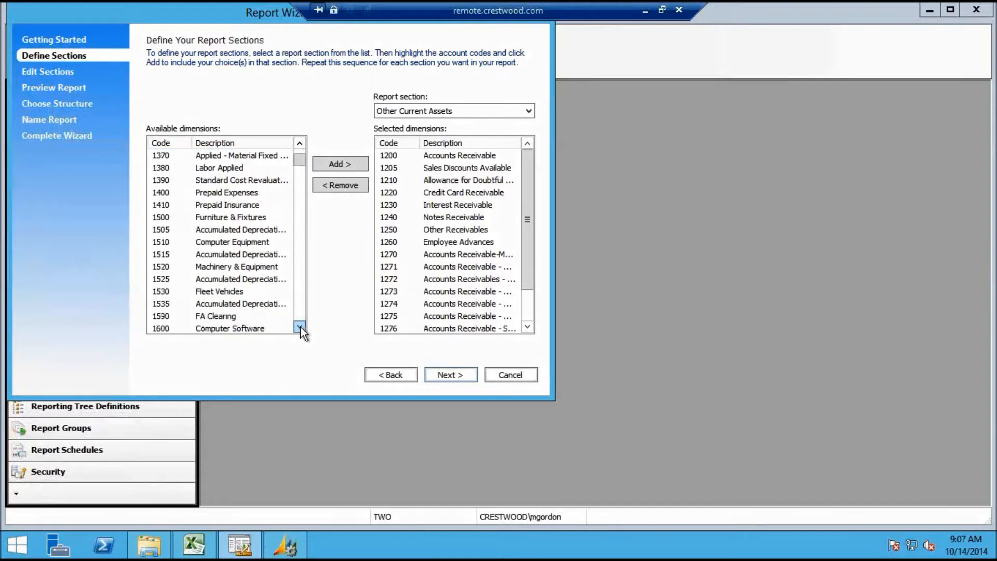
pyautogui.click(300, 327)
pyautogui.click(300, 327)
pyautogui.click(300, 327)
pyautogui.click(300, 327)
pyautogui.click(300, 327)
pyautogui.click(300, 327)
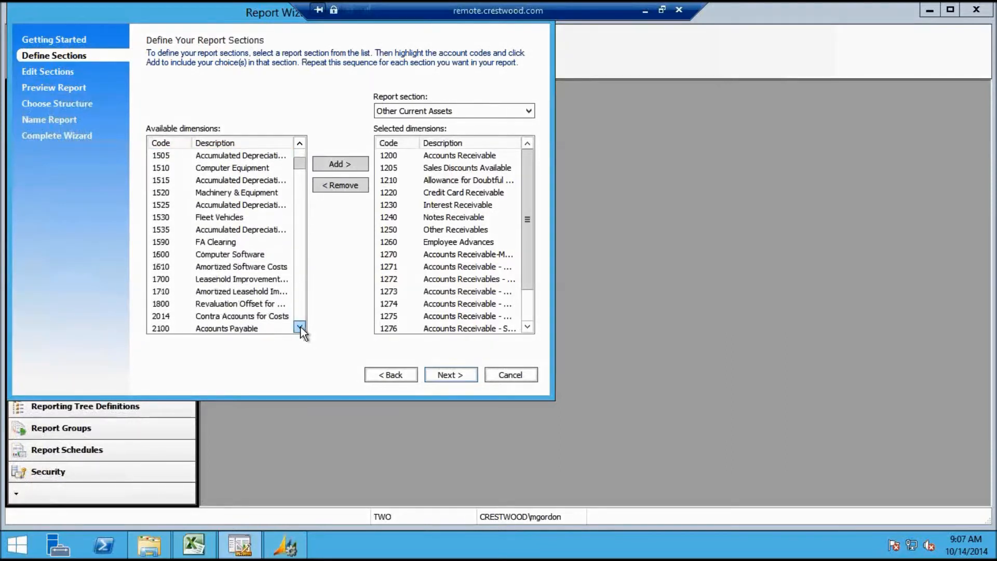
pyautogui.click(300, 327)
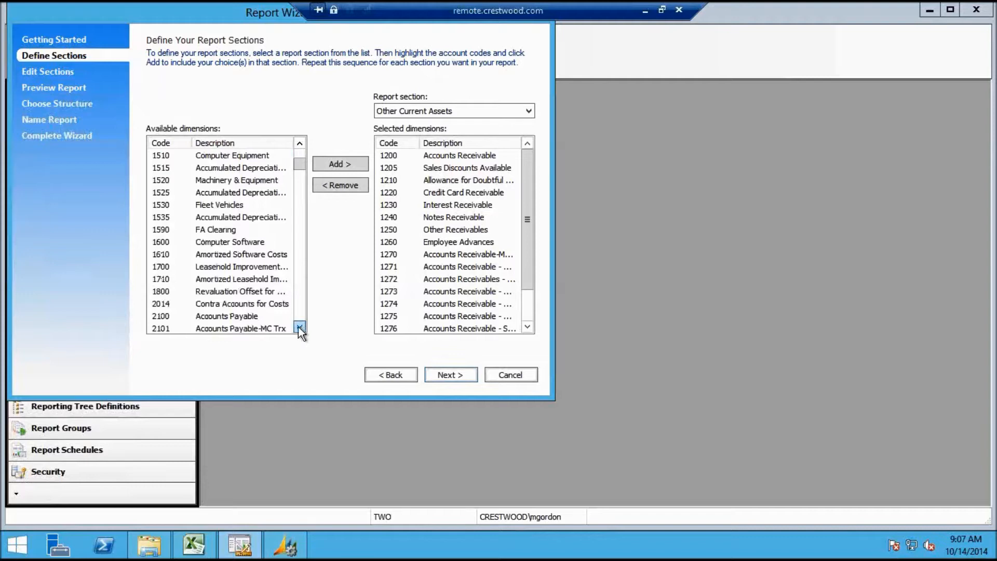
pyautogui.keyDown('shift'); pyautogui.click(264, 281); pyautogui.keyUp('shift')
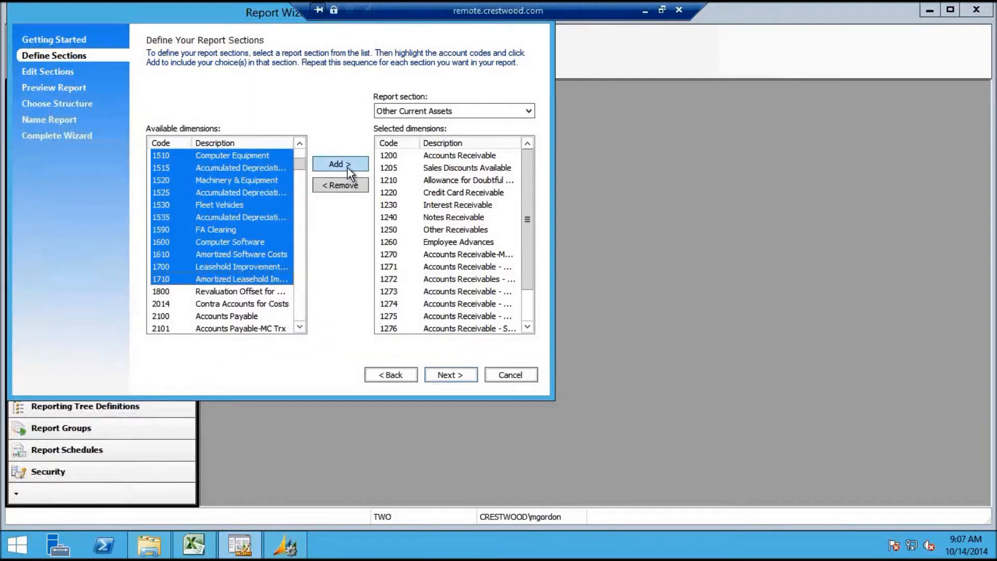
# Narrow the selection to accounts 1370 through 1410 and add them to Other Current Assets
pyautogui.click(302, 148)
pyautogui.click(301, 148)
pyautogui.click(301, 148)
pyautogui.click(301, 148)
pyautogui.click(301, 148)
pyautogui.click(301, 148)
pyautogui.click(301, 148)
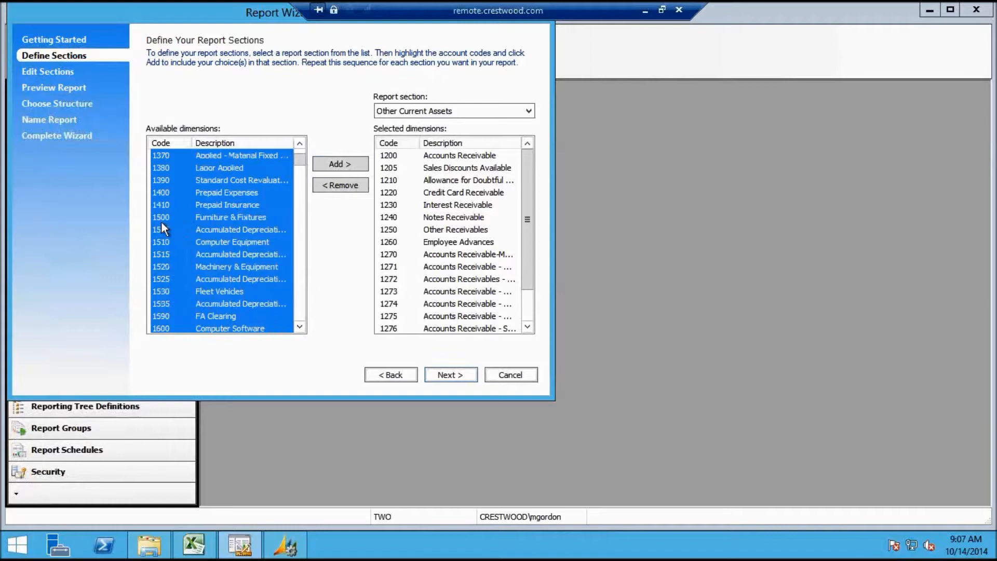
pyautogui.keyDown('shift'); pyautogui.click(160, 205); pyautogui.keyUp('shift')
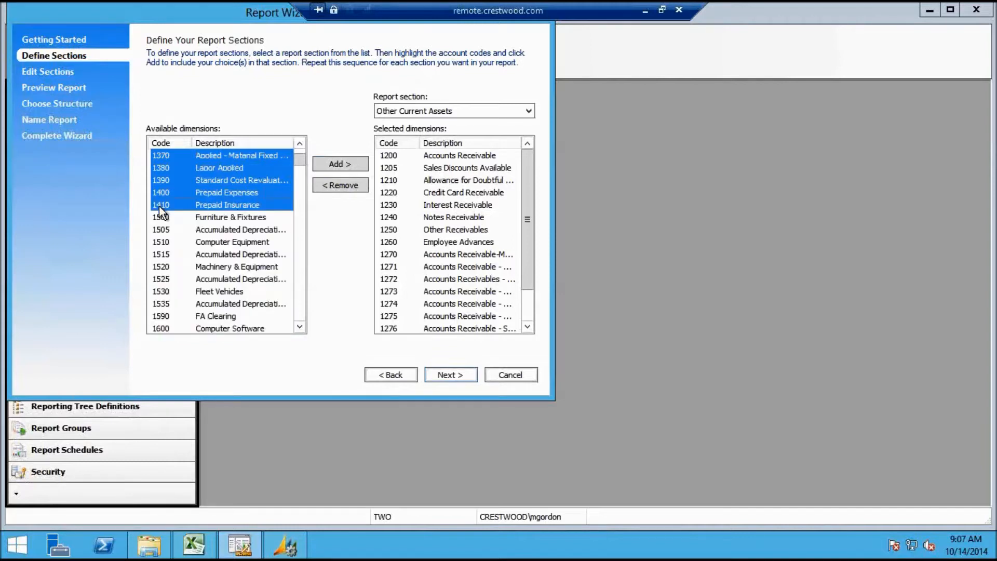
pyautogui.click(346, 162)
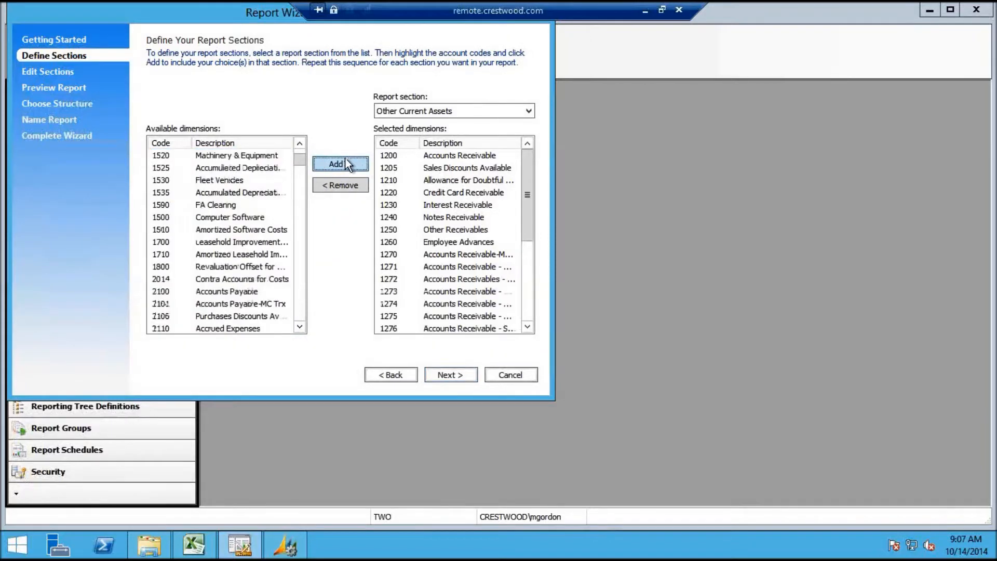
pyautogui.click(495, 109)
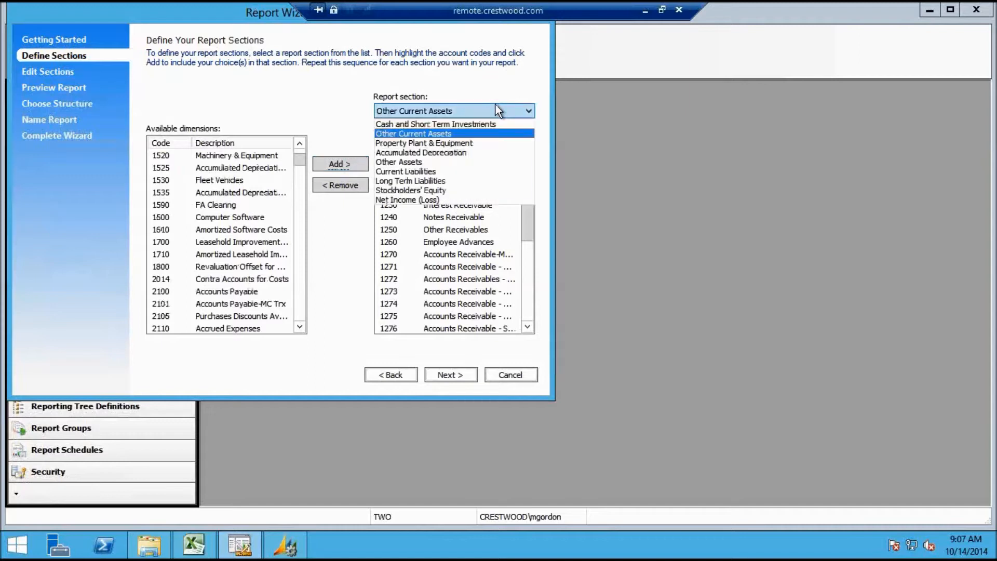
# Add accounts 1520, 1530, 1590, 1600 and 1700 to Property Plant & Equipment
pyautogui.click(472, 142)
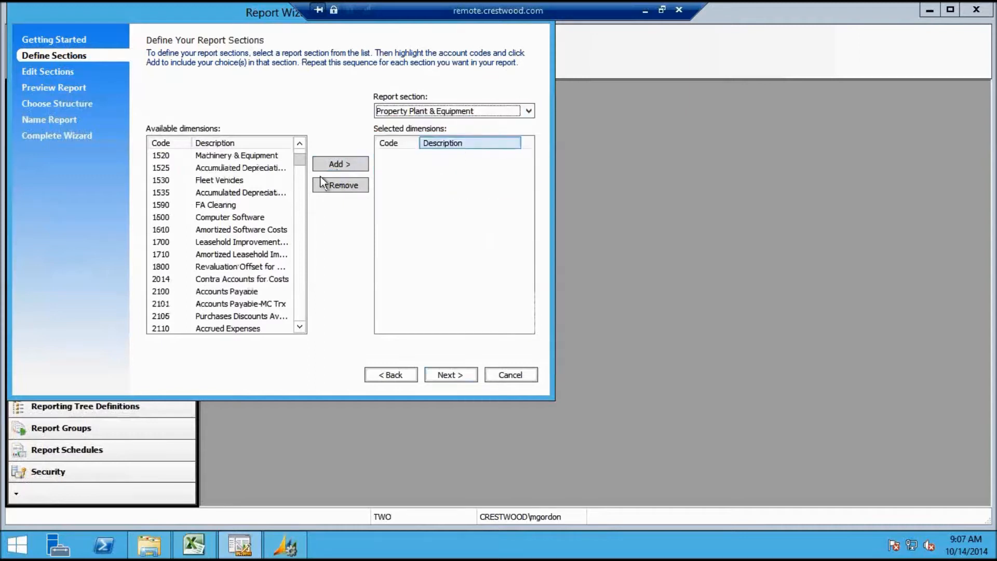
pyautogui.click(257, 158)
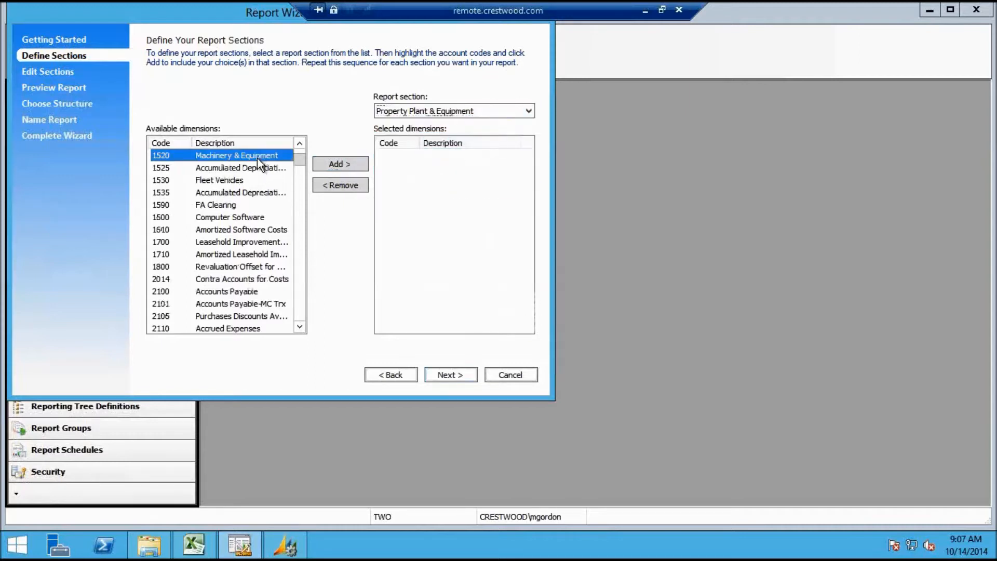
pyautogui.keyDown('ctrl'); pyautogui.click(244, 182); pyautogui.keyUp('ctrl')
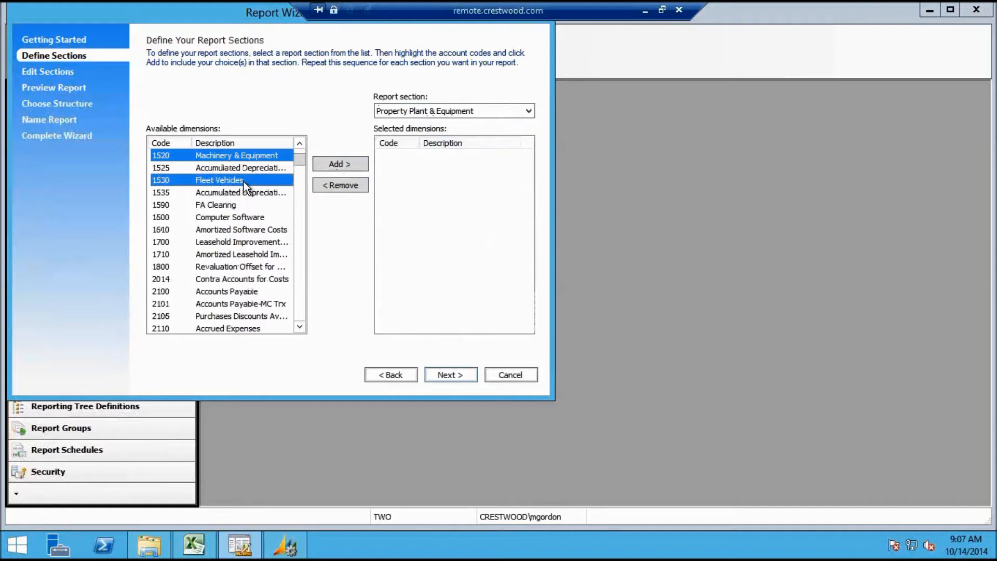
pyautogui.keyDown('ctrl'); pyautogui.click(249, 208); pyautogui.keyUp('ctrl')
pyautogui.keyDown('ctrl'); pyautogui.click(243, 219); pyautogui.keyUp('ctrl')
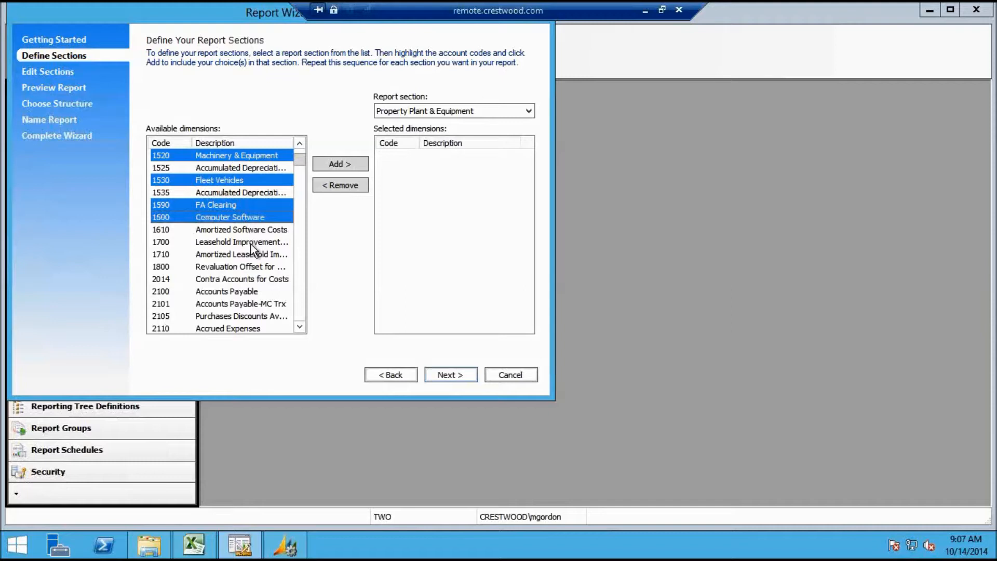
pyautogui.keyDown('ctrl'); pyautogui.click(257, 243); pyautogui.keyUp('ctrl')
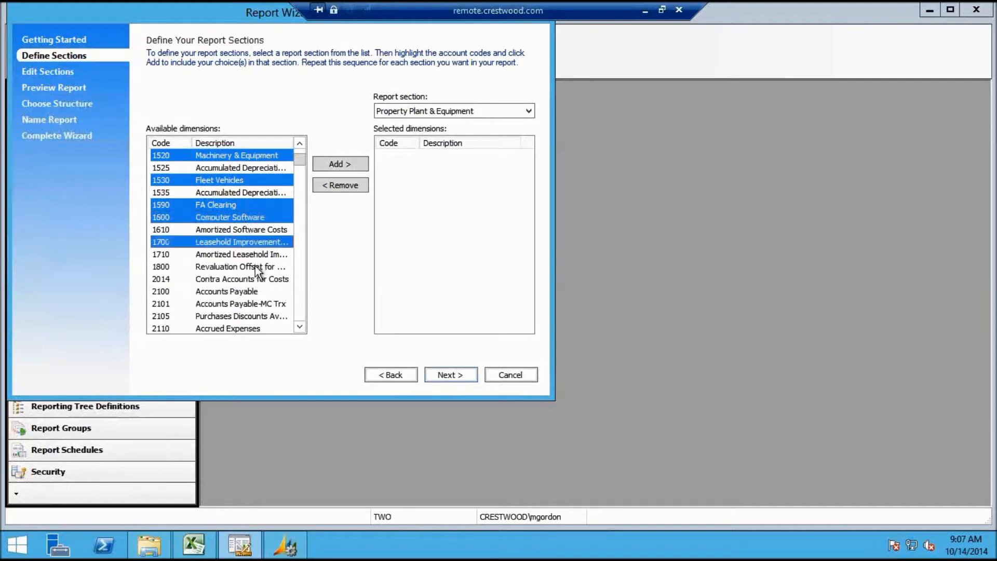
pyautogui.click(335, 163)
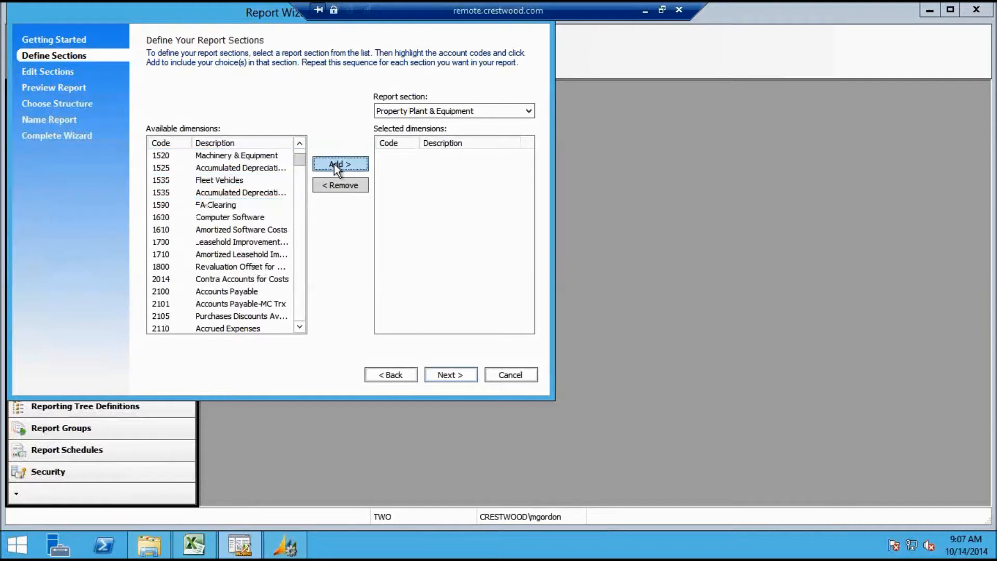
# Switch to Accumulated Depreciation and select accounts 1525, 1535, 1610 and 1710
pyautogui.click(529, 111)
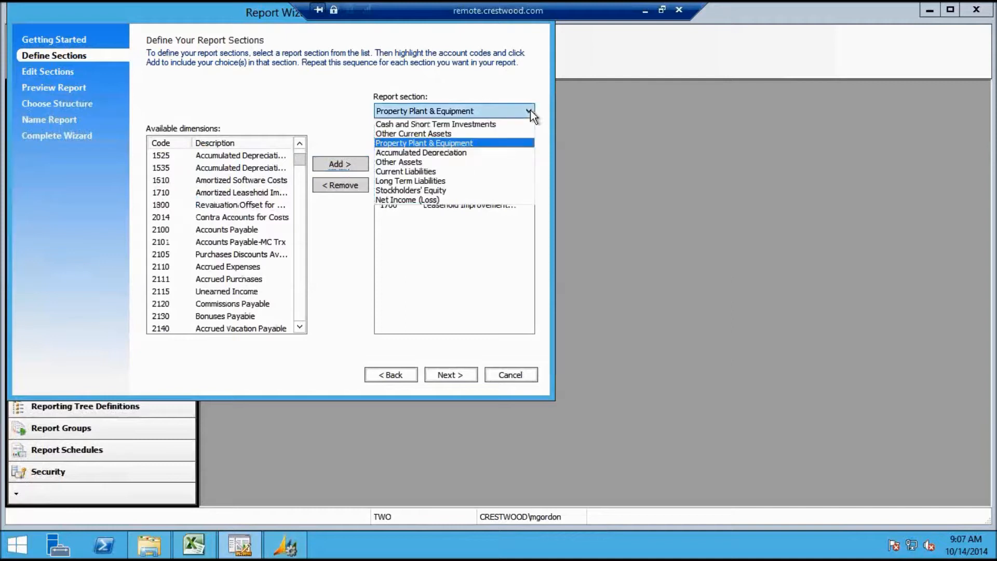
pyautogui.click(499, 152)
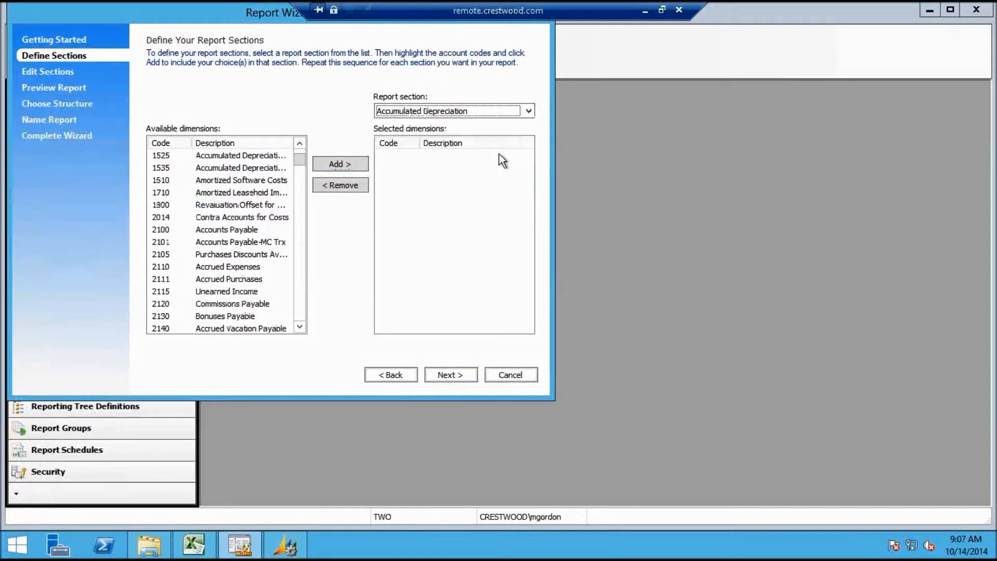
pyautogui.click(279, 160)
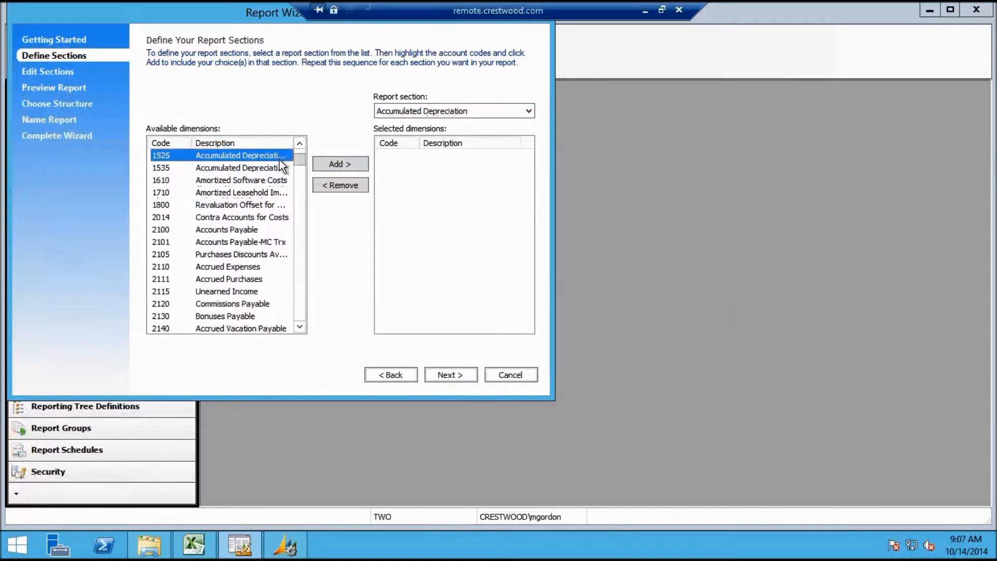
pyautogui.keyDown('ctrl'); pyautogui.click(269, 169); pyautogui.keyUp('ctrl')
pyautogui.keyDown('ctrl'); pyautogui.click(269, 180); pyautogui.keyUp('ctrl')
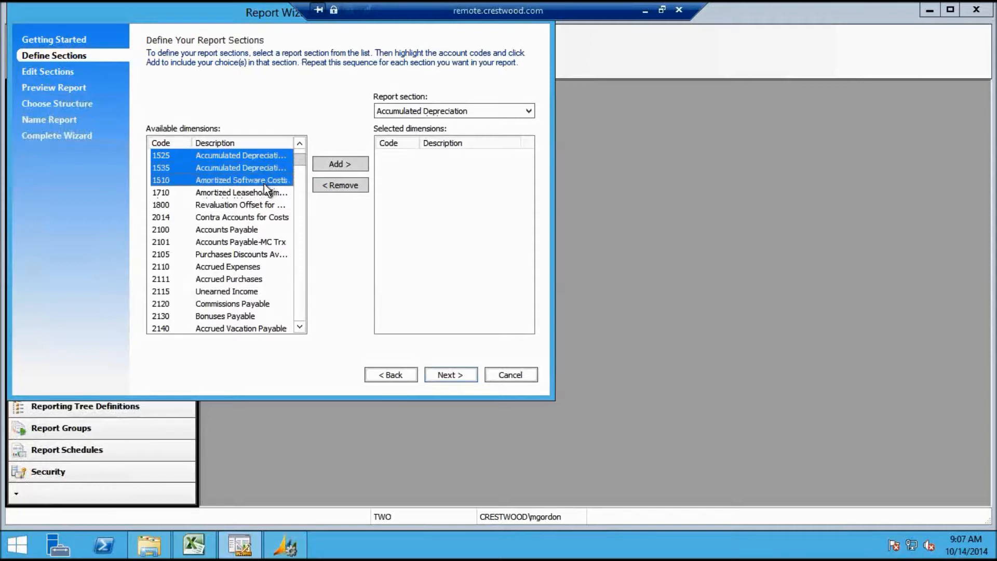
pyautogui.keyDown('ctrl'); pyautogui.click(260, 193); pyautogui.keyUp('ctrl')
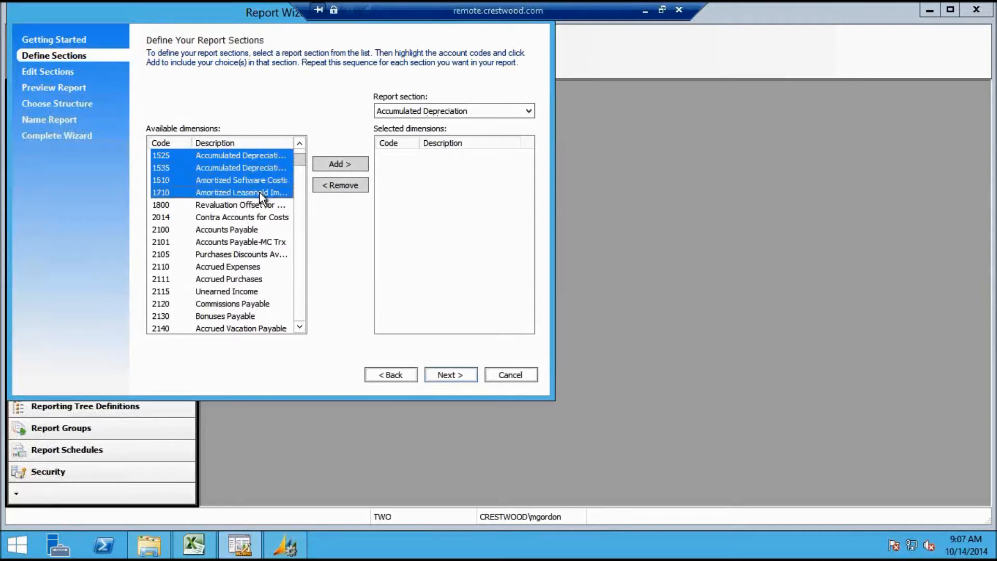
# Add the four accounts to Accumulated Depreciation, then add account 1800 to Other Assets
pyautogui.click(347, 166)
pyautogui.click(497, 113)
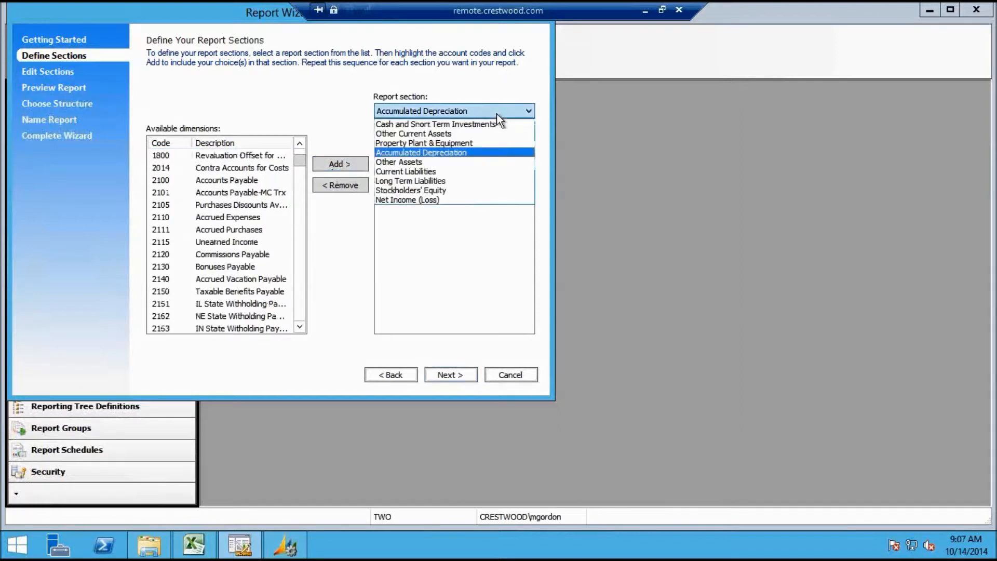
pyautogui.click(452, 162)
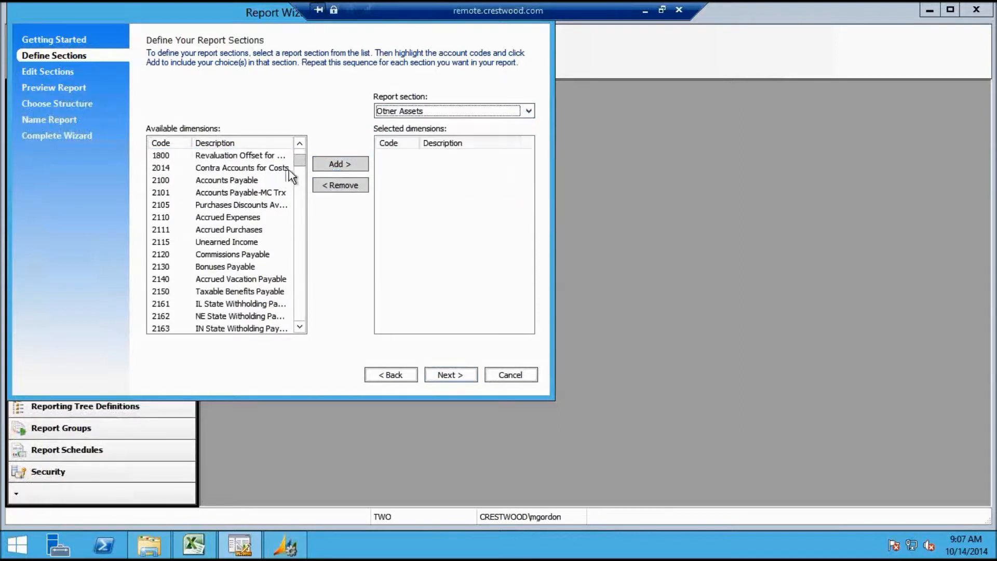
pyautogui.click(256, 157)
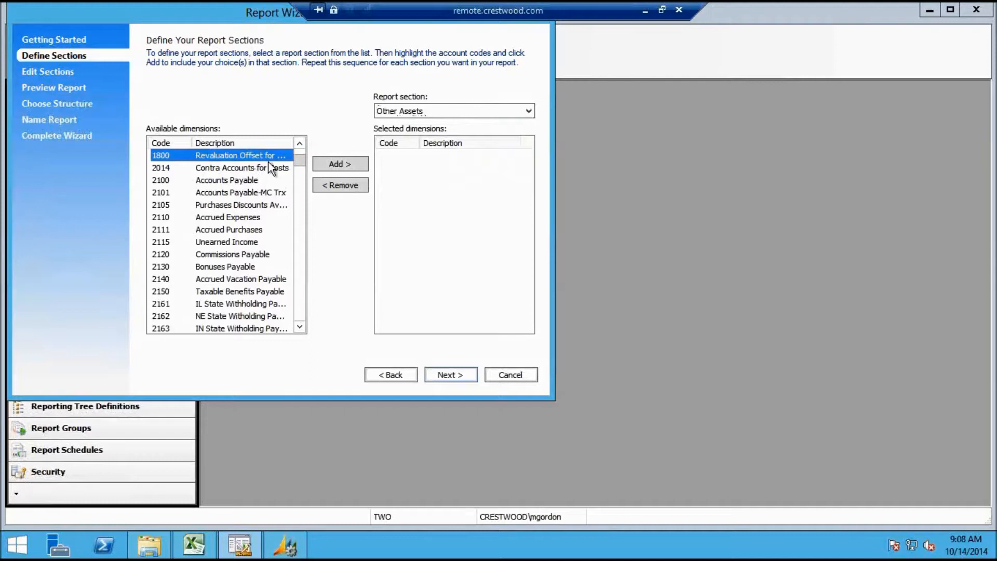
pyautogui.click(353, 166)
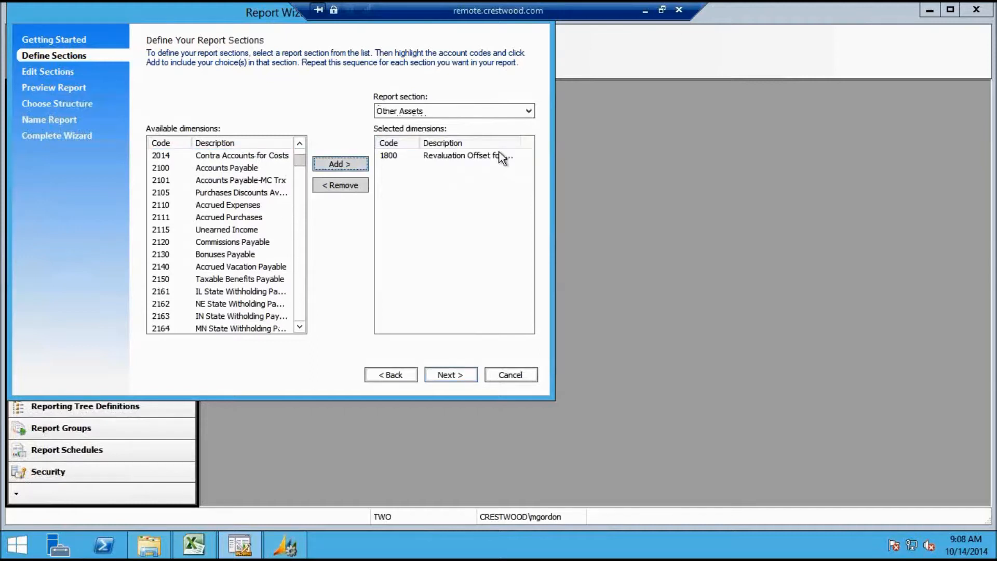
# Select account 2014 Contra Accounts for Costs and scroll through the Available dimensions list
pyautogui.click(255, 157)
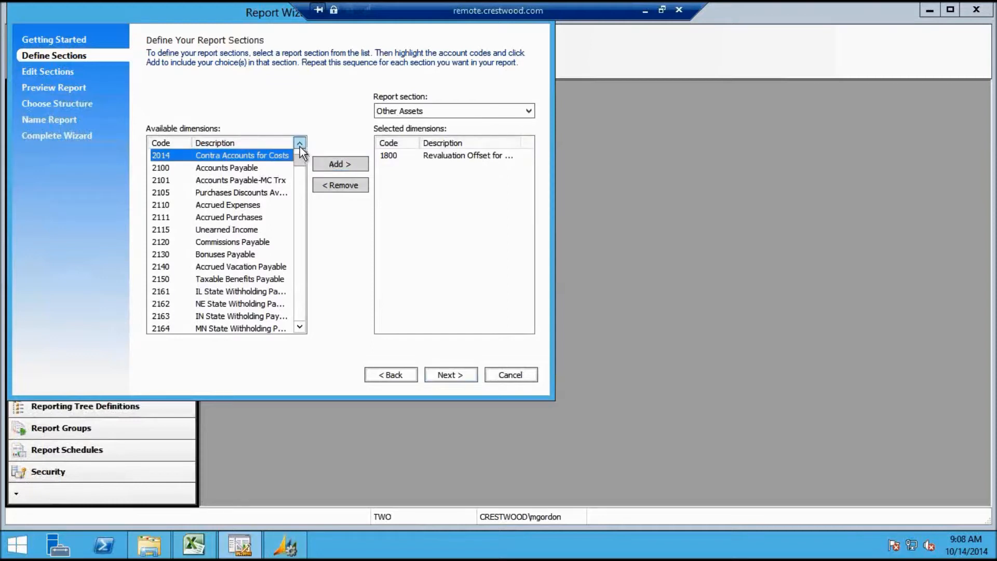
pyautogui.click(300, 144)
pyautogui.click(300, 144)
pyautogui.click(300, 144)
pyautogui.click(299, 144)
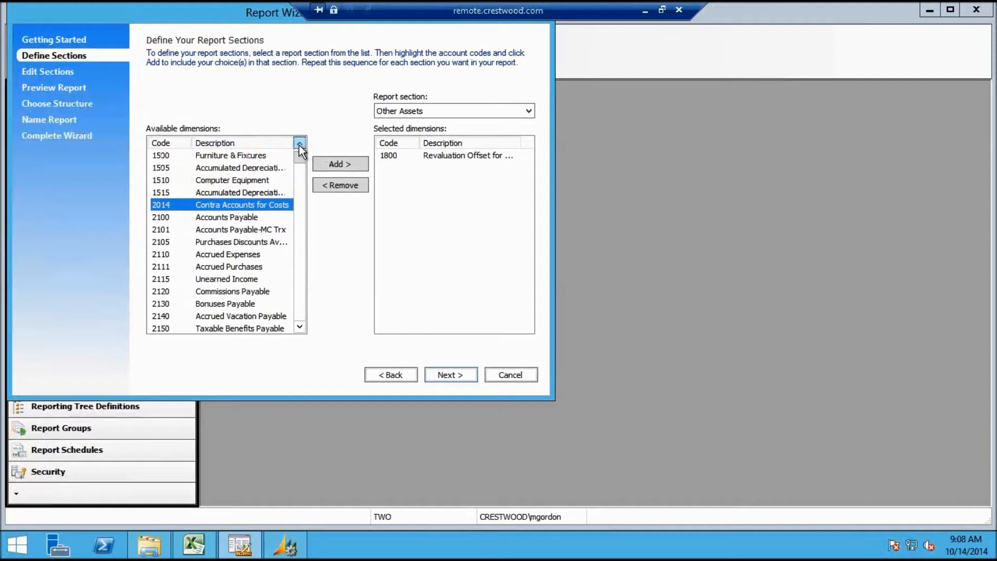
pyautogui.scroll(2, 300, 150)
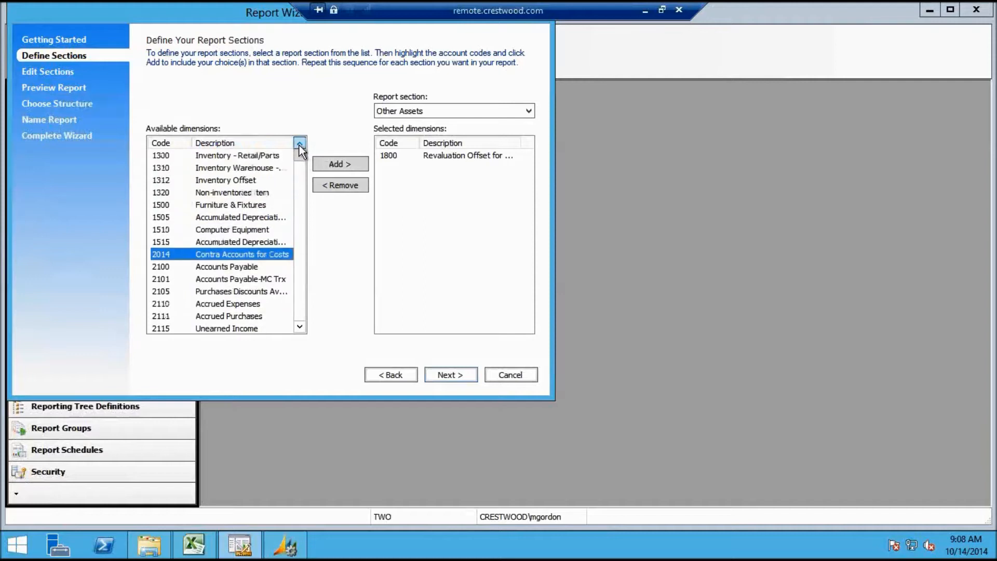
pyautogui.click(304, 327)
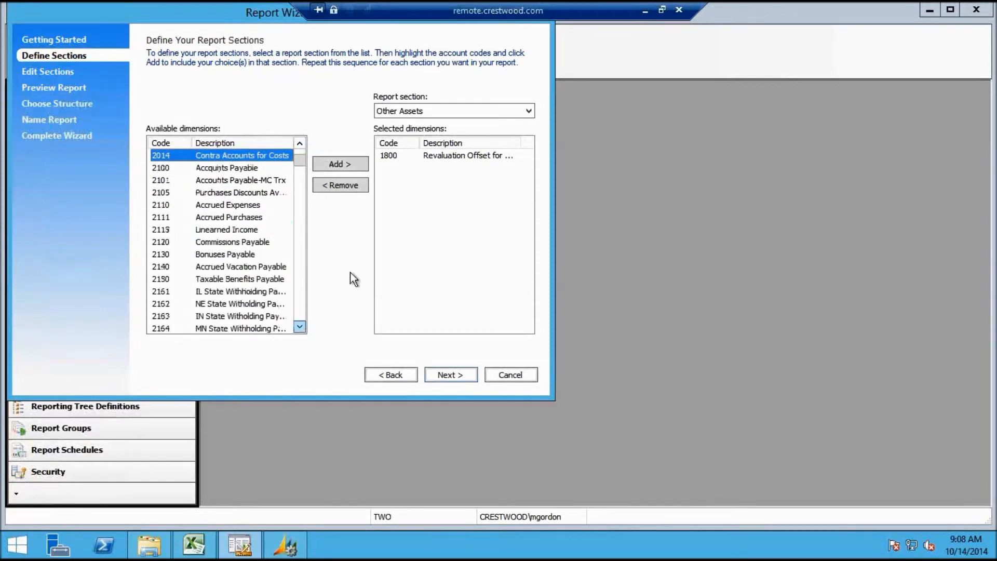
pyautogui.click(466, 111)
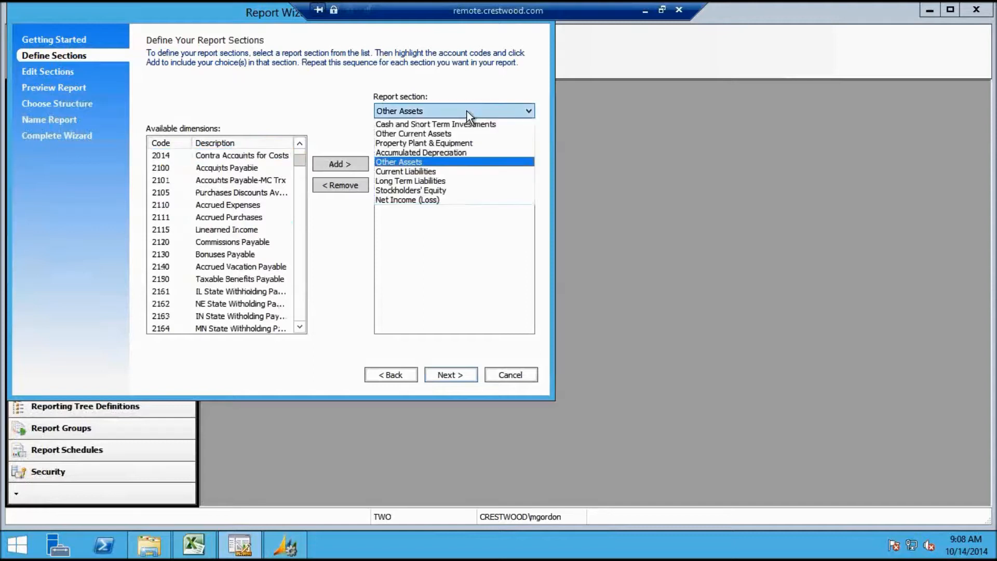
# Switch to Current Liabilities, select account 2014, and scroll down the Available dimensions list
pyautogui.click(439, 170)
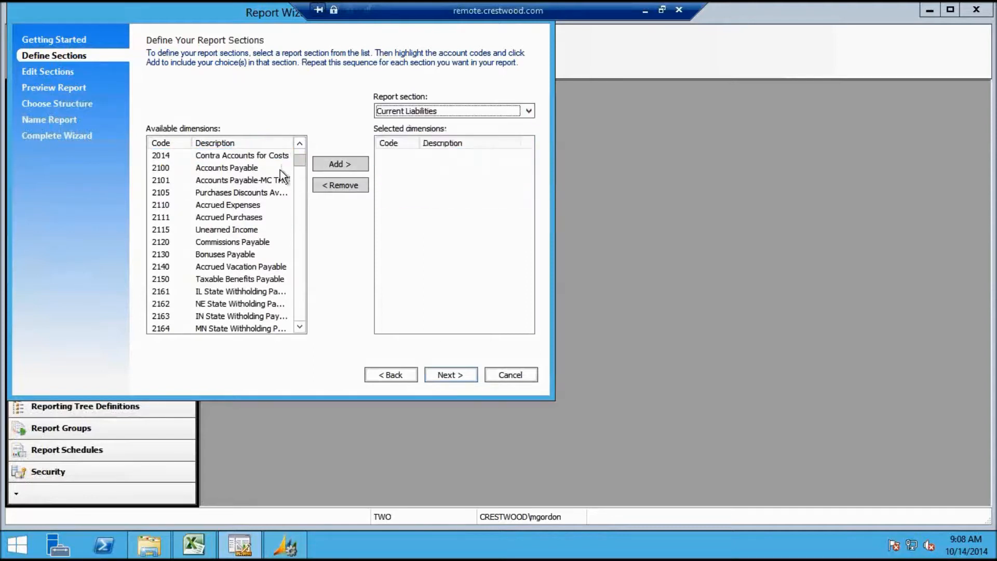
pyautogui.click(279, 159)
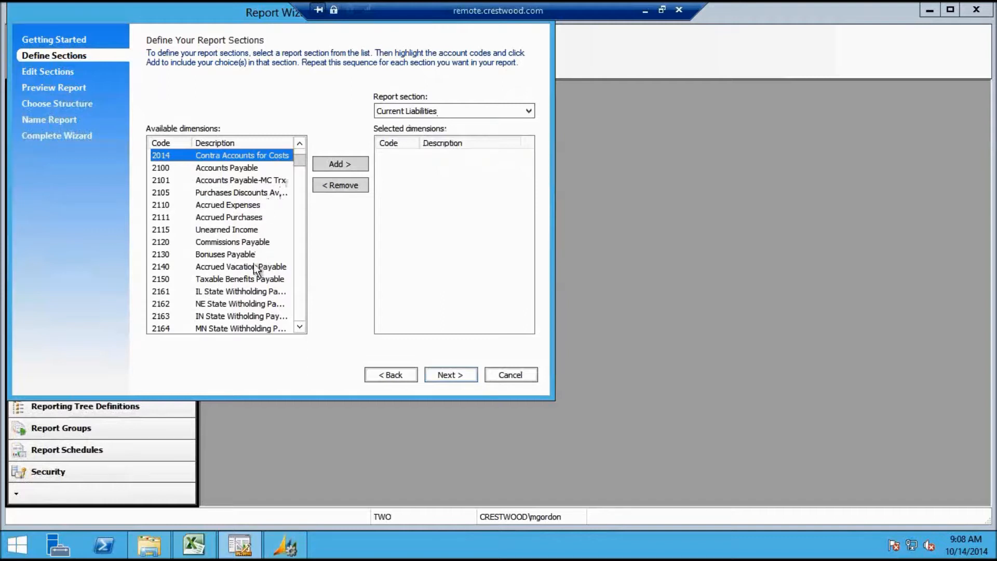
pyautogui.click(300, 325)
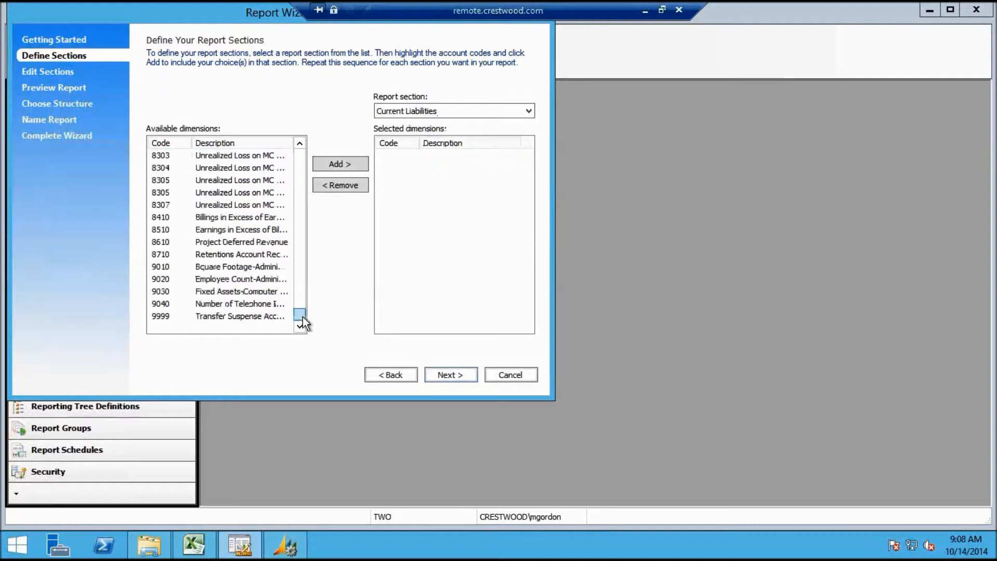
pyautogui.click(300, 142)
pyautogui.click(298, 159)
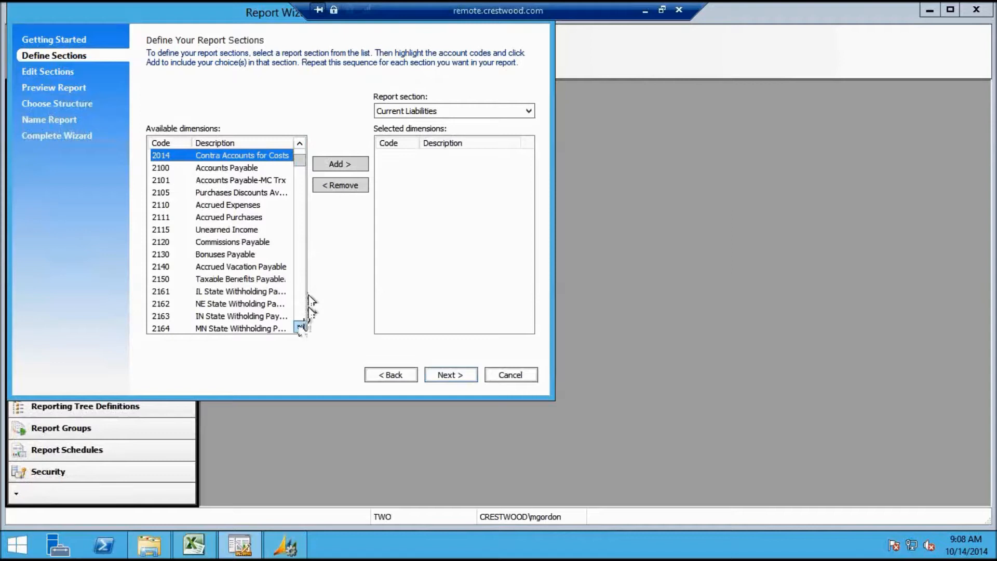
pyautogui.doubleClick(300, 327)
pyautogui.doubleClick(300, 327)
pyautogui.click(300, 328)
pyautogui.click(300, 327)
pyautogui.click(300, 328)
pyautogui.click(300, 327)
pyautogui.click(300, 328)
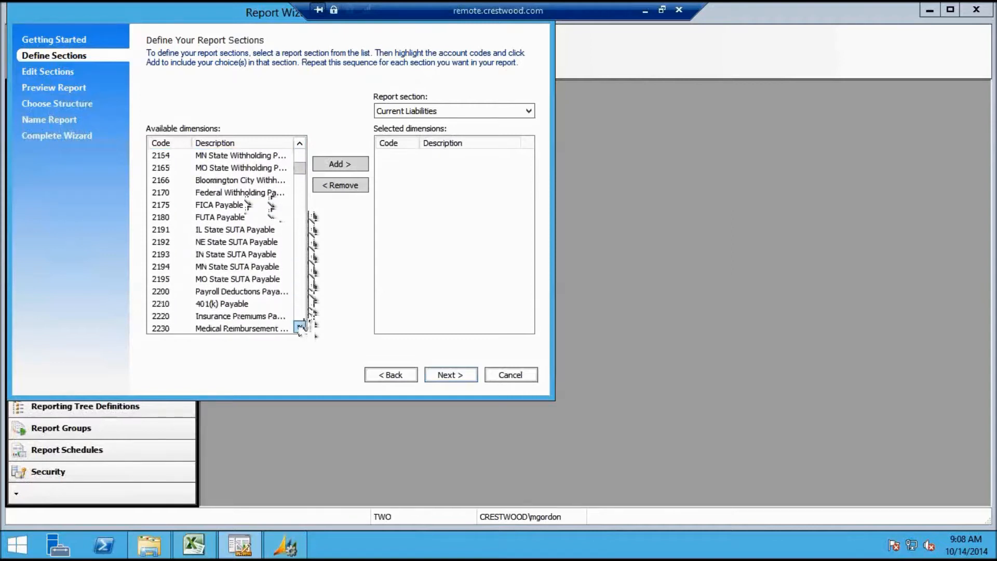
pyautogui.doubleClick(300, 328)
pyautogui.doubleClick(301, 328)
pyautogui.doubleClick(300, 327)
pyautogui.doubleClick(300, 327)
# Scroll down to accounts 2700–2820, select that range, and add it to Current Liabilities
pyautogui.click(491, 116)
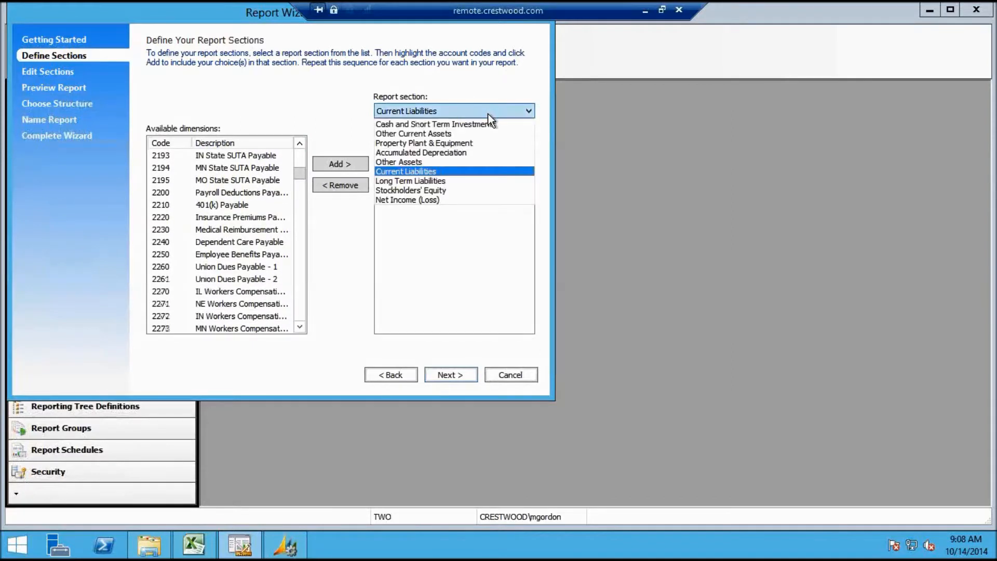
pyautogui.click(491, 117)
pyautogui.doubleClick(300, 328)
pyautogui.doubleClick(300, 327)
pyautogui.doubleClick(300, 328)
pyautogui.click(299, 327)
pyautogui.doubleClick(299, 327)
pyautogui.doubleClick(300, 328)
pyautogui.doubleClick(300, 328)
pyautogui.click(299, 328)
pyautogui.click(299, 328)
pyautogui.doubleClick(300, 327)
pyautogui.click(299, 328)
pyautogui.doubleClick(300, 328)
pyautogui.doubleClick(299, 328)
pyautogui.doubleClick(299, 328)
pyautogui.click(299, 327)
pyautogui.doubleClick(299, 328)
pyautogui.click(299, 328)
pyautogui.click(300, 327)
pyautogui.doubleClick(299, 328)
pyautogui.click(299, 328)
pyautogui.click(299, 328)
pyautogui.click(300, 327)
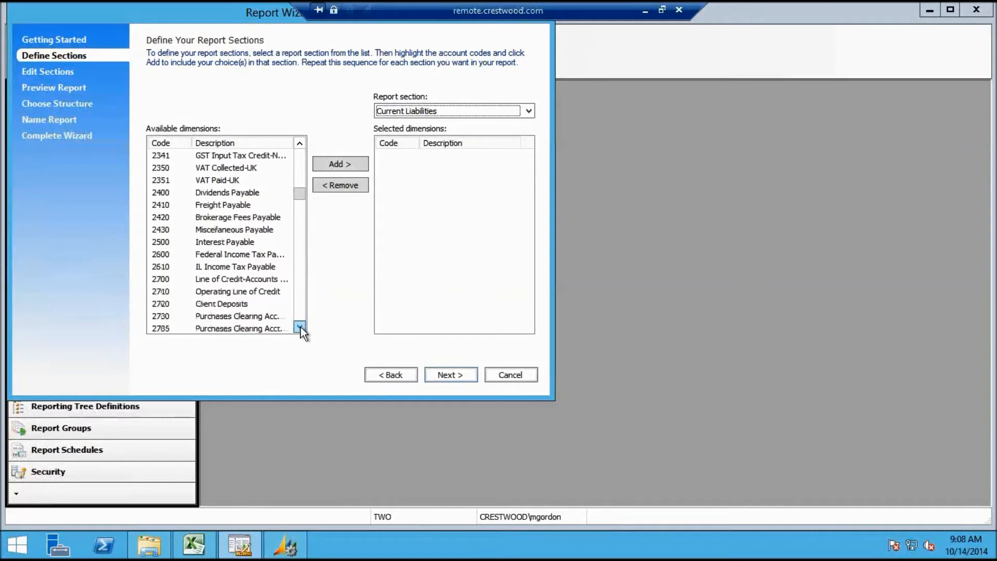
pyautogui.click(300, 327)
pyautogui.click(299, 328)
pyautogui.doubleClick(299, 328)
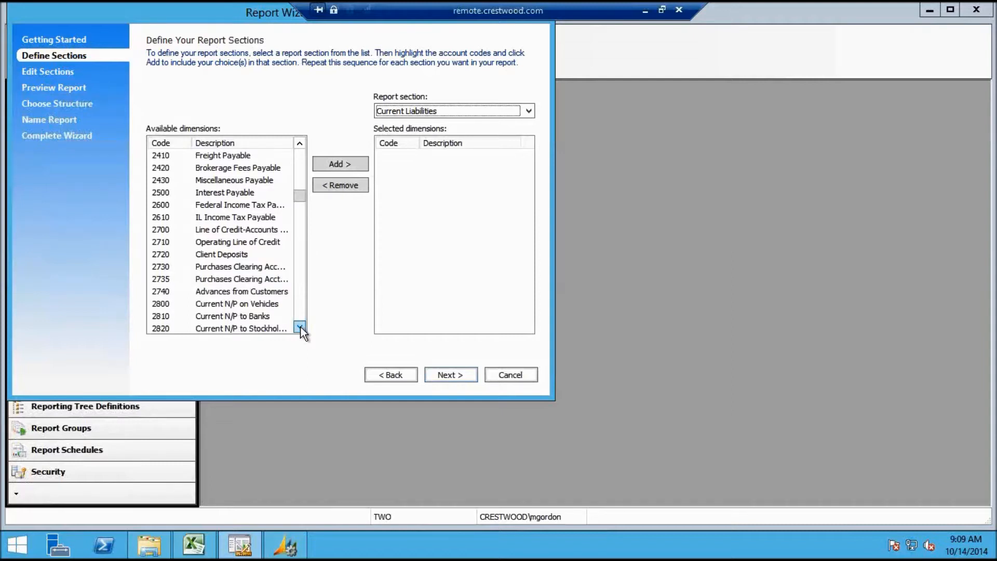
pyautogui.click(300, 327)
pyautogui.click(299, 327)
pyautogui.click(300, 327)
pyautogui.doubleClick(300, 327)
pyautogui.click(299, 327)
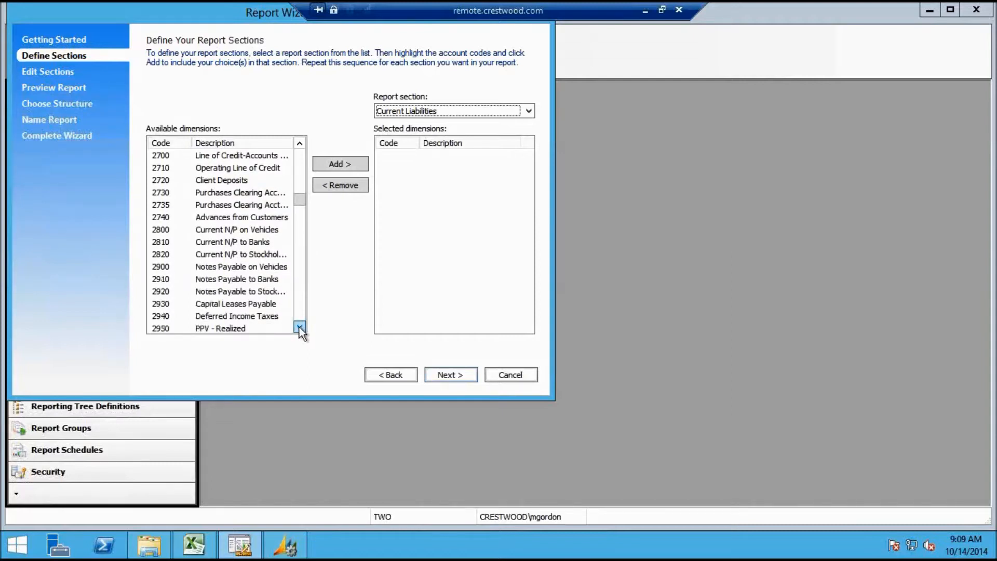
pyautogui.keyDown('shift'); pyautogui.click(249, 253); pyautogui.keyUp('shift')
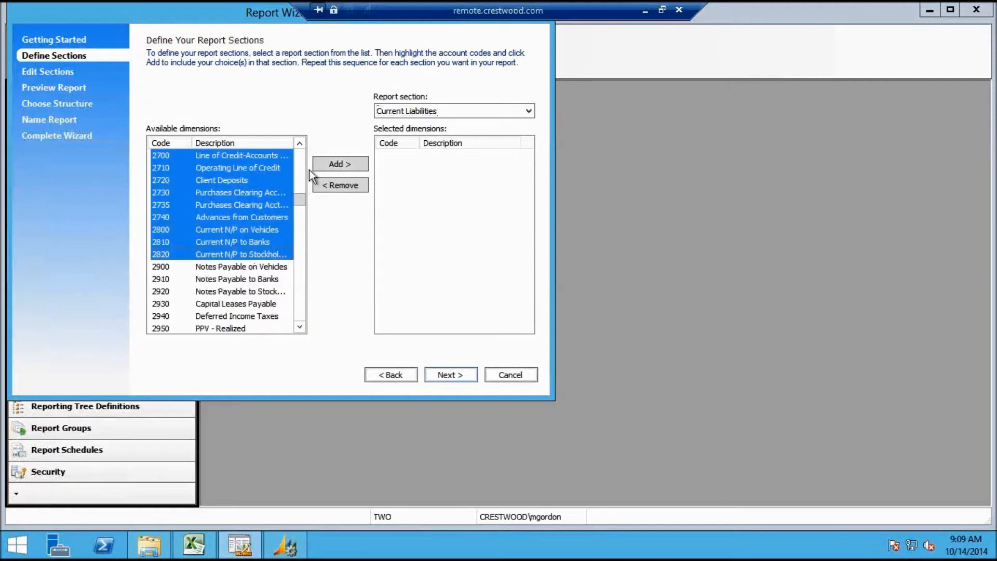
pyautogui.click(339, 164)
pyautogui.click(530, 111)
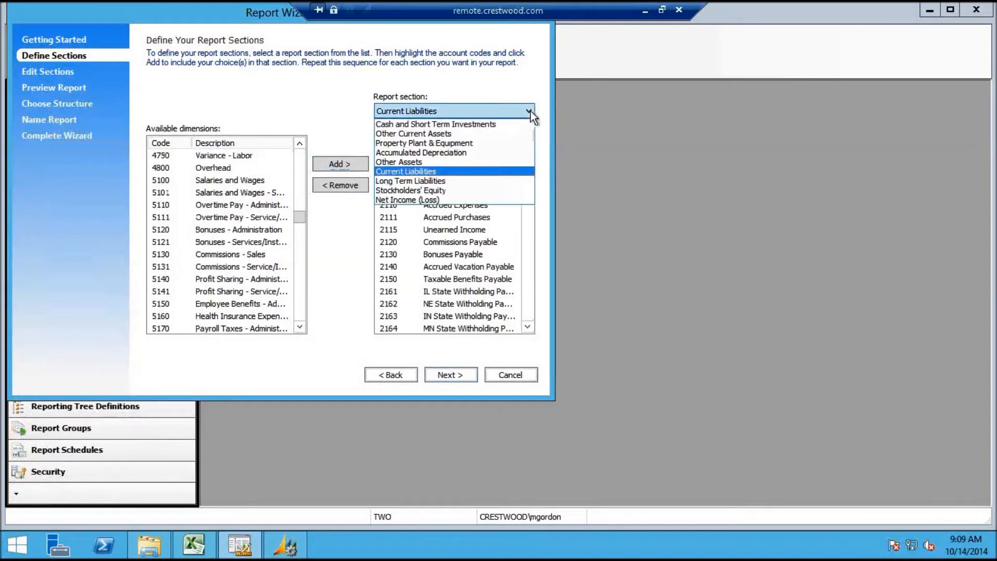
# Assign accounts 2900 Notes Payable on Vehicles through 2950 PPV - Realized to Long Term Liabilities
pyautogui.click(457, 181)
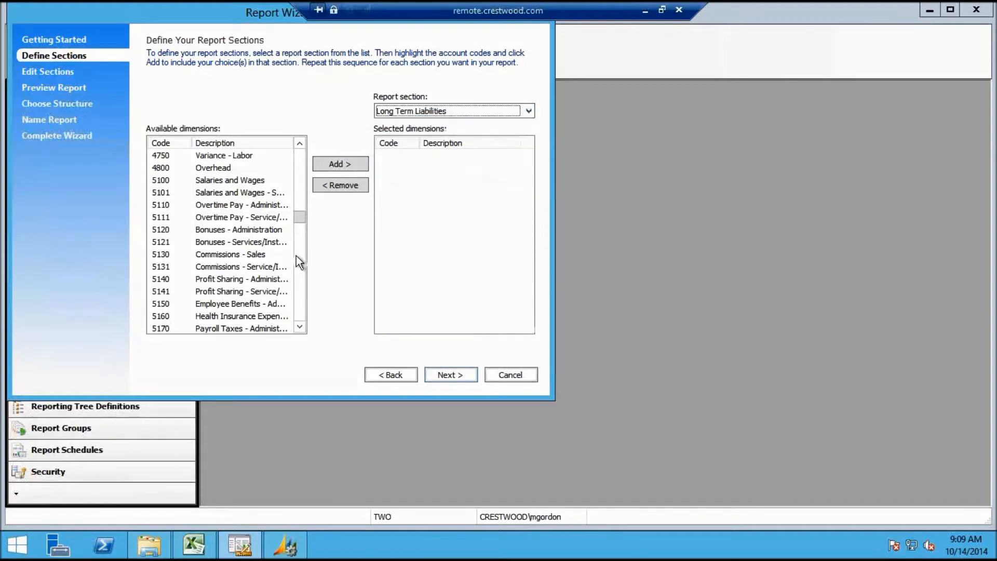
pyautogui.click(300, 170)
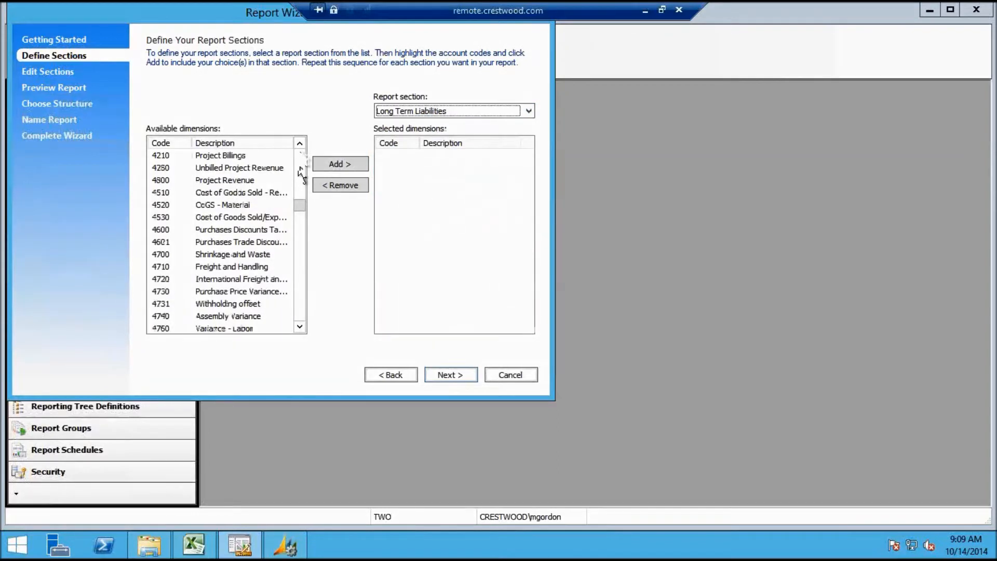
pyautogui.click(300, 171)
pyautogui.click(300, 170)
pyautogui.click(300, 170)
pyautogui.click(300, 171)
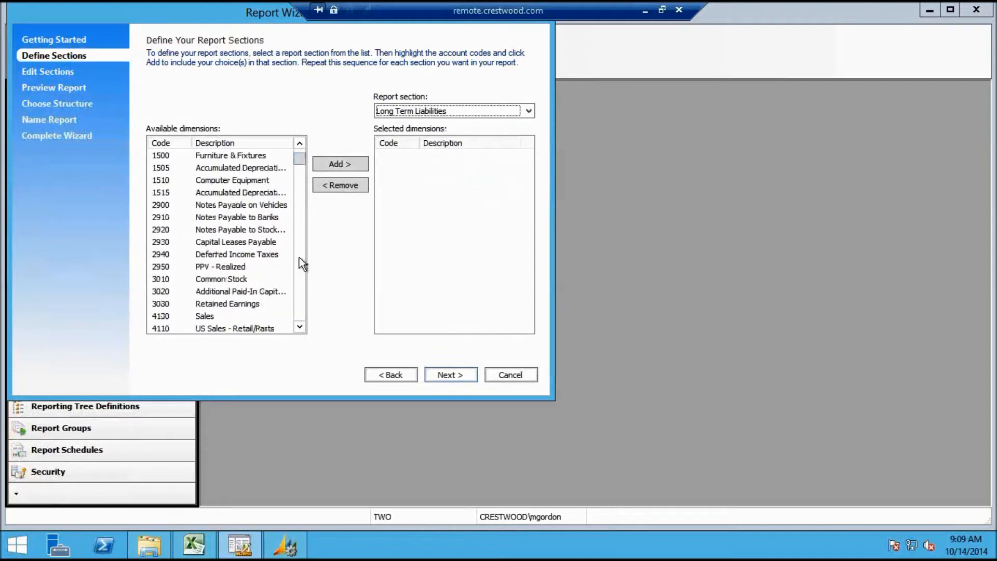
pyautogui.click(218, 205)
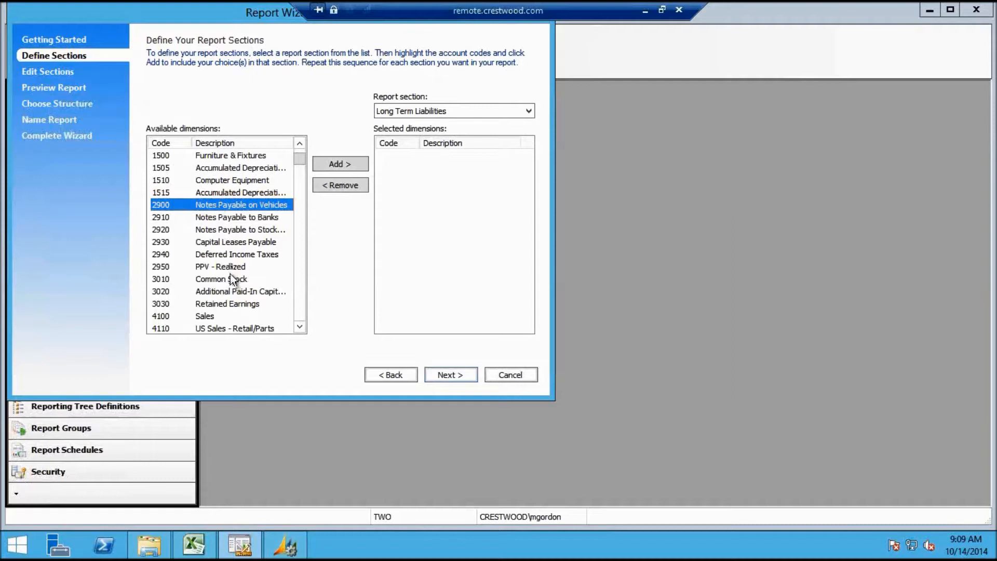
pyautogui.keyDown('shift'); pyautogui.click(241, 232); pyautogui.keyUp('shift')
pyautogui.keyDown('shift'); pyautogui.click(249, 243); pyautogui.keyUp('shift')
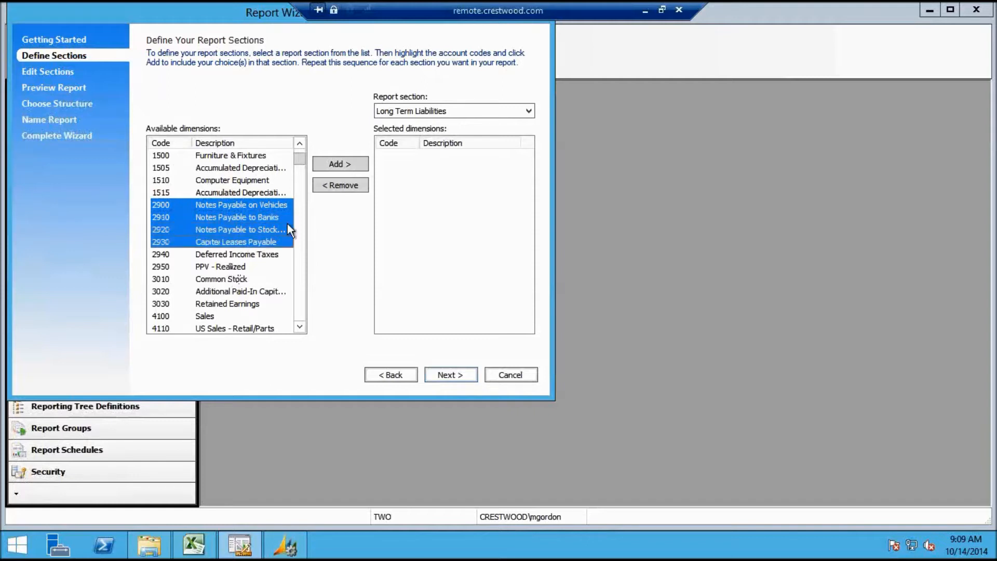
pyautogui.keyDown('shift'); pyautogui.click(263, 254); pyautogui.keyUp('shift')
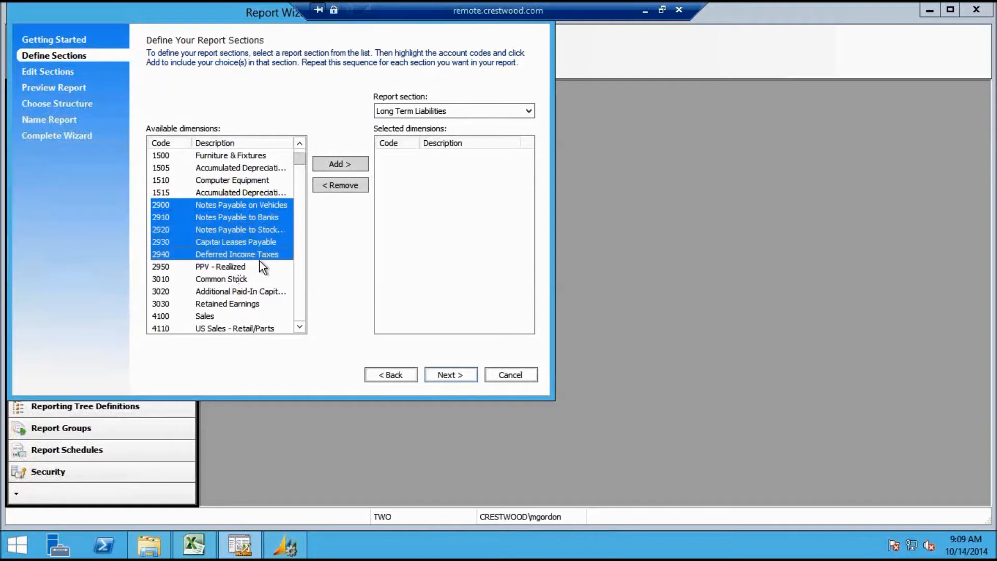
pyautogui.keyDown('shift'); pyautogui.click(234, 266); pyautogui.keyUp('shift')
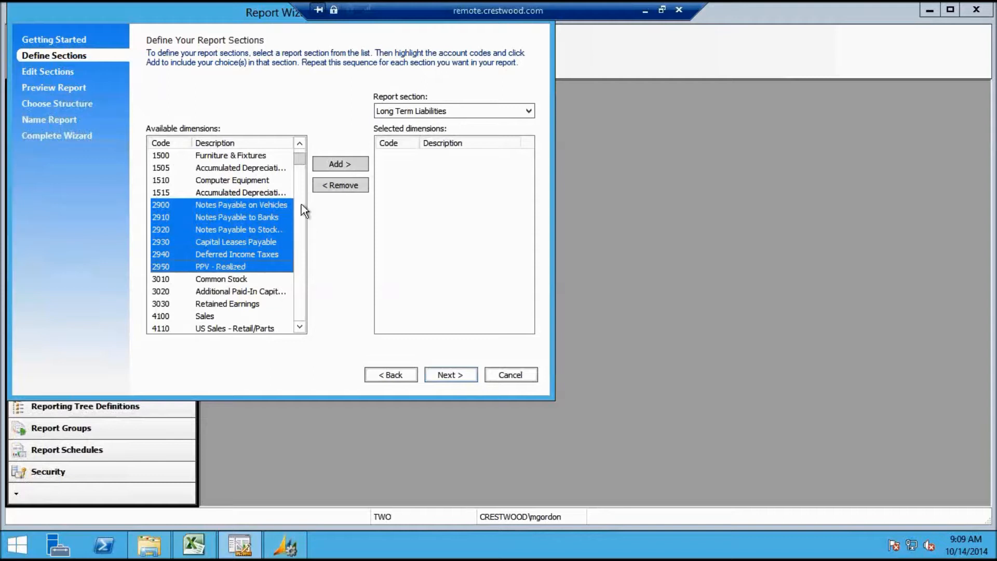
pyautogui.click(336, 164)
# Assign accounts 3010 Common Stock through 3030 Retained Earnings to Stockholders' Equity
pyautogui.click(528, 112)
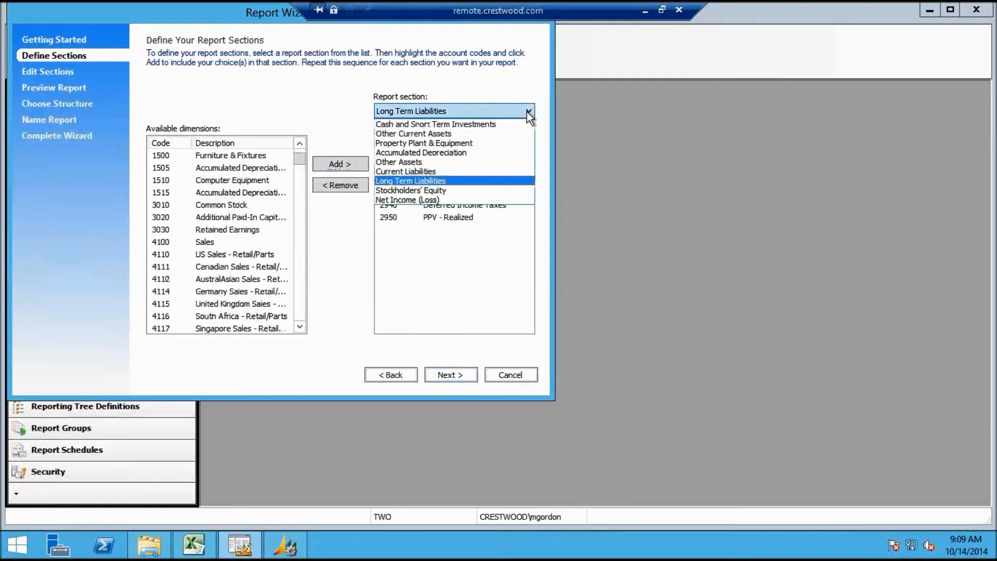
pyautogui.click(463, 191)
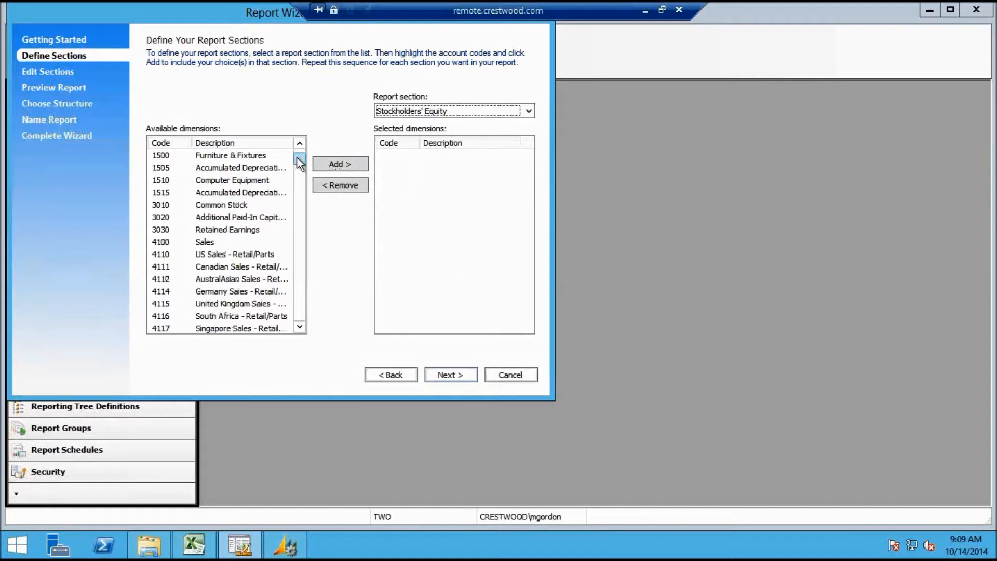
pyautogui.click(248, 204)
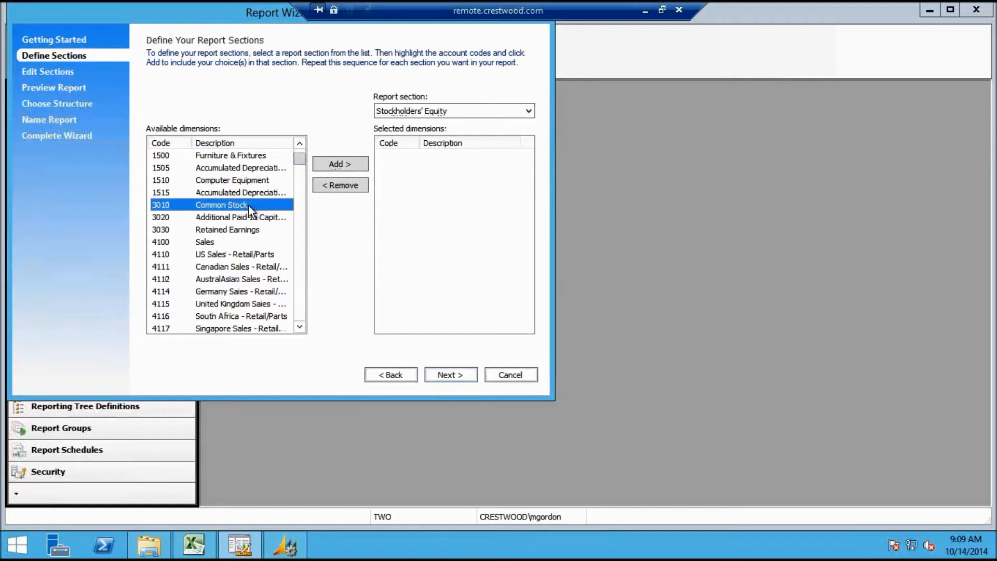
pyautogui.keyDown('shift'); pyautogui.click(241, 228); pyautogui.keyUp('shift')
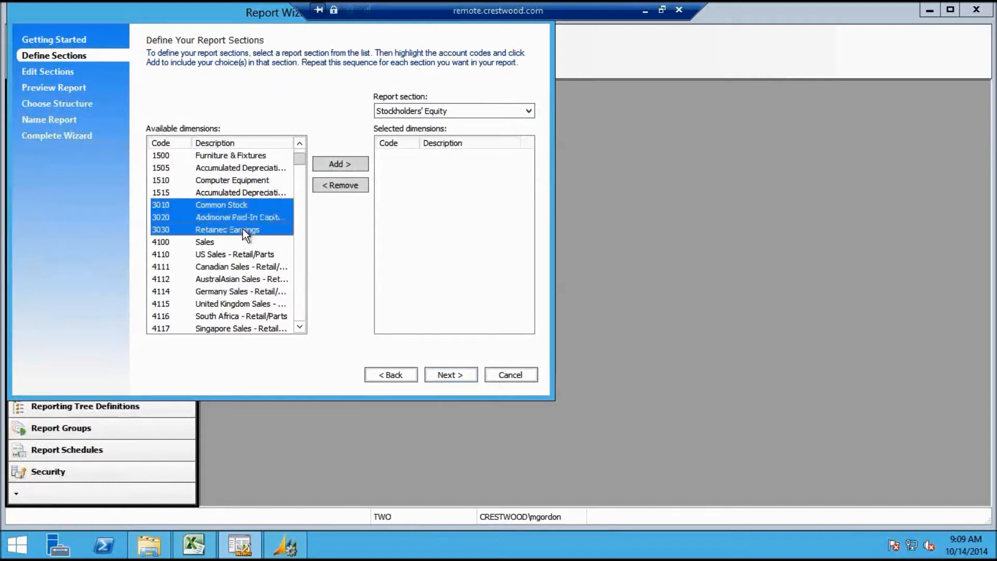
pyautogui.click(327, 165)
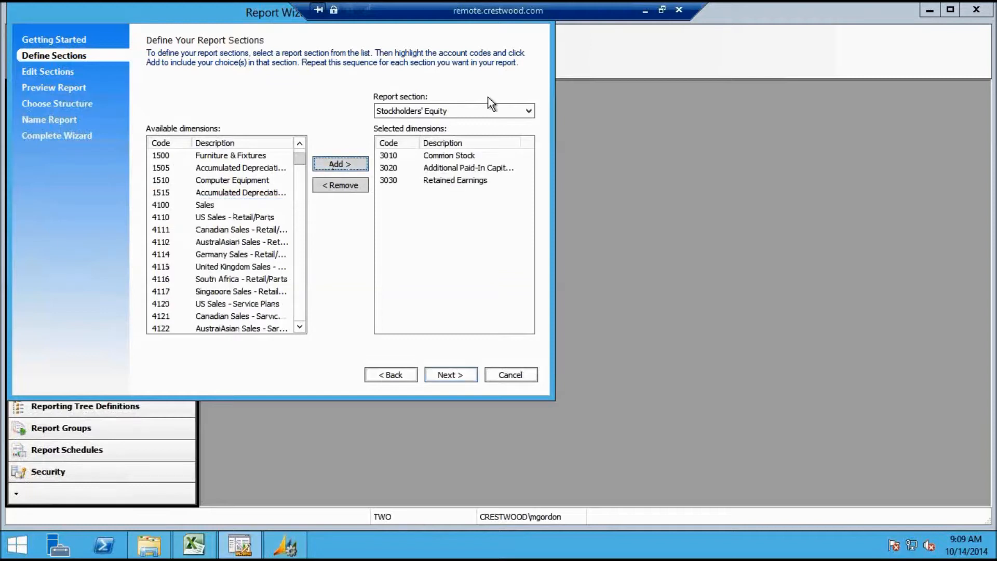
pyautogui.moveTo(301, 154); pyautogui.dragTo(301, 150)
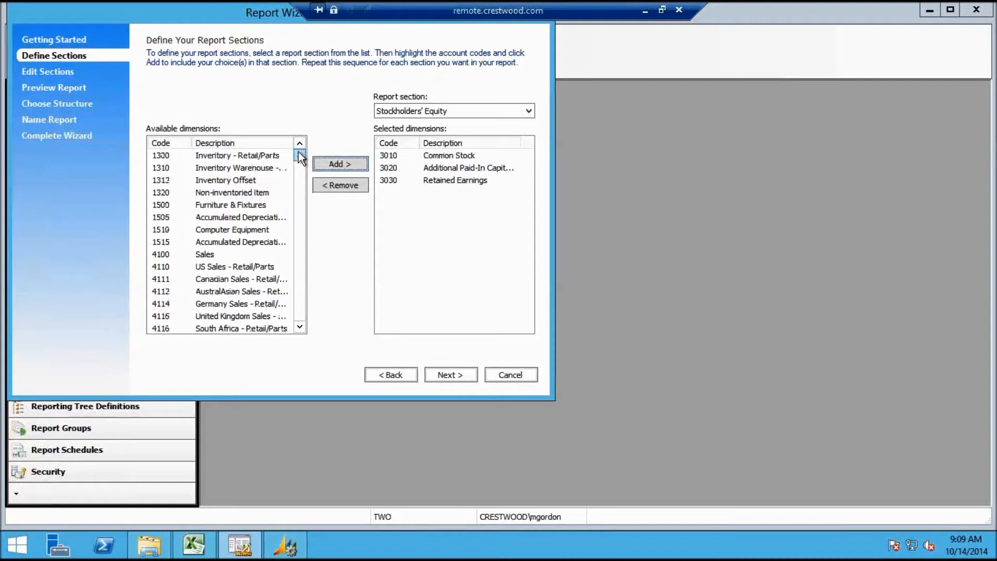
pyautogui.click(527, 111)
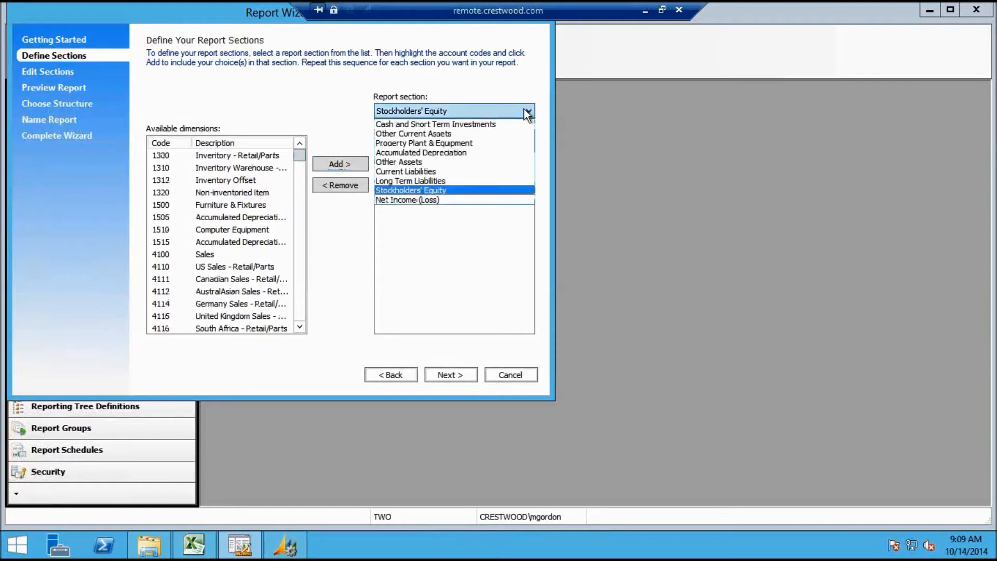
# Add accounts 1300 through 1320 to the Other Current Assets section
pyautogui.click(489, 134)
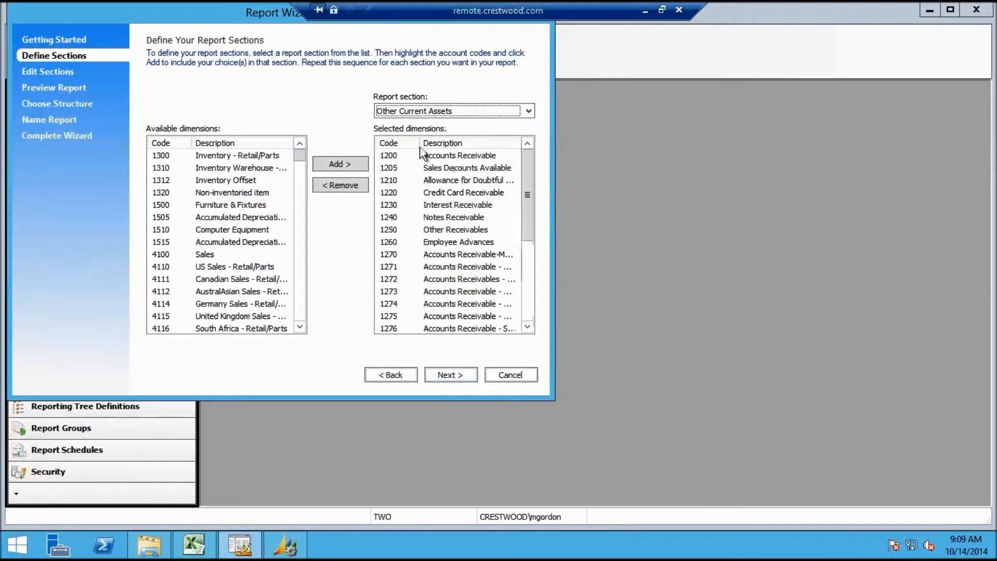
pyautogui.click(248, 156)
pyautogui.keyDown('shift'); pyautogui.click(249, 170); pyautogui.keyUp('shift')
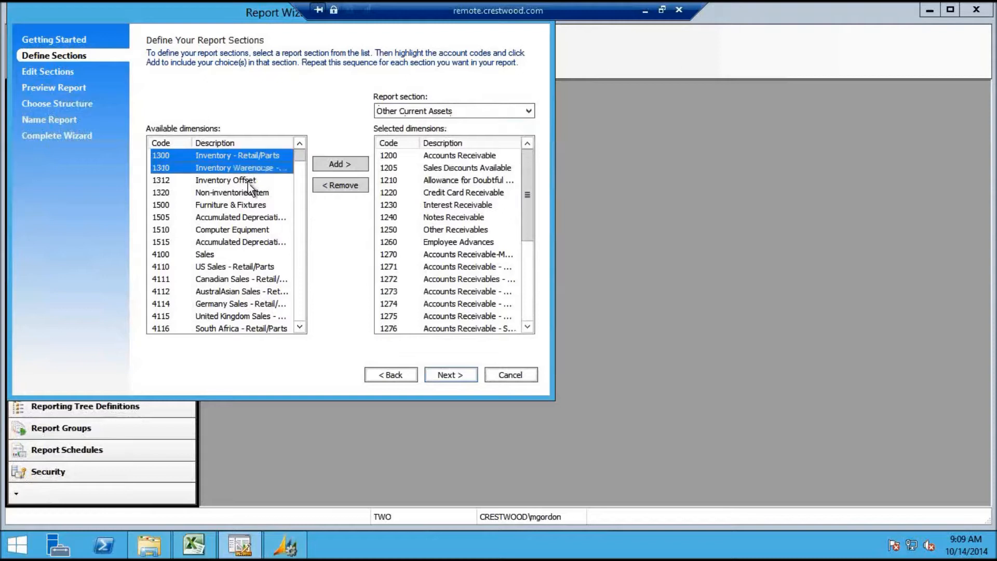
pyautogui.keyDown('shift'); pyautogui.click(248, 182); pyautogui.keyUp('shift')
pyautogui.keyDown('shift'); pyautogui.click(248, 194); pyautogui.keyUp('shift')
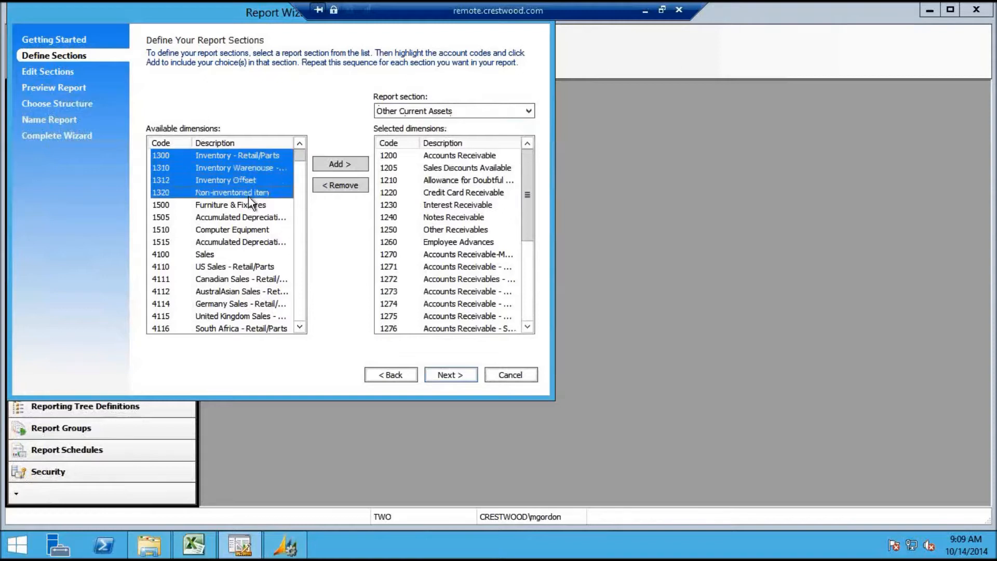
pyautogui.click(351, 163)
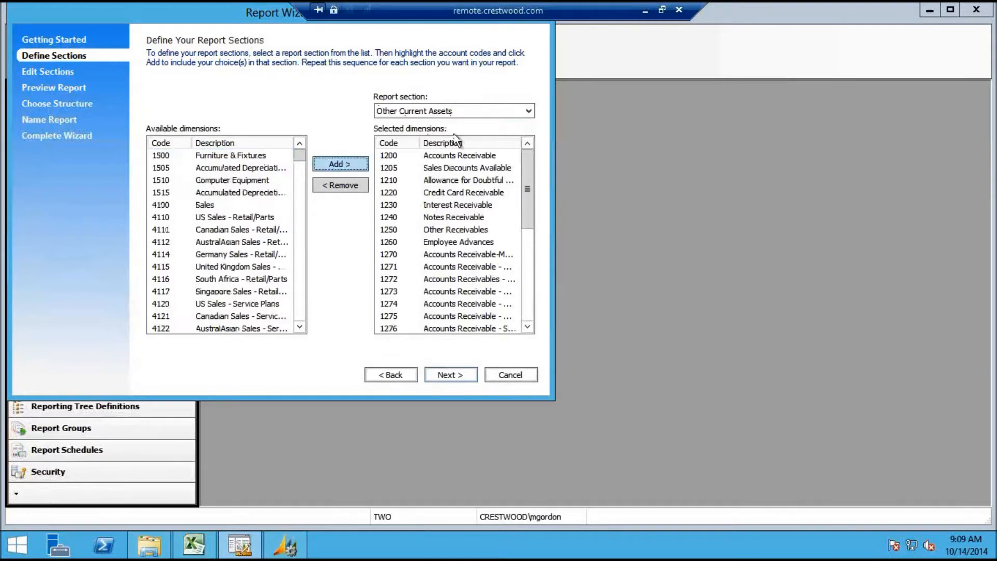
# Add 1500 Furniture & Fixtures and 1510 Computer Equipment to Property Plant & Equipment
pyautogui.click(520, 114)
pyautogui.click(487, 148)
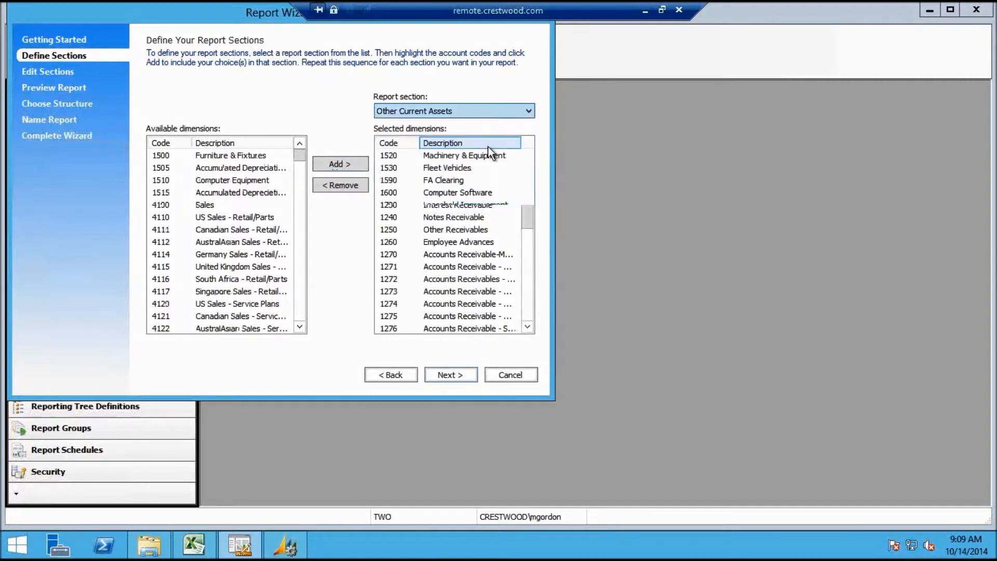
pyautogui.click(216, 157)
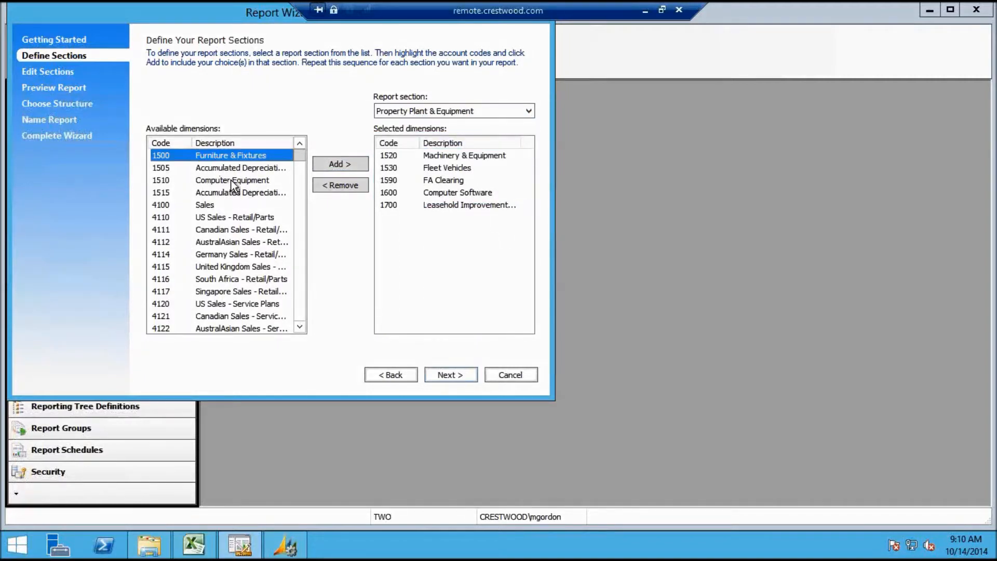
pyautogui.keyDown('shift'); pyautogui.click(232, 181); pyautogui.keyUp('shift')
pyautogui.click(230, 179)
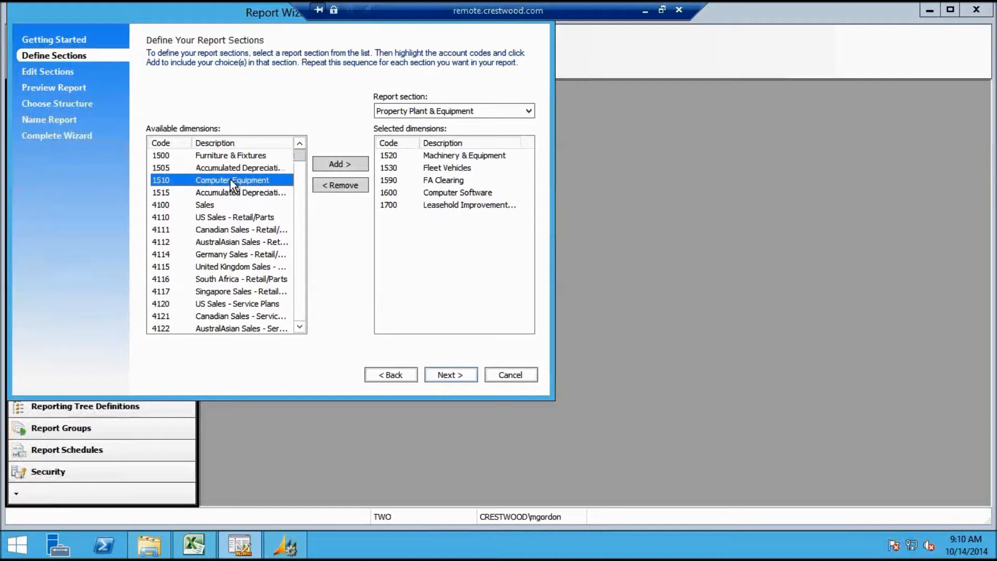
pyautogui.keyDown('ctrl'); pyautogui.click(238, 157); pyautogui.keyUp('ctrl')
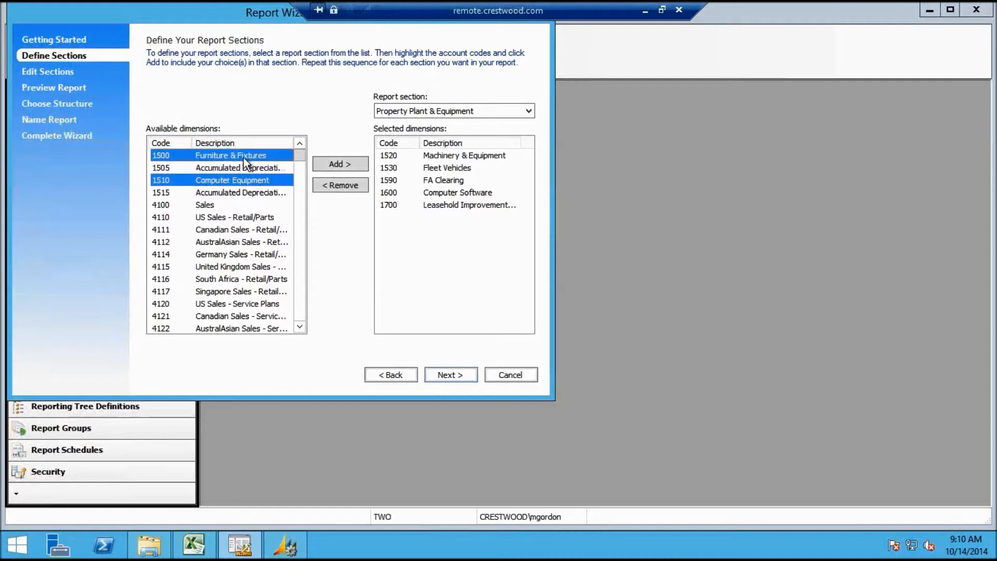
pyautogui.click(333, 162)
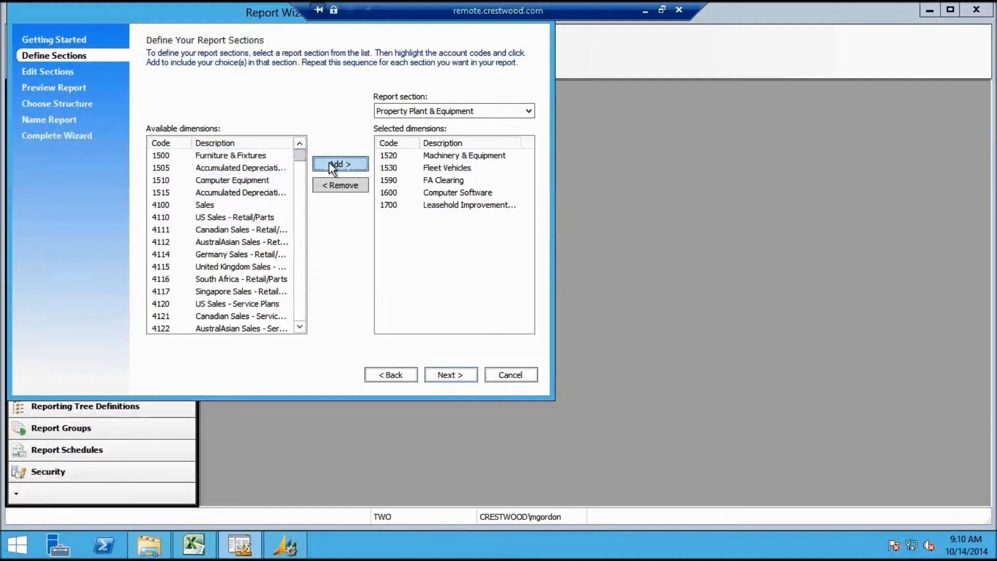
# Add accounts 1505 and 1515 to Accumulated Depreciation
pyautogui.click(482, 109)
pyautogui.click(464, 152)
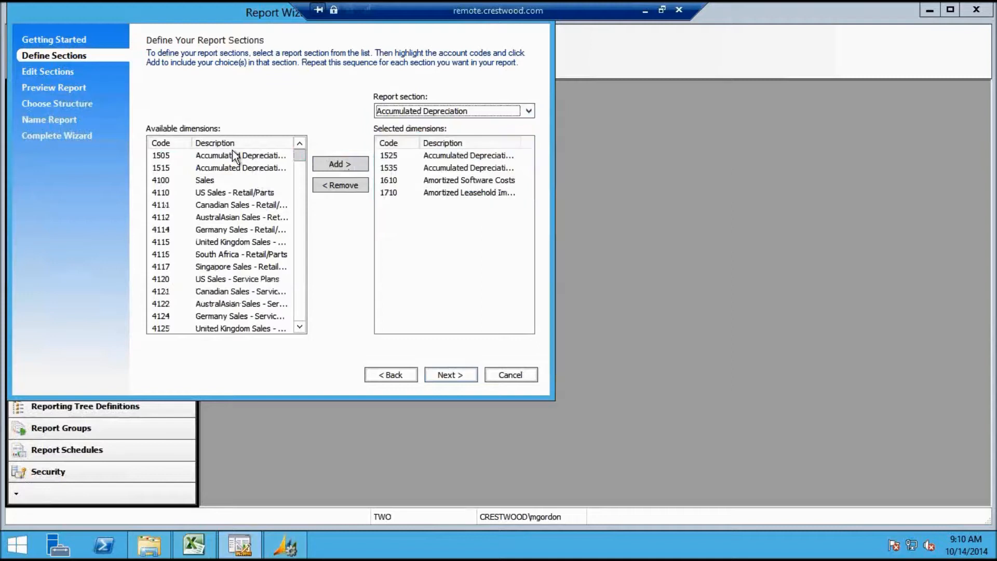
pyautogui.click(232, 155)
pyautogui.keyDown('shift'); pyautogui.click(233, 168); pyautogui.keyUp('shift')
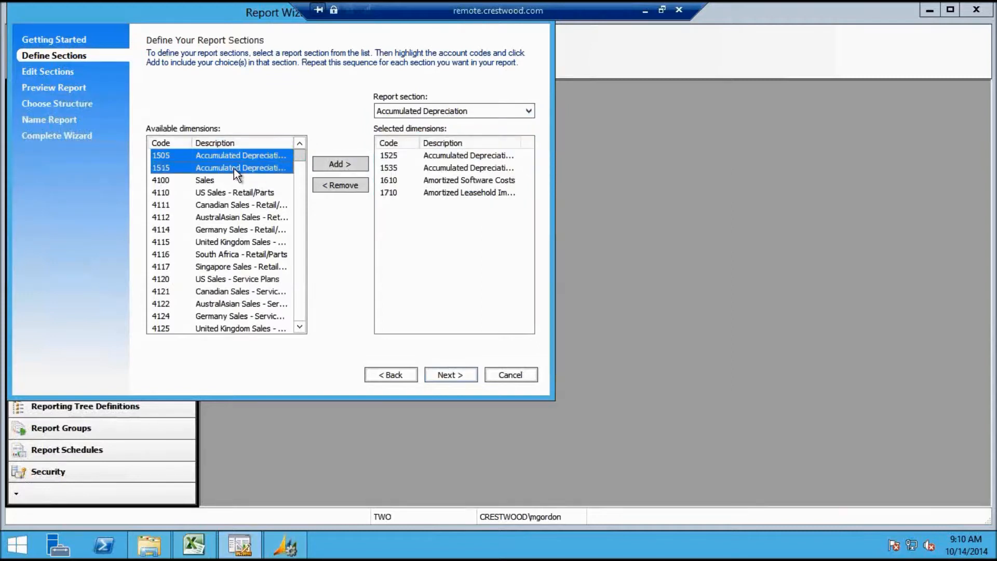
pyautogui.click(340, 164)
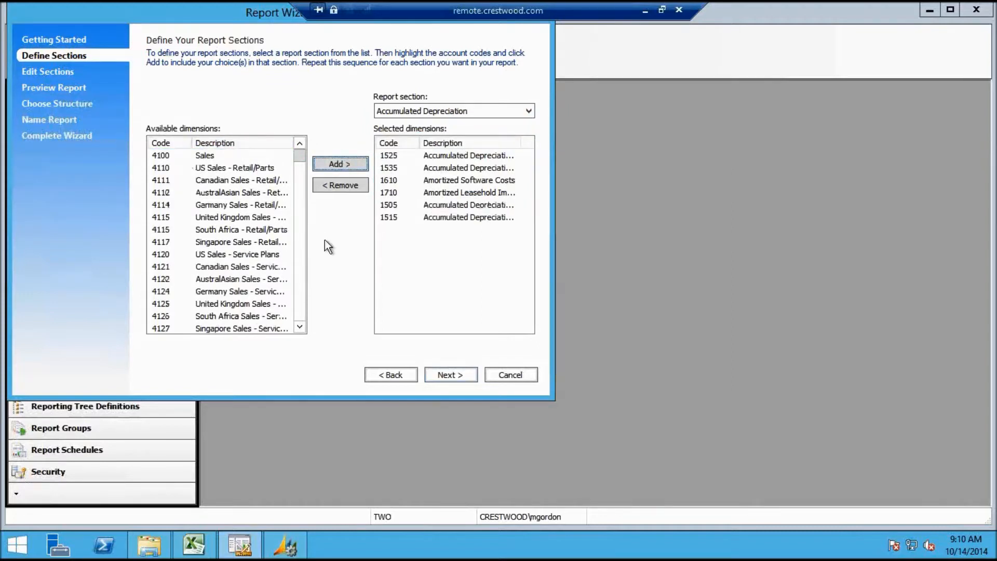
# Put all remaining accounts, 4100 Sales through 9999, into Net Income (Loss) and continue
pyautogui.click(527, 111)
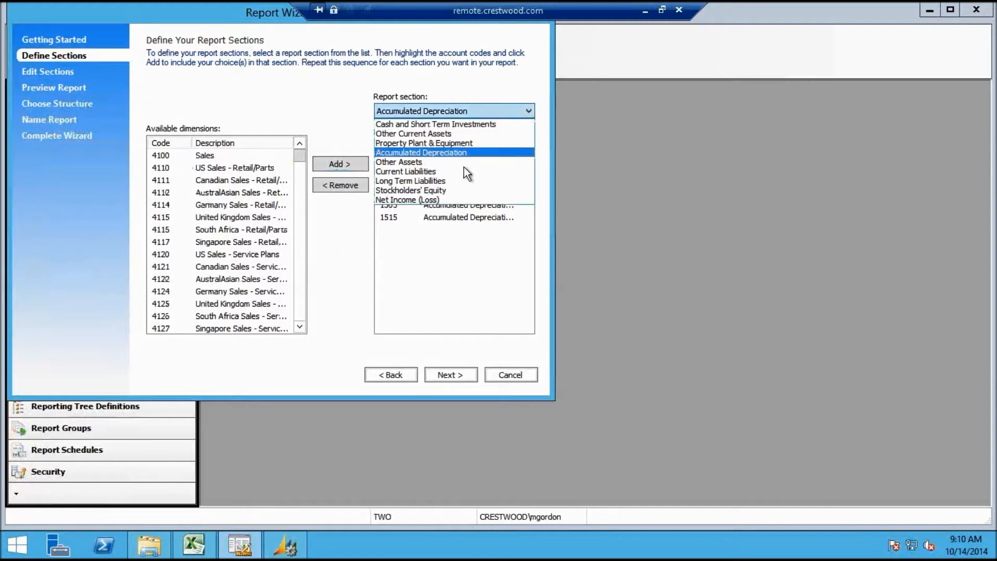
pyautogui.click(450, 201)
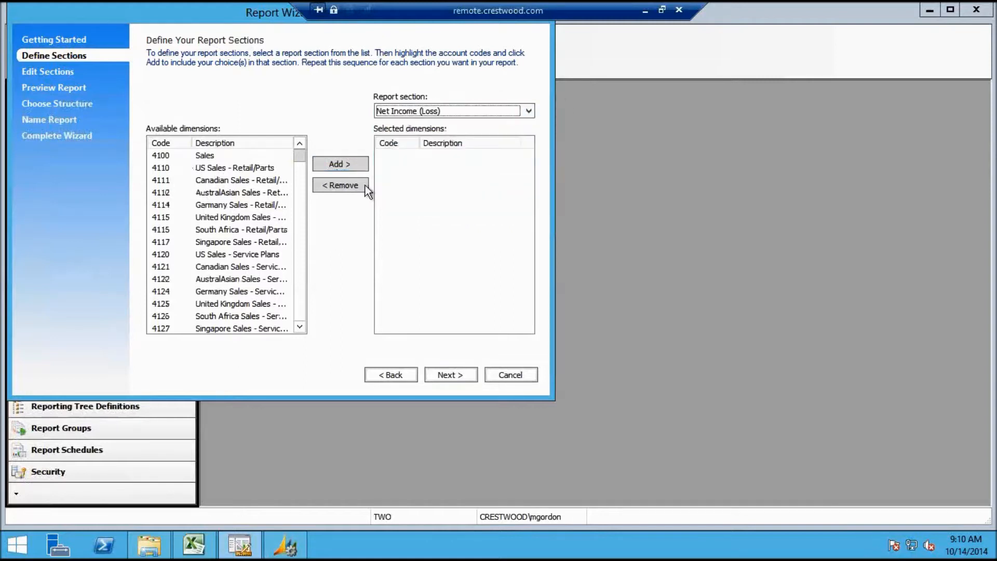
pyautogui.click(243, 155)
pyautogui.moveTo(299, 153); pyautogui.dragTo(297, 344)
pyautogui.keyDown('shift'); pyautogui.click(262, 318); pyautogui.keyUp('shift')
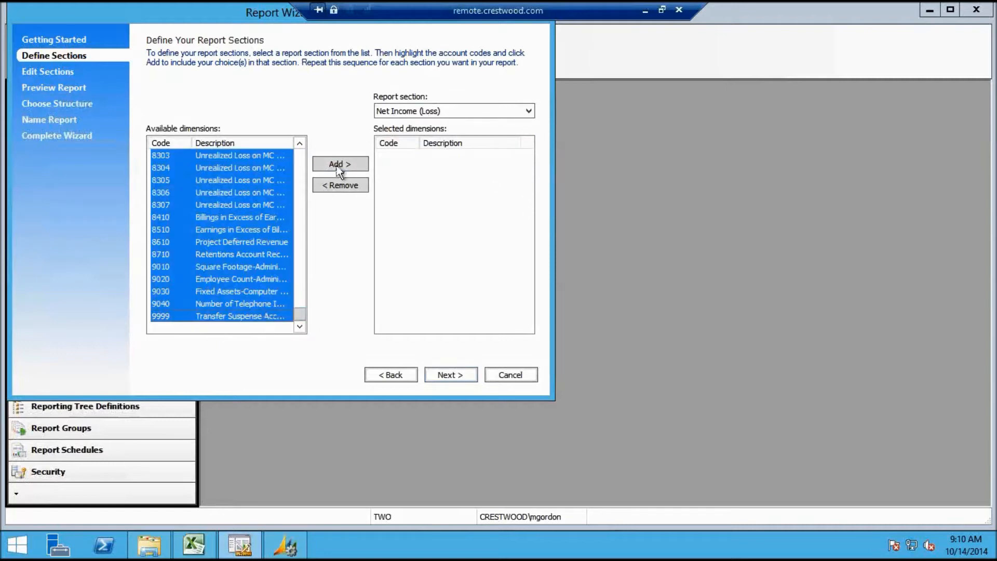
pyautogui.click(341, 164)
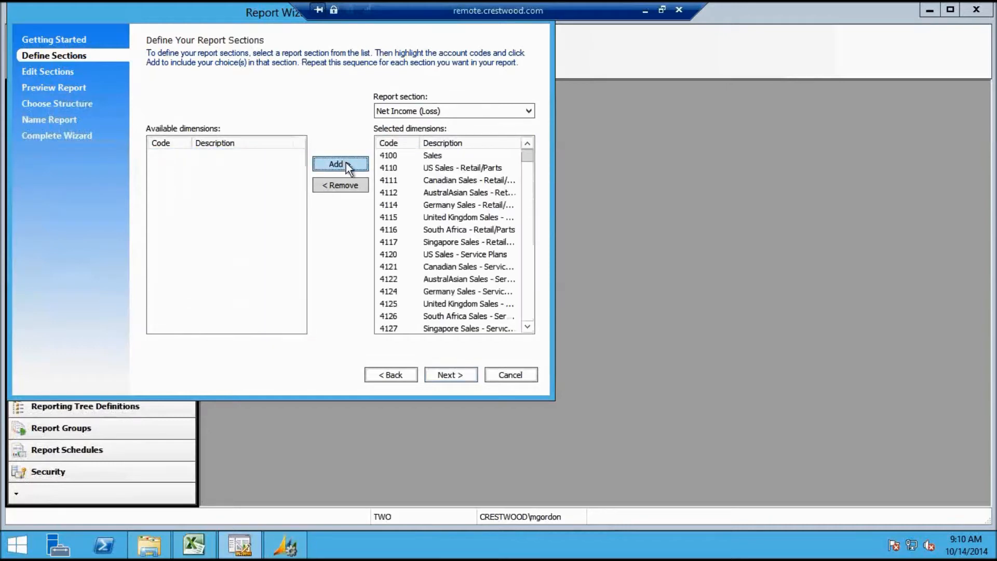
pyautogui.click(453, 379)
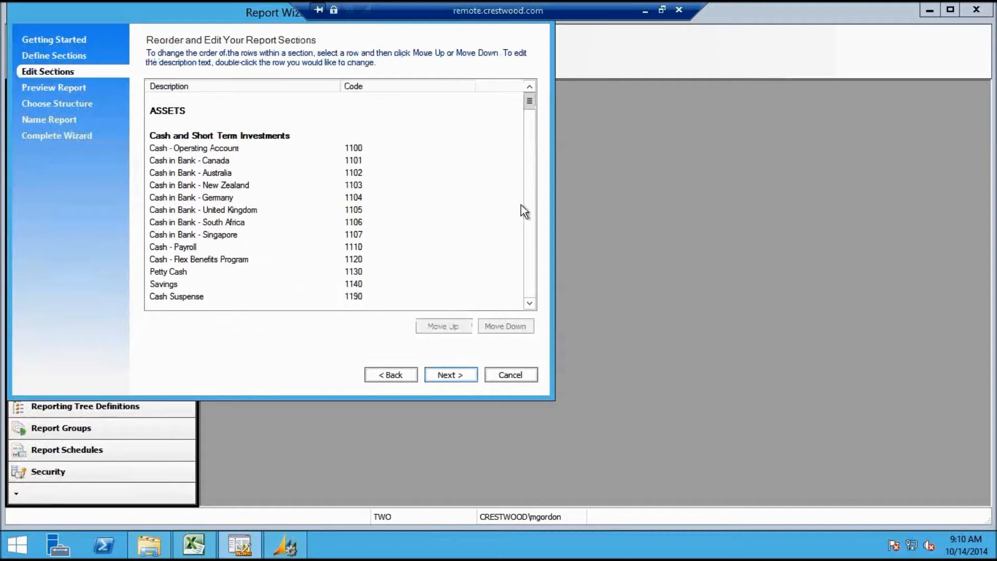
# Move past the Edit Sections page to the report preview
pyautogui.click(534, 249)
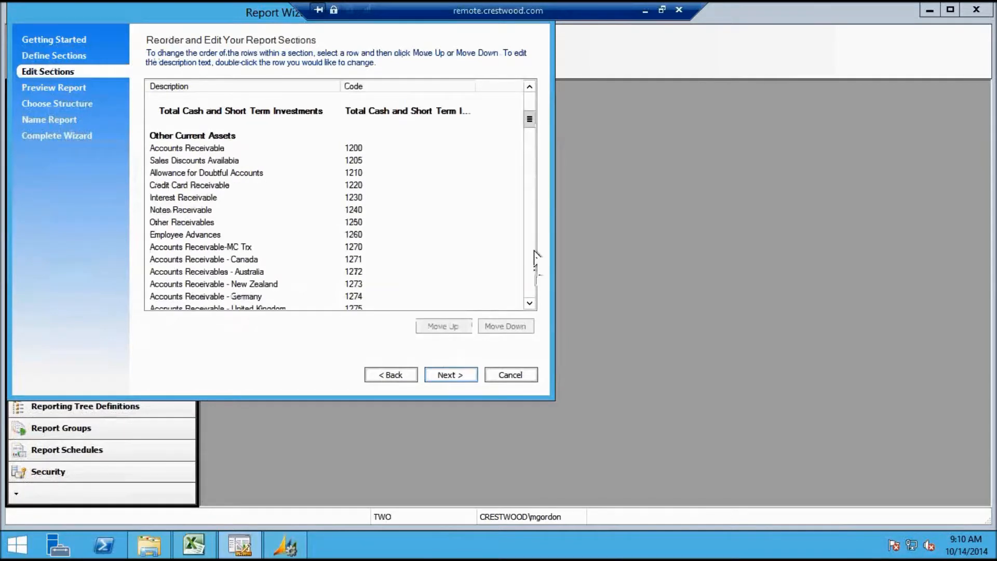
pyautogui.click(534, 256)
pyautogui.click(535, 261)
pyautogui.click(536, 265)
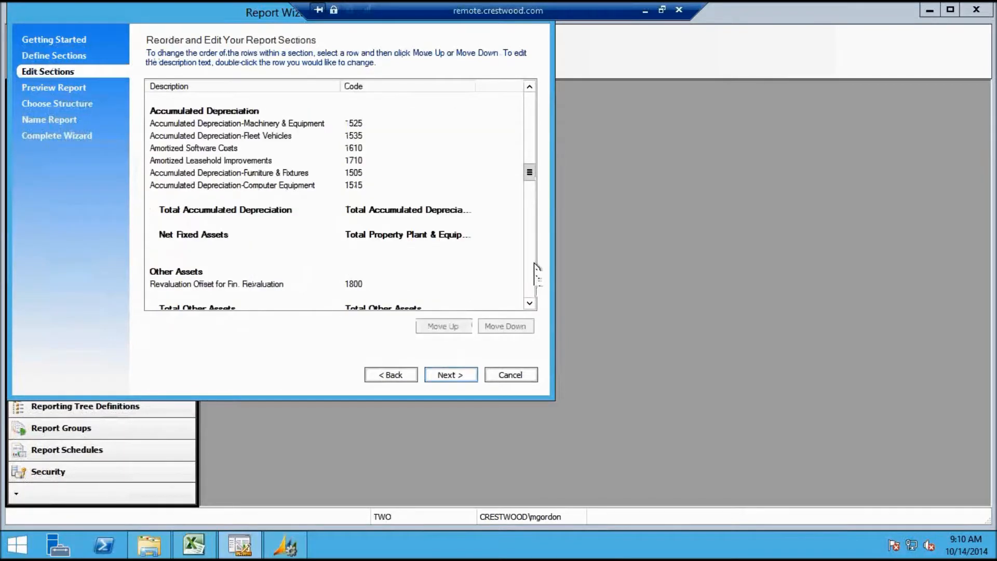
pyautogui.click(536, 273)
pyautogui.click(535, 278)
pyautogui.click(533, 291)
pyautogui.click(534, 289)
pyautogui.click(534, 290)
pyautogui.click(460, 373)
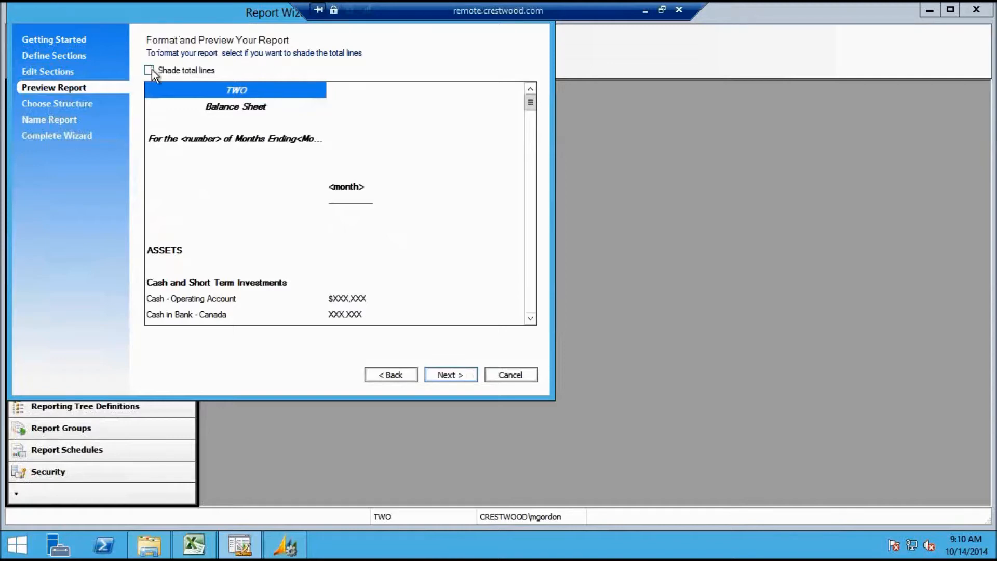
# Turn on Shade total lines in the Balance Sheet preview and continue
pyautogui.click(534, 309)
pyautogui.click(535, 309)
pyautogui.click(535, 309)
pyautogui.click(534, 305)
pyautogui.click(534, 305)
pyautogui.click(534, 306)
pyautogui.click(533, 305)
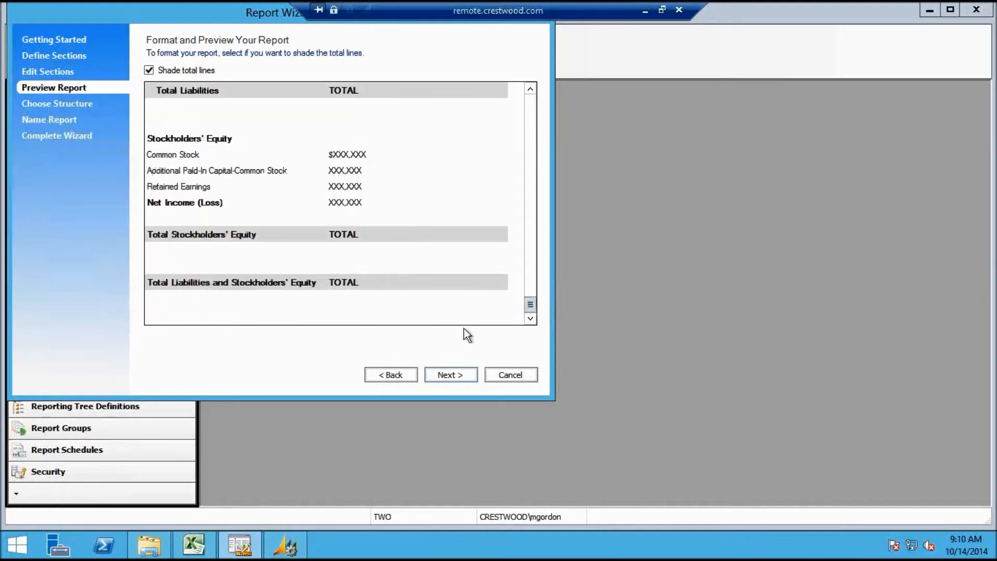
pyautogui.click(453, 372)
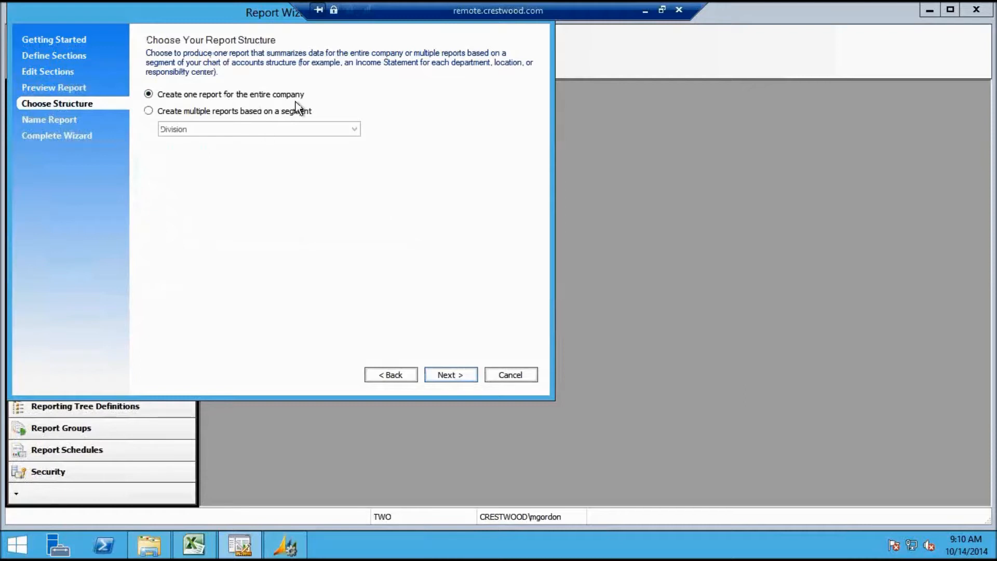
# Keep Create one report for the entire company instead of per-segment reports
pyautogui.click(148, 110)
pyautogui.click(325, 130)
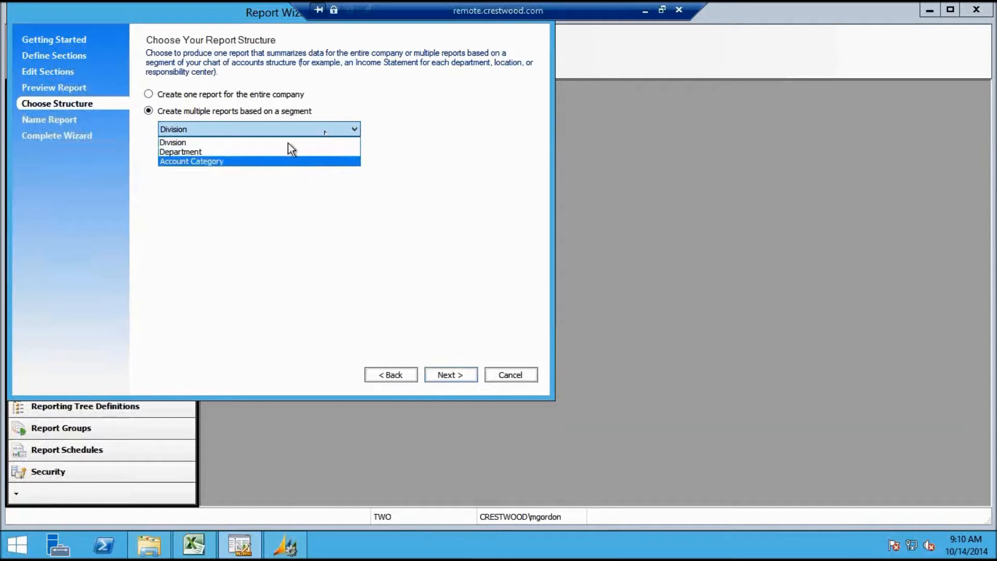
pyautogui.click(148, 98)
pyautogui.click(149, 94)
pyautogui.click(457, 376)
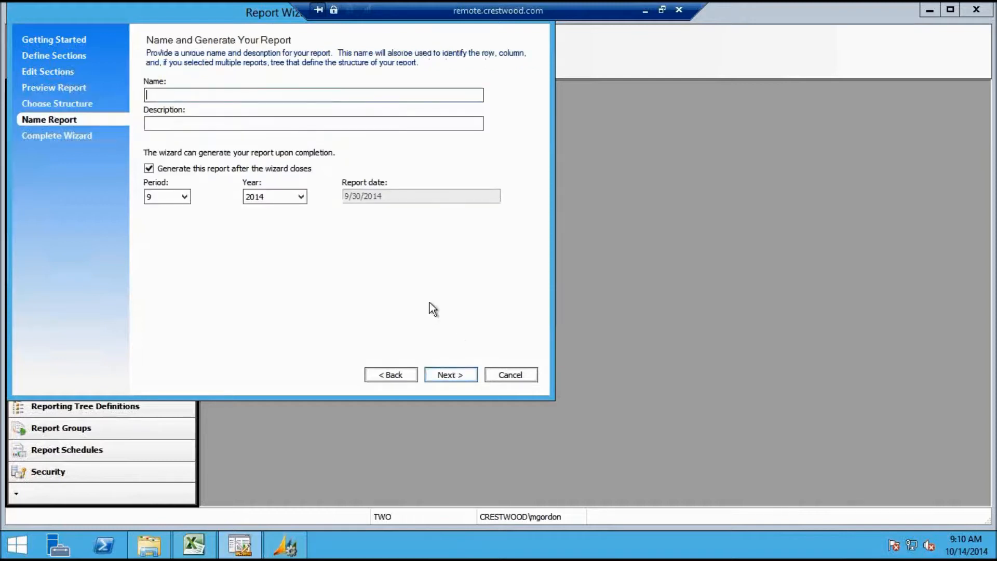
# Name the report 'Wizard Report', reuse it as the description, and finish the wizard
pyautogui.write('Wizard Report')
pyautogui.moveTo(218, 95); pyautogui.dragTo(132, 109)
pyautogui.hotkey('ctrl', 'c')
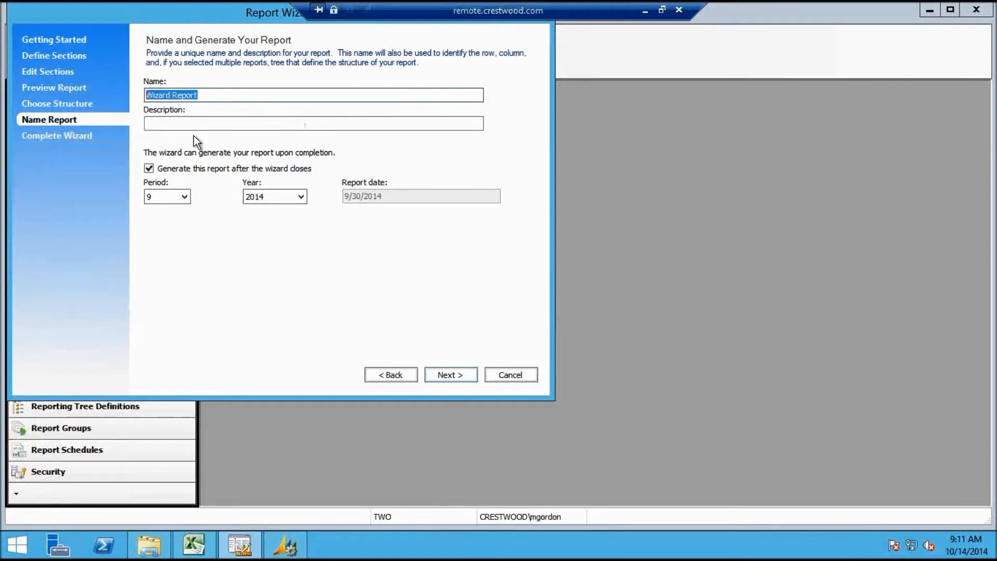
pyautogui.click(197, 122)
pyautogui.hotkey('ctrl', 'v')
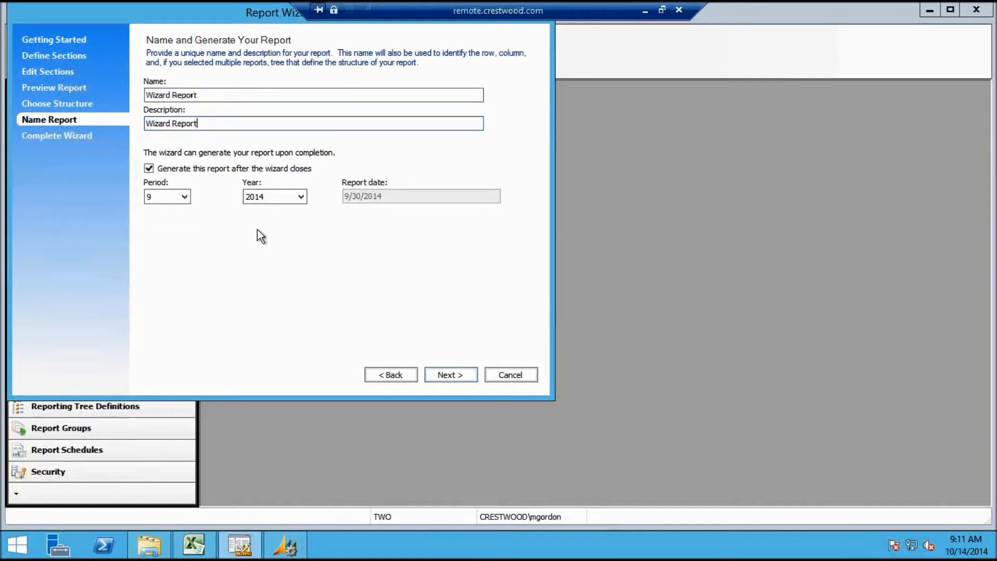
pyautogui.click(455, 377)
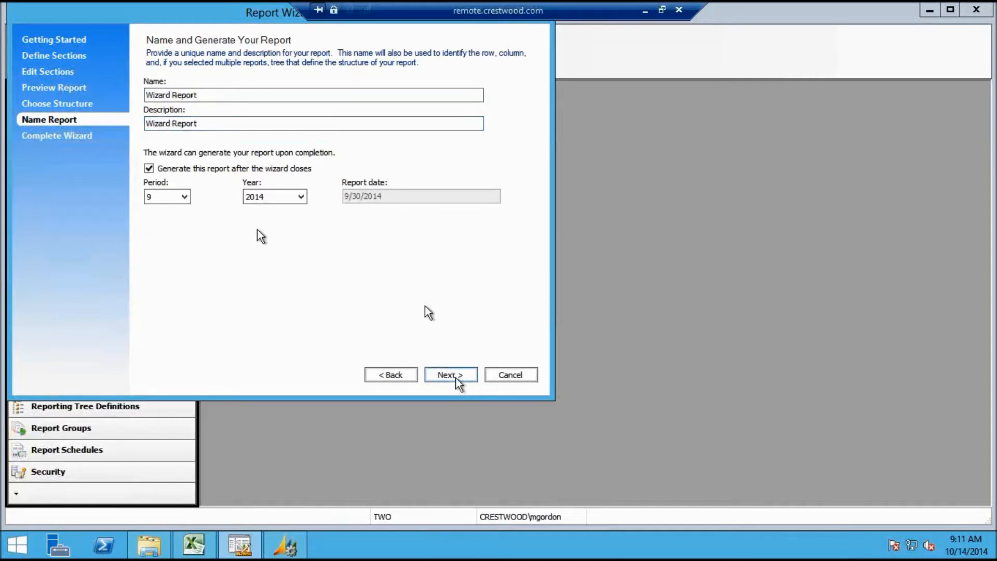
pyautogui.click(456, 377)
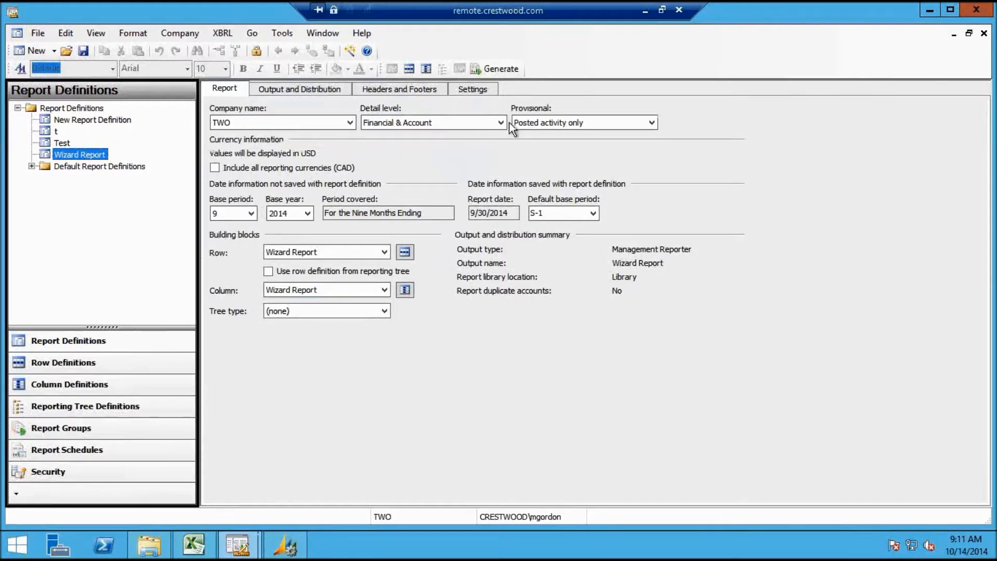
# Generate and review the Wizard Report, close the viewers, save, and minimize the session
pyautogui.click(499, 68)
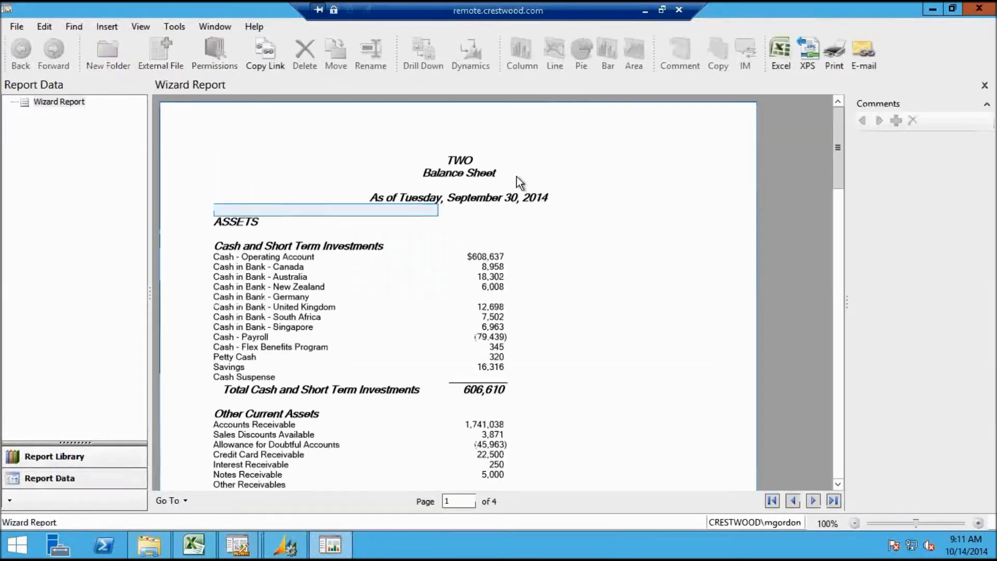
pyautogui.moveTo(836, 182); pyautogui.dragTo(840, 447)
pyautogui.click(979, 8)
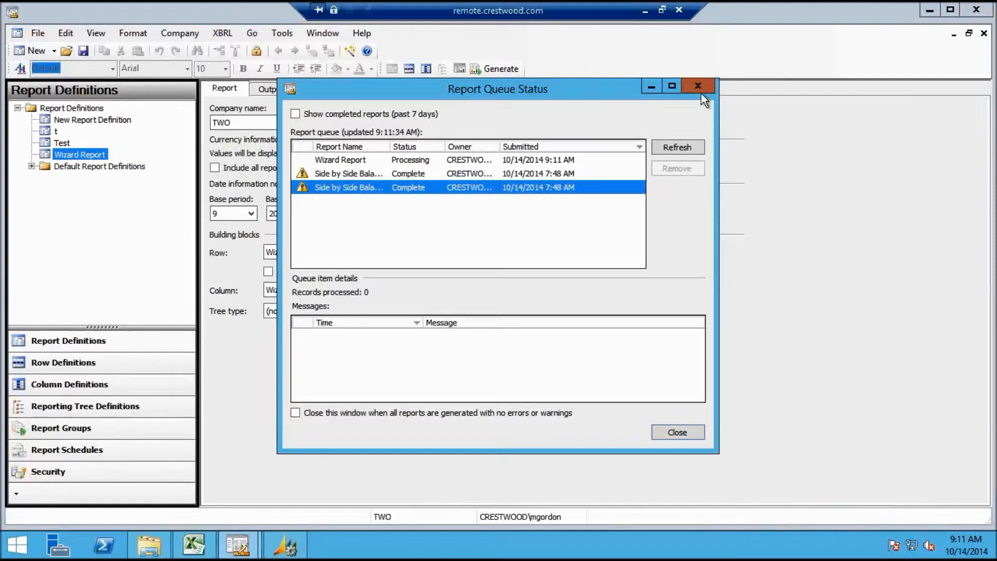
pyautogui.click(698, 86)
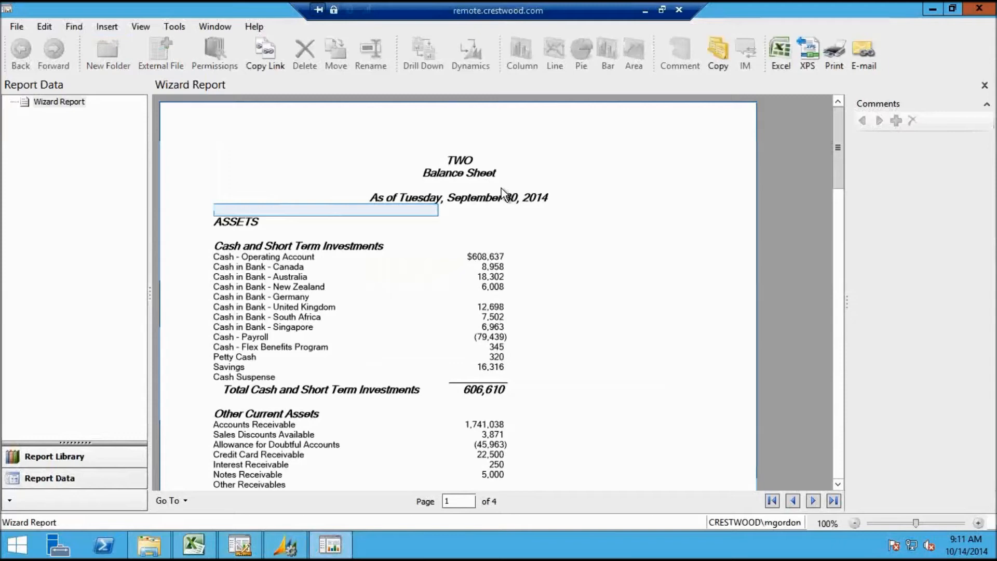
pyautogui.click(987, 9)
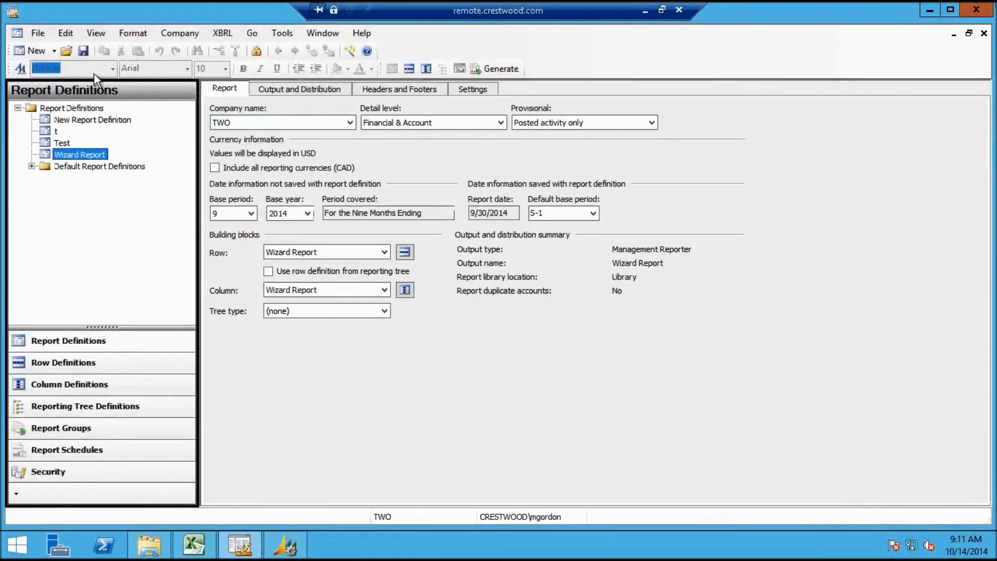
pyautogui.click(84, 51)
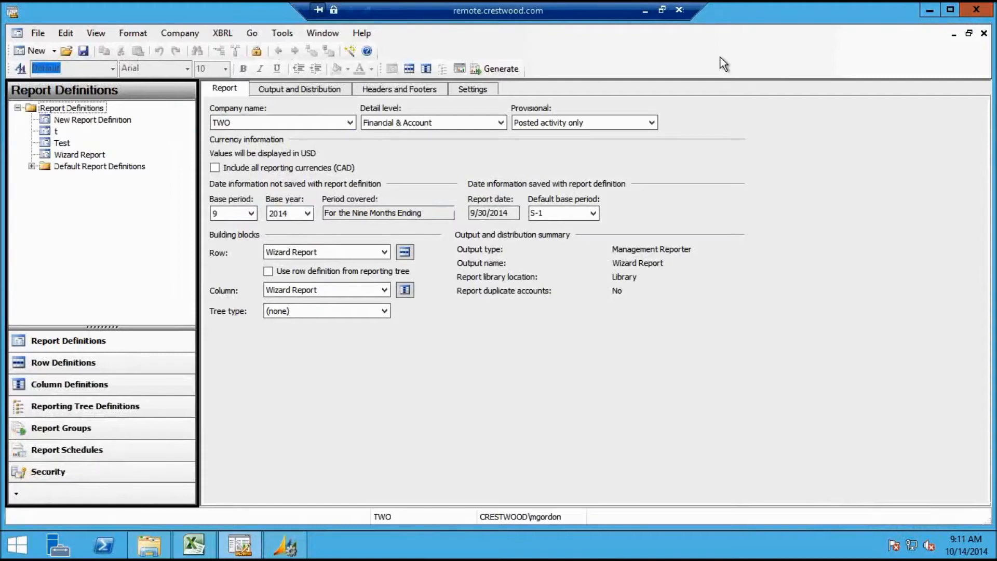
pyautogui.click(644, 10)
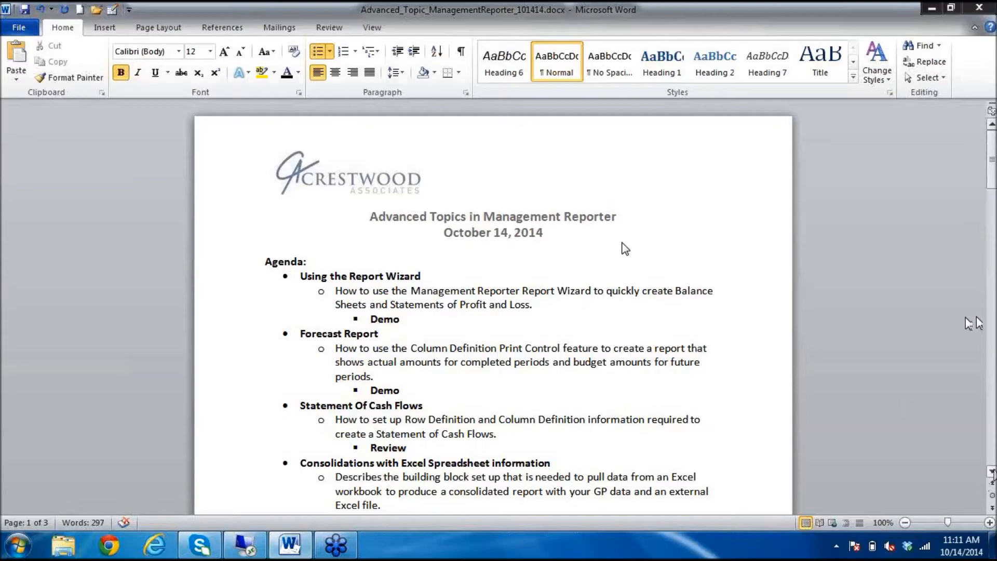
# Restore the Management Reporter remote desktop session from the taskbar
pyautogui.click(255, 545)
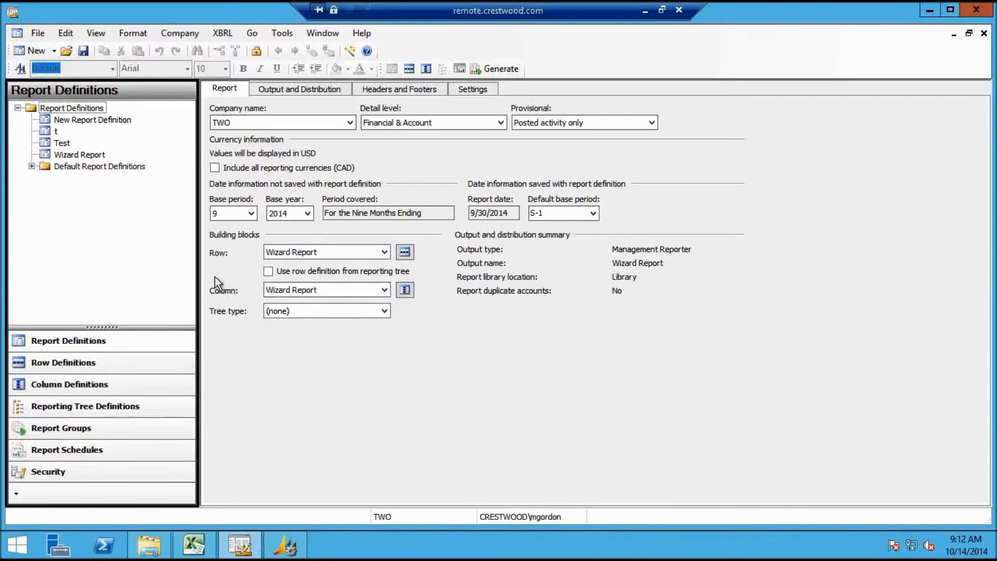
# Create a new column definition from the column definitions list
pyautogui.click(83, 390)
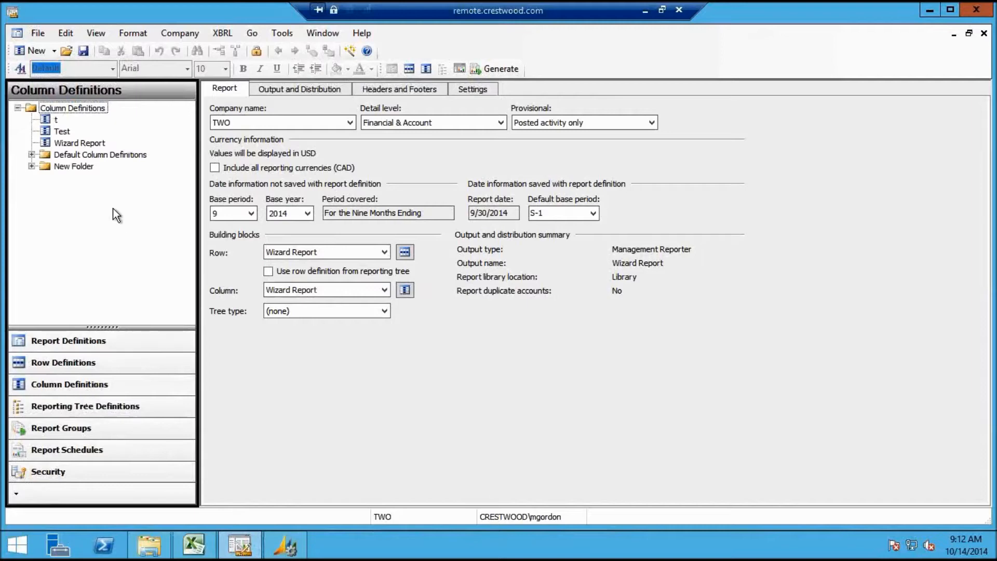
pyautogui.click(36, 155)
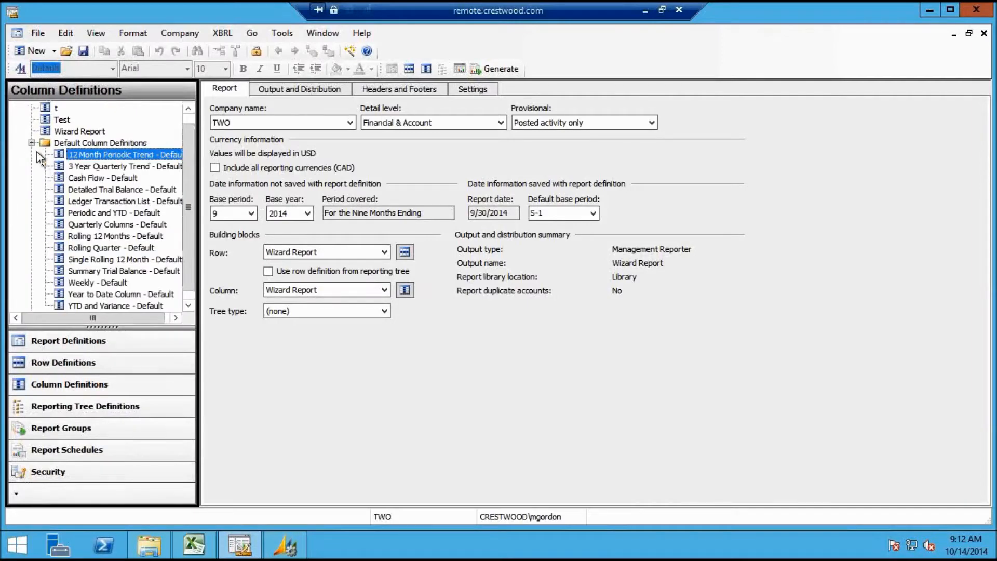
pyautogui.moveTo(194, 253); pyautogui.dragTo(195, 256)
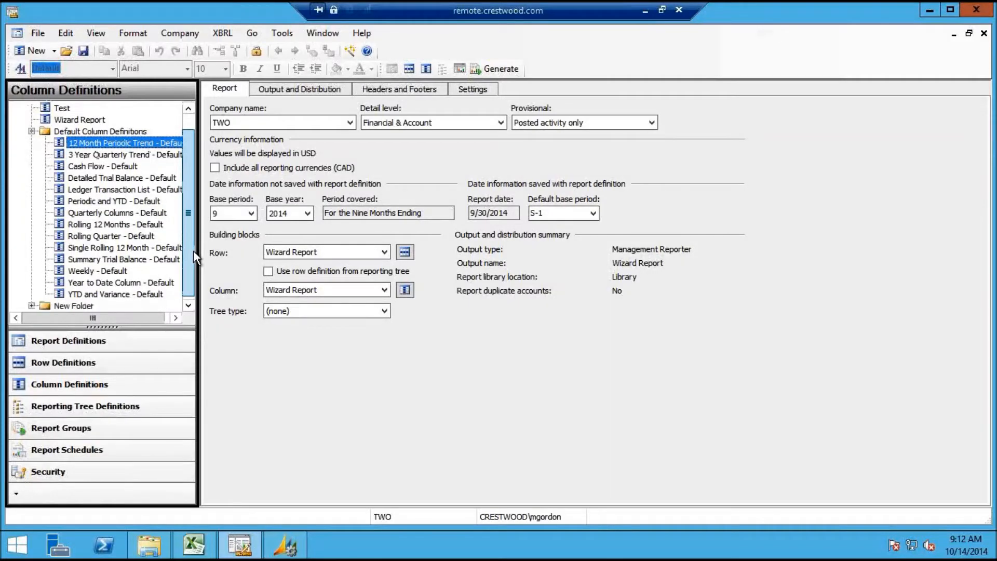
pyautogui.click(54, 51)
pyautogui.click(67, 99)
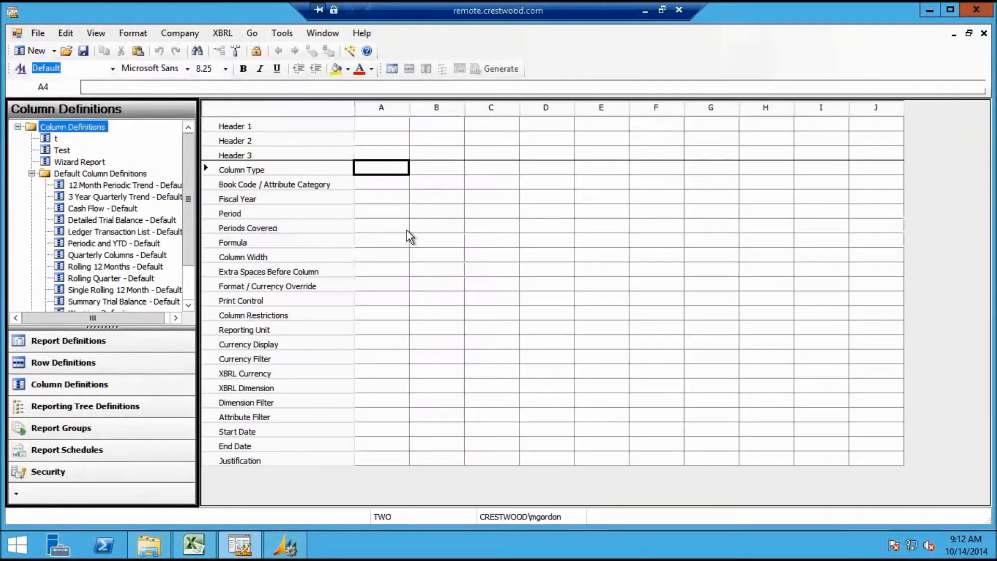
# Make column A a DESC column and columns B through G FD columns
pyautogui.click(406, 170)
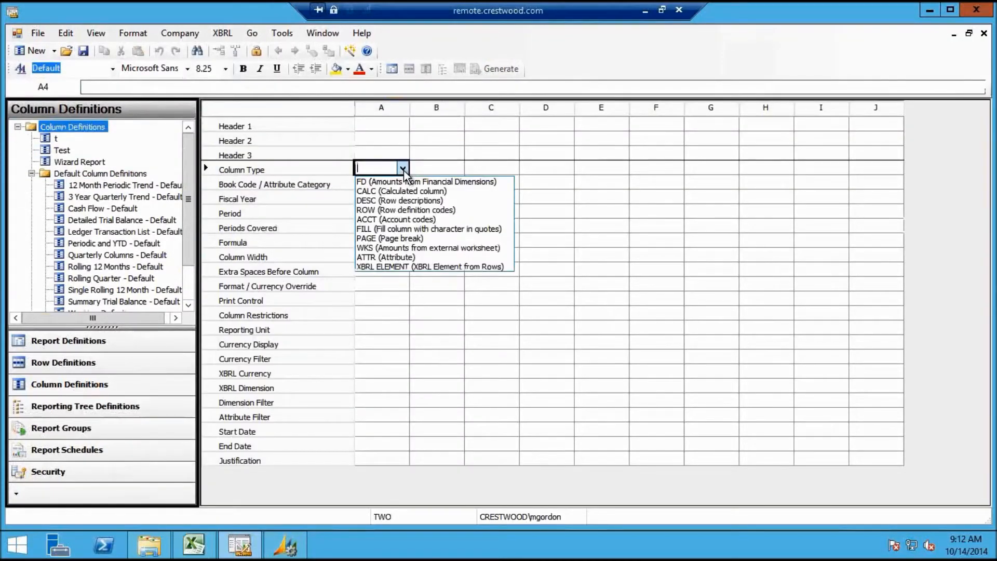
pyautogui.click(405, 201)
pyautogui.click(451, 168)
pyautogui.click(452, 168)
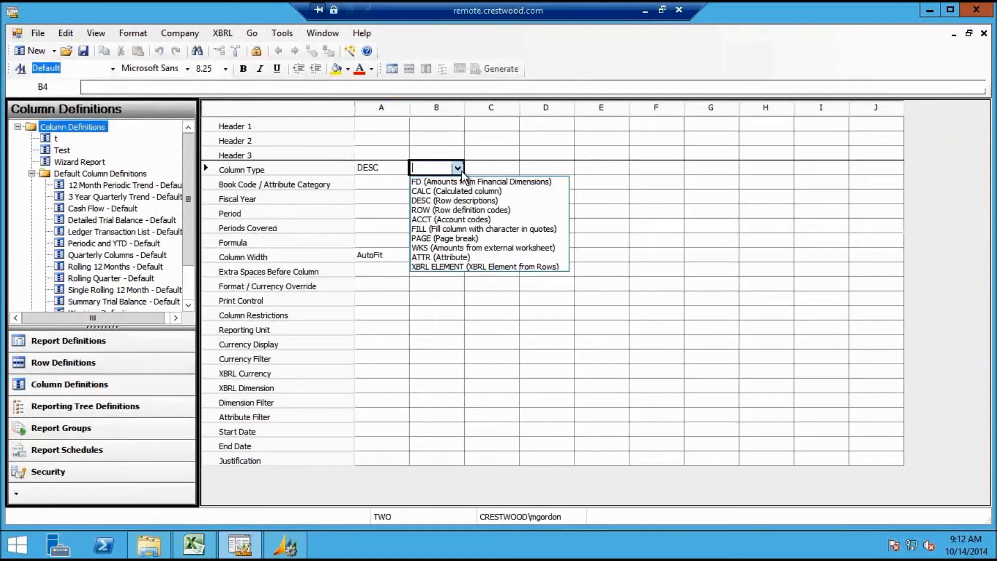
pyautogui.click(462, 179)
pyautogui.click(495, 169)
pyautogui.click(495, 169)
pyautogui.click(514, 182)
pyautogui.click(542, 168)
pyautogui.click(546, 168)
pyautogui.click(565, 181)
pyautogui.click(601, 172)
pyautogui.click(604, 170)
pyautogui.click(633, 183)
pyautogui.click(658, 176)
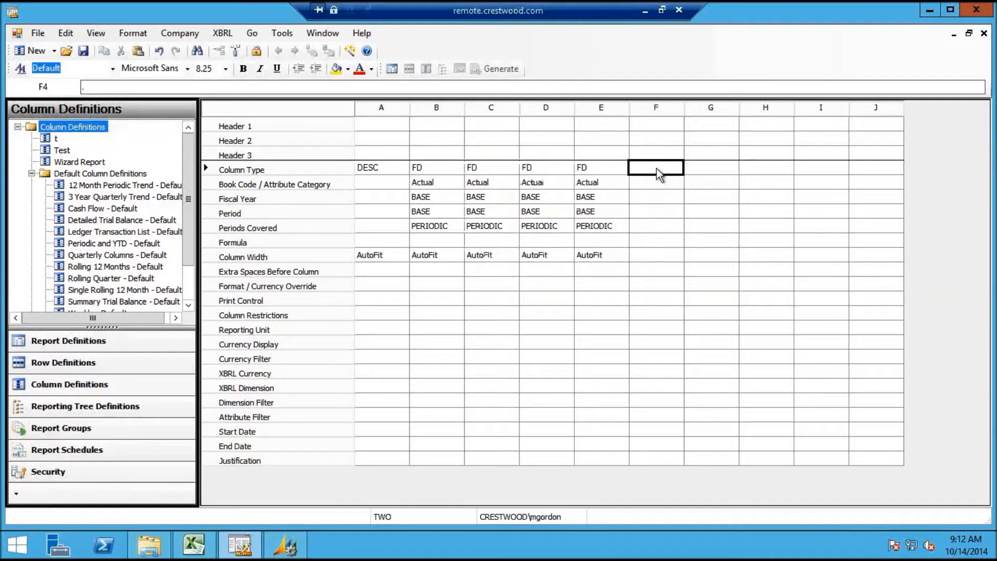
pyautogui.click(683, 167)
pyautogui.click(690, 182)
pyautogui.click(710, 174)
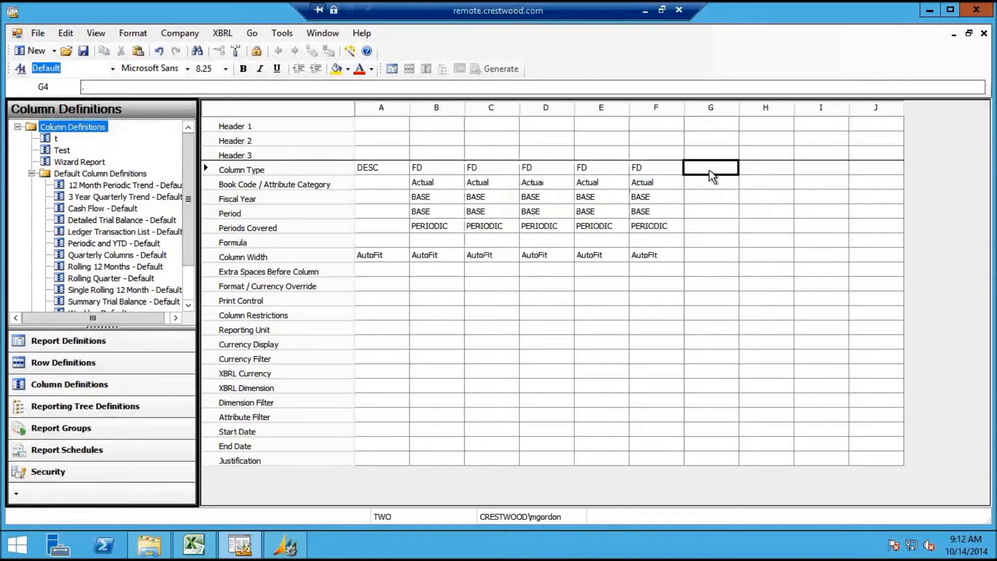
pyautogui.click(711, 172)
pyautogui.click(721, 182)
# Set the book code of columns C, E and G to BUDGET1, leaving D on Actual
pyautogui.click(511, 167)
pyautogui.click(512, 170)
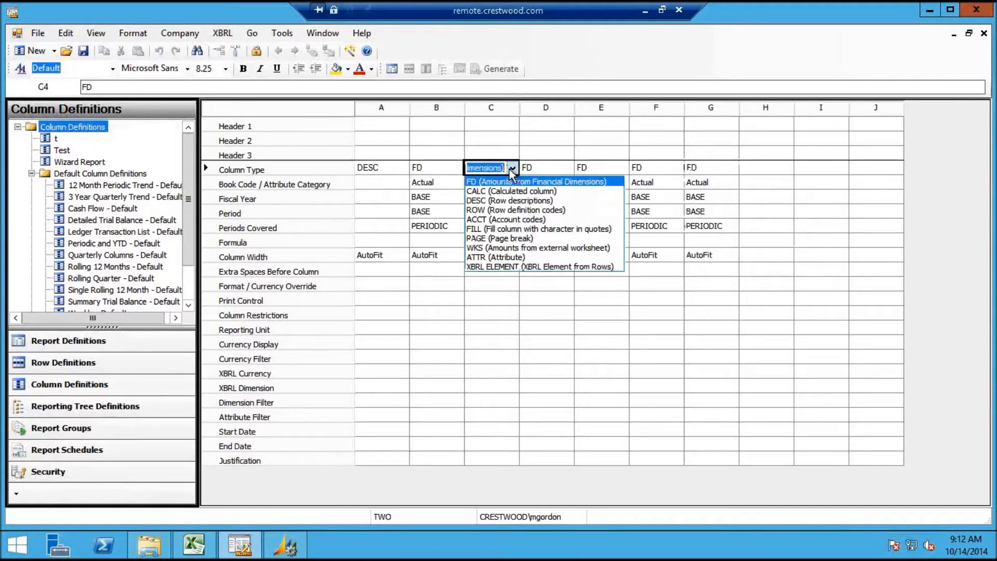
pyautogui.click(512, 181)
pyautogui.click(500, 186)
pyautogui.click(500, 186)
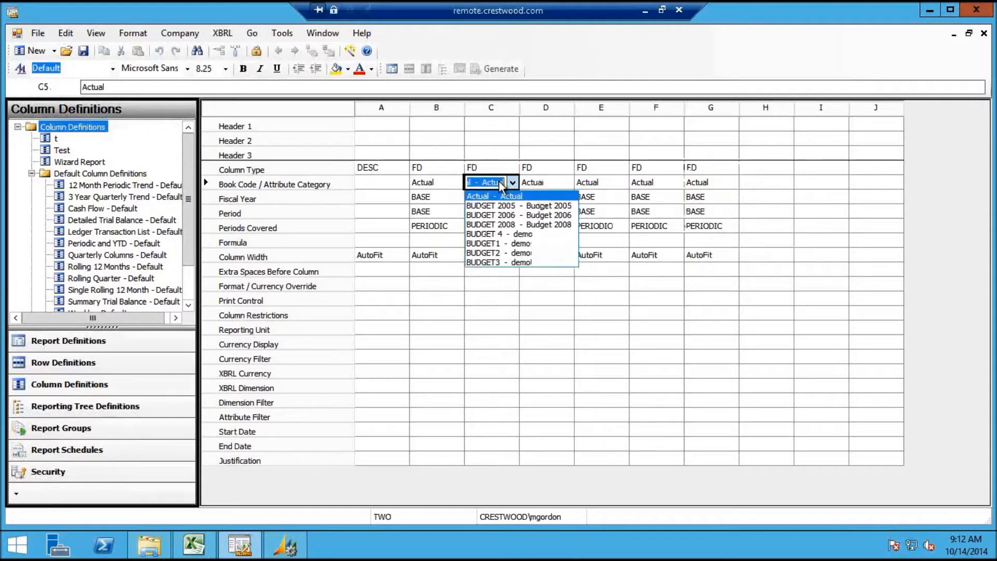
pyautogui.click(513, 243)
pyautogui.click(550, 185)
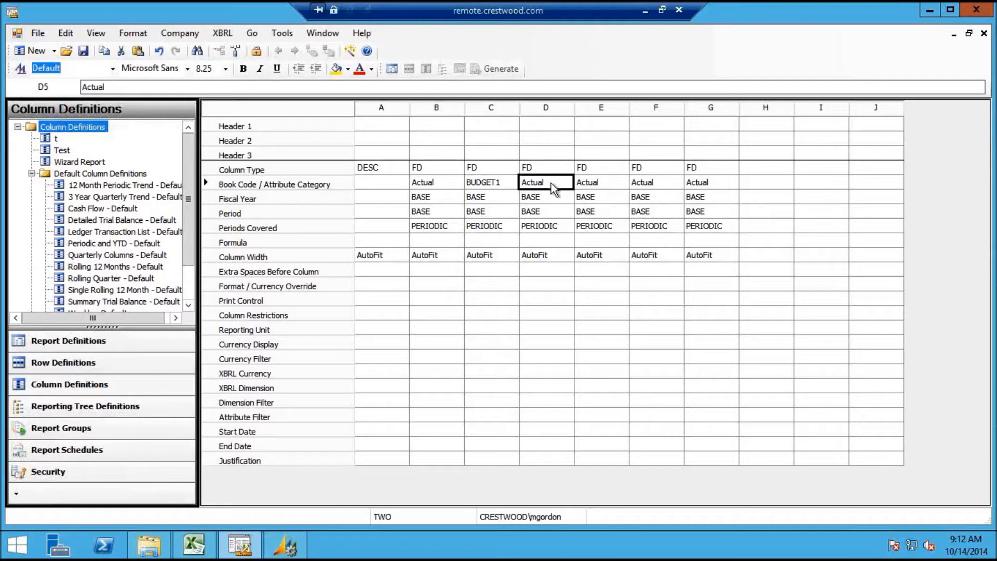
pyautogui.click(554, 185)
pyautogui.click(619, 183)
pyautogui.click(619, 183)
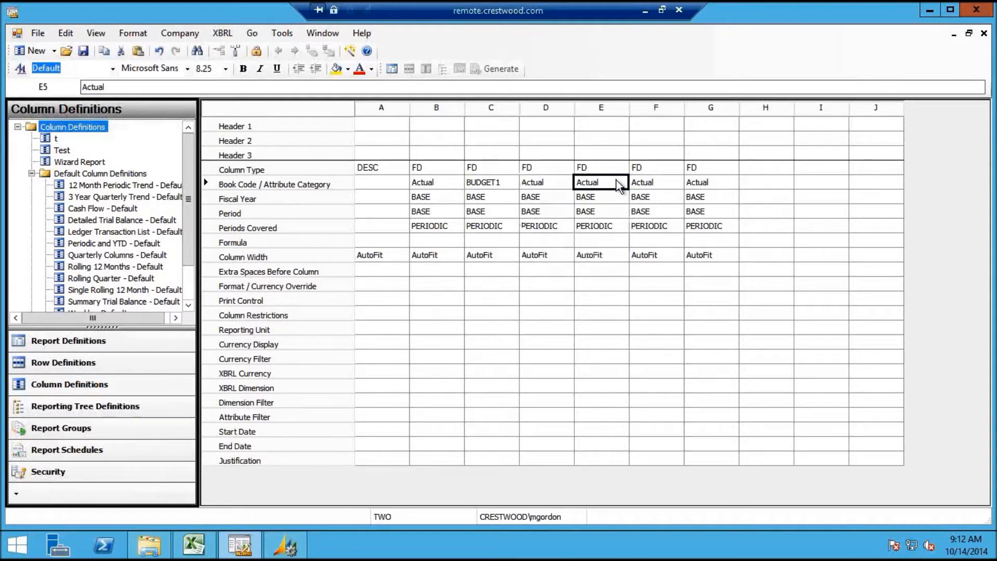
pyautogui.click(619, 183)
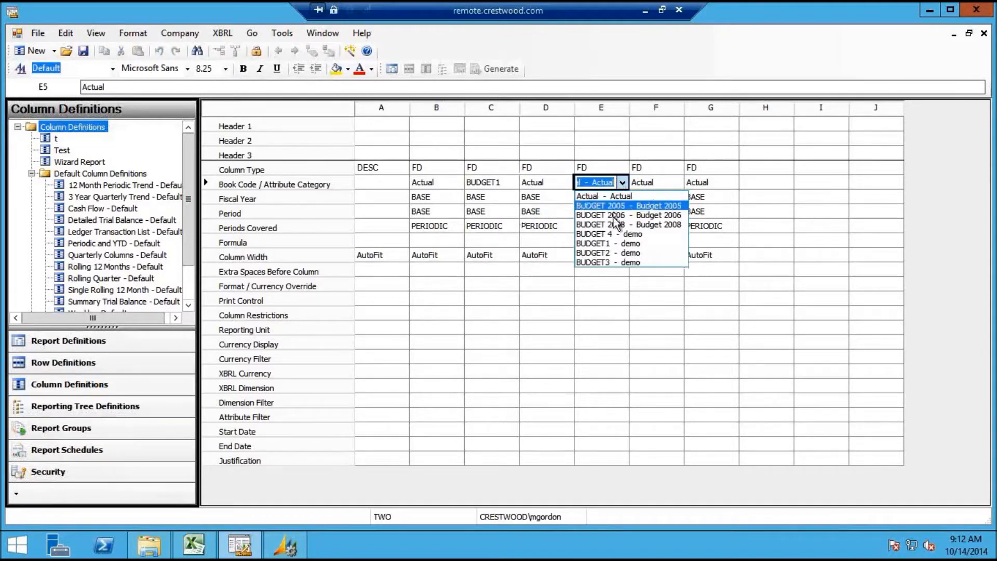
pyautogui.click(616, 244)
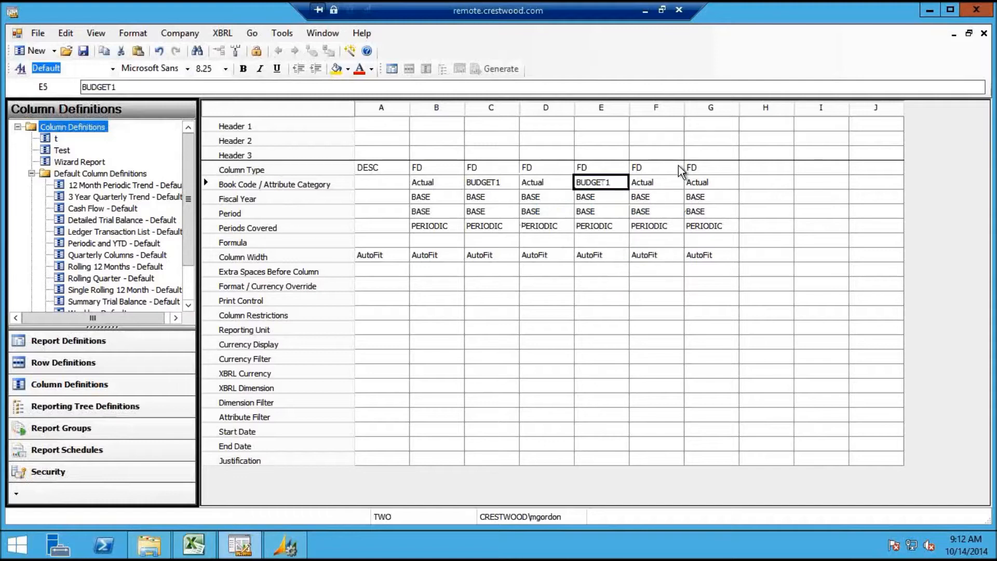
pyautogui.click(698, 183)
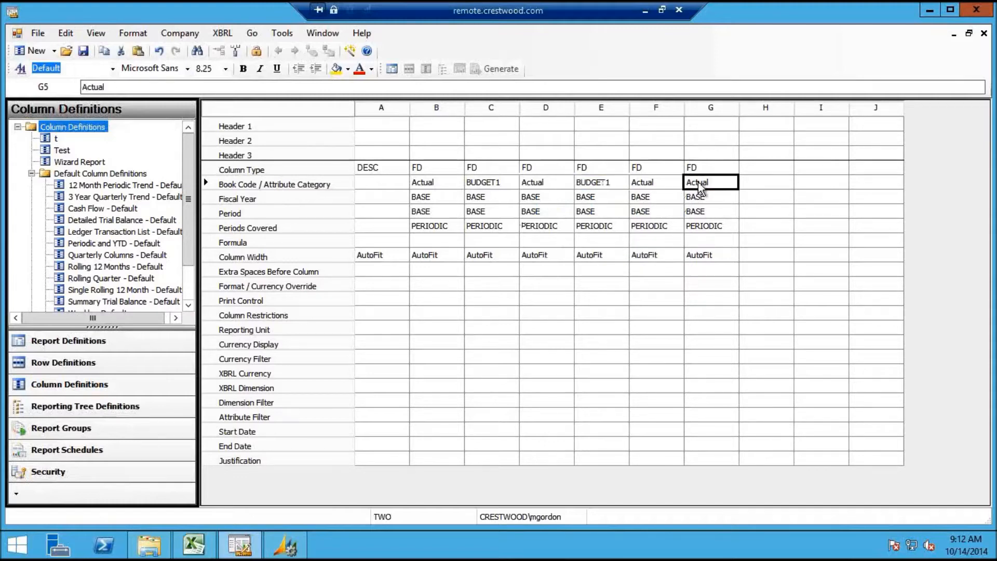
pyautogui.click(699, 184)
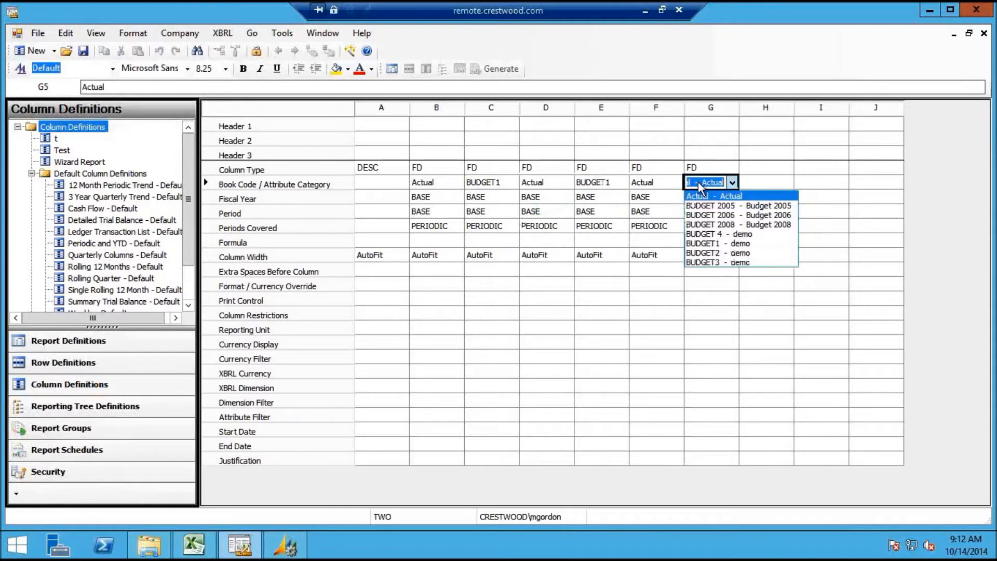
pyautogui.click(715, 244)
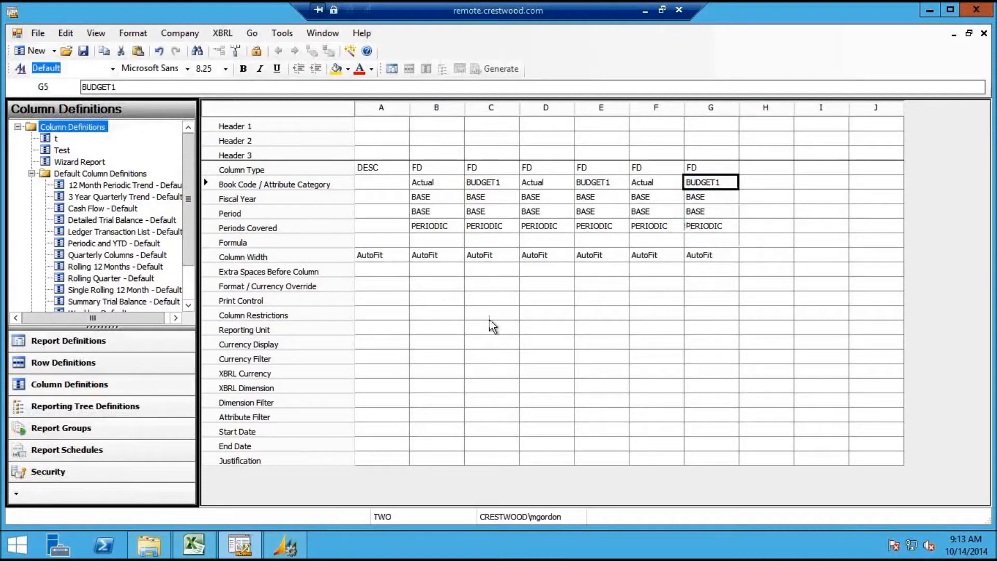
pyautogui.click(446, 213)
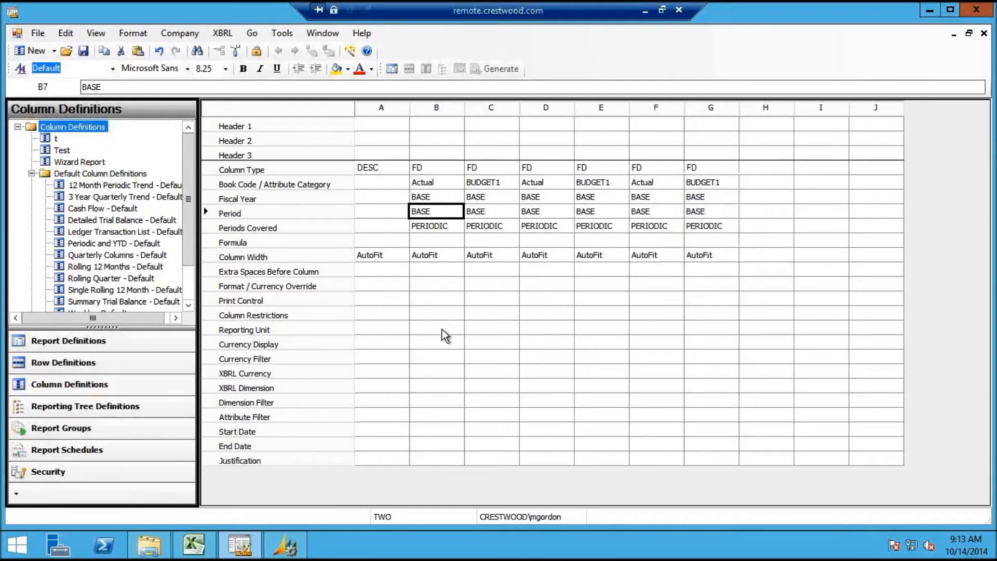
pyautogui.click(447, 299)
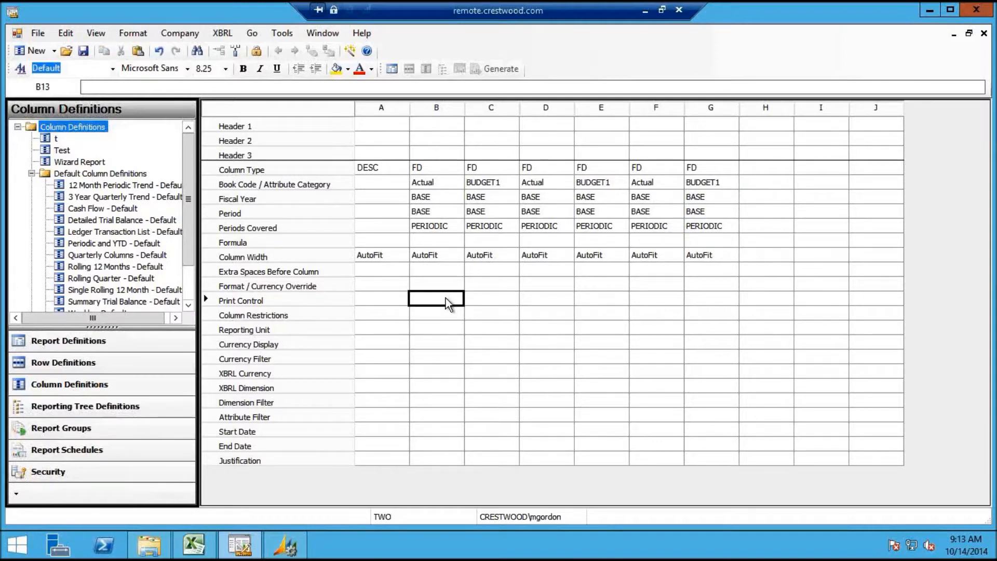
# Set column B's Print Control to P<=B so it prints only through the base period
pyautogui.doubleClick(457, 303)
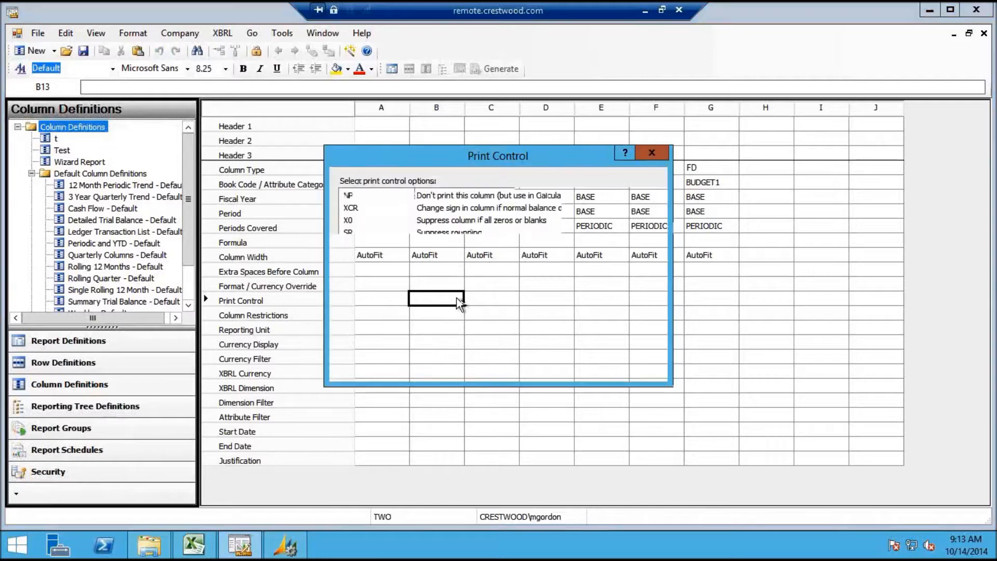
pyautogui.click(651, 334)
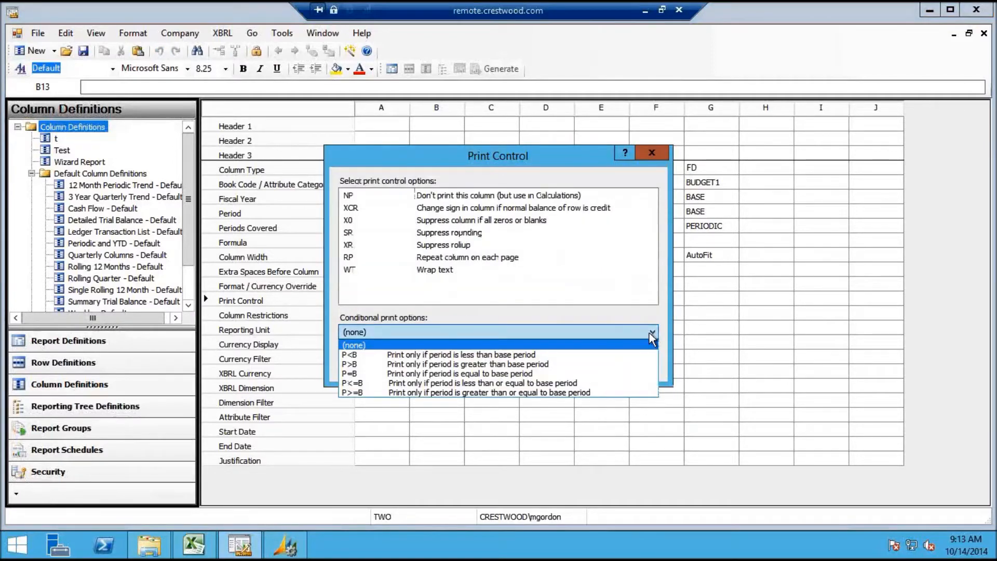
pyautogui.click(614, 384)
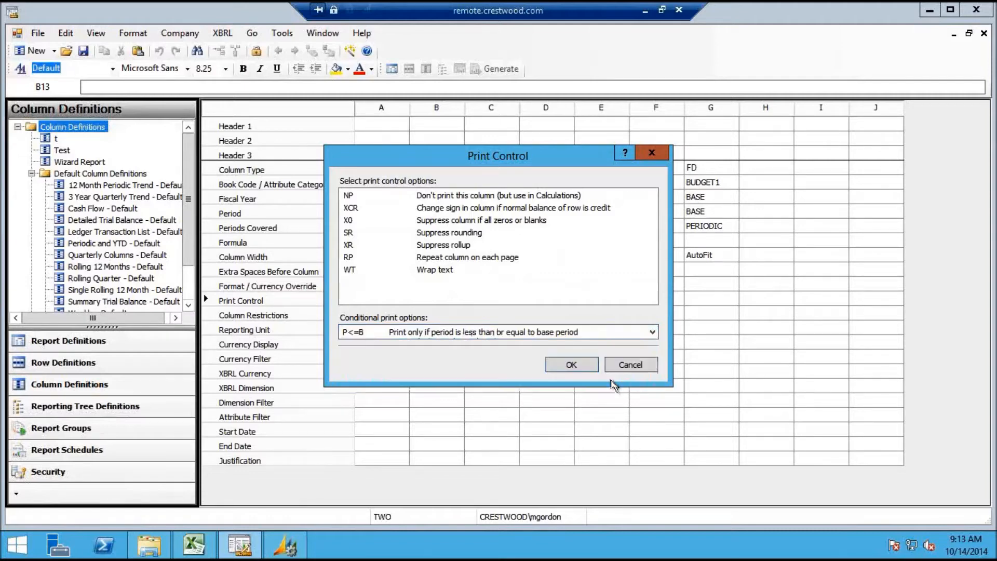
pyautogui.click(571, 365)
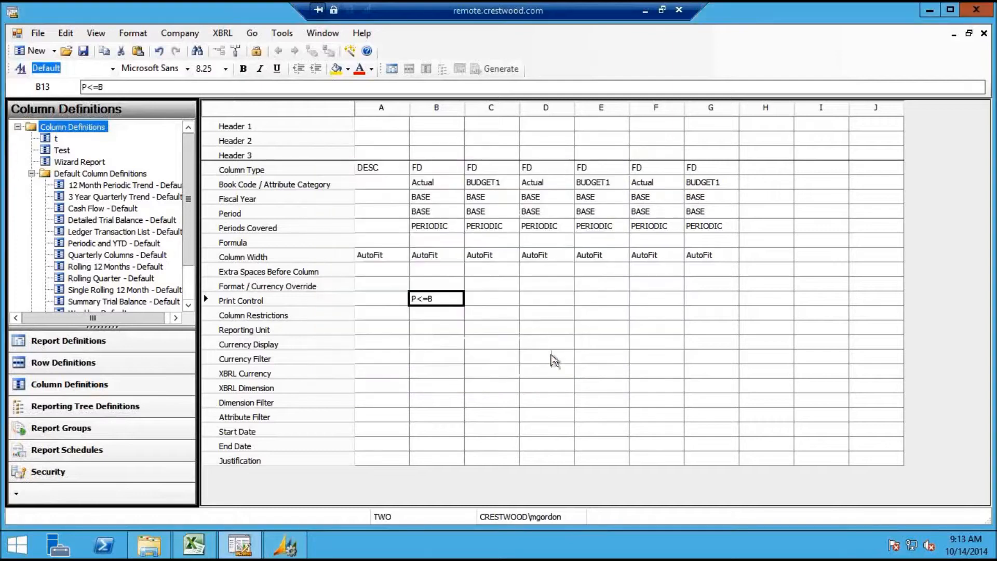
# Restore column B to PERIODIC periods covered with period 1
pyautogui.click(481, 299)
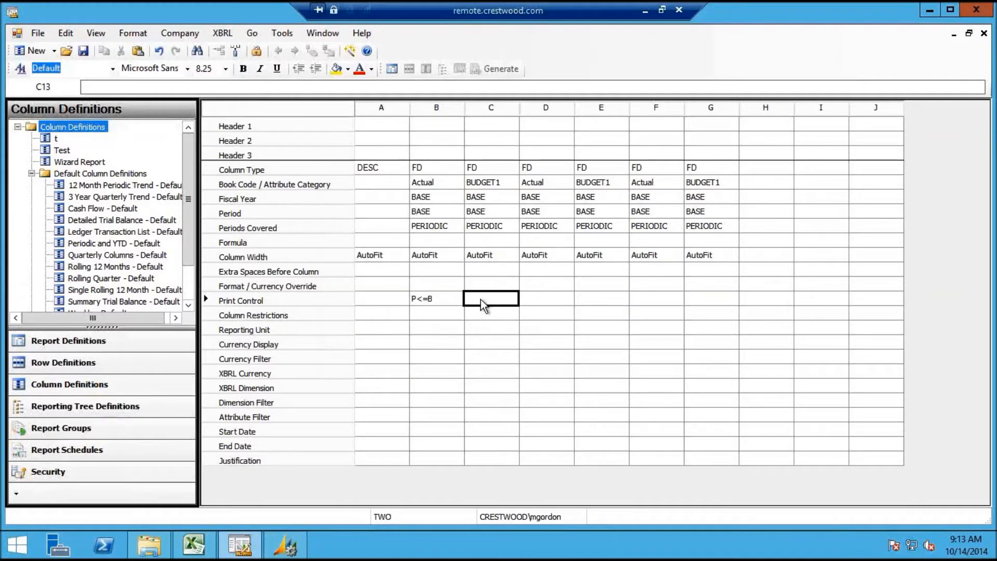
pyautogui.click(449, 232)
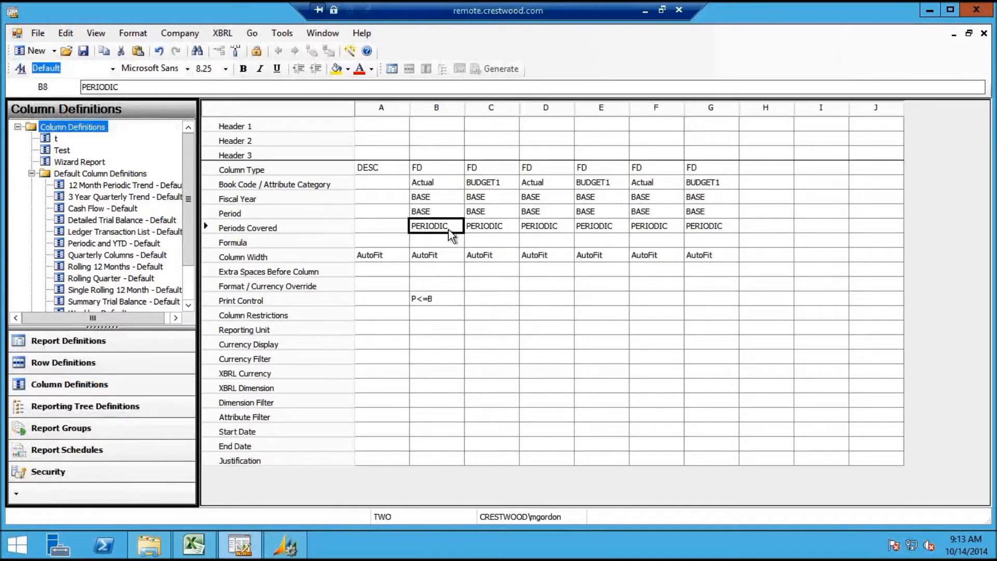
pyautogui.write('1')
pyautogui.click(484, 228)
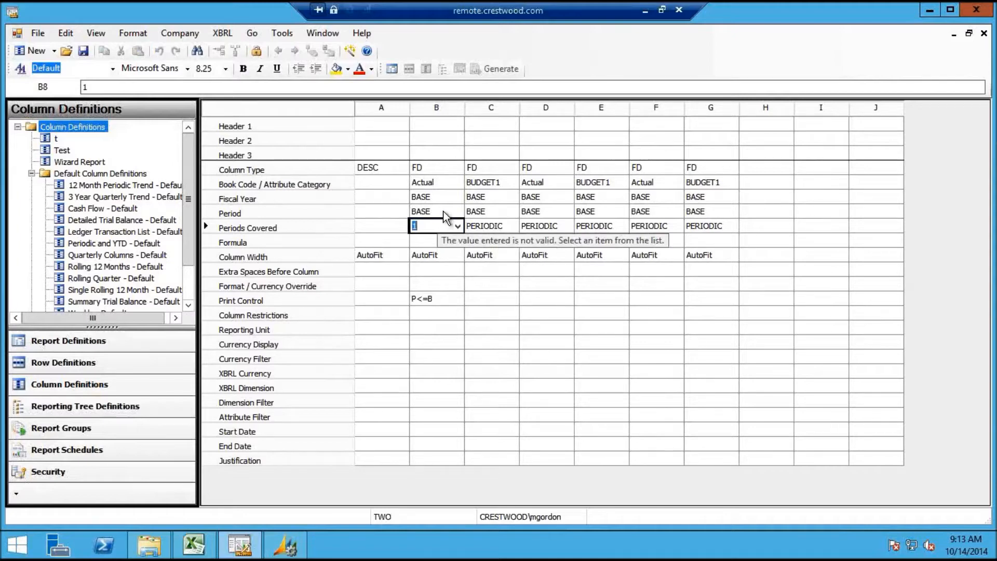
pyautogui.click(458, 226)
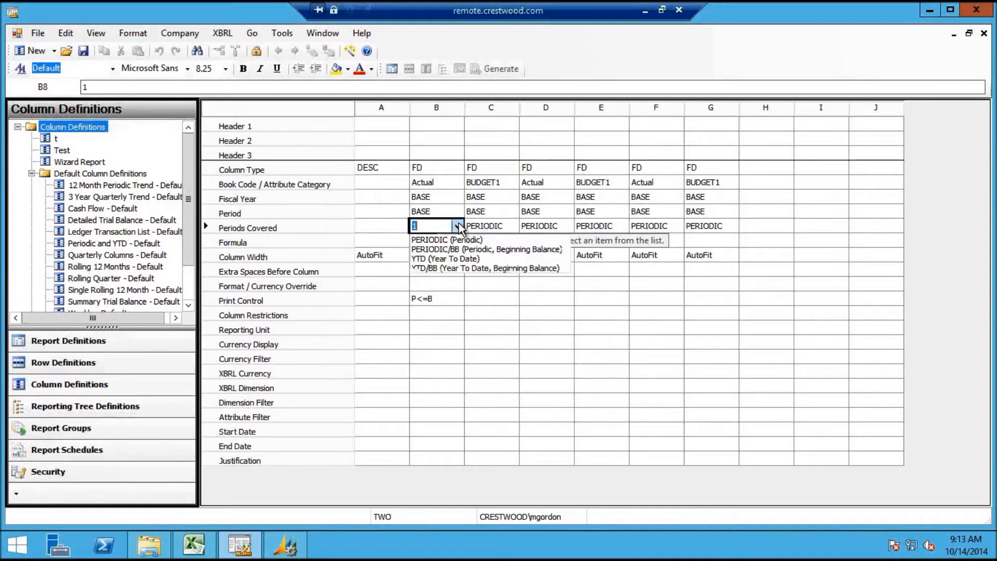
pyautogui.click(452, 240)
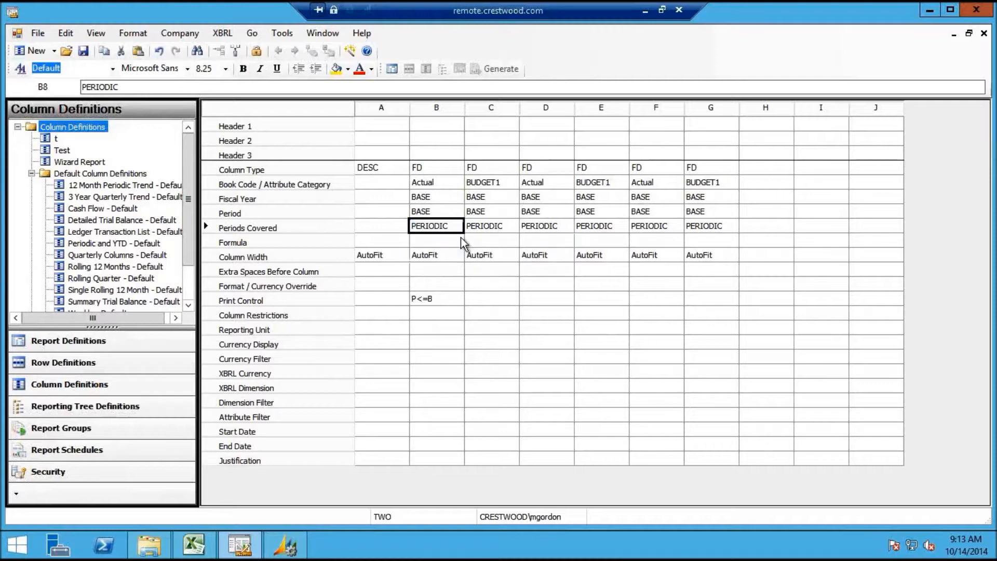
pyautogui.click(454, 212)
pyautogui.write('1')
pyautogui.click(480, 212)
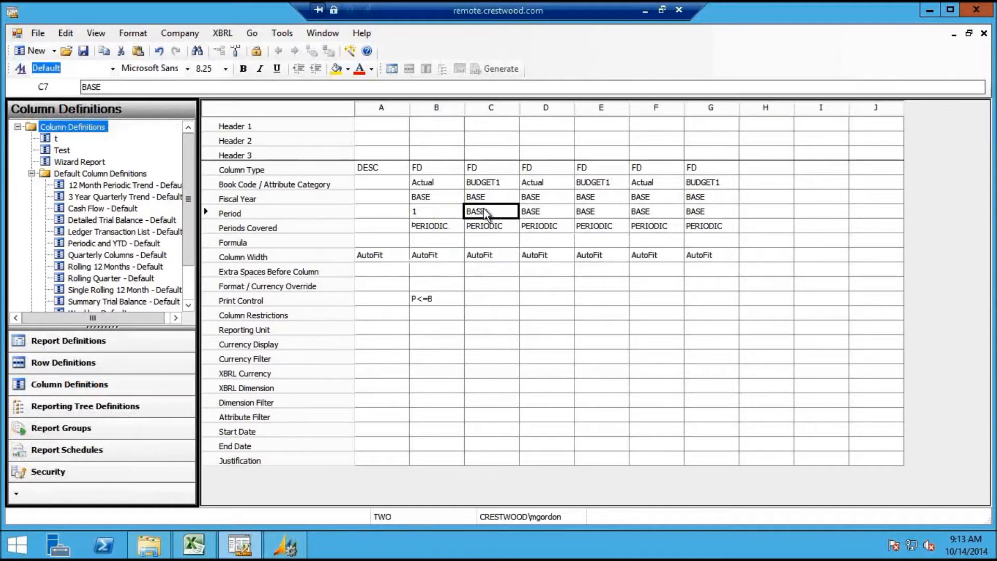
# Set column C's book code to Actual
pyautogui.click(498, 183)
pyautogui.click(500, 183)
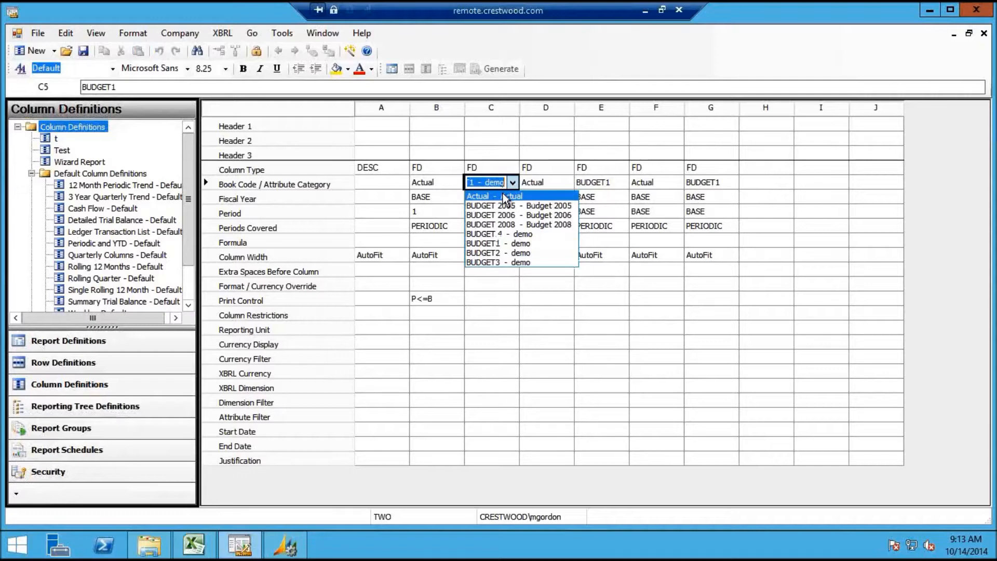
pyautogui.click(504, 196)
pyautogui.click(502, 212)
pyautogui.write('1')
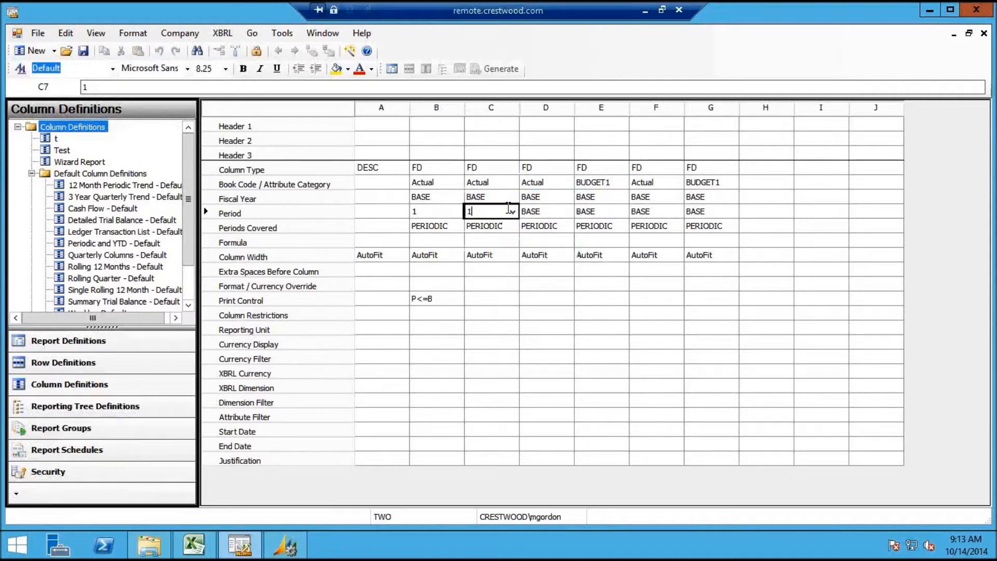
pyautogui.click(555, 186)
# Make column D use BUDGET1 and give columns C and D period 2
pyautogui.click(555, 197)
pyautogui.click(560, 183)
pyautogui.click(568, 182)
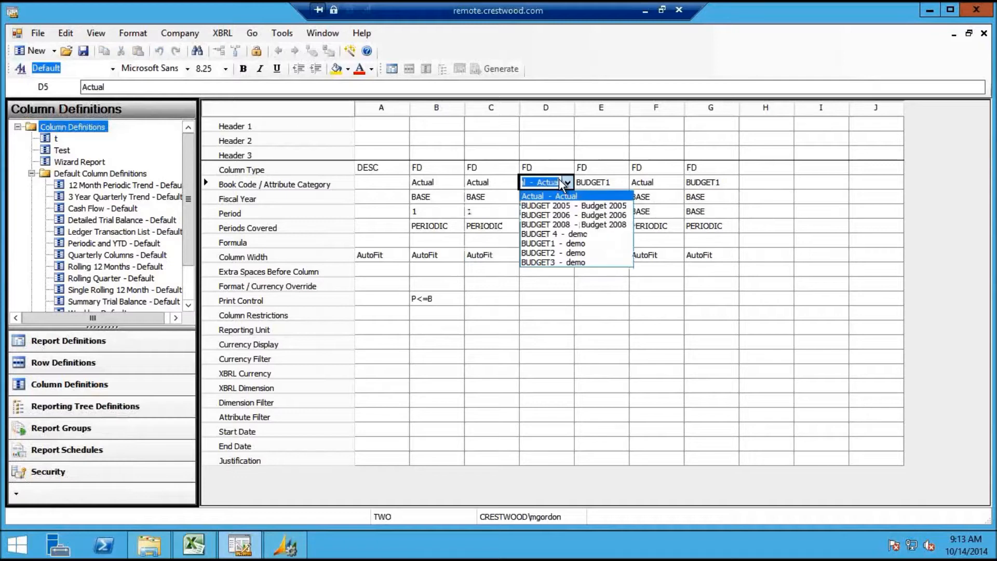
pyautogui.click(562, 243)
pyautogui.click(556, 213)
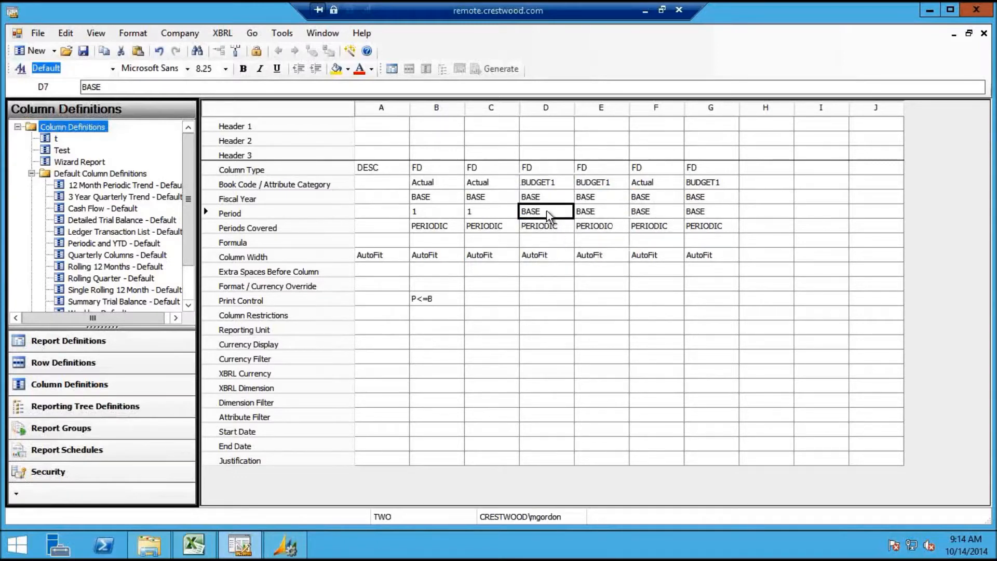
pyautogui.click(510, 214)
pyautogui.write('2')
pyautogui.click(551, 215)
pyautogui.write('2')
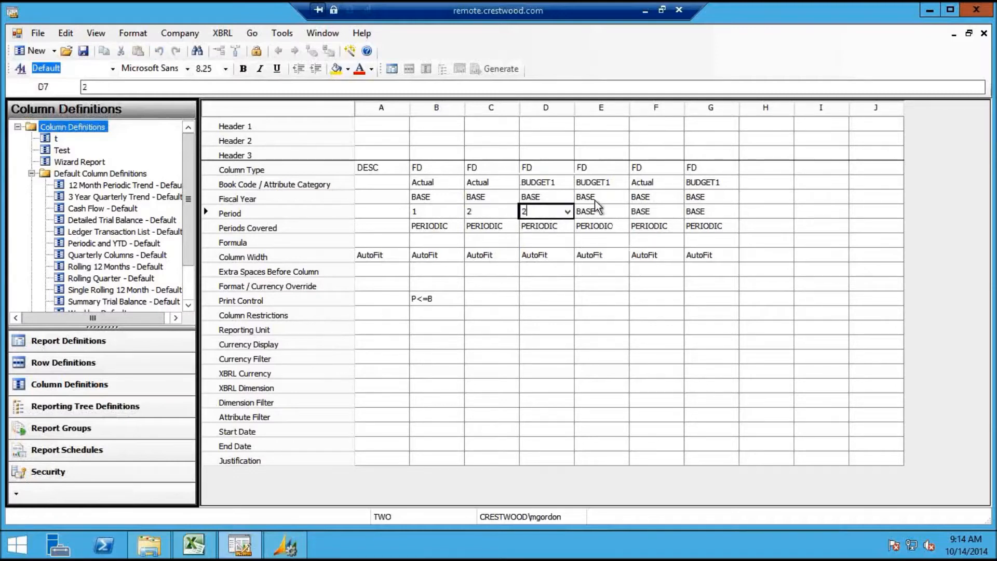
# Set column E to Actual and column F to BUDGET1, both for period 3
pyautogui.click(605, 187)
pyautogui.click(604, 183)
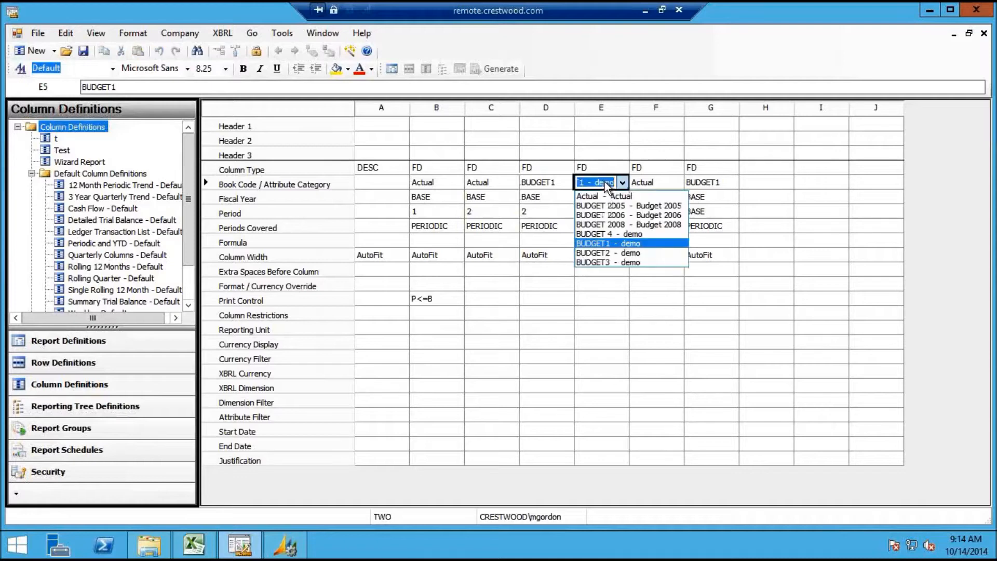
pyautogui.click(605, 193)
pyautogui.click(605, 213)
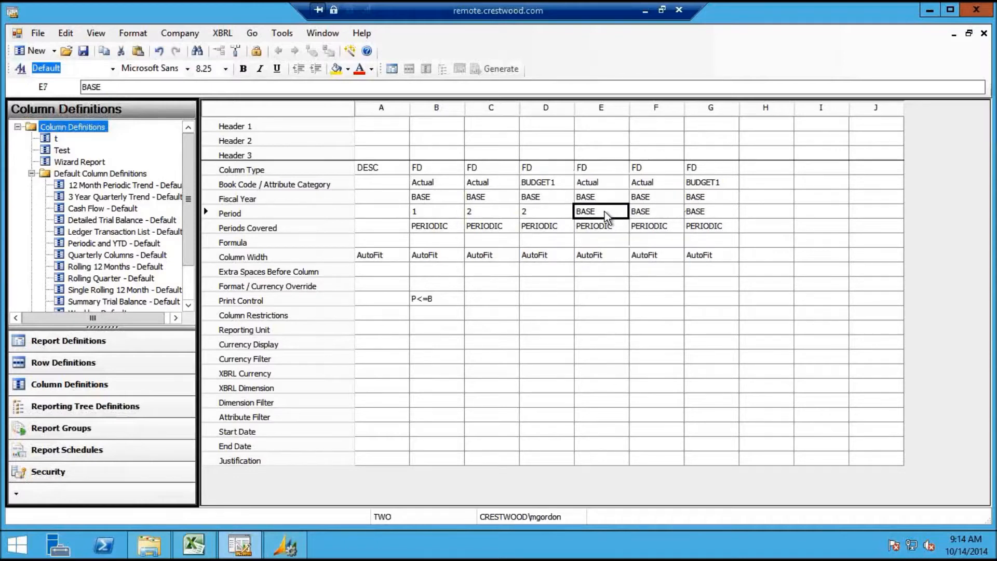
pyautogui.write('2')
pyautogui.click(653, 185)
pyautogui.click(653, 185)
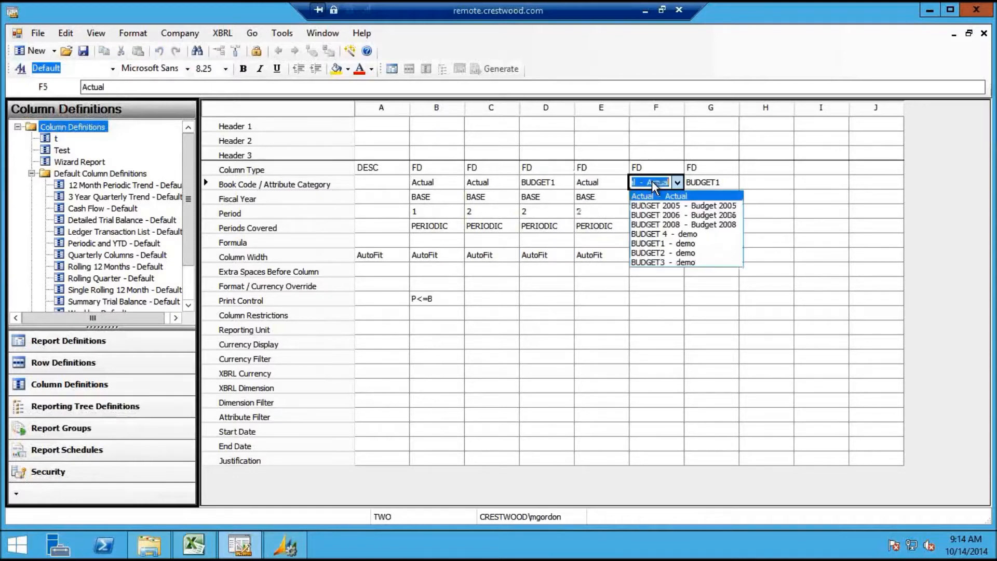
pyautogui.click(661, 242)
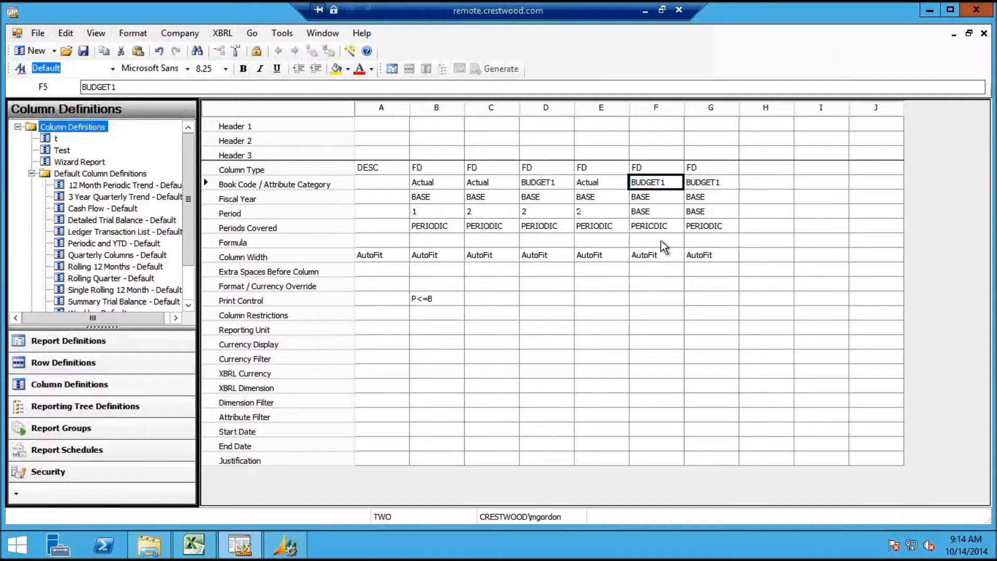
pyautogui.click(663, 213)
pyautogui.click(599, 218)
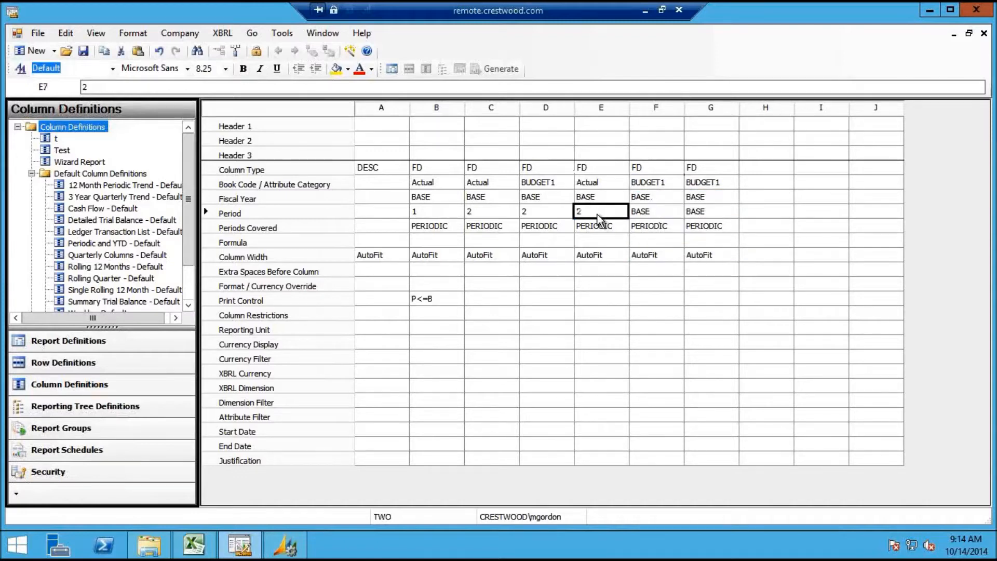
pyautogui.write('3')
pyautogui.click(659, 213)
pyautogui.write('3')
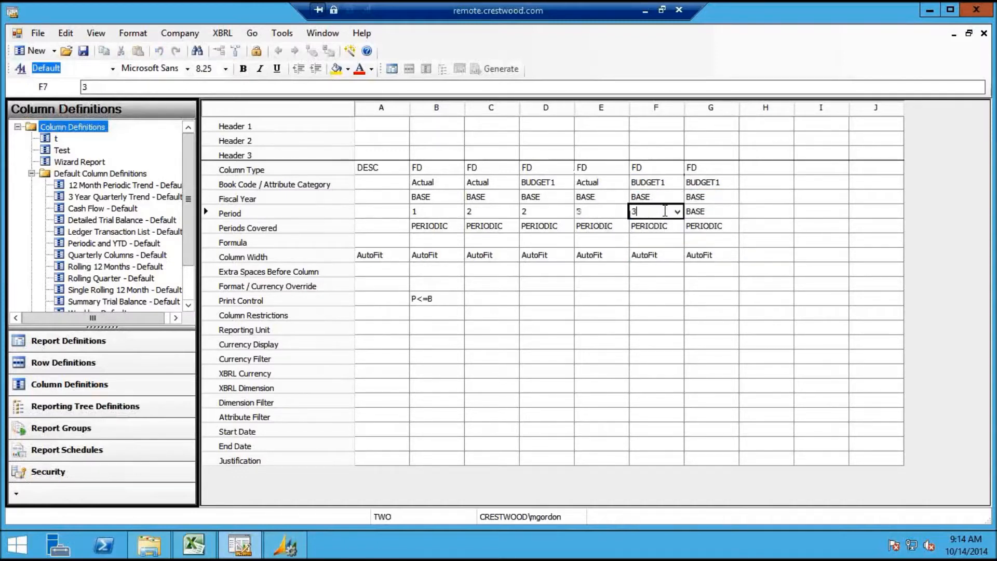
# Set column G to Actual with period 4
pyautogui.click(710, 184)
pyautogui.click(712, 184)
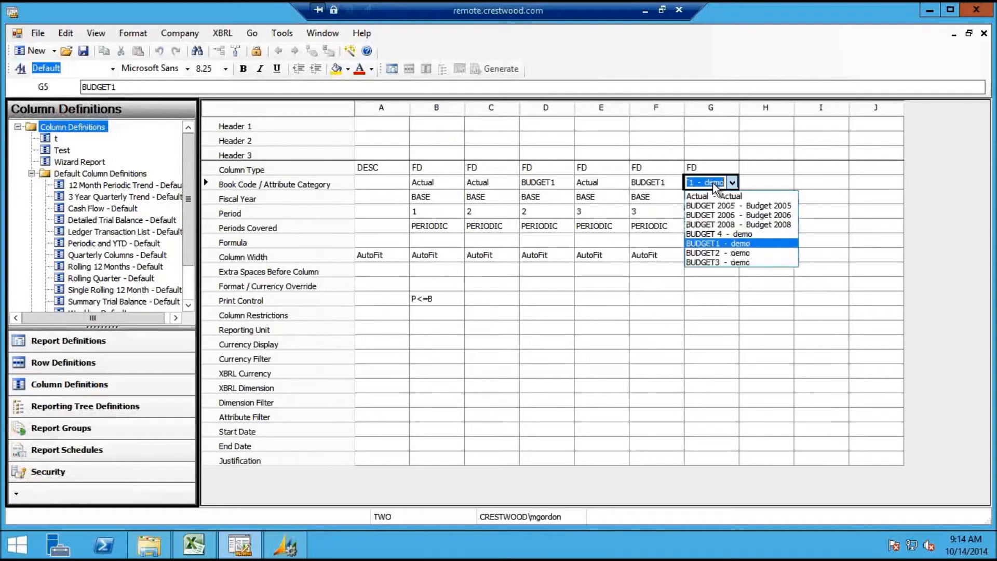
pyautogui.click(714, 199)
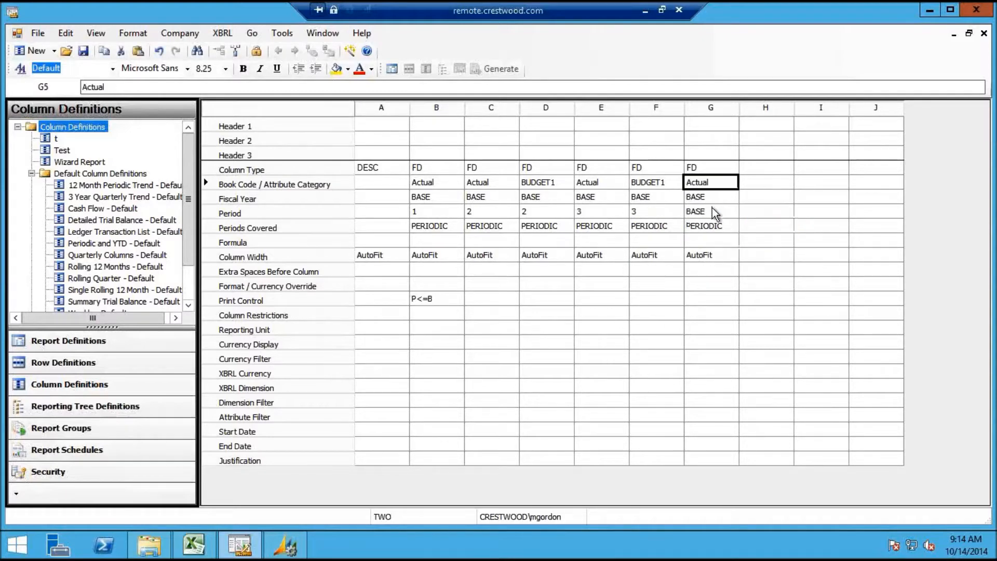
pyautogui.click(714, 212)
pyautogui.write('4')
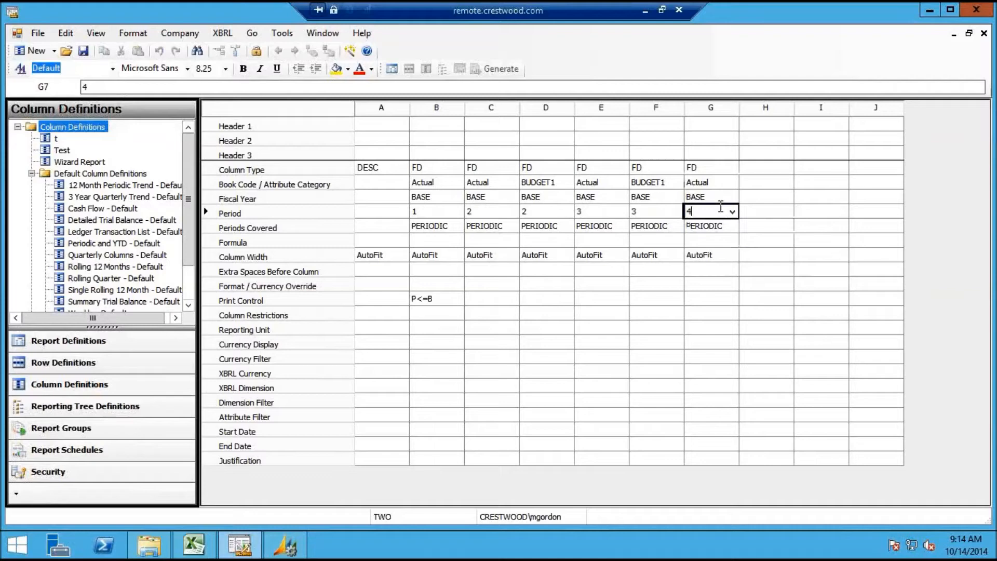
pyautogui.click(756, 199)
pyautogui.click(757, 166)
pyautogui.click(758, 168)
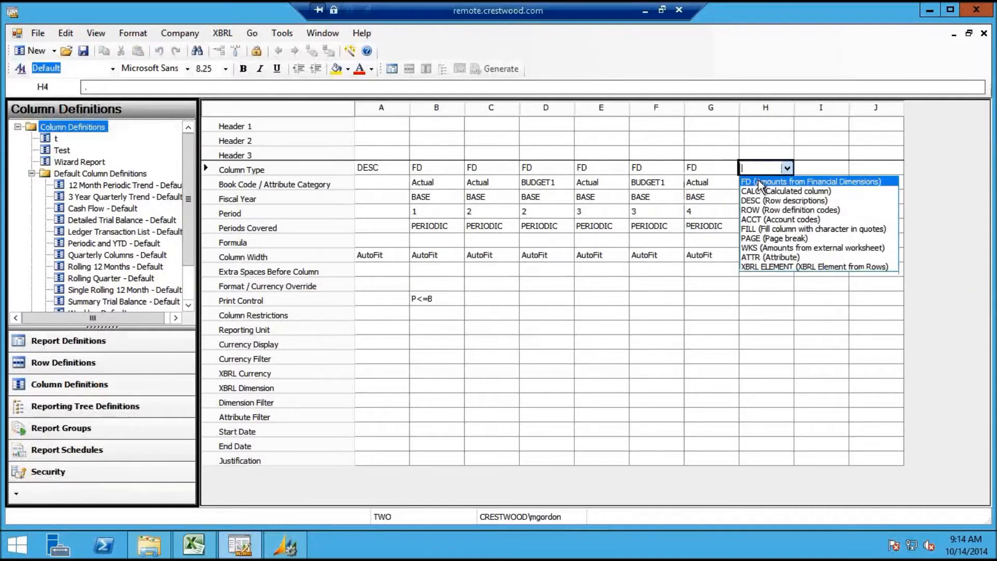
# Make column H an FD column for period 5
pyautogui.click(760, 181)
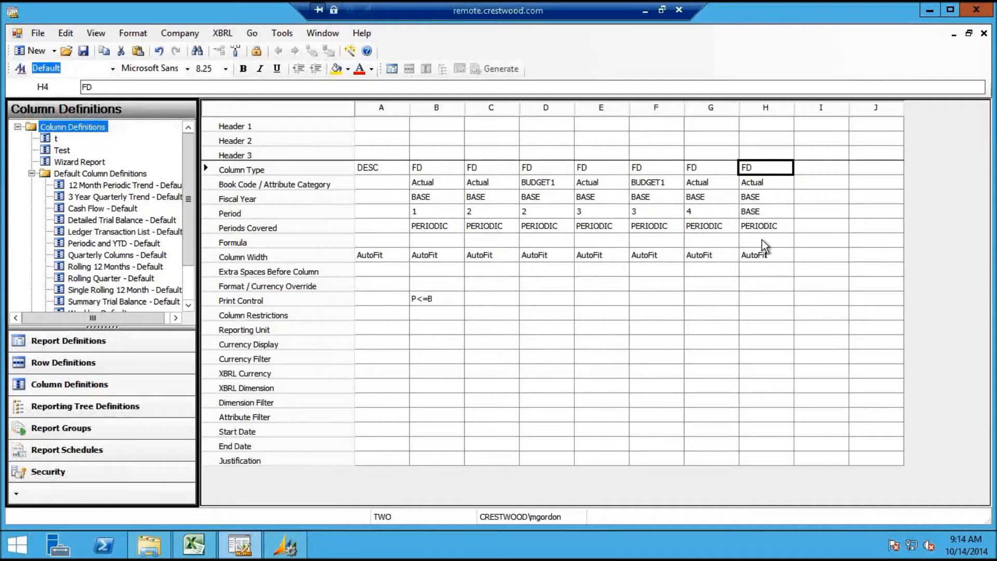
pyautogui.click(769, 214)
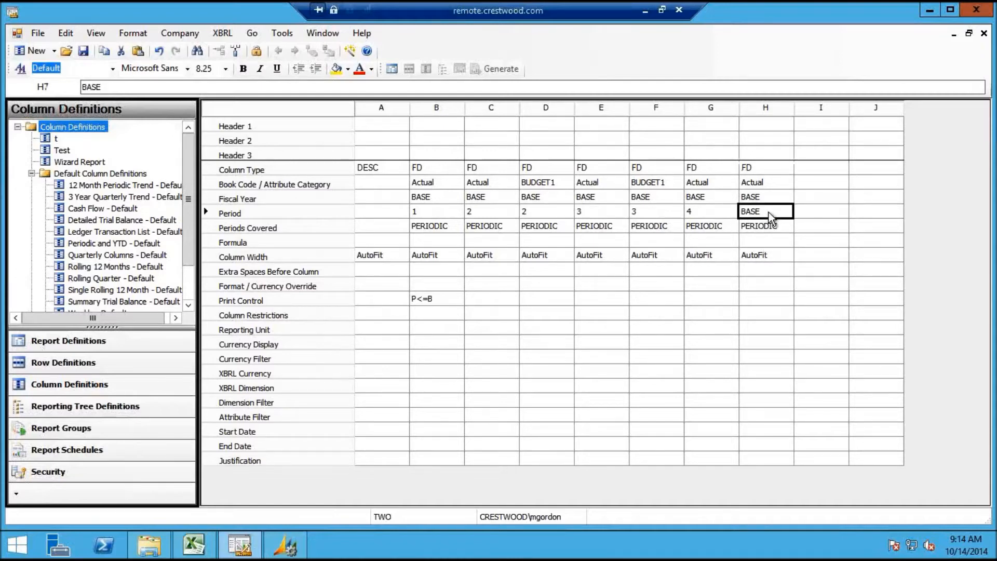
pyautogui.write('5')
pyautogui.click(805, 182)
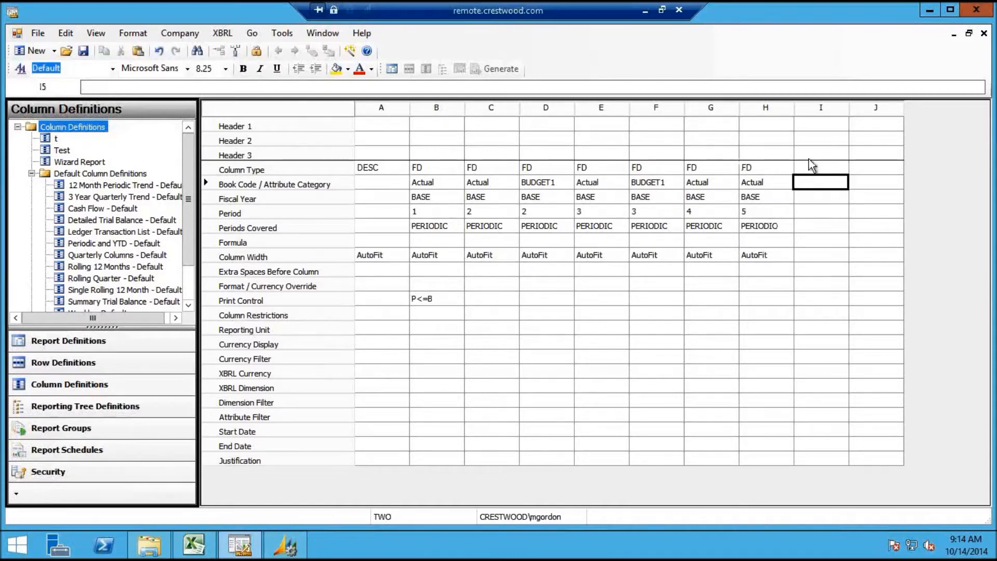
# Make column I an FD column using BUDGET1 for period 5
pyautogui.click(811, 169)
pyautogui.click(808, 182)
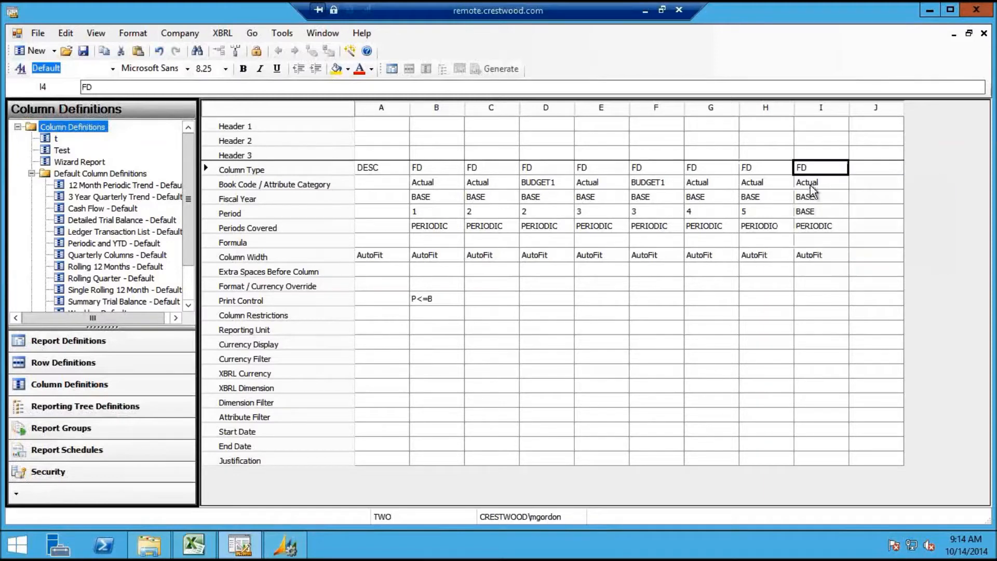
pyautogui.click(809, 210)
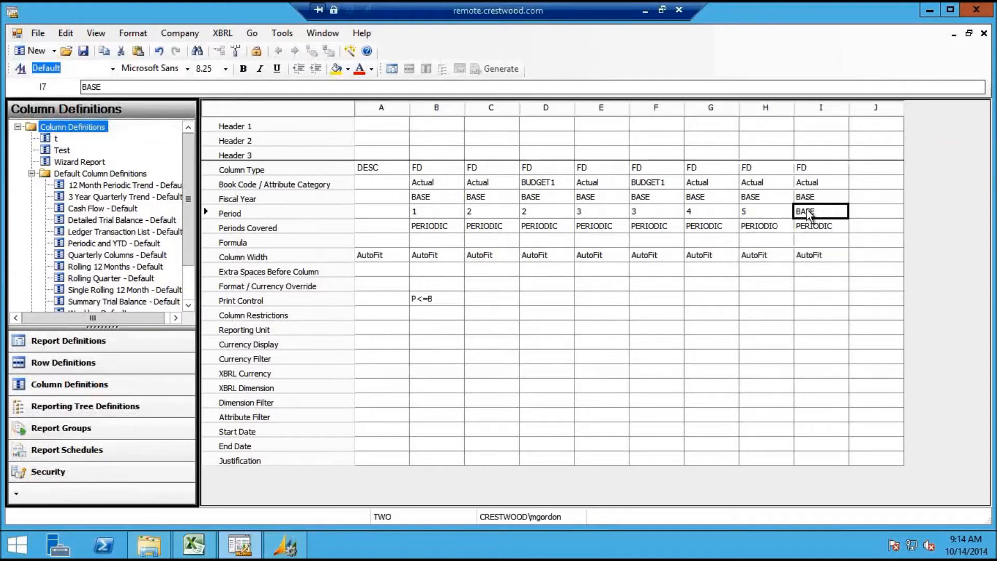
pyautogui.click(816, 184)
pyautogui.click(816, 186)
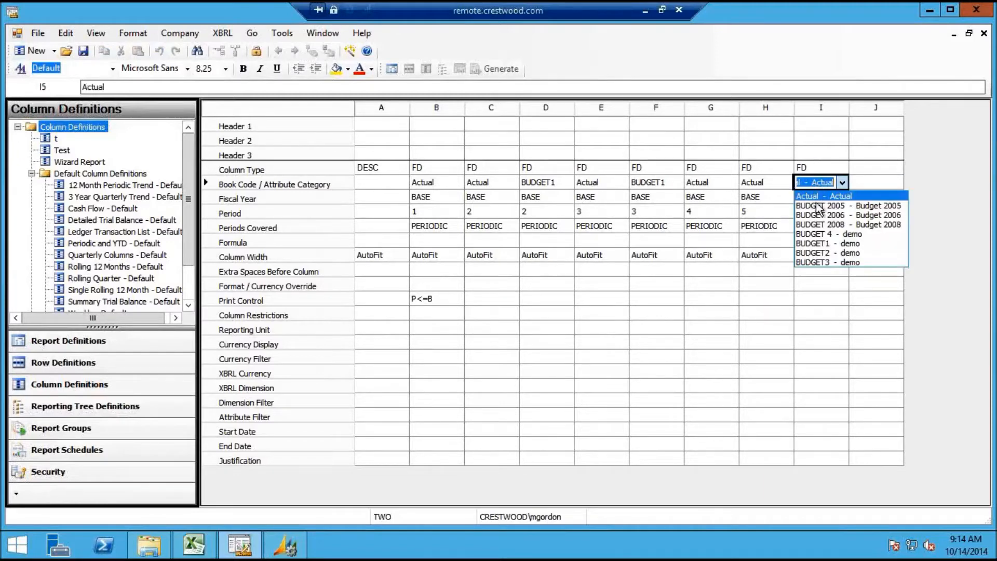
pyautogui.click(824, 248)
pyautogui.click(825, 216)
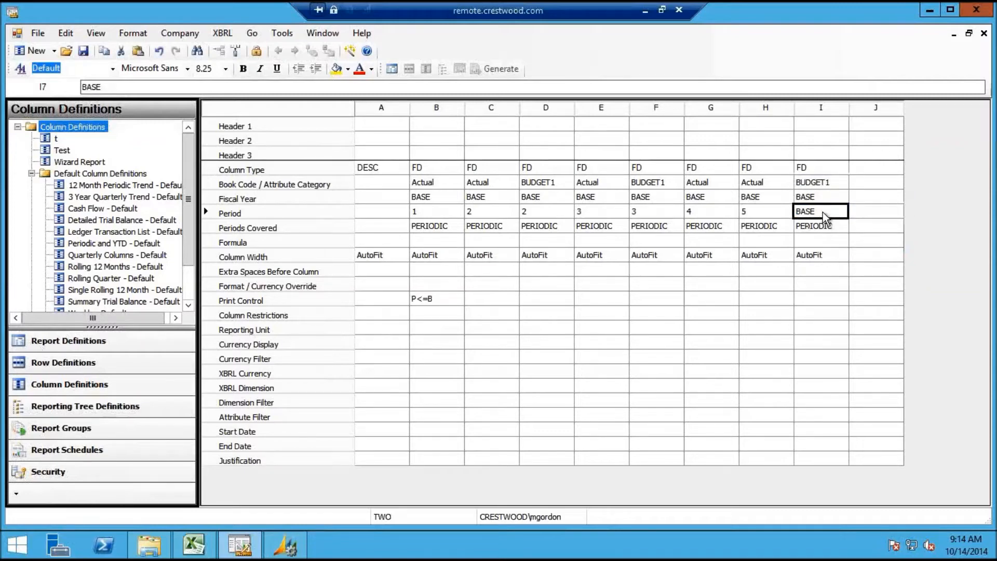
pyautogui.write('5')
pyautogui.click(868, 213)
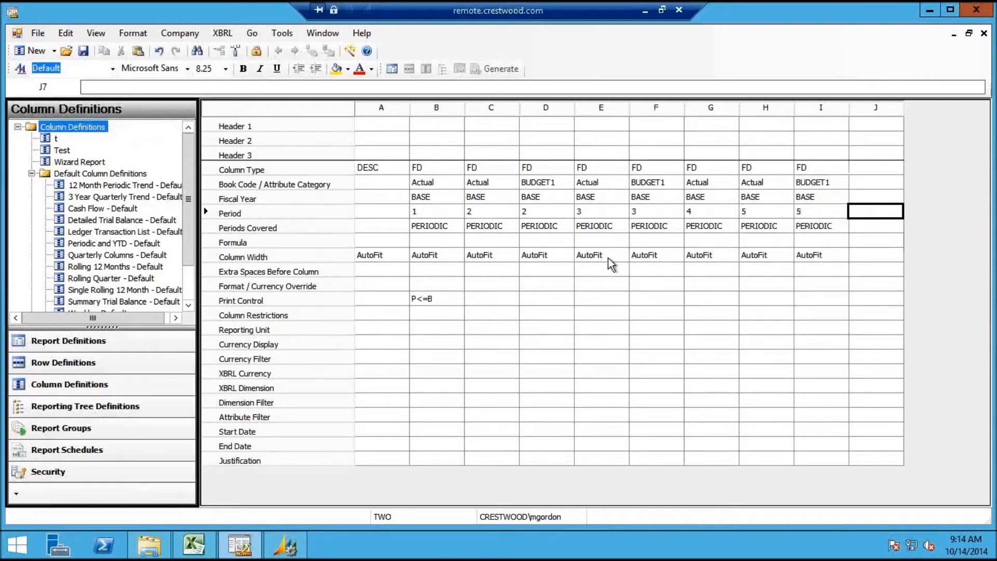
# Select column B's P<=B print control cell
pyautogui.click(506, 288)
pyautogui.click(499, 297)
pyautogui.click(453, 300)
# Copy P<=B into column C's print control and set column D's to P>B
pyautogui.press('Right')
pyautogui.write('P<=B')
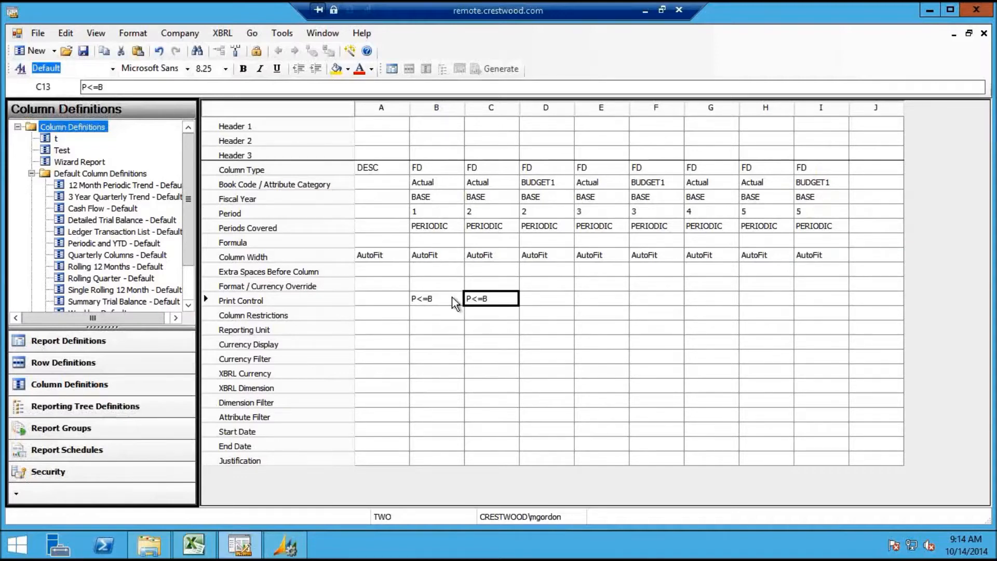
pyautogui.doubleClick(558, 298)
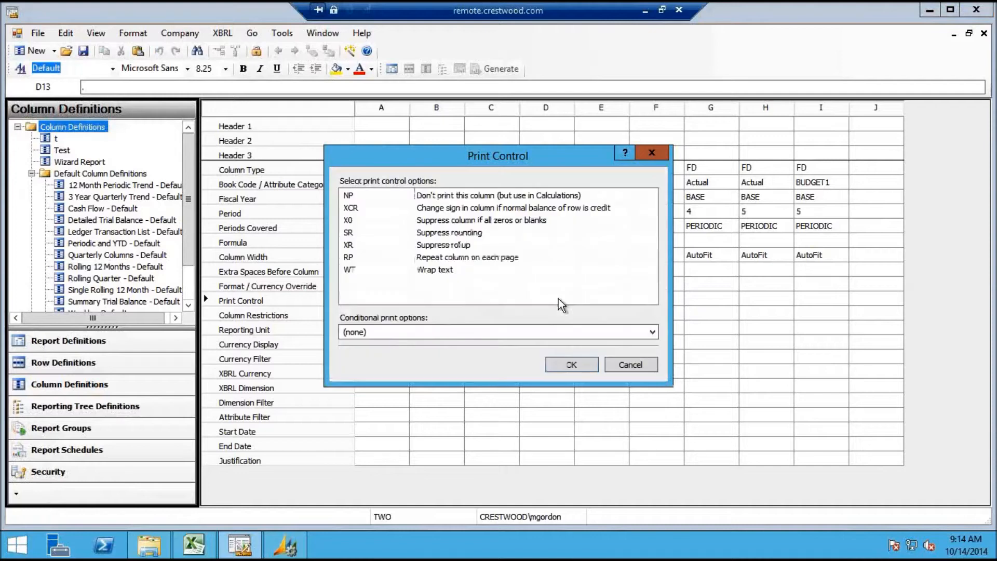
pyautogui.click(652, 332)
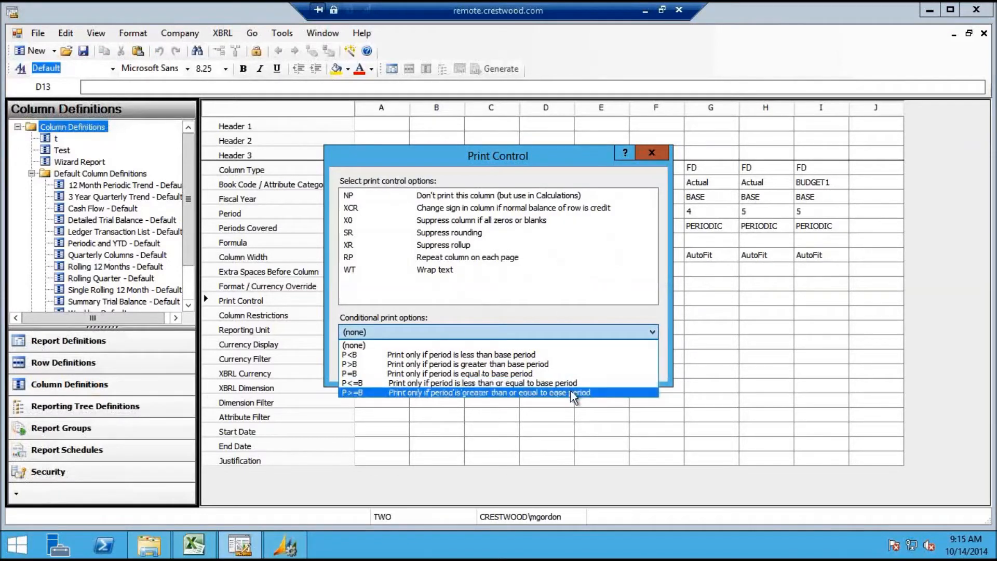
pyautogui.click(566, 362)
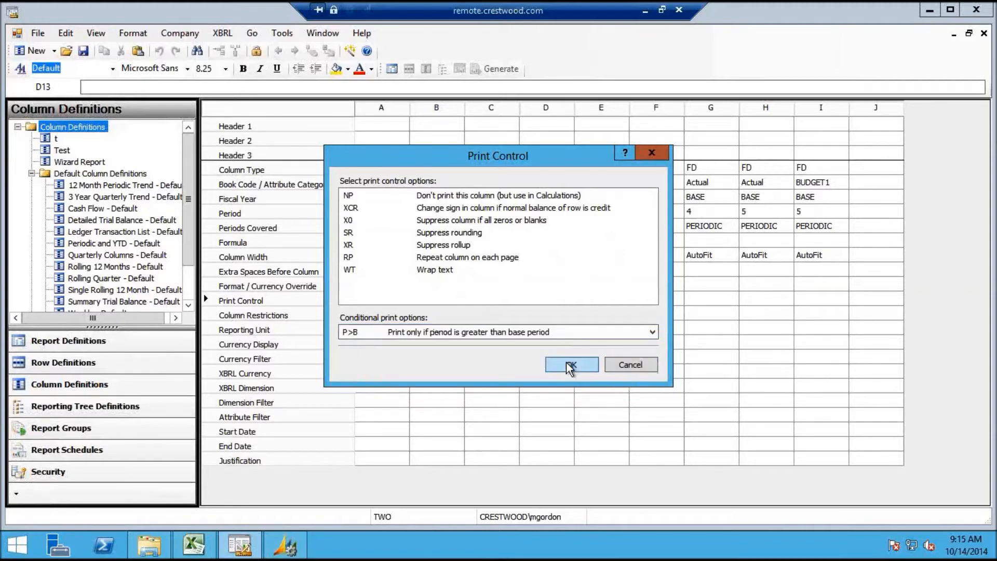
pyautogui.click(570, 364)
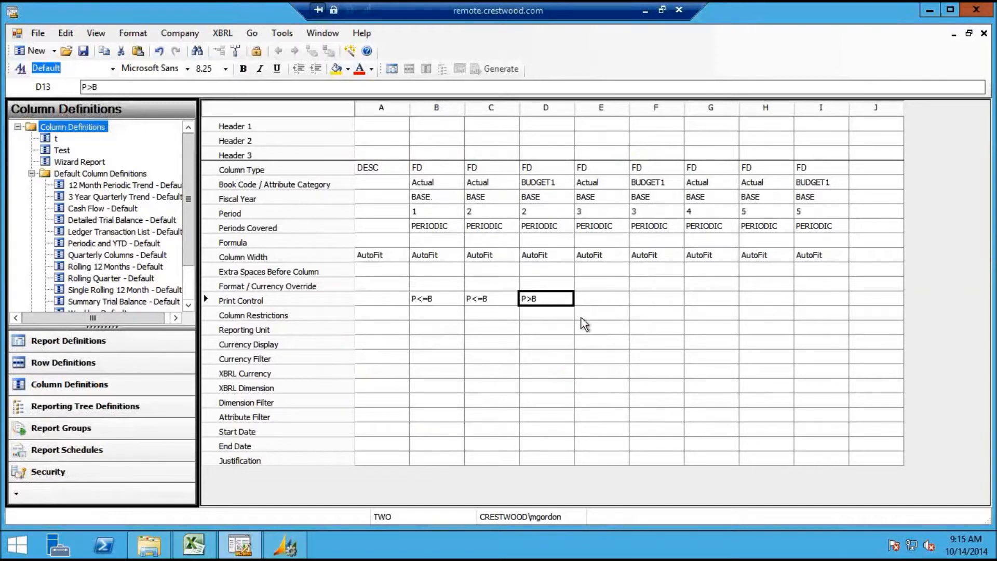
# Copy P<=B into column E's print control and P>B into column F's
pyautogui.press('Left')
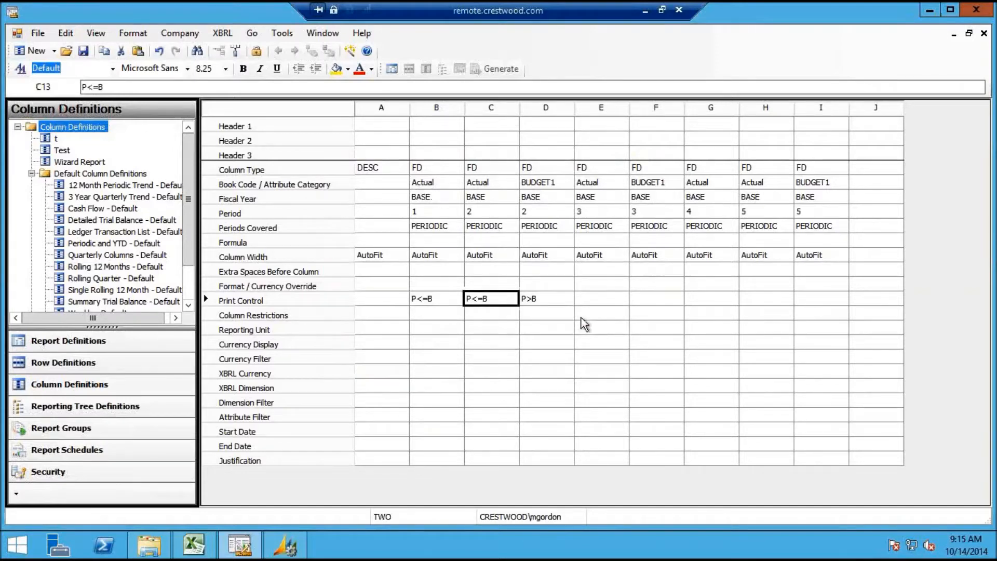
pyautogui.press('Right')
pyautogui.press('Left')
pyautogui.press('Right')
pyautogui.press('Right')
pyautogui.write('P<=B')
pyautogui.press('Right')
pyautogui.press('Left')
pyautogui.press('Left')
pyautogui.press('Right')
pyautogui.press('Right')
pyautogui.write('P>B')
pyautogui.press('Right')
pyautogui.press('Right')
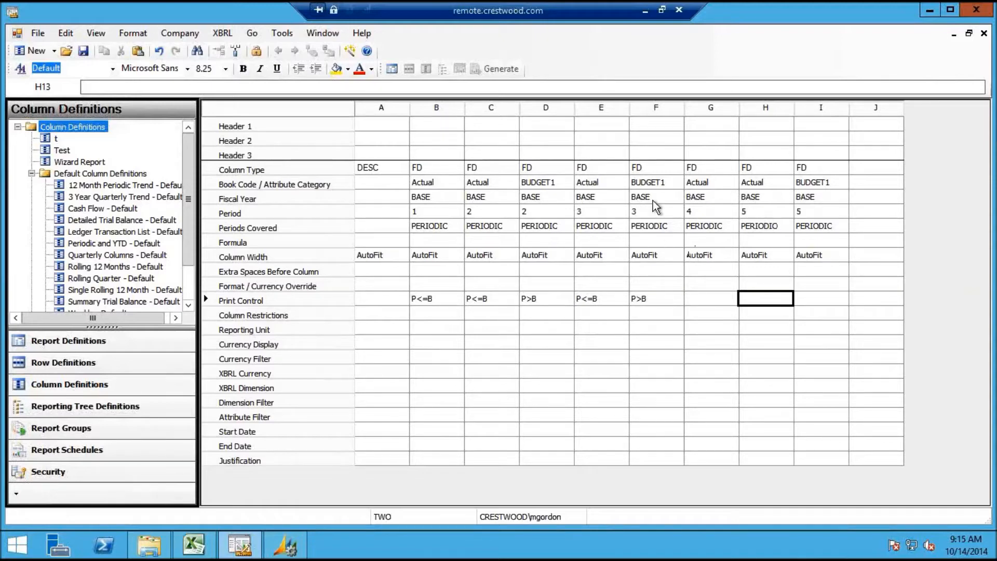
# Set column H to book code BUDGET1 with period 4
pyautogui.click(695, 210)
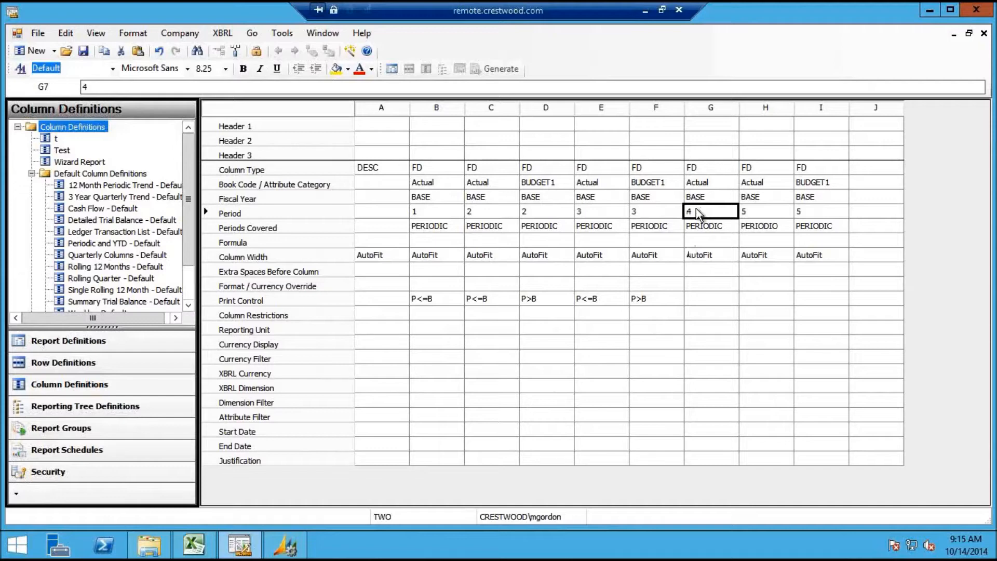
pyautogui.click(779, 186)
pyautogui.click(779, 186)
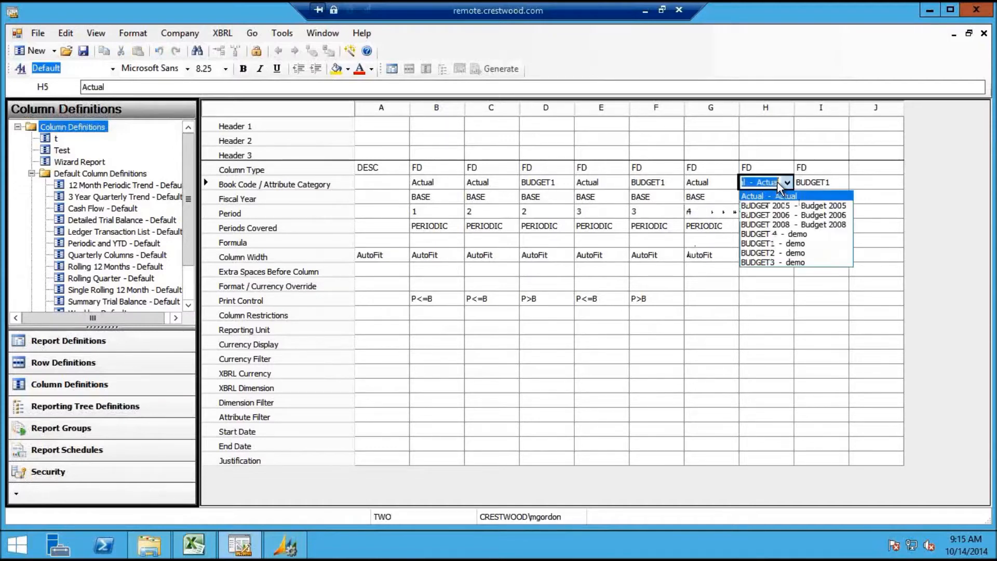
pyautogui.click(782, 243)
pyautogui.click(760, 215)
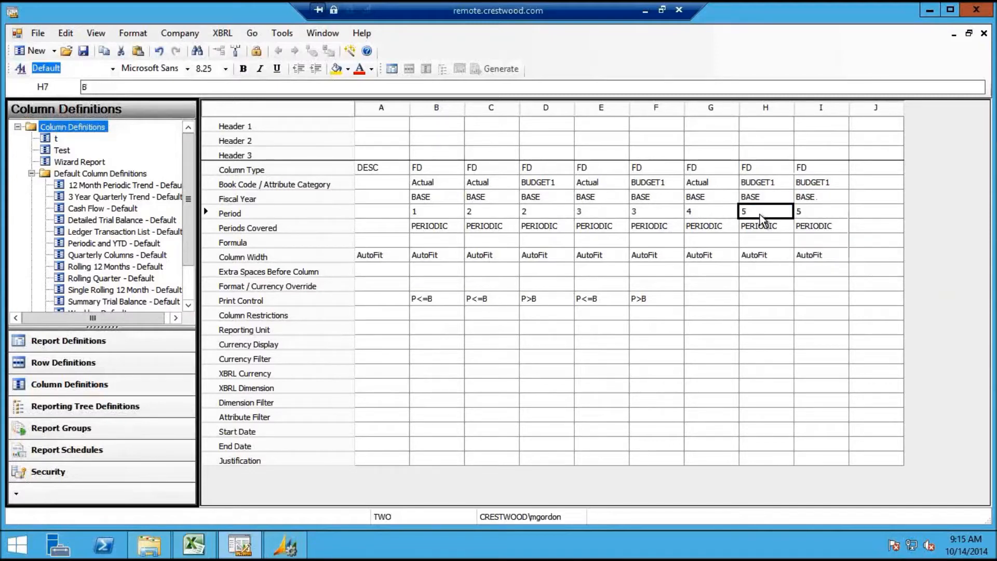
pyautogui.write('4')
pyautogui.click(827, 214)
# Change column I's column type to CALC
pyautogui.click(819, 172)
pyautogui.click(819, 171)
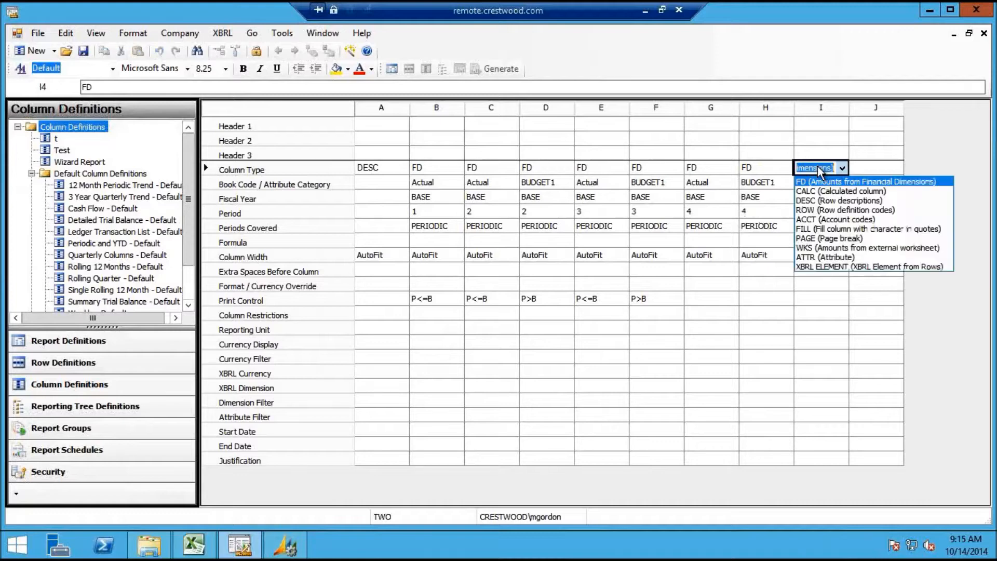
pyautogui.click(819, 192)
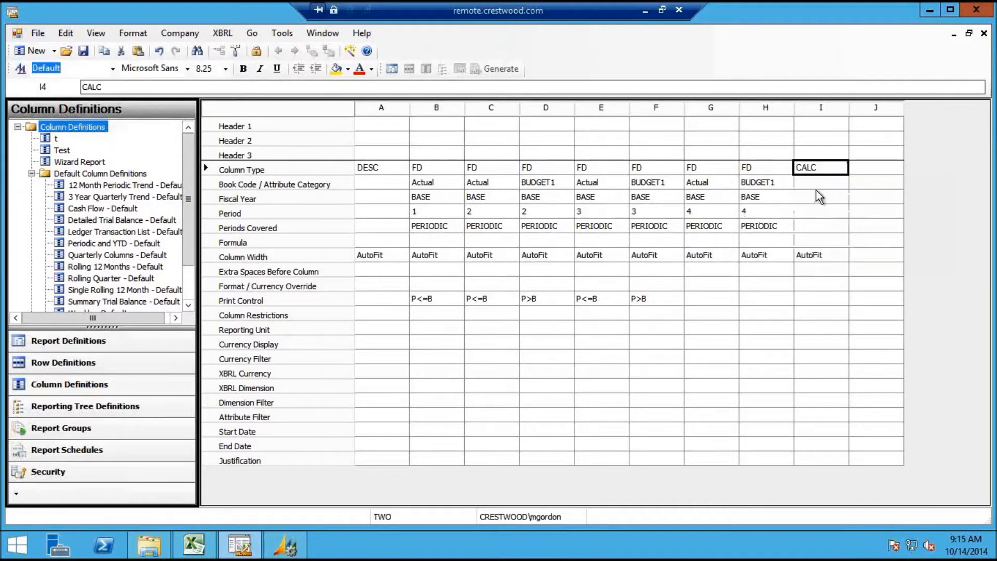
# Copy P<=B into column G's print control and P>B into column H's
pyautogui.click(709, 299)
pyautogui.press('Left')
pyautogui.press('Left')
pyautogui.press('Right')
pyautogui.press('Right')
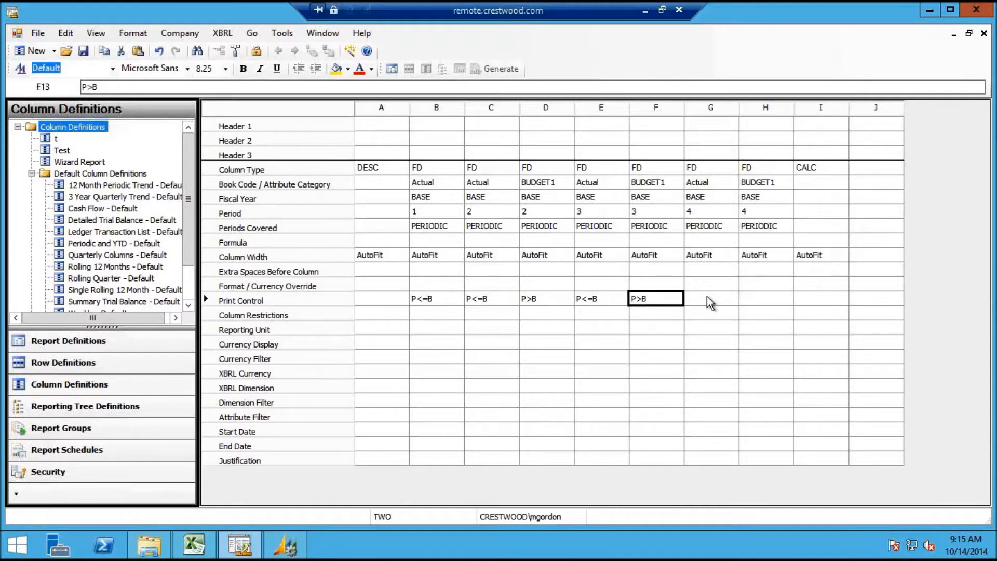
pyautogui.write('P<=B')
pyautogui.press('Left')
pyautogui.press('Left')
pyautogui.press('Right')
pyautogui.press('Right')
pyautogui.press('Right')
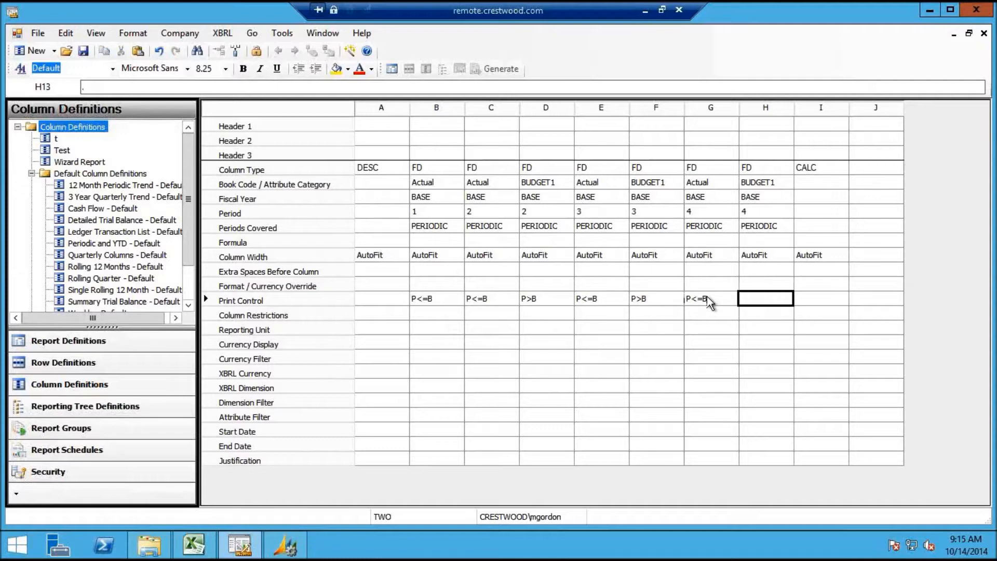
pyautogui.write('P>B')
pyautogui.rightClick(809, 308)
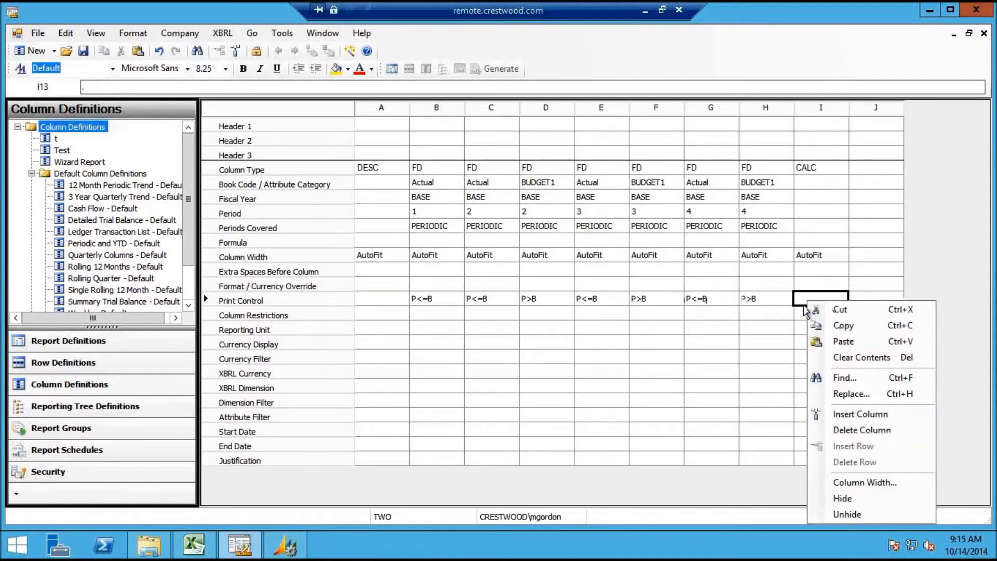
pyautogui.click(581, 315)
pyautogui.click(488, 301)
pyautogui.click(537, 300)
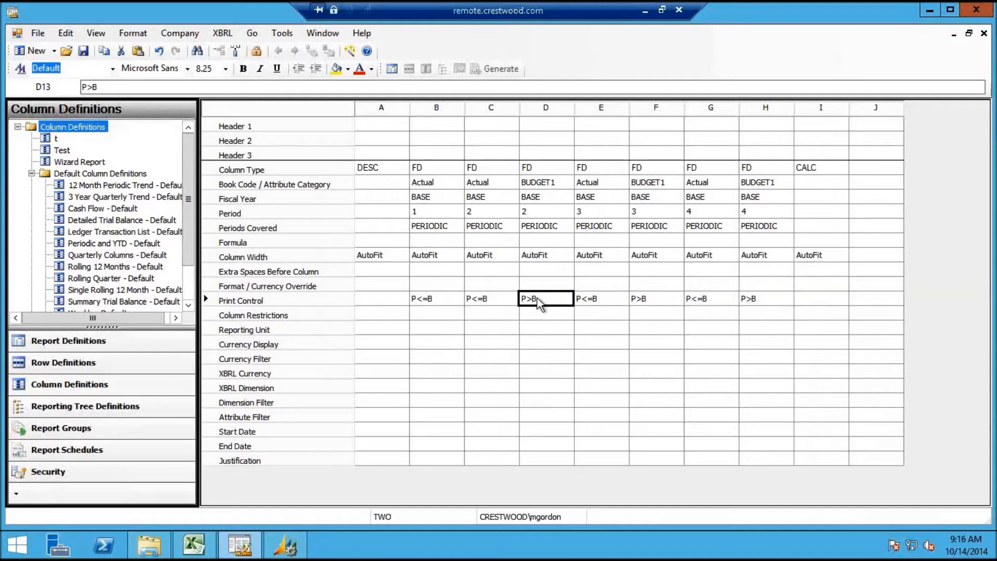
pyautogui.click(638, 303)
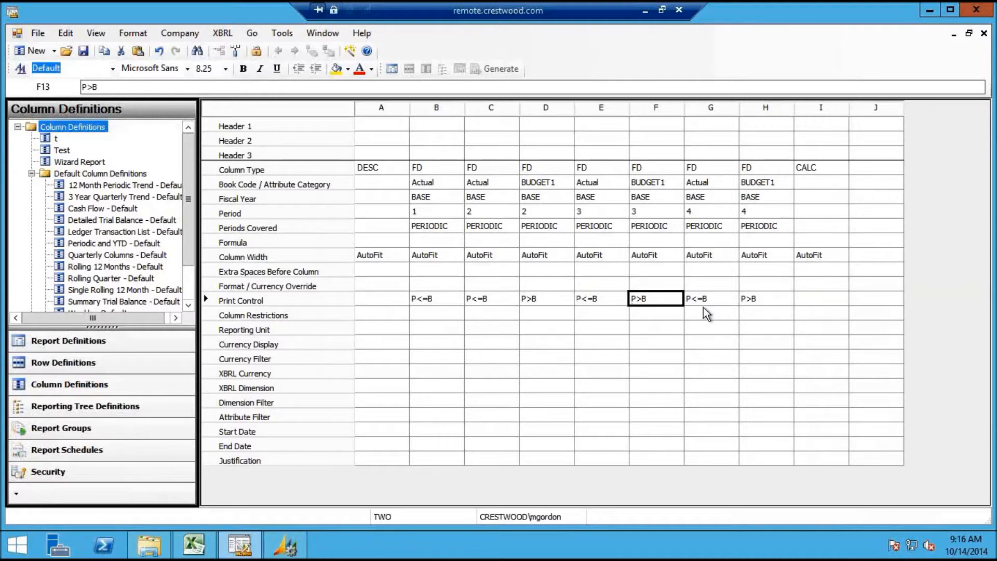
pyautogui.click(715, 301)
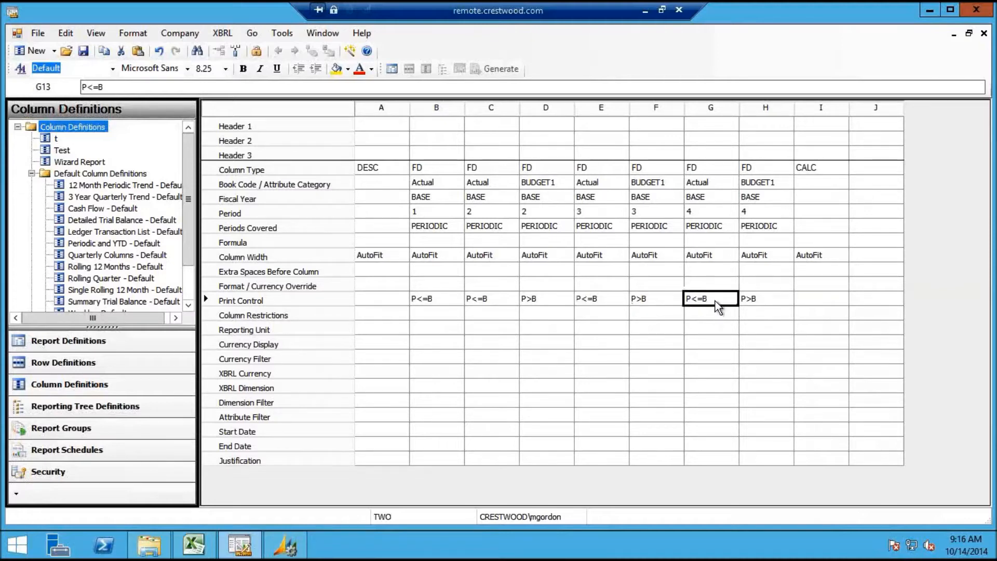
pyautogui.click(756, 299)
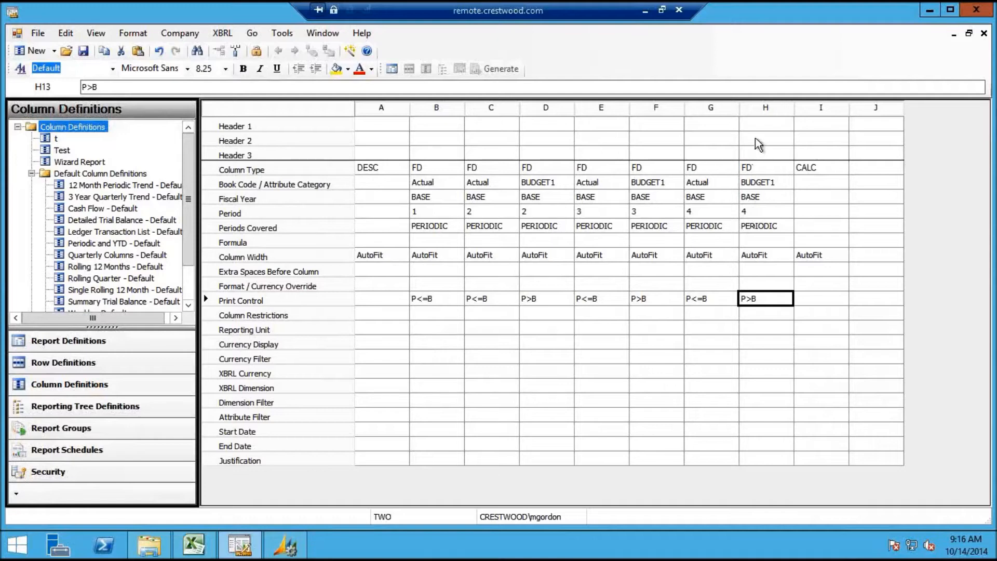
pyautogui.click(717, 300)
pyautogui.click(756, 300)
# Enter the formula A:H in column I's Formula cell
pyautogui.click(814, 238)
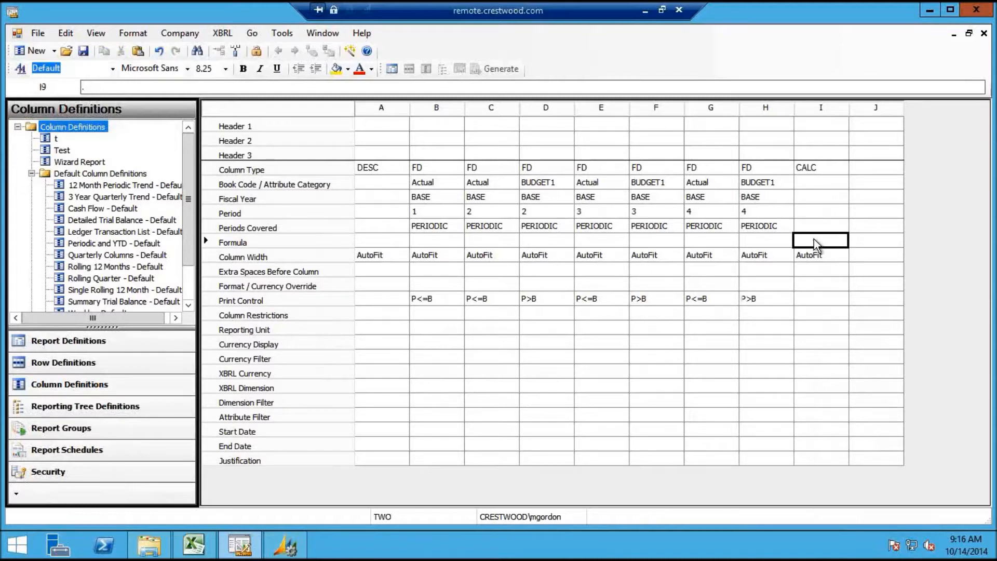
pyautogui.write('a:H')
pyautogui.press('Return')
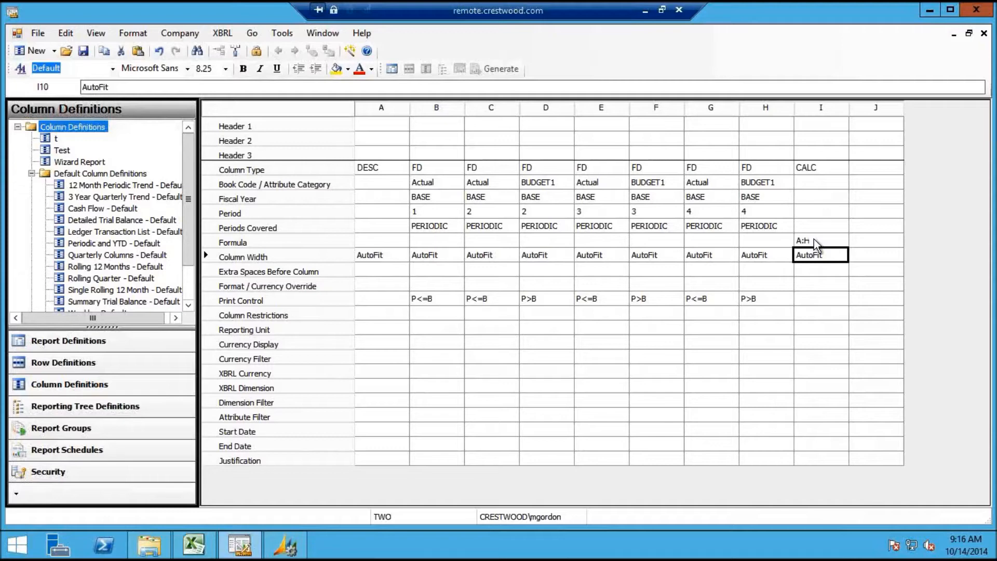
# Review the period and print control values of columns E through I
pyautogui.click(829, 271)
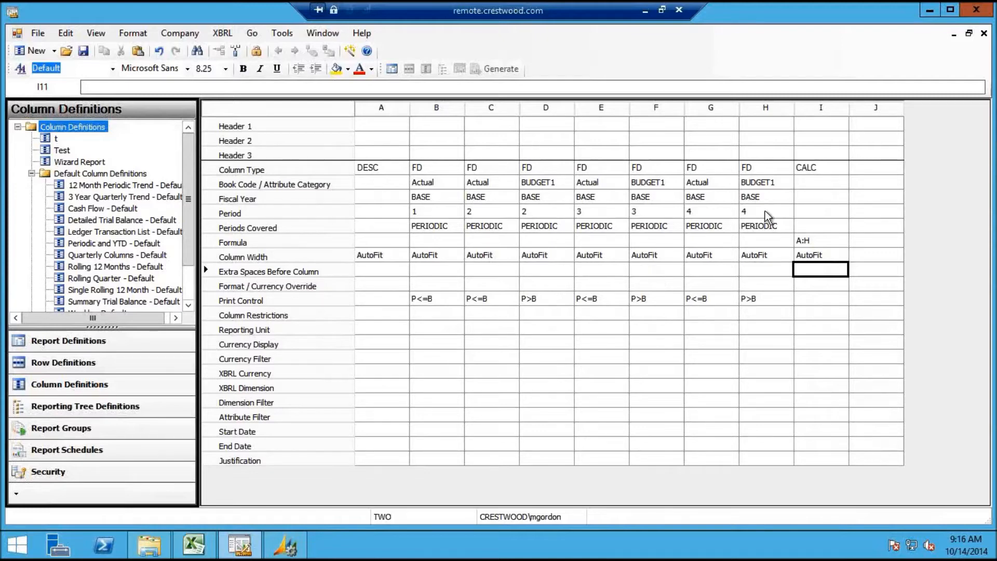
pyautogui.click(810, 213)
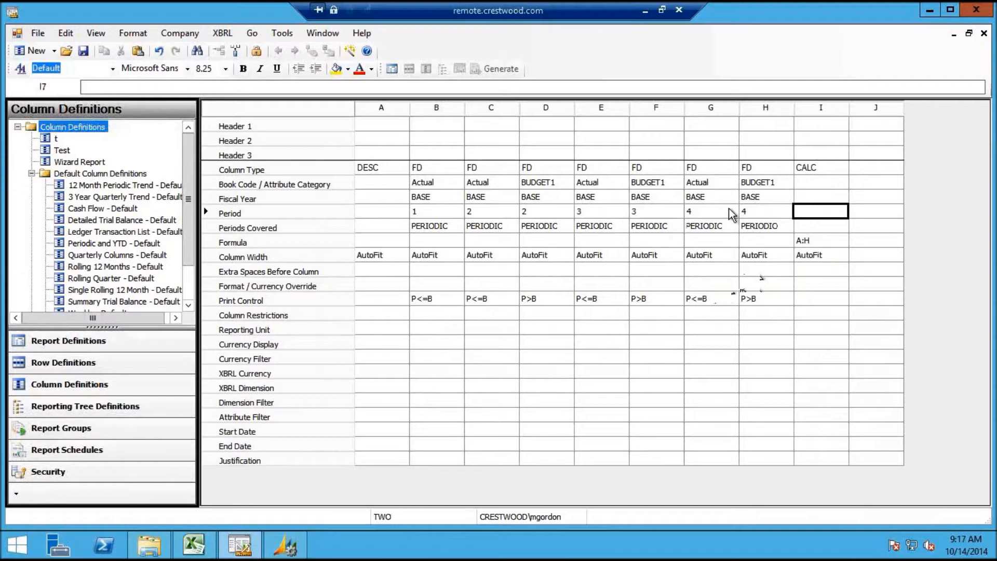
pyautogui.click(755, 215)
pyautogui.click(758, 306)
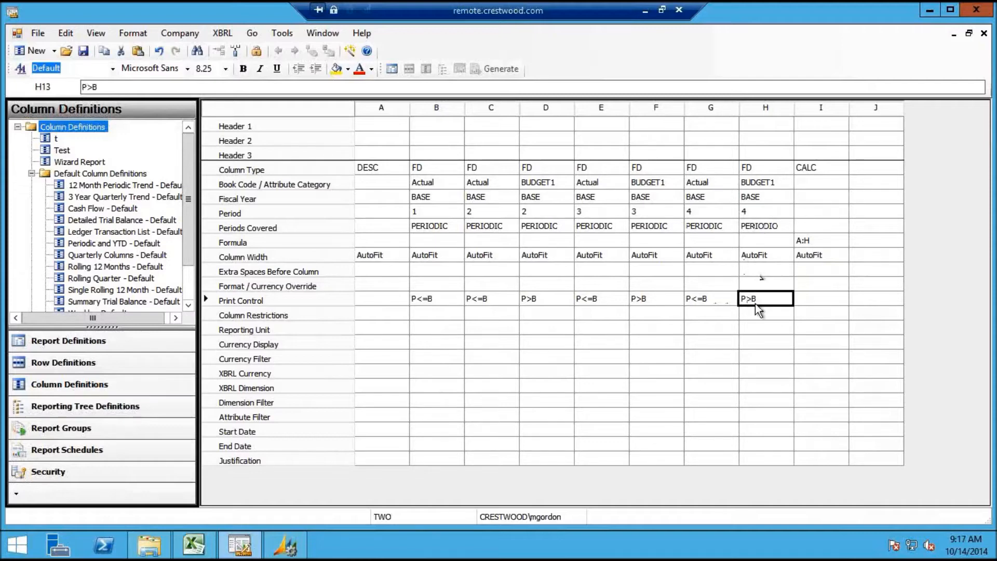
pyautogui.click(597, 309)
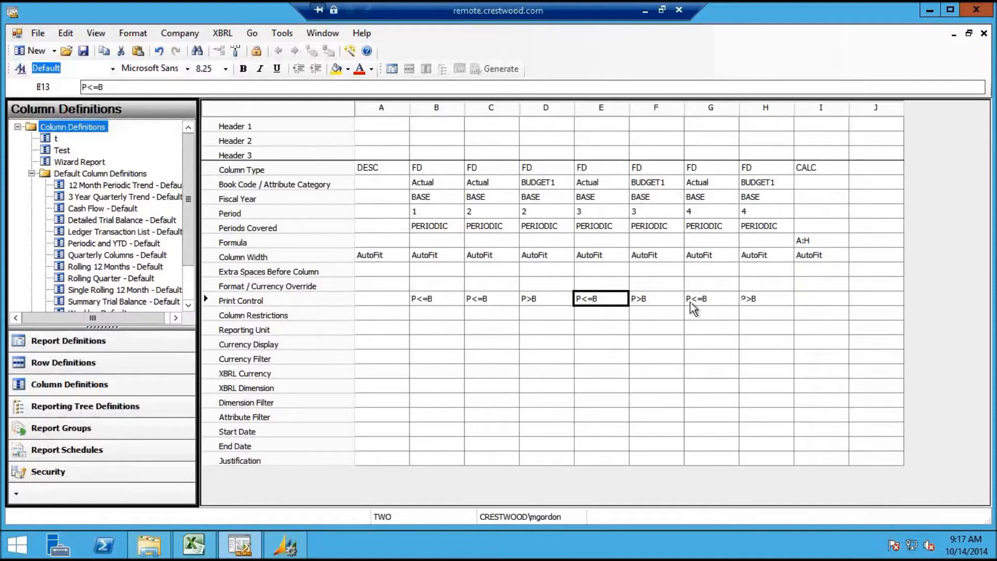
pyautogui.click(718, 310)
pyautogui.press('Right')
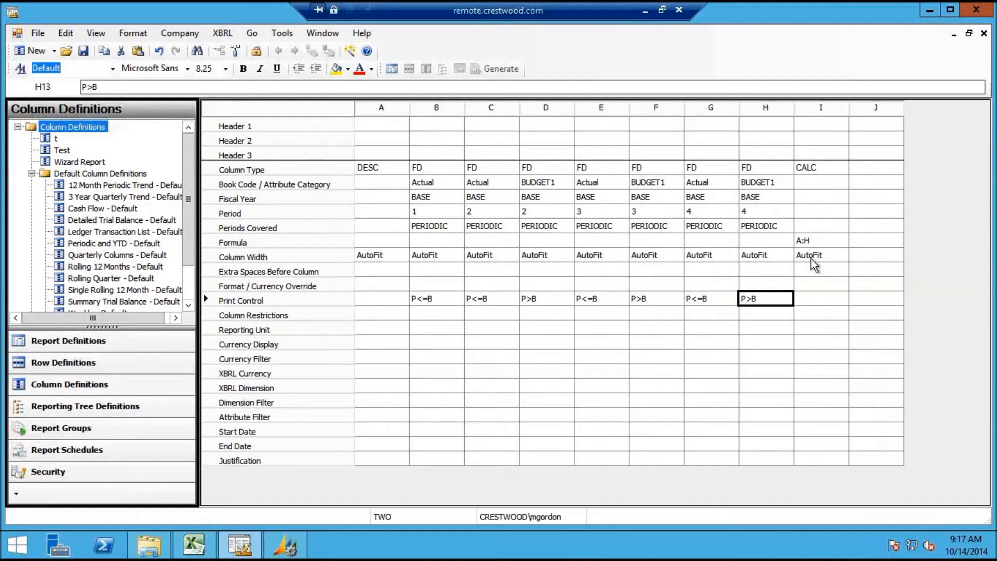
# Enter Header 2 labels Forecasted (I), Actual (B), Budget (D), then open Actual's Column Header dialog
pyautogui.click(819, 145)
pyautogui.write('Foreca')
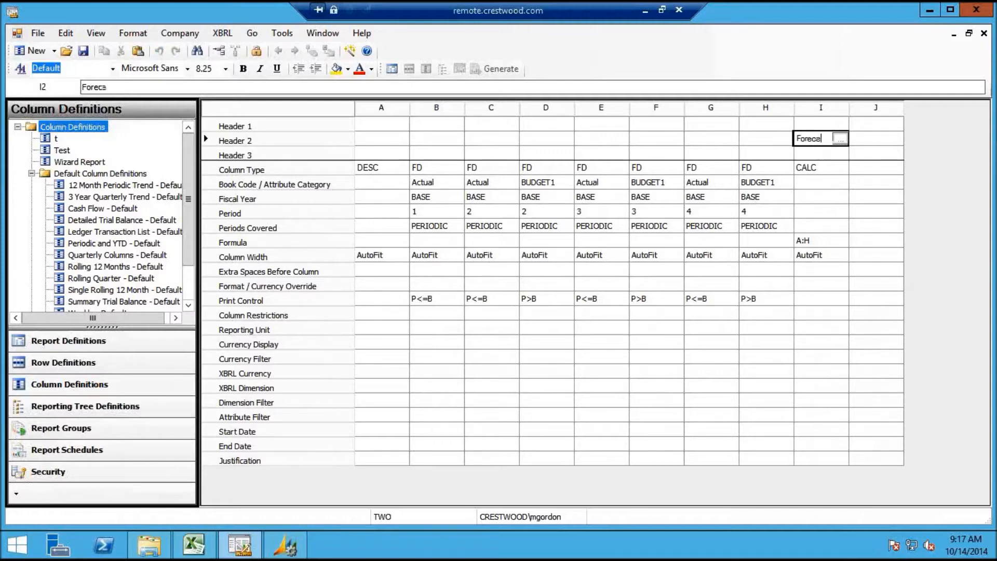
pyautogui.write('sted')
pyautogui.press('Return')
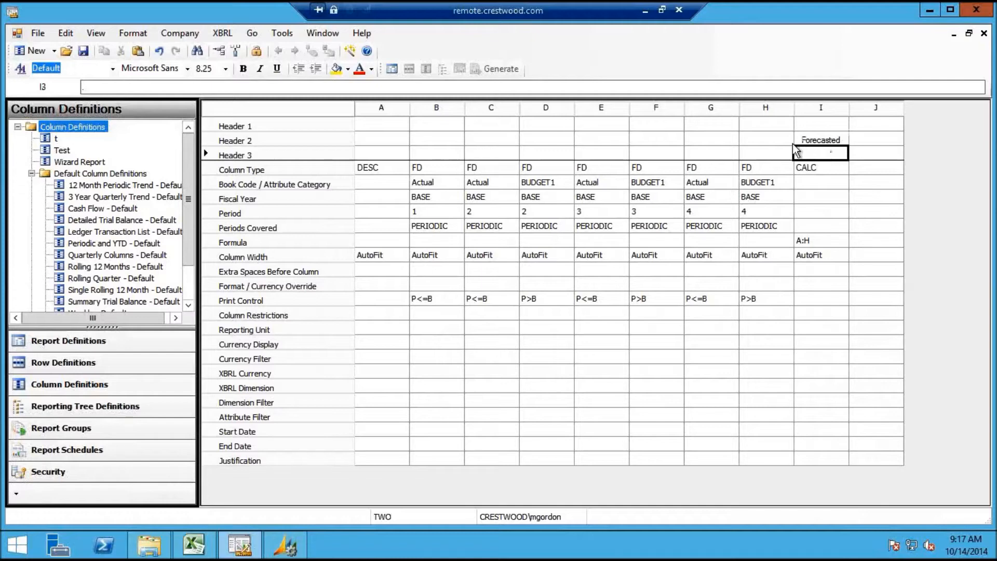
pyautogui.click(458, 141)
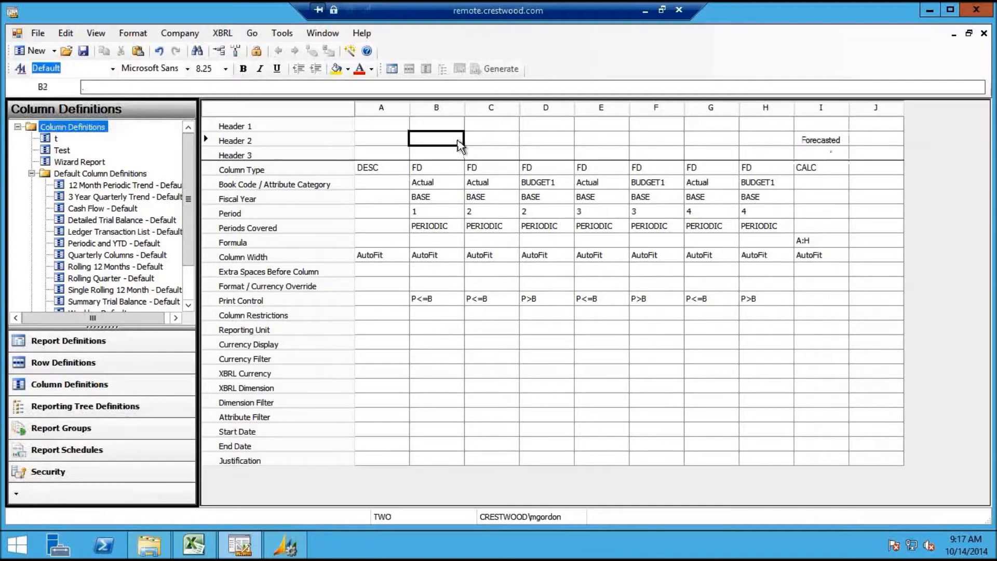
pyautogui.write('Actual')
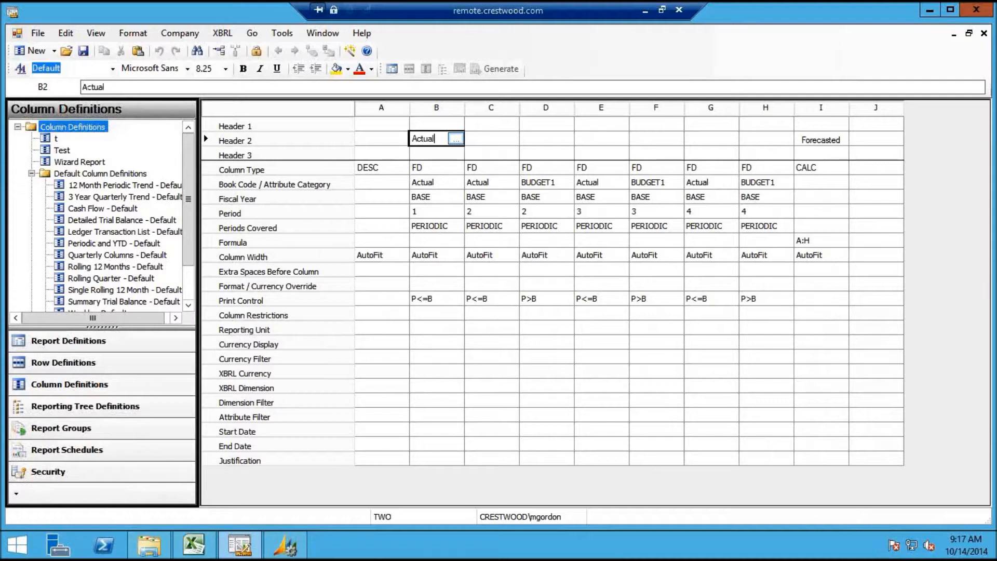
pyautogui.click(502, 141)
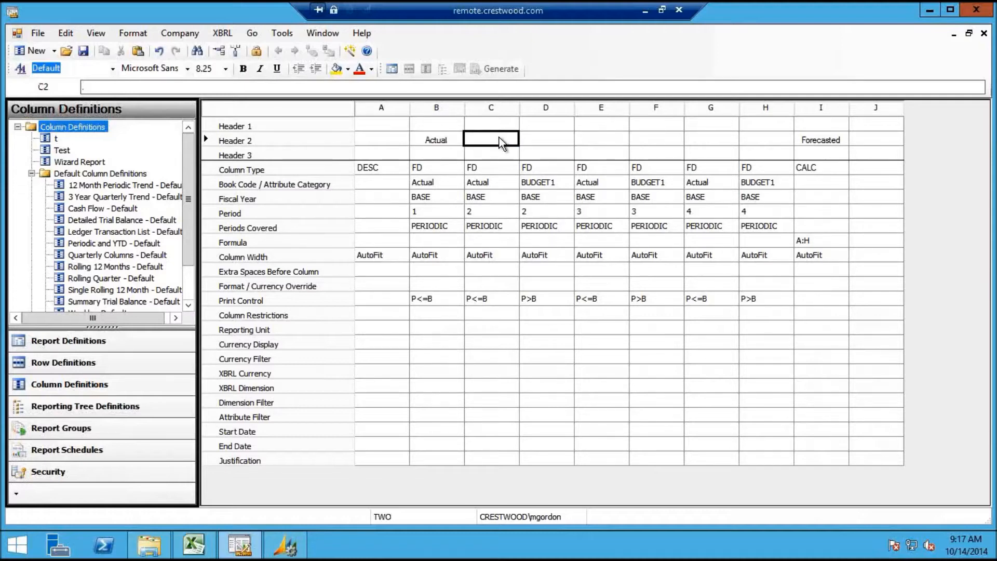
pyautogui.click(544, 146)
pyautogui.write('Budget')
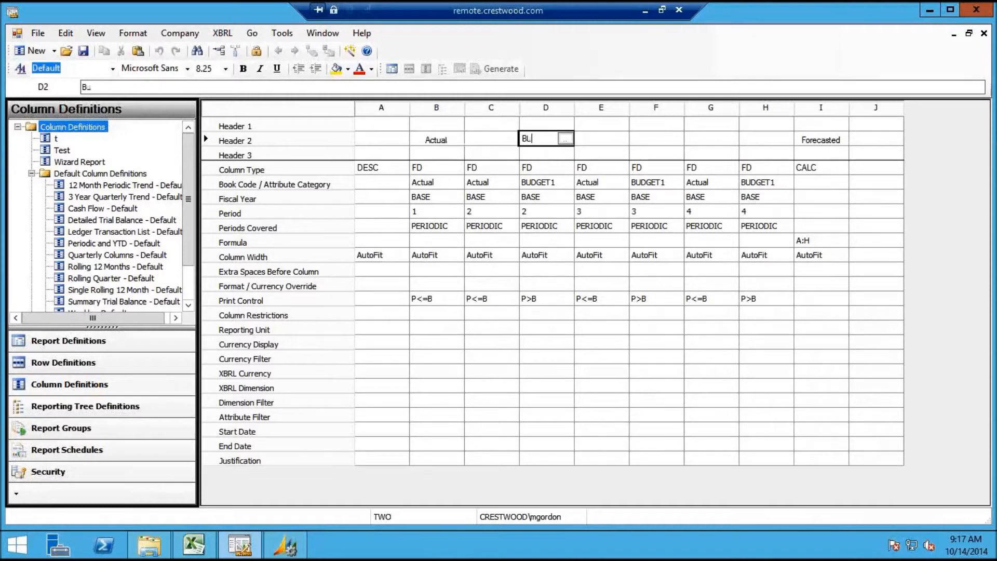
pyautogui.click(590, 145)
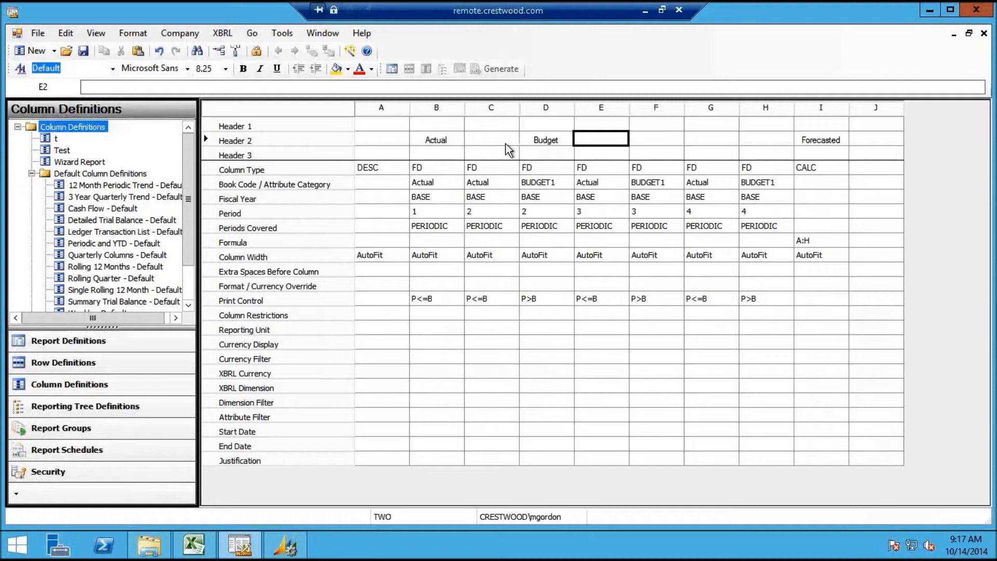
pyautogui.click(452, 141)
pyautogui.click(456, 138)
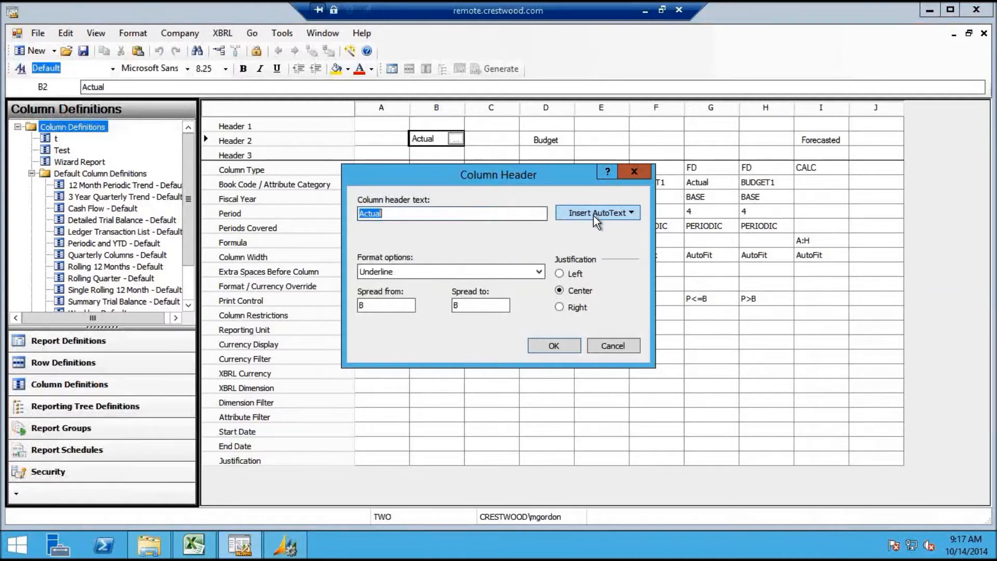
# Spread the Actual header through column G, then open the Budget header's Column Header dialog
pyautogui.doubleClick(484, 305)
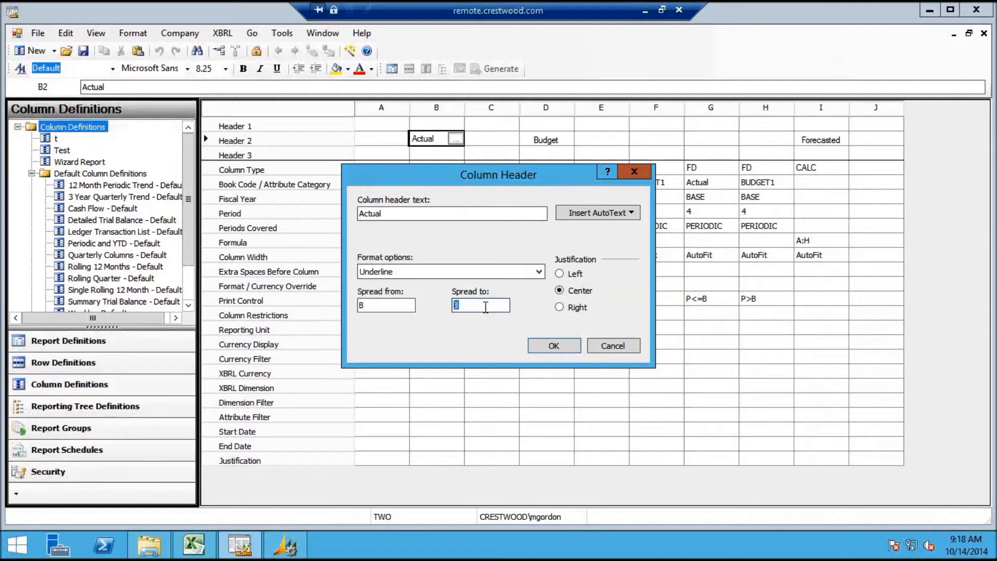
pyautogui.write('G')
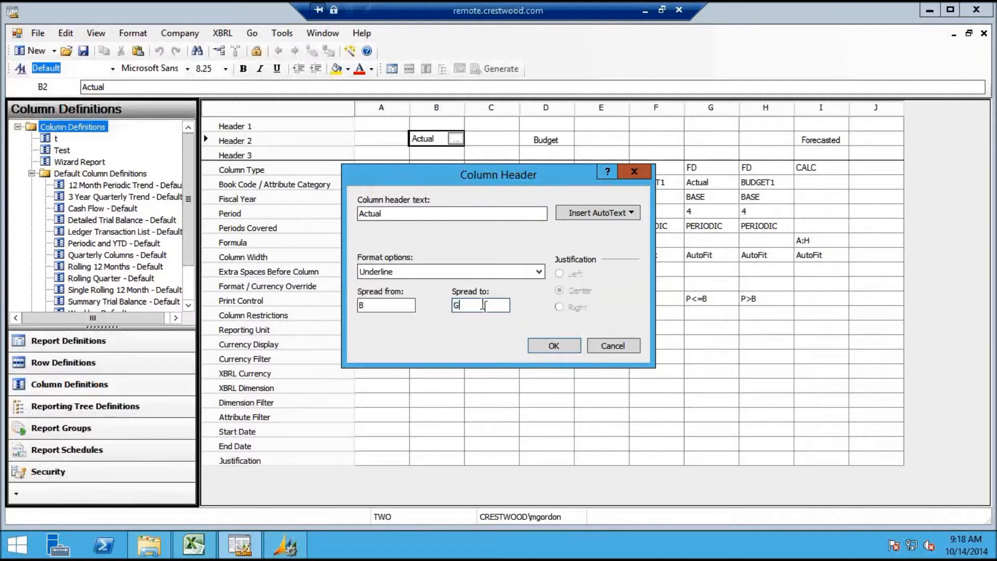
pyautogui.click(542, 347)
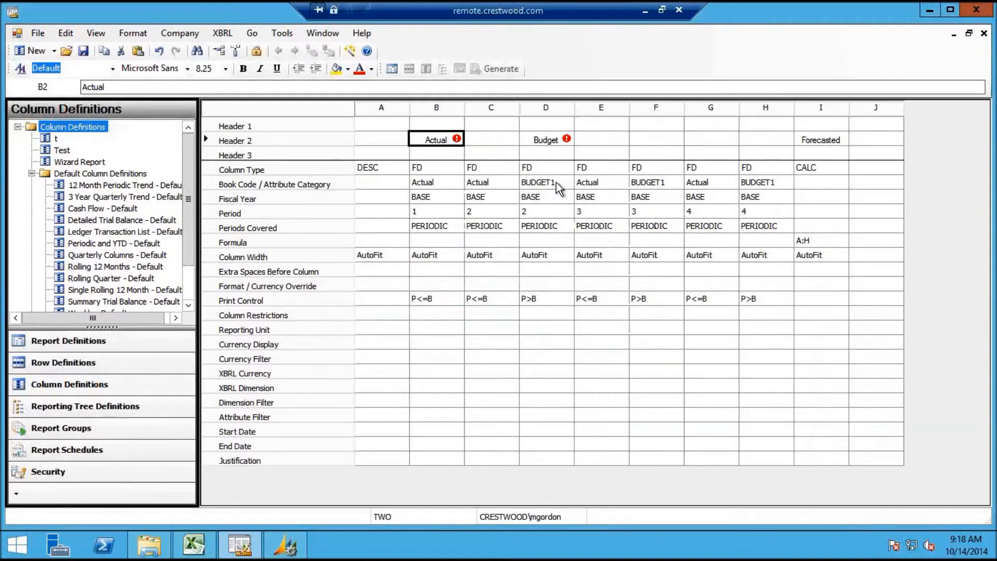
pyautogui.click(556, 141)
pyautogui.click(560, 139)
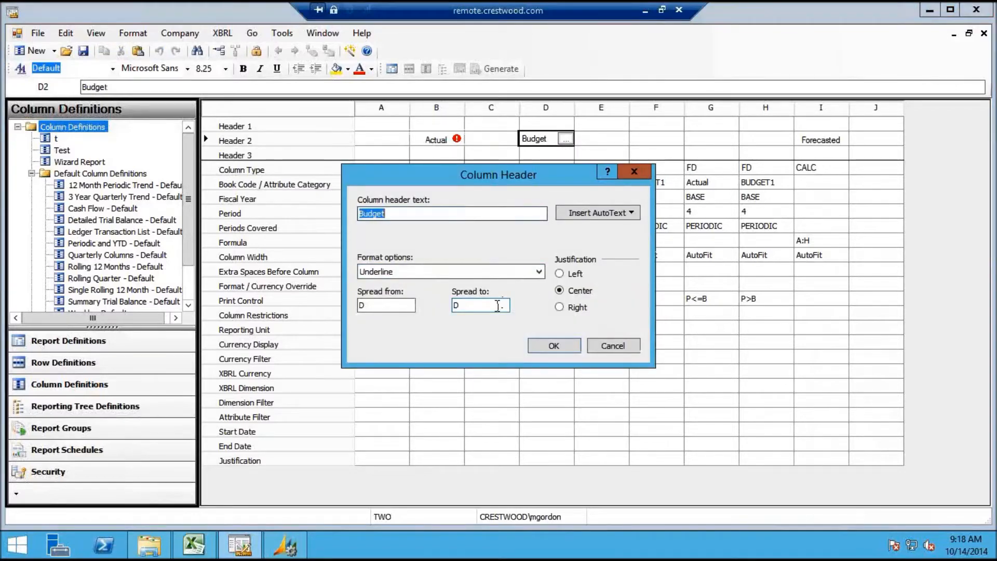
# Spread the Budget header to BASE+1 with no underline
pyautogui.doubleClick(498, 305)
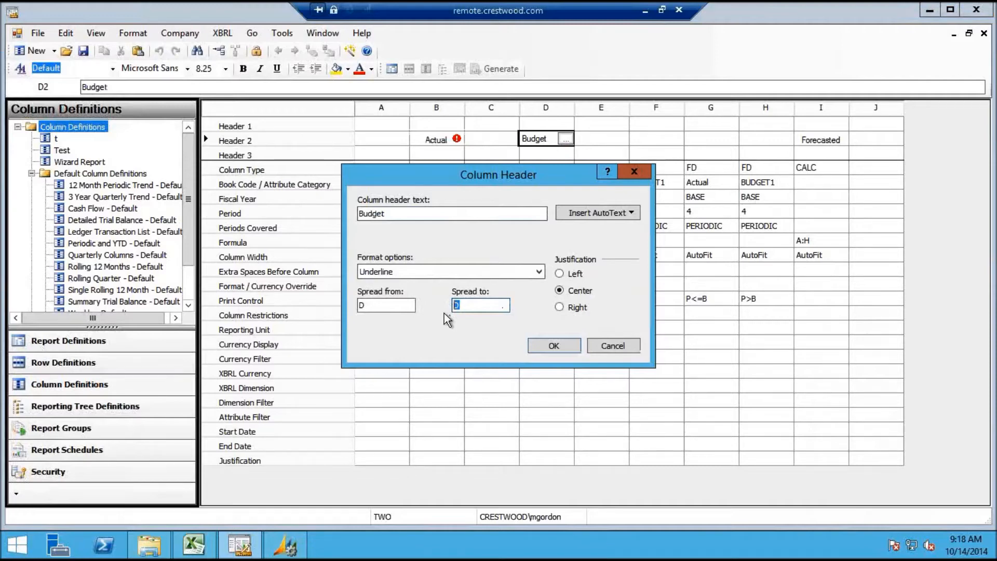
pyautogui.write('BASE=1')
pyautogui.press('BackSpace')
pyautogui.press('BackSpace')
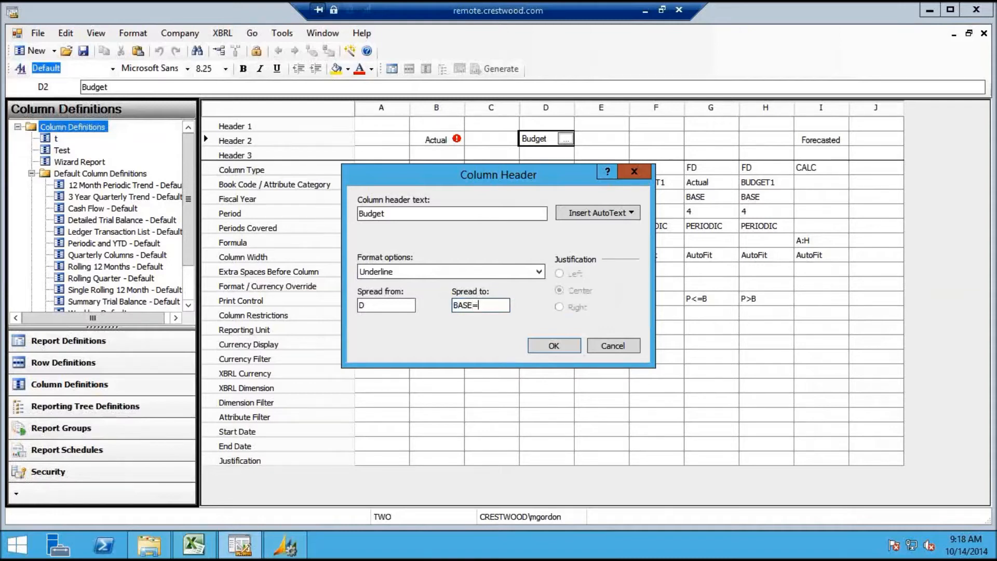
pyautogui.write('+1')
pyautogui.click(499, 272)
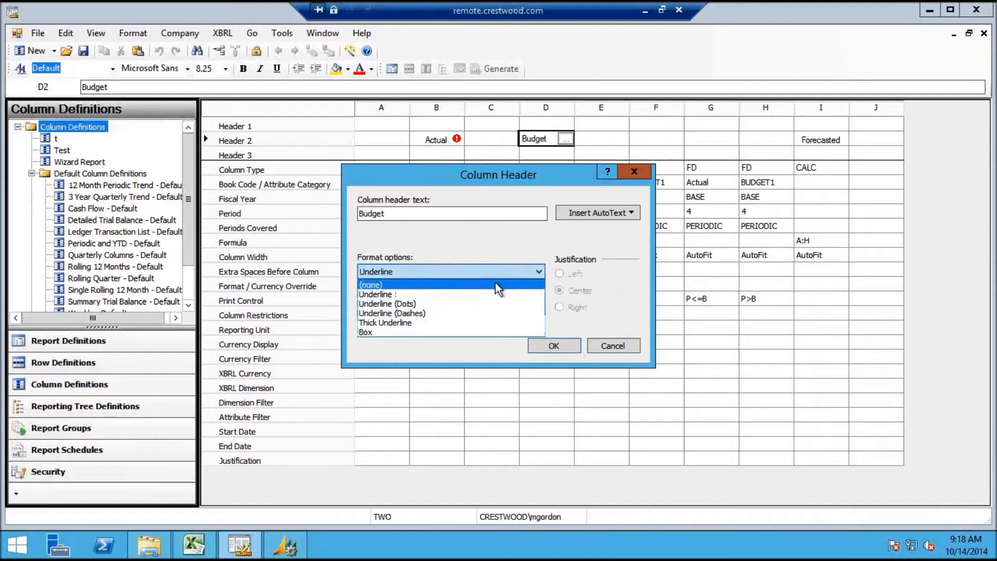
pyautogui.click(495, 284)
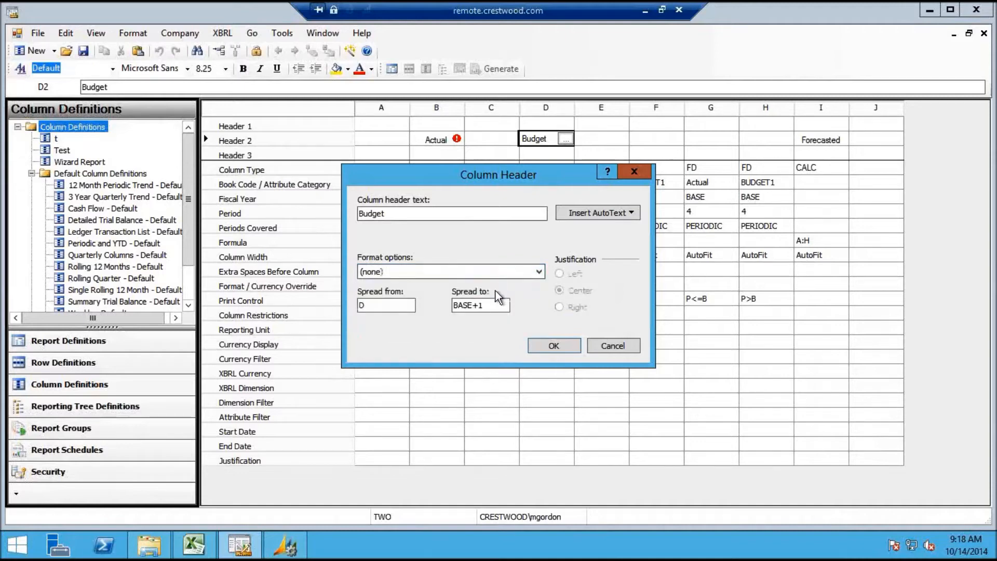
pyautogui.click(554, 346)
# Change the Actual header's spread to end at BASE and verify it
pyautogui.click(456, 145)
pyautogui.click(457, 141)
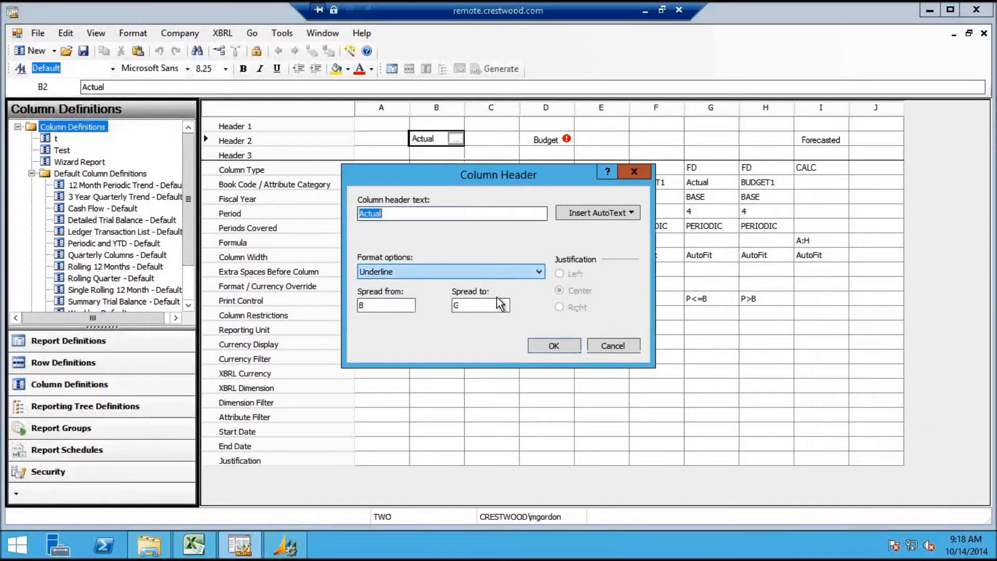
pyautogui.doubleClick(469, 305)
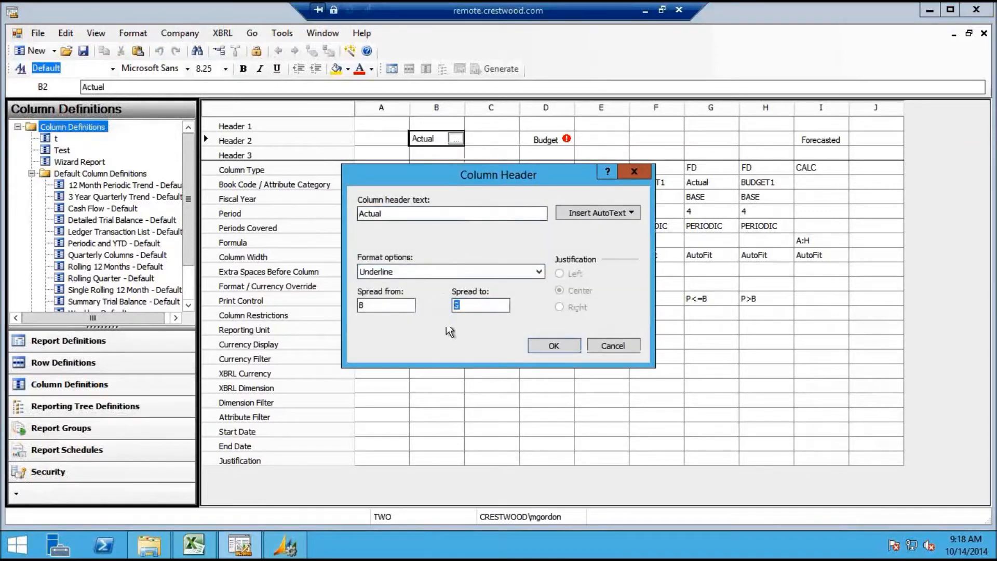
pyautogui.write('BASE')
pyautogui.click(553, 345)
pyautogui.click(455, 141)
pyautogui.click(455, 139)
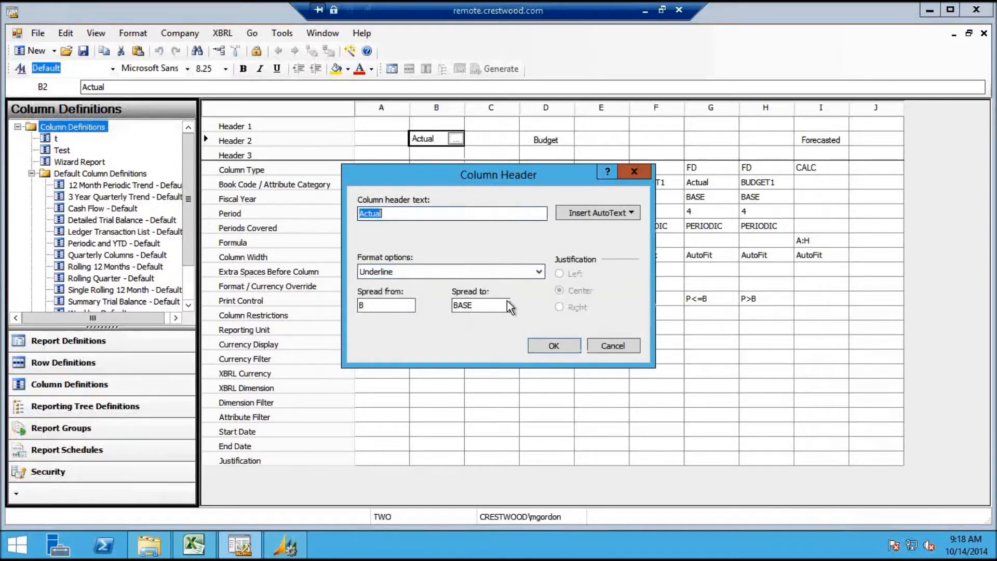
pyautogui.click(554, 347)
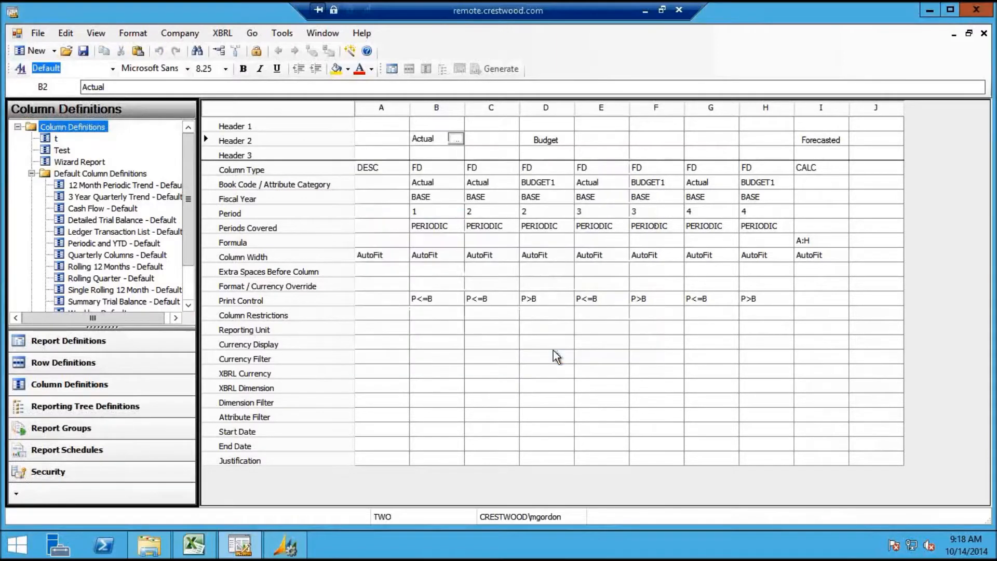
pyautogui.click(454, 308)
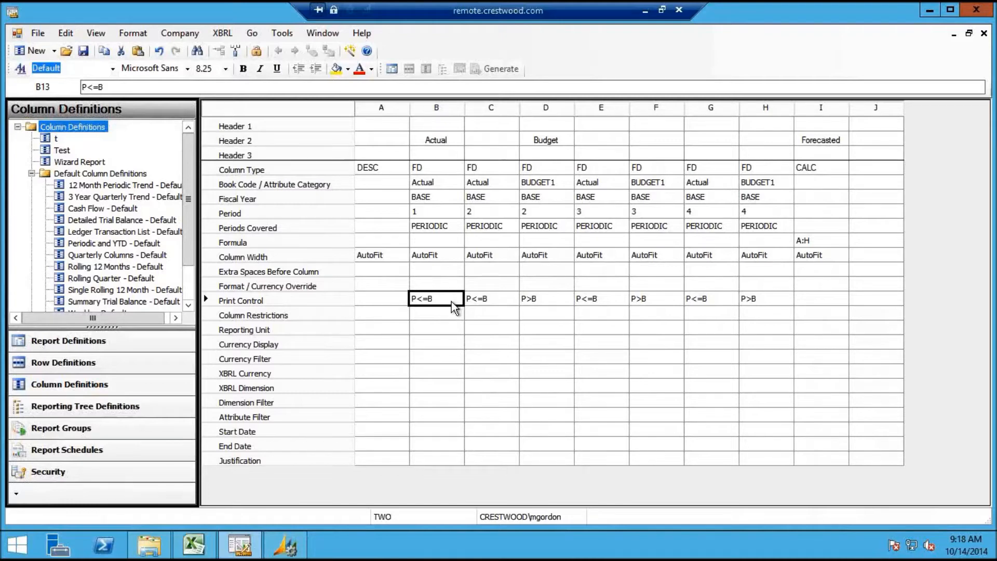
pyautogui.click(566, 149)
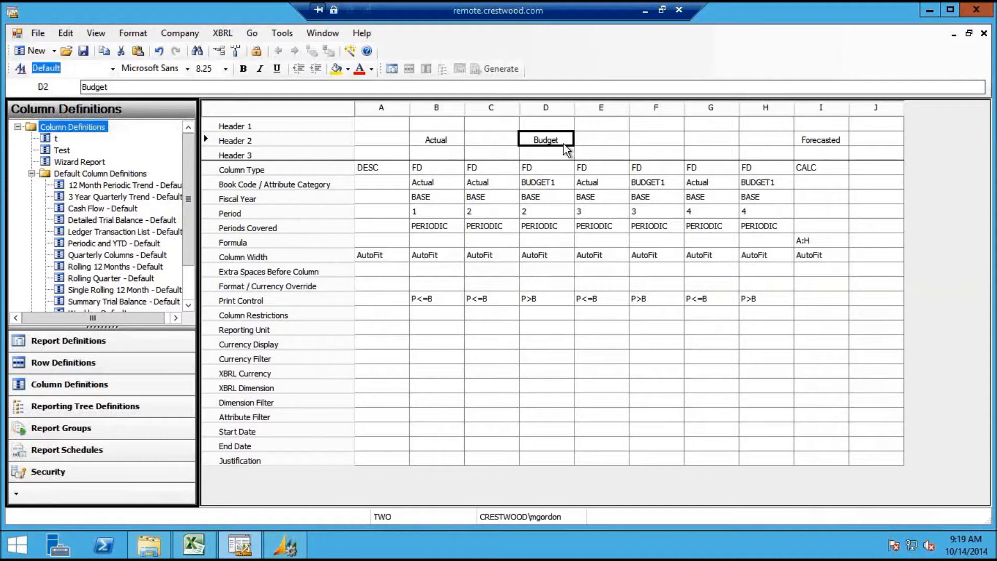
pyautogui.doubleClick(567, 149)
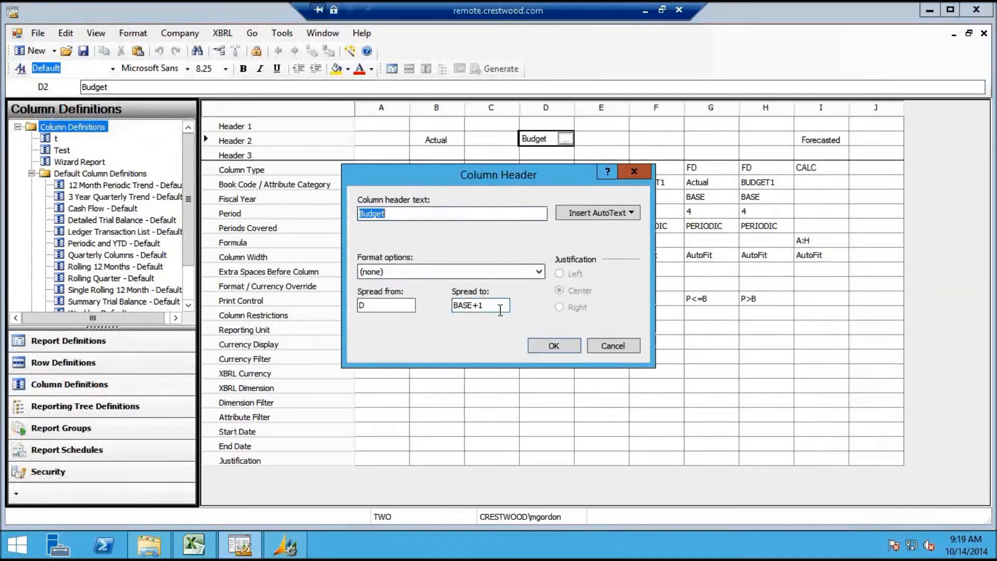
pyautogui.click(500, 310)
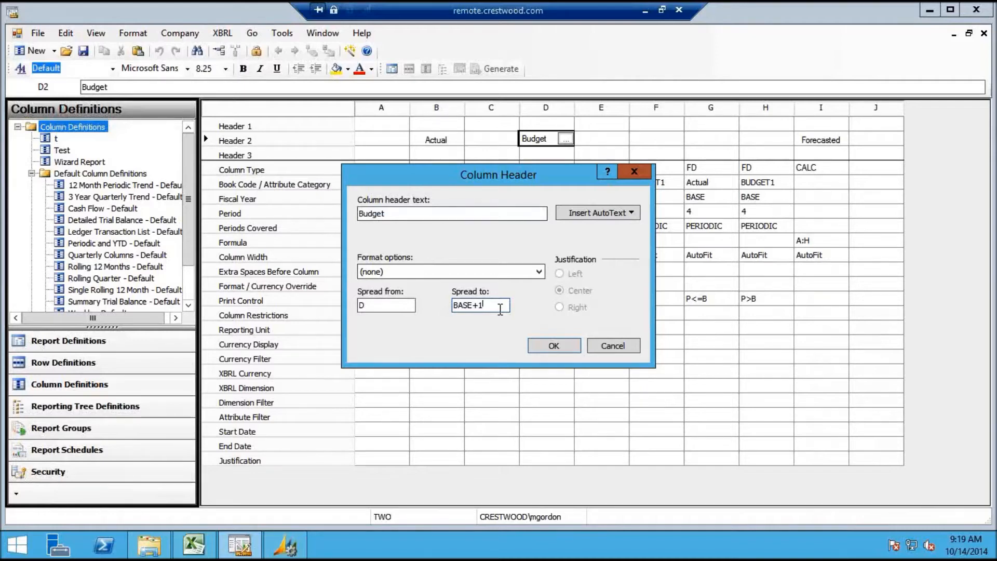
pyautogui.click(554, 346)
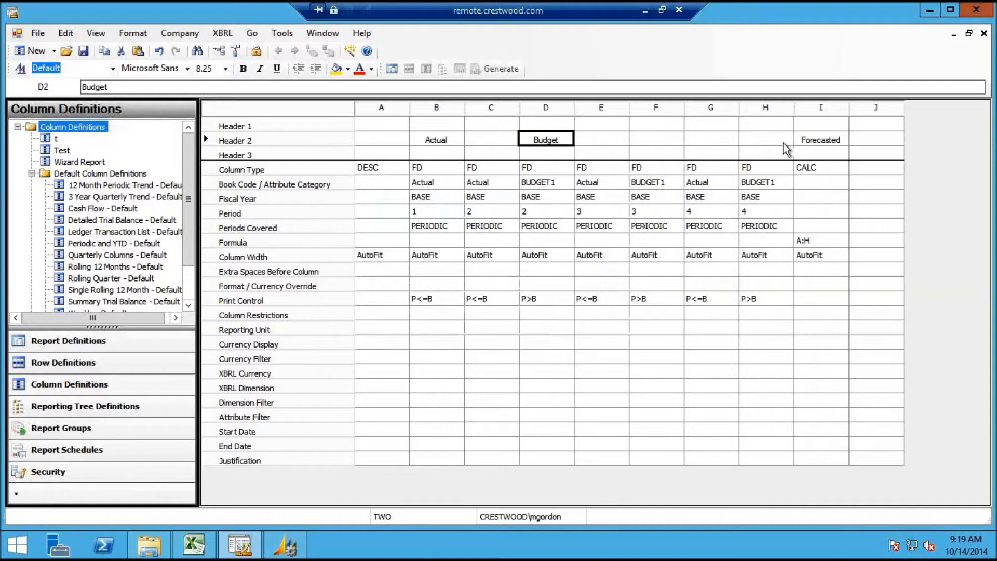
pyautogui.click(758, 301)
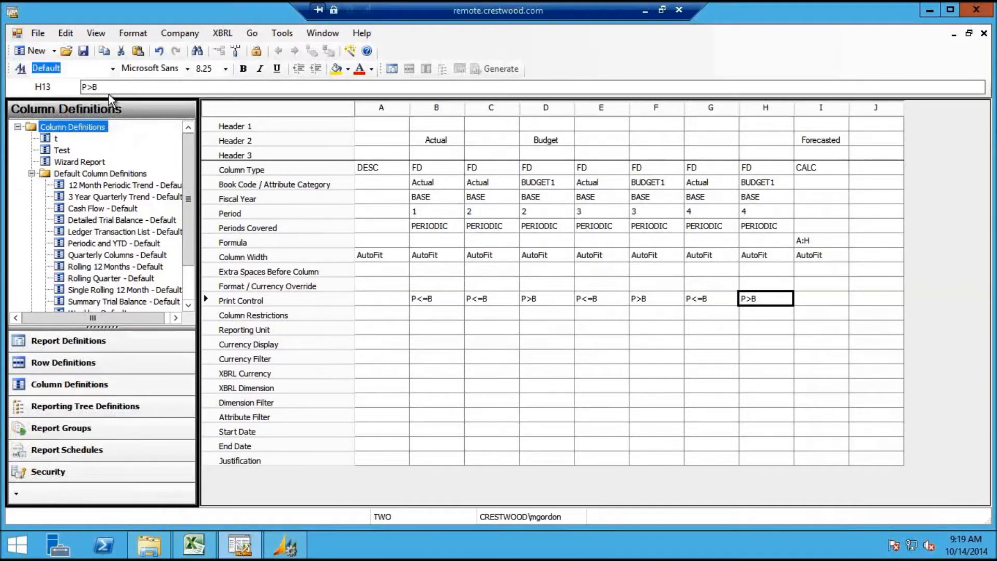
# Attempt to save the column definition and dismiss the non-amount column A error
pyautogui.click(83, 51)
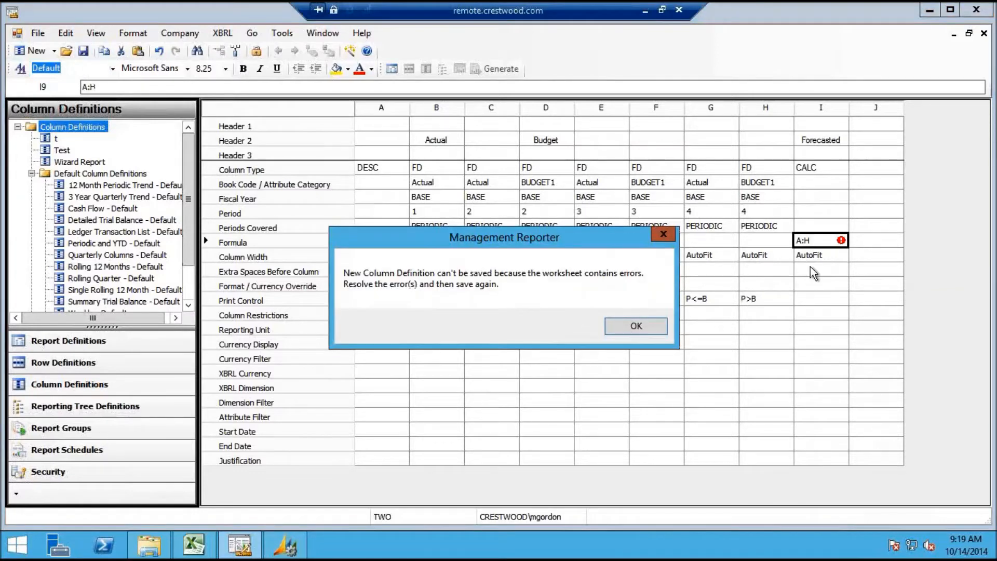
pyautogui.click(636, 326)
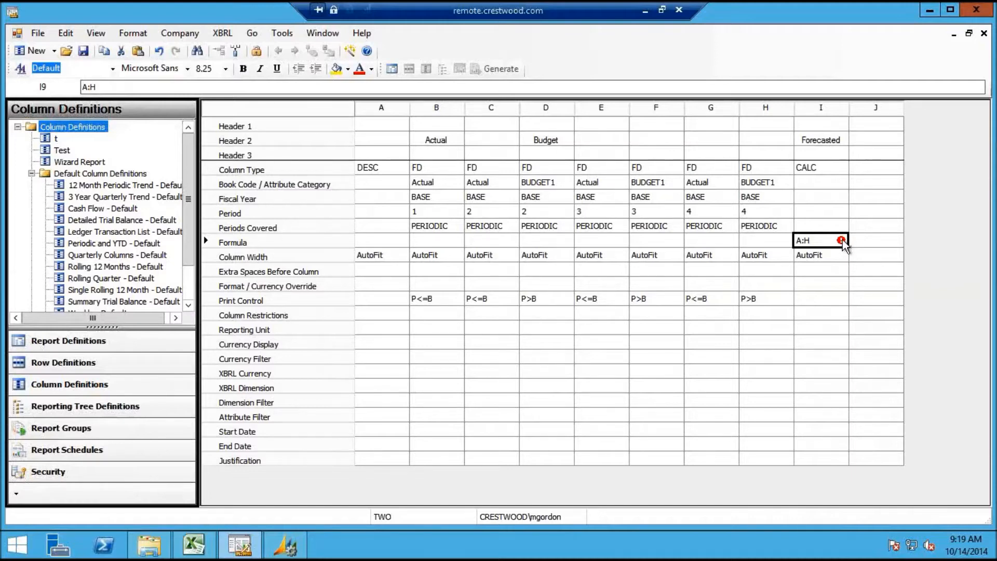
pyautogui.click(897, 241)
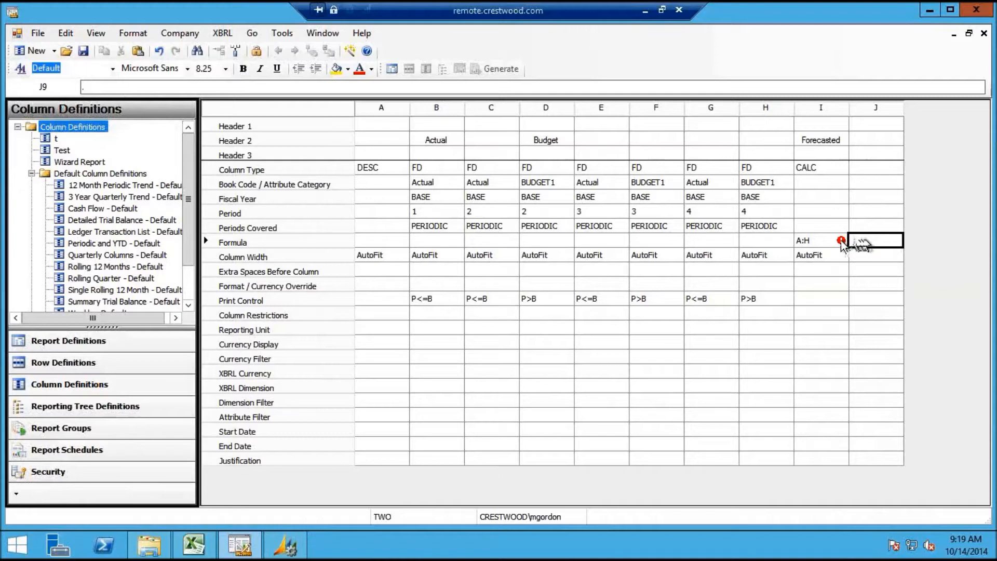
# Correct cell I9's CALC formula from A:H to B:H in the formula bar
pyautogui.moveTo(842, 244)
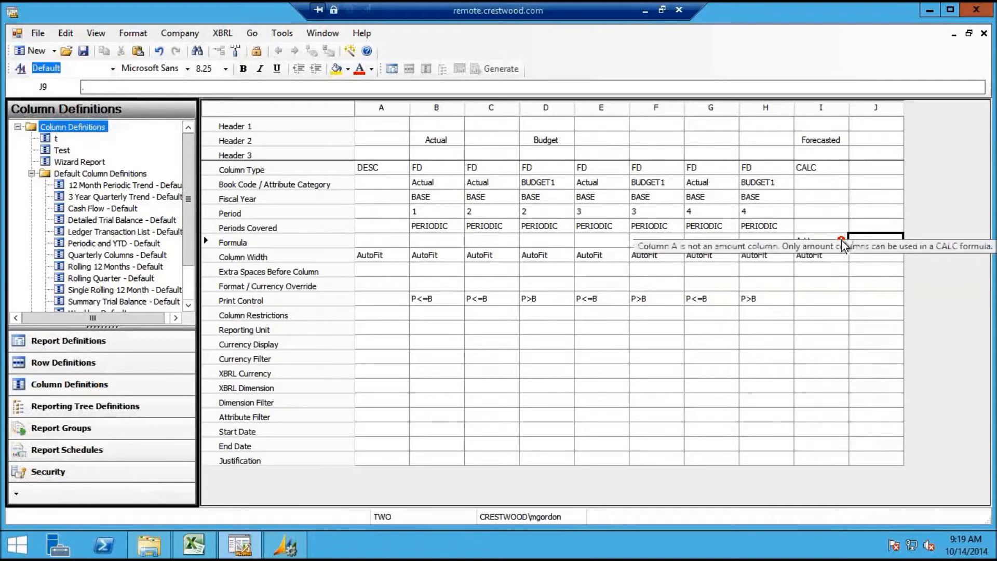
pyautogui.click(841, 243)
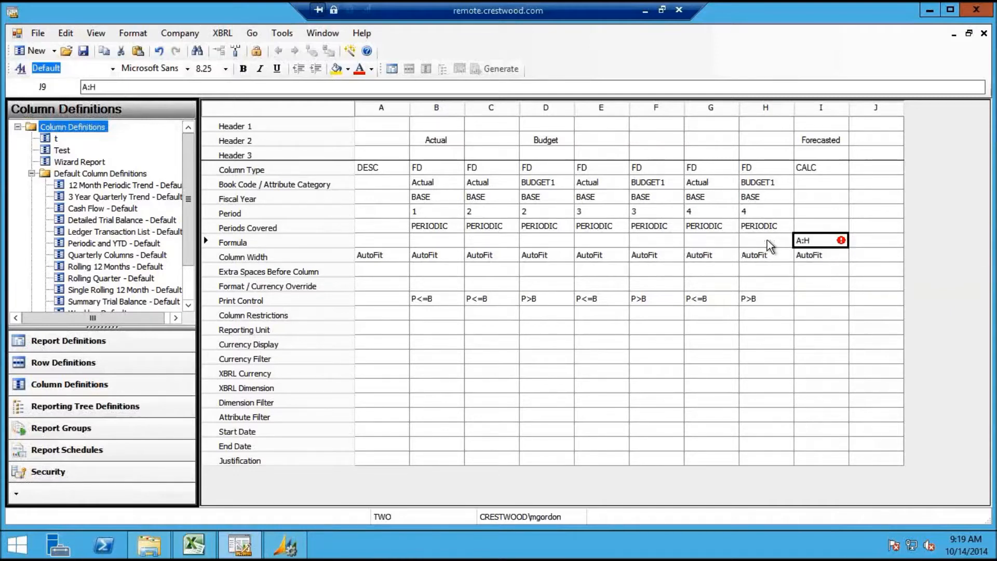
pyautogui.click(87, 86)
pyautogui.write('B')
pyautogui.press('Return')
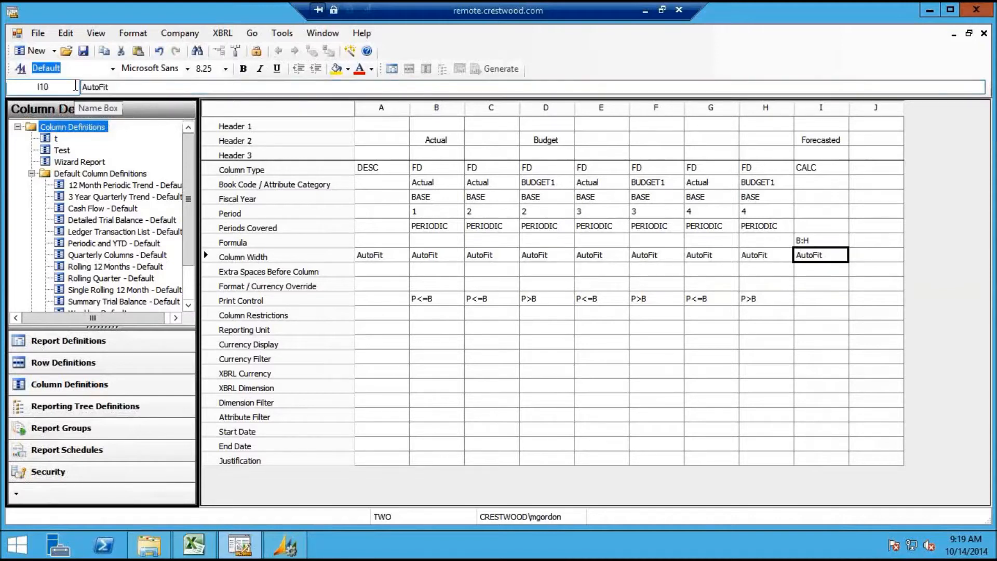
# Save the column definition with Name 'Forecasted' and Description 'Forecasted'
pyautogui.click(84, 51)
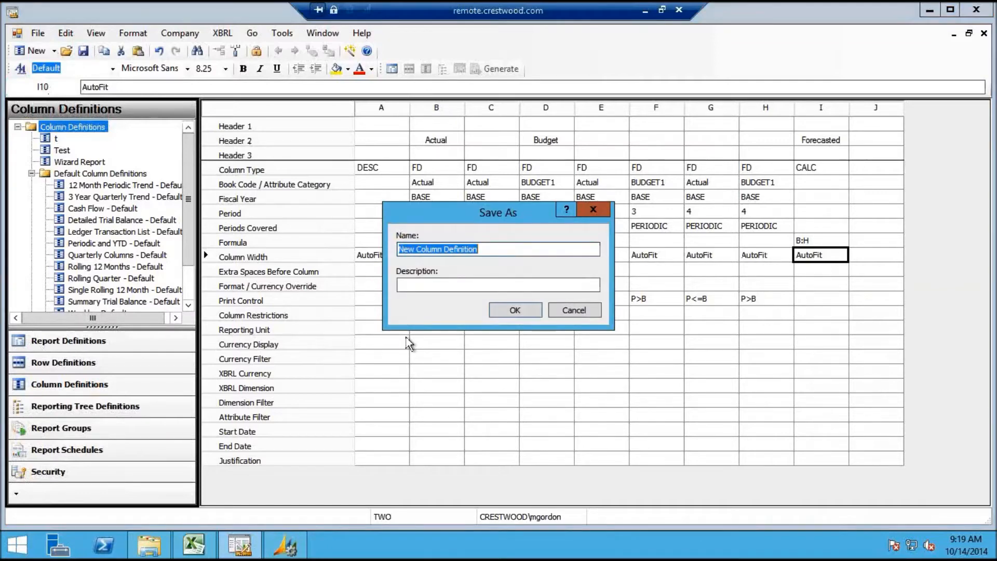
pyautogui.write('Fore')
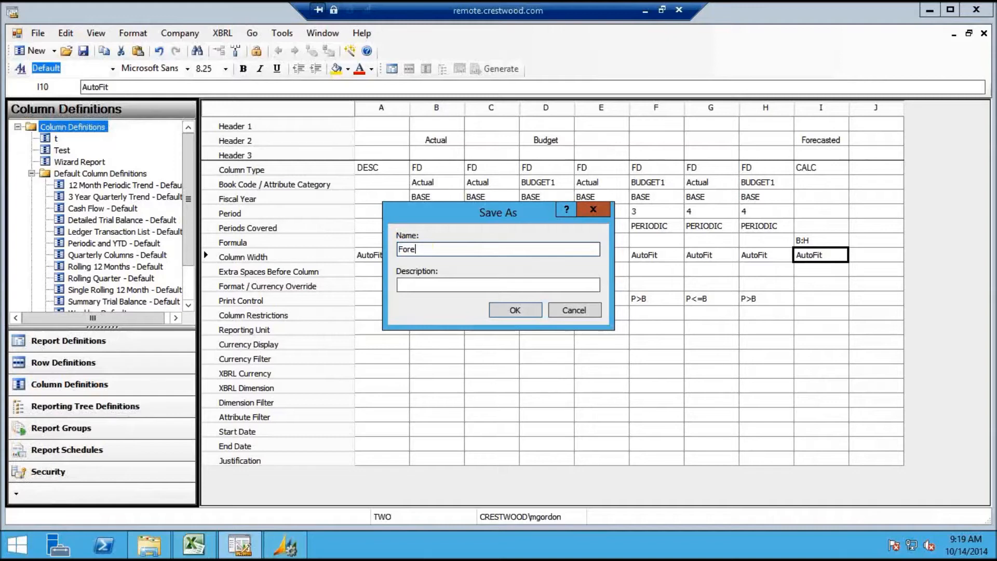
pyautogui.write('casted')
pyautogui.click(448, 285)
pyautogui.write('Fo')
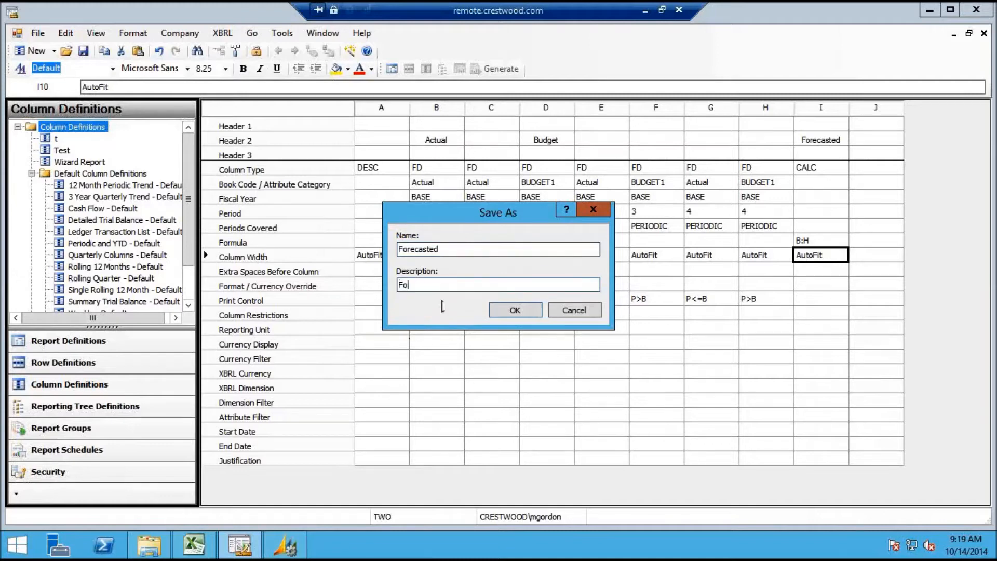
pyautogui.write('recasted')
pyautogui.click(512, 312)
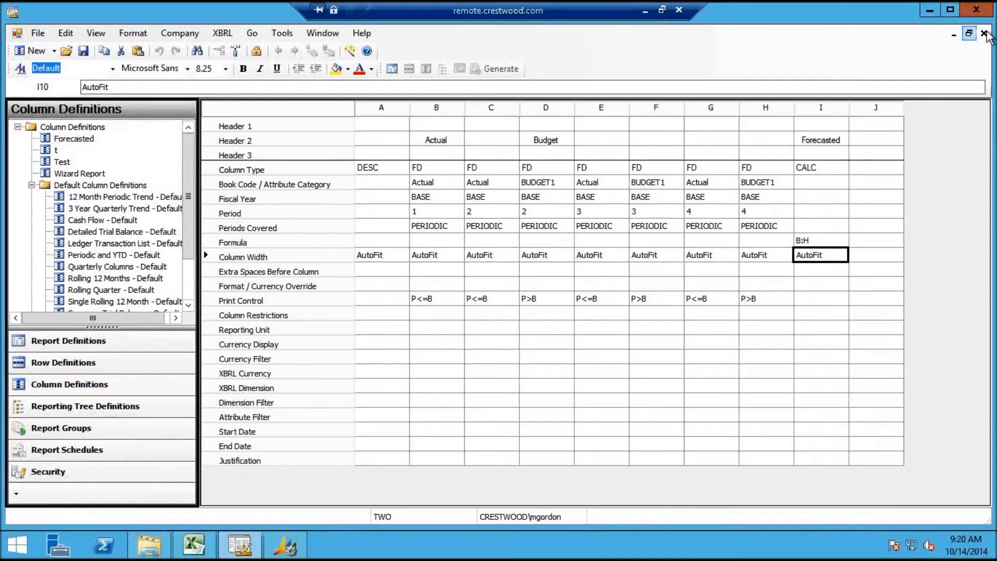
# Close the Forecasted column definition and glance at the local agenda before returning
pyautogui.click(983, 33)
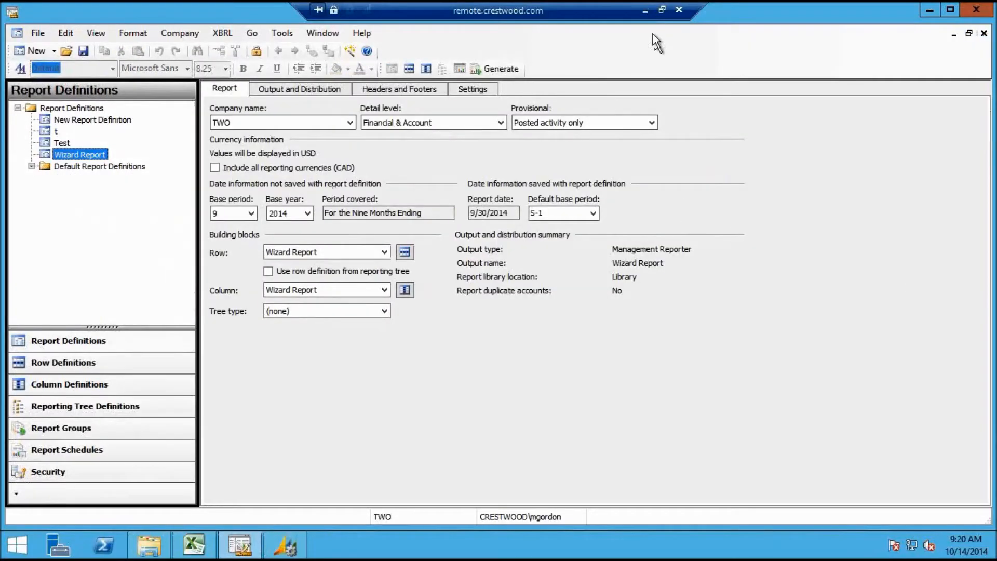
pyautogui.click(645, 11)
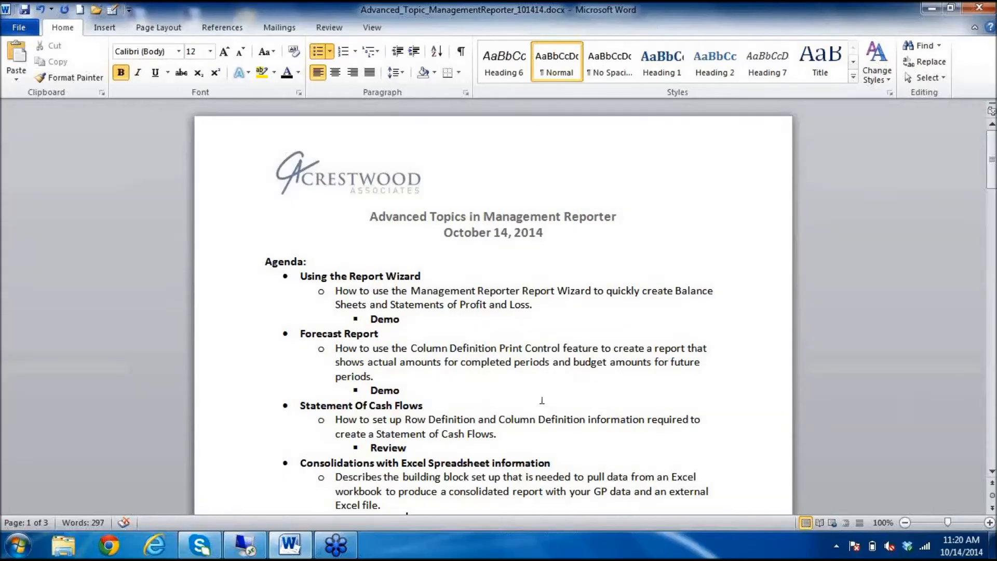
pyautogui.click(247, 546)
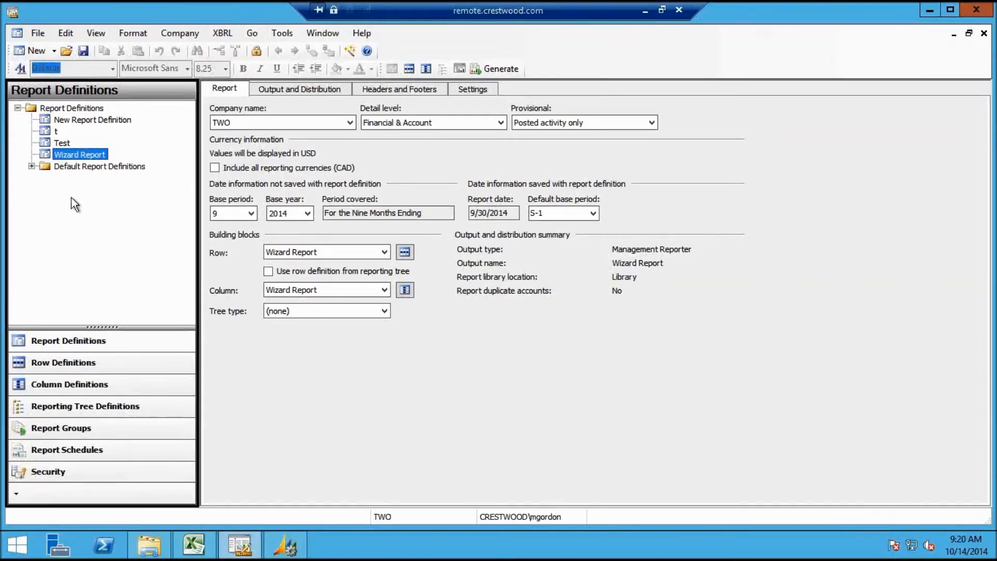
# Expand Default Report Definitions and open Cash Flow - Default
pyautogui.click(32, 166)
pyautogui.click(109, 166)
pyautogui.click(117, 189)
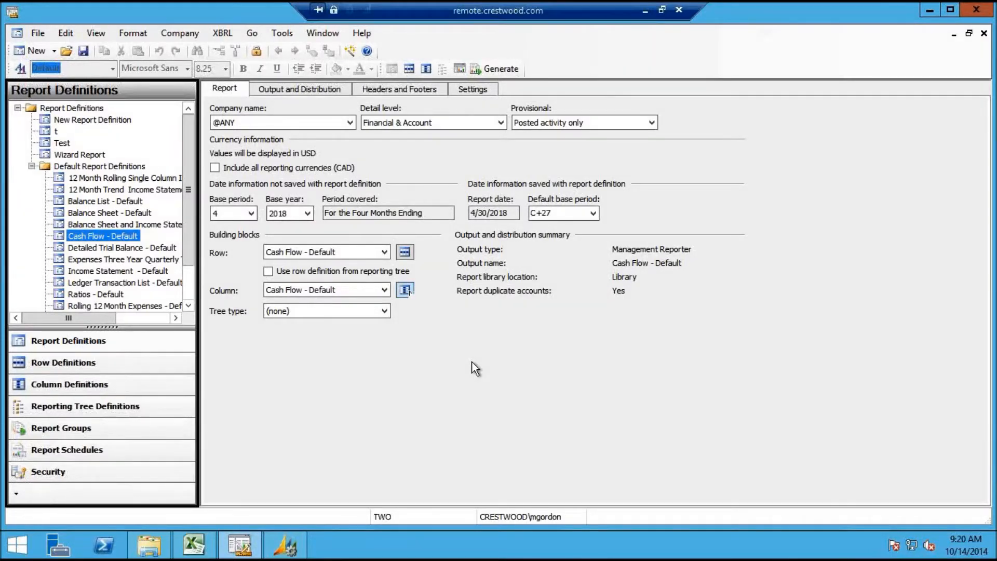
# Open the Cash Flow - Default row definition from the Row building block
pyautogui.click(404, 252)
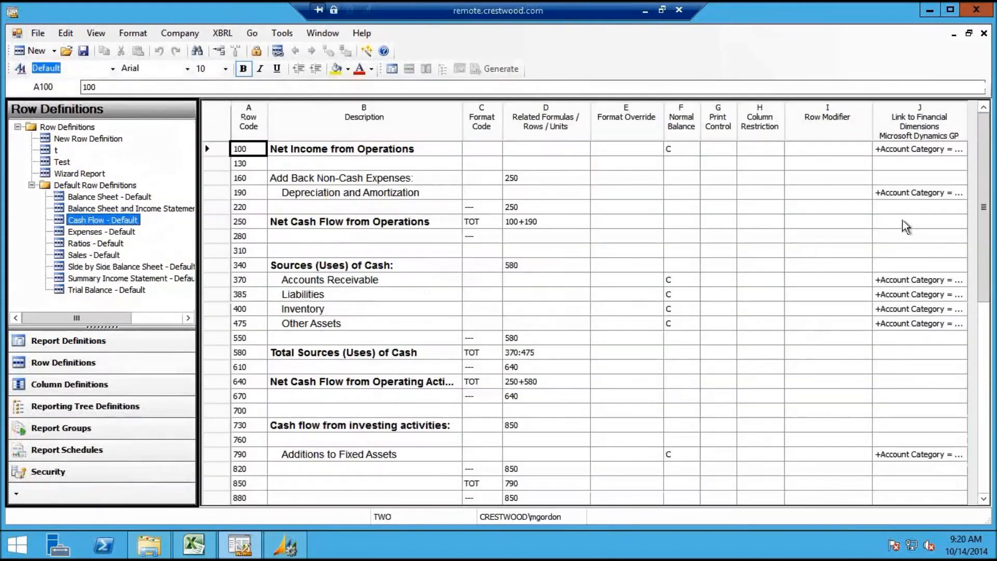
pyautogui.click(909, 195)
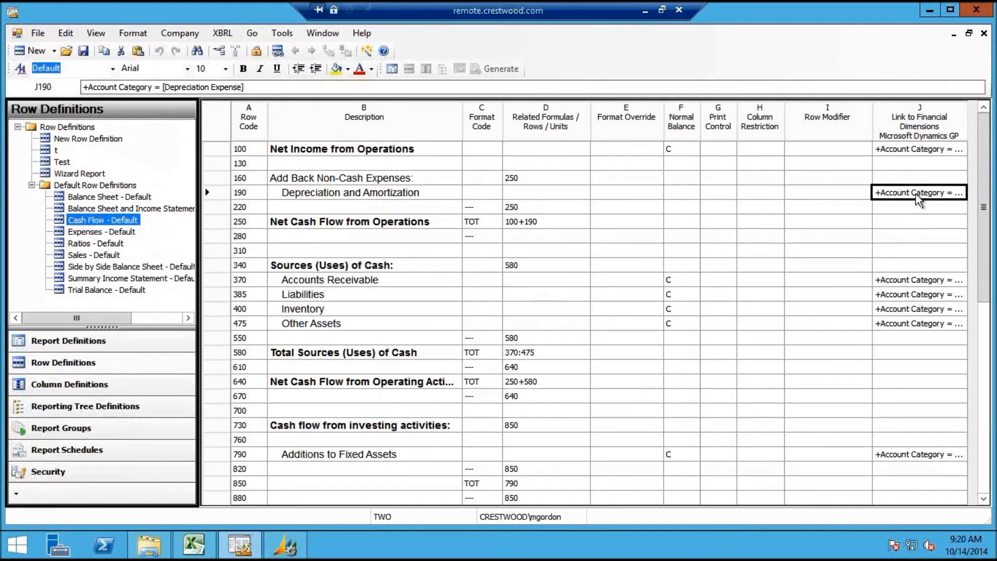
pyautogui.click(916, 197)
pyautogui.click(959, 193)
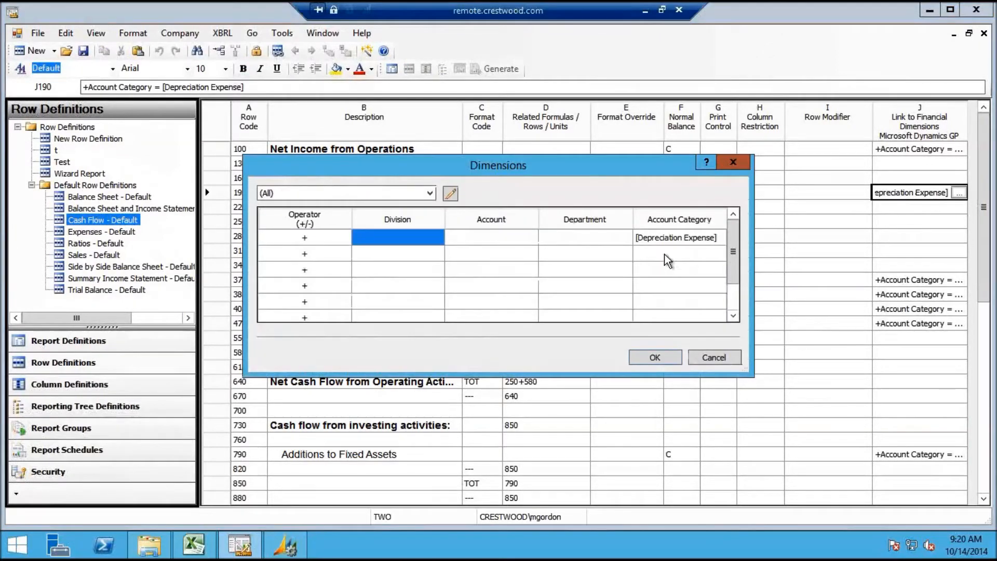
pyautogui.click(683, 242)
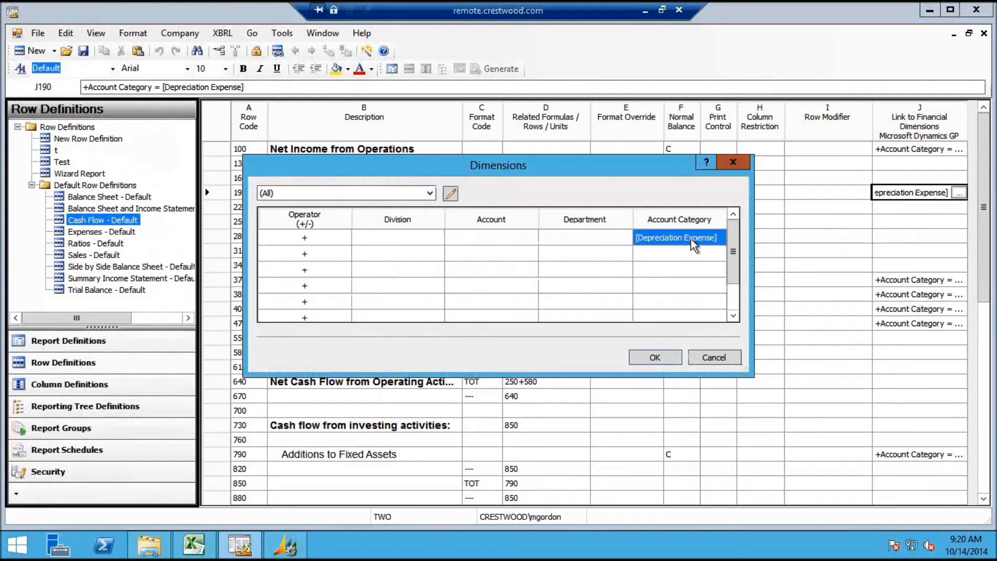
pyautogui.click(730, 360)
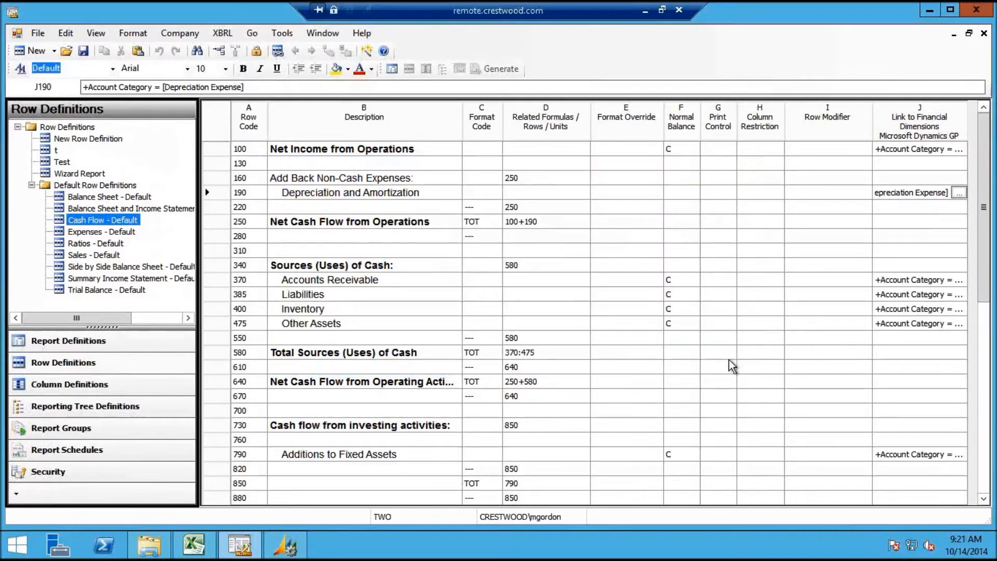
pyautogui.click(912, 207)
pyautogui.click(918, 198)
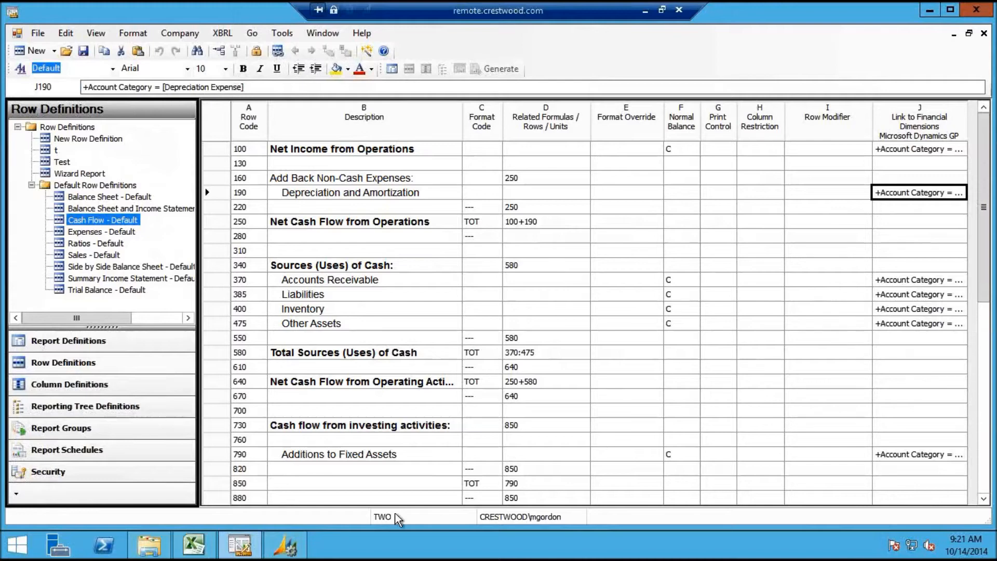
# Review cash rows 1180, 1210 and 1390, then return to the Cash Flow - Default report definition
pyautogui.click(983, 483)
pyautogui.click(426, 441)
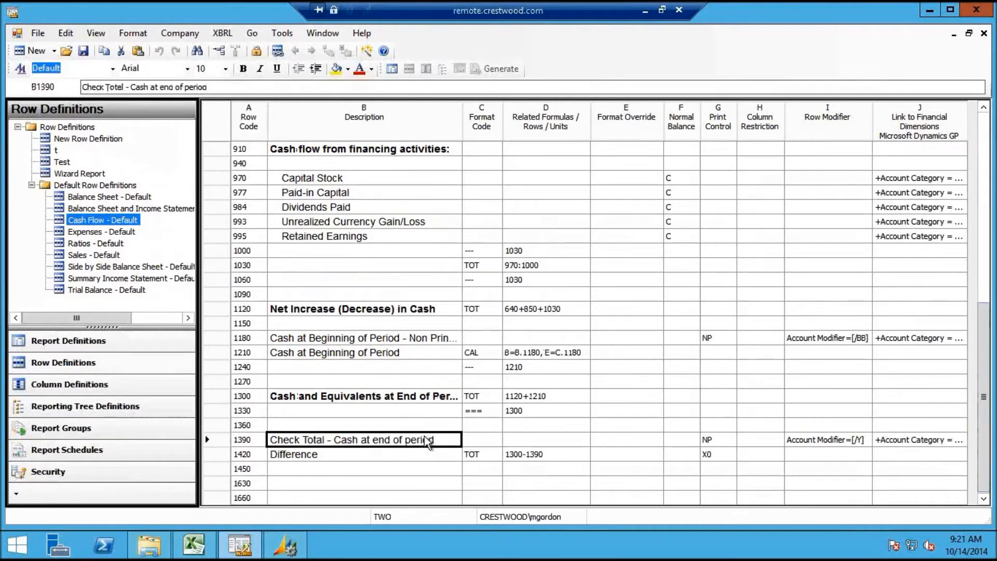
pyautogui.click(792, 338)
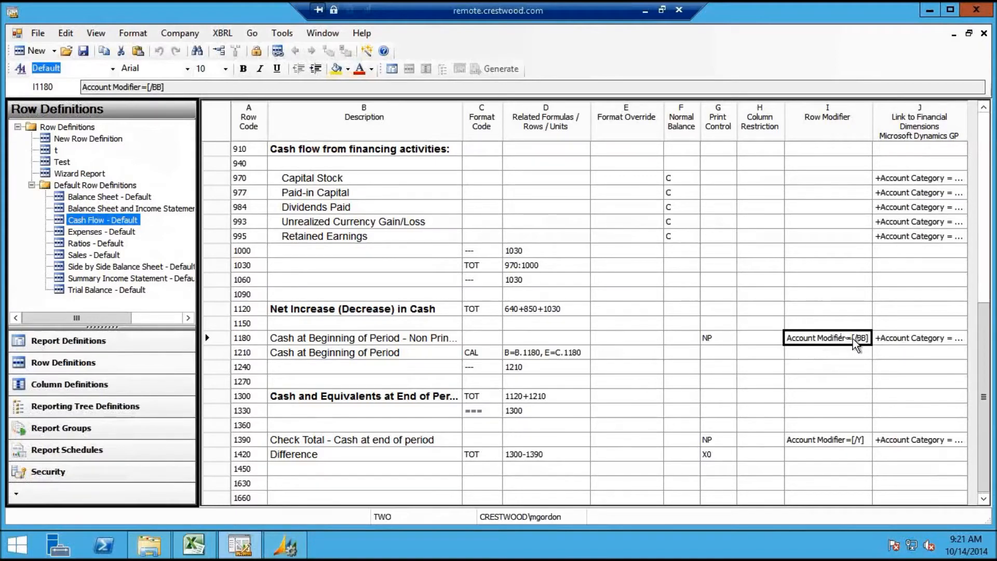
pyautogui.click(852, 441)
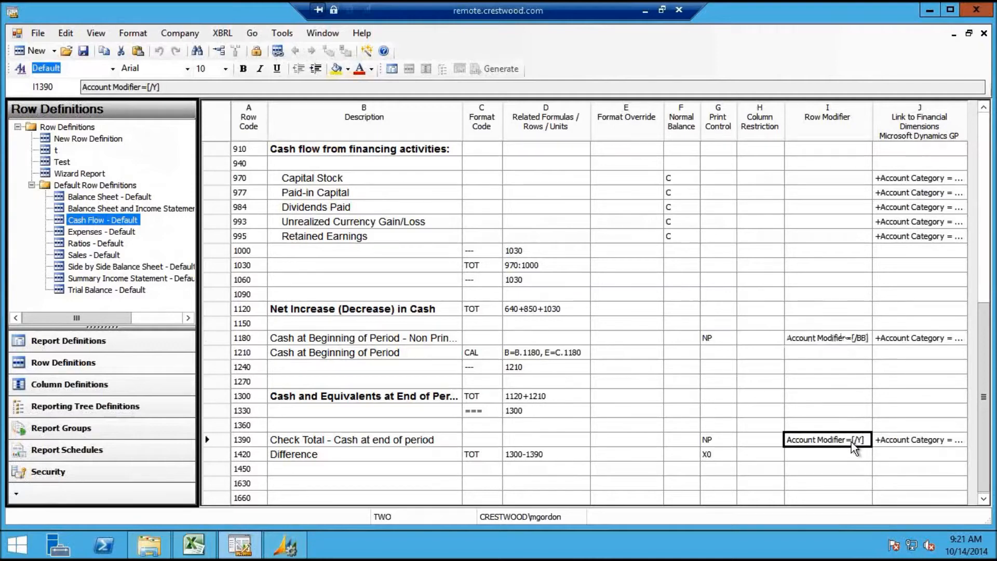
pyautogui.click(717, 340)
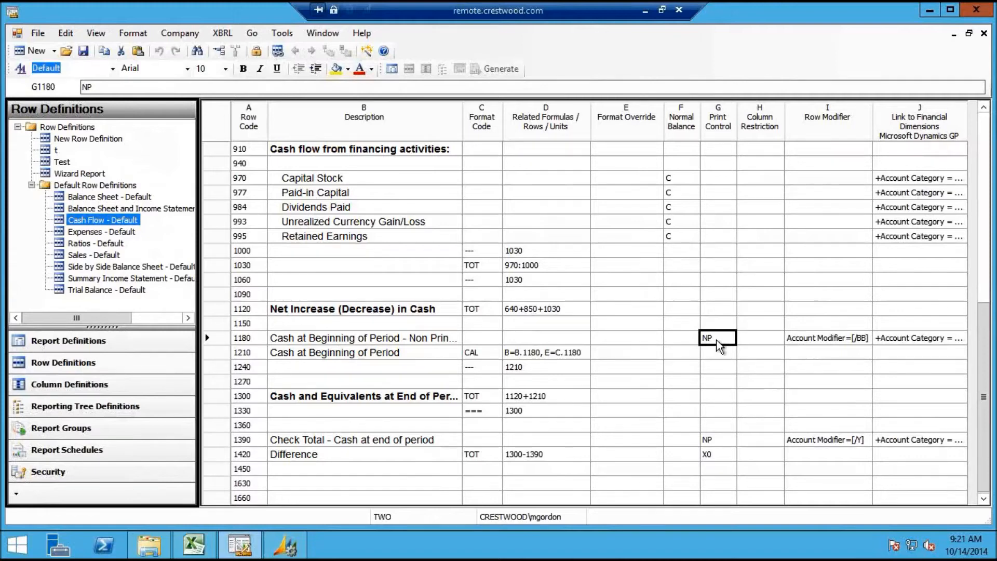
pyautogui.click(560, 356)
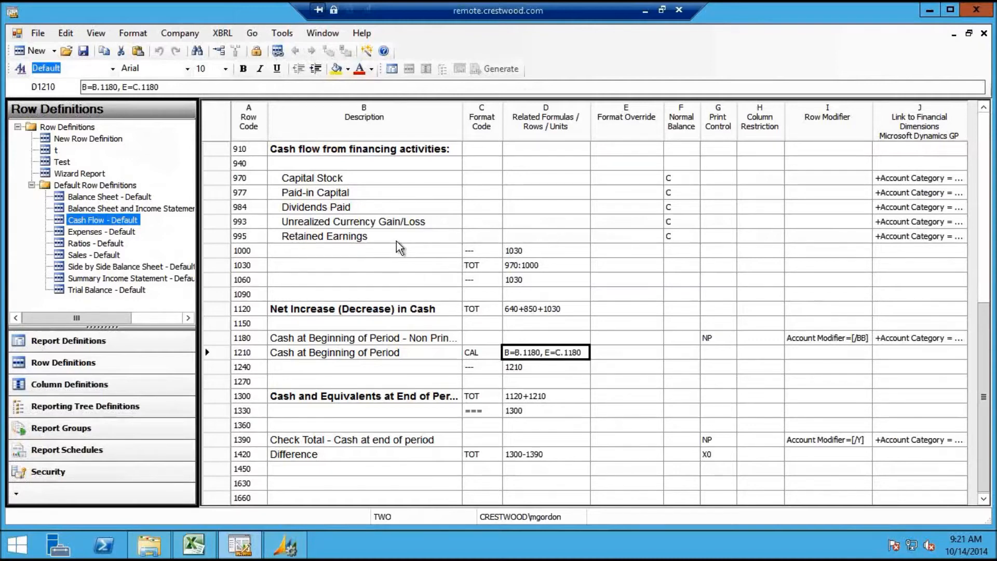
pyautogui.click(326, 36)
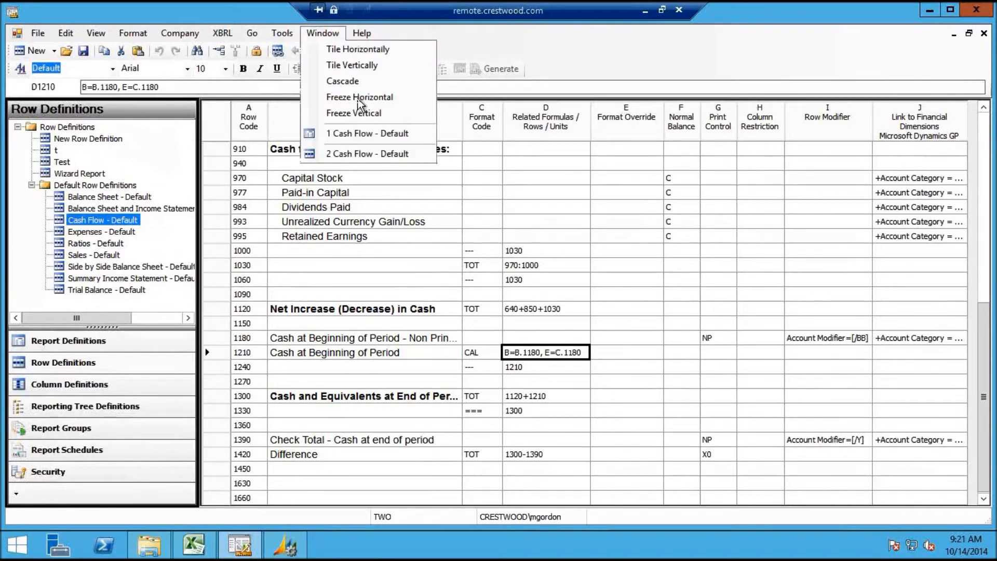
pyautogui.click(361, 133)
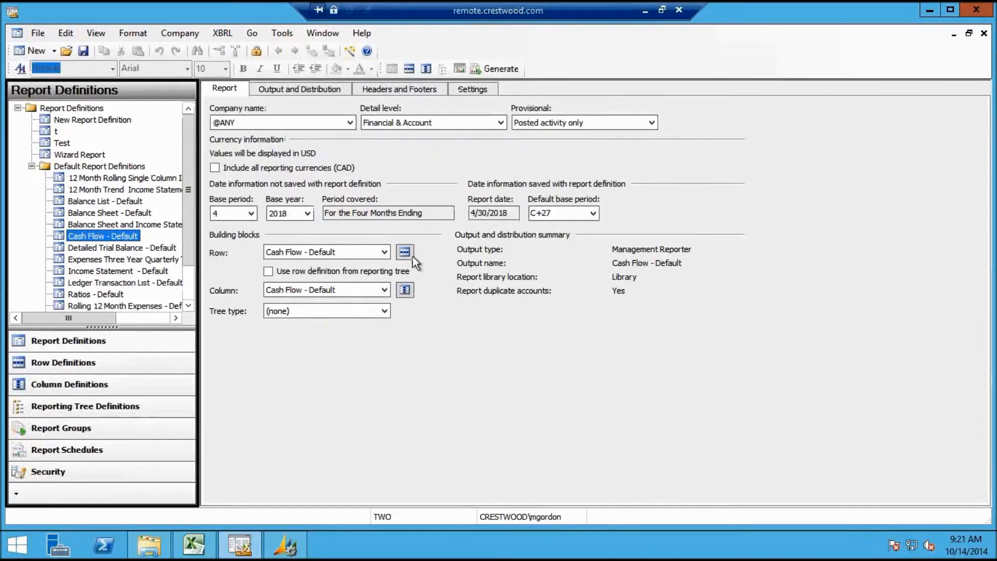
# Open the Cash Flow - Default column definition and check non-print settings on columns C and D
pyautogui.click(408, 291)
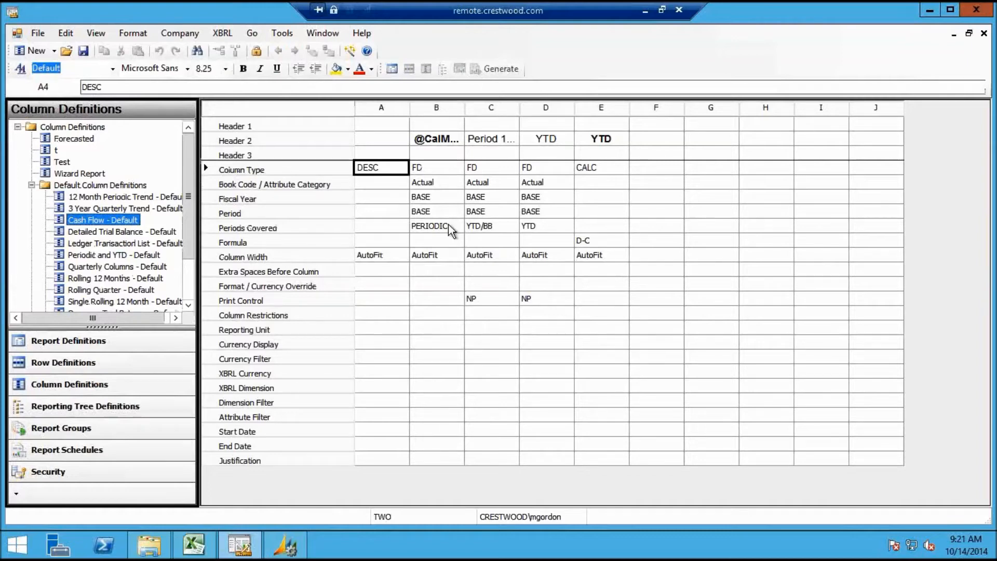
pyautogui.click(495, 304)
pyautogui.click(548, 305)
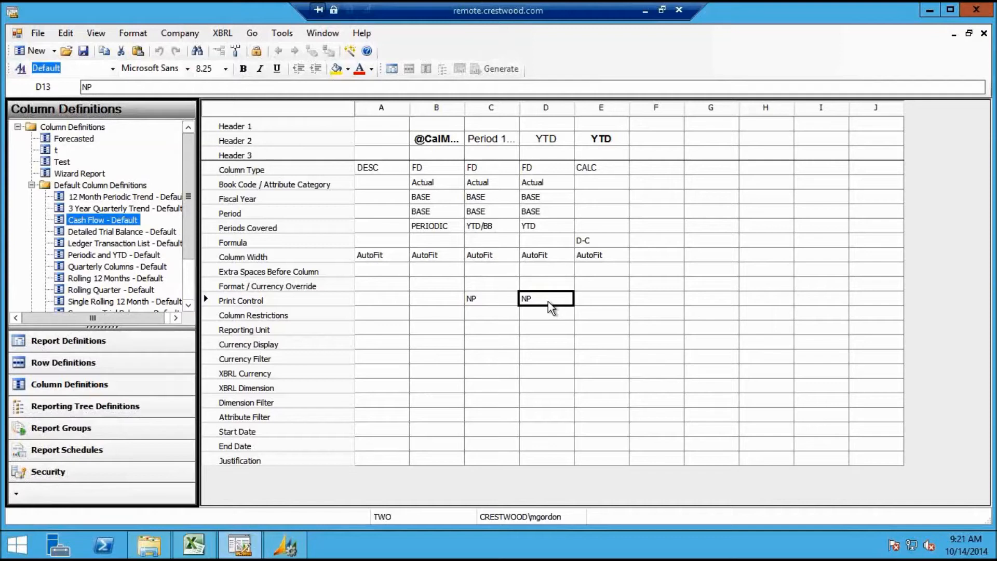
# Review periods covered (B PERIODIC, C YTD/BB, D YTD) and column E's D-C formula
pyautogui.click(496, 228)
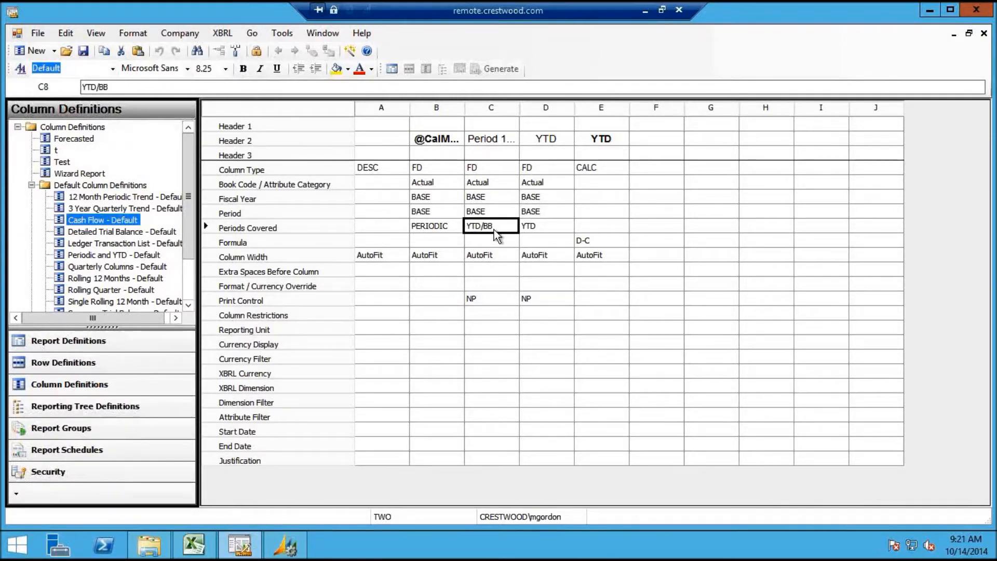
pyautogui.click(549, 230)
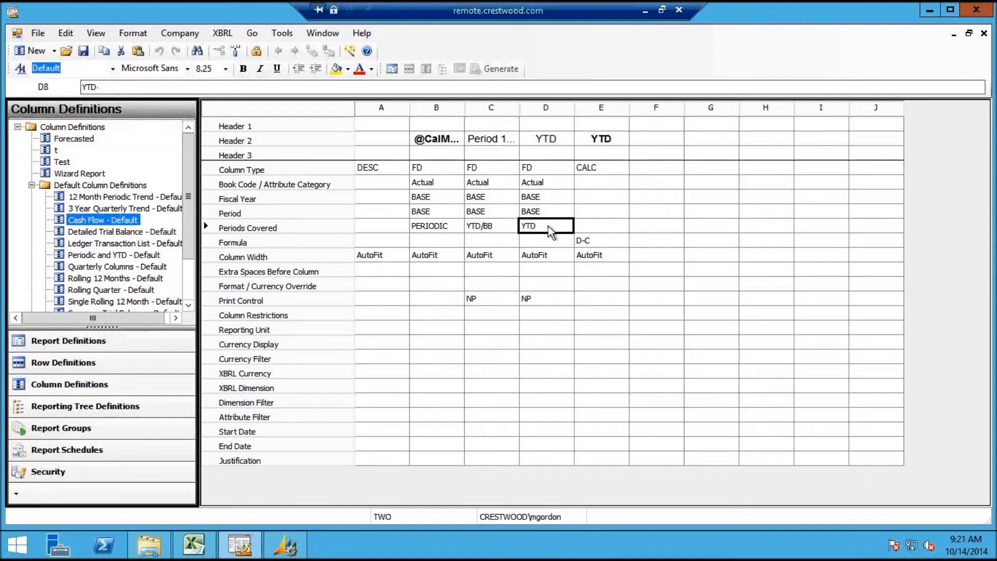
pyautogui.click(474, 229)
pyautogui.click(604, 243)
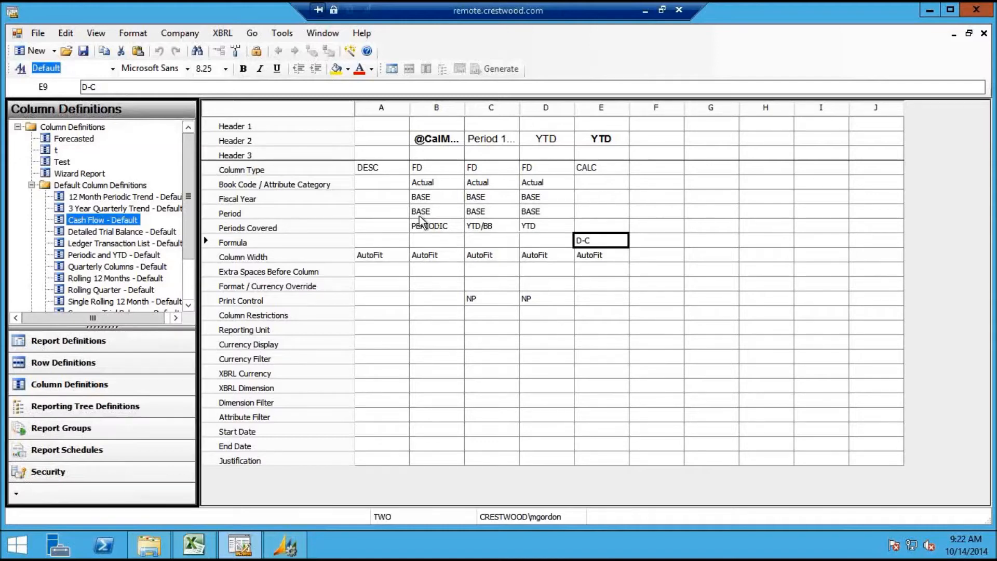
pyautogui.click(426, 227)
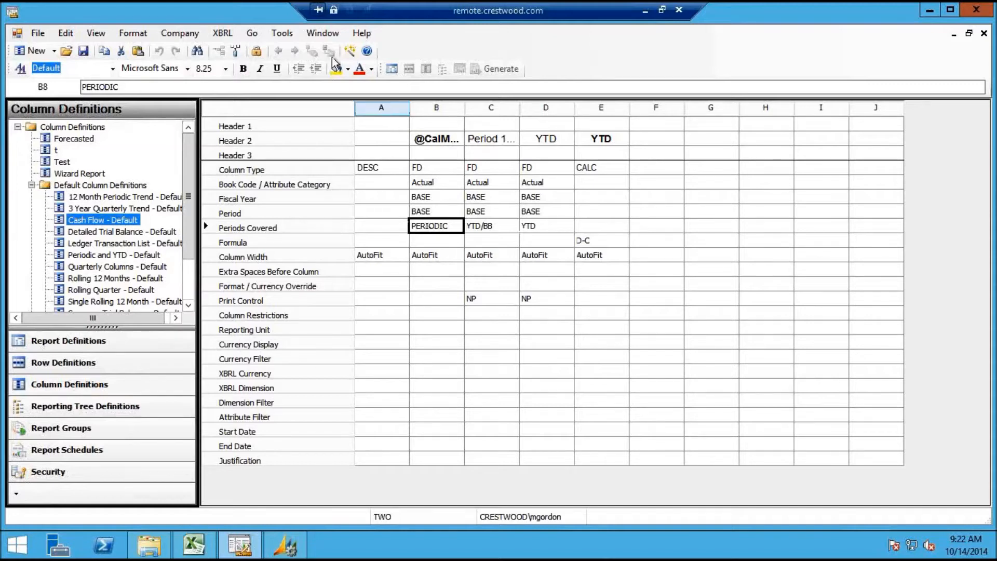
pyautogui.click(324, 35)
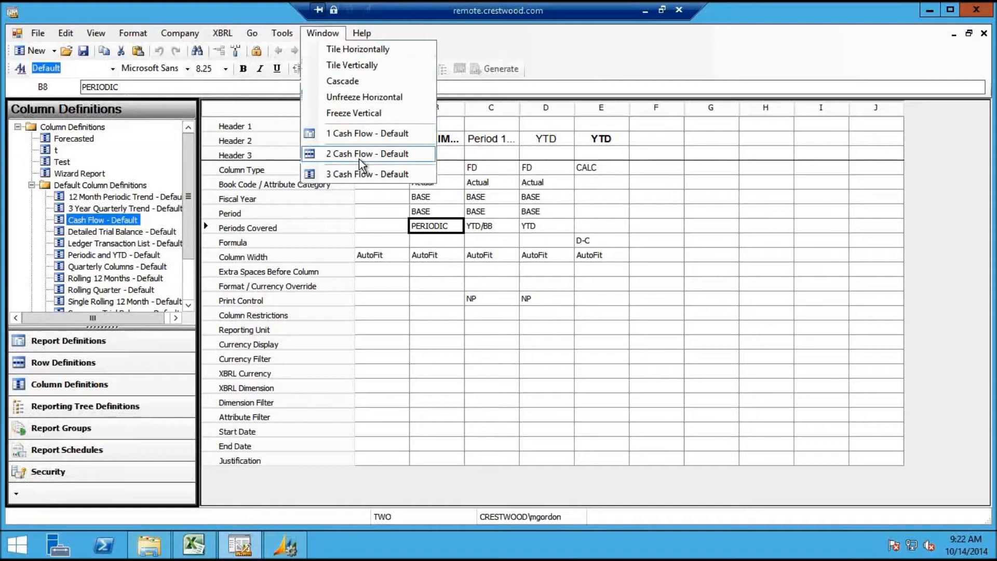
# Switch between the Cash Flow row and column definitions, ending on the row definition
pyautogui.click(362, 175)
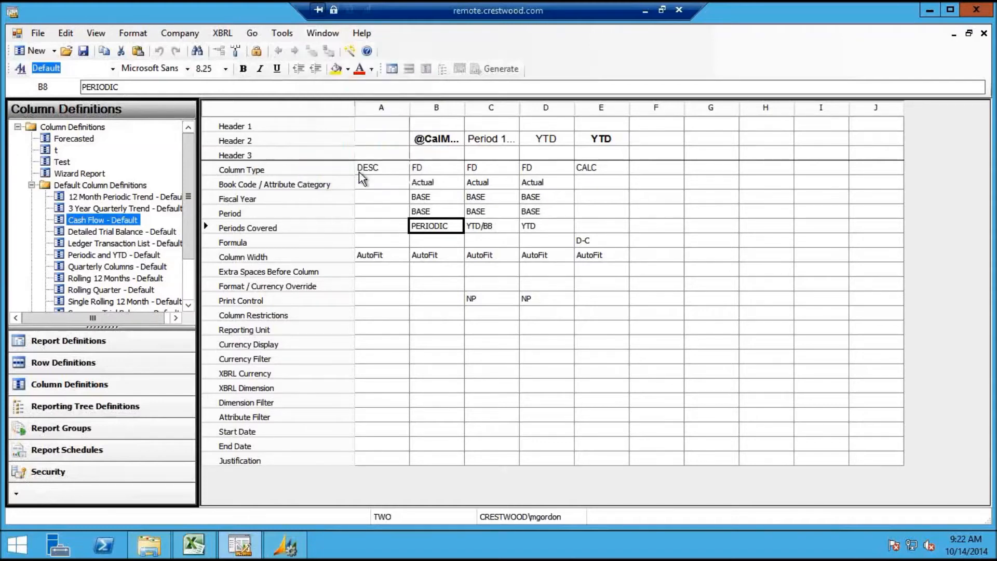
pyautogui.click(322, 34)
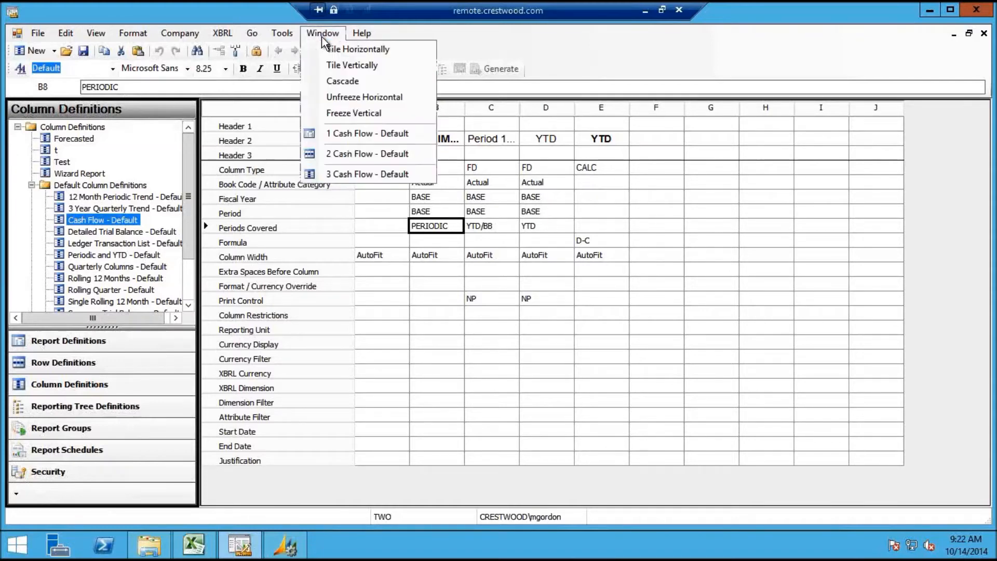
pyautogui.click(355, 155)
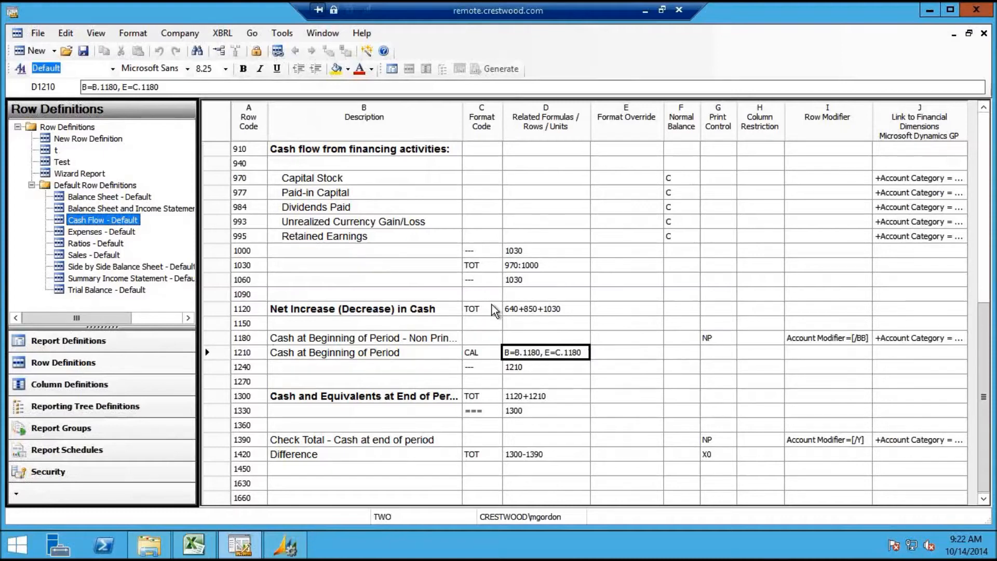
pyautogui.click(323, 34)
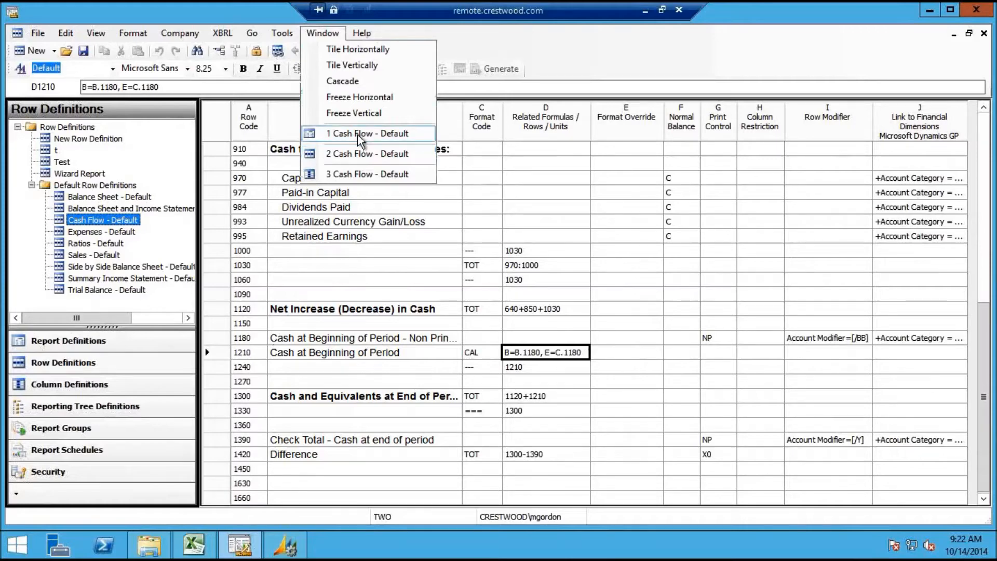
pyautogui.click(360, 174)
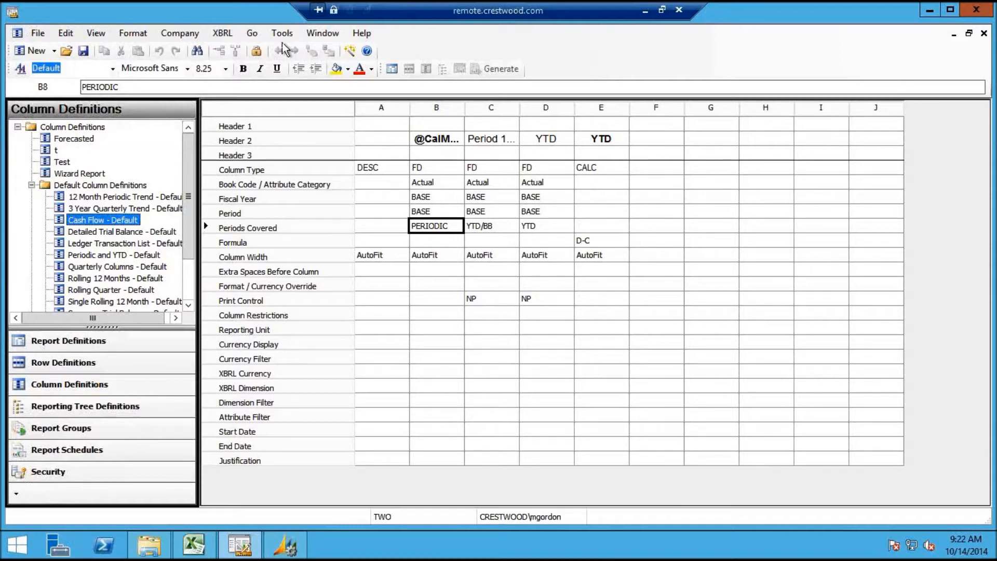
pyautogui.click(315, 44)
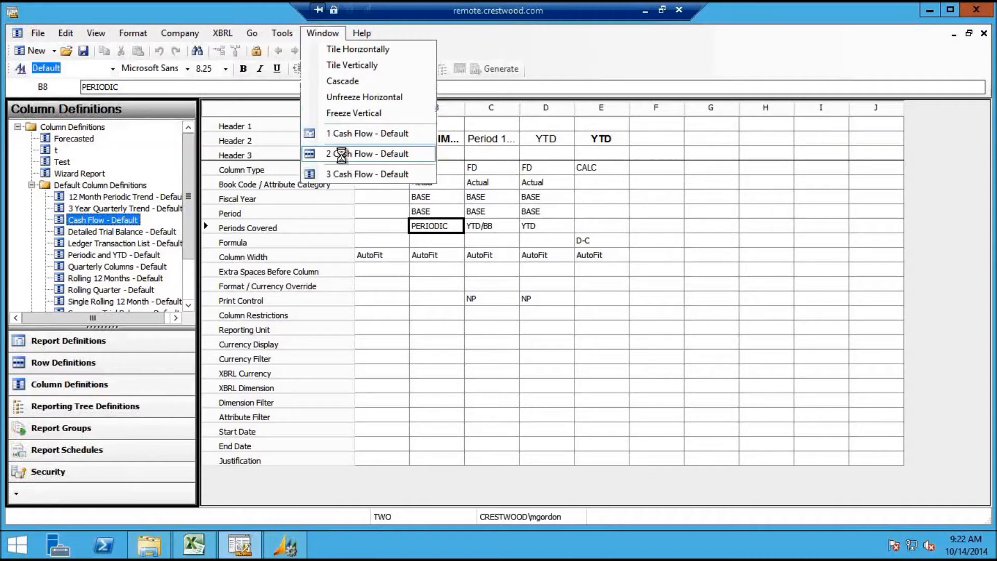
pyautogui.click(343, 158)
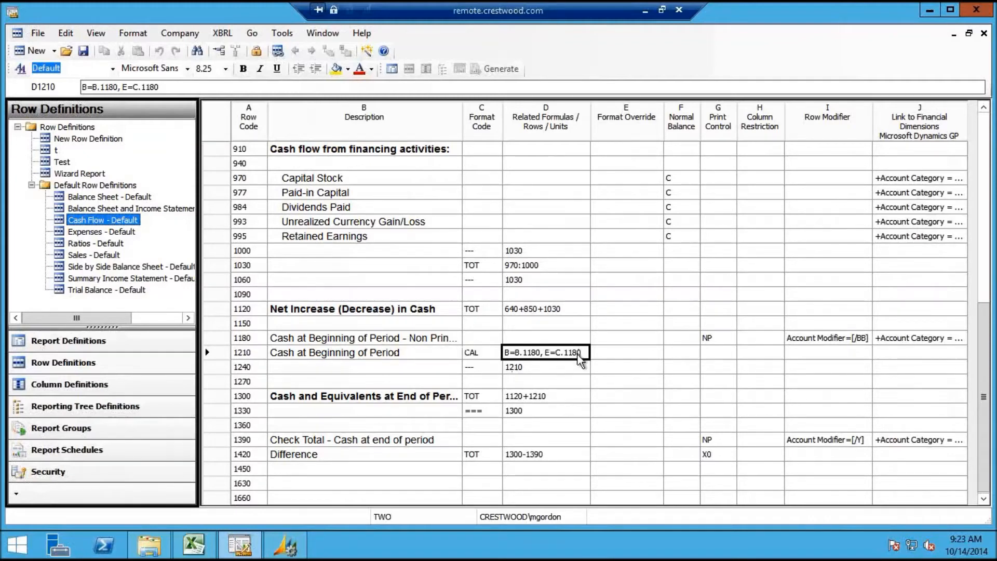
# Check column C's YTD/BB periods covered, then go back to the Cash Flow row definition
pyautogui.click(323, 33)
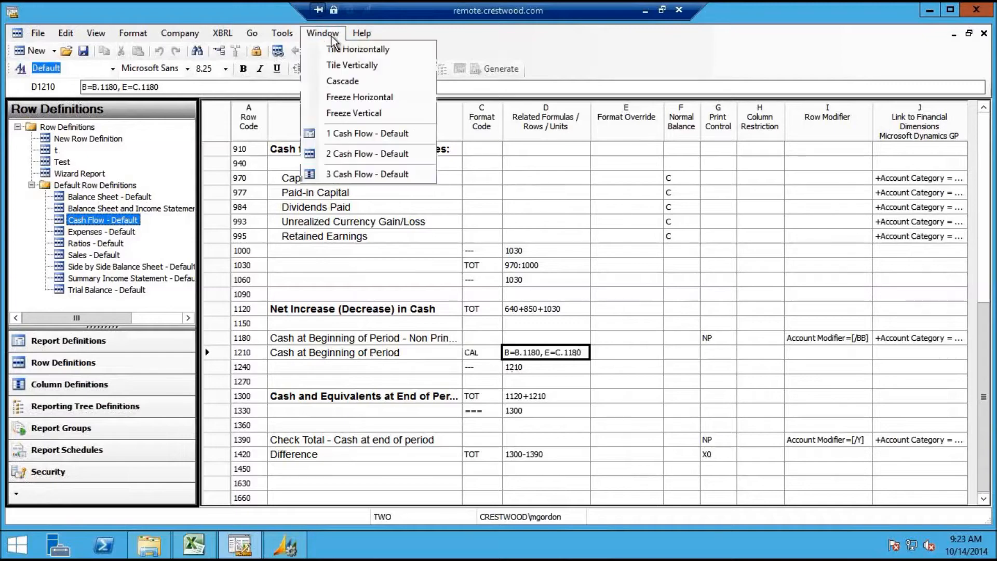
pyautogui.click(369, 174)
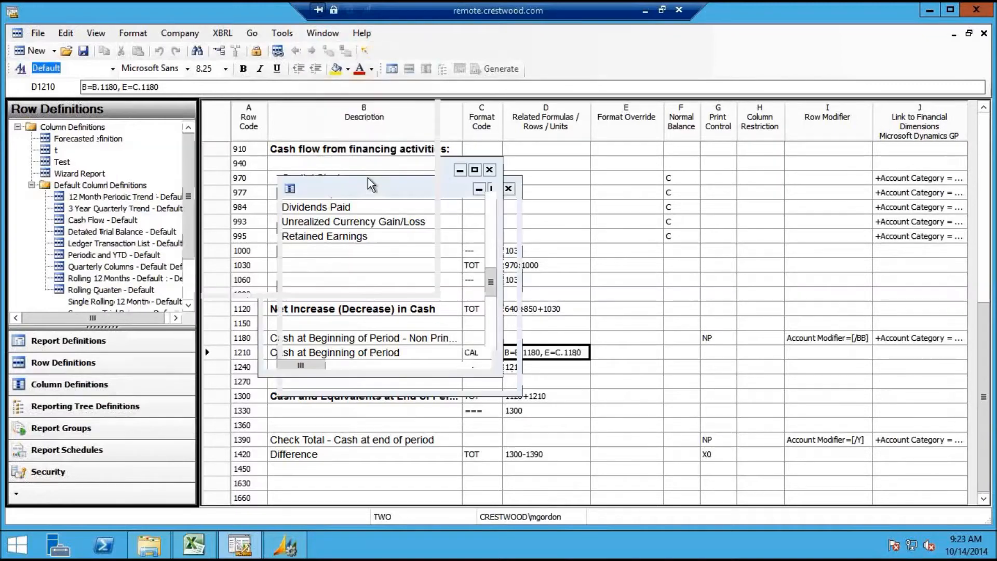
pyautogui.click(497, 229)
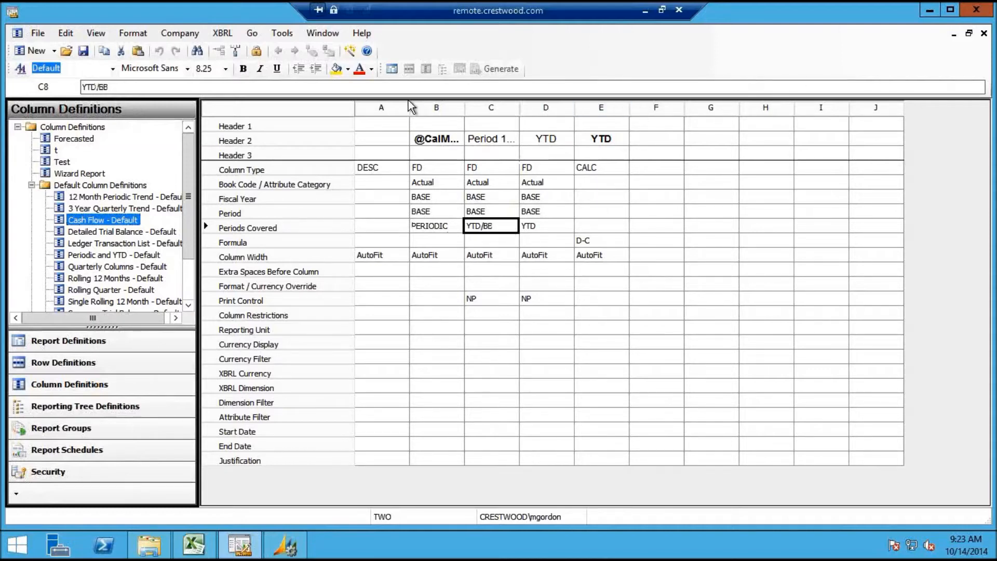
pyautogui.click(319, 34)
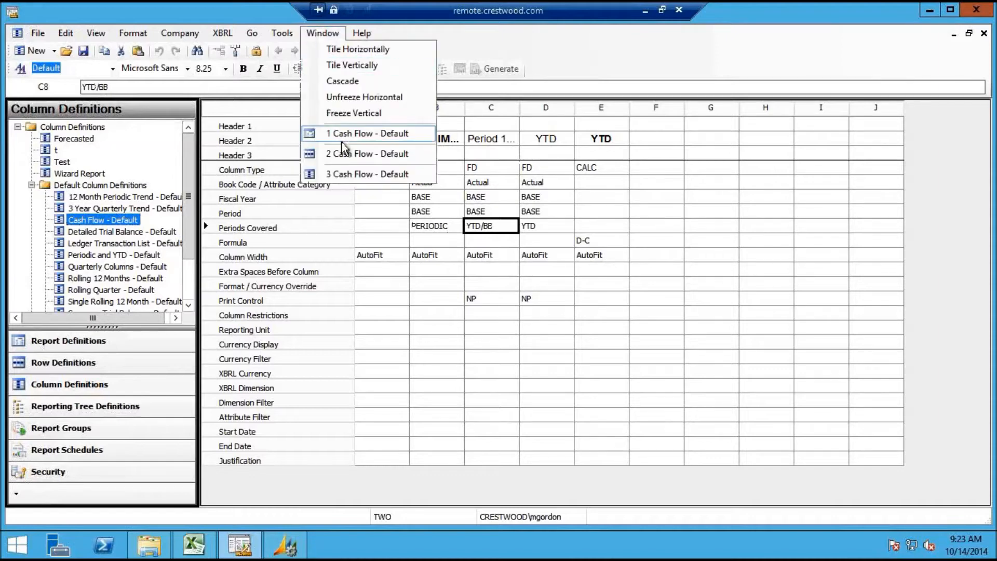
pyautogui.click(363, 153)
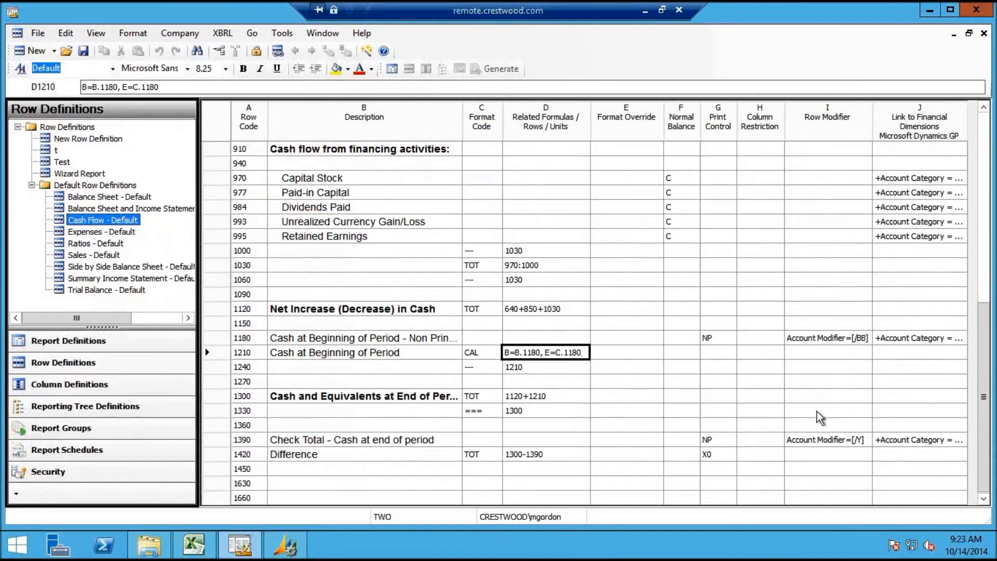
# Inspect row 1210's Cash at Beginning formula, D1420 Difference and row 1390's modifier, then show the report definition
pyautogui.click(617, 352)
pyautogui.click(565, 353)
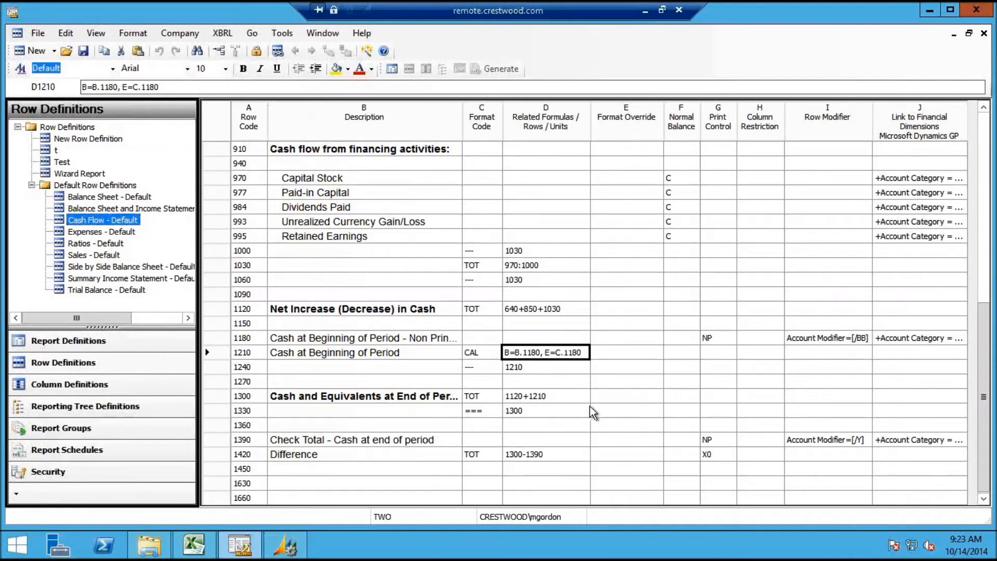
pyautogui.click(554, 458)
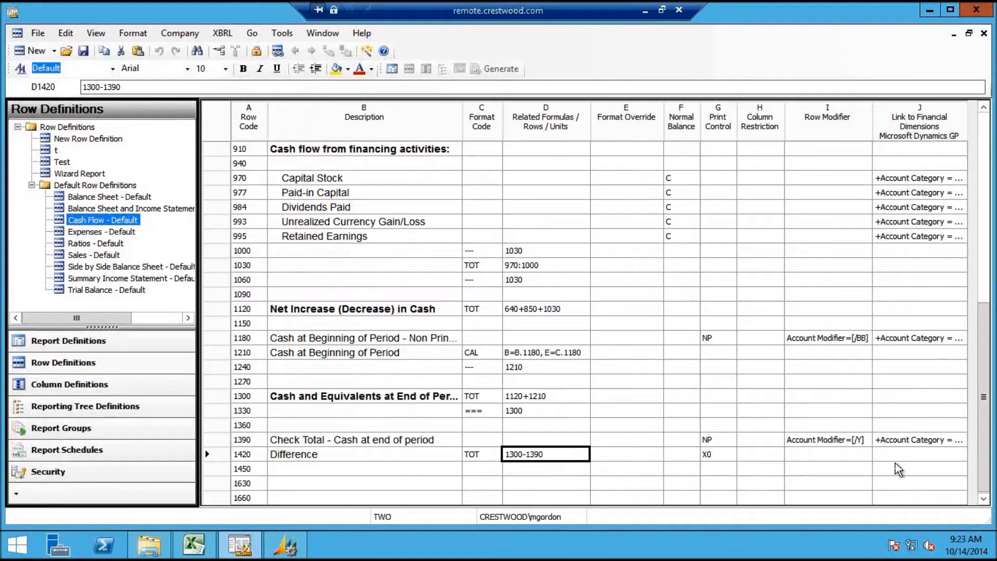
pyautogui.click(798, 441)
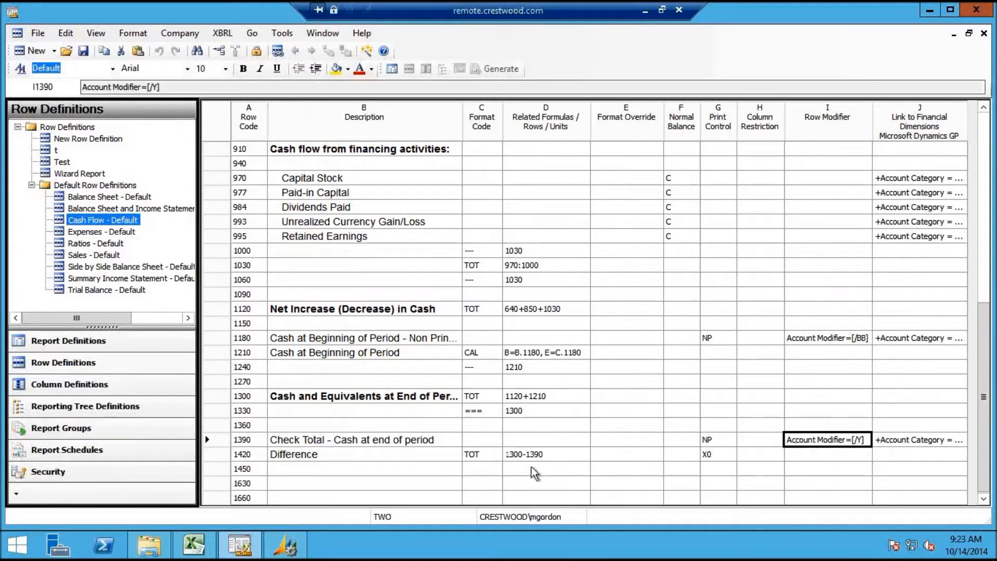
pyautogui.click(537, 458)
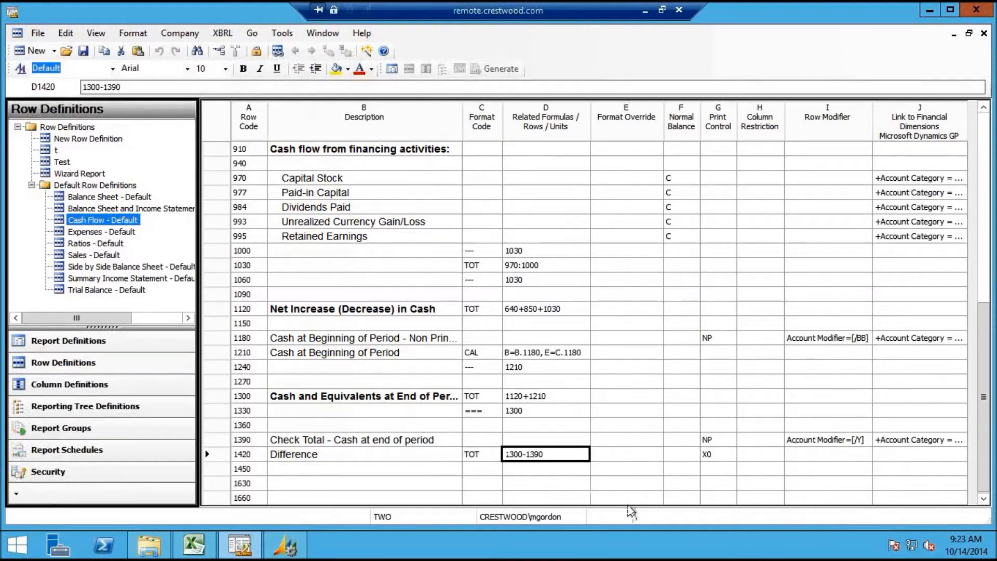
pyautogui.click(533, 357)
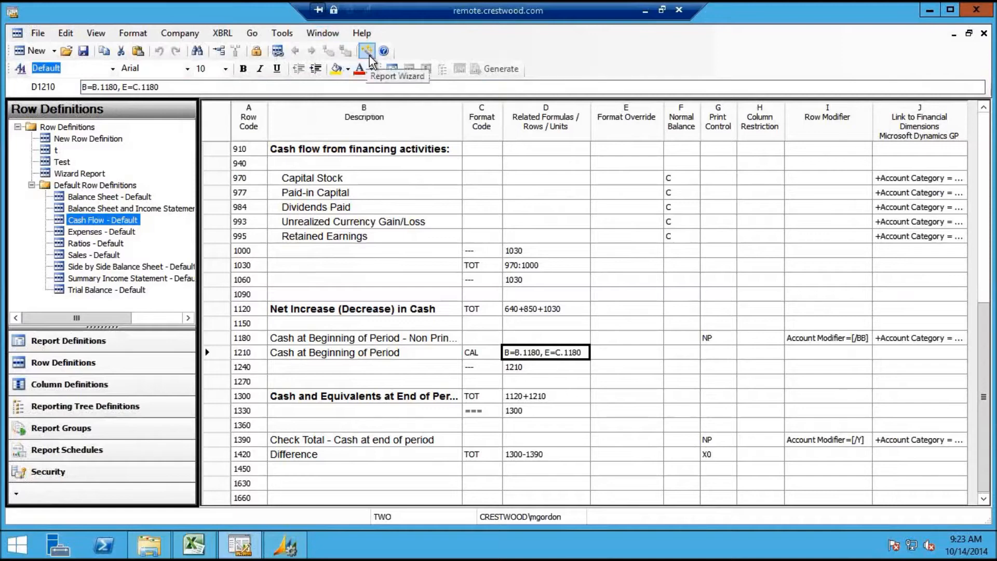
pyautogui.click(323, 33)
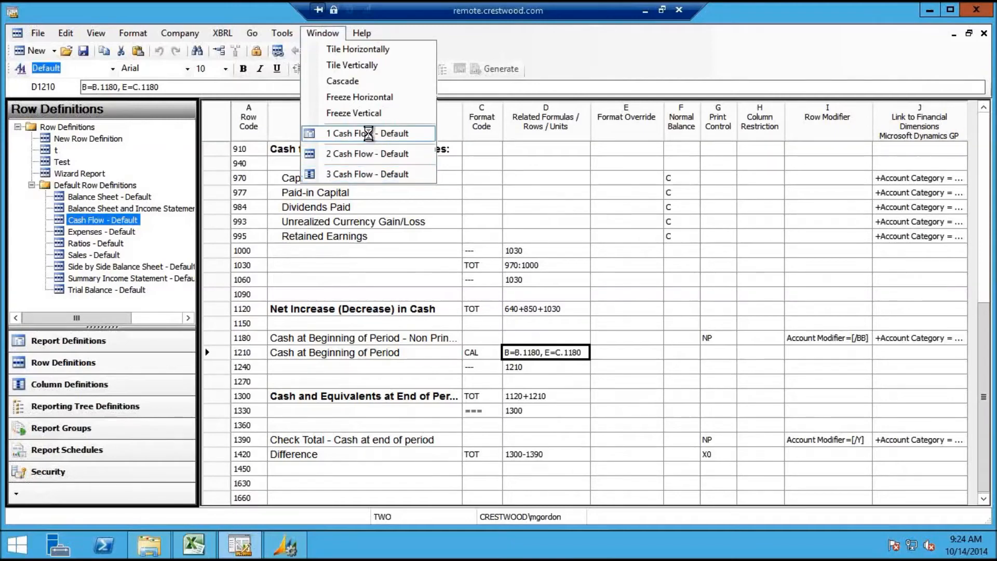
pyautogui.click(366, 134)
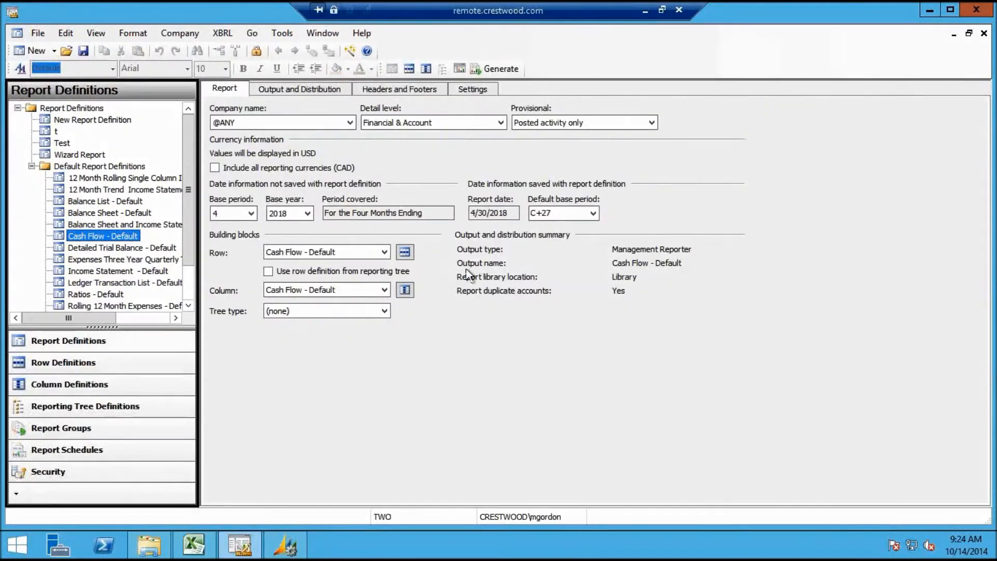
# Set the Cash Flow report's calculation priority to rows before columns
pyautogui.click(485, 91)
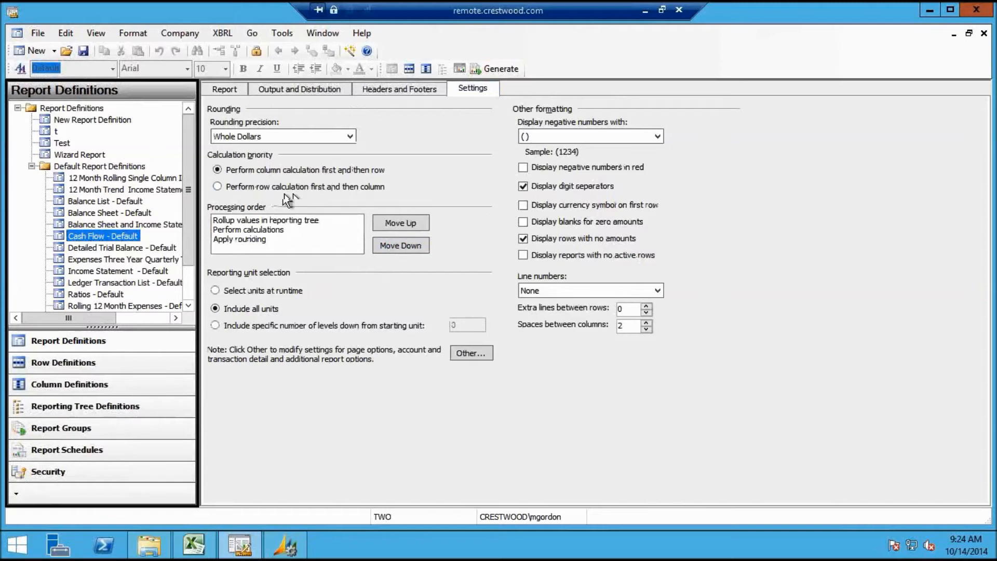
pyautogui.click(218, 187)
pyautogui.click(130, 213)
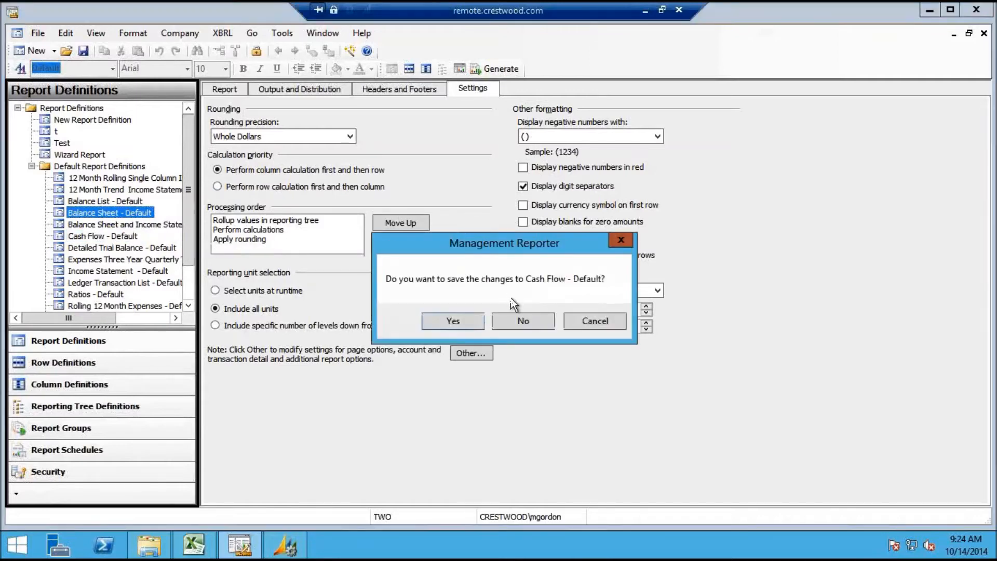
pyautogui.click(592, 322)
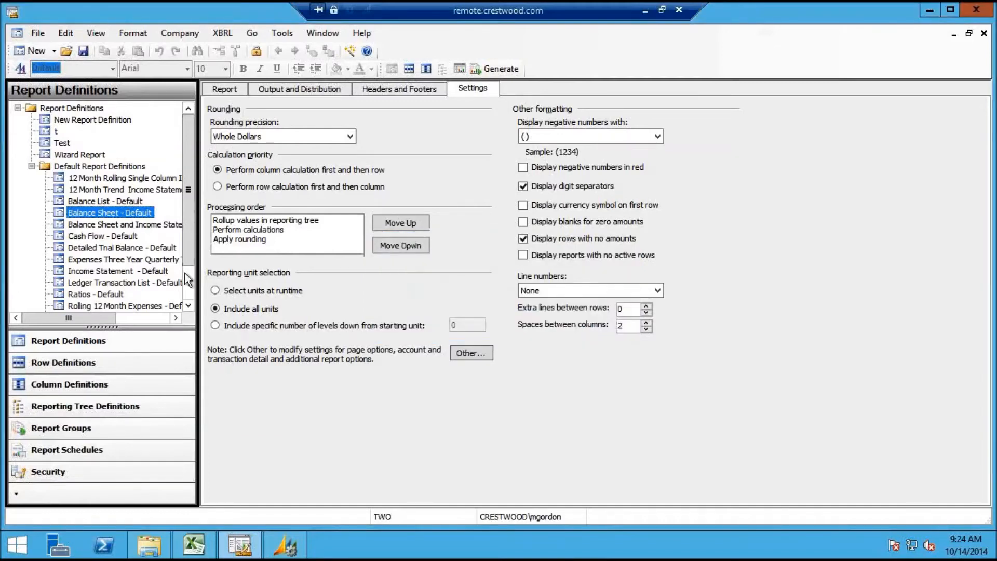
# Save the Cash Flow report, compare Balance Sheet - Default settings, and reopen Cash Flow - Default
pyautogui.click(128, 391)
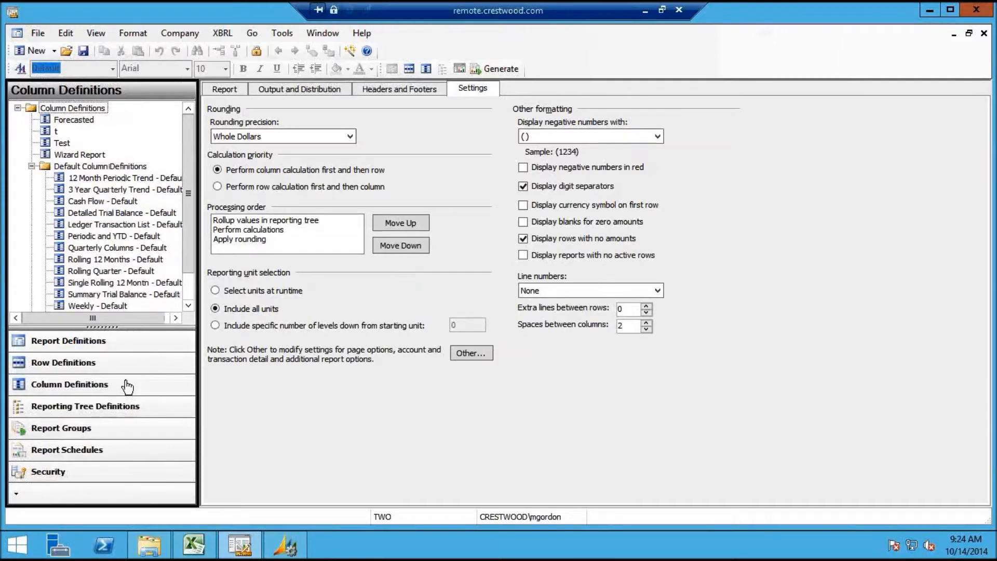
pyautogui.click(120, 347)
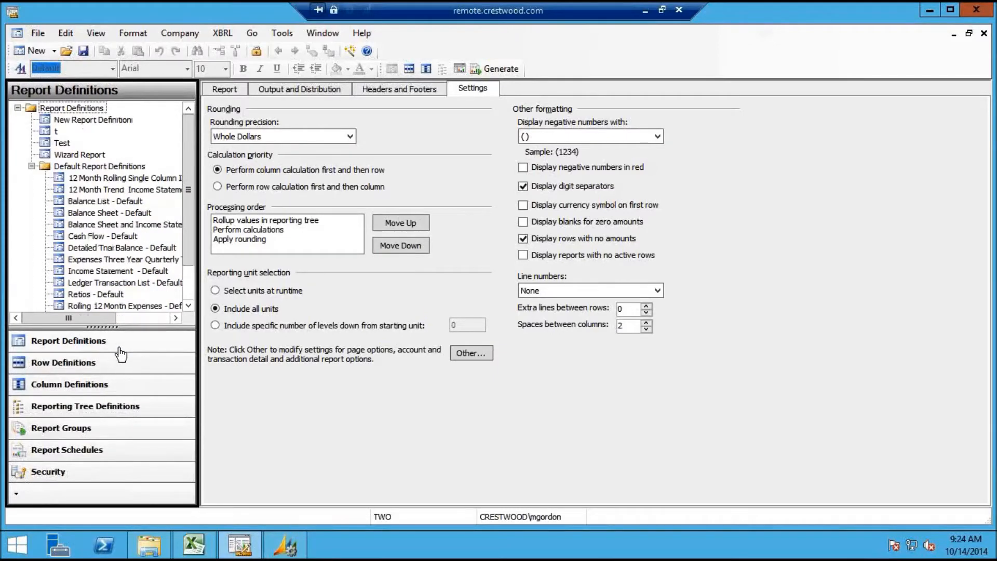
pyautogui.click(124, 212)
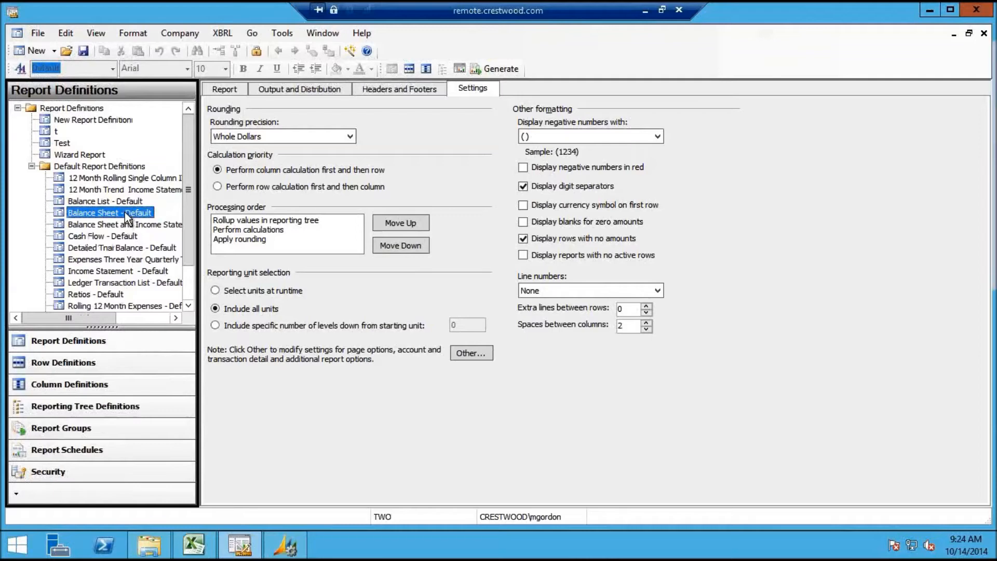
pyautogui.click(466, 317)
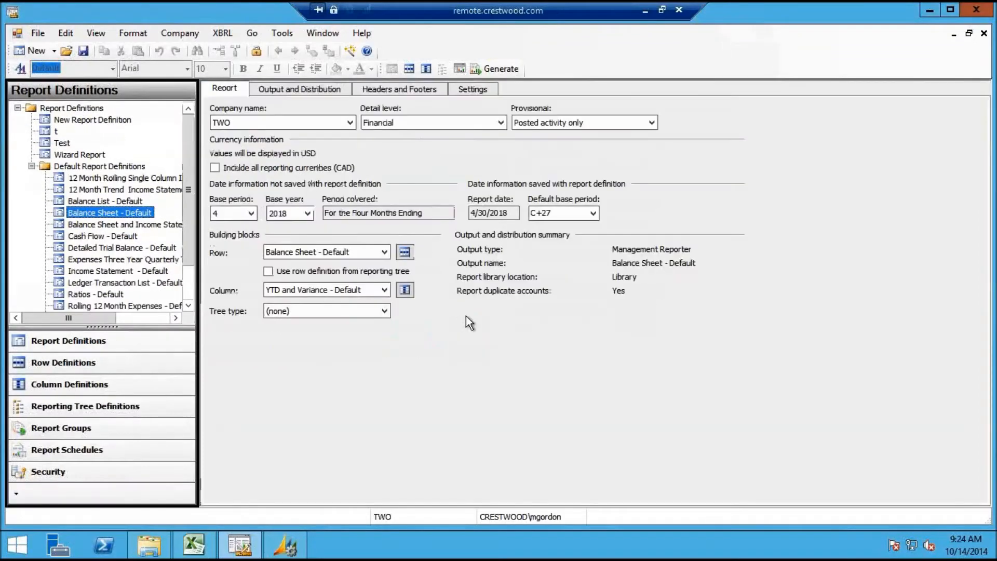
pyautogui.click(470, 89)
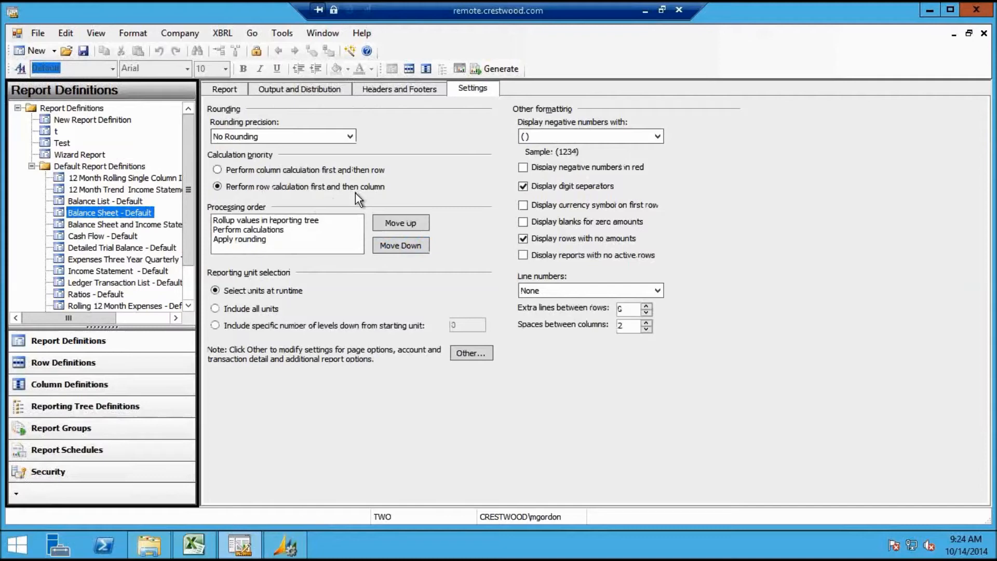
pyautogui.doubleClick(127, 236)
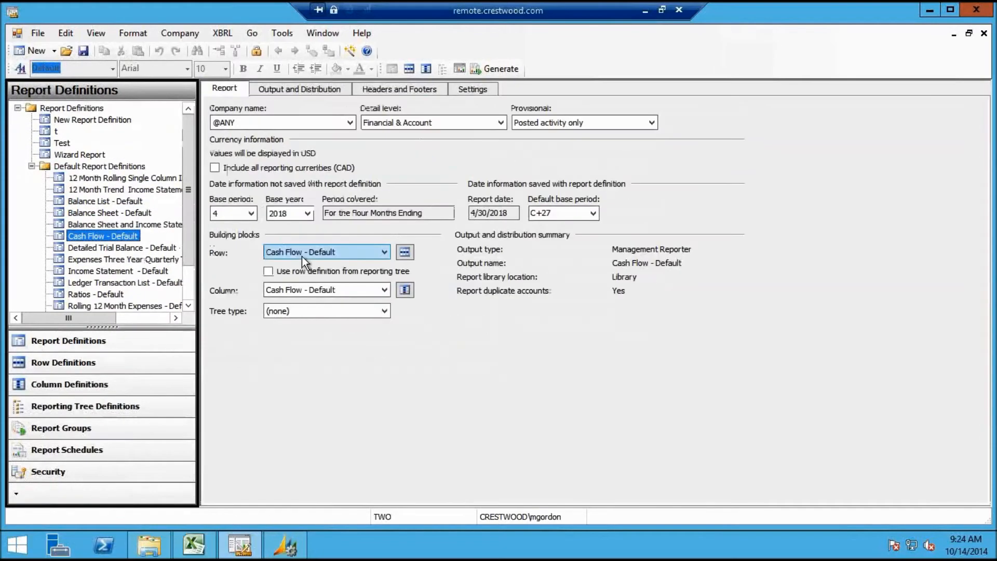
# Touch up the row 1210 formula in the Cash Flow row definition, removing a stray comma
pyautogui.click(465, 87)
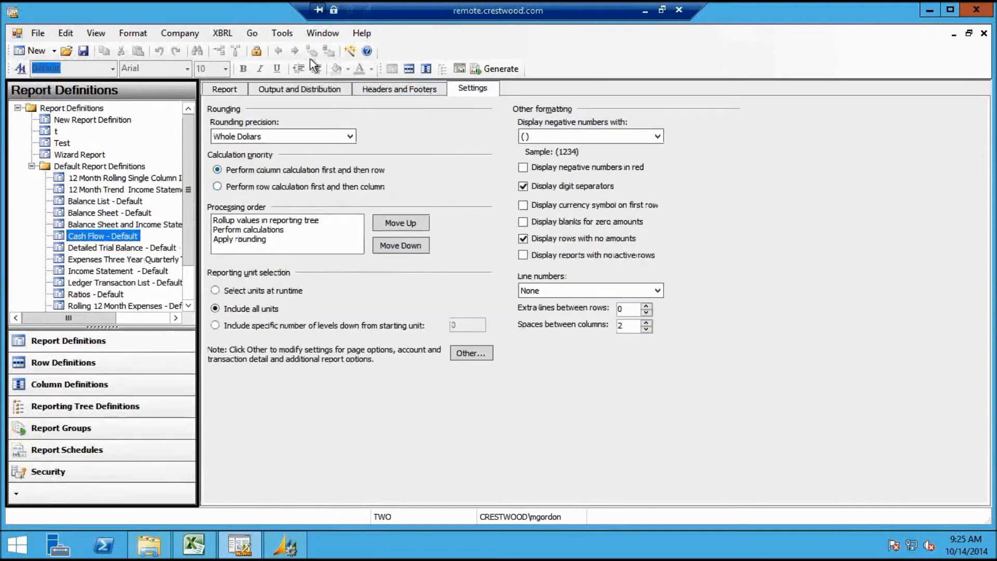
pyautogui.click(314, 34)
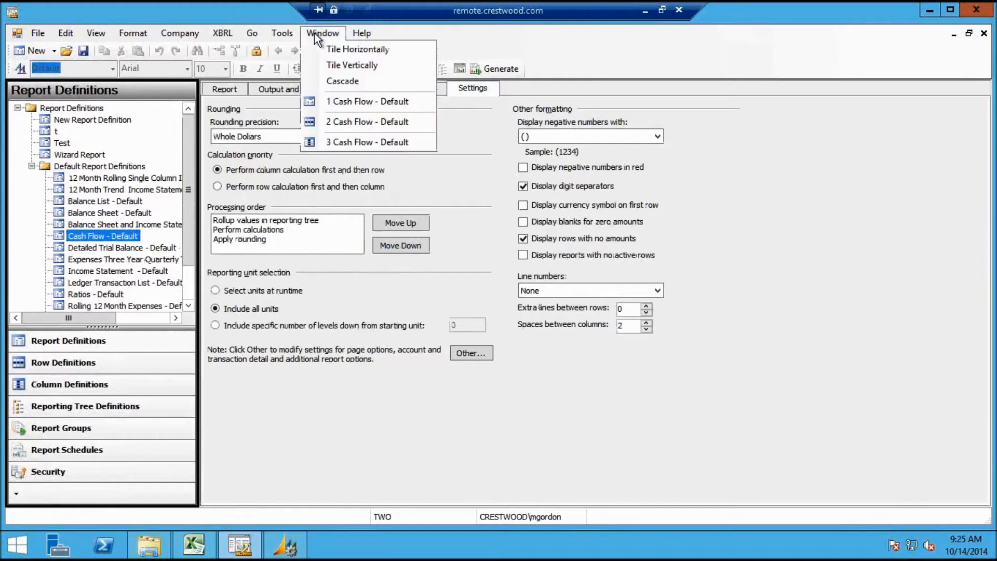
pyautogui.click(336, 122)
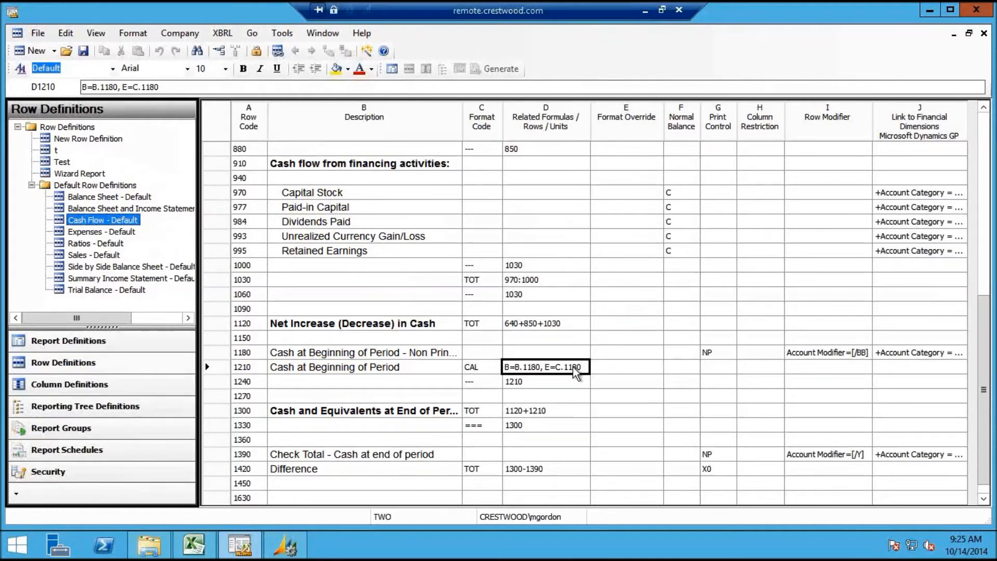
pyautogui.write(',')
pyautogui.press('BackSpace')
pyautogui.click(522, 369)
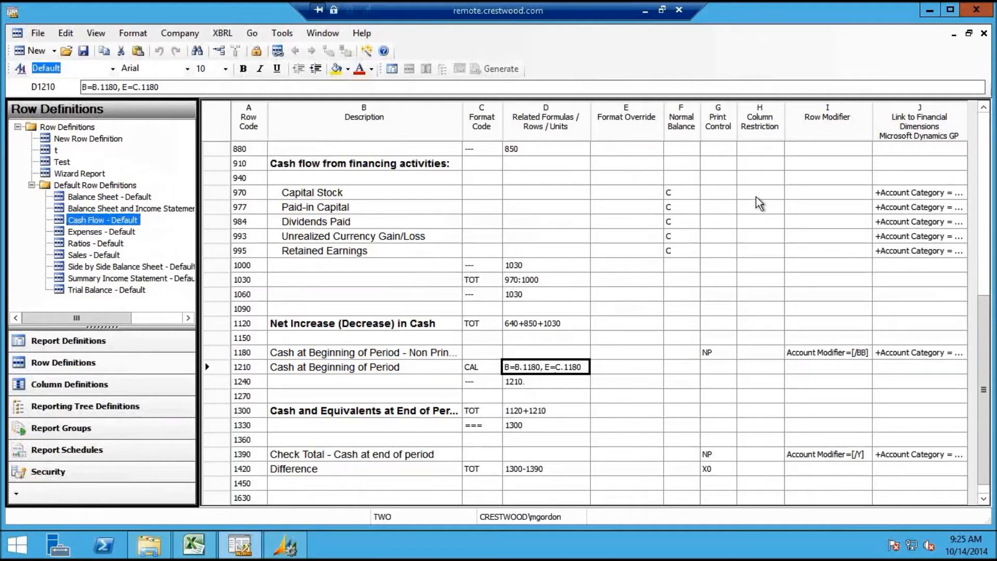
# Close the Cash Flow row and column definitions and minimize the remote session
pyautogui.click(983, 33)
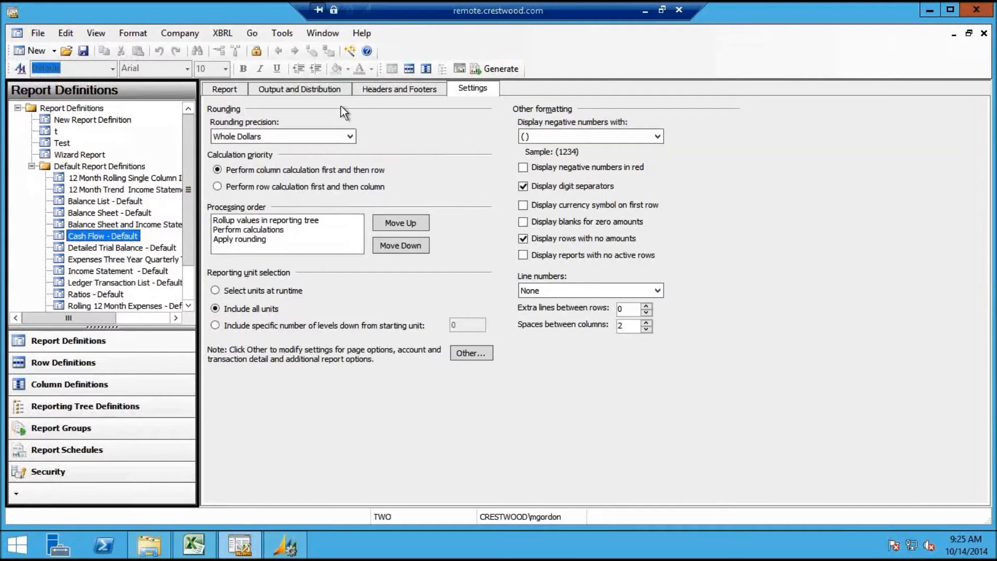
pyautogui.click(318, 34)
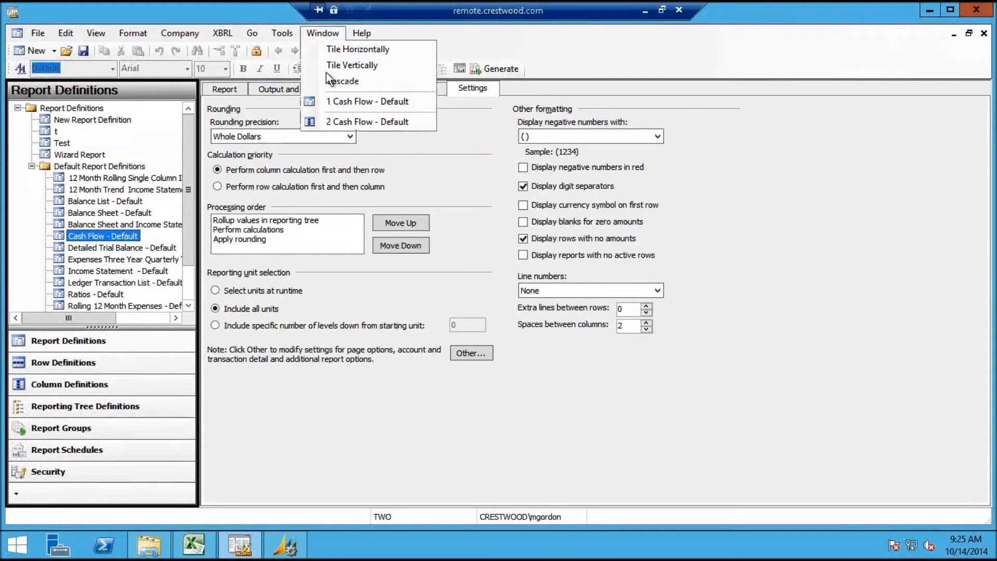
pyautogui.click(334, 121)
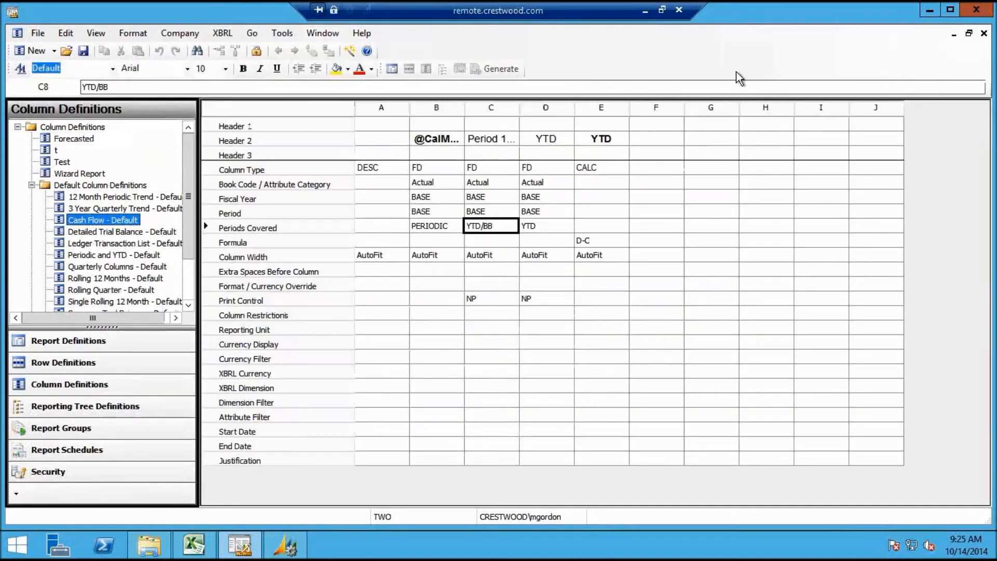
pyautogui.click(983, 33)
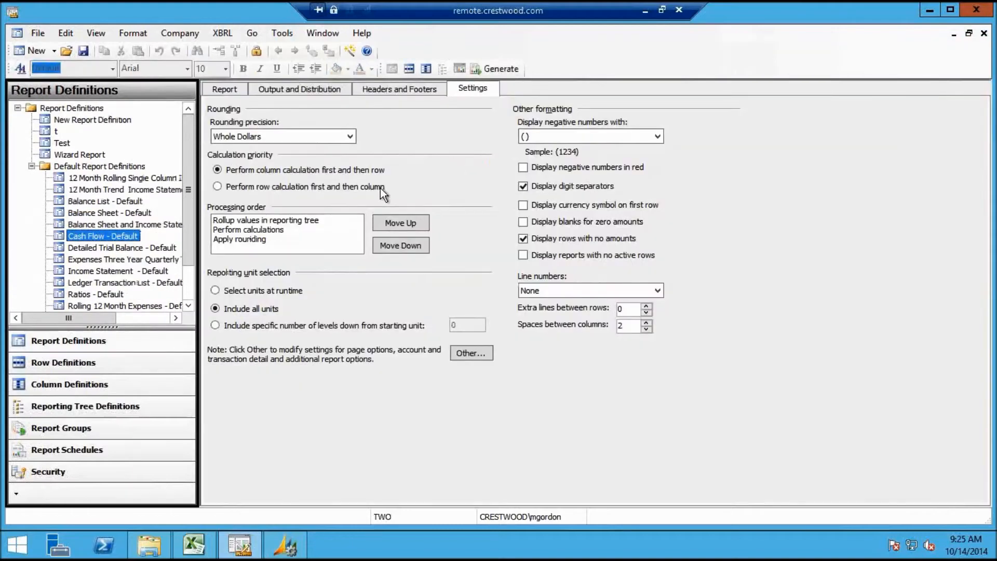
pyautogui.click(645, 9)
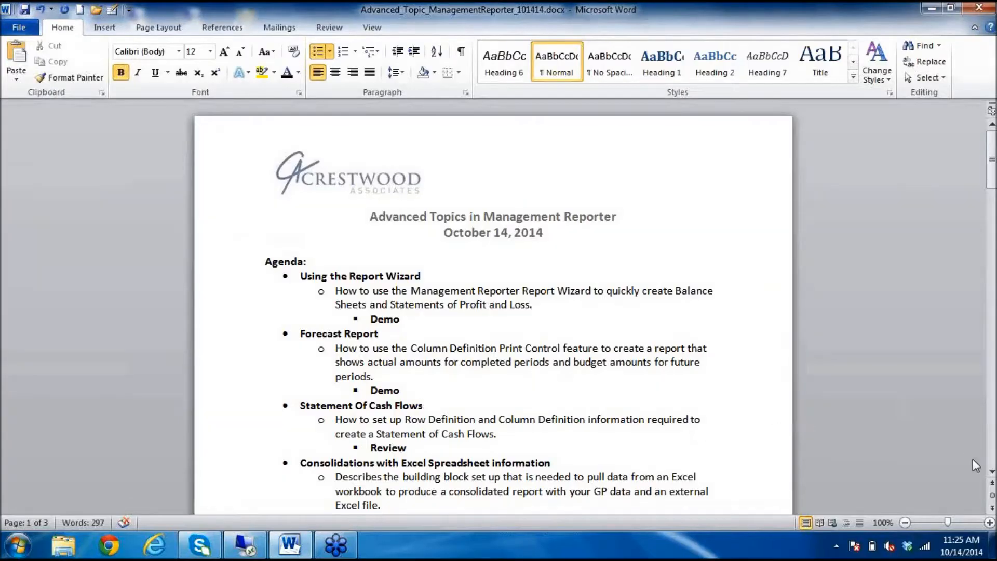
# Scroll the Word agenda to the Generating Reports section and return to Report Designer
pyautogui.click(992, 471)
pyautogui.scroll(-6, 991, 472)
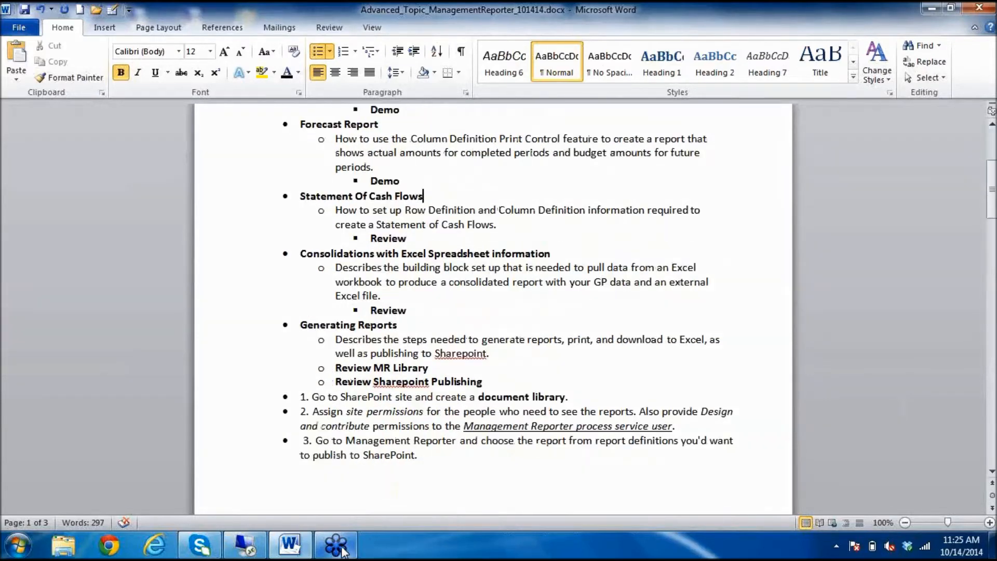
pyautogui.click(246, 545)
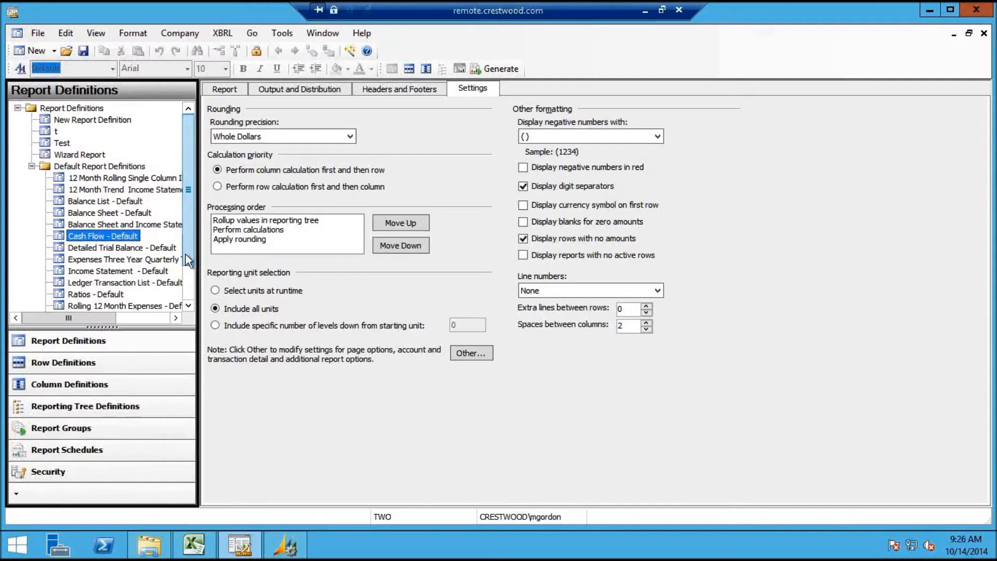
# Open the row definition behind the Income Statement - Default report
pyautogui.scroll(-1, 188, 260)
pyautogui.click(104, 248)
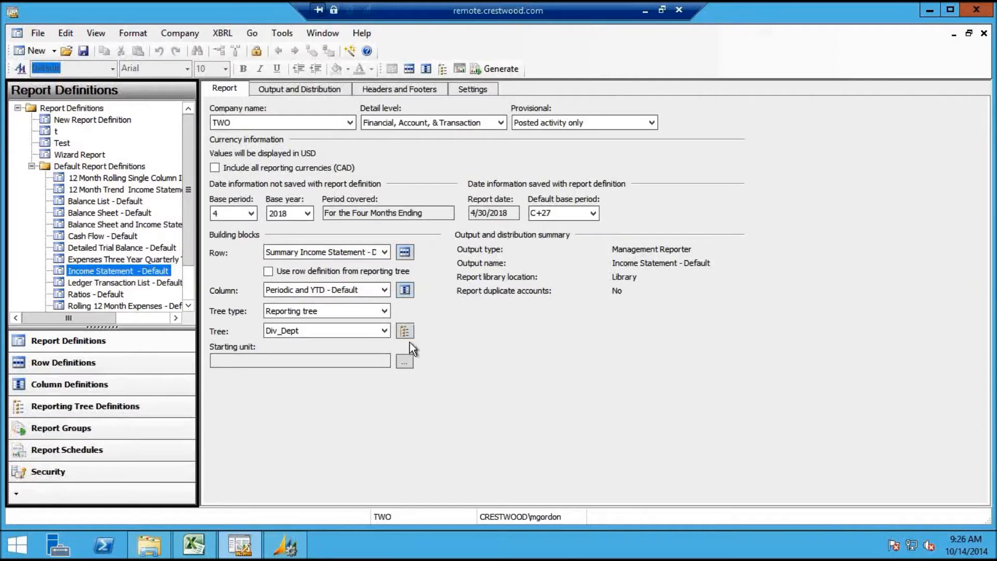
pyautogui.click(406, 255)
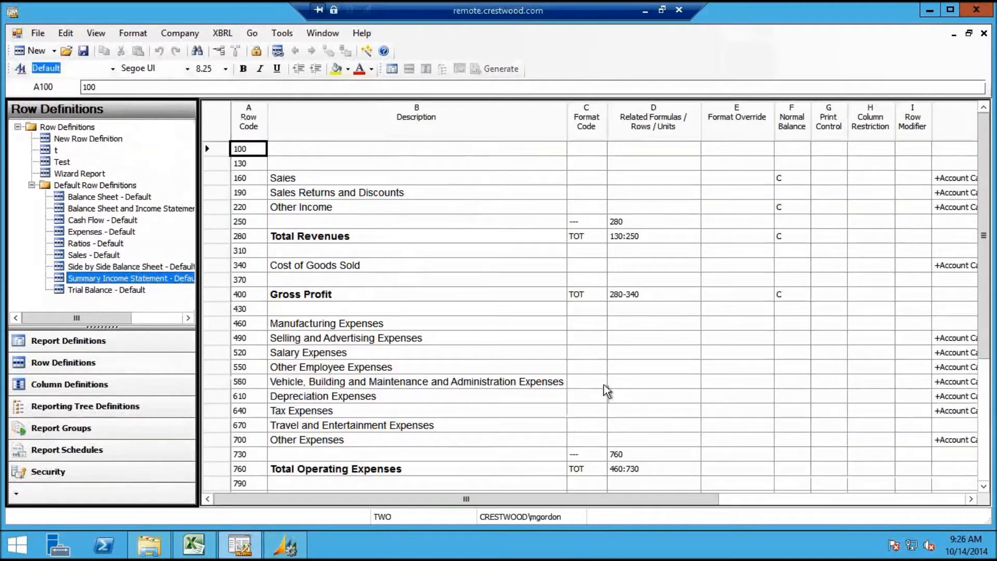
# Scroll to link columns J and K and open Row Links showing FD2 and WKS1
pyautogui.click(968, 499)
pyautogui.moveTo(909, 503); pyautogui.dragTo(929, 503)
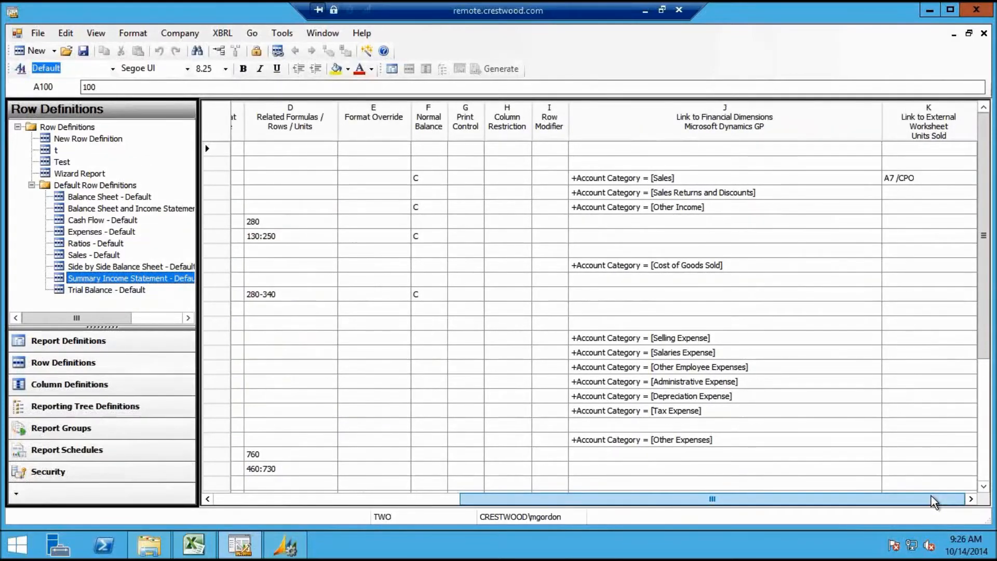
pyautogui.click(685, 181)
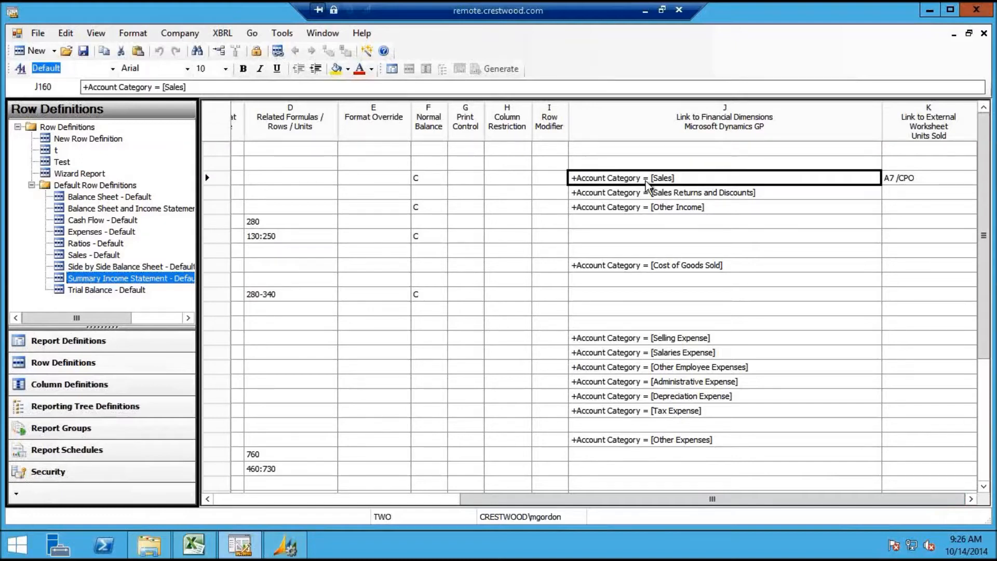
pyautogui.click(278, 51)
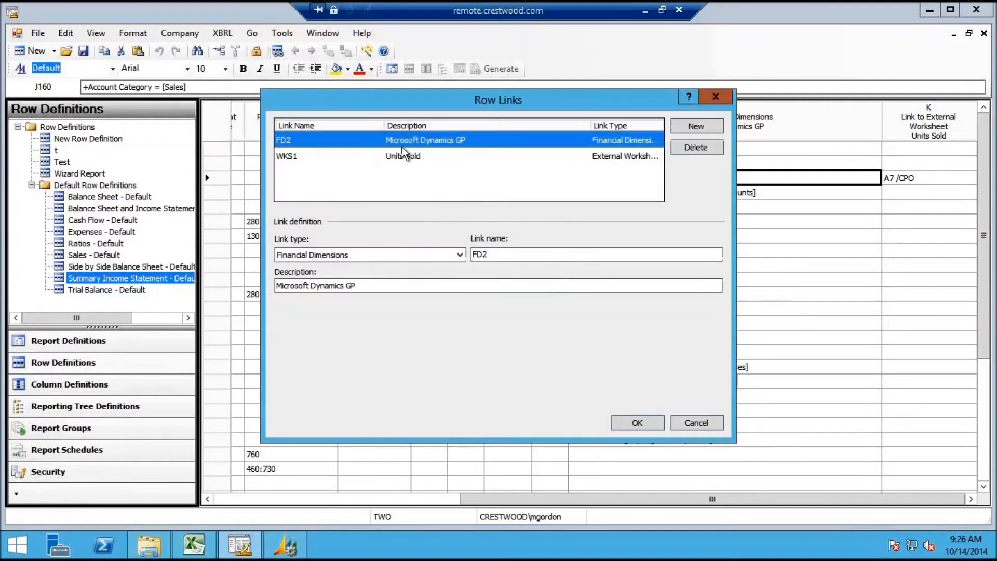
pyautogui.click(410, 158)
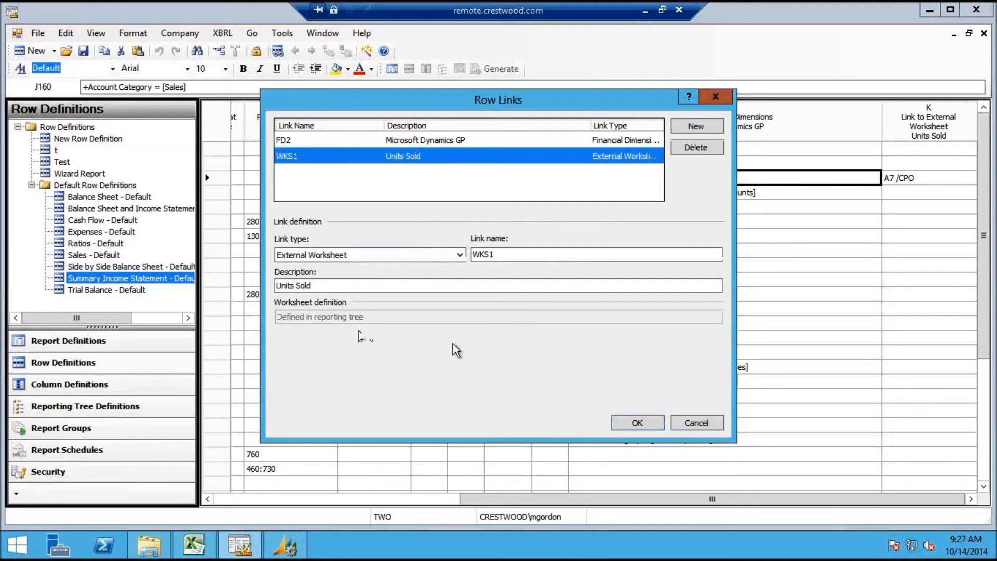
pyautogui.click(642, 426)
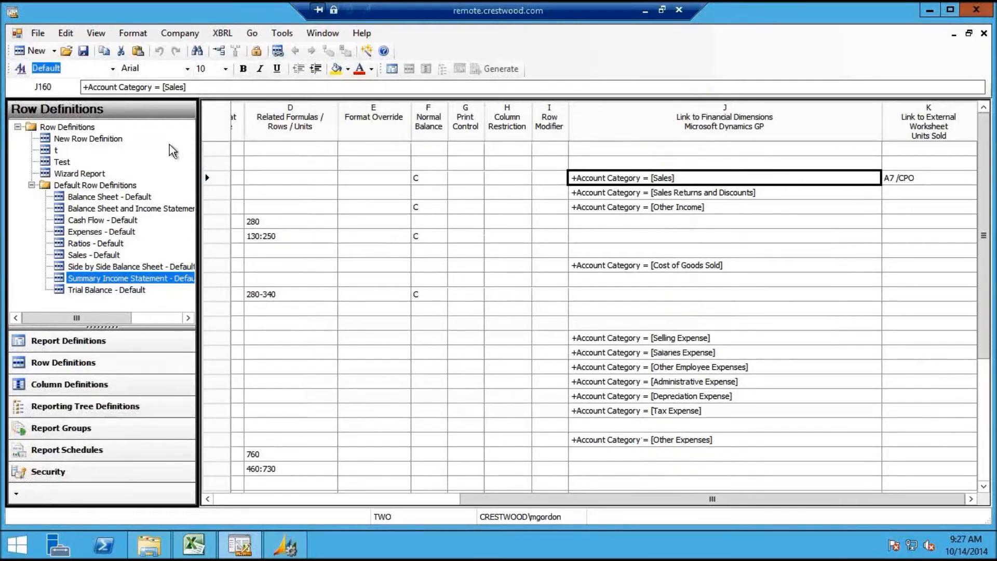
# Open the Div_Dept reporting tree and scroll right to its link columns
pyautogui.click(101, 410)
pyautogui.click(73, 138)
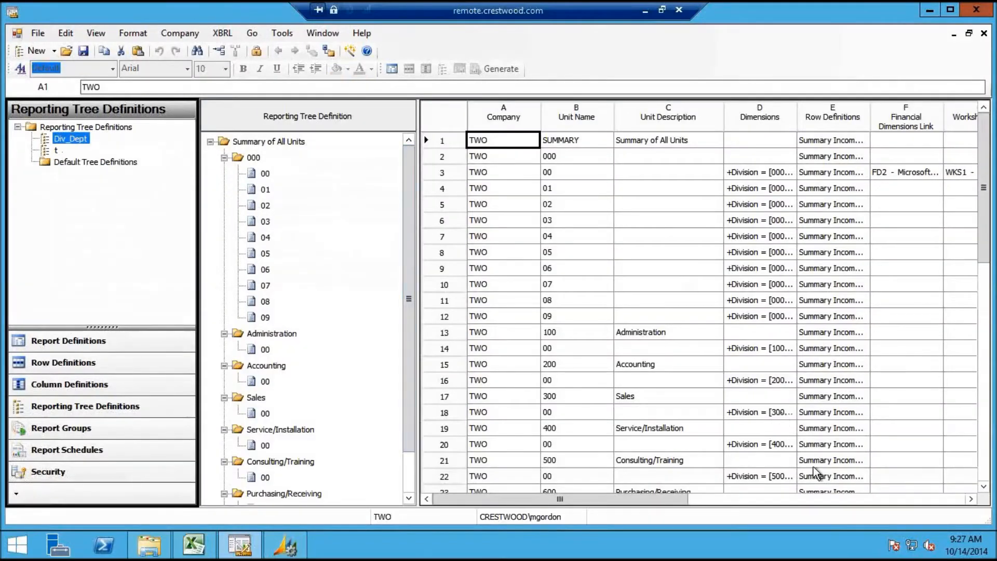
pyautogui.click(970, 499)
pyautogui.click(970, 499)
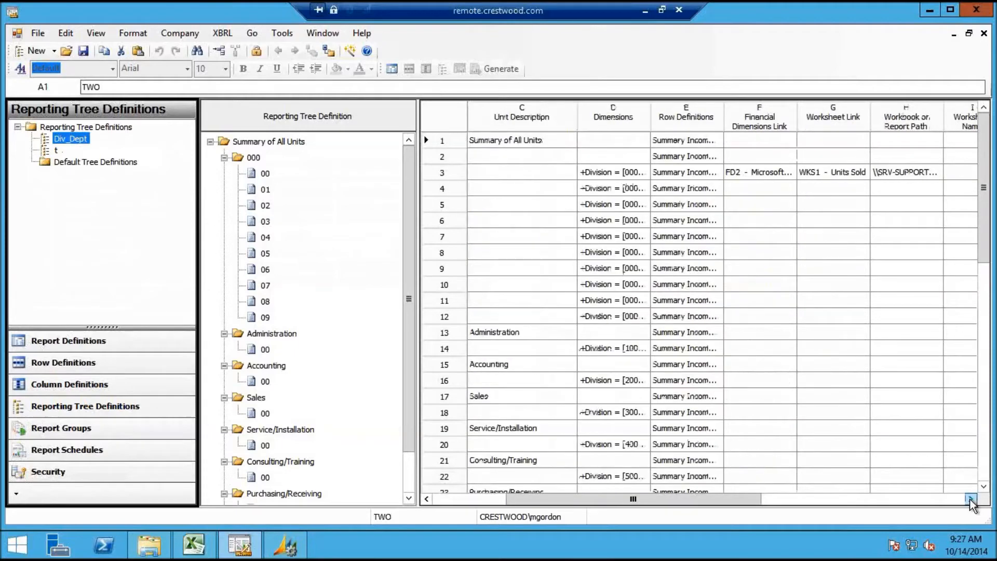
pyautogui.click(970, 499)
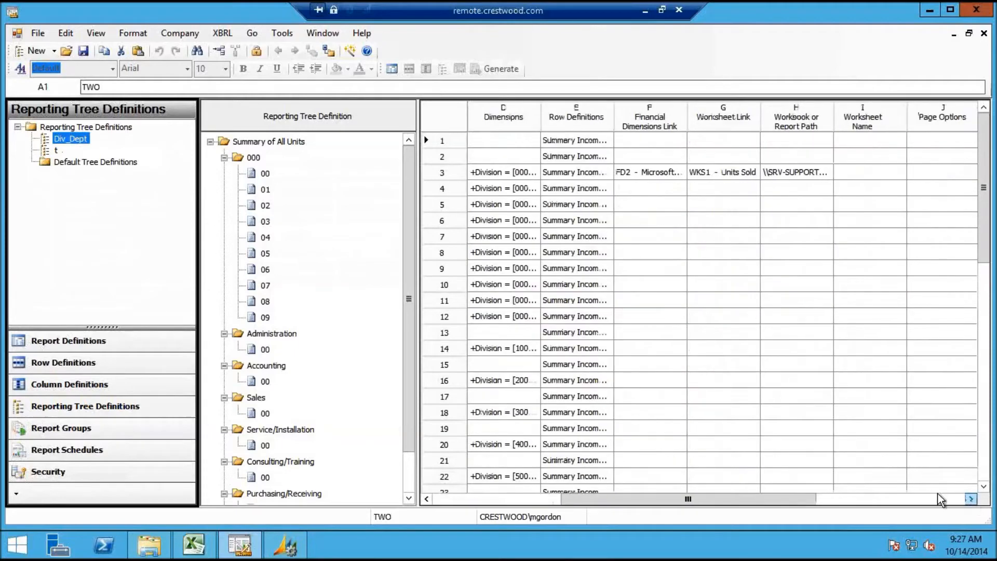
# Inspect unit 00's row, its financial dimensions link in F3 and worksheet link choices in G3
pyautogui.click(594, 168)
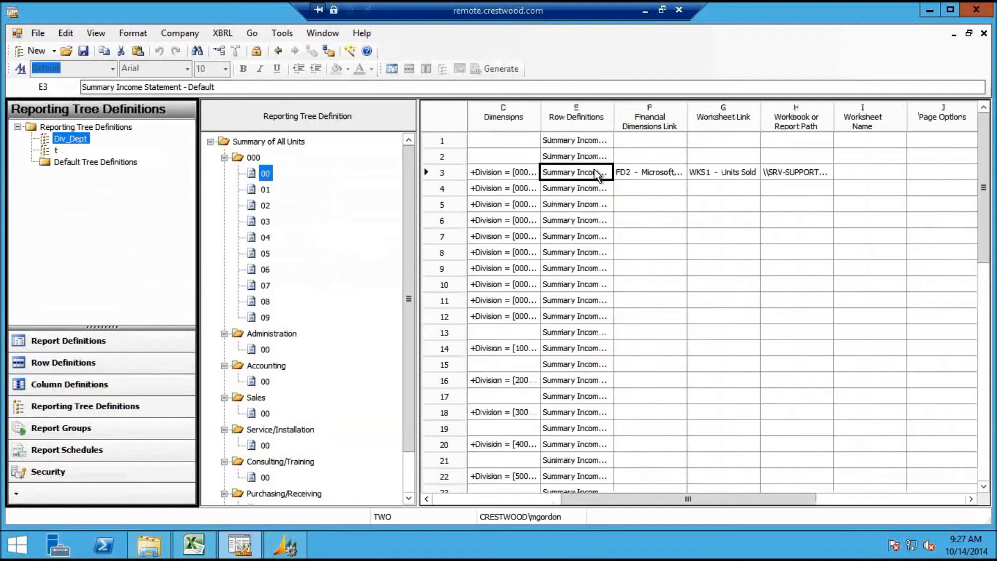
pyautogui.click(649, 172)
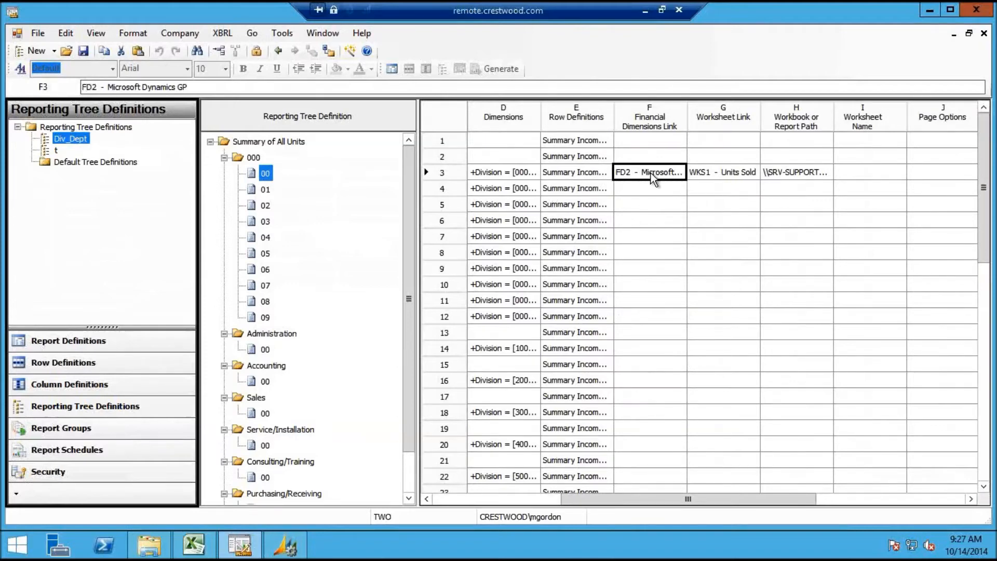
pyautogui.click(720, 175)
pyautogui.doubleClick(721, 176)
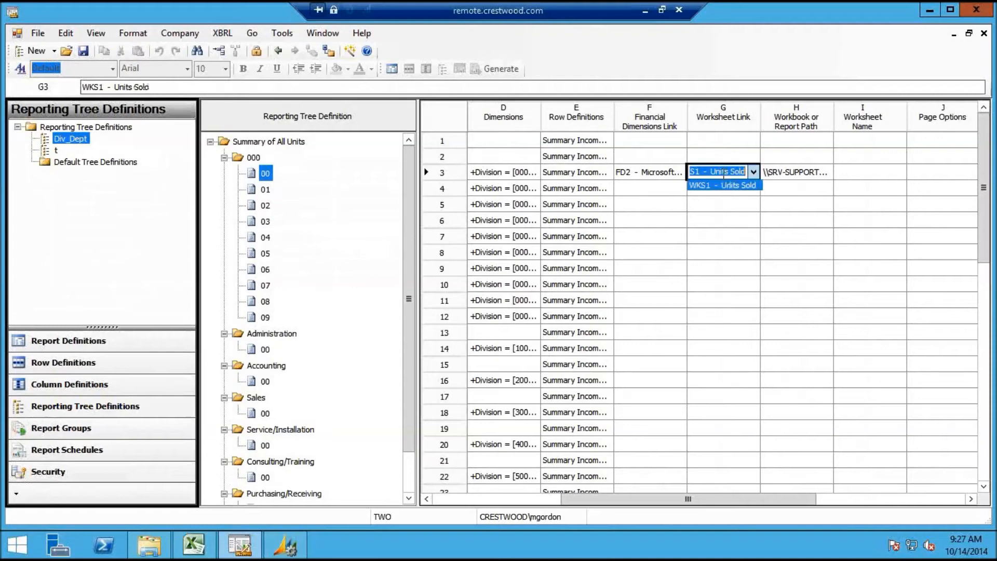
pyautogui.click(722, 176)
# Read unit 00's full UNITS_SOLD.xls workbook path in H3, comparing it with cell I3
pyautogui.click(812, 177)
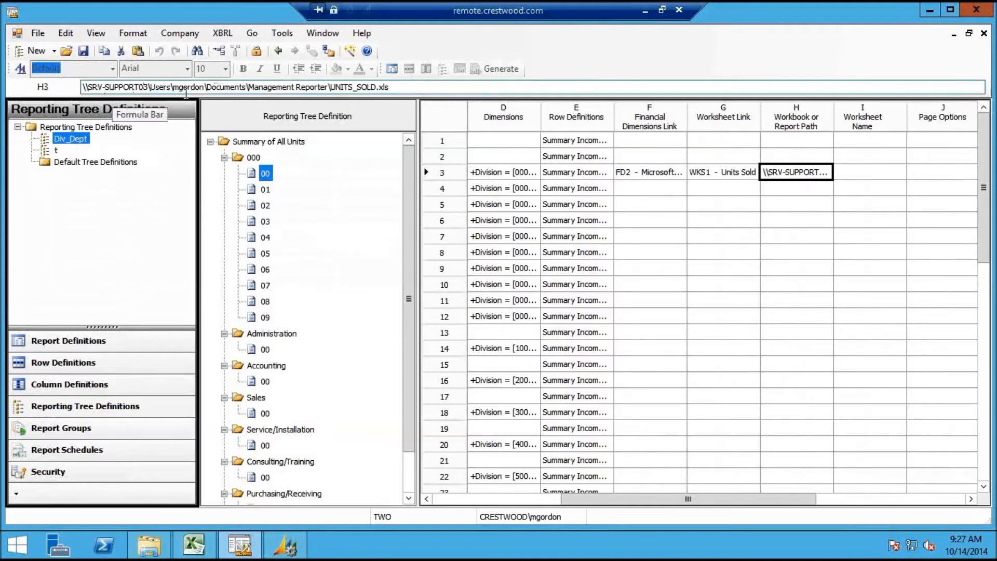
pyautogui.click(407, 87)
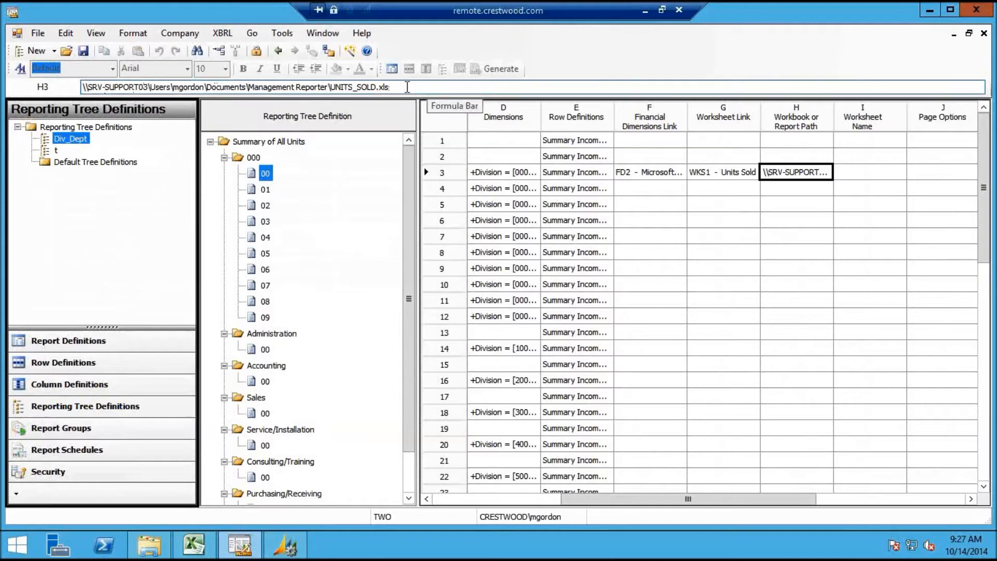
pyautogui.click(854, 176)
pyautogui.click(808, 173)
pyautogui.click(855, 170)
pyautogui.click(804, 176)
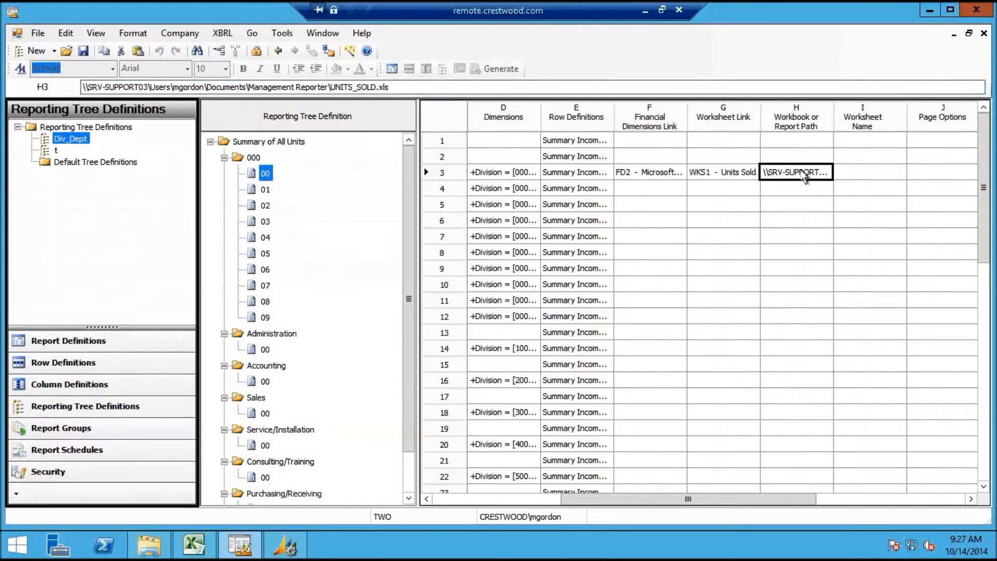
pyautogui.click(864, 176)
pyautogui.click(812, 181)
pyautogui.click(292, 552)
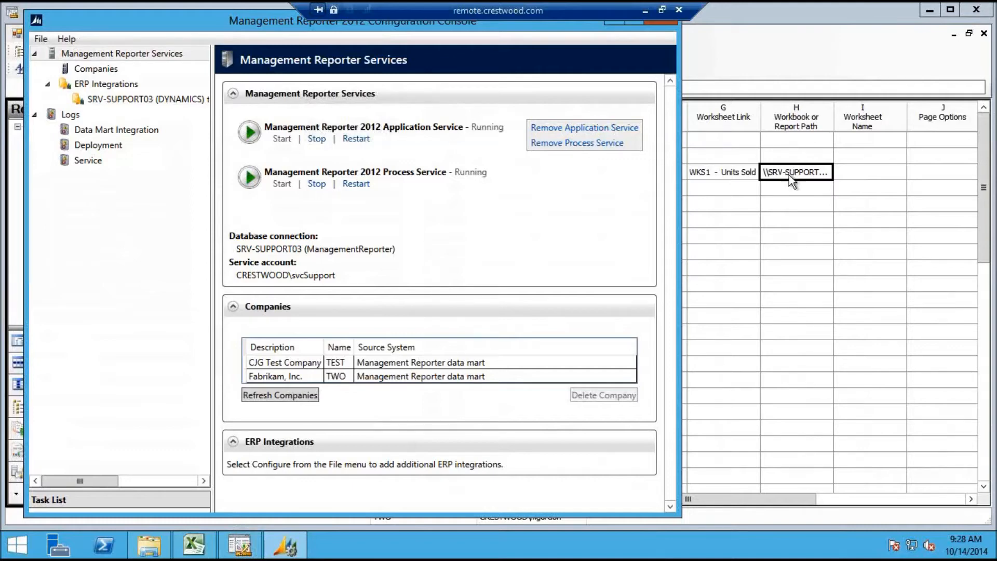
pyautogui.click(745, 71)
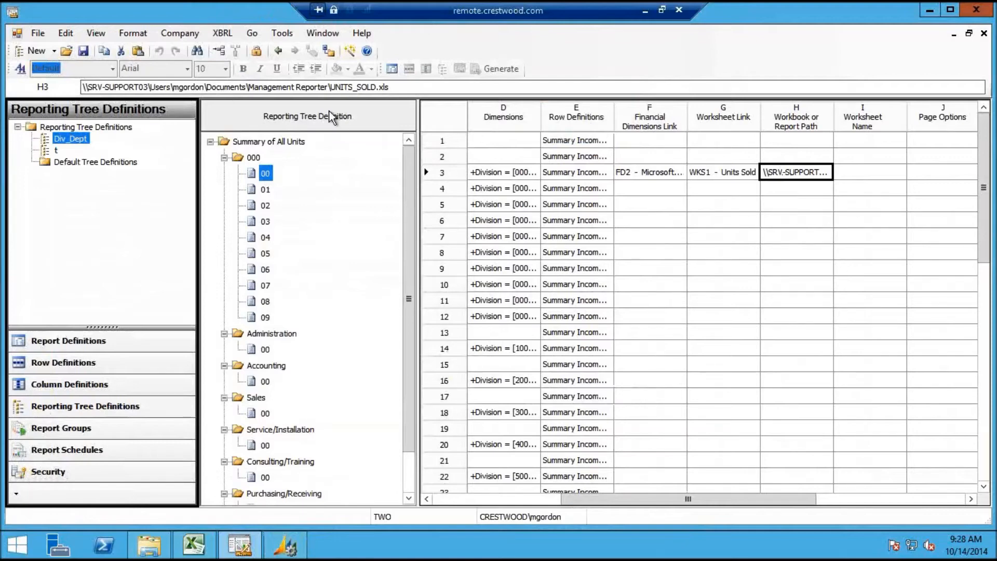
# Check the Summary Income Statement's worksheet link in K160, then bring the UNITS_SOLD workbook forward
pyautogui.click(315, 34)
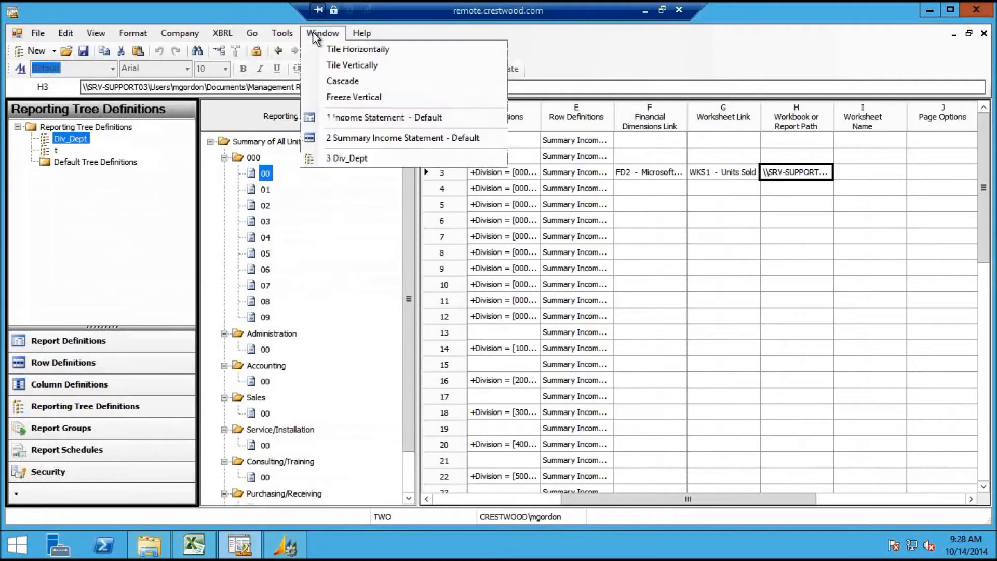
pyautogui.click(356, 139)
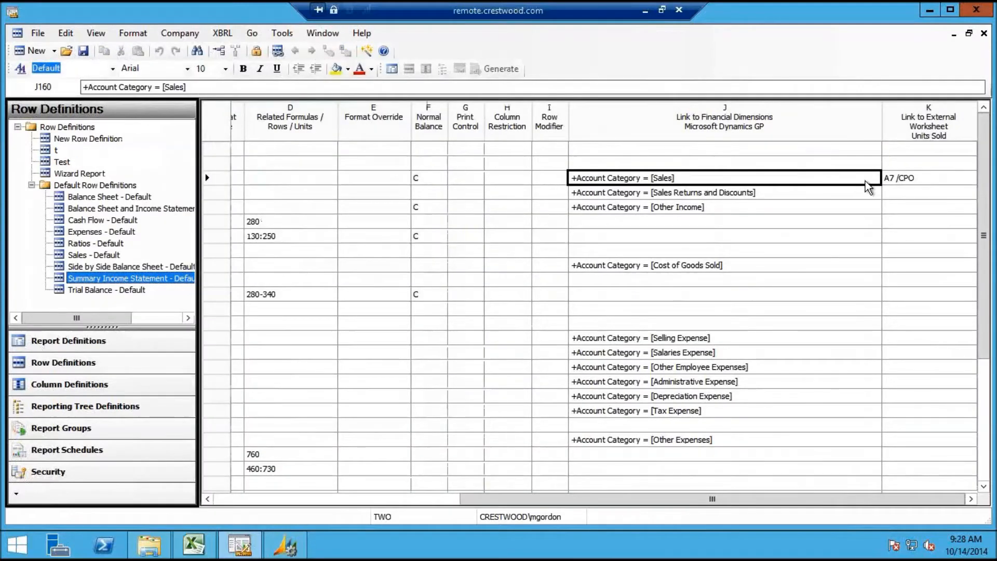
pyautogui.click(910, 179)
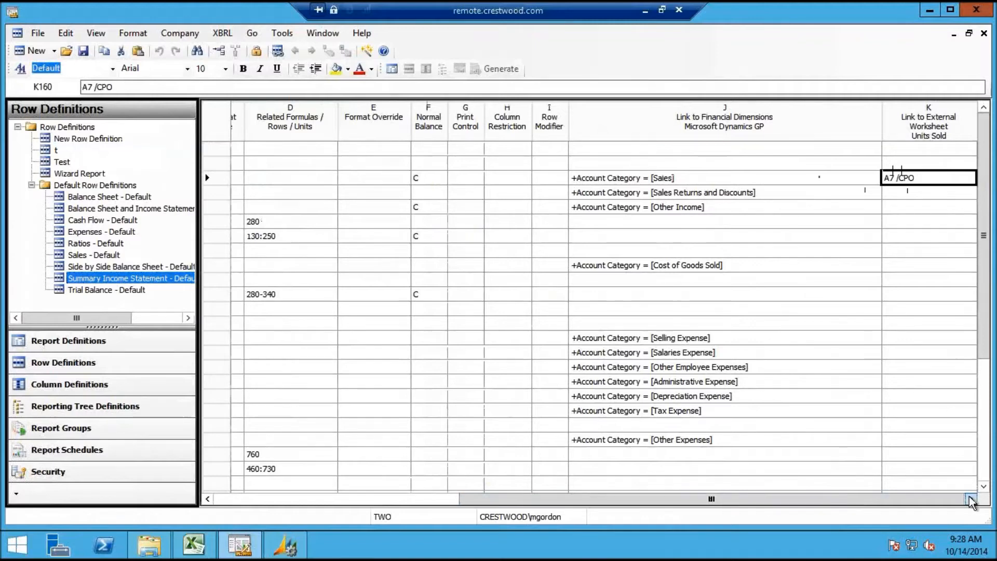
pyautogui.click(920, 193)
pyautogui.click(918, 178)
pyautogui.click(920, 193)
pyautogui.click(927, 178)
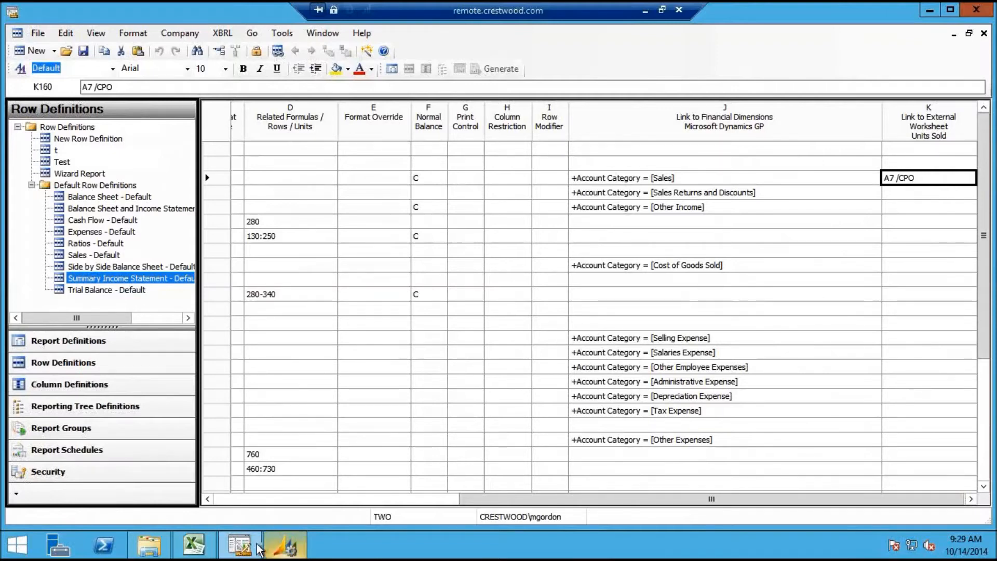
pyautogui.click(193, 544)
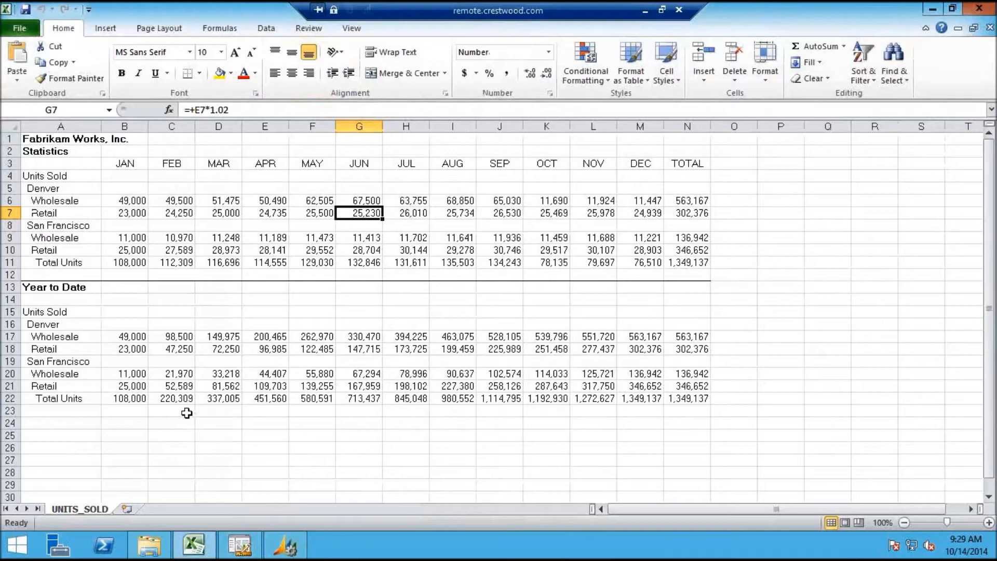
# Close the Management Reporter Configuration Console and bring Report Designer back to the front
pyautogui.click(285, 545)
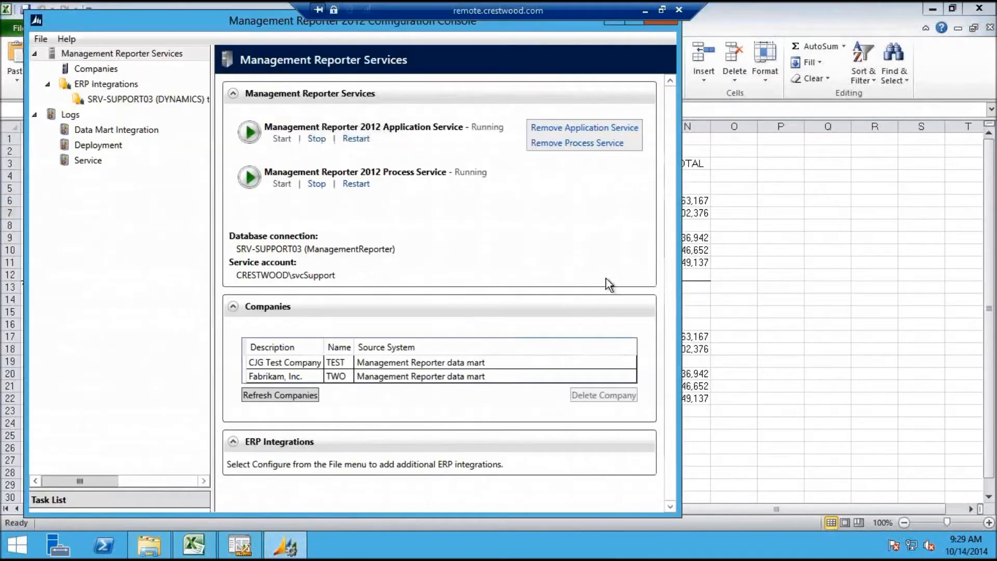
pyautogui.click(671, 24)
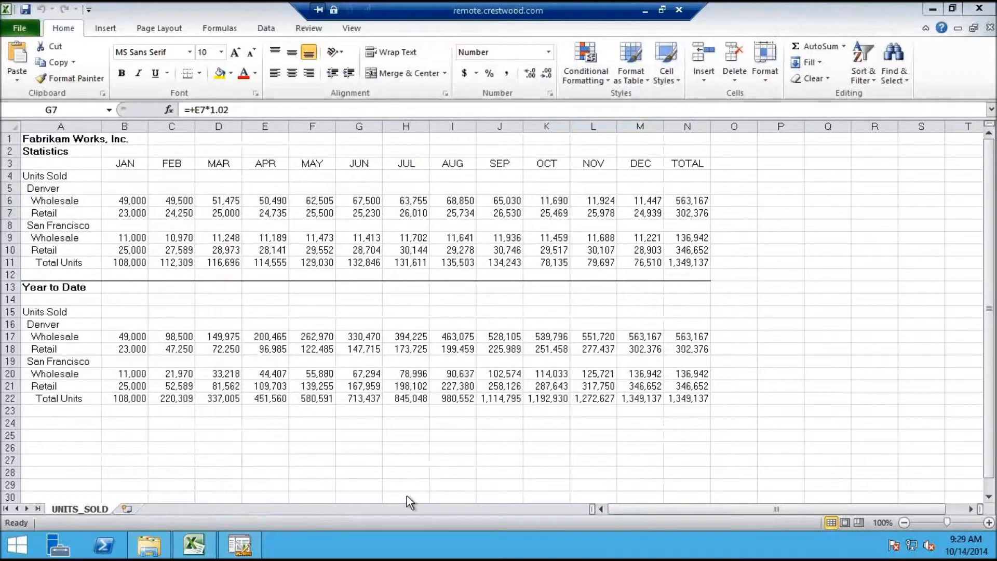
pyautogui.click(241, 544)
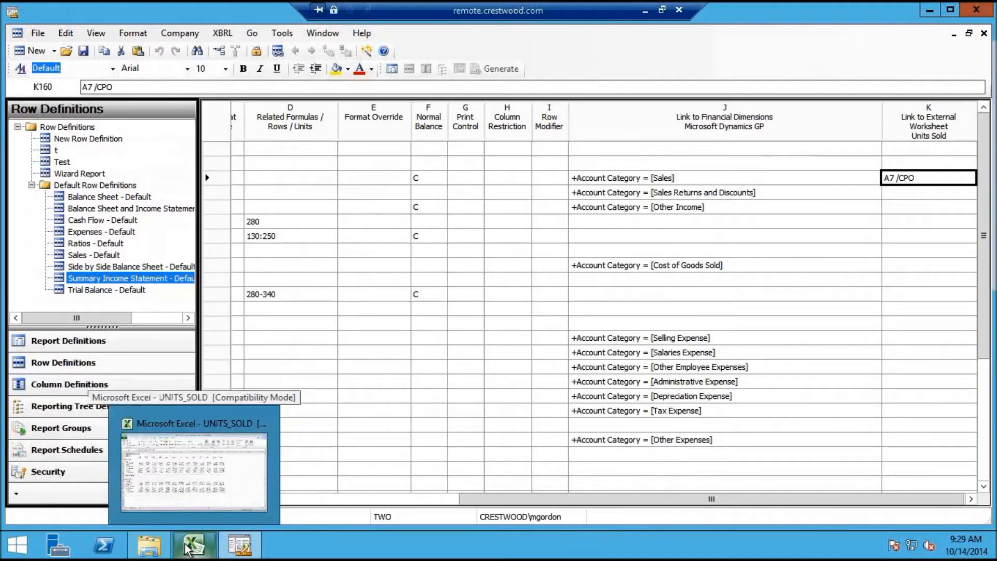
# Review the UNITS_SOLD figures in Excel, then return to the Report Designer row definition
pyautogui.click(192, 467)
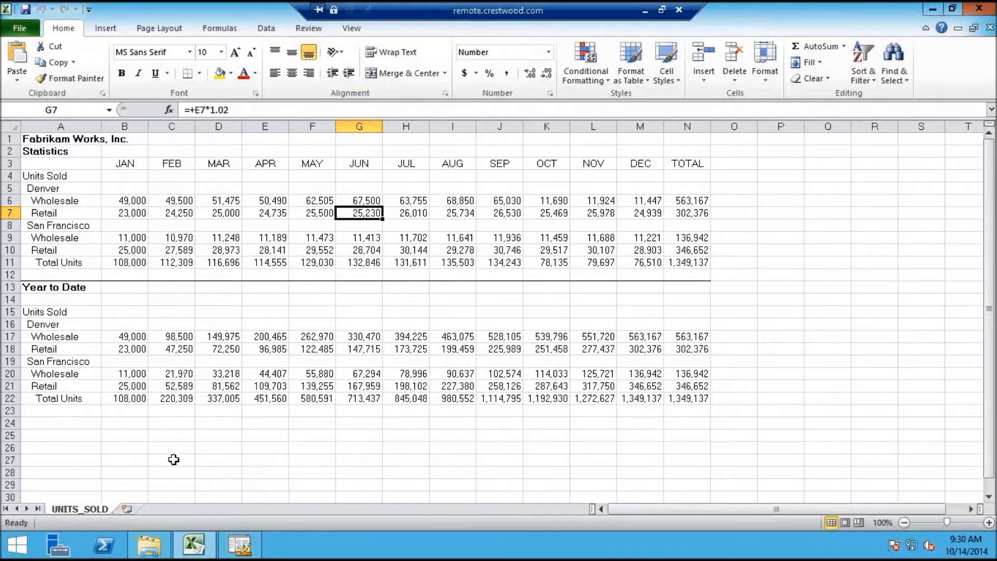
pyautogui.click(71, 422)
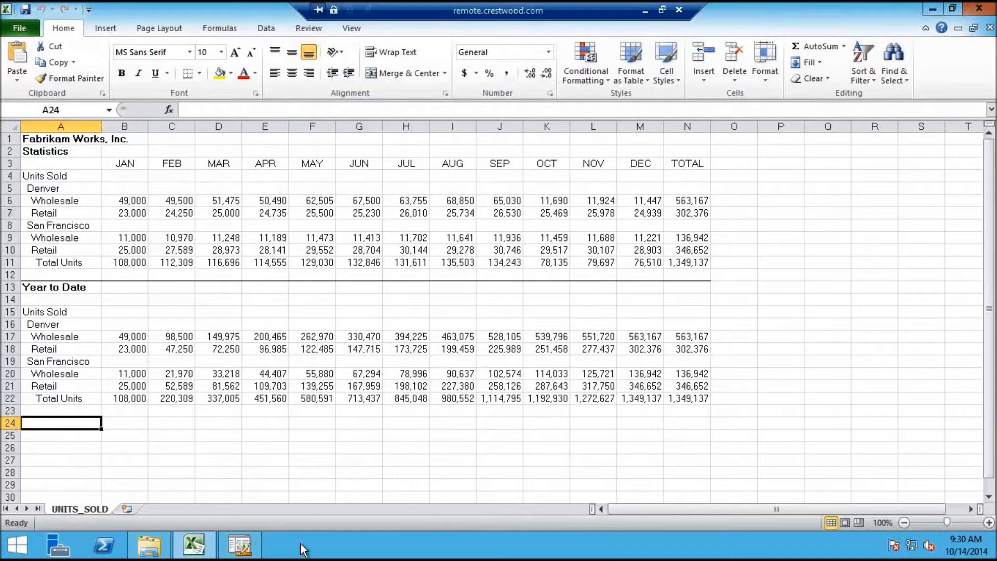
pyautogui.click(239, 544)
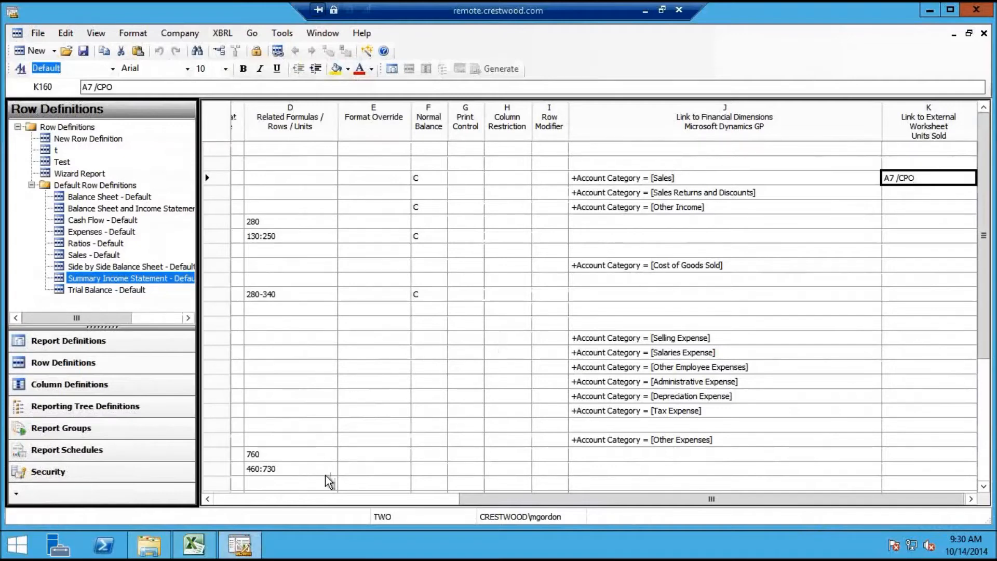
# Review the row definition's WKS1 - Units Sold row link and close Row Links unchanged
pyautogui.click(278, 50)
pyautogui.click(326, 160)
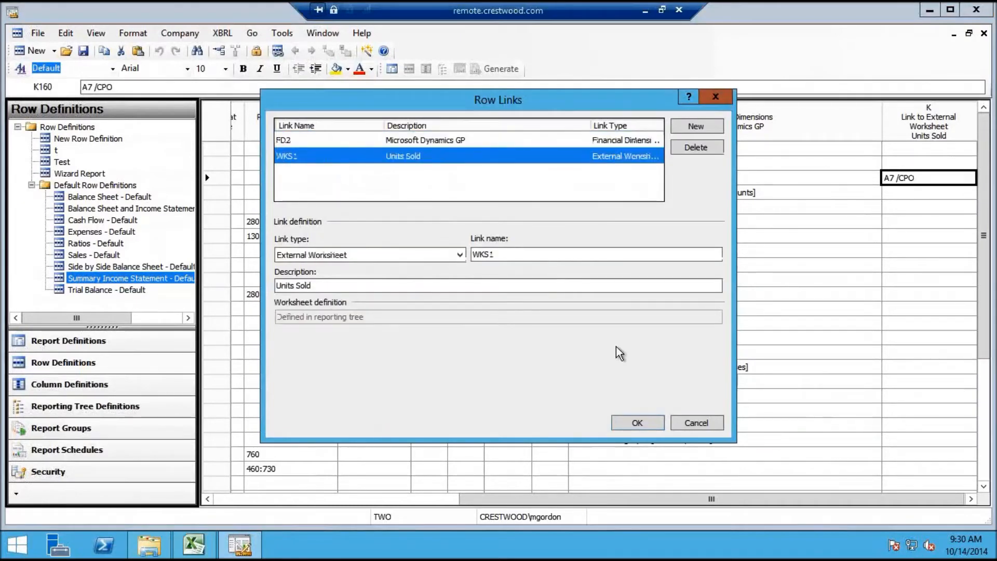
pyautogui.click(696, 423)
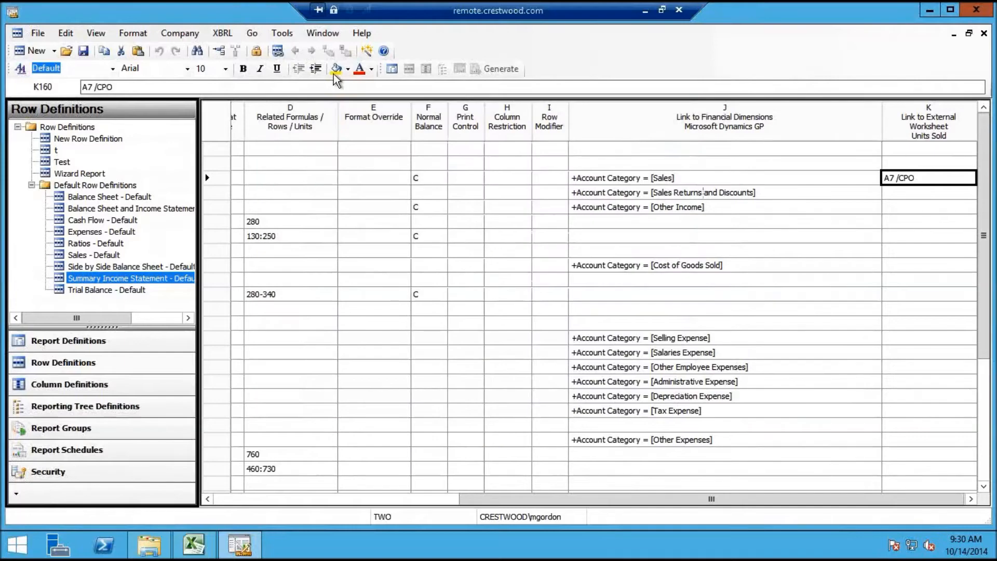
# Switch to the Div_Dept reporting tree and review unit 00's dimension and worksheet links
pyautogui.click(314, 34)
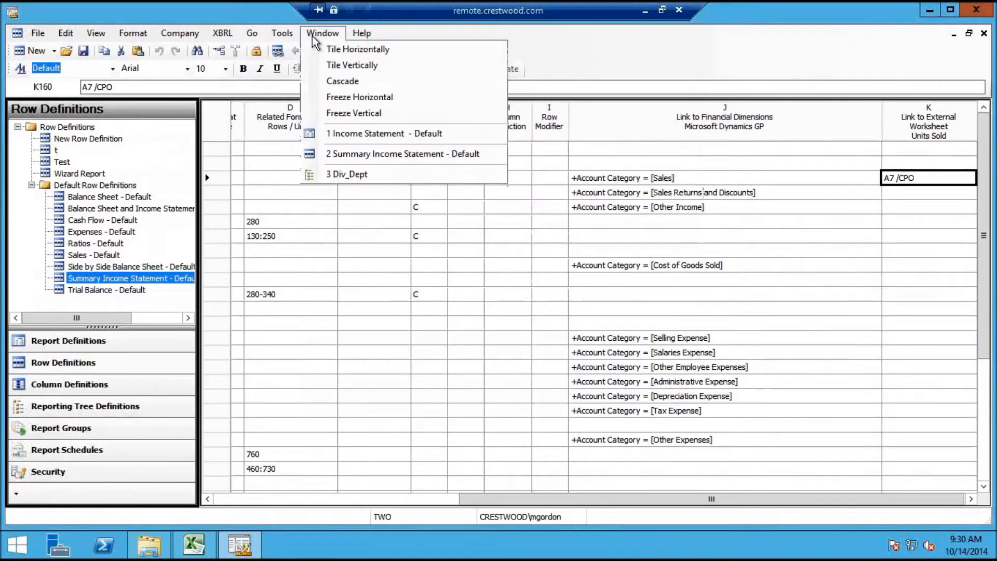
pyautogui.click(353, 174)
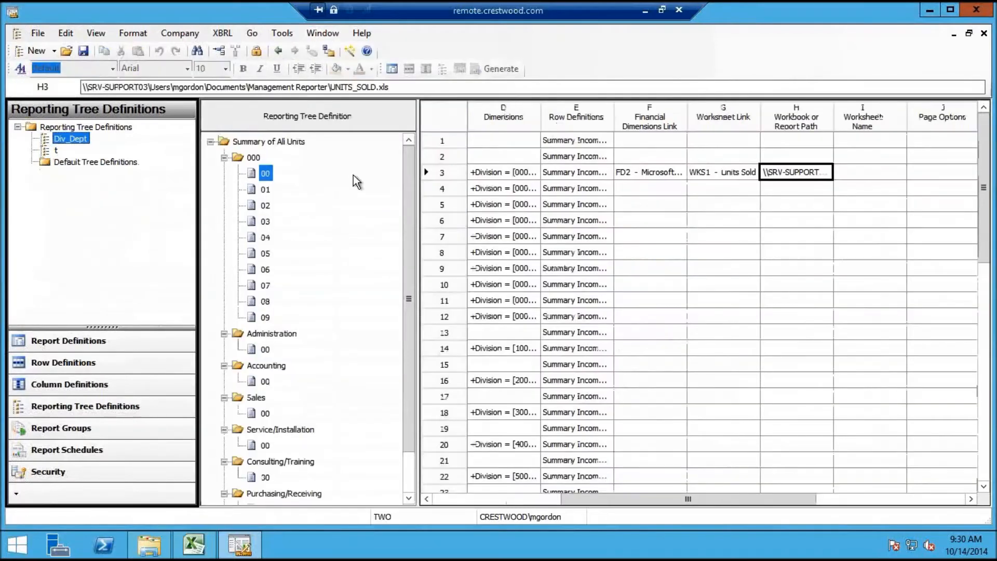
pyautogui.click(676, 174)
pyautogui.click(707, 176)
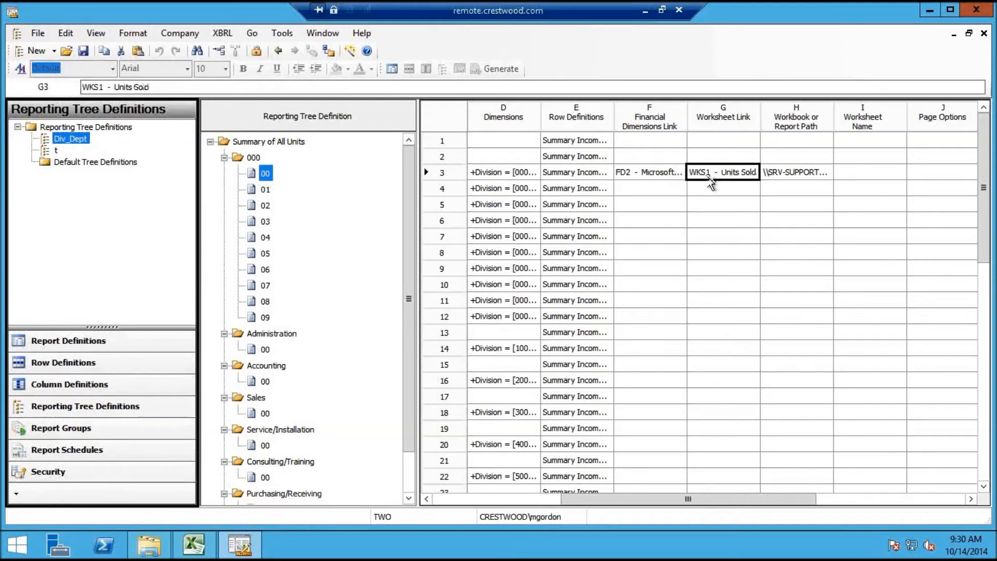
pyautogui.click(665, 175)
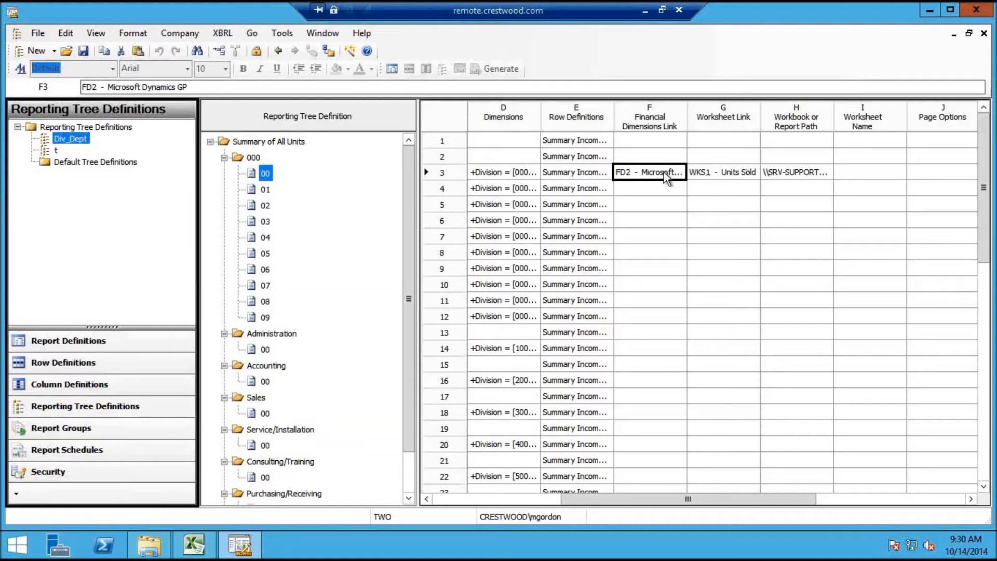
pyautogui.click(727, 170)
# Give unit 01 the WKS1 - Units Sold worksheet link and unit 00's UNITS_SOLD.xls workbook path
pyautogui.click(710, 185)
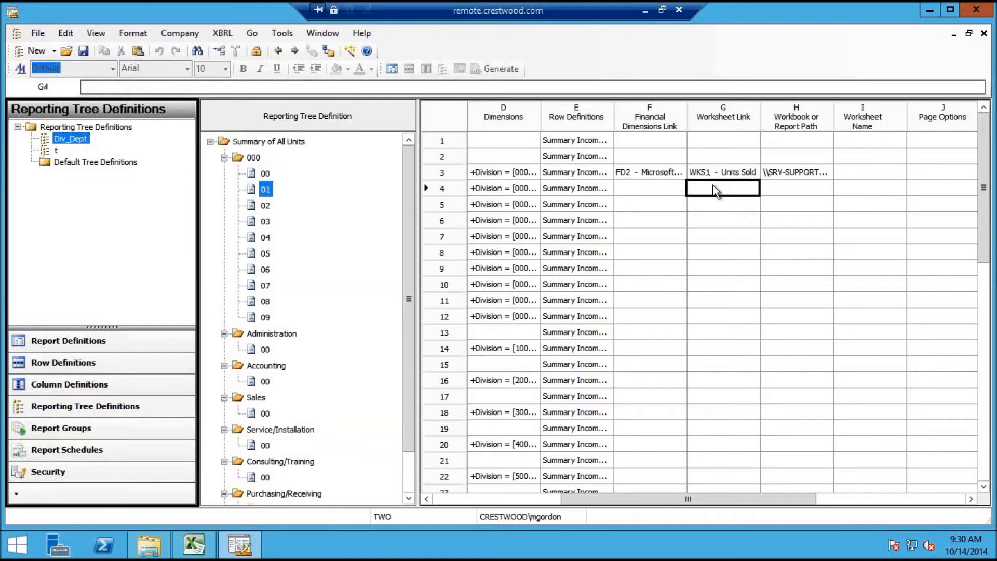
pyautogui.click(710, 184)
pyautogui.click(721, 201)
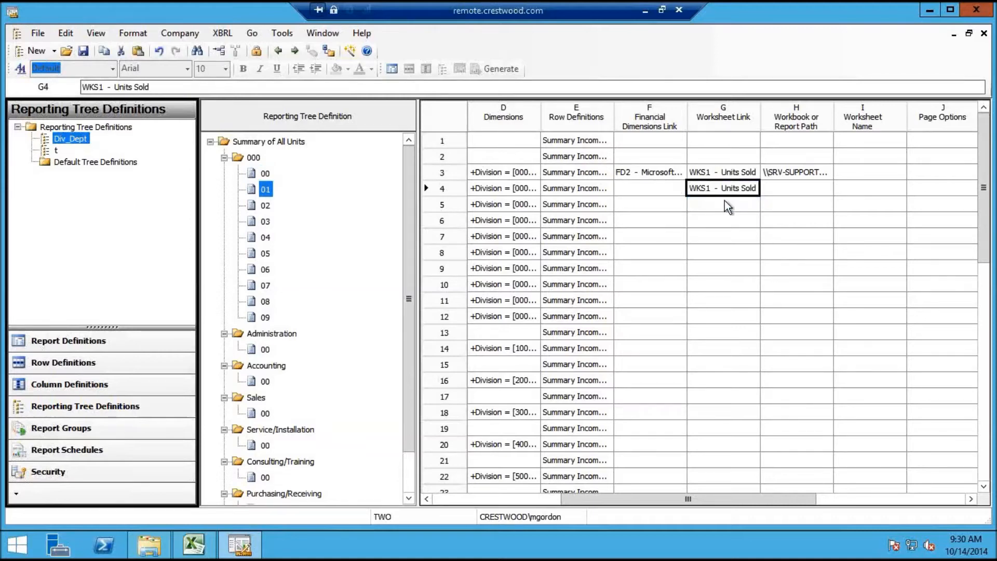
pyautogui.click(796, 172)
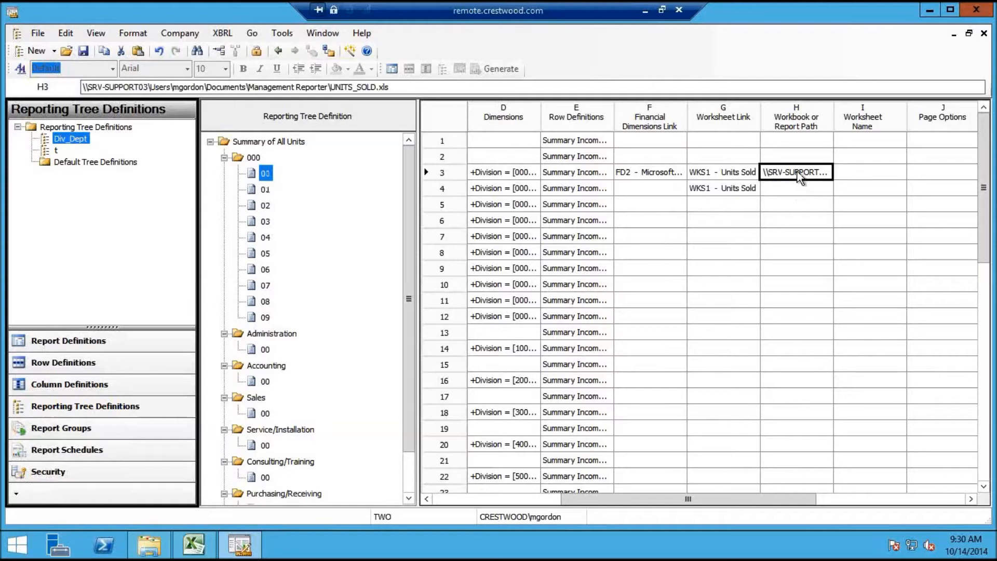
pyautogui.click(796, 188)
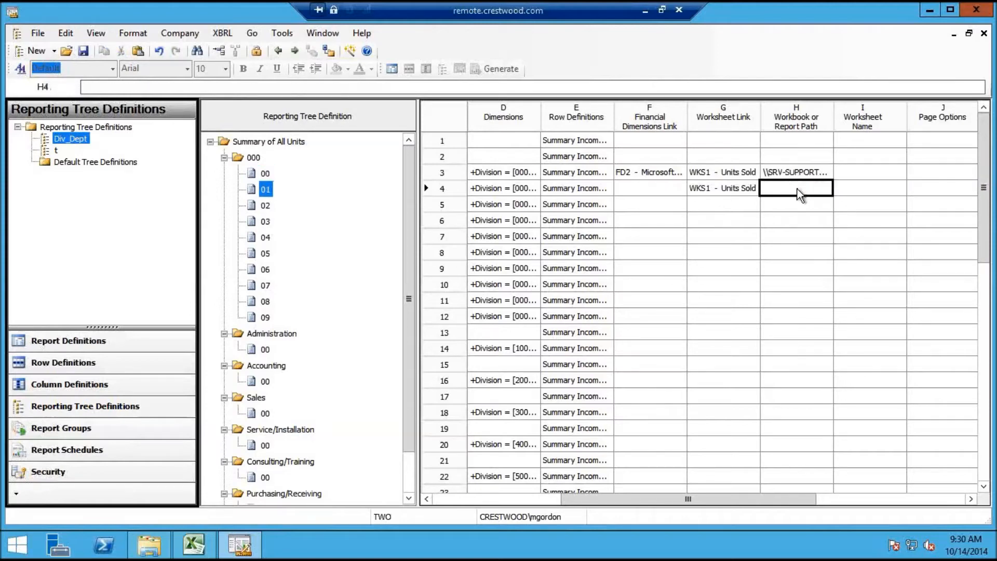
pyautogui.click(798, 210)
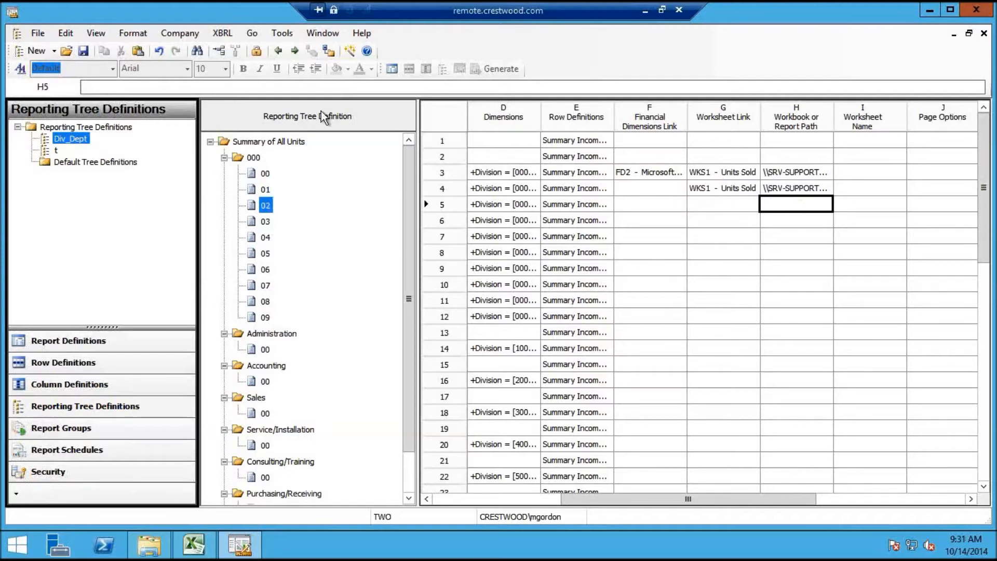
pyautogui.click(314, 36)
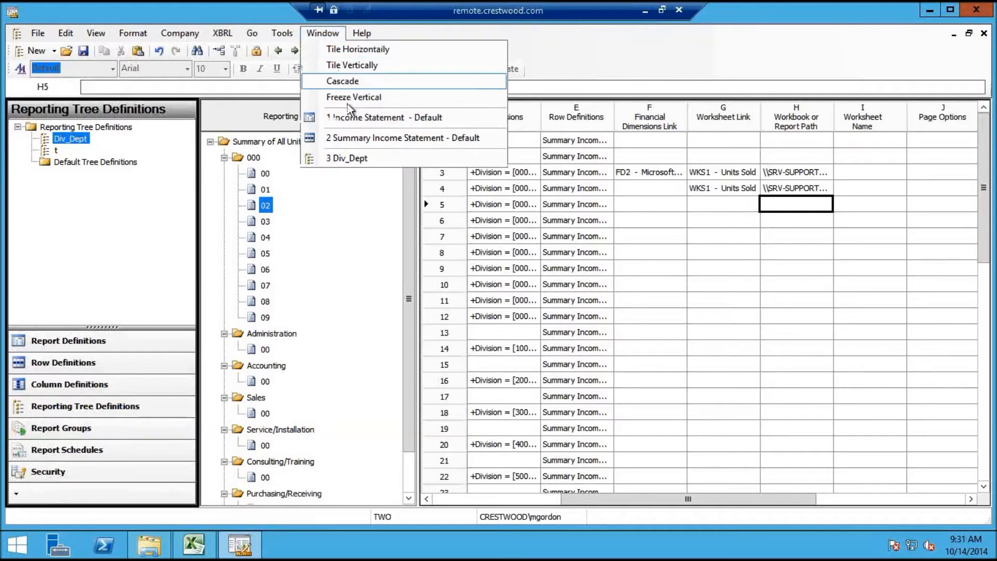
# Switch to the Summary Income Statement row definition and review its WKS1 row link
pyautogui.click(351, 137)
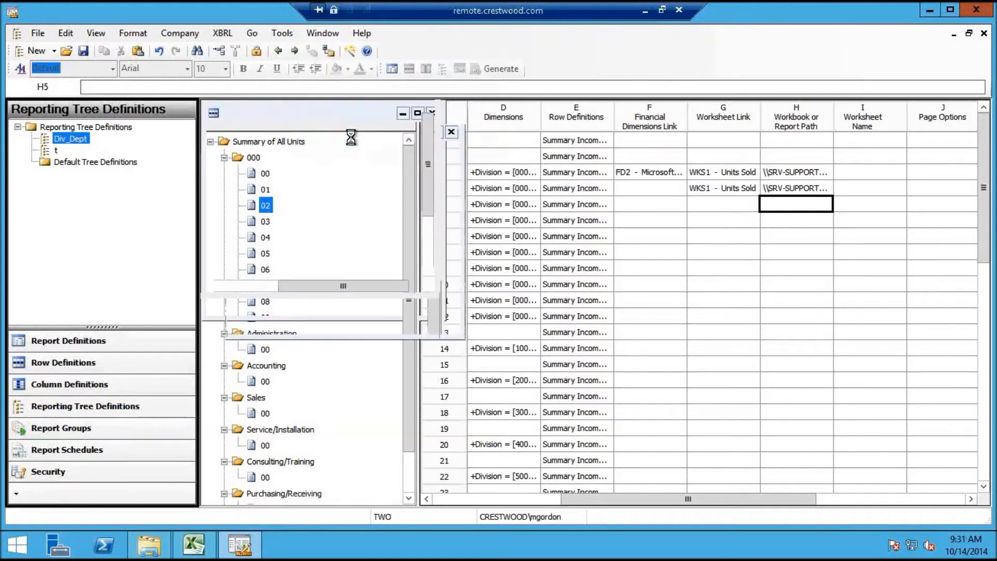
pyautogui.click(300, 53)
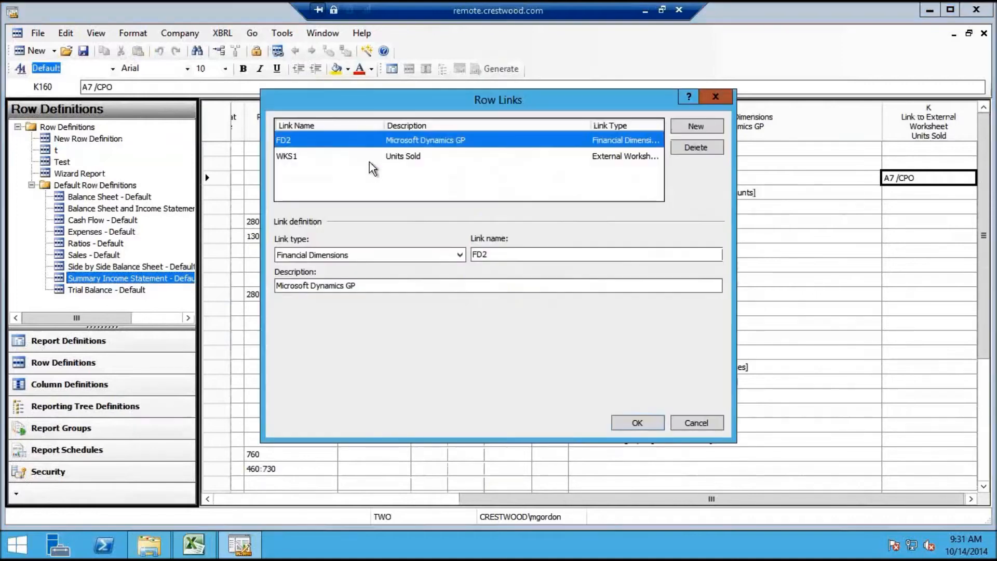
pyautogui.click(350, 155)
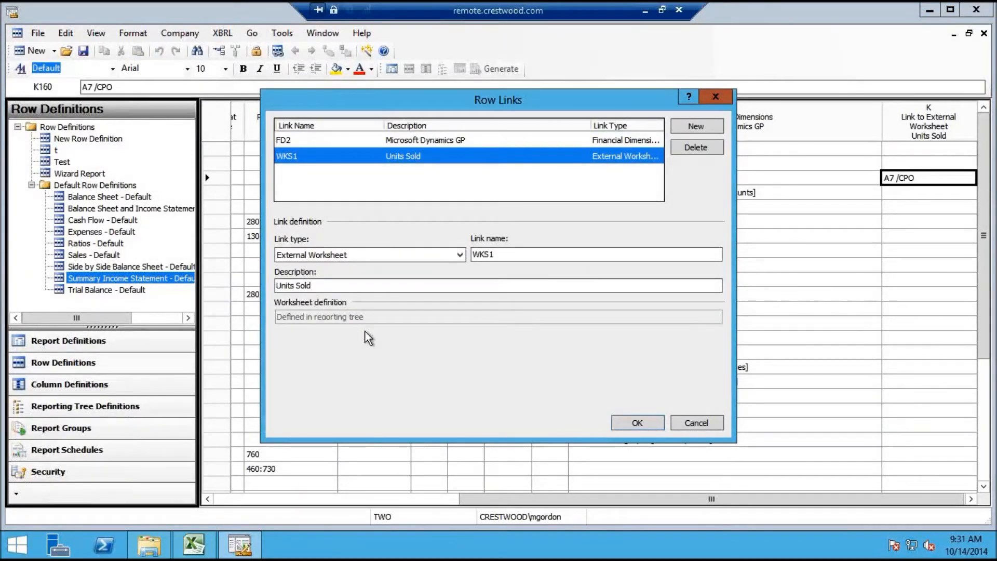
pyautogui.click(706, 421)
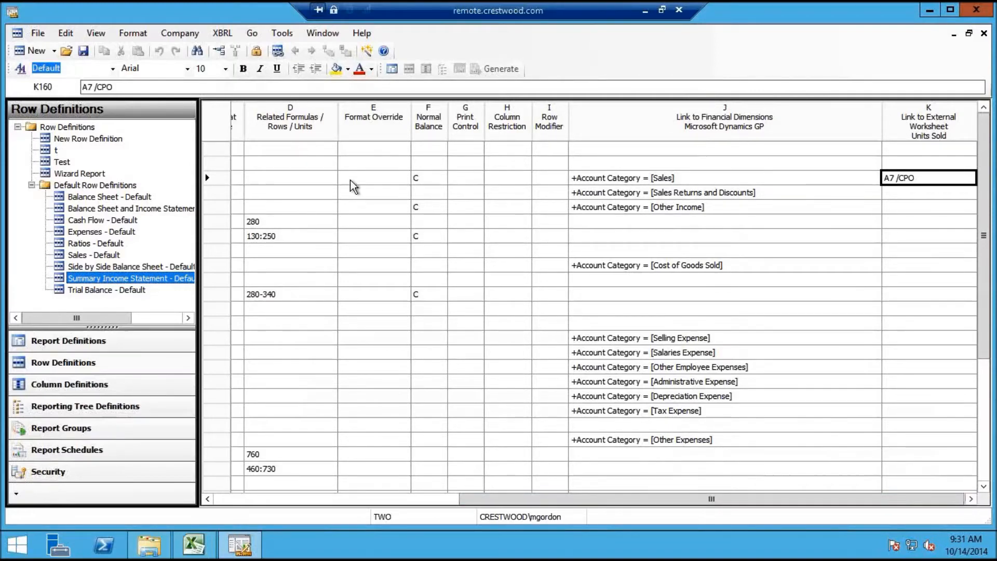
# Add a new financial dimensions row link FD1 with description 'Company B'
pyautogui.click(278, 50)
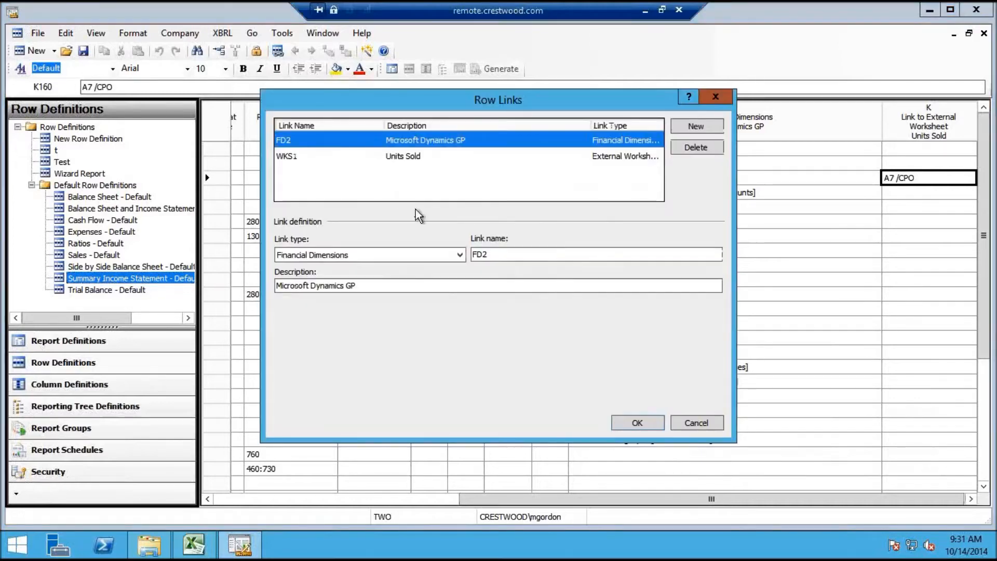
pyautogui.click(706, 126)
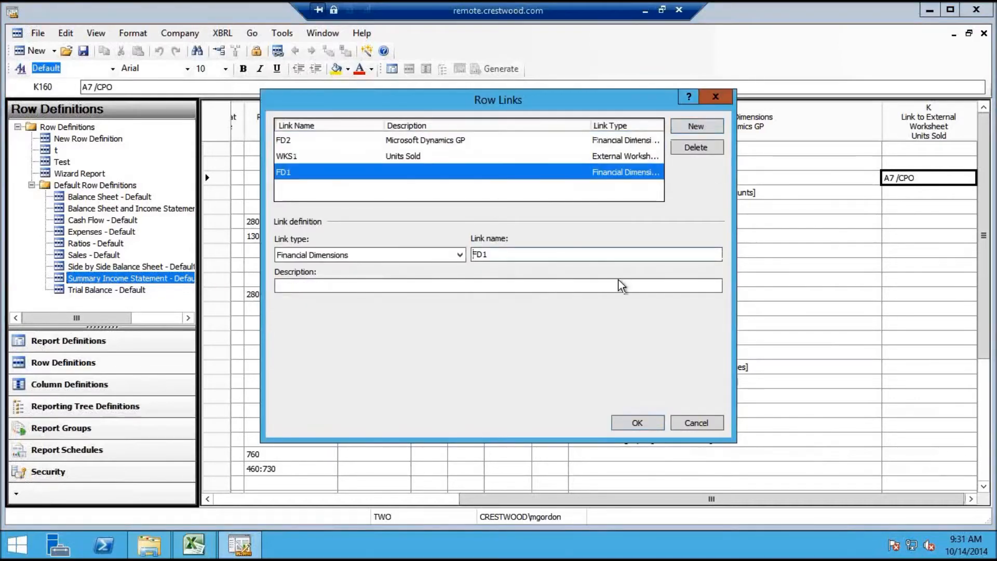
pyautogui.click(391, 285)
pyautogui.write('C')
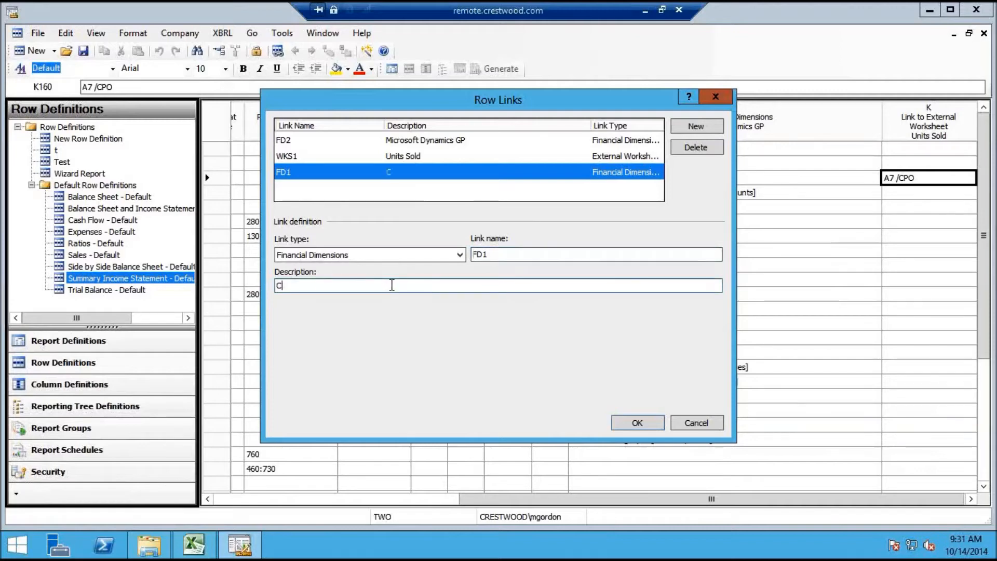
pyautogui.write('ompany B')
pyautogui.click(637, 422)
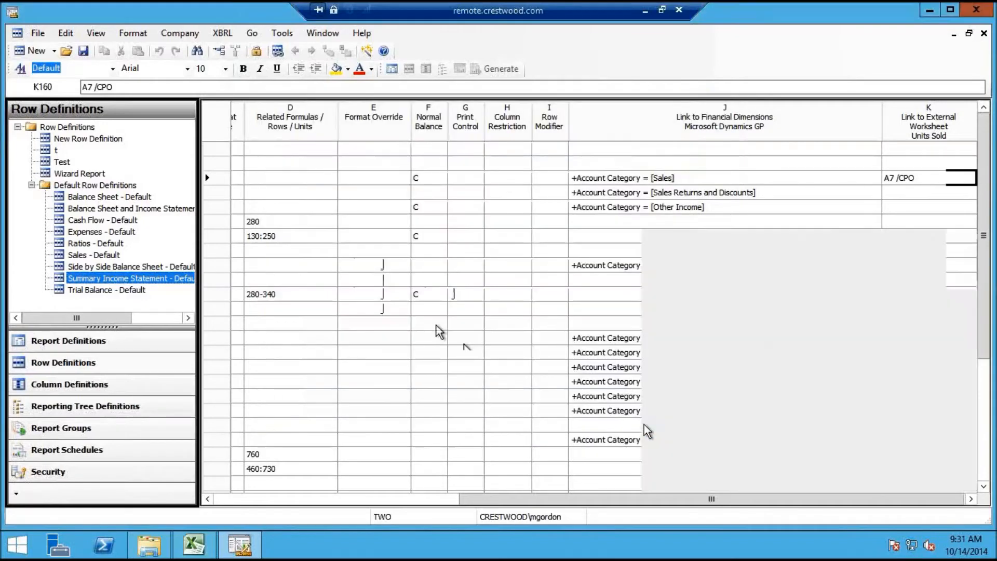
pyautogui.click(970, 498)
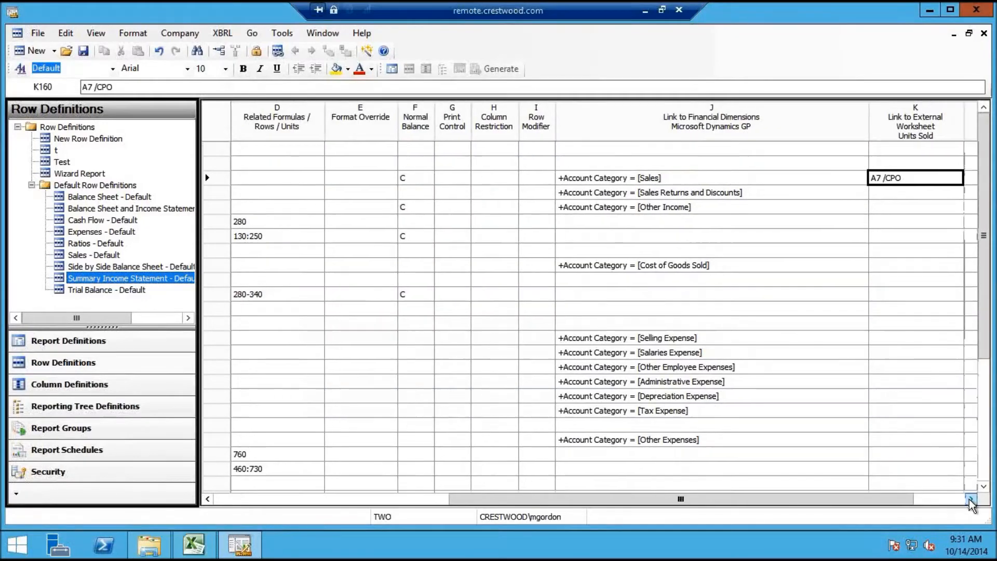
pyautogui.click(971, 499)
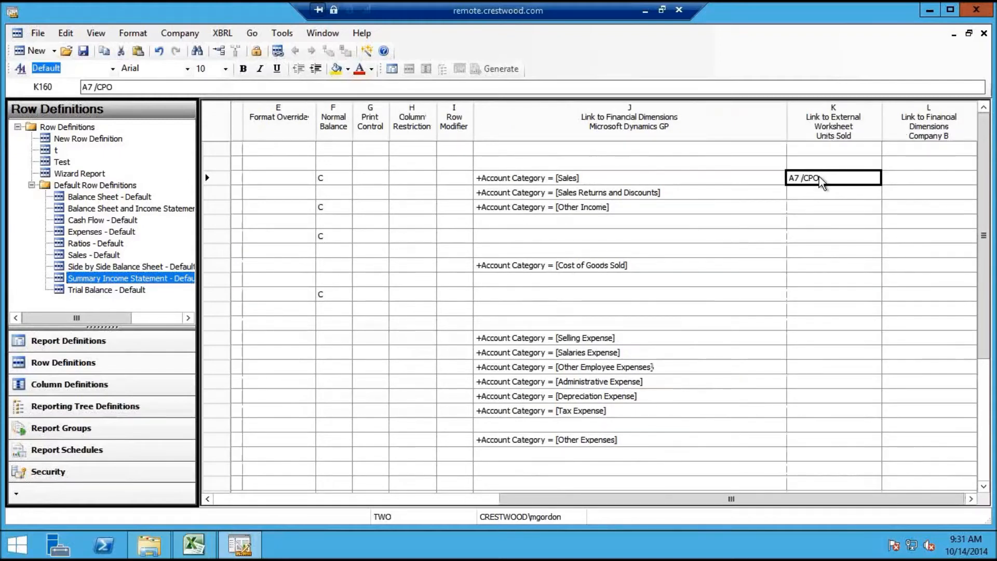
pyautogui.click(278, 51)
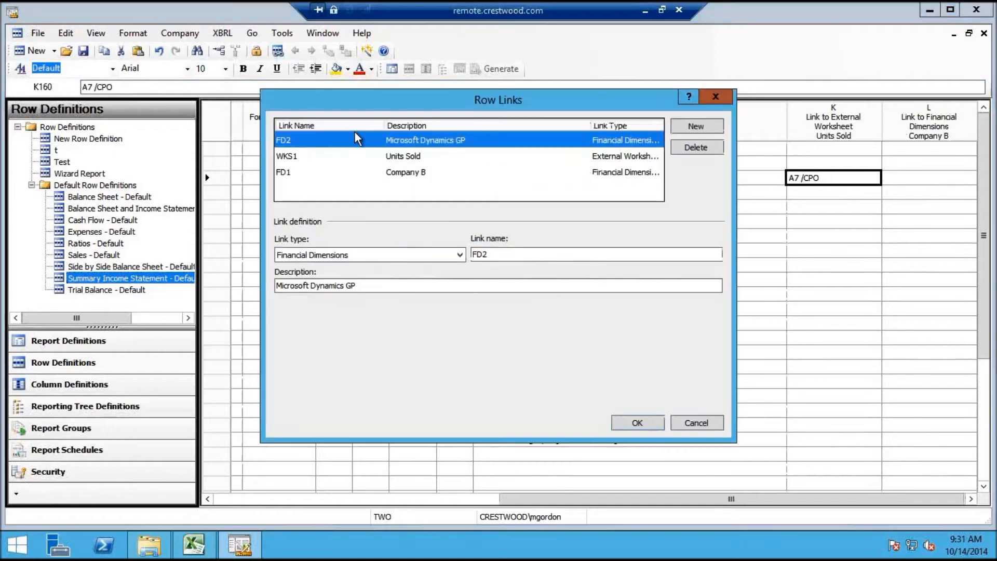
pyautogui.click(374, 157)
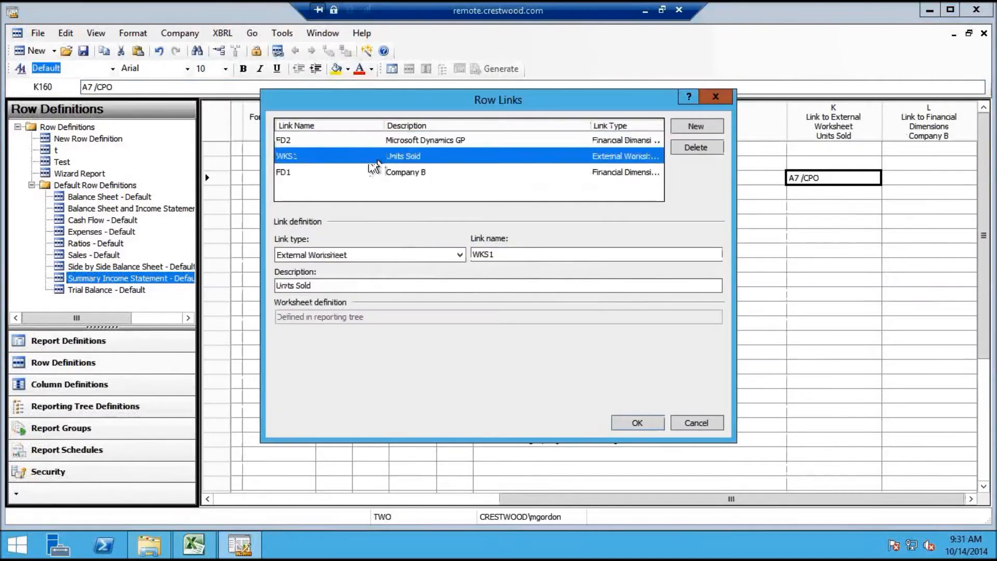
pyautogui.click(698, 149)
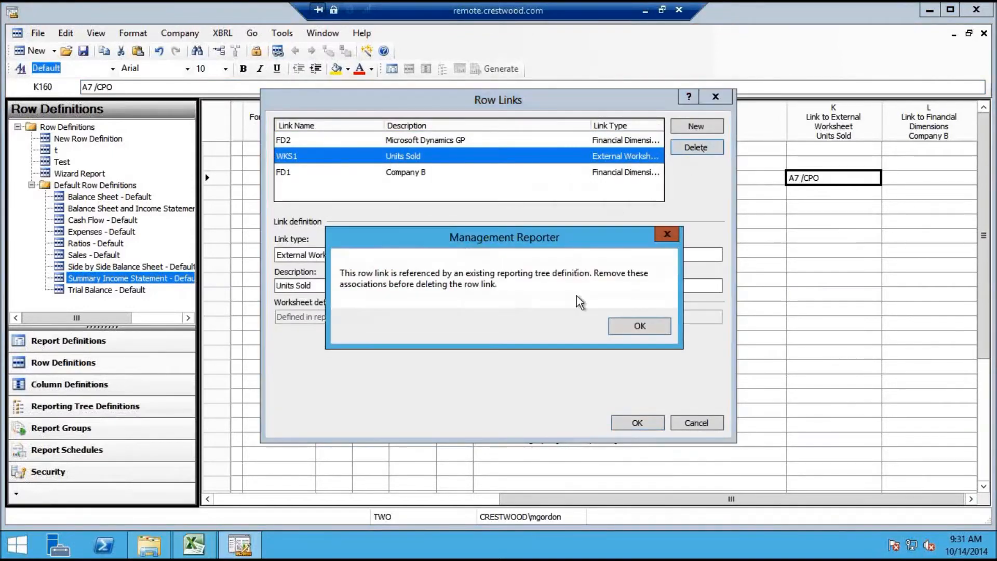
pyautogui.click(639, 331)
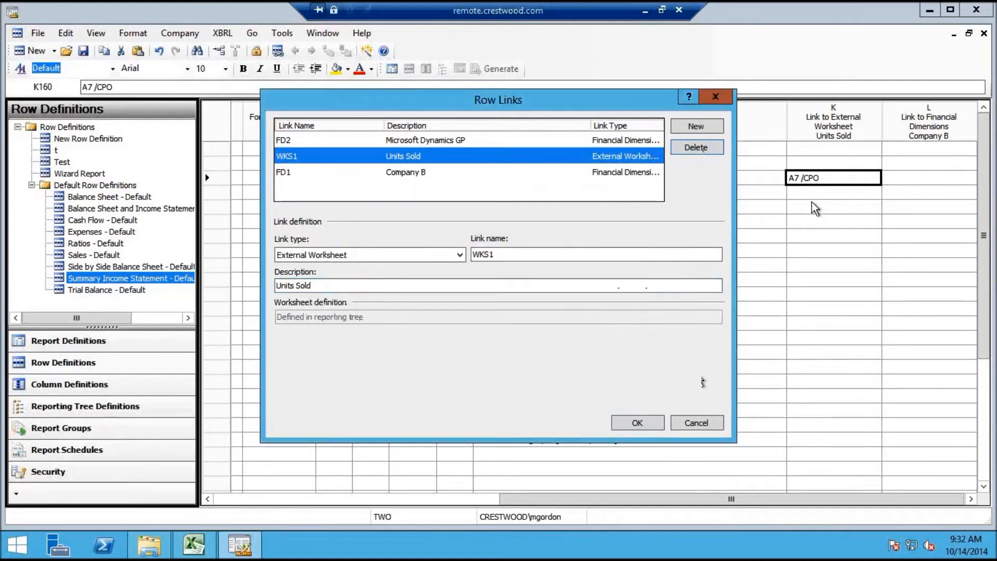
pyautogui.click(709, 425)
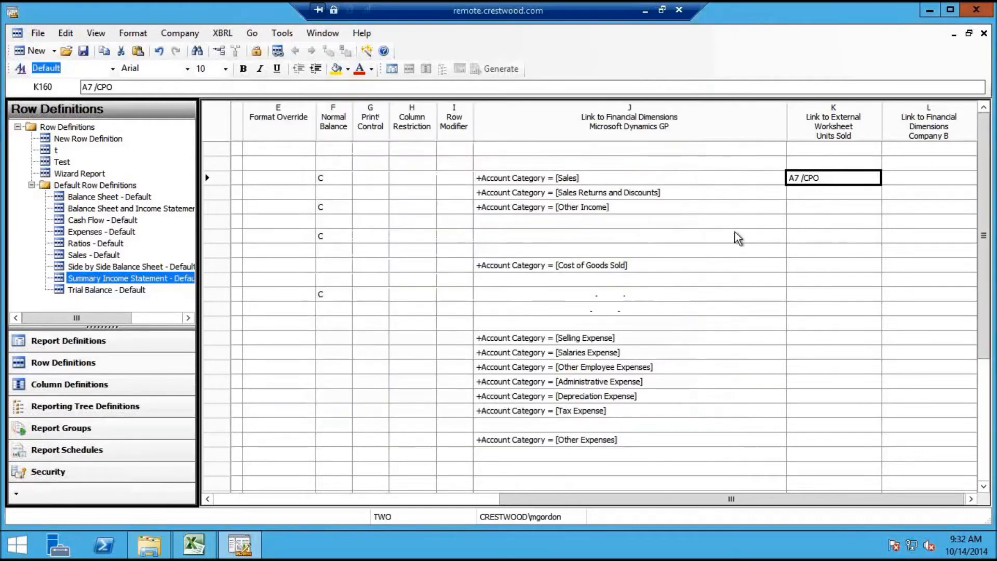
# Open the dimension editor for the Sales row's Company B cell L160, leaving Division unchanged
pyautogui.click(639, 174)
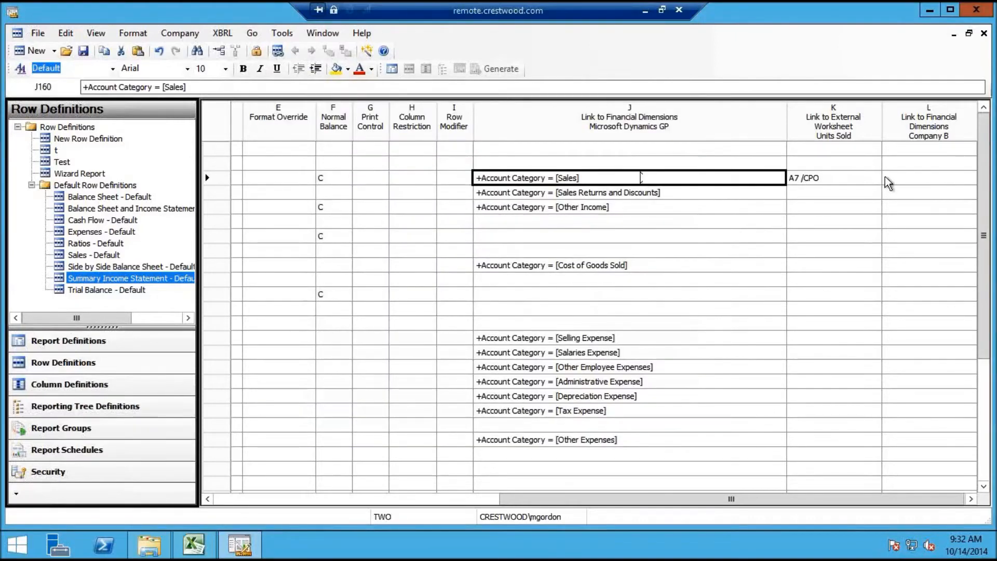
pyautogui.click(897, 183)
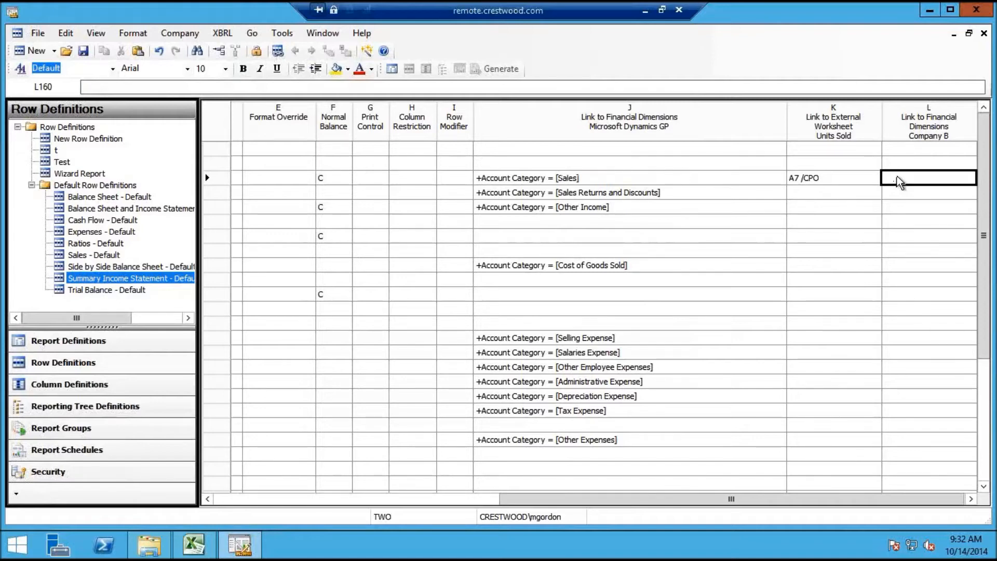
pyautogui.doubleClick(899, 180)
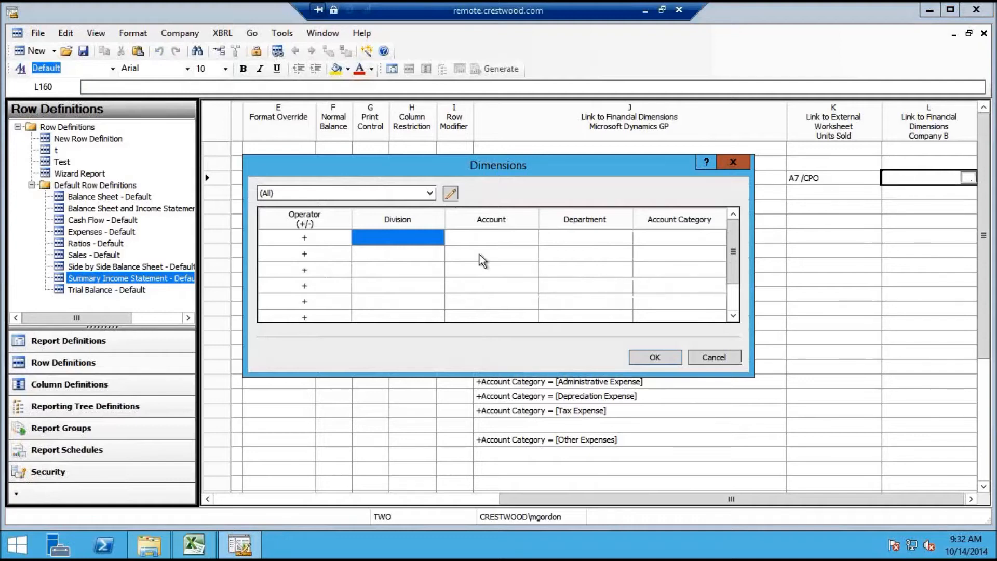
pyautogui.doubleClick(440, 239)
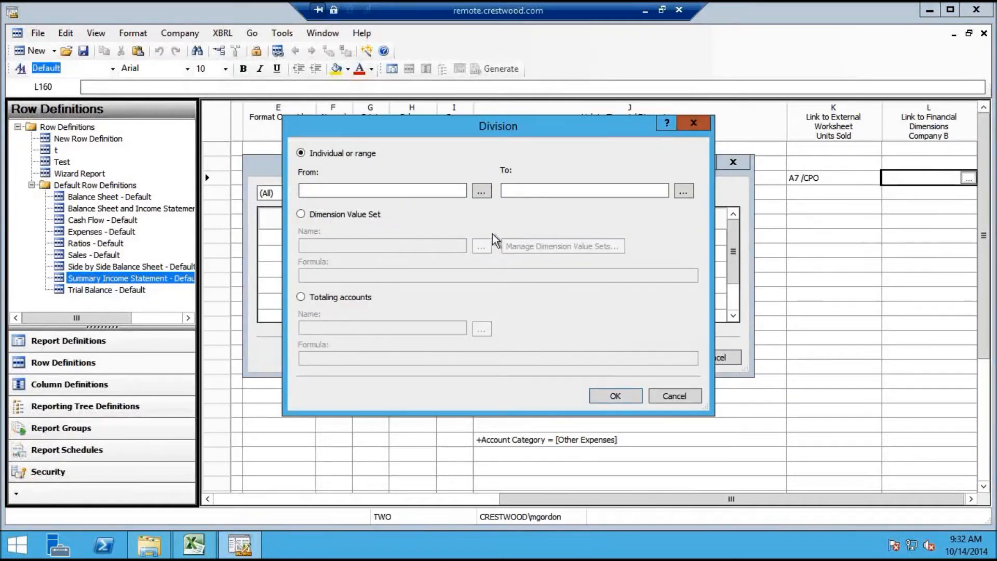
pyautogui.click(481, 191)
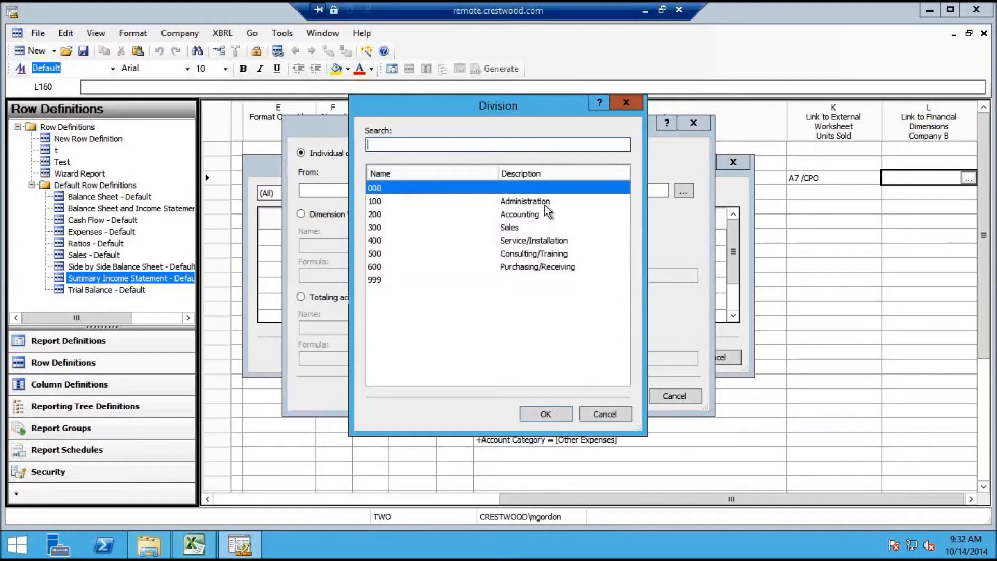
pyautogui.click(605, 415)
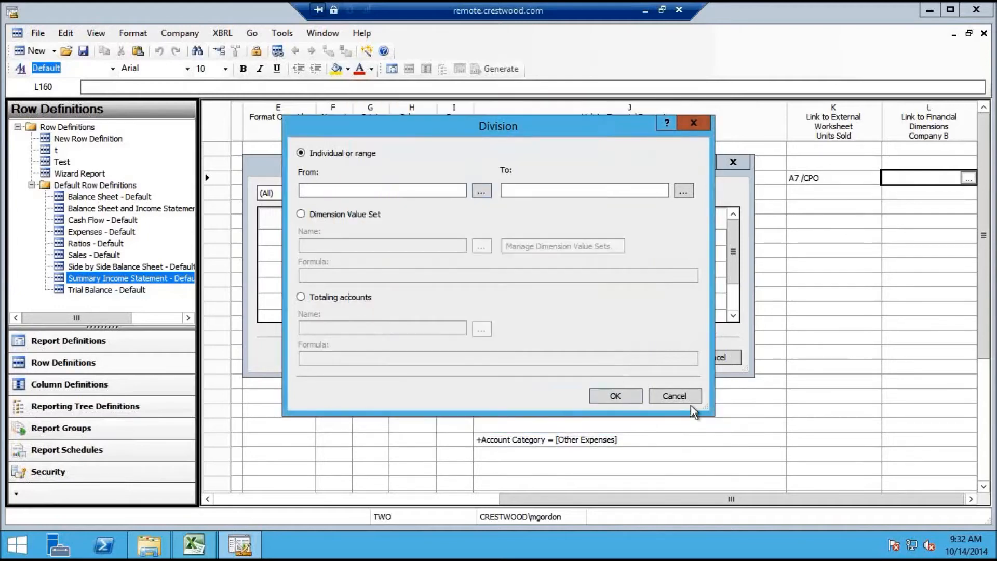
pyautogui.click(675, 396)
# Link cell L160 to account 1100 via the Account dimension
pyautogui.click(513, 236)
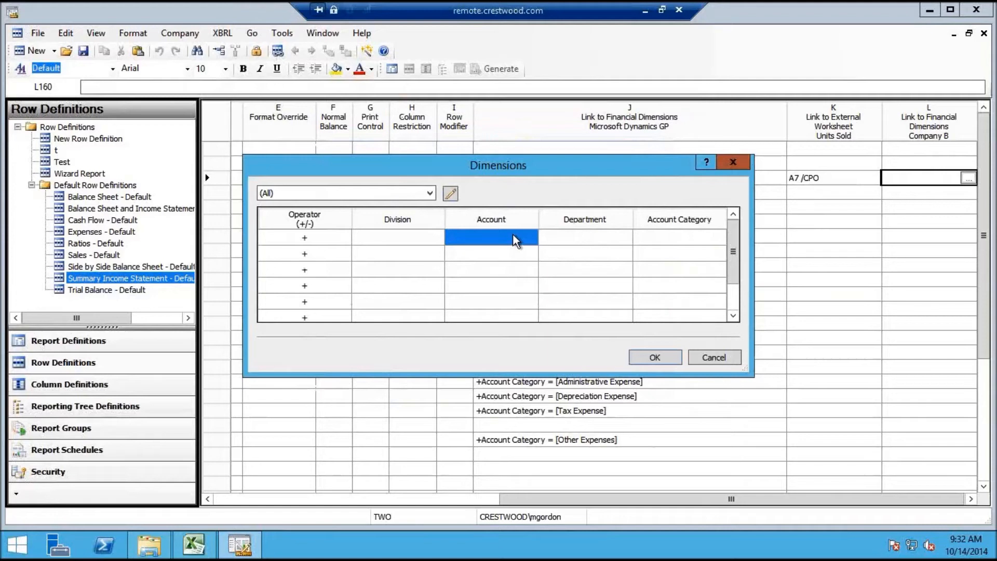
pyautogui.click(519, 237)
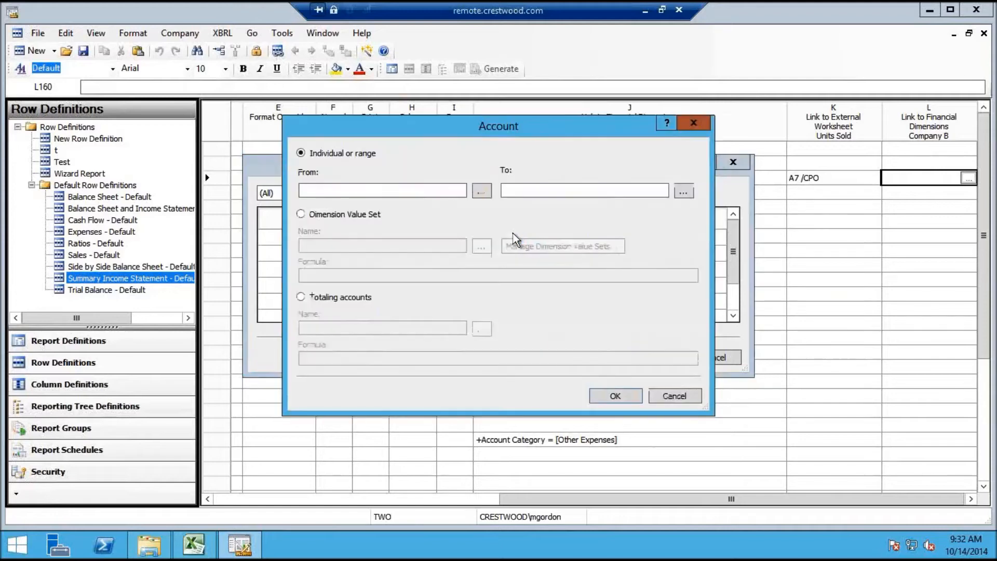
pyautogui.click(481, 191)
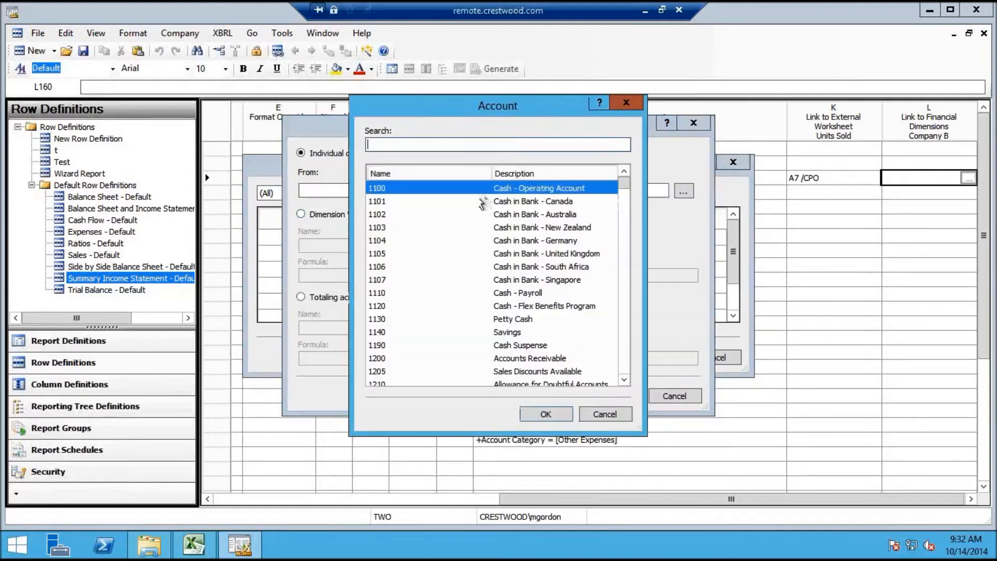
pyautogui.doubleClick(534, 188)
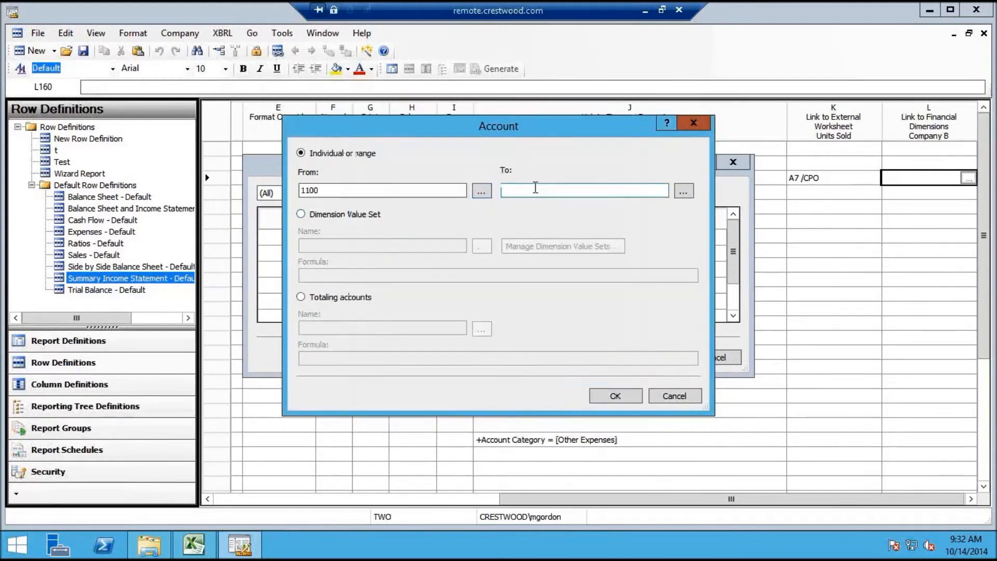
pyautogui.click(613, 393)
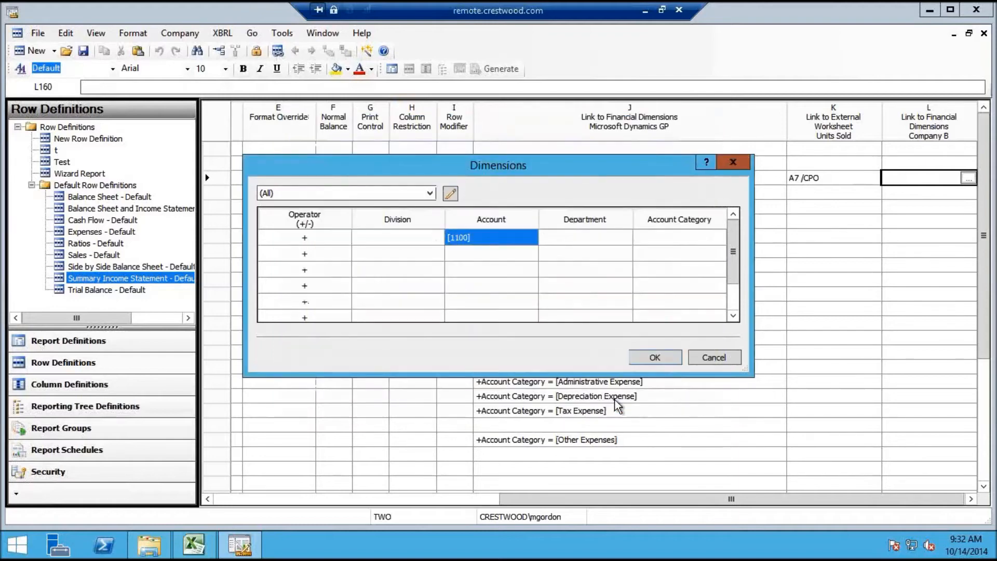
pyautogui.click(655, 357)
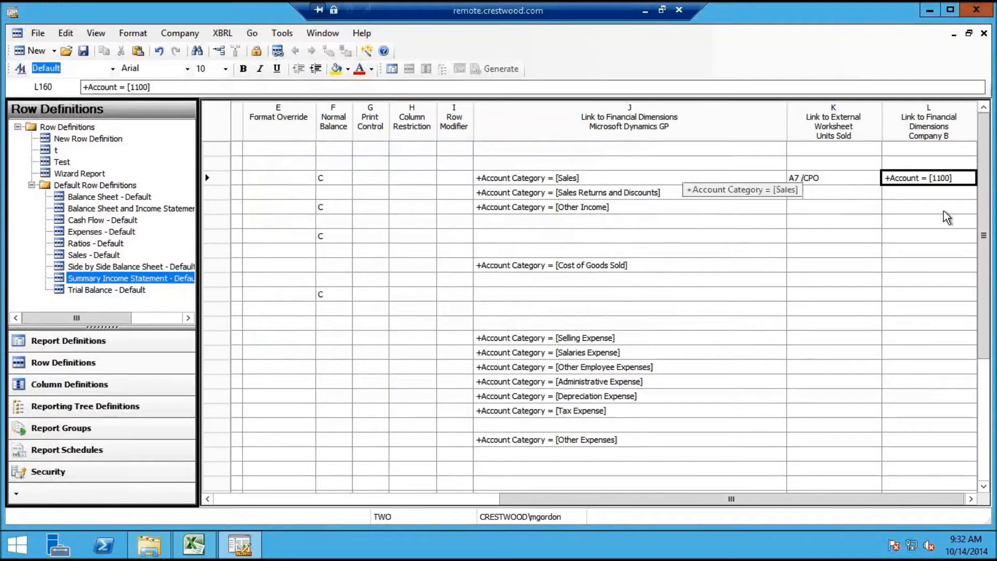
# Change L160's account link from 1100 to 4110 US Sales - Retail/Parts
pyautogui.doubleClick(937, 177)
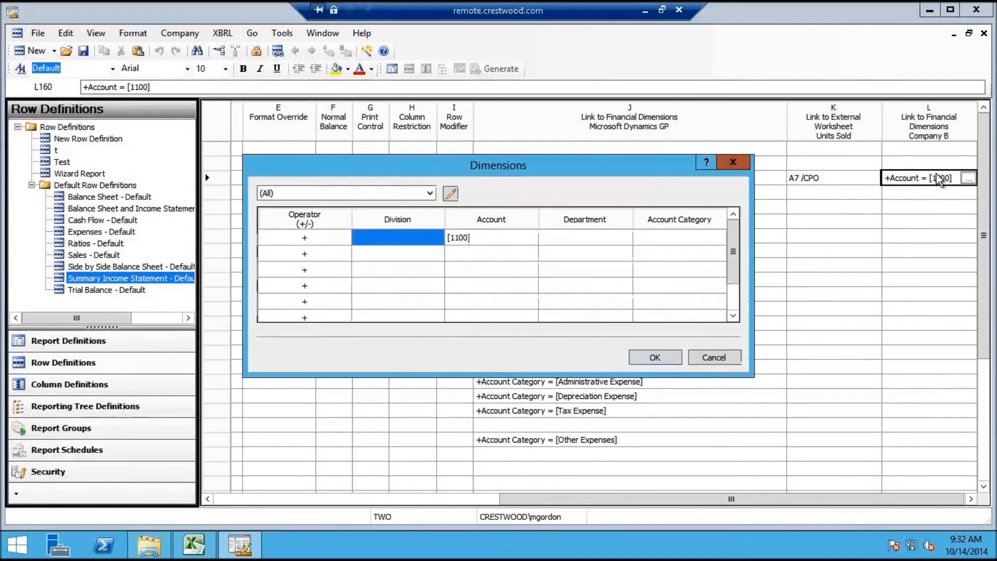
pyautogui.click(519, 242)
pyautogui.click(519, 242)
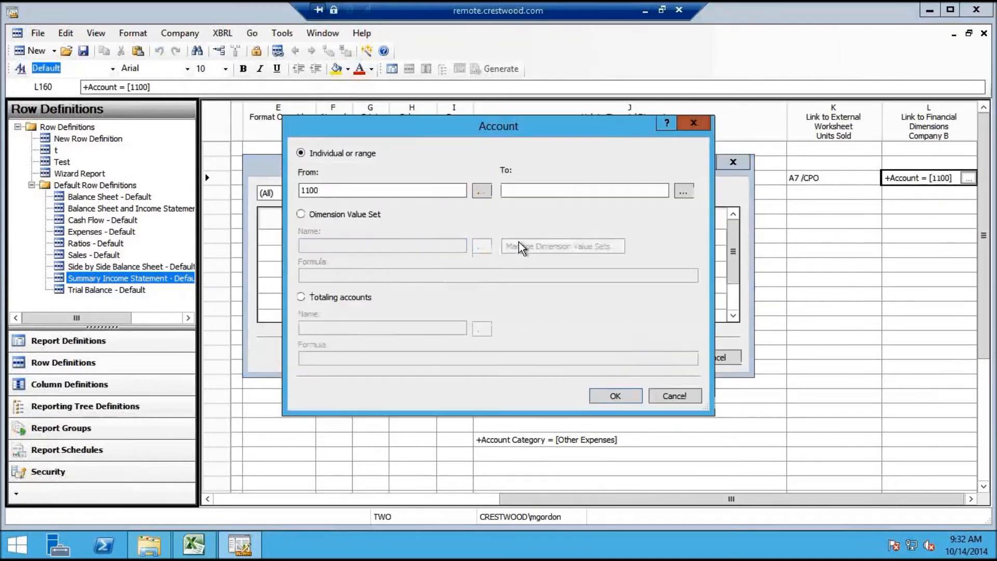
pyautogui.click(482, 191)
pyautogui.moveTo(468, 144); pyautogui.dragTo(294, 157)
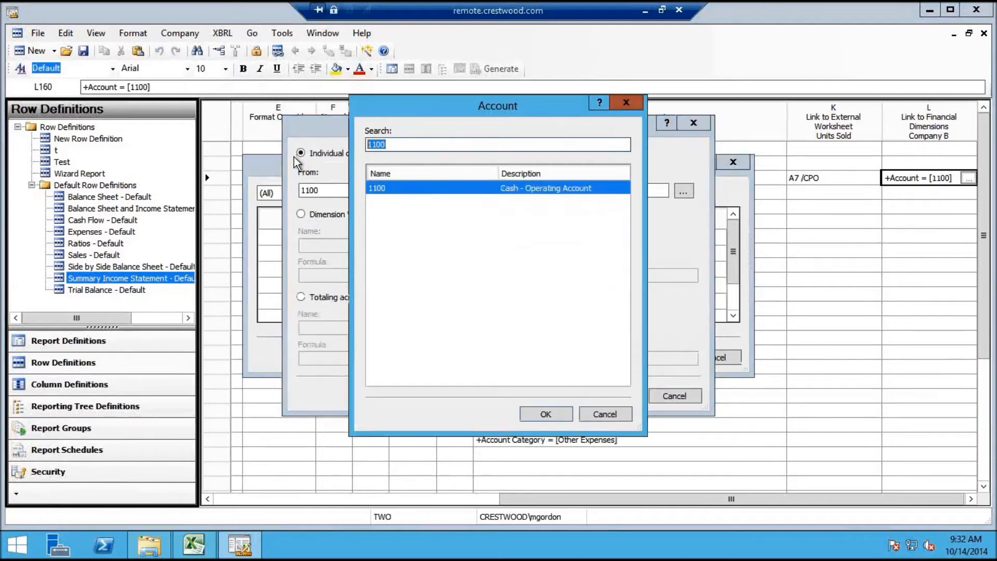
pyautogui.write('4')
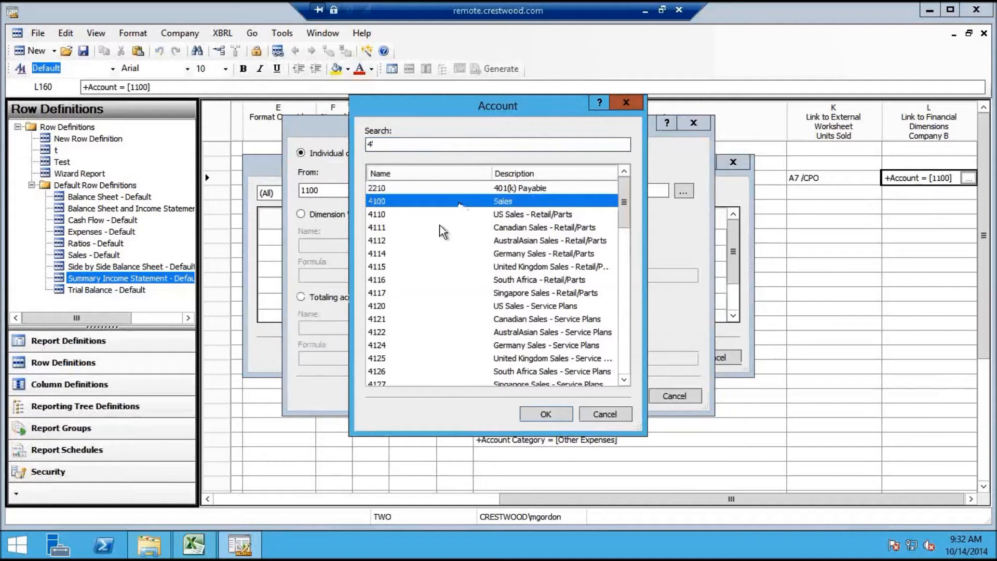
pyautogui.doubleClick(459, 213)
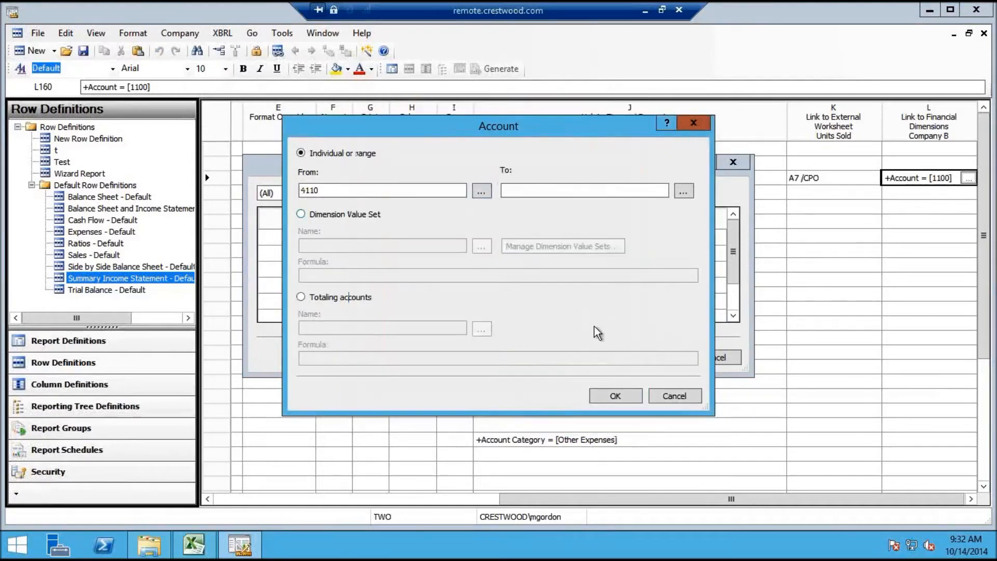
pyautogui.click(621, 397)
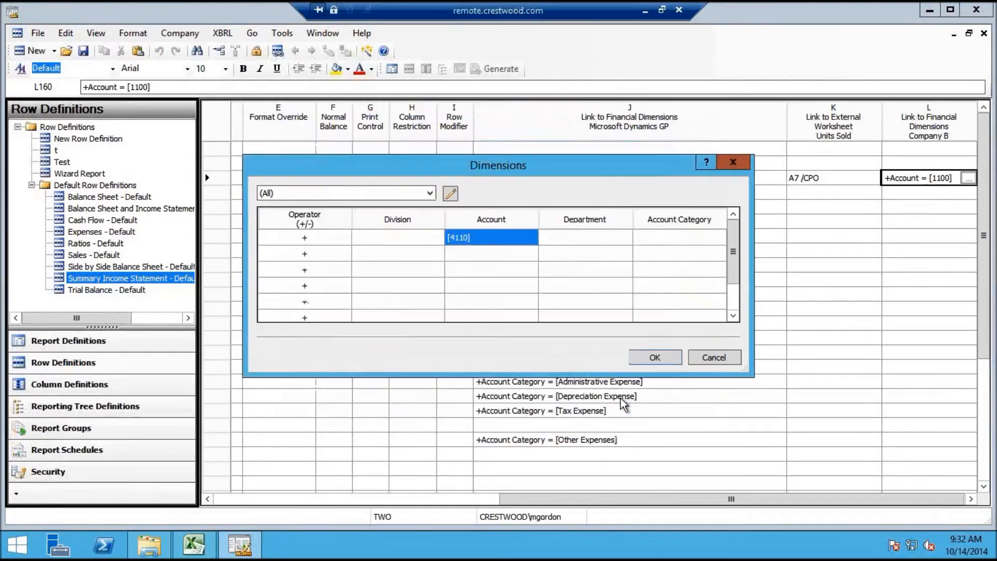
pyautogui.click(655, 358)
# Link the Sales row's Dynamics GP dimension cell J160 to account 4100
pyautogui.doubleClick(648, 180)
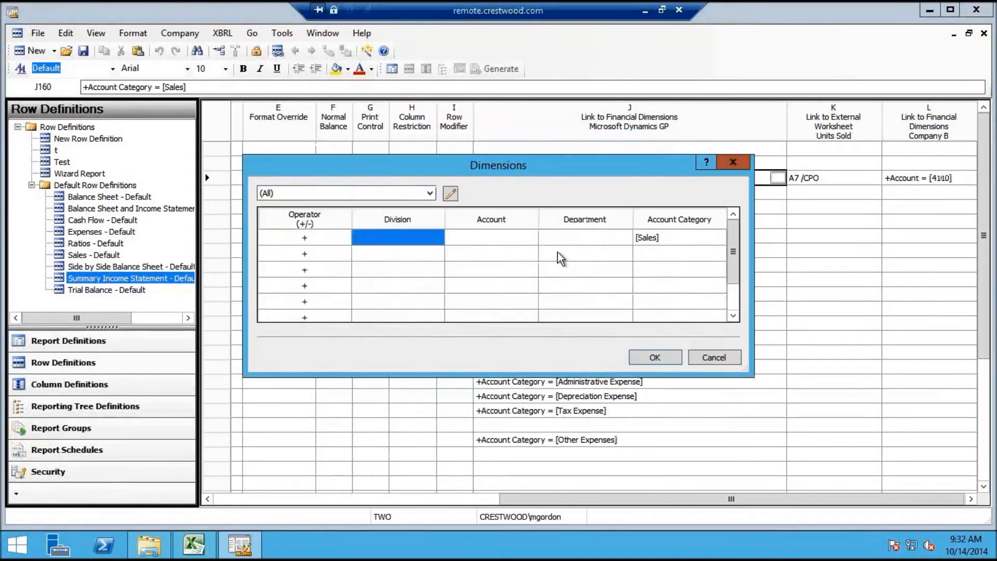
pyautogui.click(644, 240)
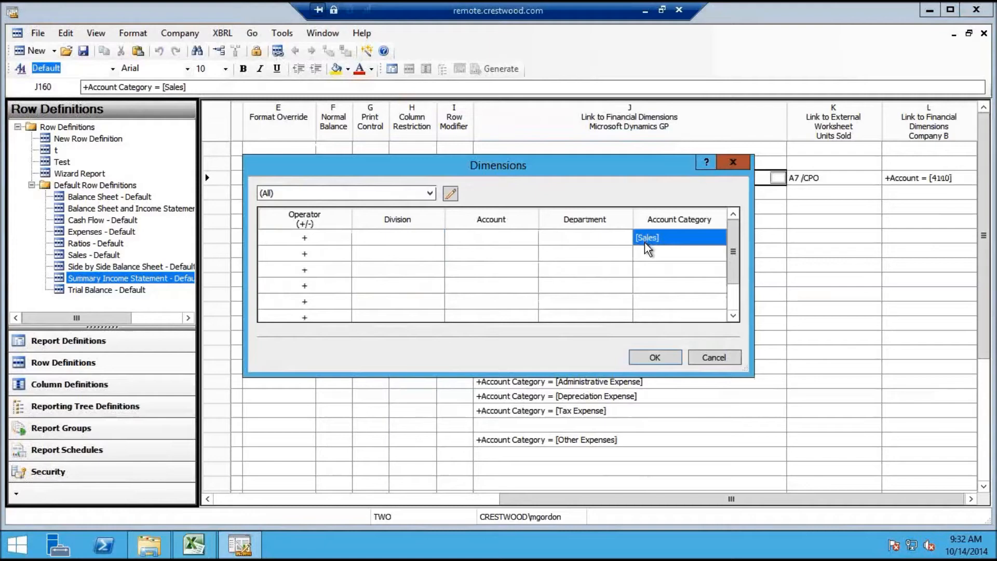
pyautogui.doubleClick(525, 241)
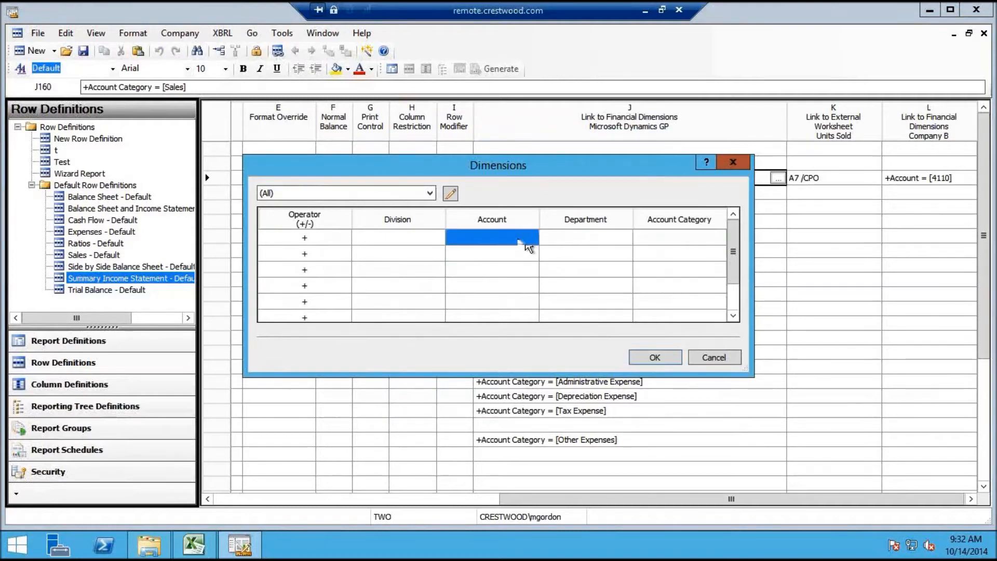
pyautogui.click(482, 191)
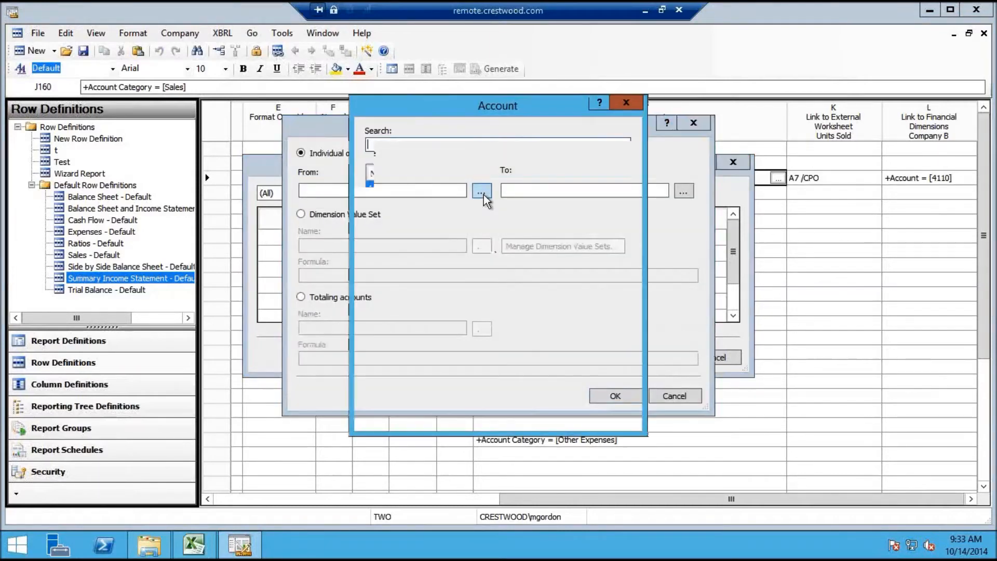
pyautogui.write('4')
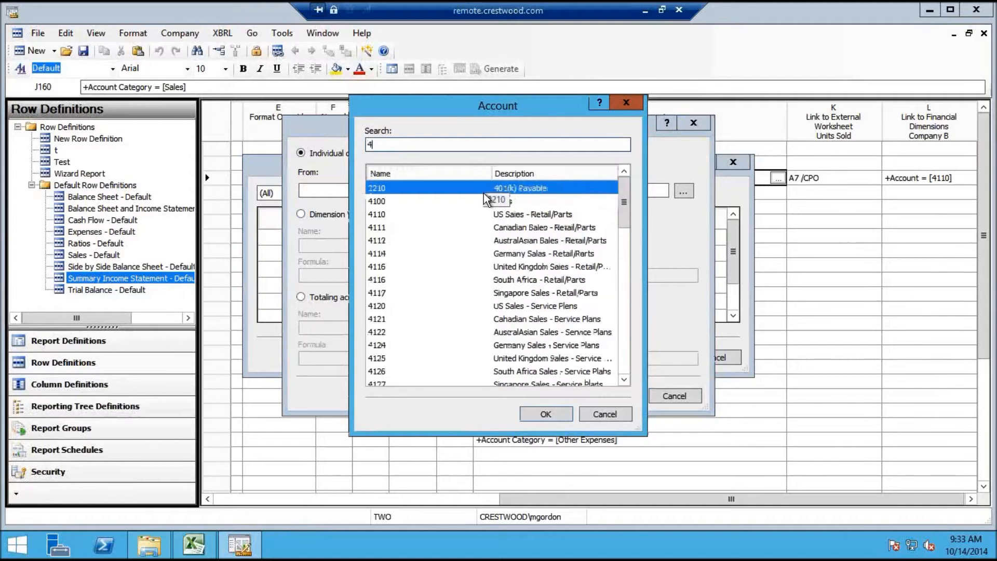
pyautogui.doubleClick(462, 203)
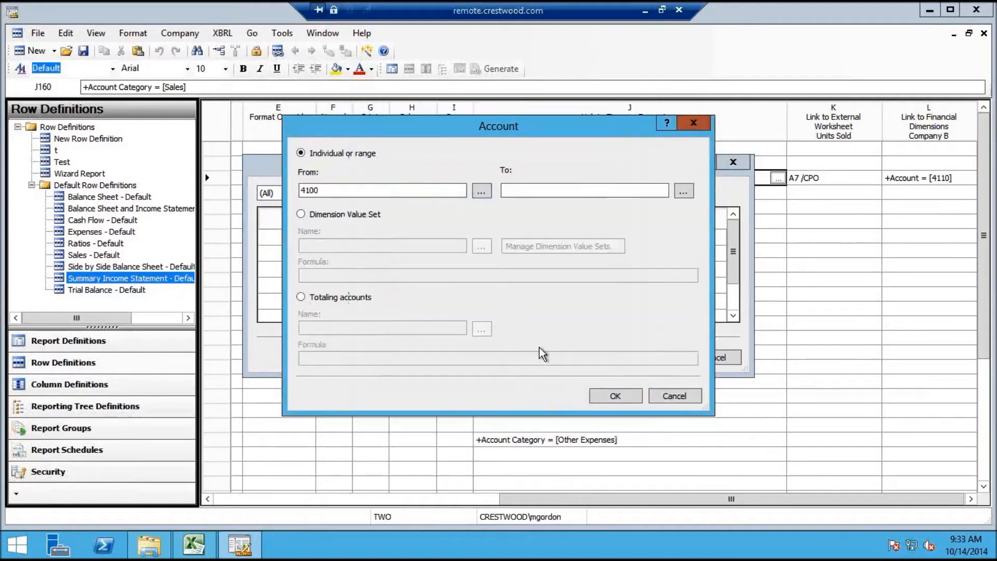
pyautogui.click(610, 398)
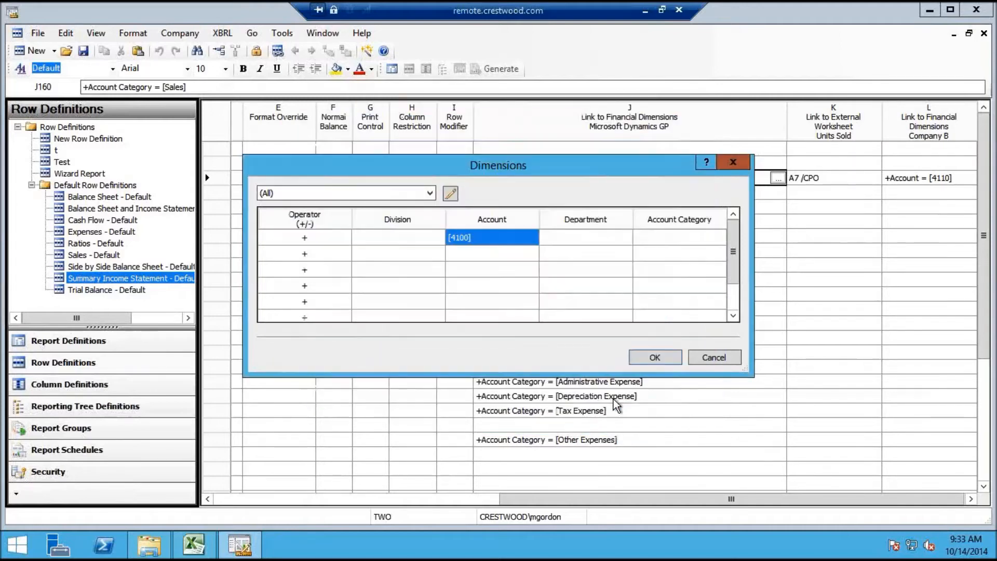
pyautogui.click(651, 359)
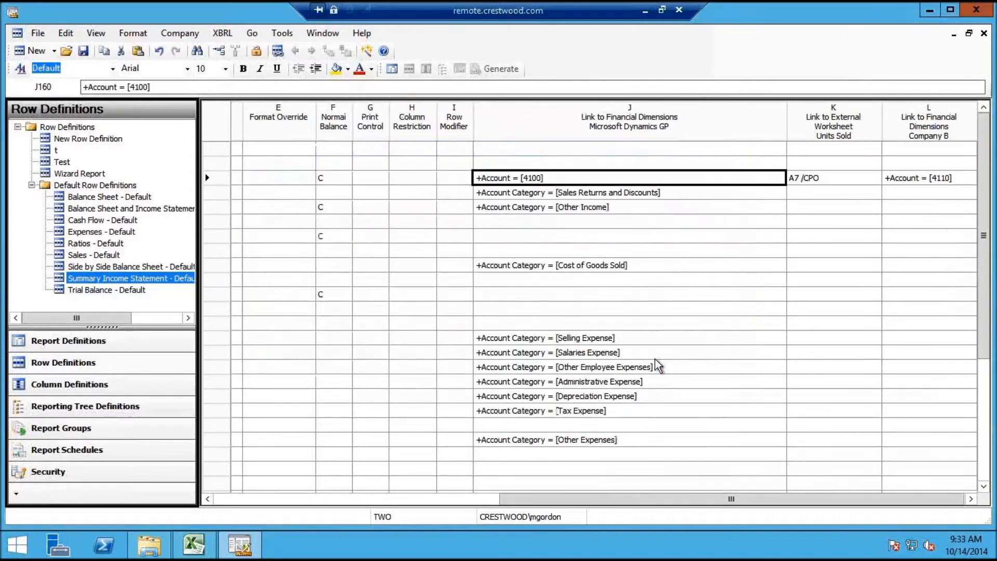
# Compare the J160 and L160 account links and save the row definition
pyautogui.click(915, 177)
pyautogui.click(681, 183)
pyautogui.click(934, 176)
pyautogui.click(728, 178)
pyautogui.click(917, 181)
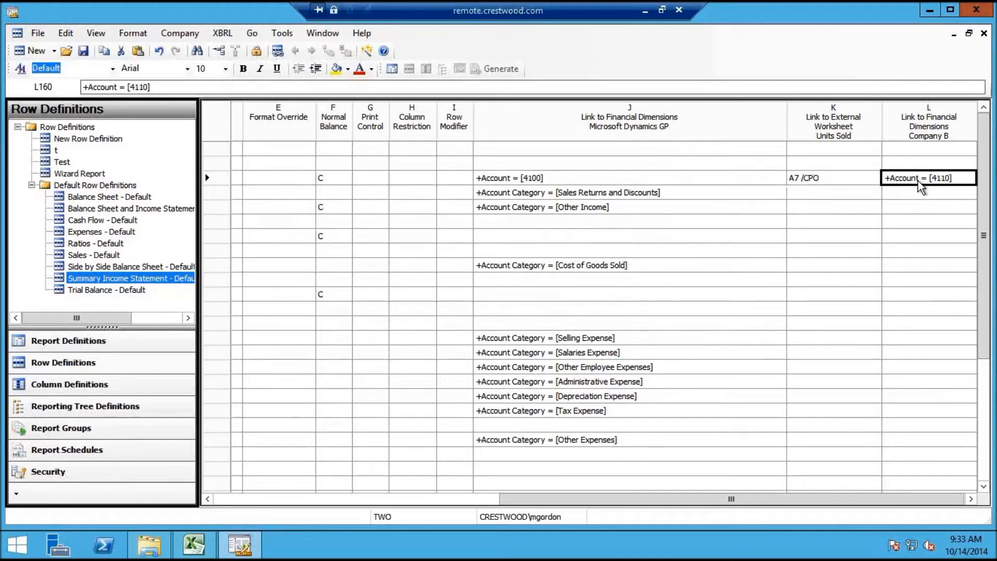
pyautogui.click(84, 50)
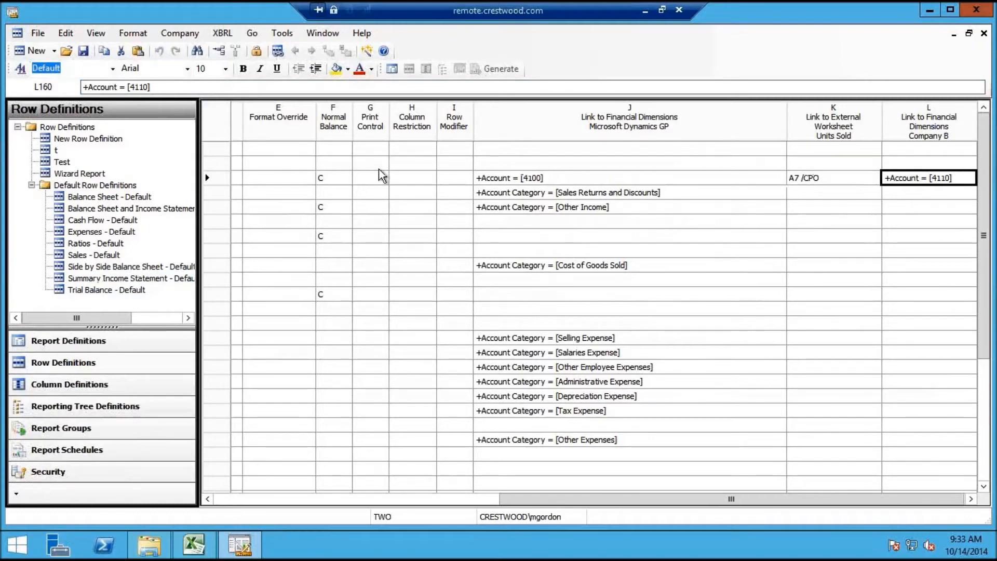
pyautogui.click(326, 31)
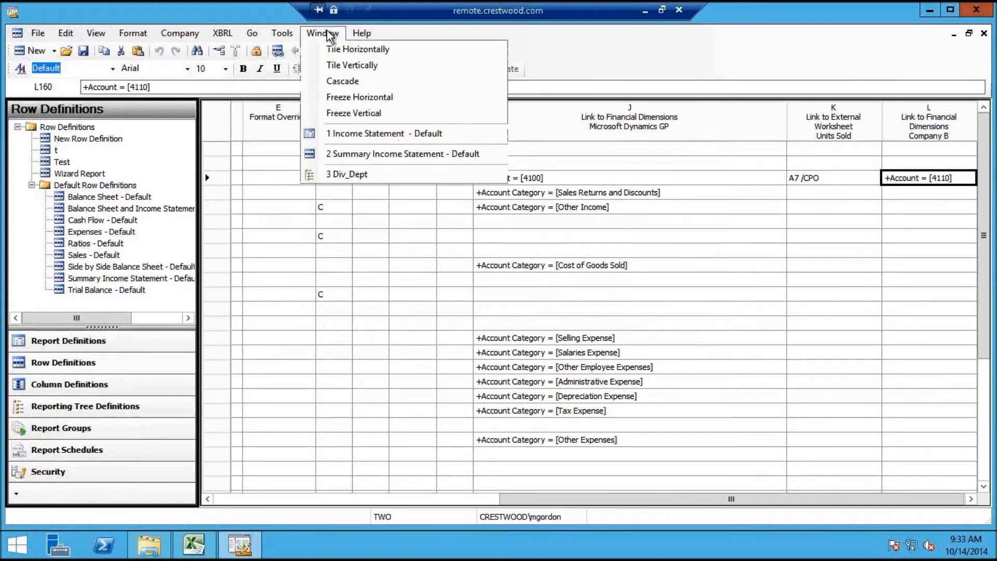
# In the Div_Dept tree, leave unit 02's financial dimensions link empty and save the tree
pyautogui.click(359, 174)
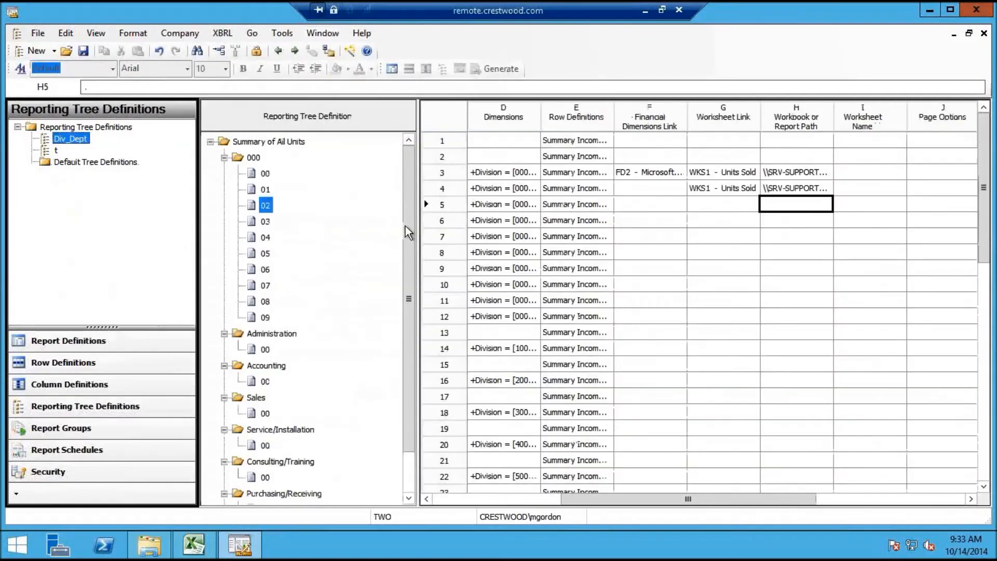
pyautogui.click(650, 206)
pyautogui.click(651, 205)
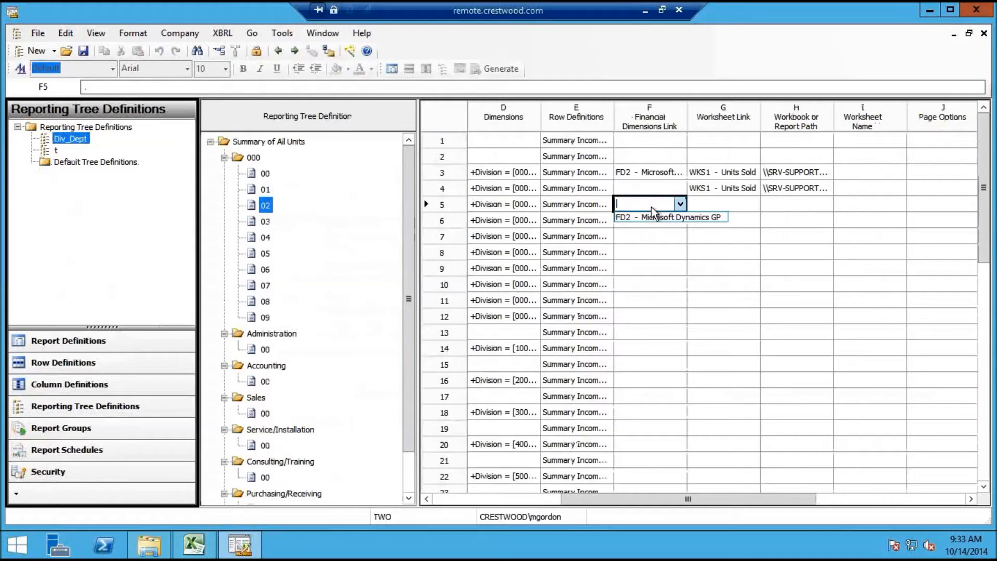
pyautogui.click(714, 199)
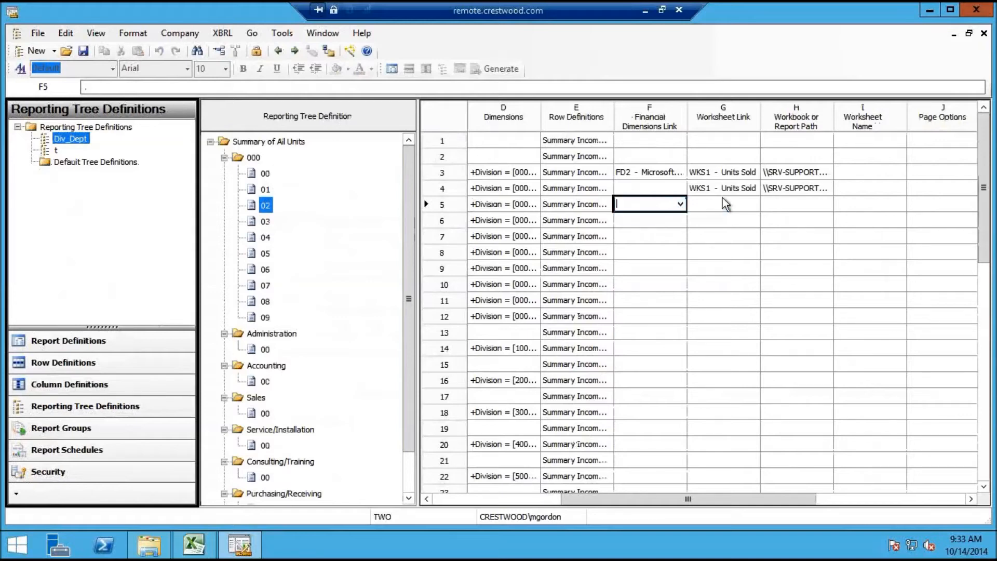
pyautogui.click(83, 50)
# Close the tree and row definitions, save the Income Statement report, and reopen Div_Dept
pyautogui.click(984, 33)
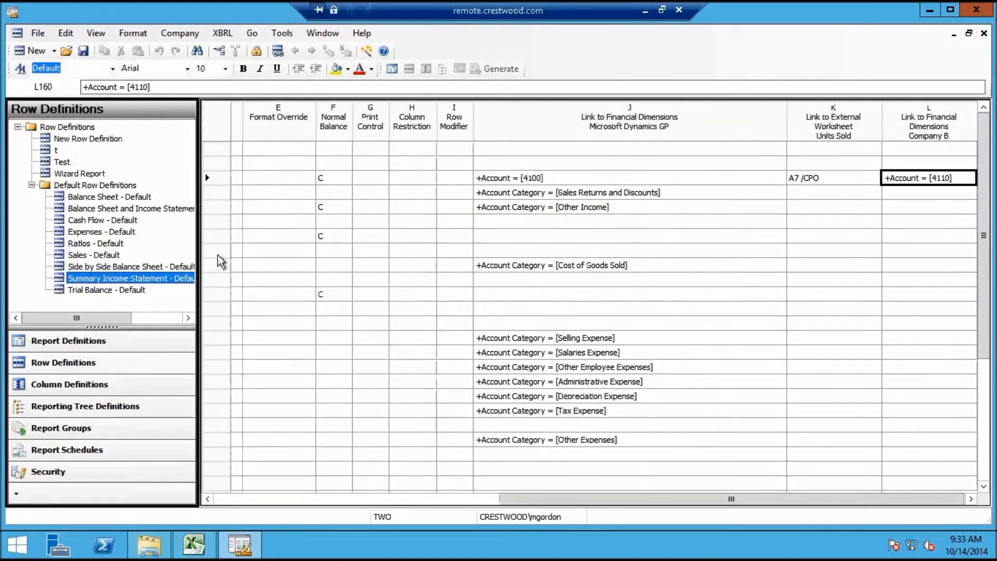
pyautogui.click(983, 33)
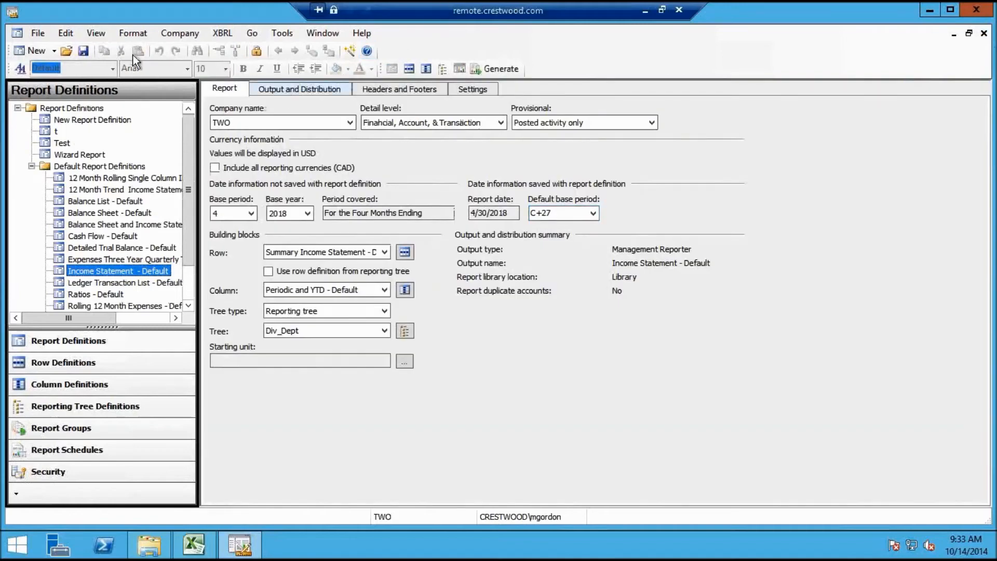
pyautogui.click(82, 52)
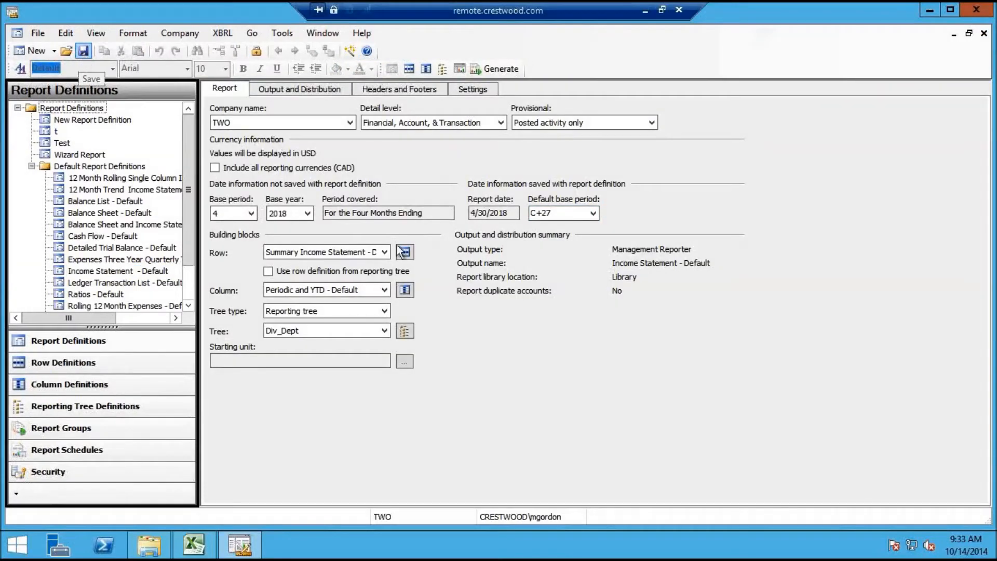
pyautogui.click(404, 330)
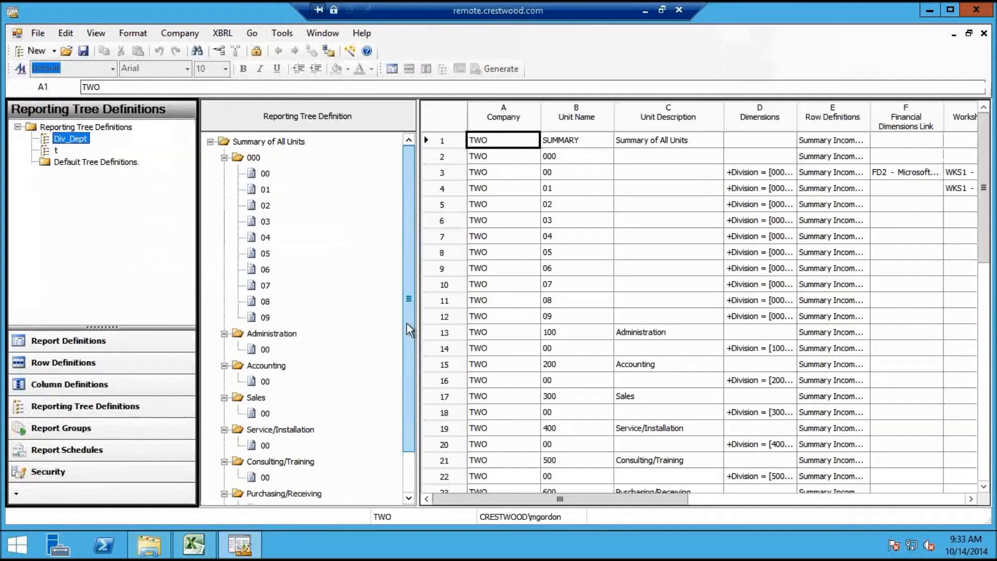
# Link unit 03 to FD1 - Company B and review the FD2 link in F3
pyautogui.click(897, 221)
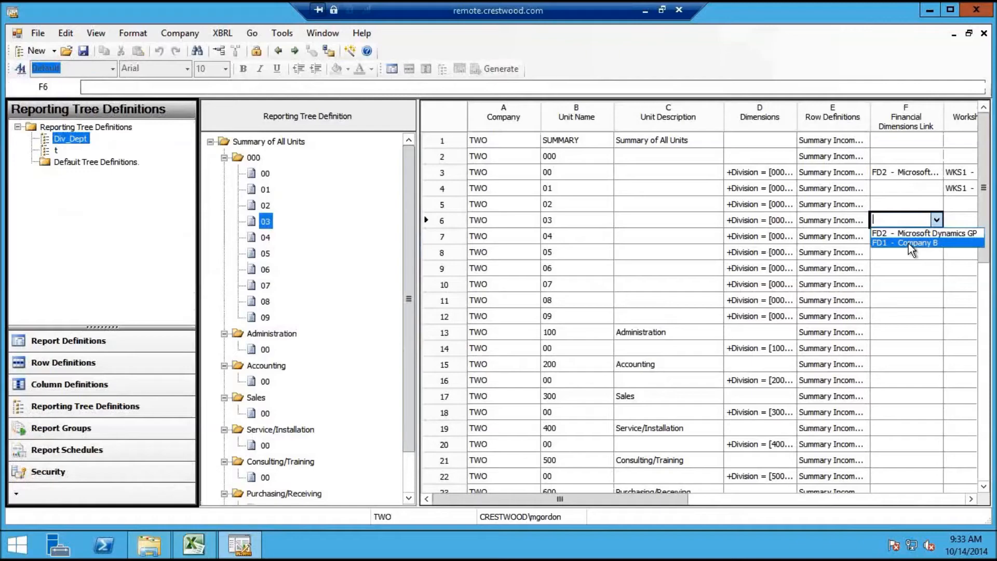
pyautogui.click(908, 243)
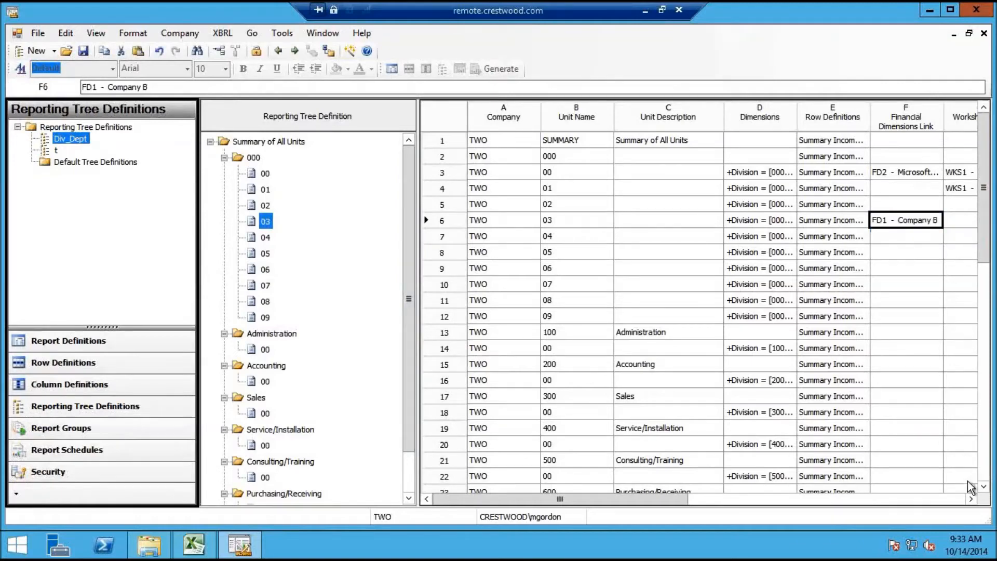
pyautogui.click(970, 499)
pyautogui.click(970, 499)
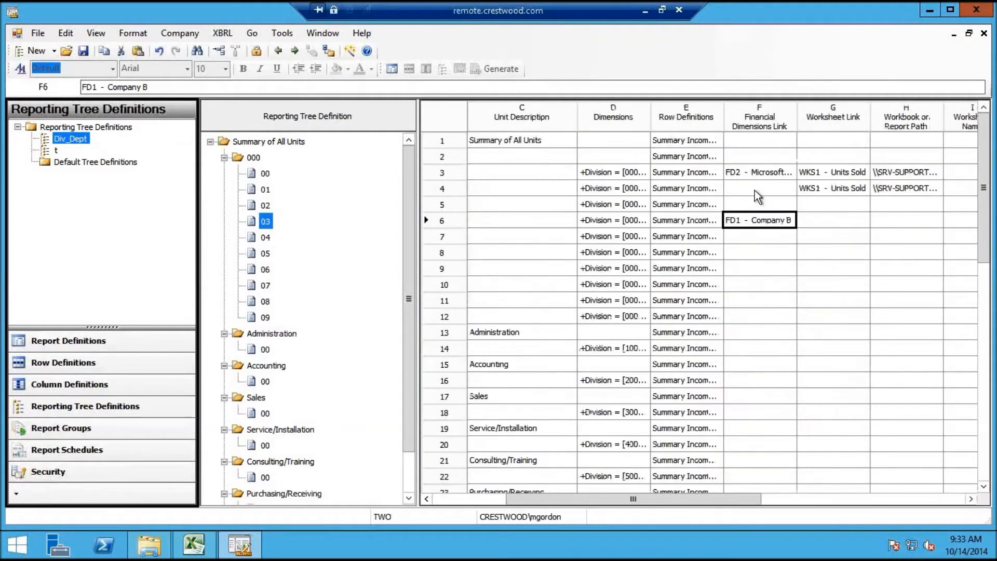
pyautogui.click(751, 171)
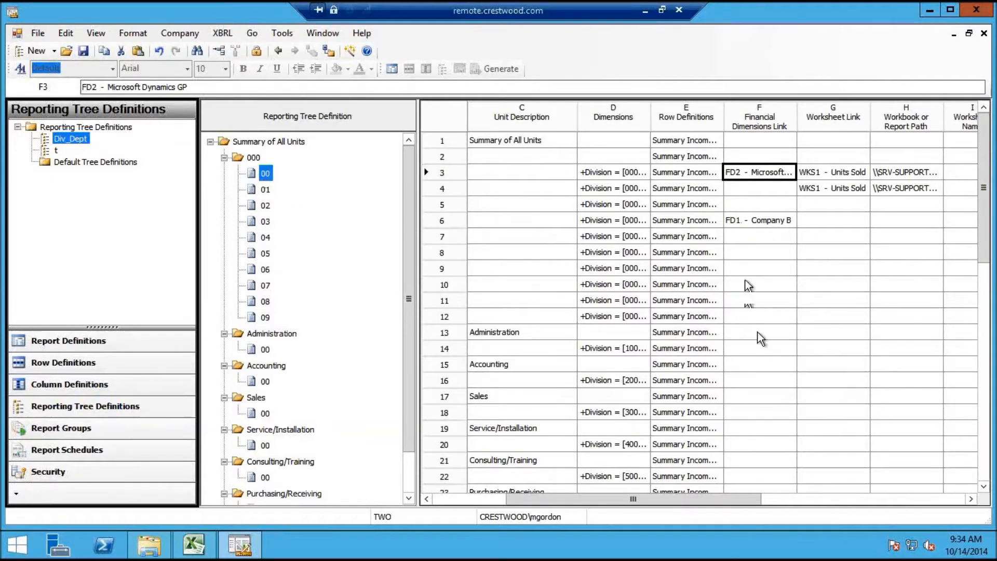
# Link Administration unit 00 in row 14 to FD1 - Company B and review its links
pyautogui.click(758, 348)
pyautogui.click(758, 348)
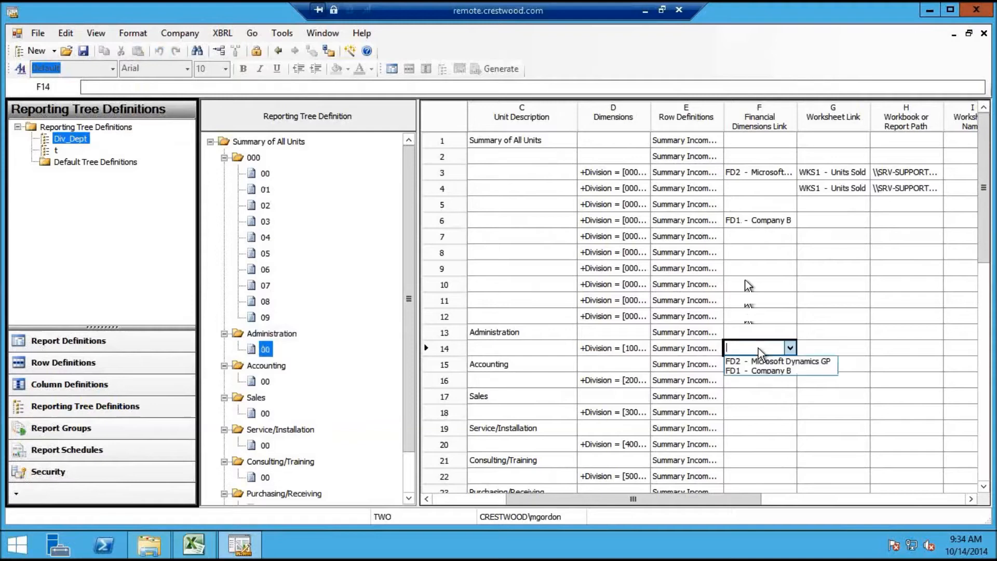
pyautogui.click(756, 370)
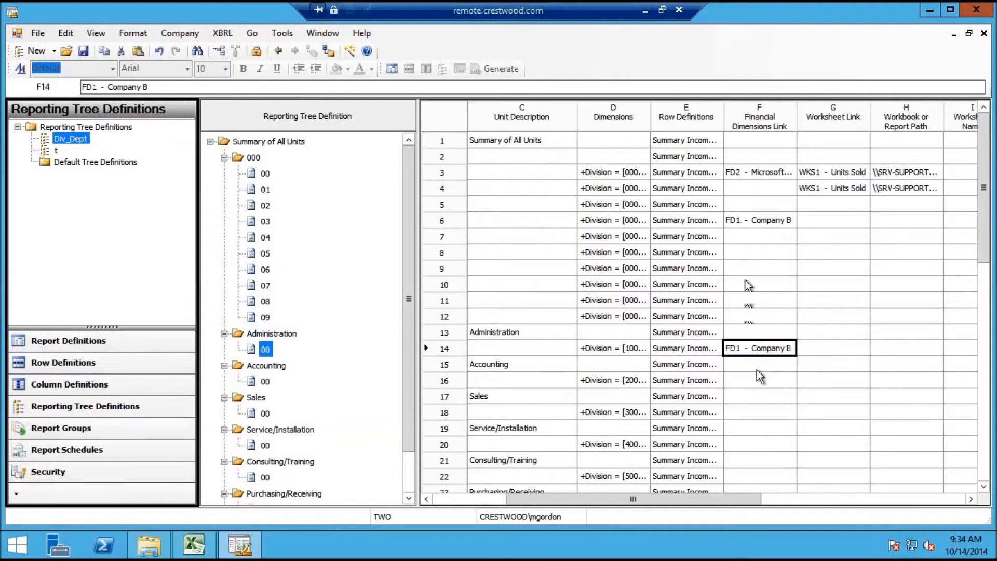
pyautogui.click(827, 347)
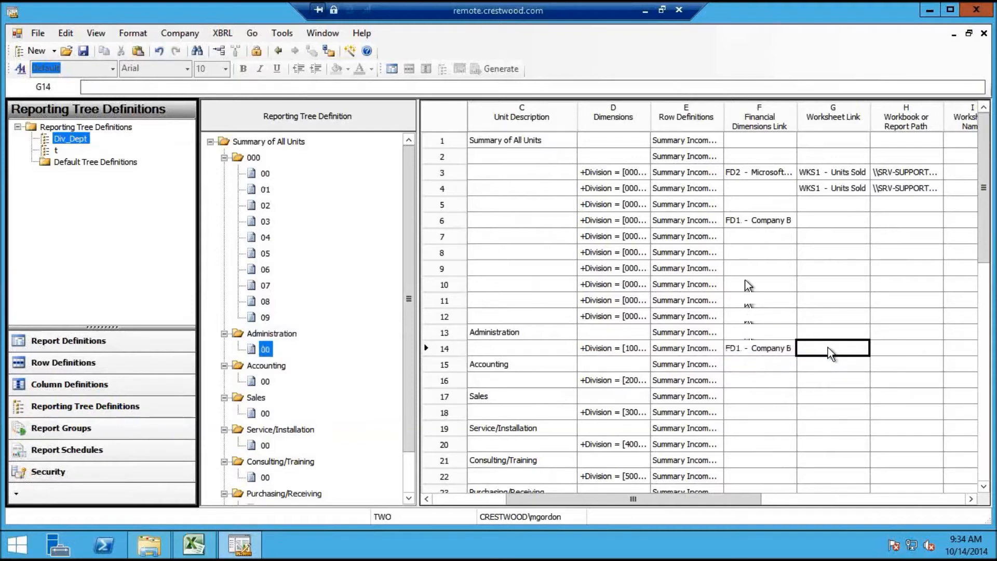
pyautogui.click(880, 351)
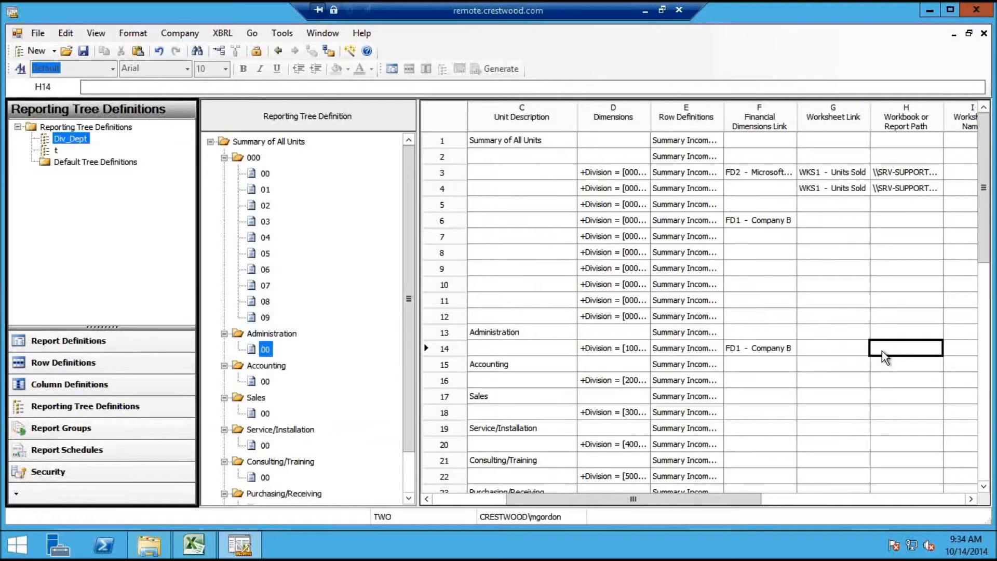
pyautogui.click(769, 347)
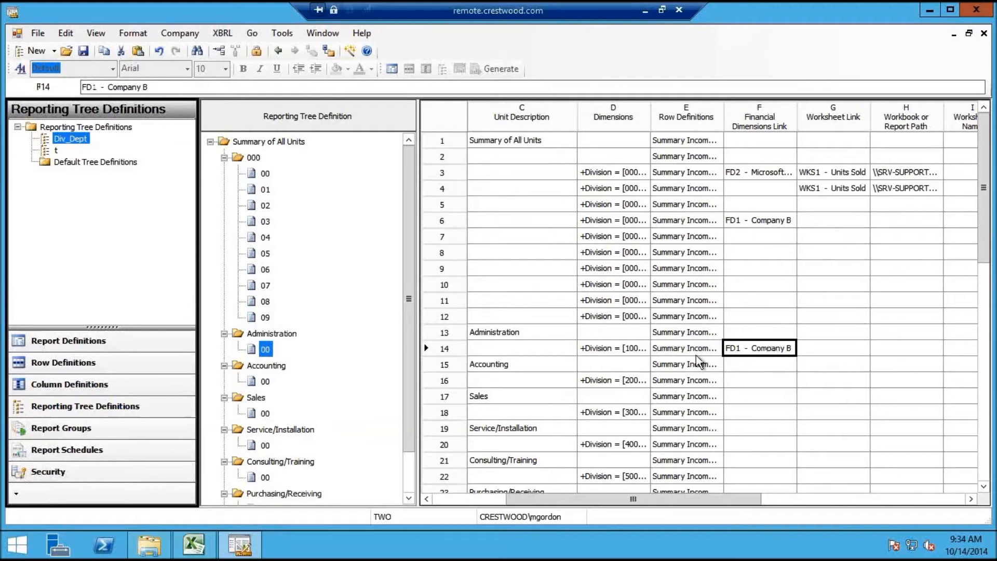
pyautogui.click(644, 348)
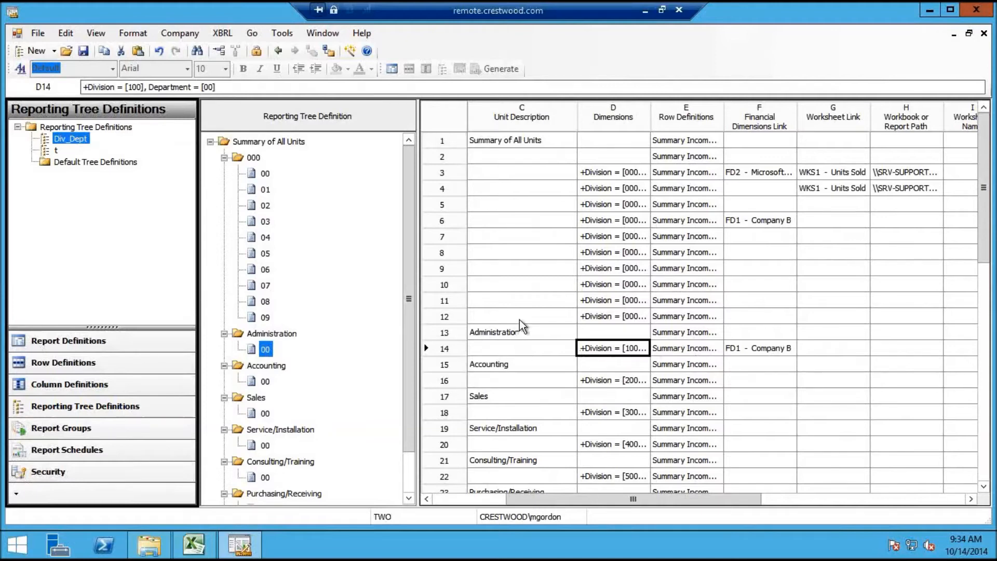
pyautogui.click(265, 175)
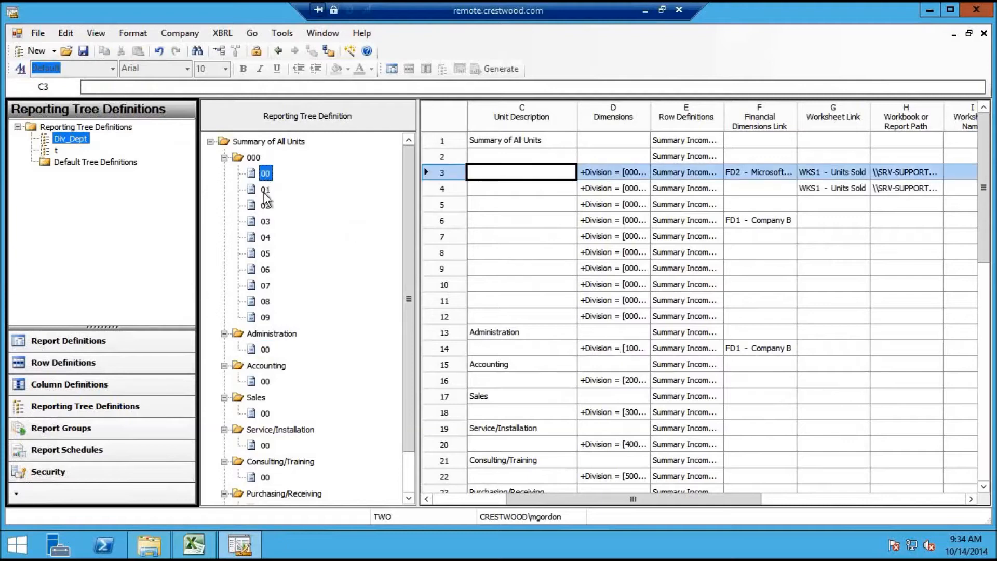
pyautogui.click(265, 190)
pyautogui.click(266, 205)
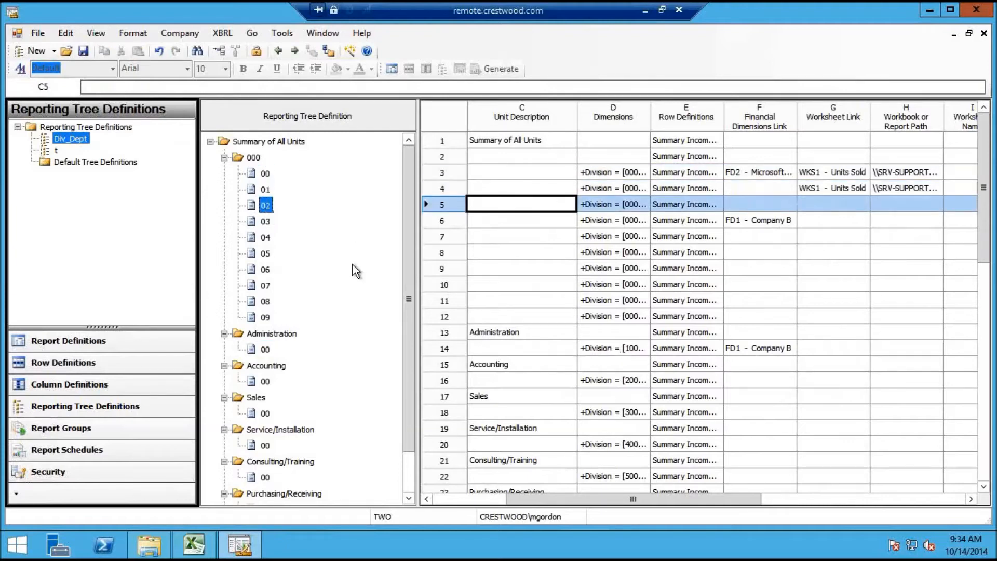
pyautogui.doubleClick(53, 150)
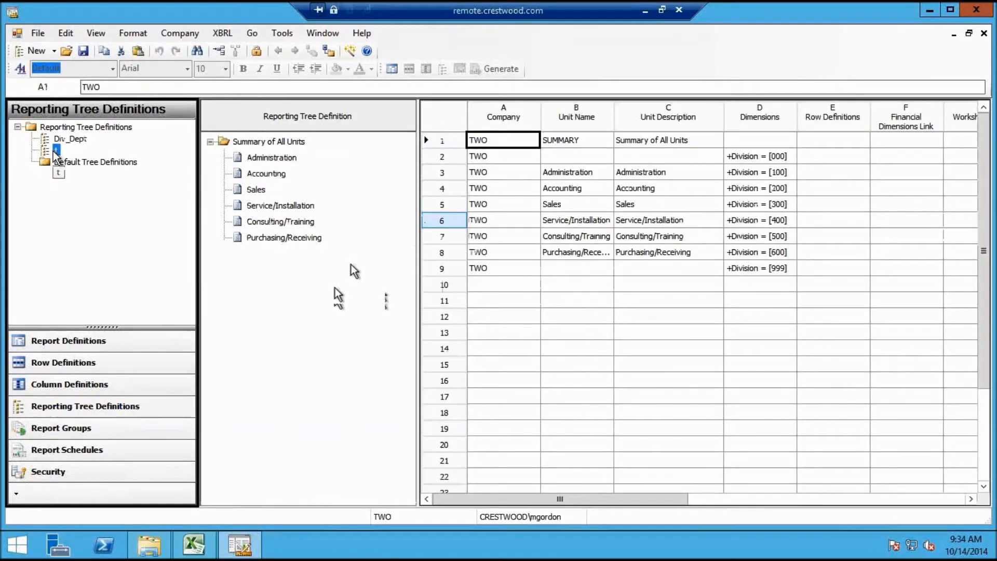
pyautogui.doubleClick(62, 138)
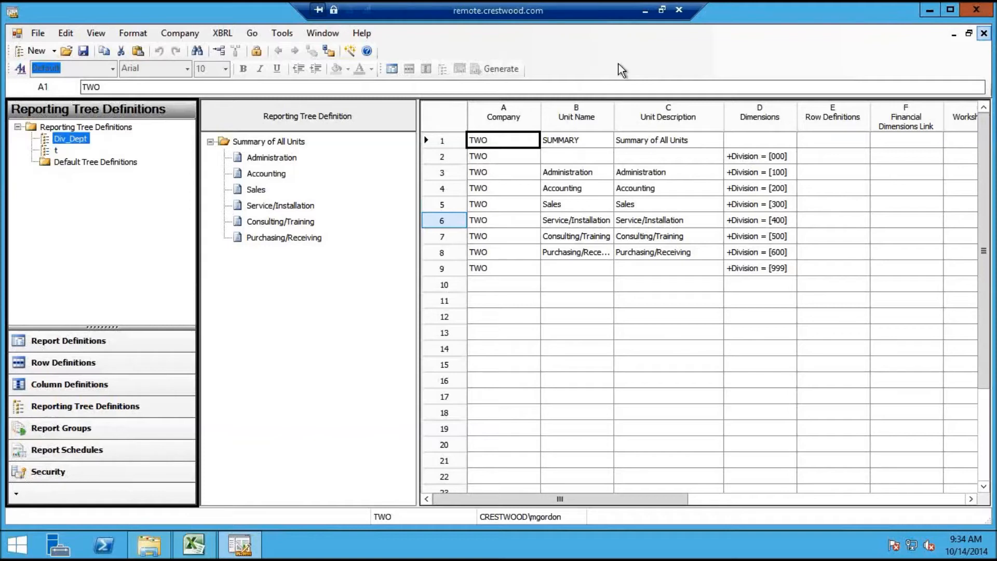
# Start a new reporting tree, then cancel inserting units from dimensions after unchecking Department
pyautogui.click(44, 51)
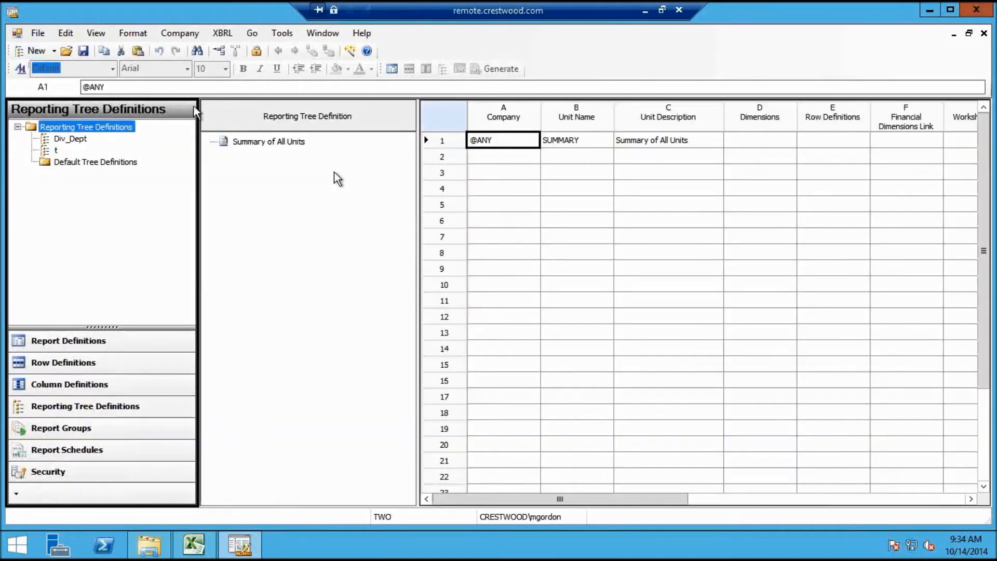
pyautogui.click(68, 33)
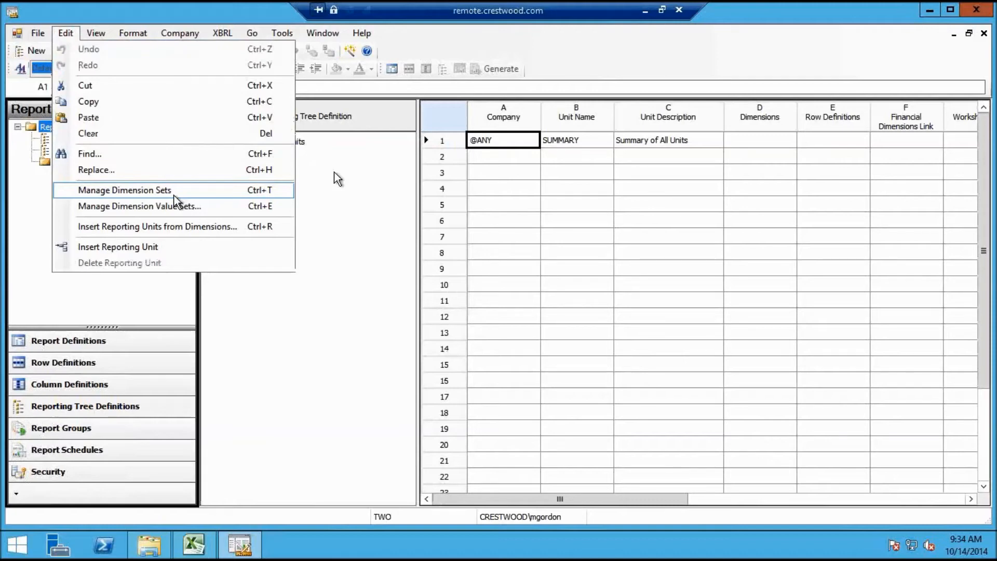
pyautogui.click(171, 228)
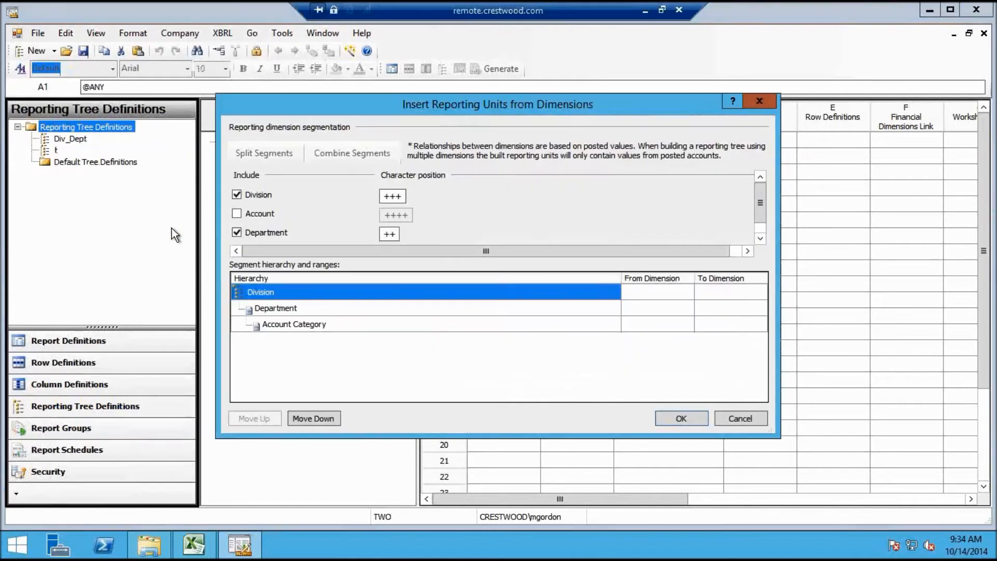
pyautogui.click(290, 310)
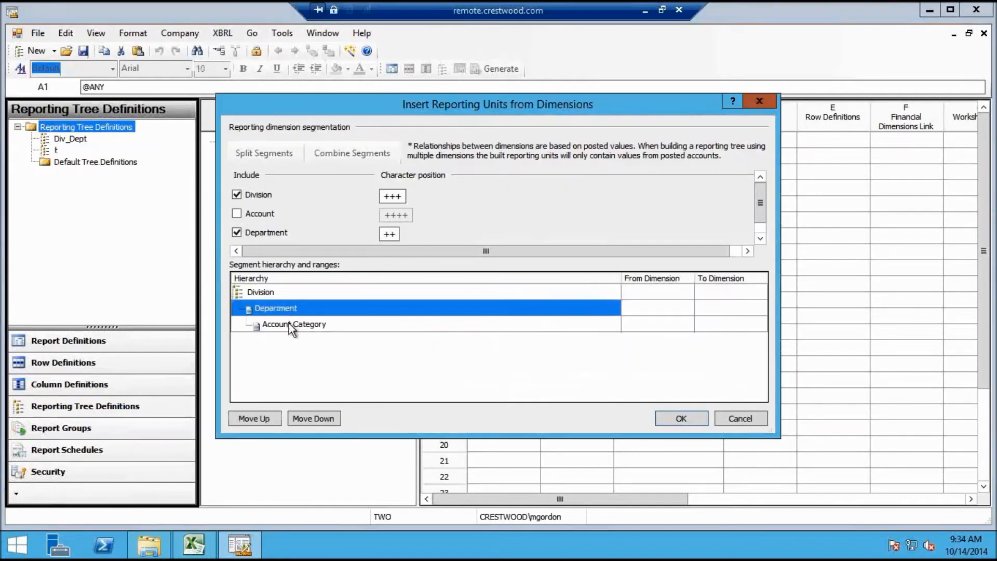
pyautogui.click(292, 327)
pyautogui.click(241, 237)
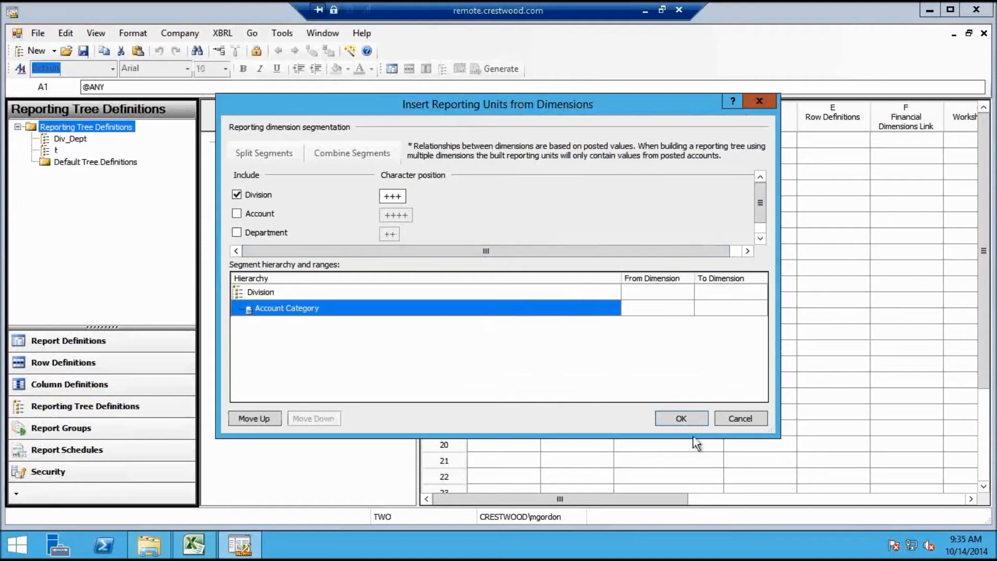
pyautogui.click(747, 424)
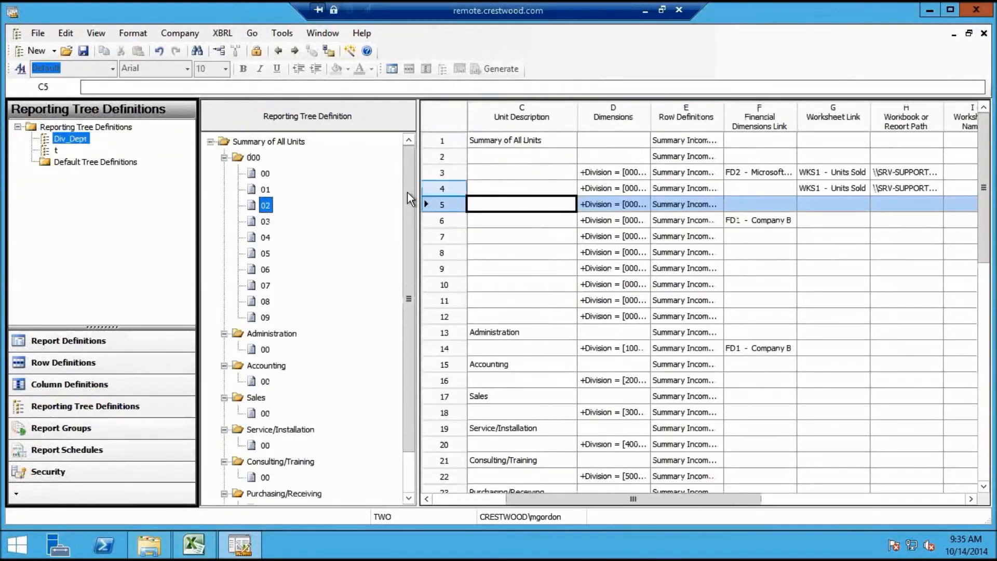
# Open tree t and set row 2's row definition to Summary Income Statement - Default
pyautogui.doubleClick(55, 149)
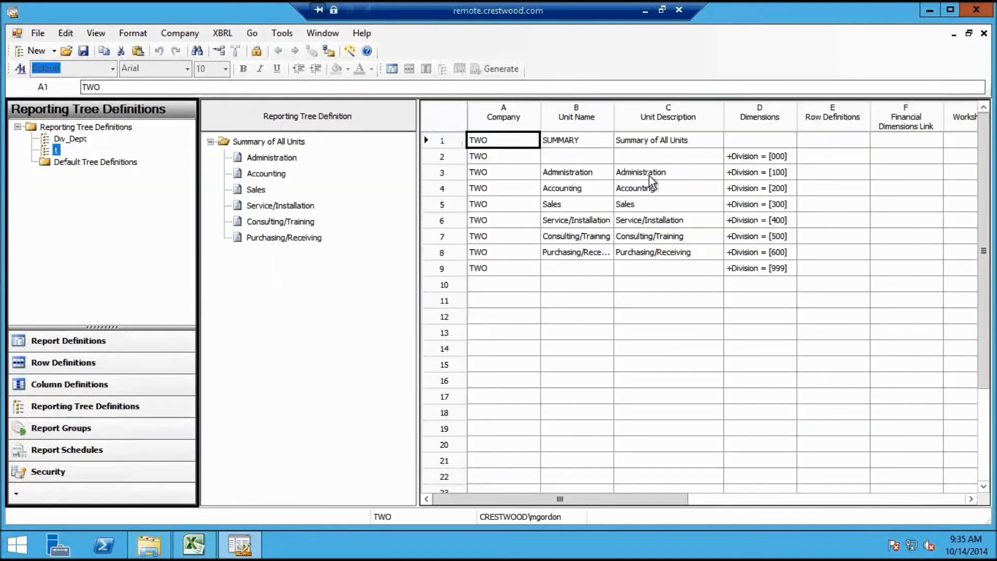
pyautogui.click(766, 159)
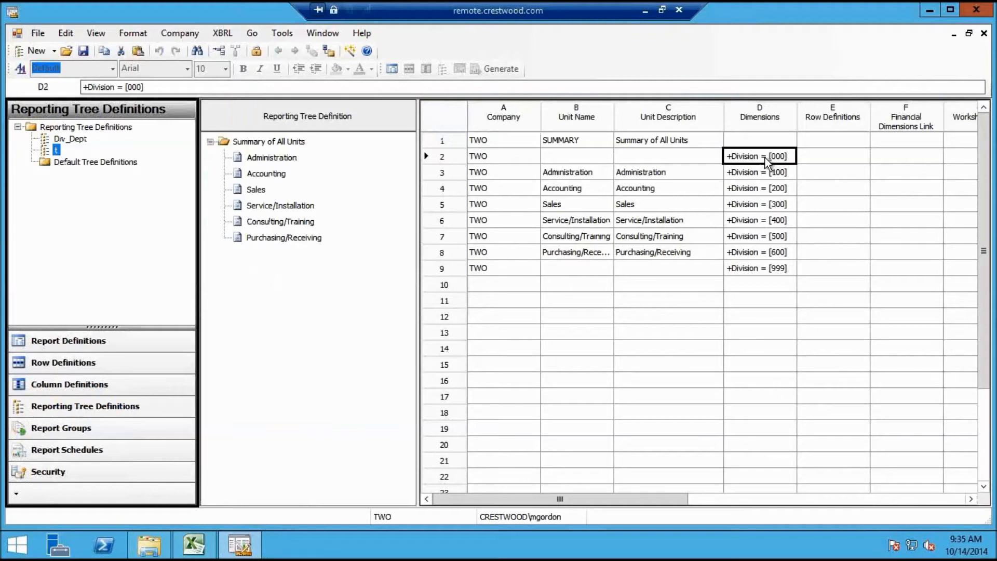
pyautogui.click(822, 158)
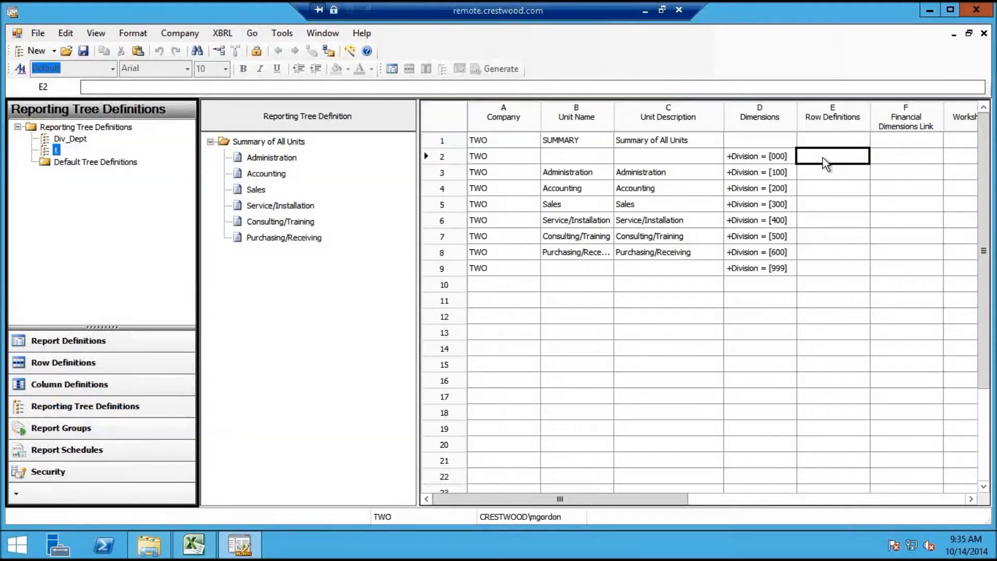
pyautogui.click(822, 157)
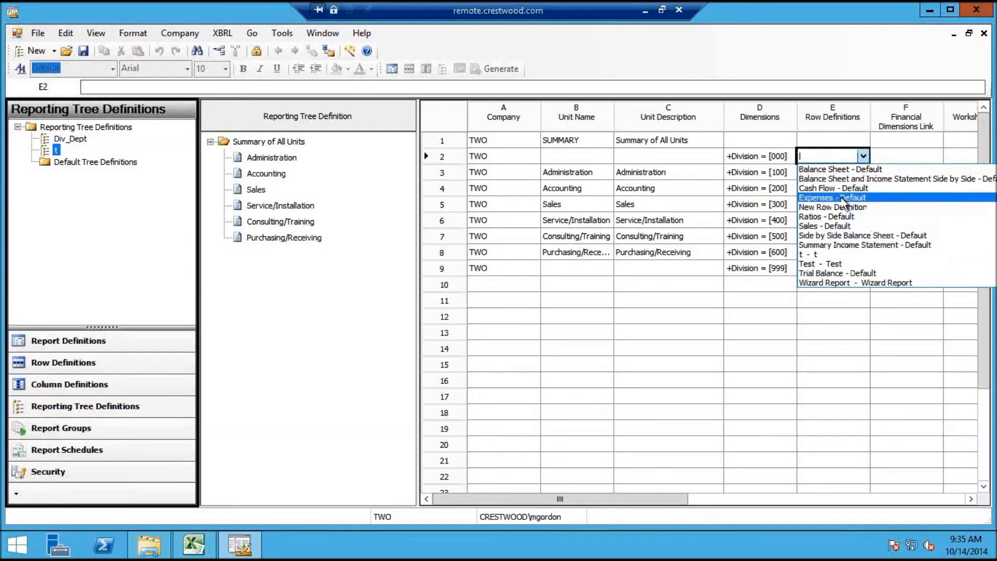
pyautogui.click(855, 244)
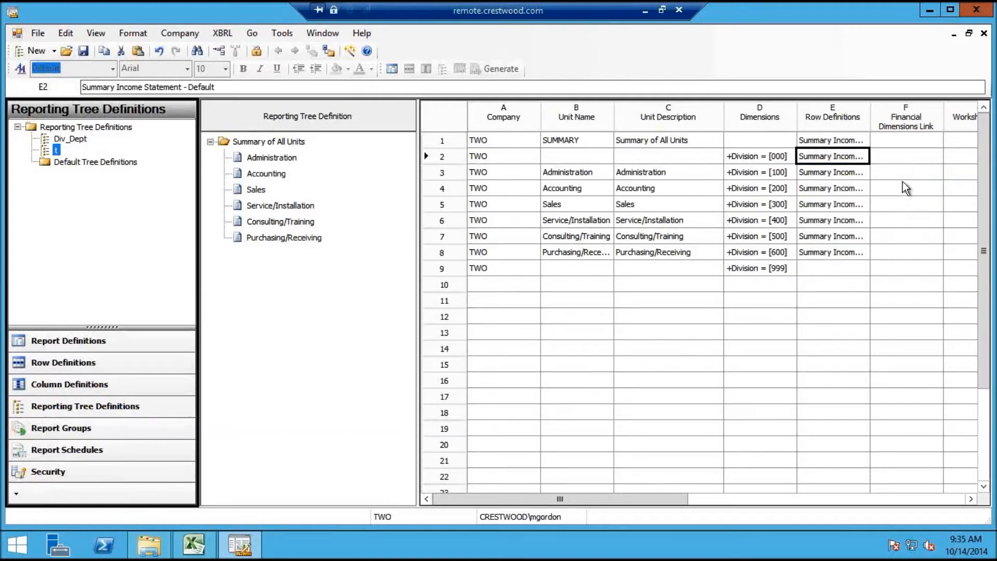
pyautogui.click(901, 164)
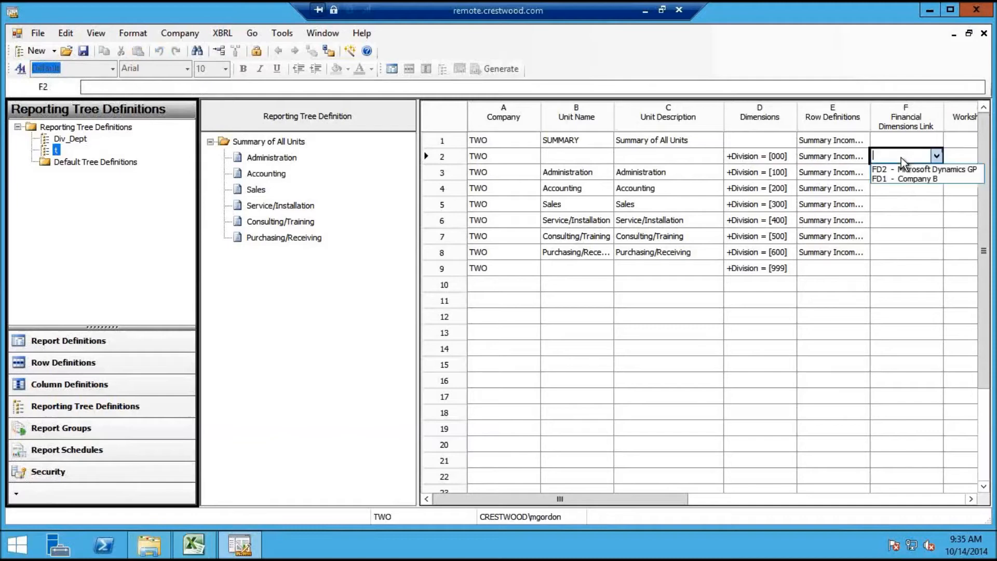
# Set the dimensions link to FD2 - Microsoft Dynamics GP for row 2, Administration and Accounting
pyautogui.click(901, 170)
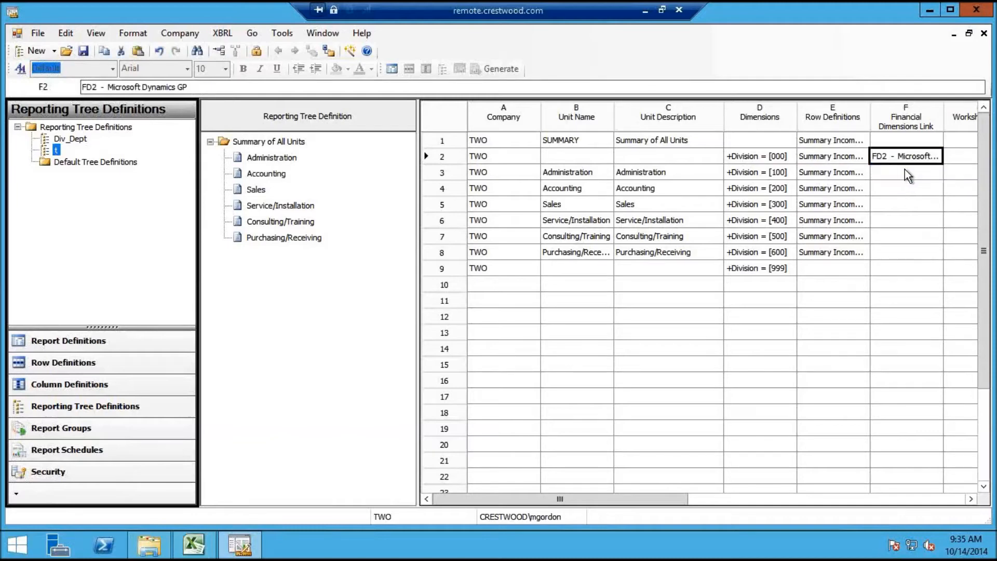
pyautogui.click(904, 172)
pyautogui.click(905, 171)
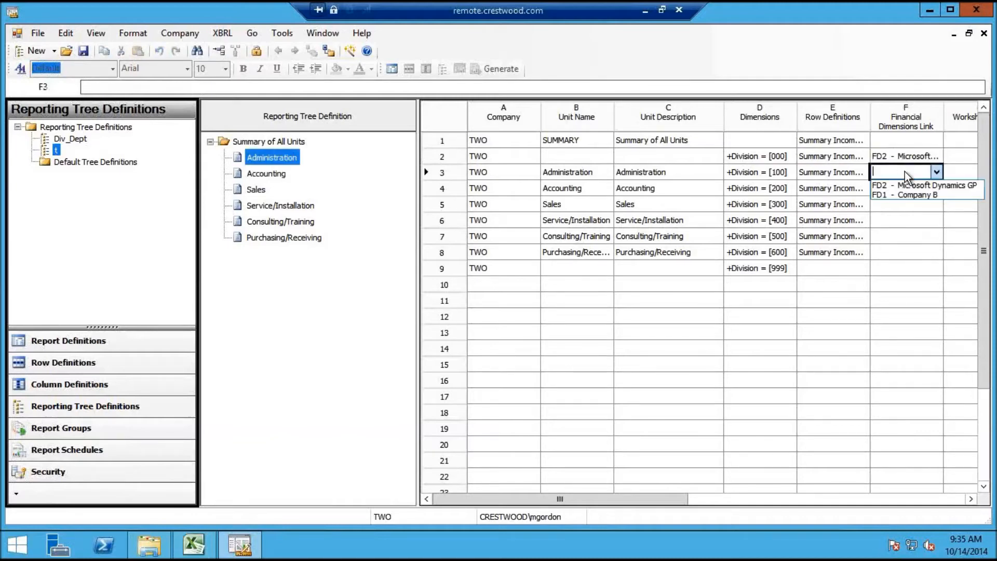
pyautogui.click(906, 186)
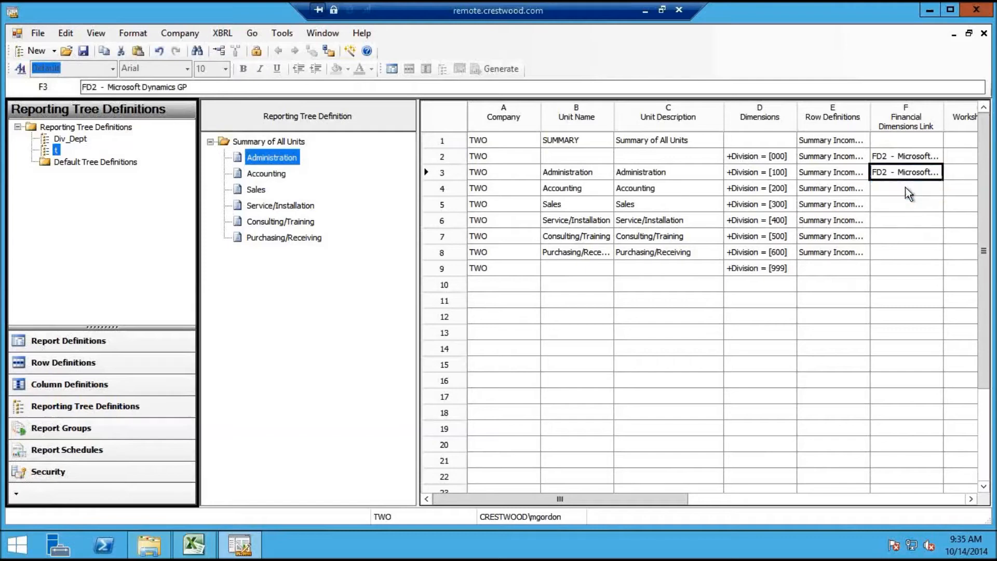
pyautogui.click(905, 188)
pyautogui.click(905, 188)
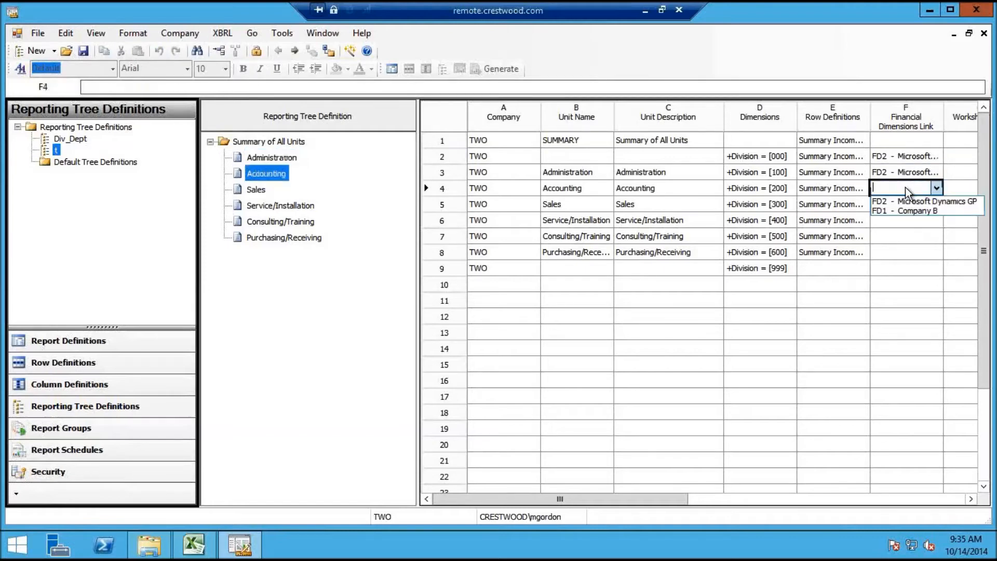
pyautogui.click(909, 204)
# Set the dimensions link to FD1 - Company B for Sales, Service/Installation and Consulting/Training
pyautogui.click(910, 204)
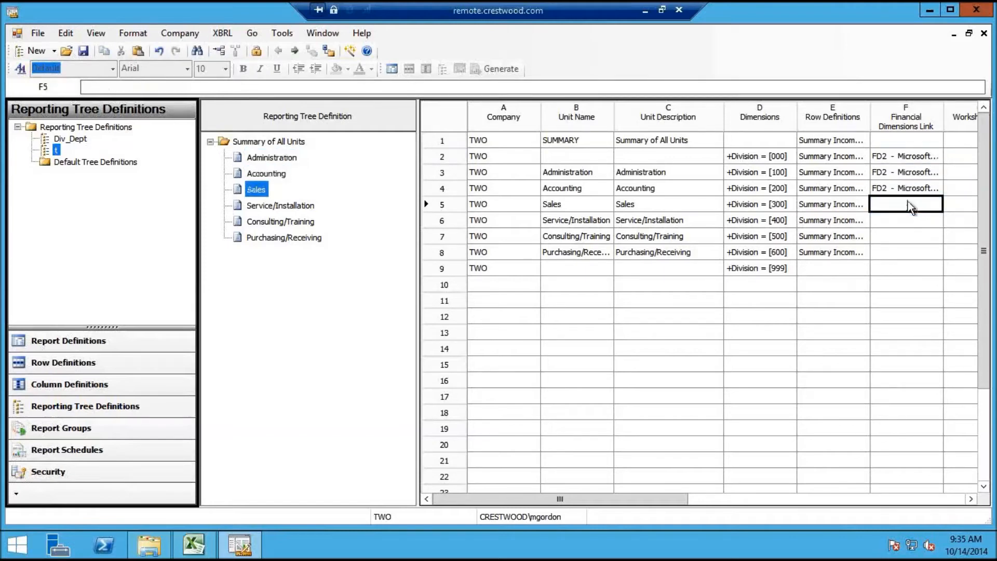
pyautogui.click(933, 206)
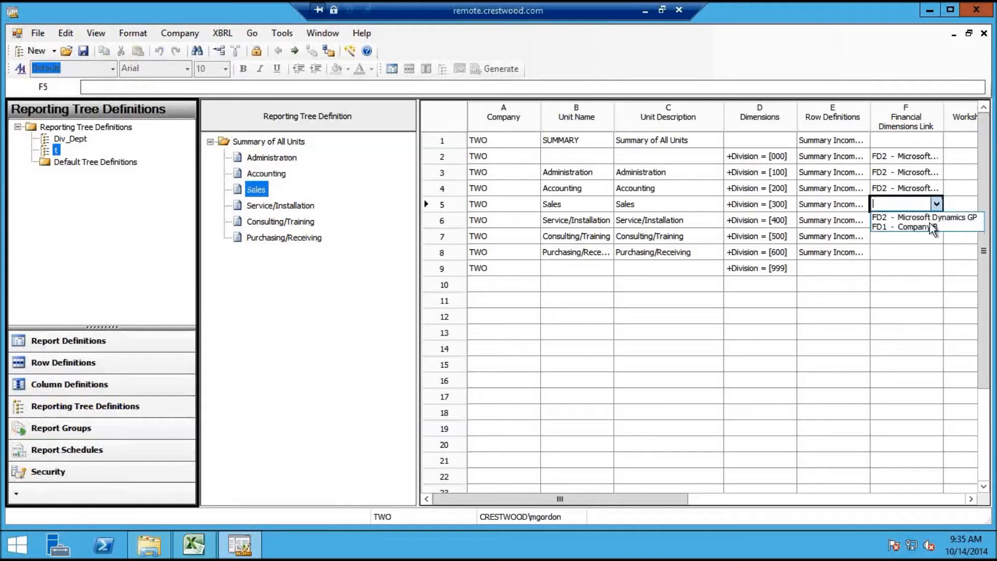
pyautogui.click(929, 226)
pyautogui.click(914, 218)
pyautogui.click(933, 218)
pyautogui.click(932, 218)
pyautogui.click(932, 218)
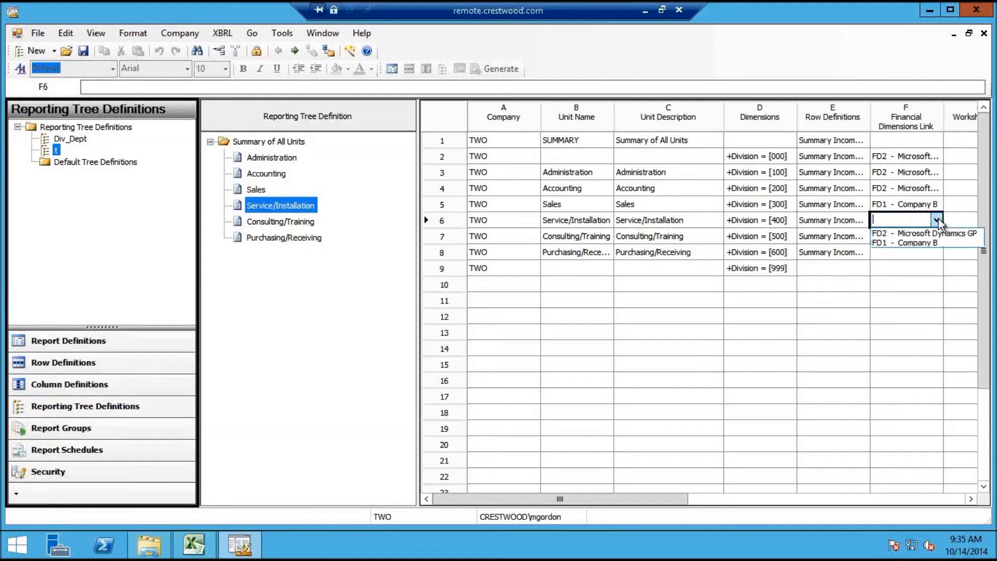
pyautogui.click(923, 243)
pyautogui.click(910, 240)
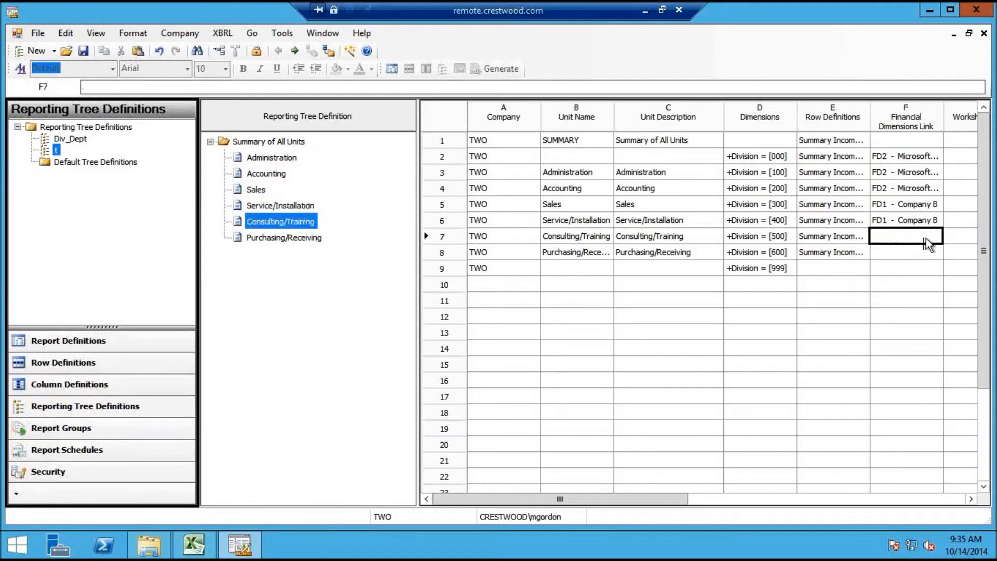
pyautogui.click(926, 238)
pyautogui.click(923, 256)
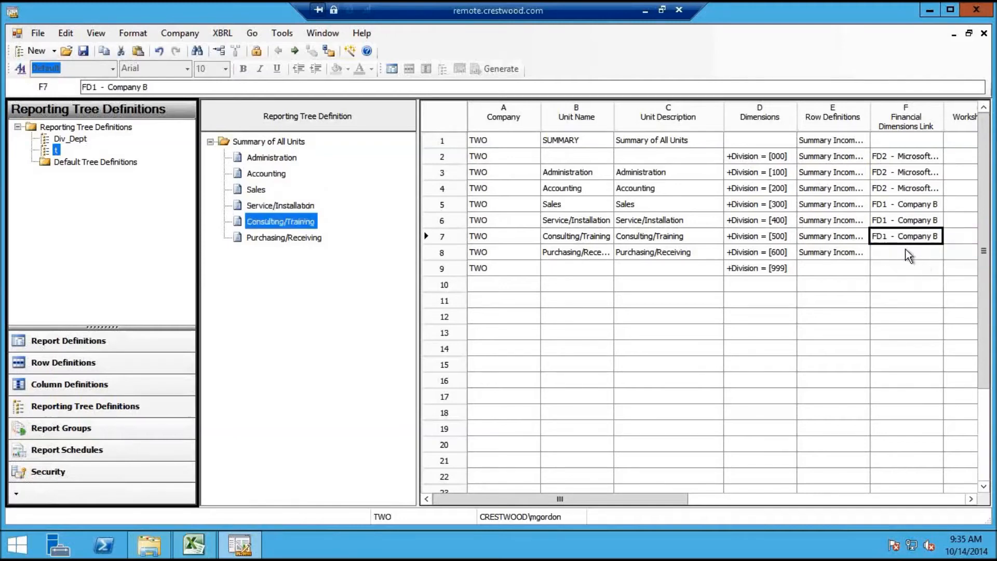
pyautogui.click(908, 254)
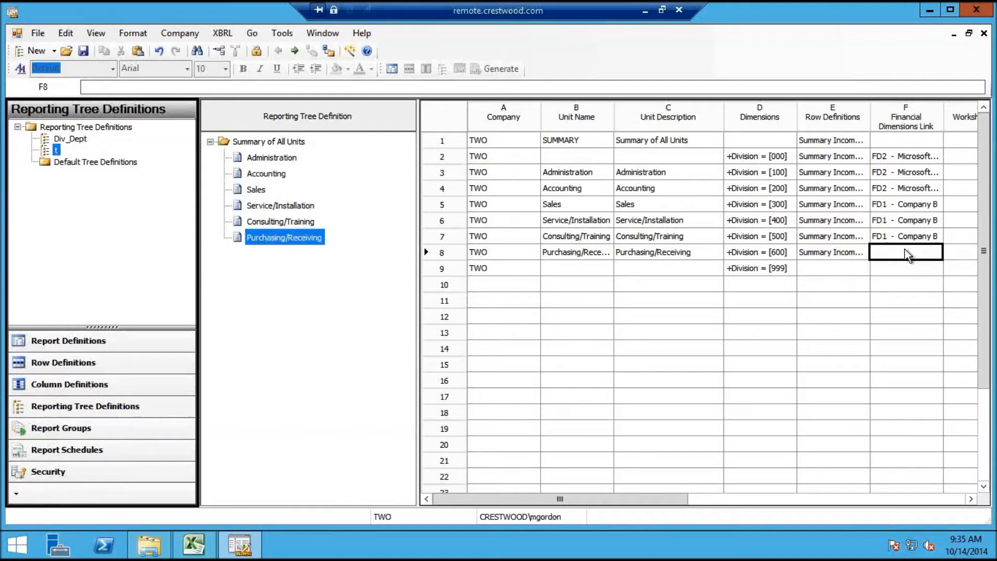
# Review the dimensions links assigned to row 2, Administration, Accounting and Sales
pyautogui.click(902, 159)
pyautogui.click(902, 172)
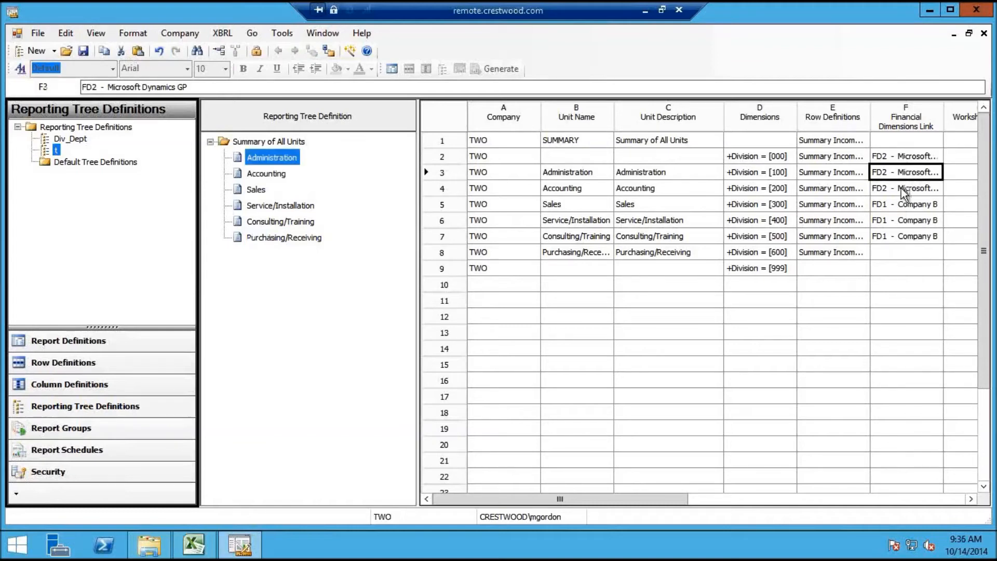
pyautogui.click(907, 188)
pyautogui.click(905, 206)
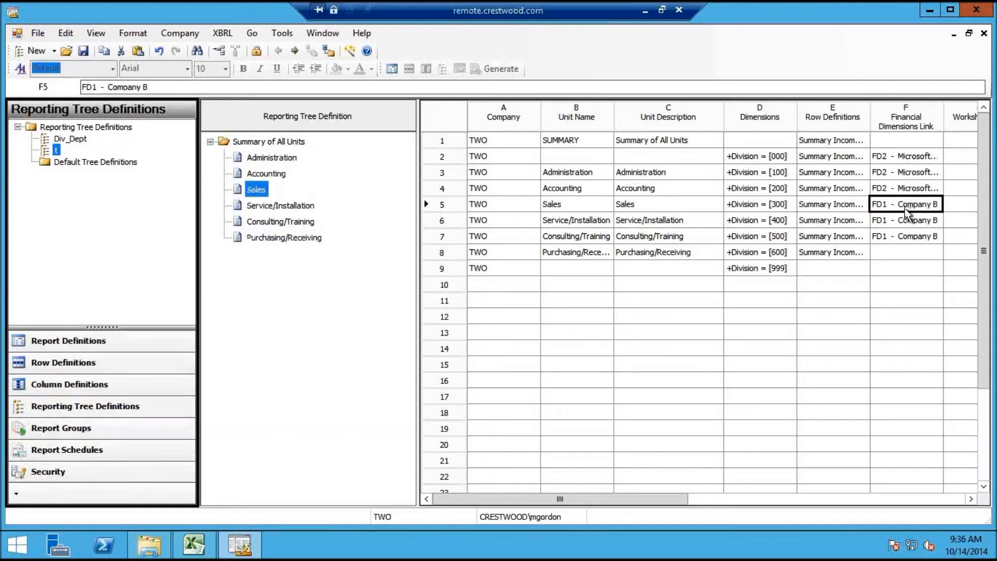
# Close reporting tree t without saving after the row 9 missing unit name warning
pyautogui.click(984, 33)
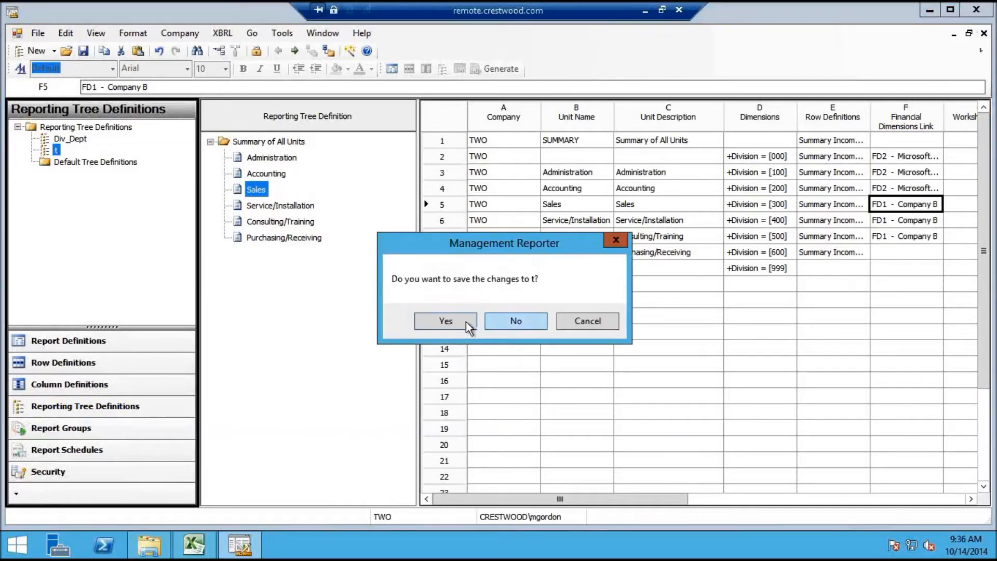
pyautogui.click(445, 321)
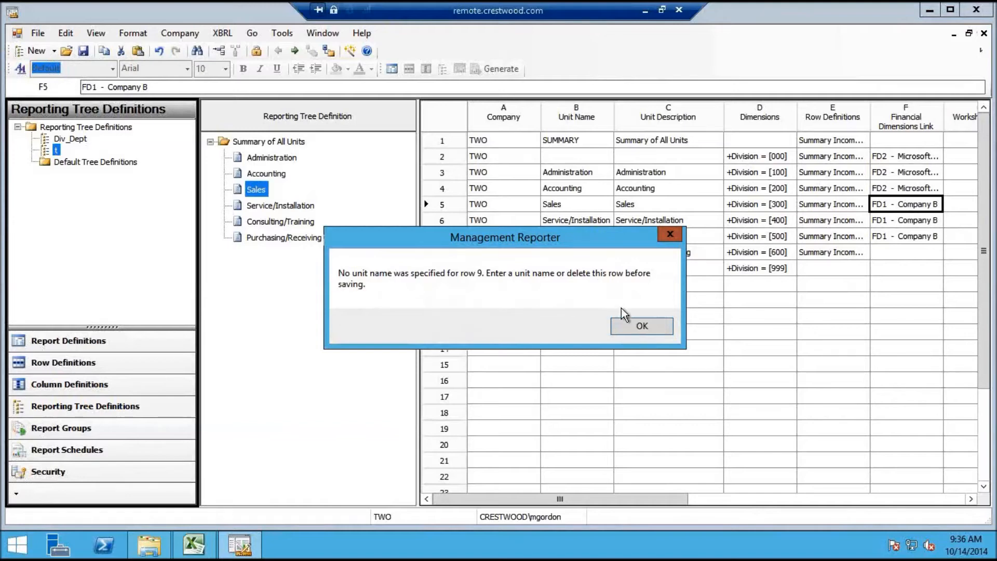
pyautogui.click(637, 324)
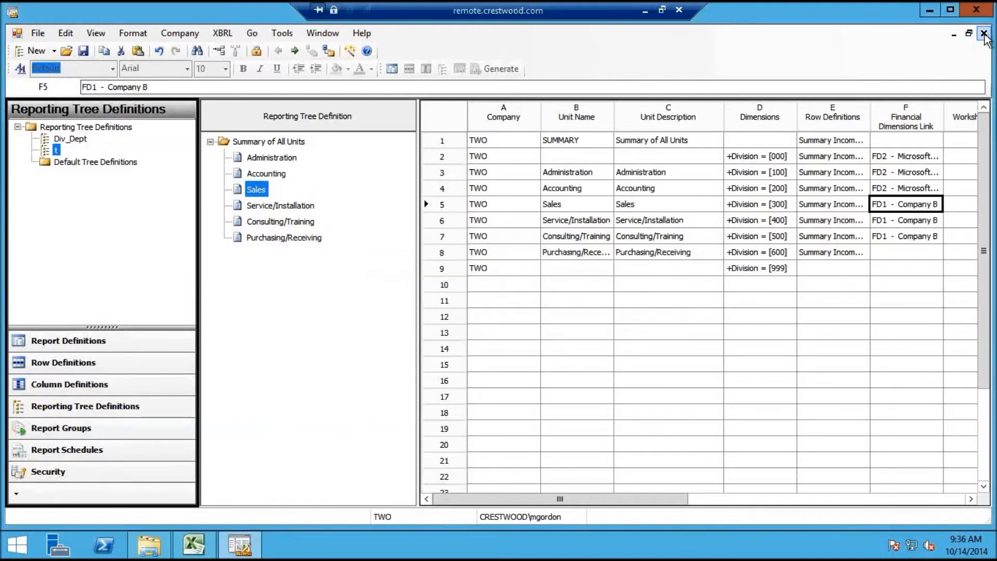
pyautogui.click(983, 34)
pyautogui.click(546, 321)
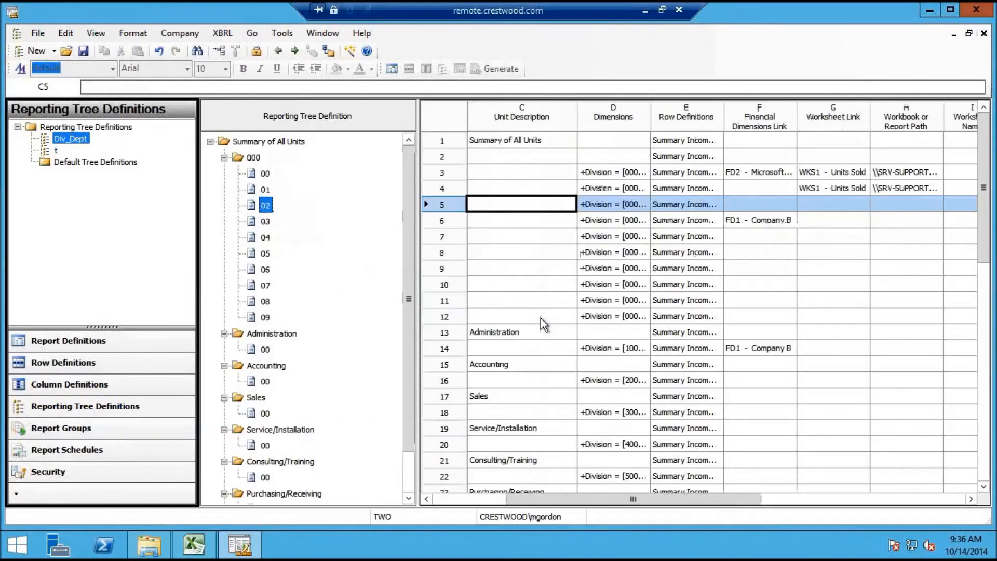
# Save and close the Div_Dept tree, check the Word notes, then restore the Management Reporter session
pyautogui.click(983, 33)
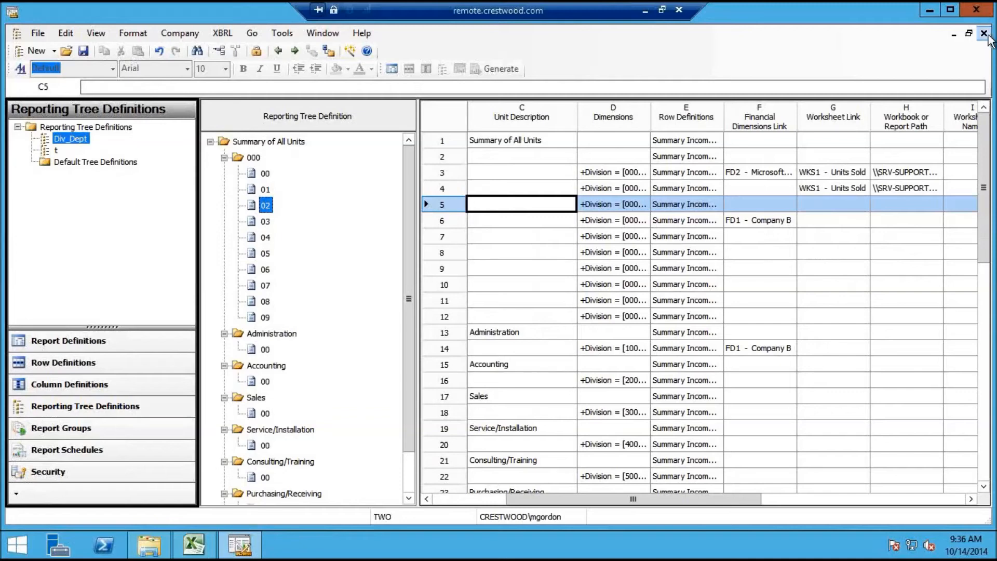
pyautogui.click(430, 322)
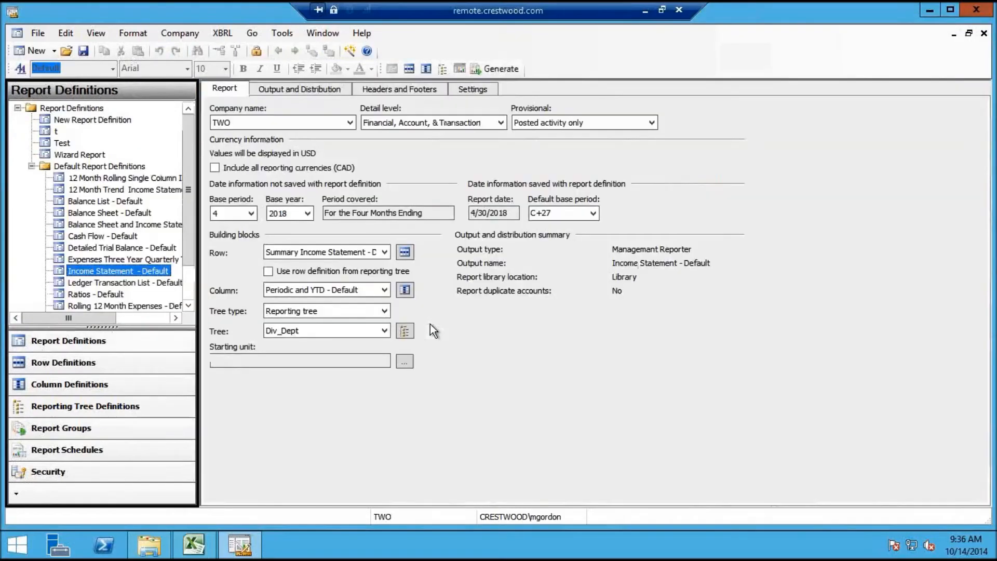
pyautogui.click(643, 9)
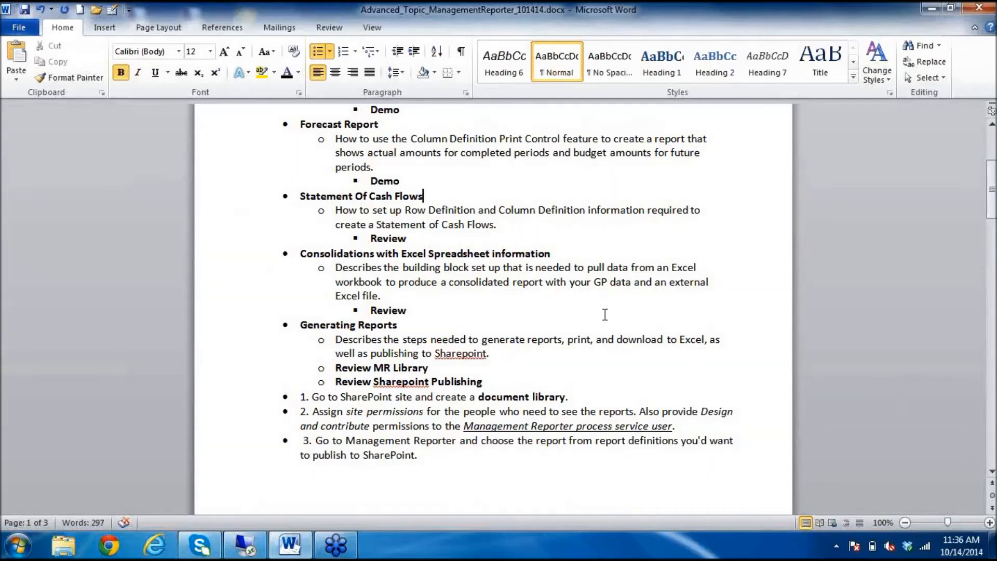
pyautogui.click(520, 367)
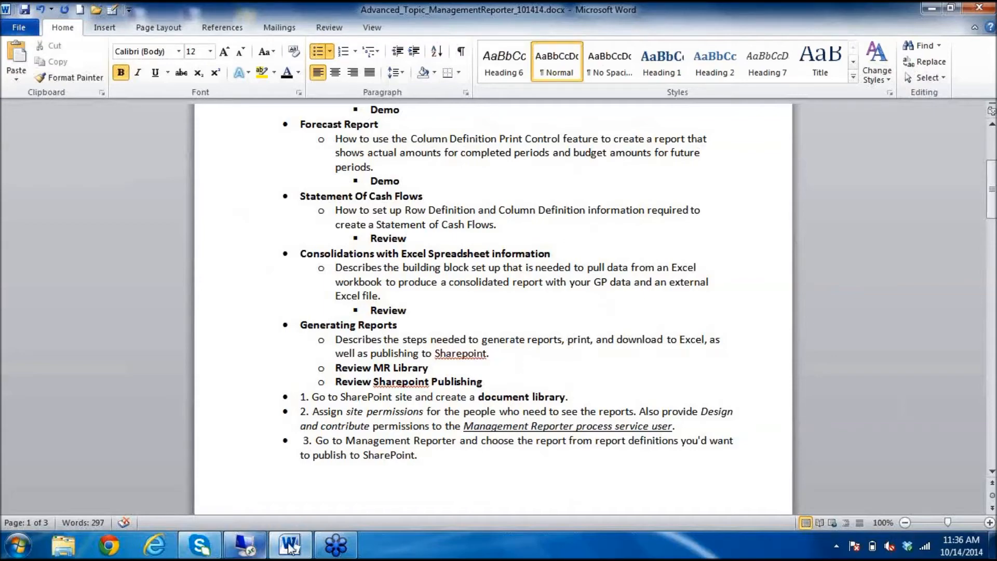
pyautogui.click(245, 546)
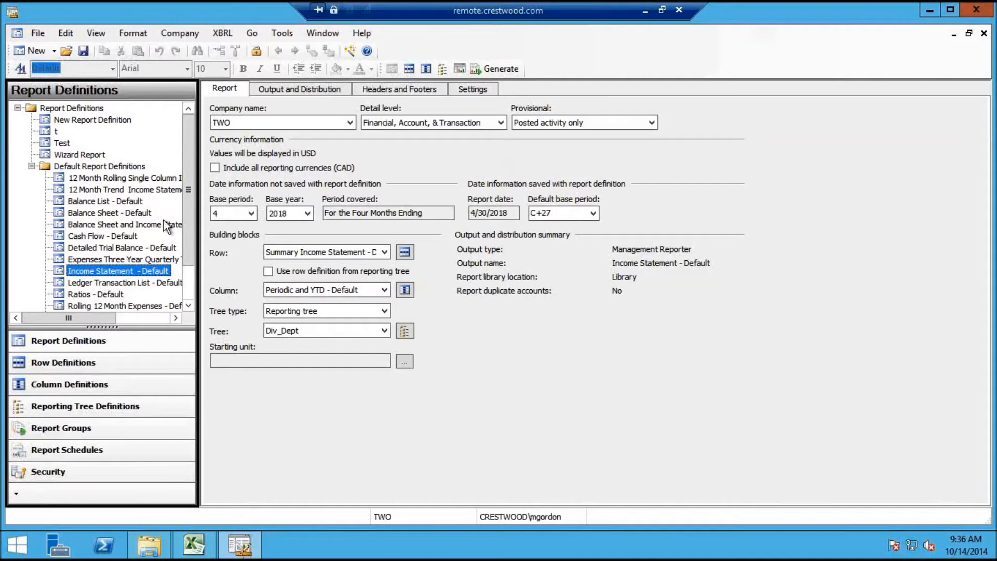
# Set Balance Sheet - Default's output to a single report library and link location, then minimize Designer
pyautogui.click(124, 201)
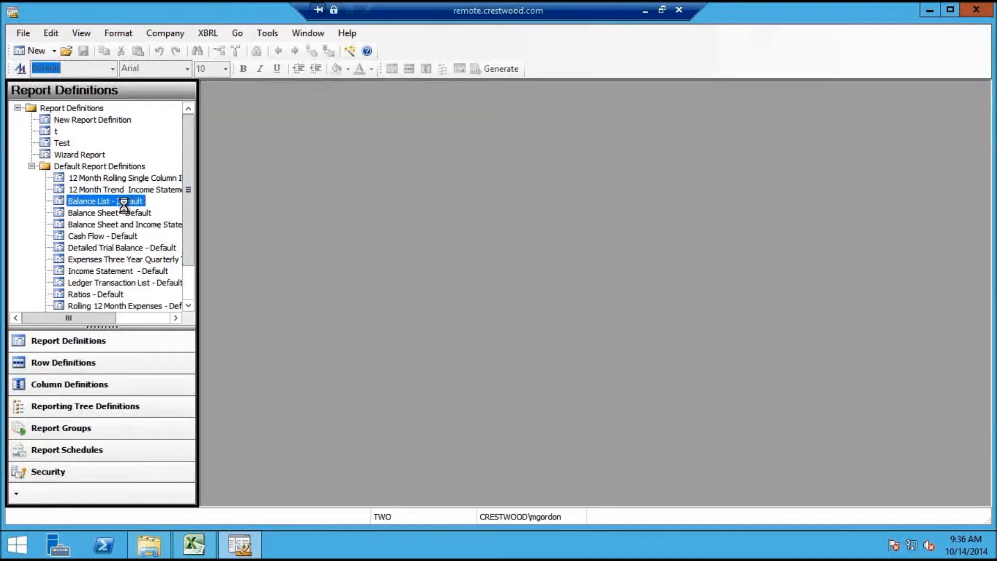
pyautogui.click(124, 213)
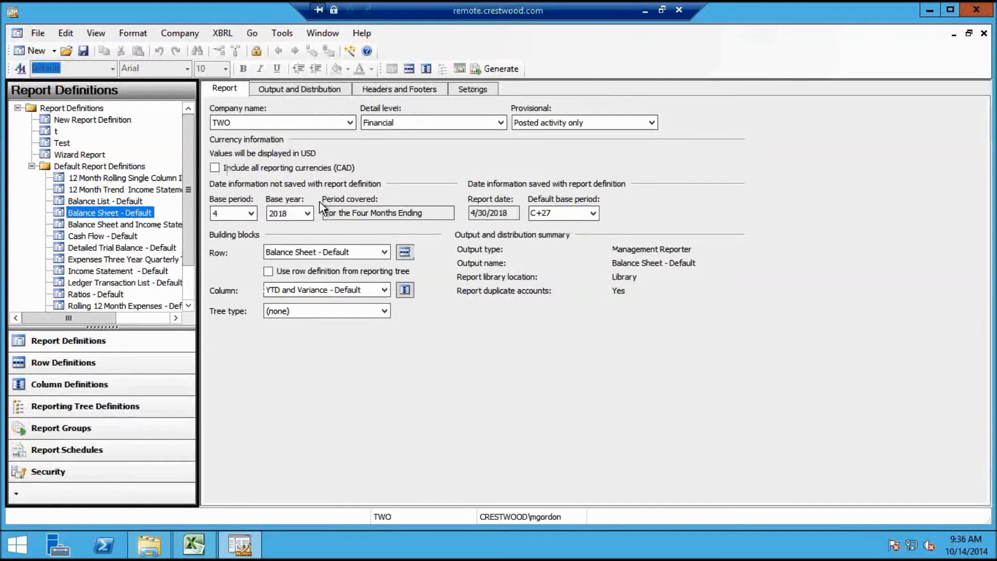
pyautogui.click(300, 90)
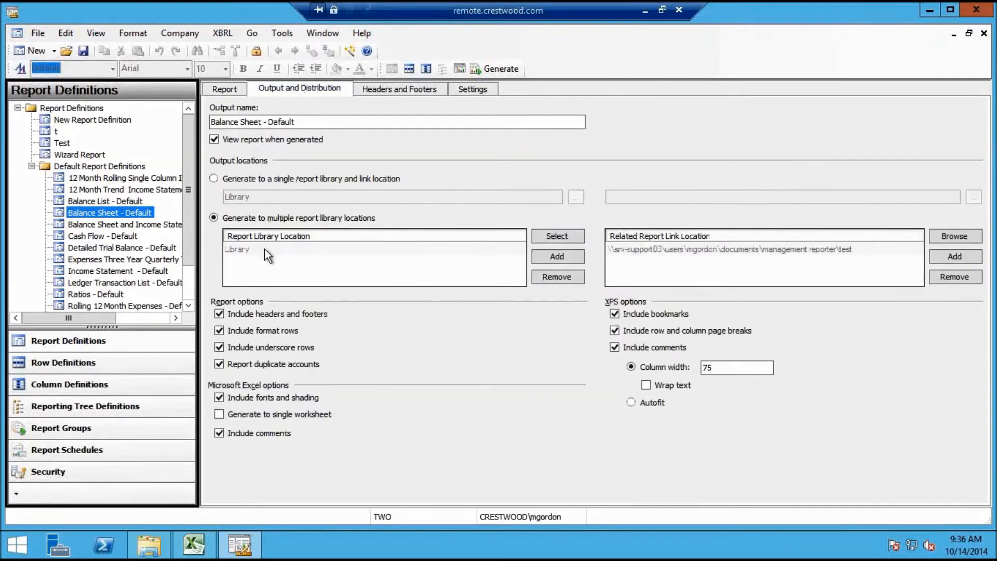
pyautogui.click(222, 178)
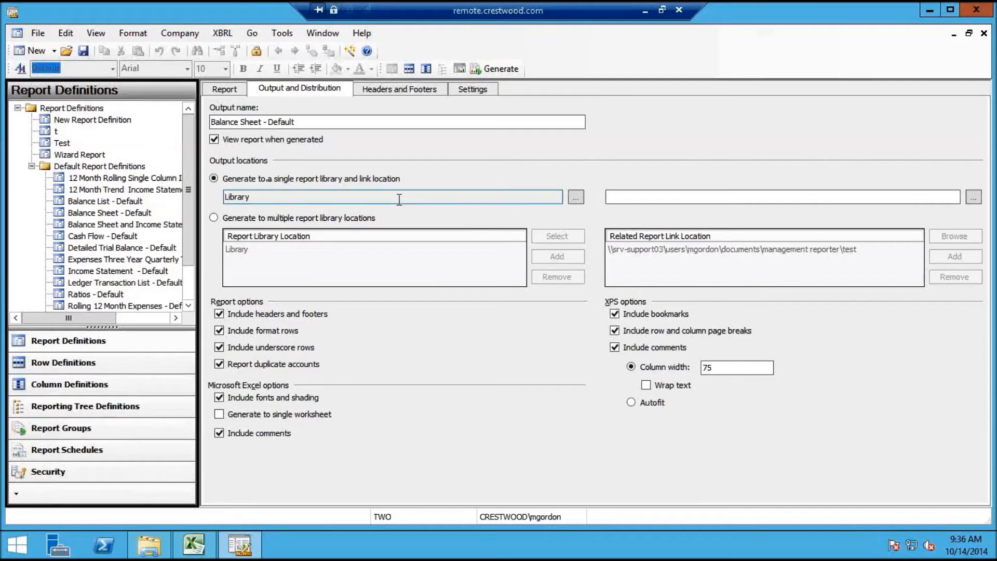
pyautogui.click(931, 10)
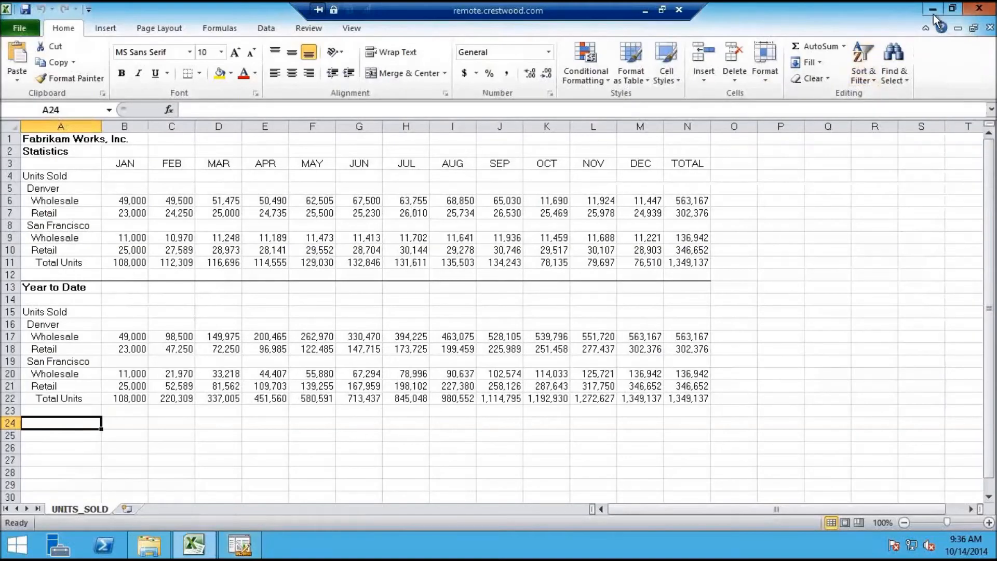
# Close UNITS_SOLD.xls discarding changes, and close the Management Reporter folder window
pyautogui.click(979, 8)
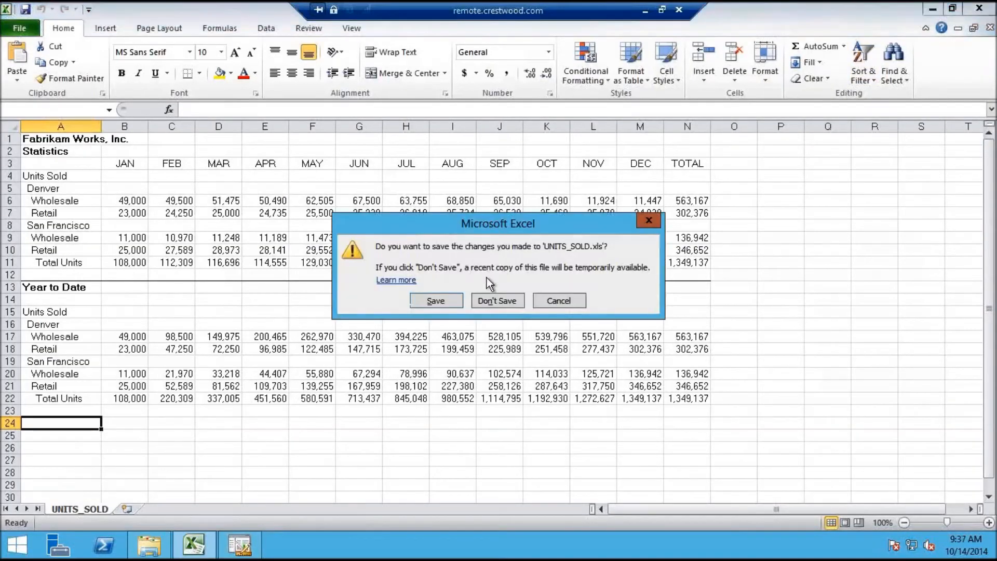
pyautogui.click(492, 301)
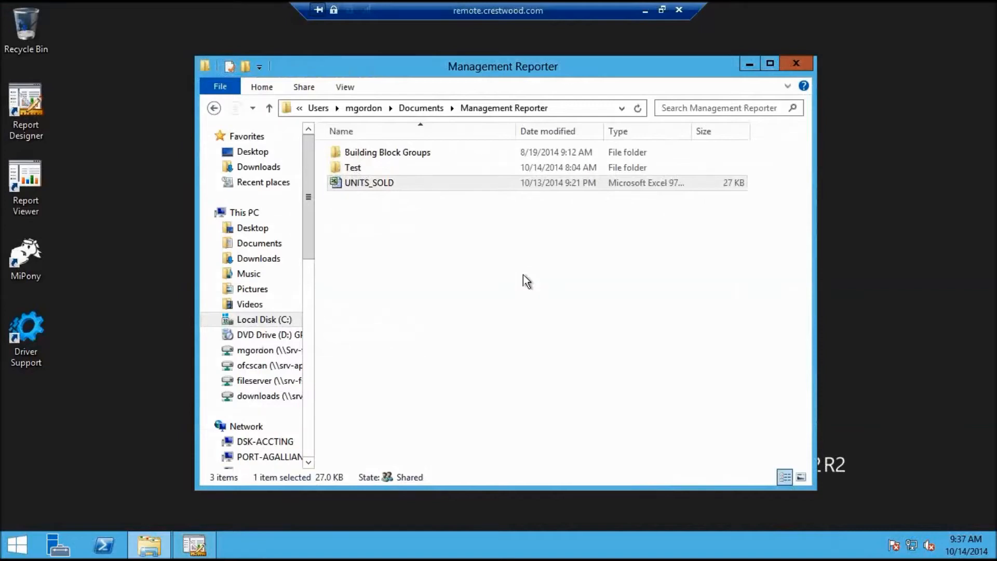
pyautogui.click(796, 63)
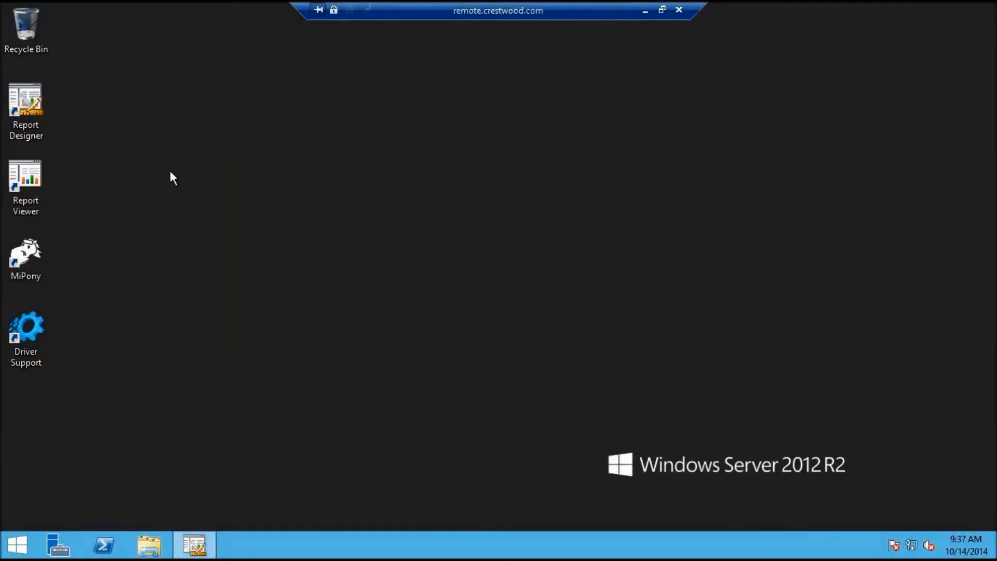
# Launch Report Viewer to check the 201407 library folder, close it, and bring Report Designer back
pyautogui.doubleClick(35, 186)
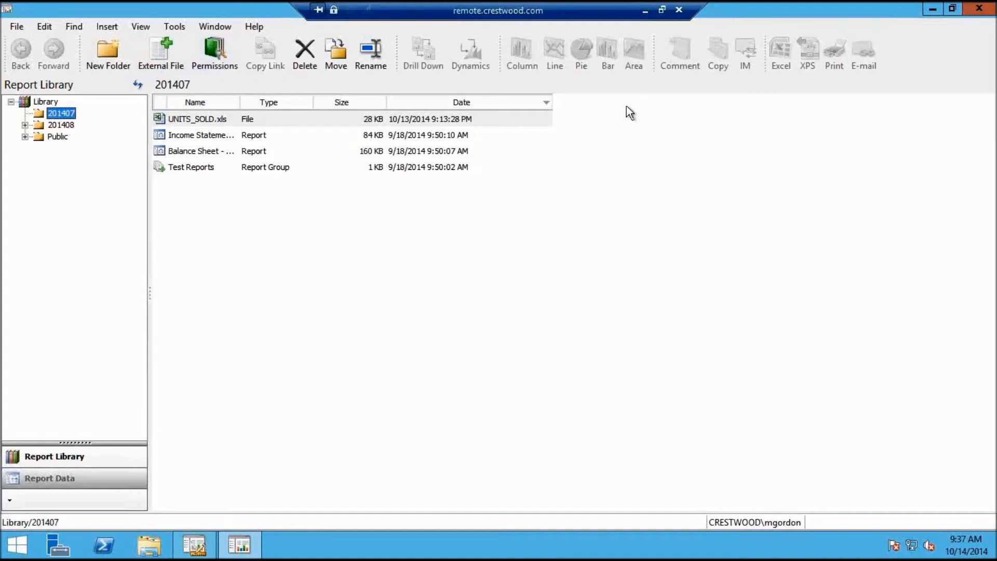
pyautogui.click(987, 9)
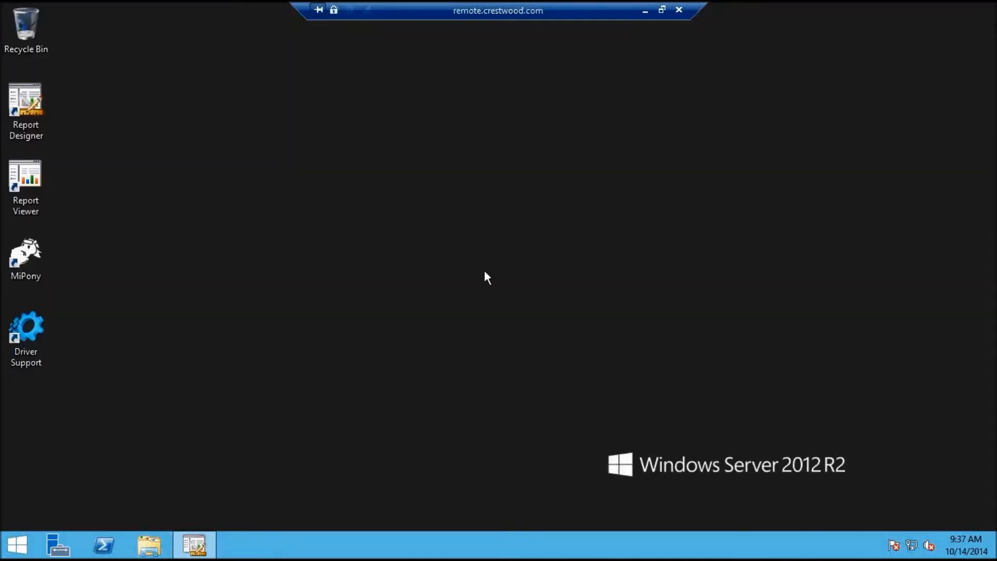
pyautogui.click(207, 551)
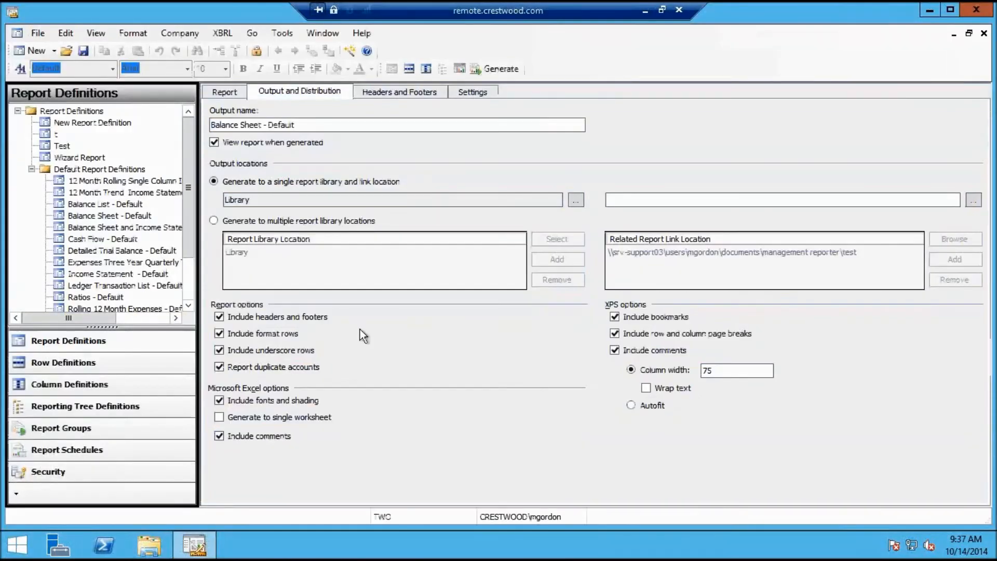
# Switch Balance Sheet - Default to multiple report library locations and edit the related report link path rows
pyautogui.click(219, 221)
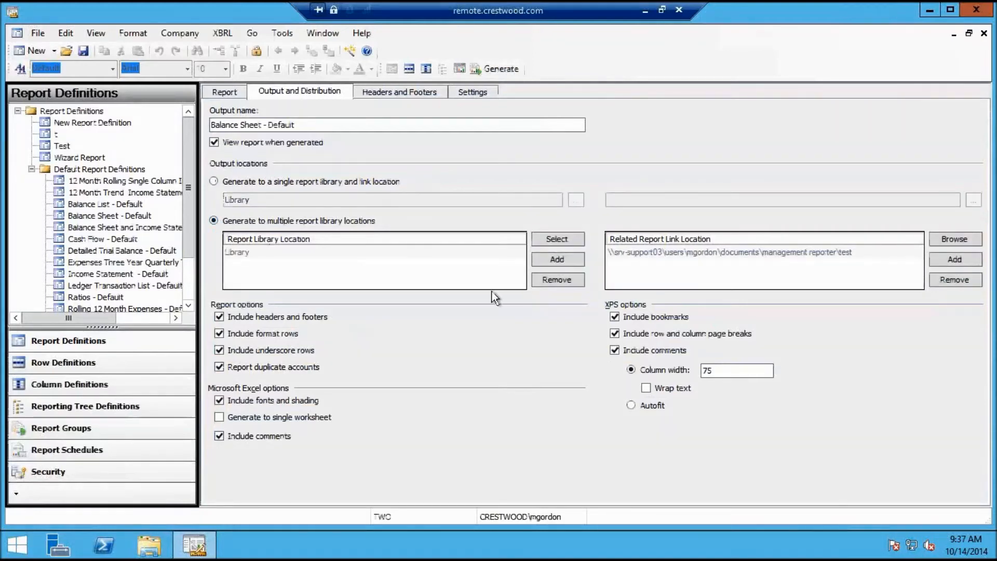
pyautogui.click(665, 257)
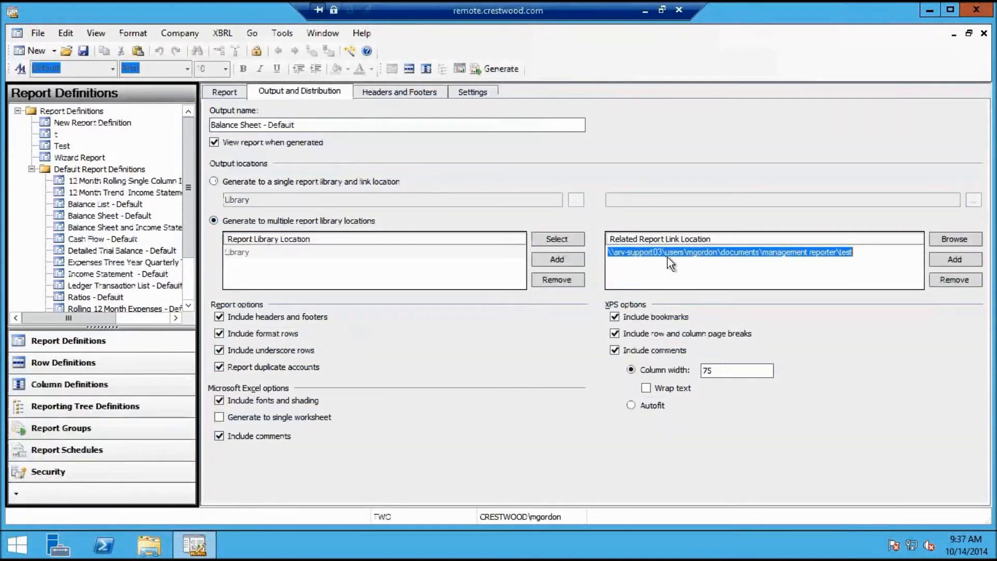
pyautogui.click(856, 254)
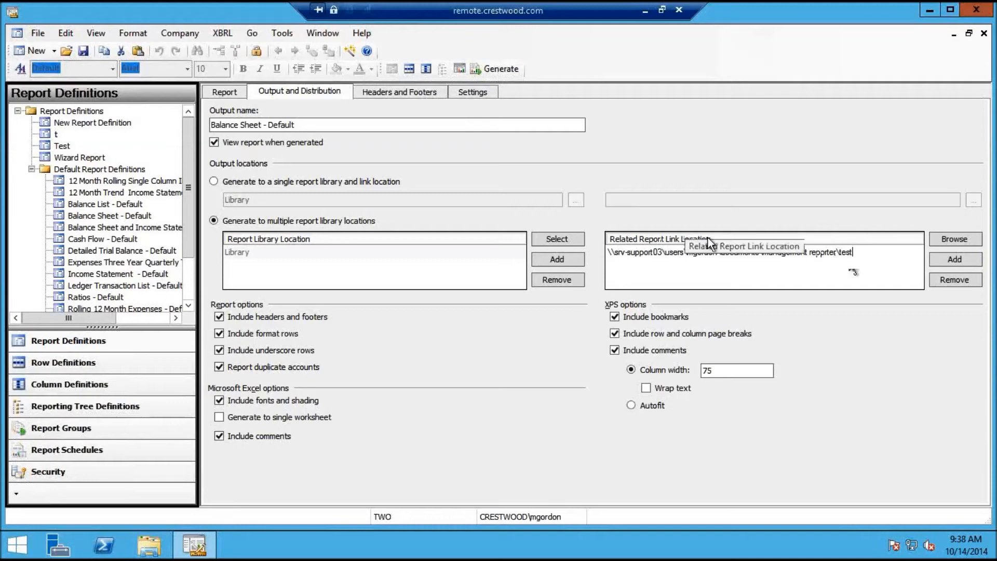
pyautogui.click(810, 253)
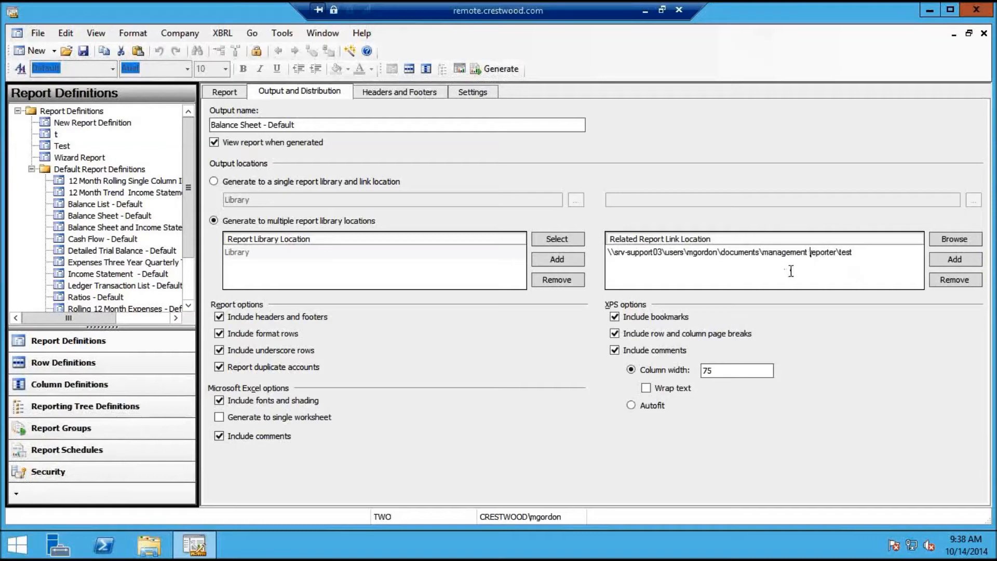
pyautogui.click(682, 261)
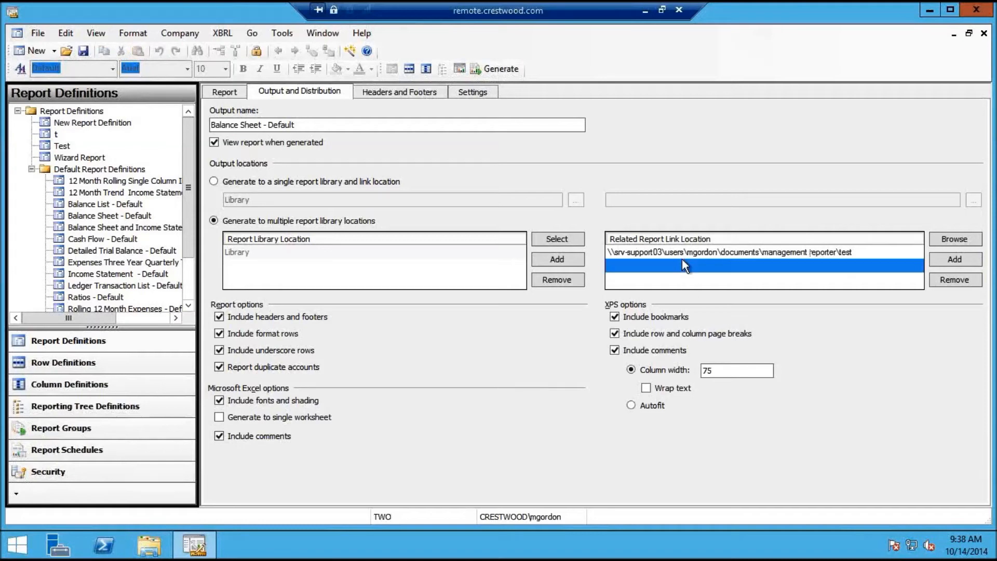
pyautogui.click(752, 254)
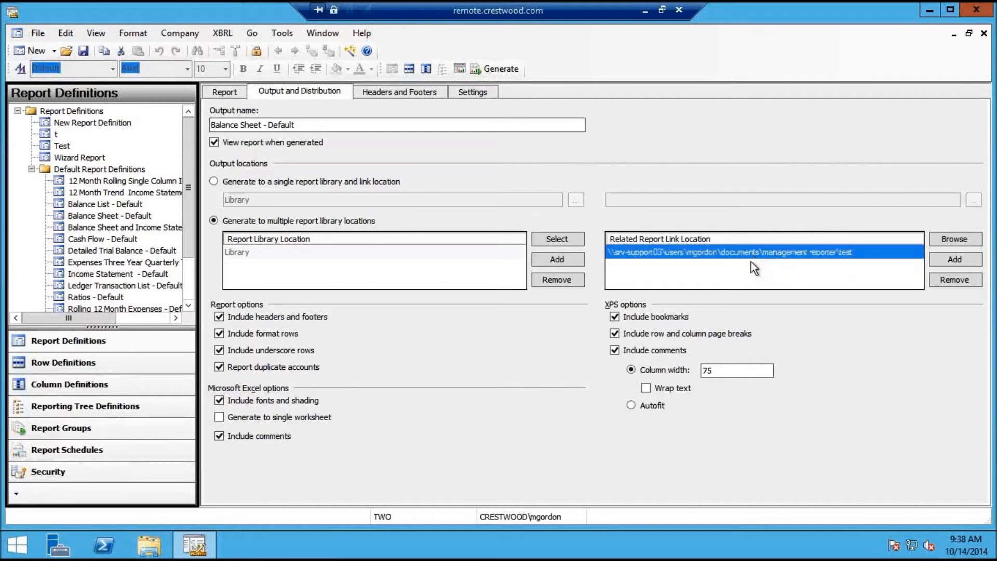
pyautogui.click(750, 264)
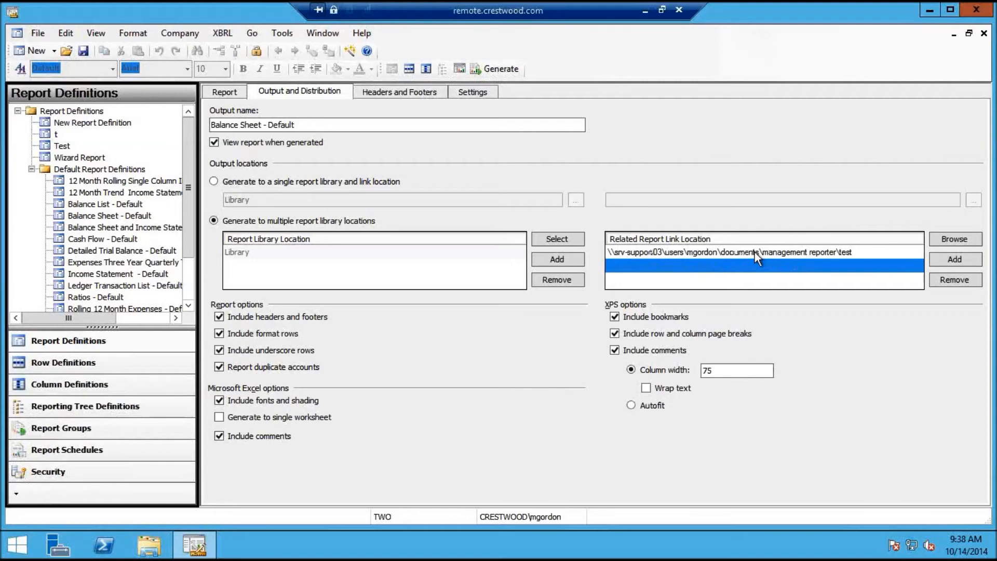
pyautogui.click(754, 251)
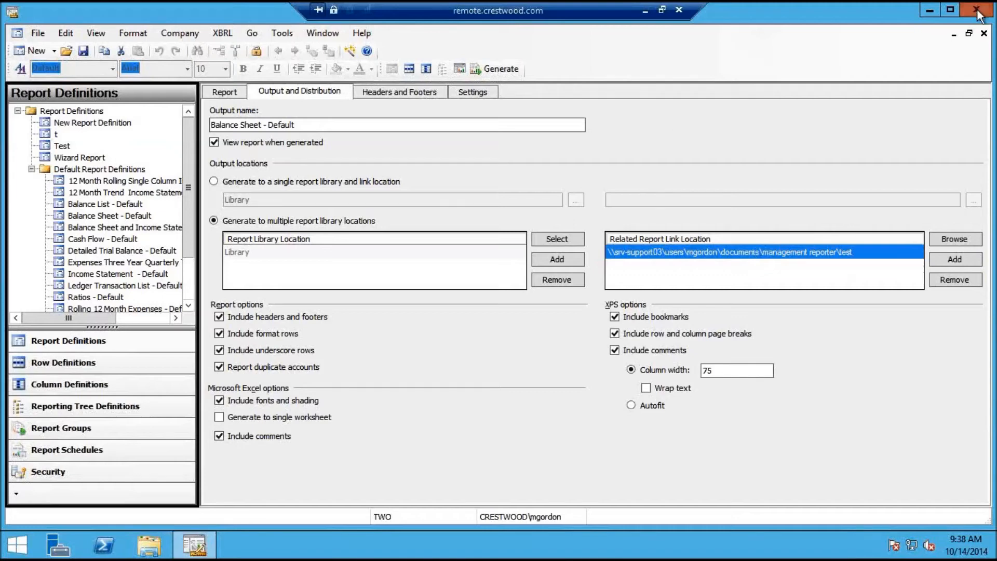
pyautogui.click(929, 10)
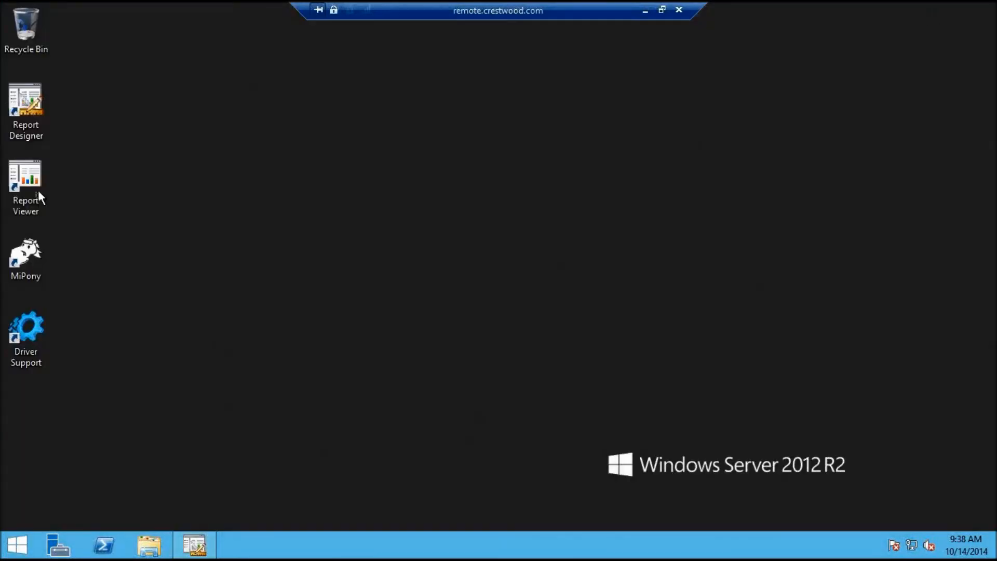
# Launch Report Viewer and open Side by Side Balance Sheet - Default from the Library
pyautogui.doubleClick(30, 176)
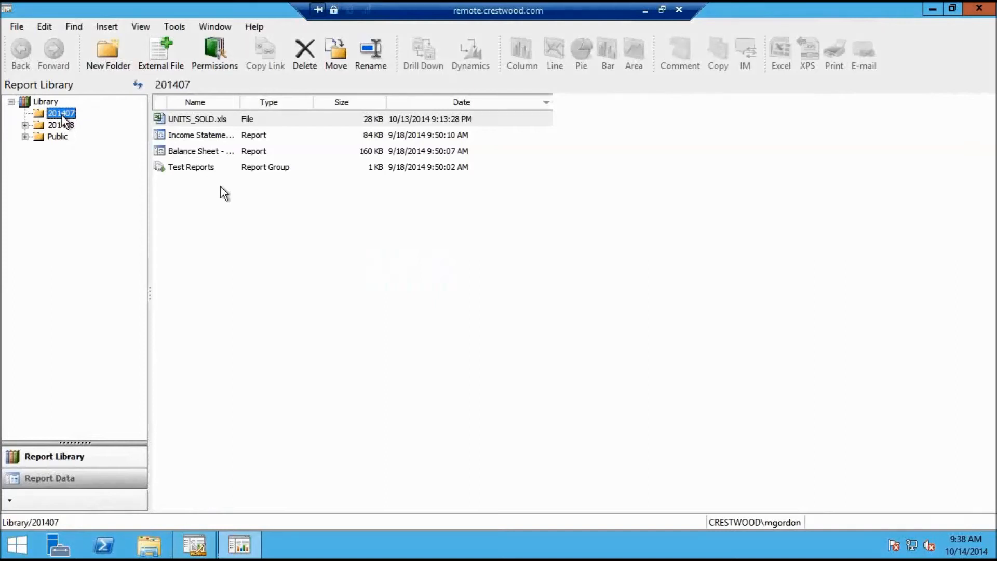
pyautogui.click(51, 102)
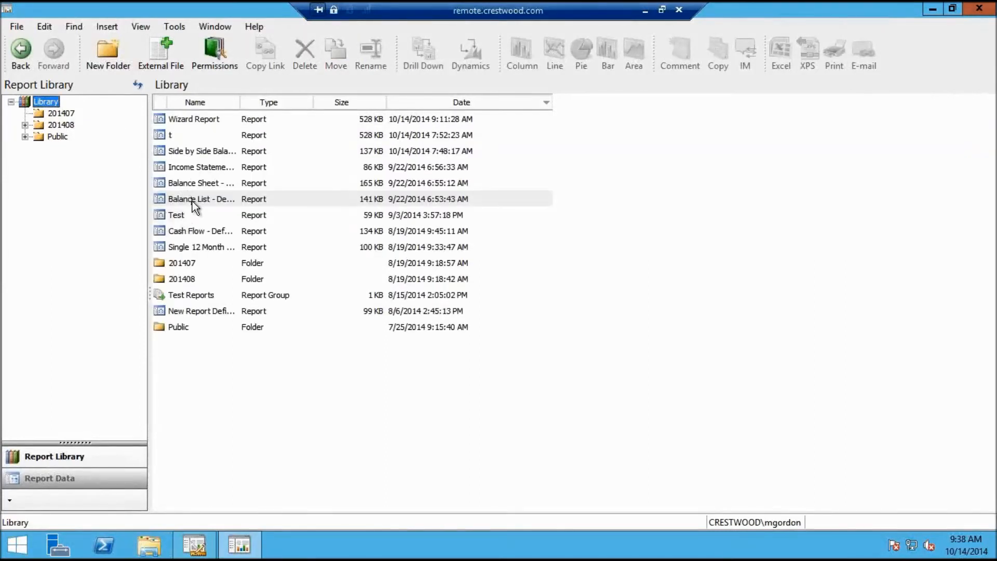
pyautogui.click(205, 154)
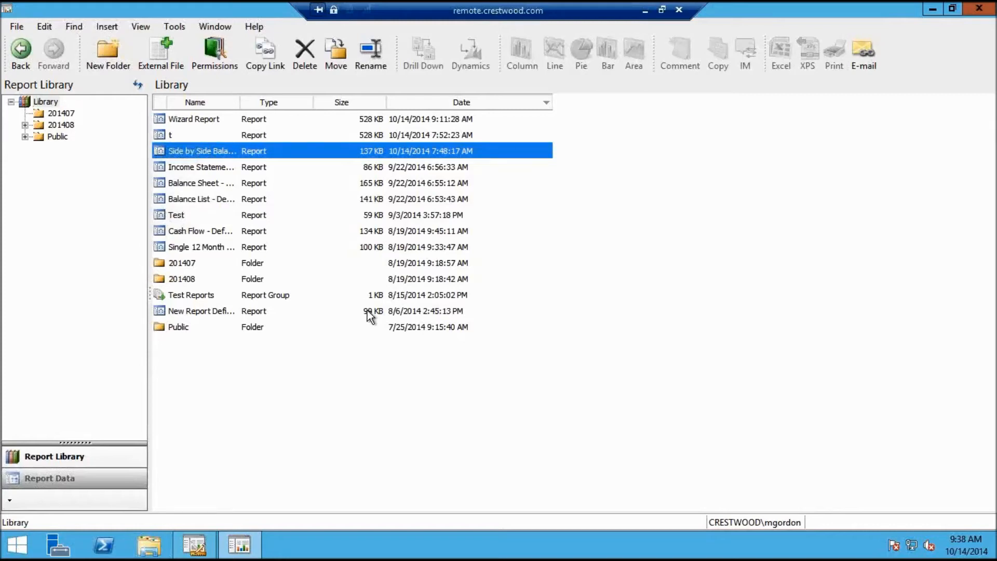
pyautogui.press('Return')
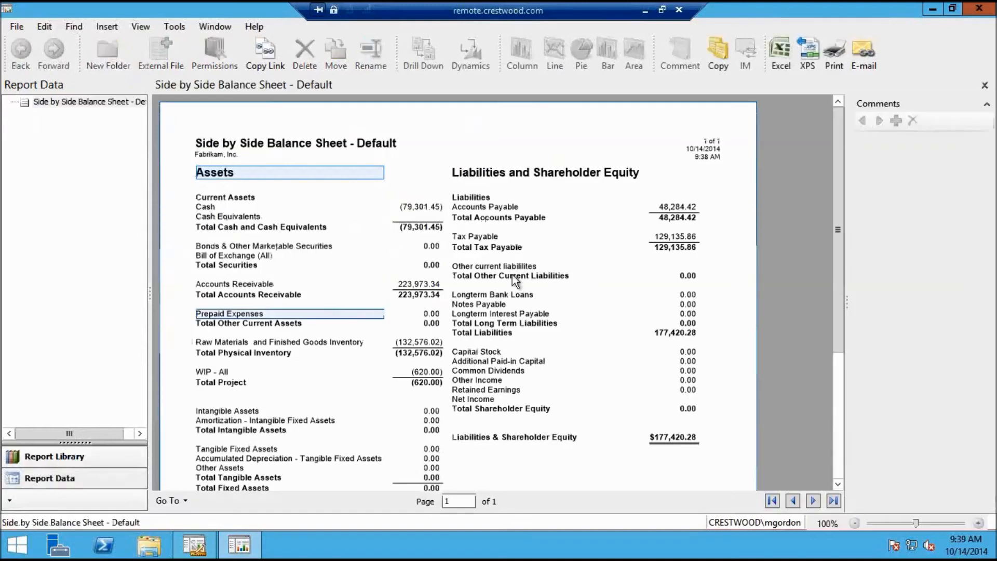
# Export the Side by Side Balance Sheet to Excel with 'Open workbook after exporting' checked
pyautogui.moveTo(839, 341); pyautogui.dragTo(838, 268)
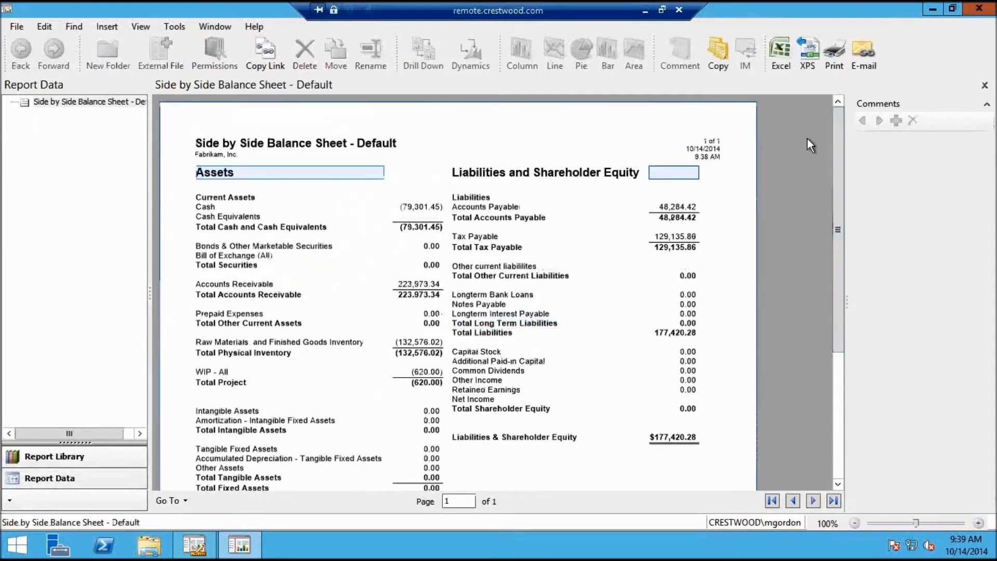
pyautogui.click(778, 57)
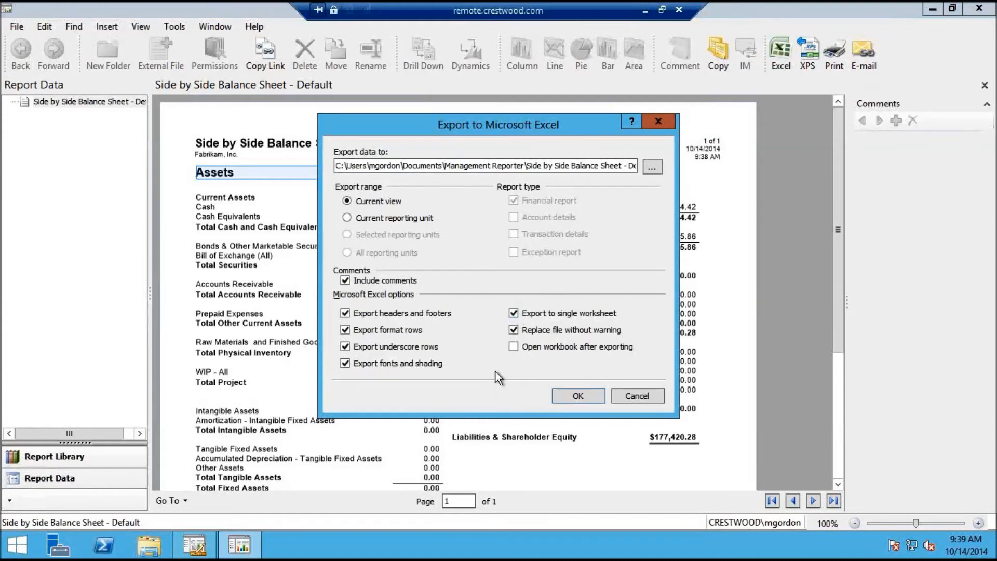
pyautogui.click(513, 346)
# Confirm the Excel export, maximize the workbook, and show its Page Break Preview
pyautogui.click(571, 397)
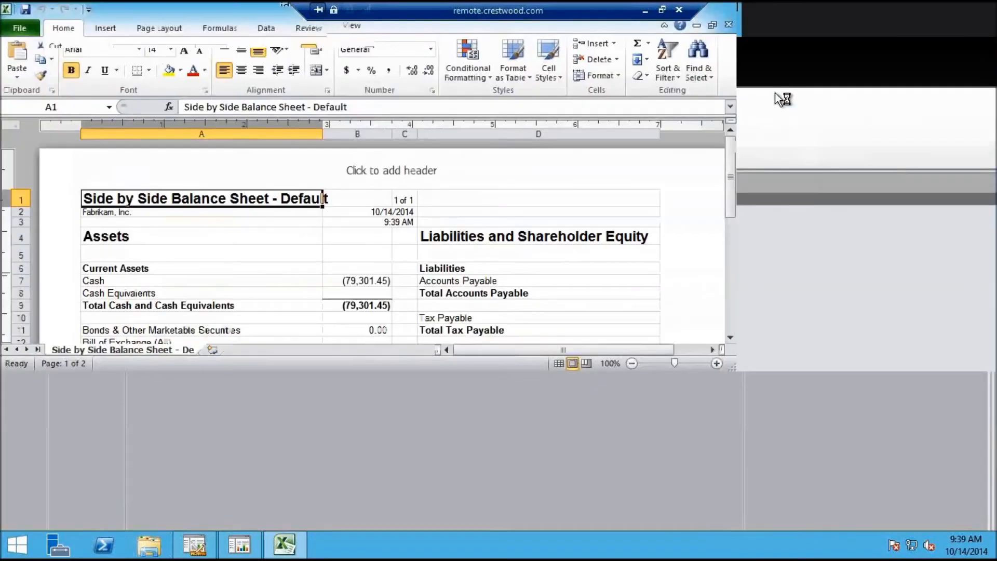
pyautogui.click(776, 86)
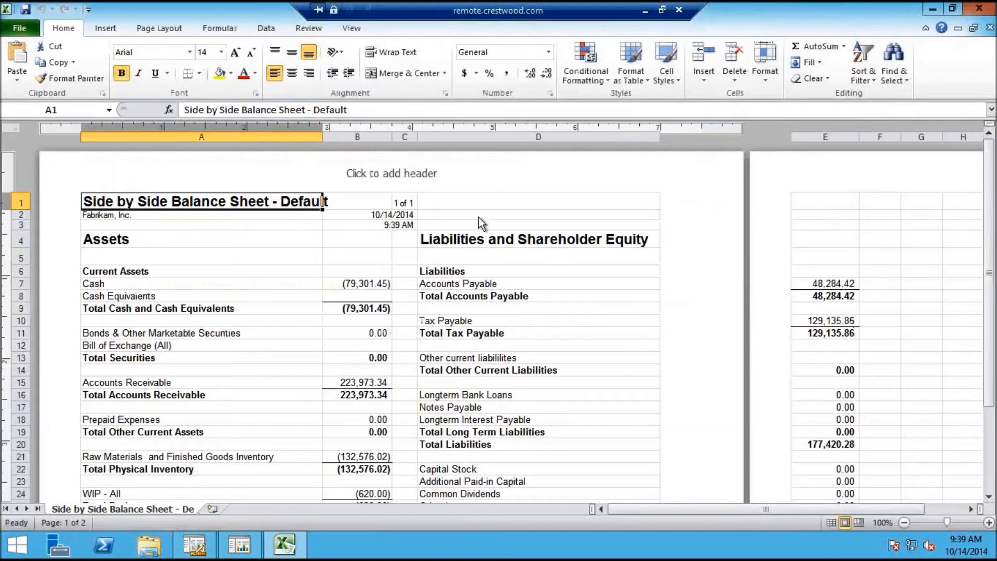
pyautogui.click(353, 28)
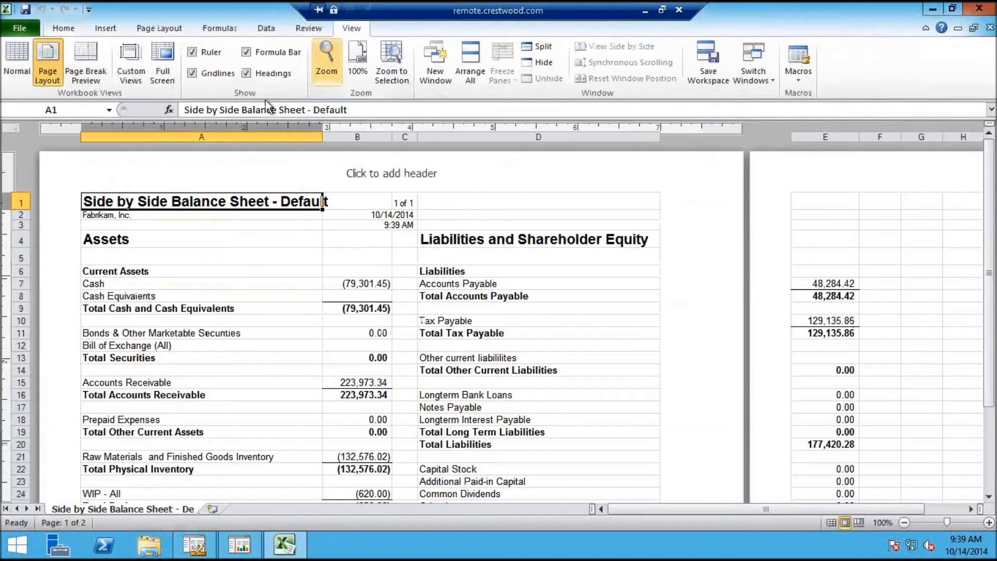
pyautogui.click(86, 61)
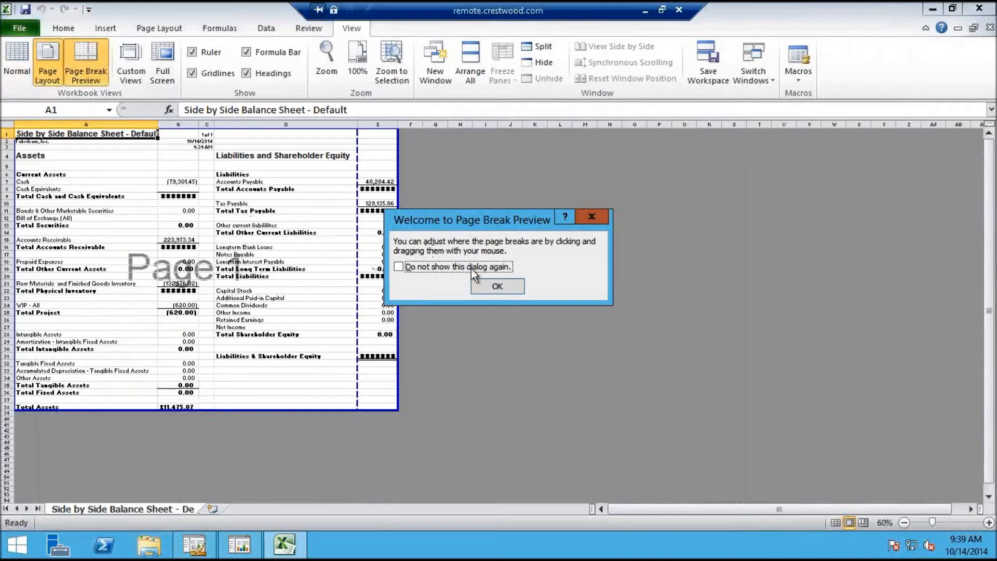
pyautogui.click(484, 287)
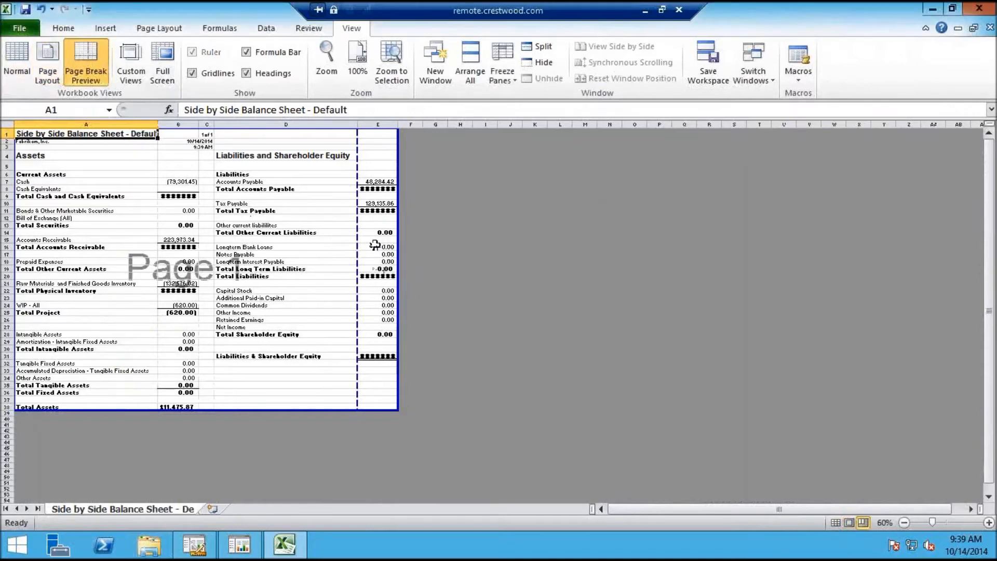
# Try dragging the vertical page break, view Page Layout, return to Normal view, and close Excel
pyautogui.moveTo(357, 245); pyautogui.dragTo(429, 247)
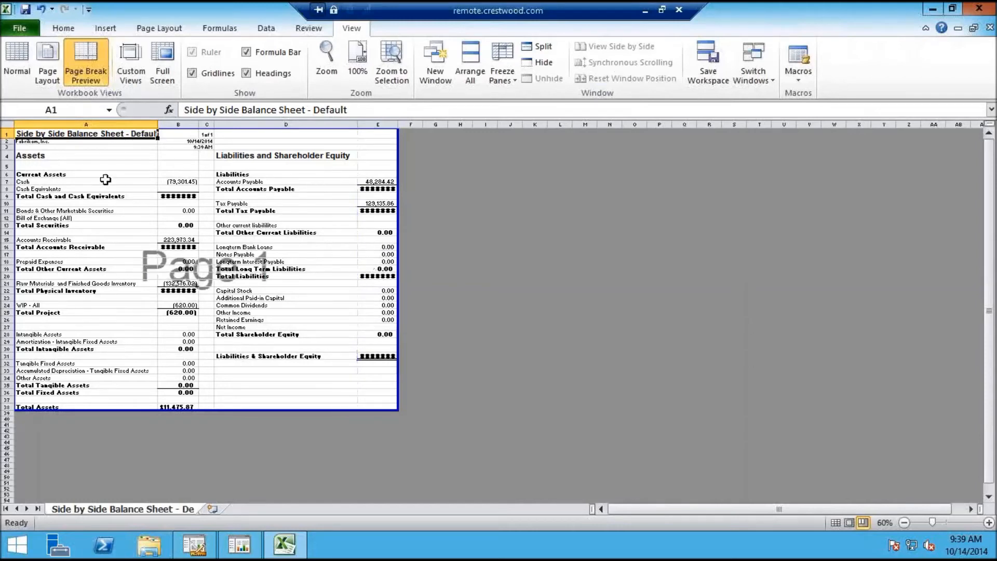
pyautogui.click(50, 61)
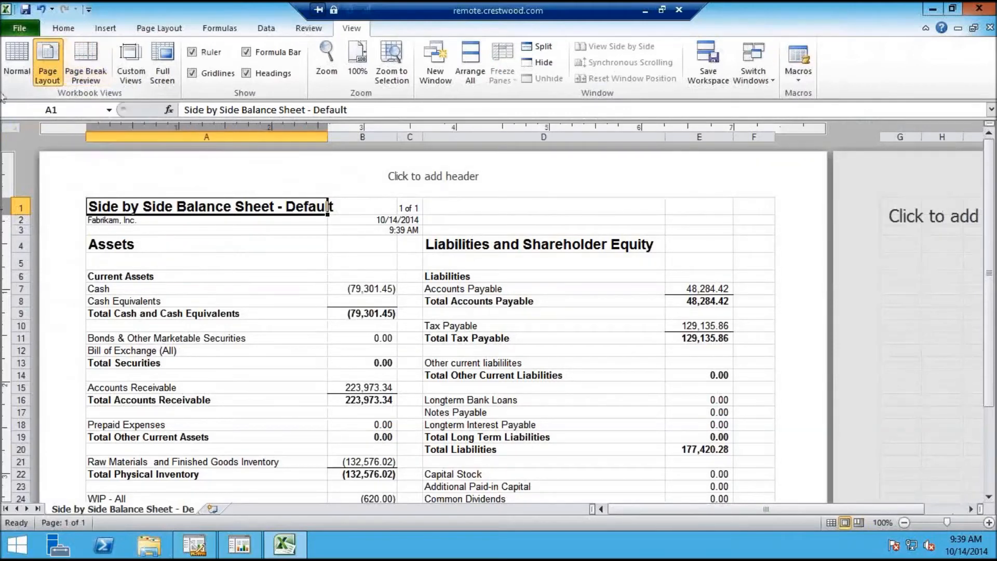
pyautogui.click(16, 57)
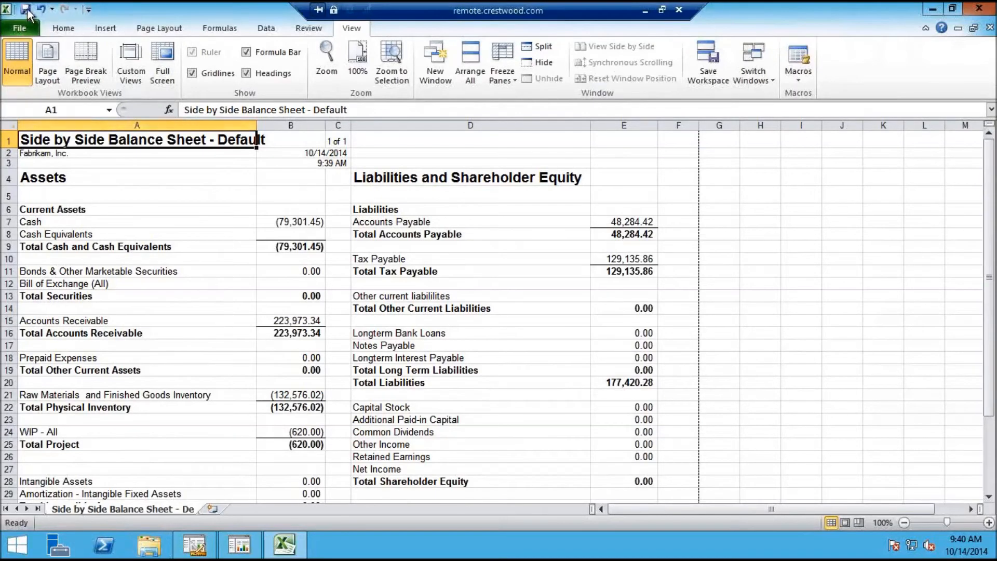
pyautogui.click(979, 8)
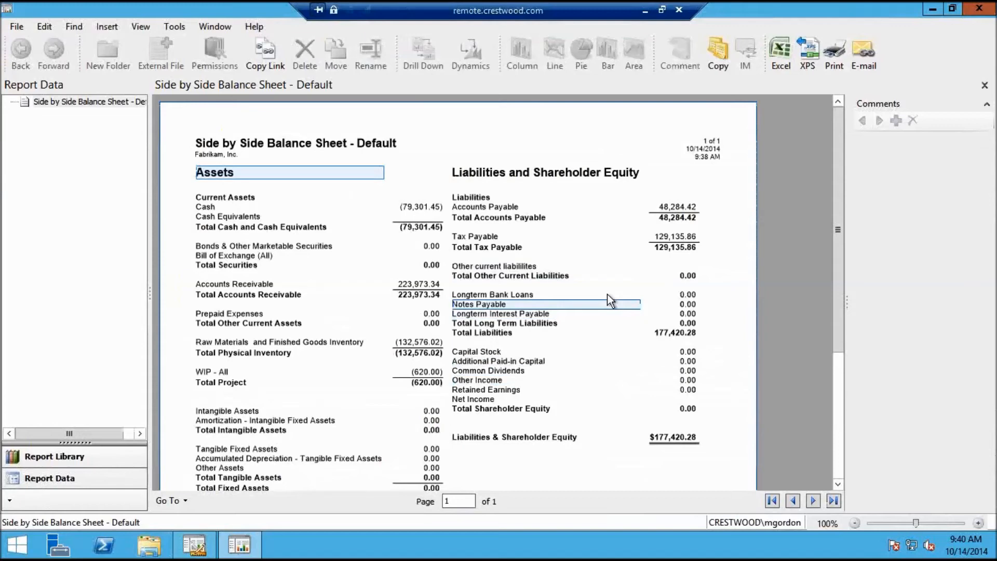
# Close Report Viewer, bring Report Designer back on its Report Groups list, then switch to local notes
pyautogui.moveTo(991, 13)
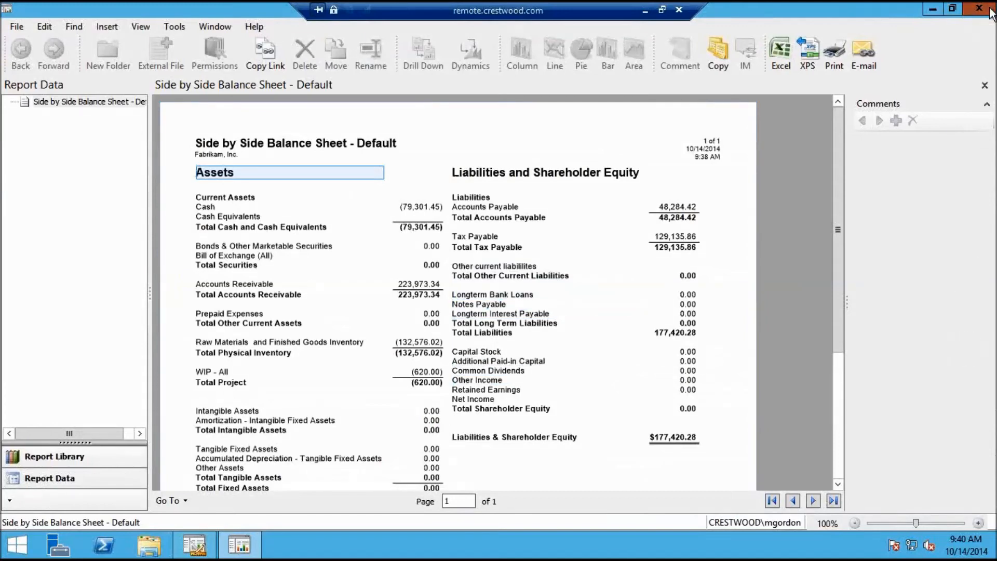
pyautogui.click(979, 8)
pyautogui.click(205, 551)
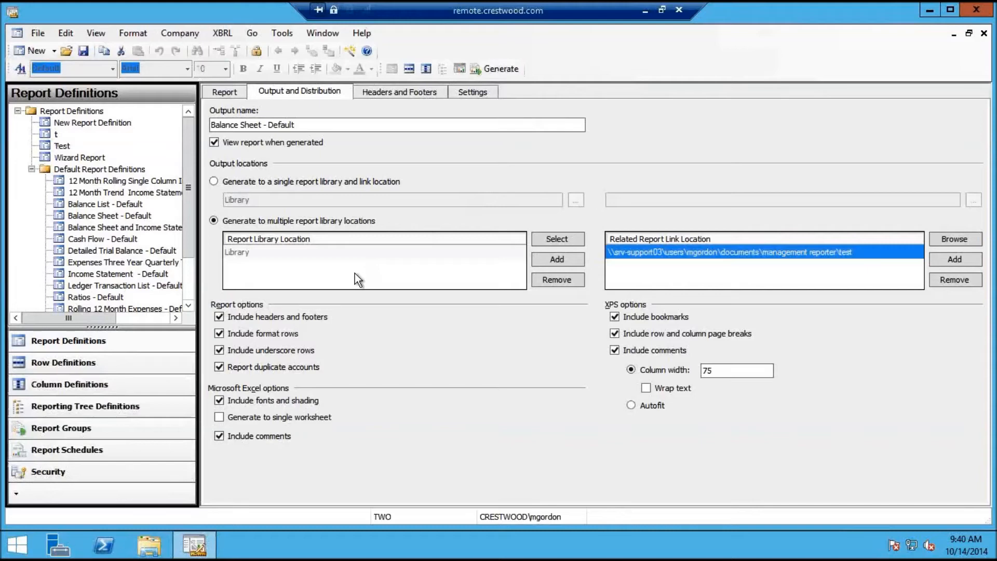
pyautogui.click(83, 431)
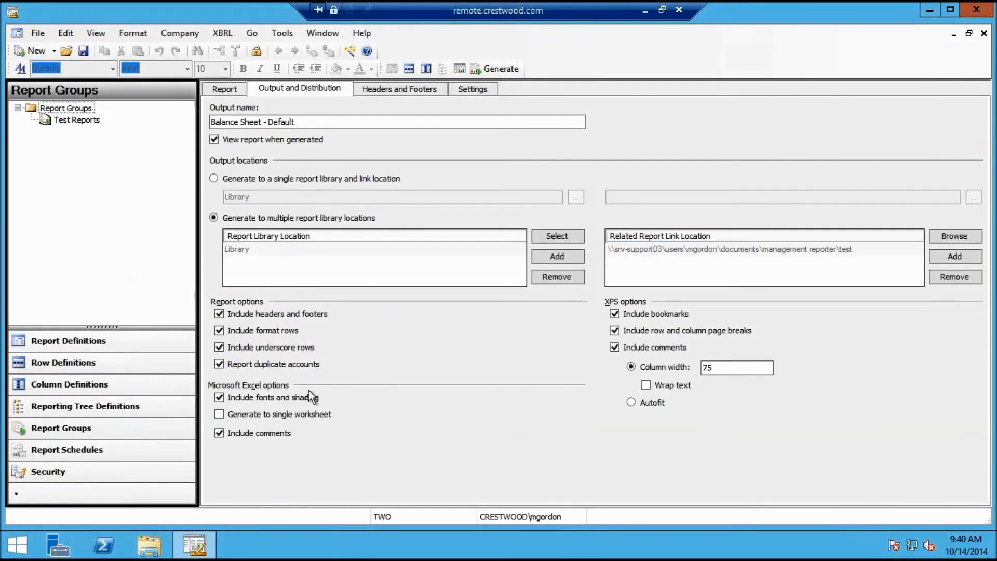
pyautogui.click(645, 10)
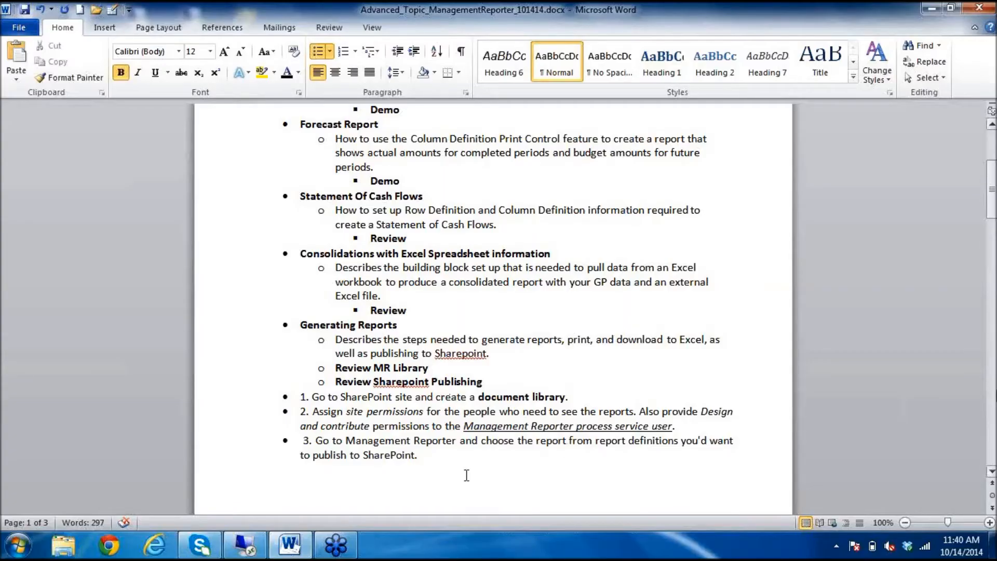
# Read steps 5 and 6 of the Word agenda on multi-location publishing, then return to the remote session
pyautogui.scroll(-10, 466, 475)
pyautogui.click(996, 405)
pyautogui.click(995, 405)
pyautogui.moveTo(995, 371); pyautogui.dragTo(995, 415)
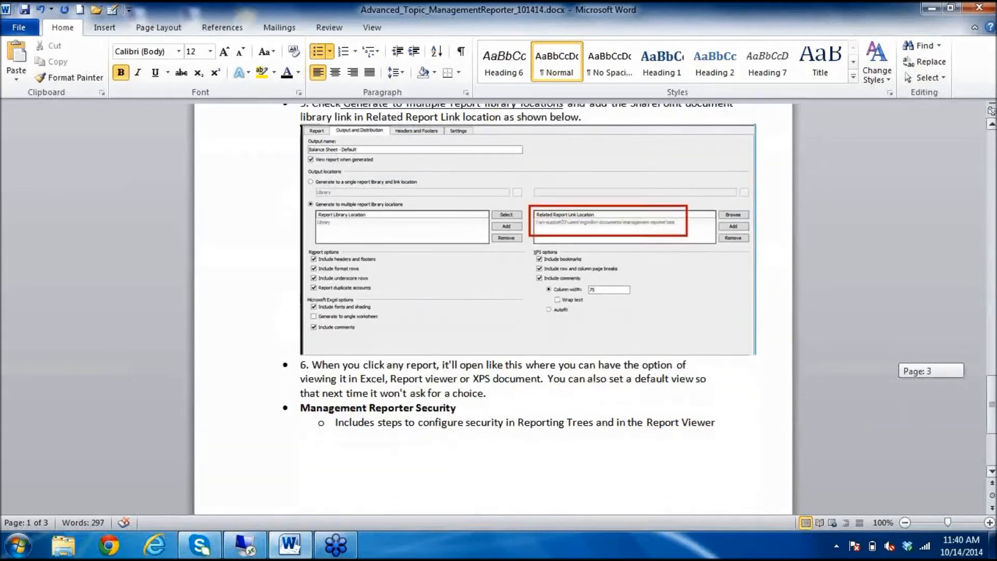
pyautogui.click(933, 8)
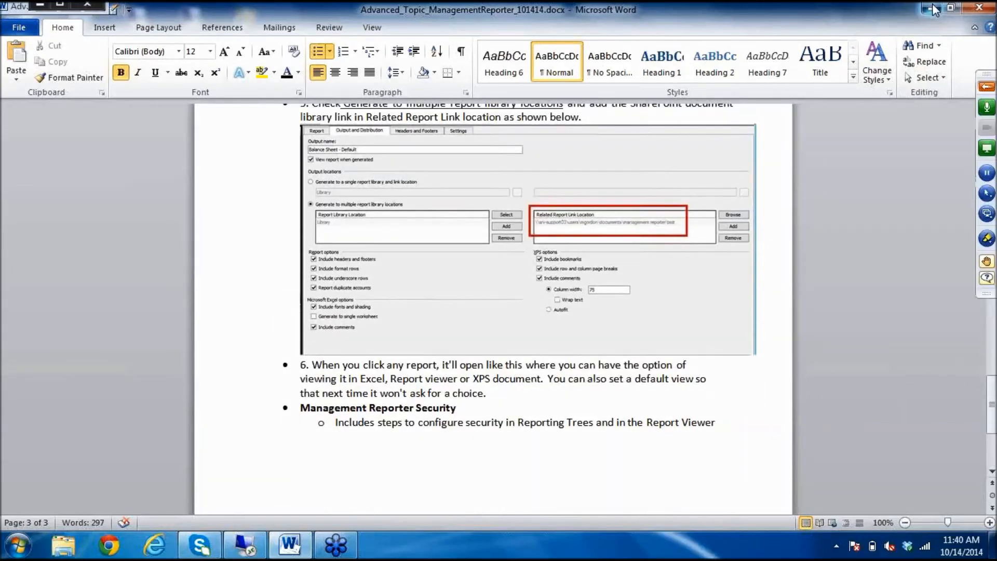
pyautogui.click(243, 537)
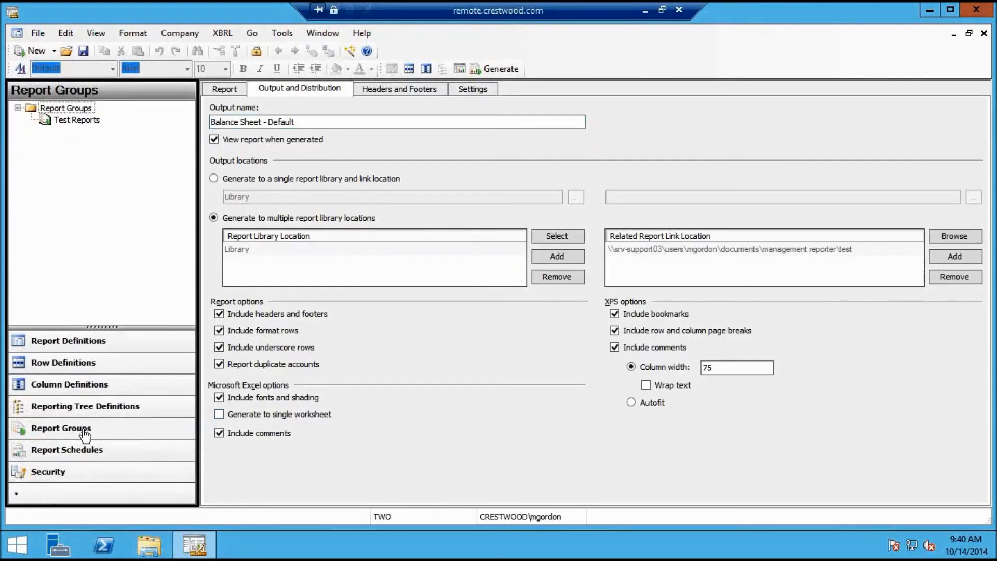
# Save and close the Balance Sheet - Default definition, then open the Test Reports group
pyautogui.click(983, 33)
pyautogui.click(460, 321)
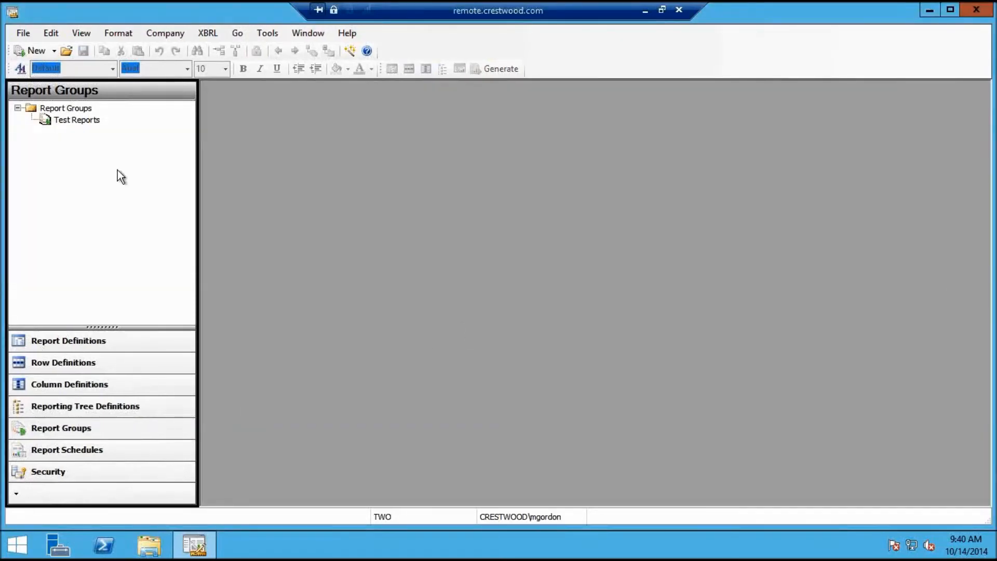
pyautogui.click(83, 120)
pyautogui.doubleClick(83, 120)
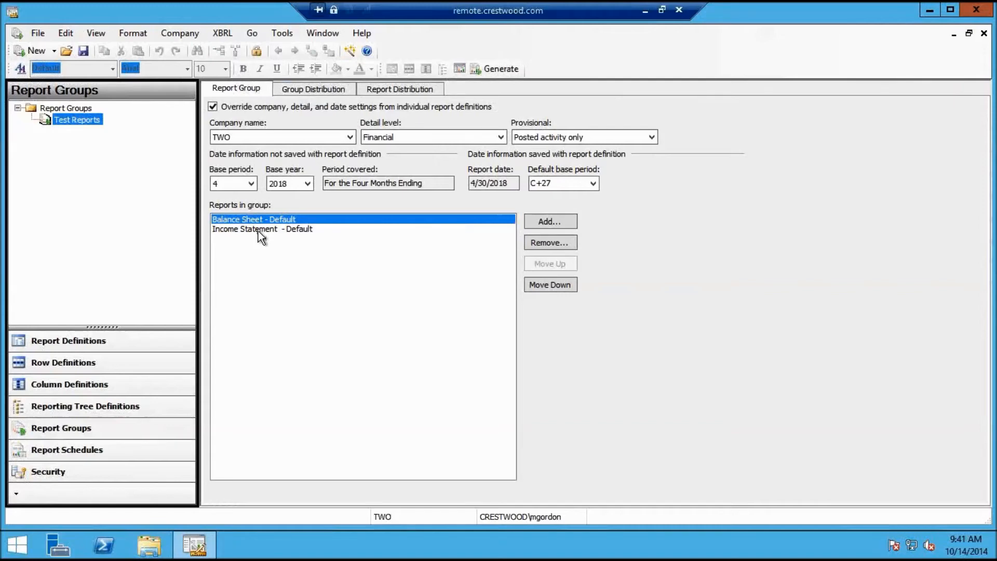
# Review Test Reports' Group Distribution and Report Distribution tabs, then show the Report Schedules list
pyautogui.click(313, 88)
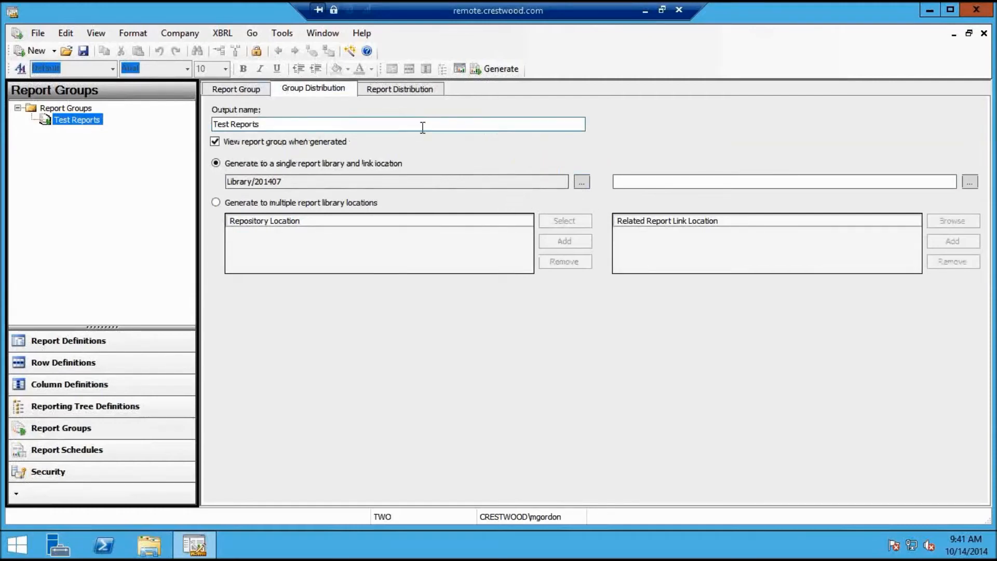
pyautogui.click(426, 90)
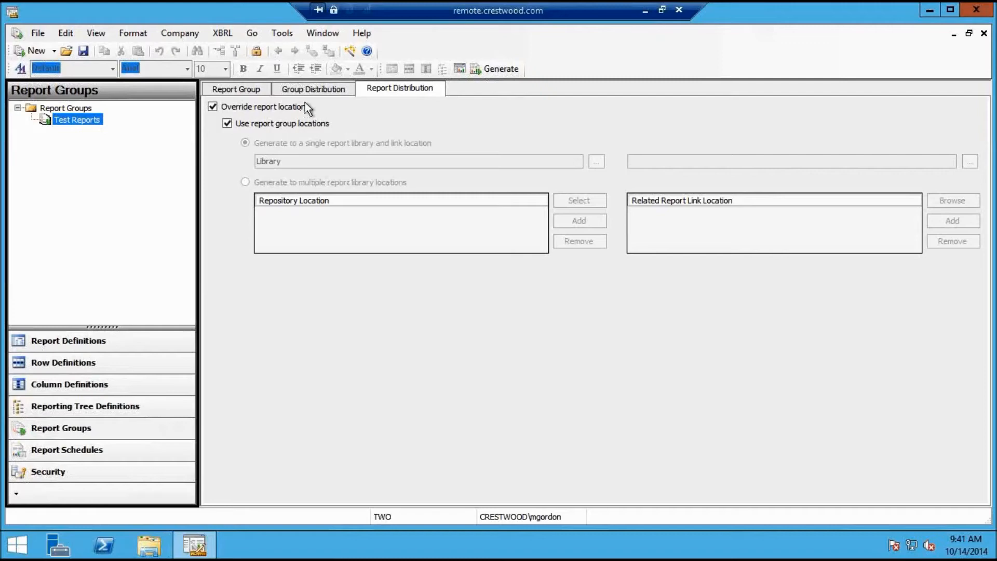
pyautogui.click(314, 88)
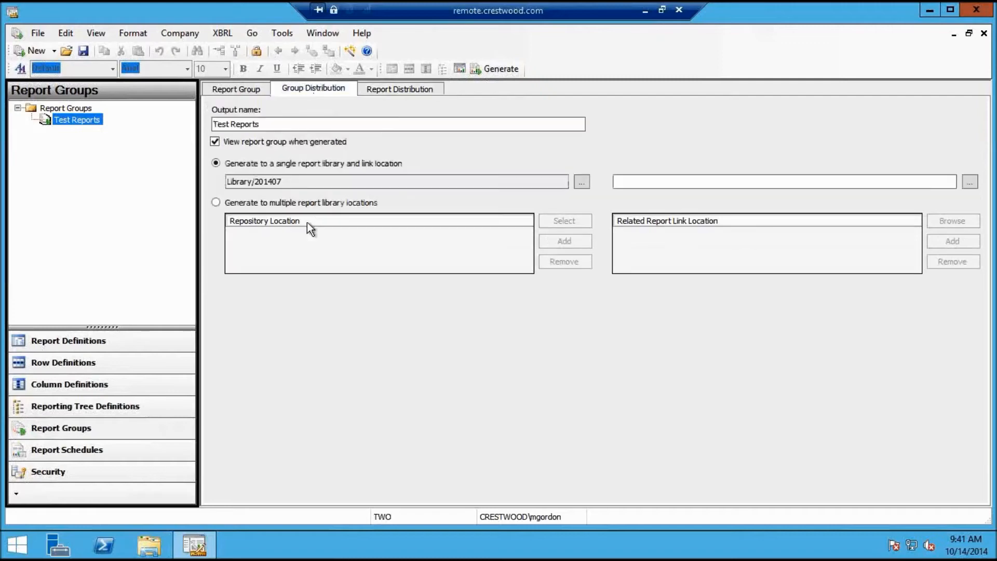
pyautogui.click(242, 90)
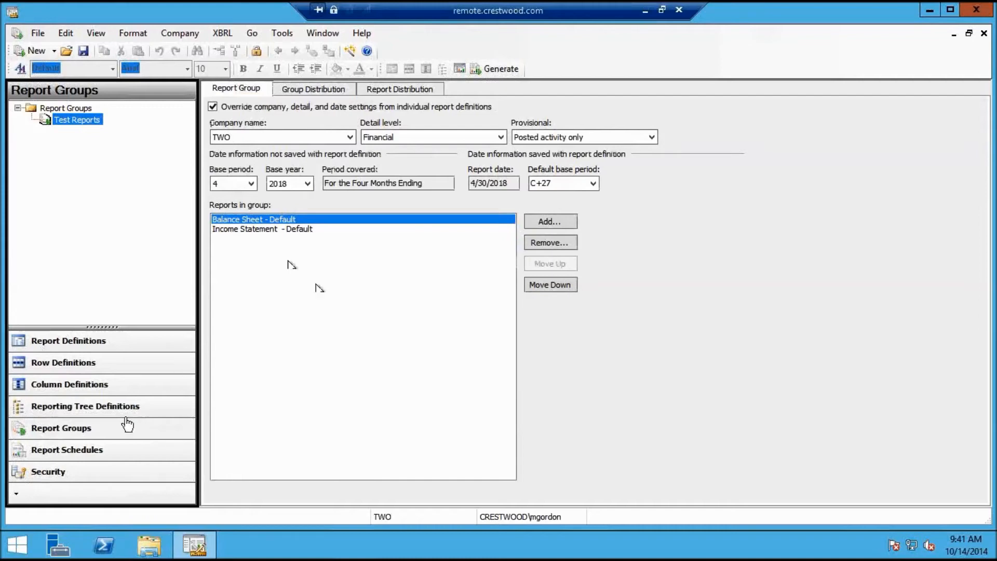
pyautogui.click(81, 455)
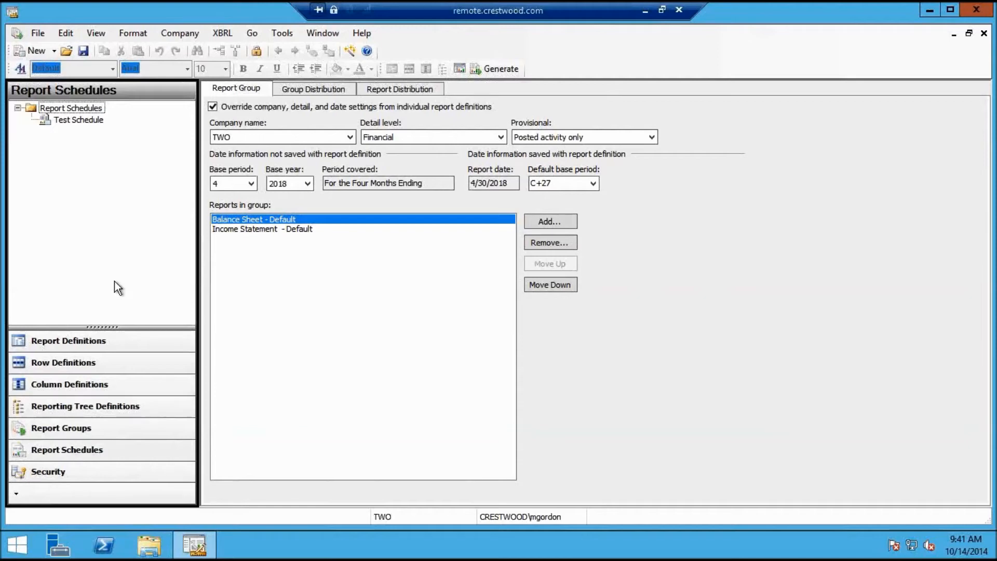
# Close Test Reports, open Test Schedule, and view its Permissions credentials without changing them
pyautogui.click(983, 33)
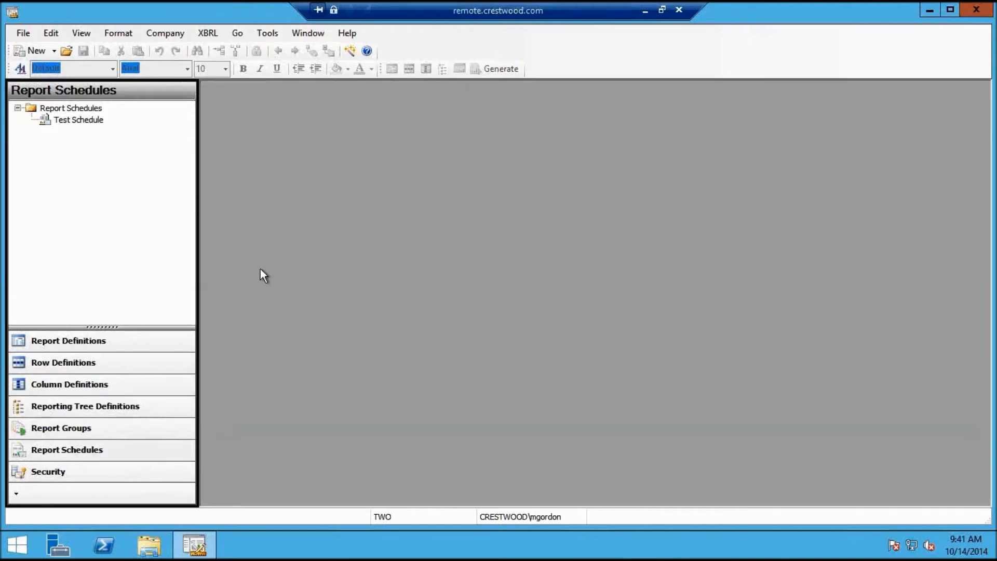
pyautogui.doubleClick(78, 120)
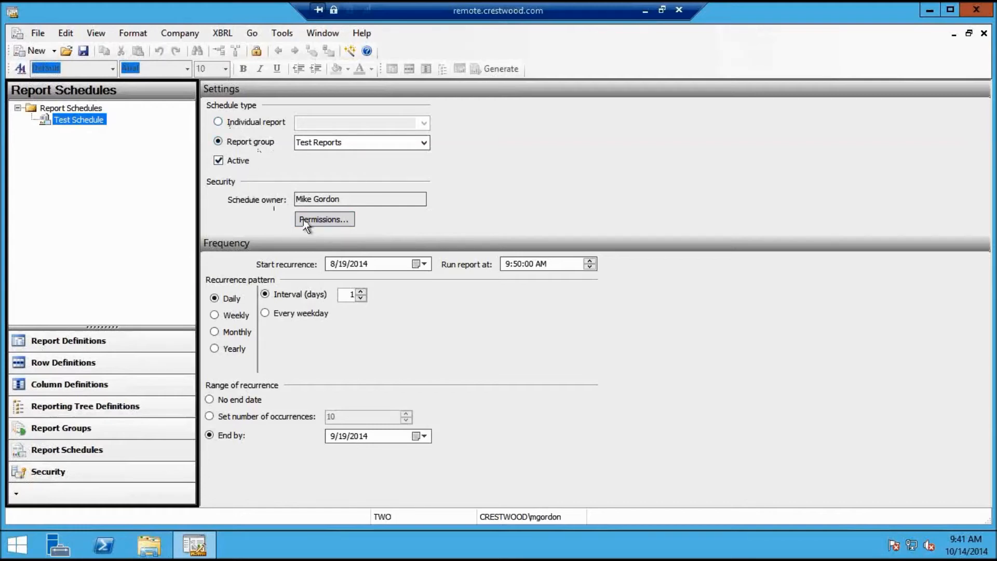
pyautogui.click(341, 218)
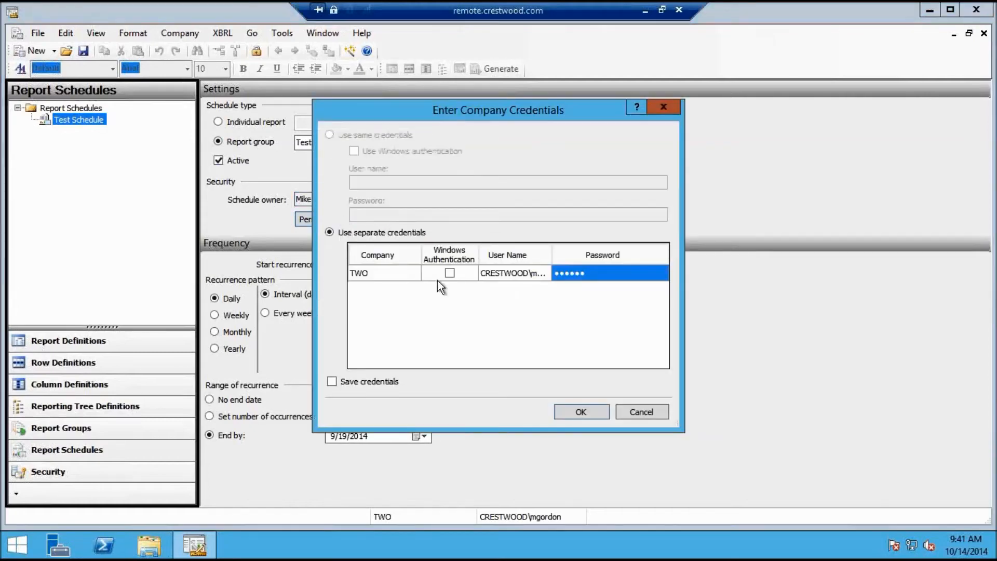
pyautogui.click(641, 412)
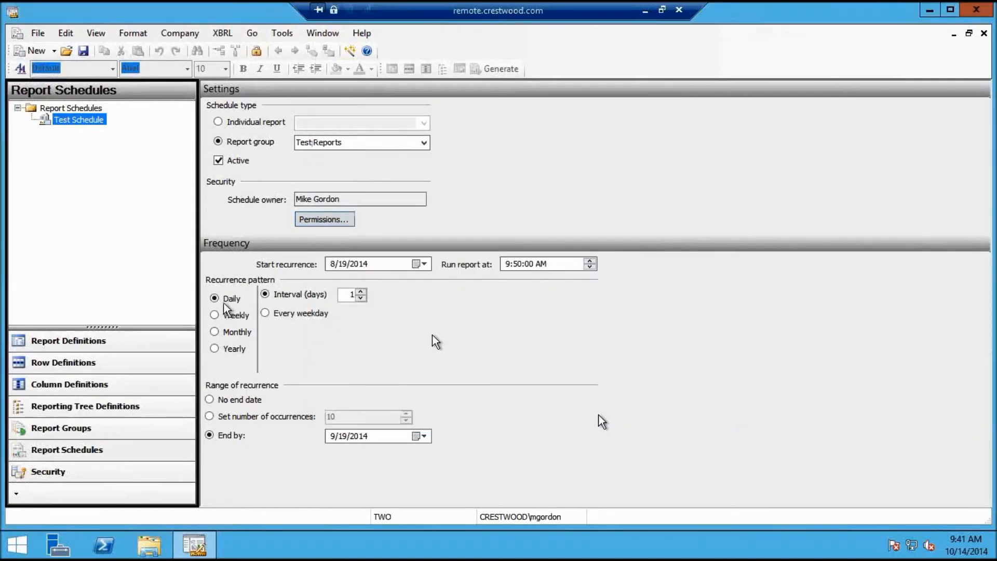
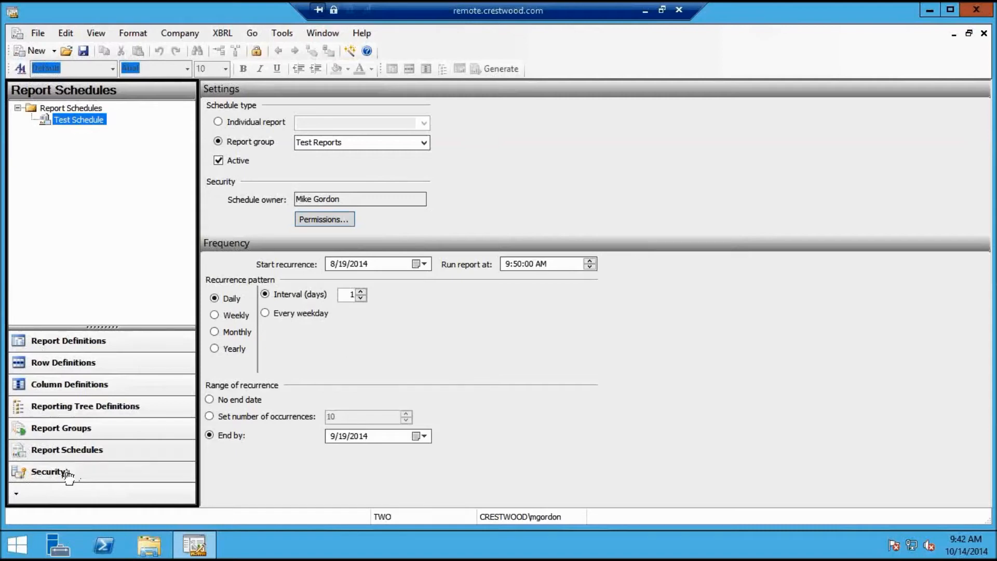
# Browse the definition libraries and open reporting tree t from Reporting Tree Definitions
pyautogui.click(82, 347)
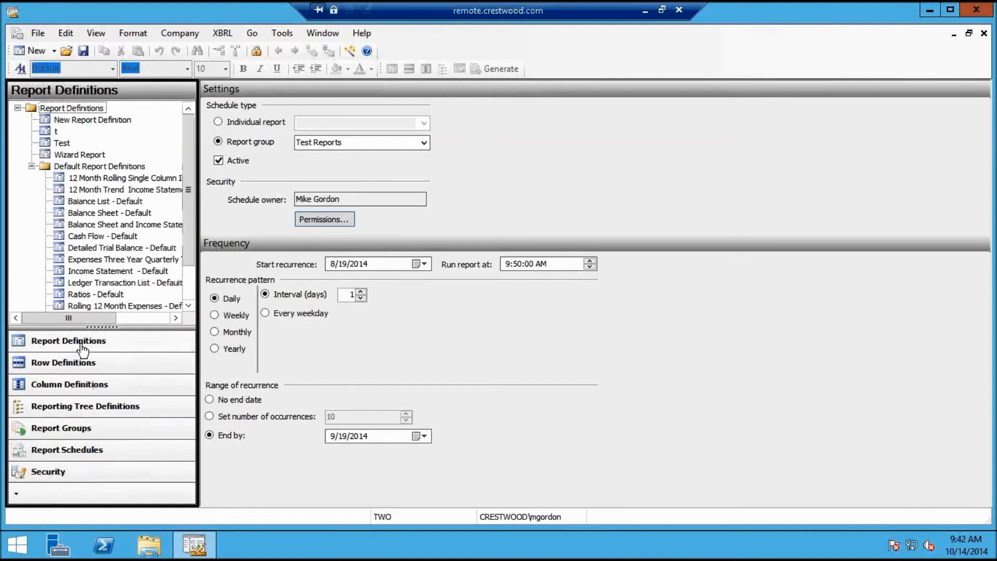
pyautogui.click(64, 428)
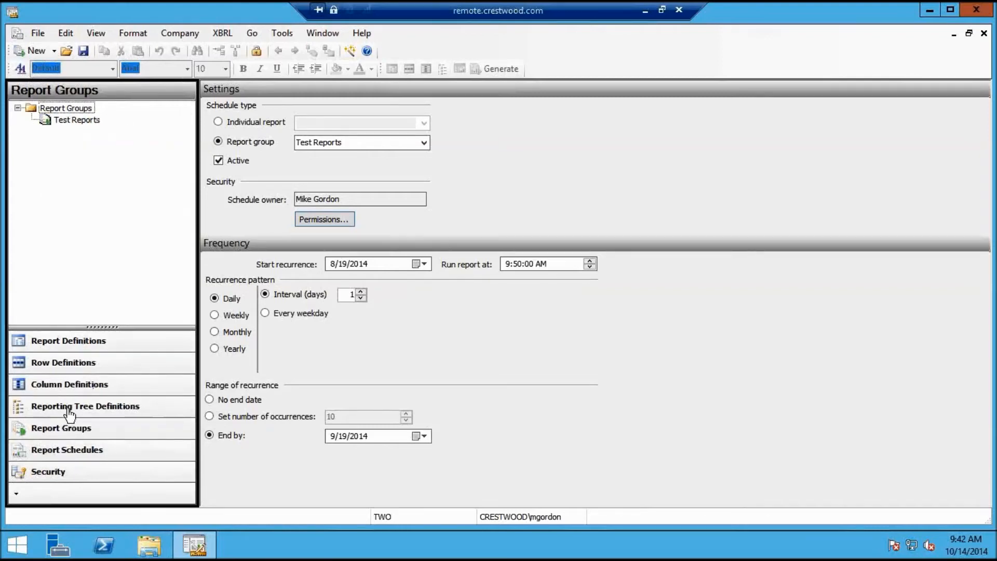
pyautogui.click(69, 411)
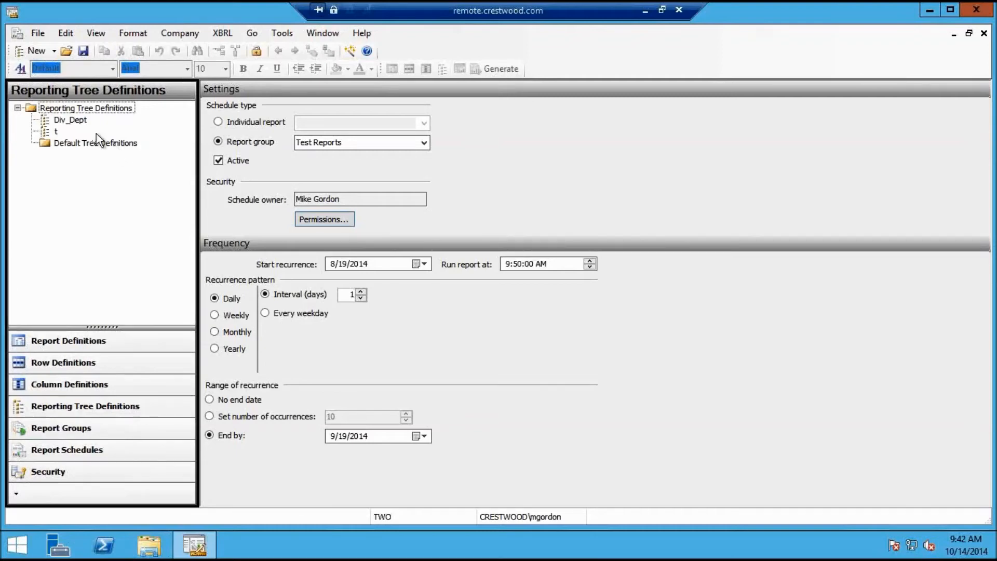
pyautogui.moveTo(56, 132); pyautogui.dragTo(50, 133)
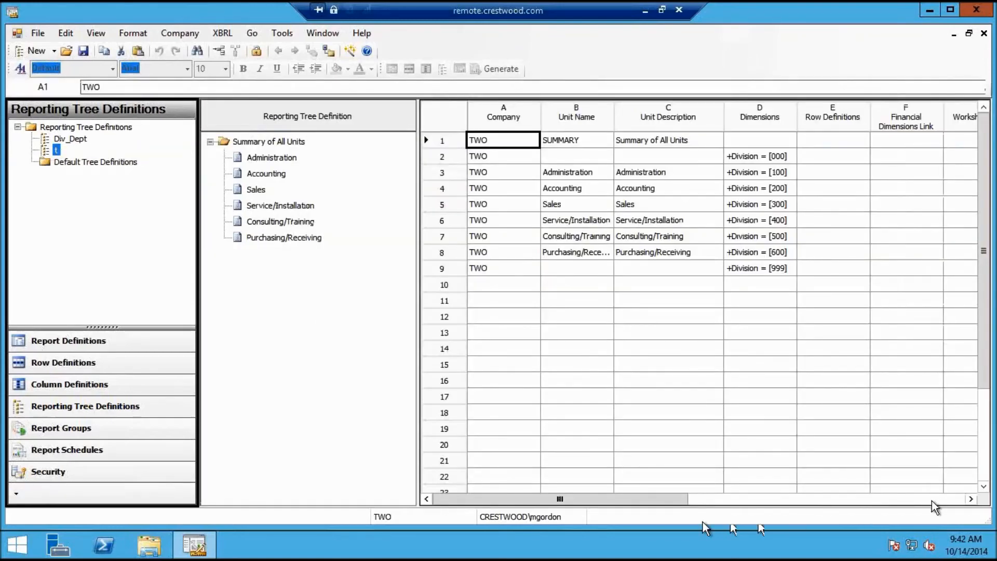
# Check tree t's Division dimension mappings, then bring up the Security users list
pyautogui.click(971, 500)
pyautogui.click(972, 499)
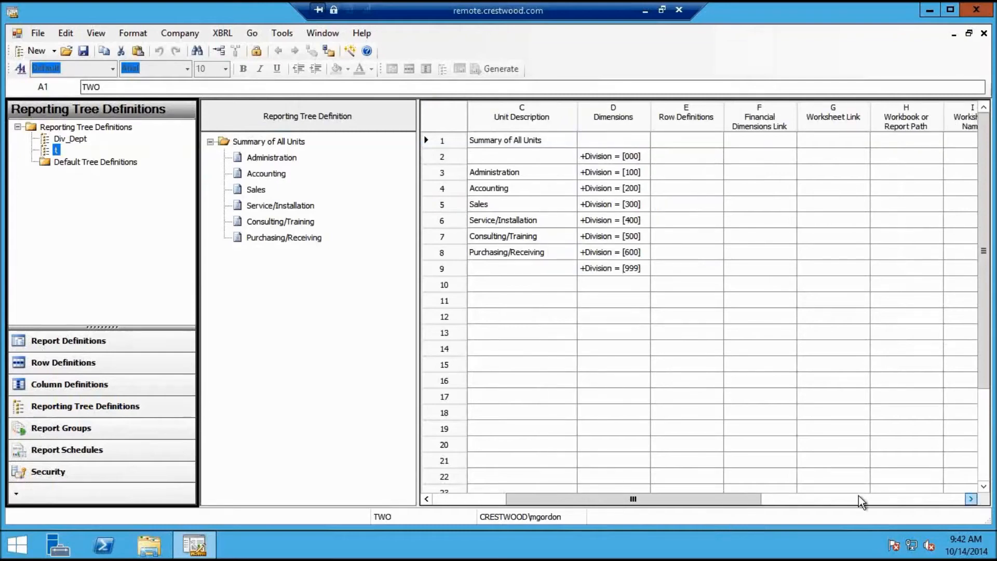
pyautogui.click(73, 472)
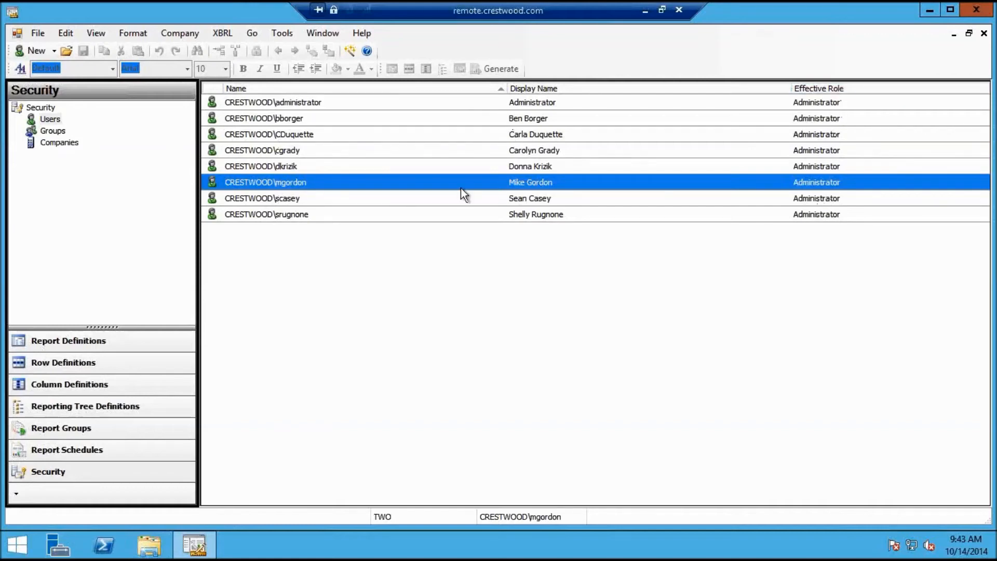
pyautogui.click(294, 150)
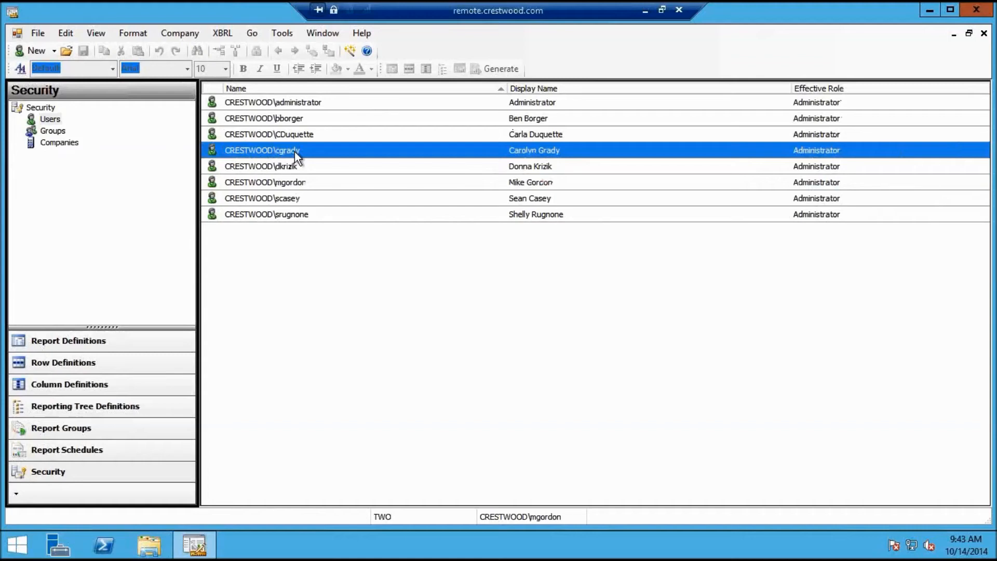
pyautogui.doubleClick(295, 151)
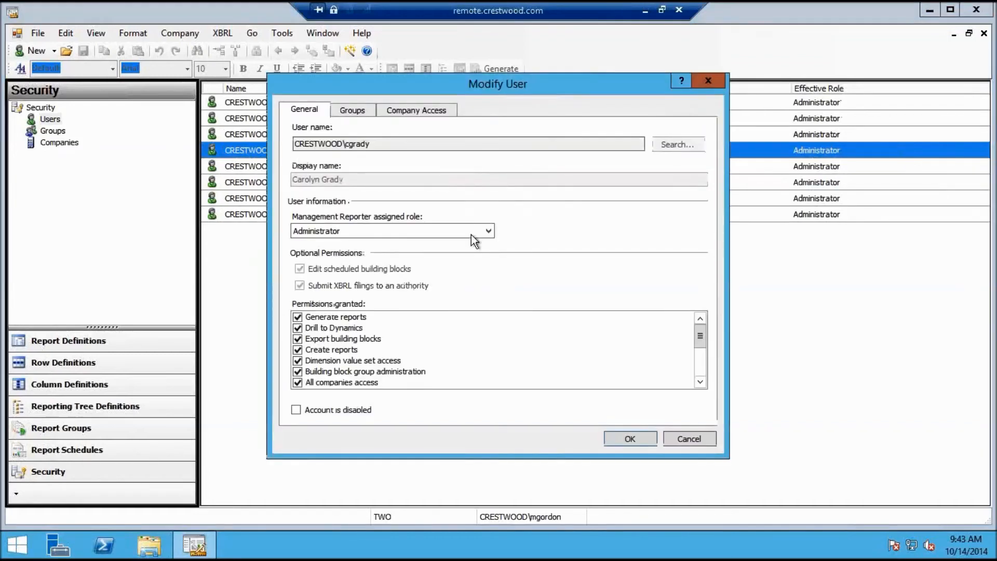
pyautogui.click(489, 232)
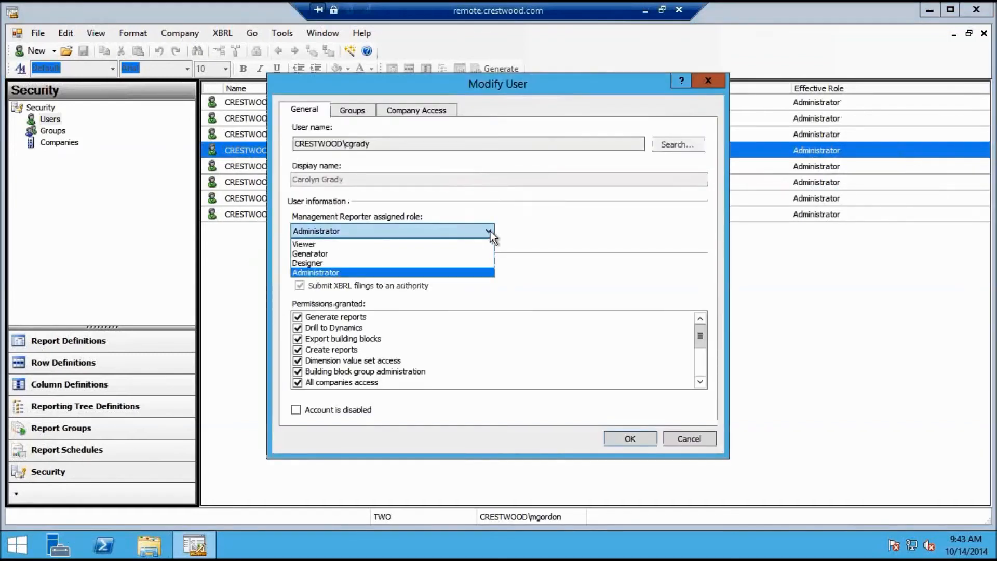
pyautogui.click(451, 266)
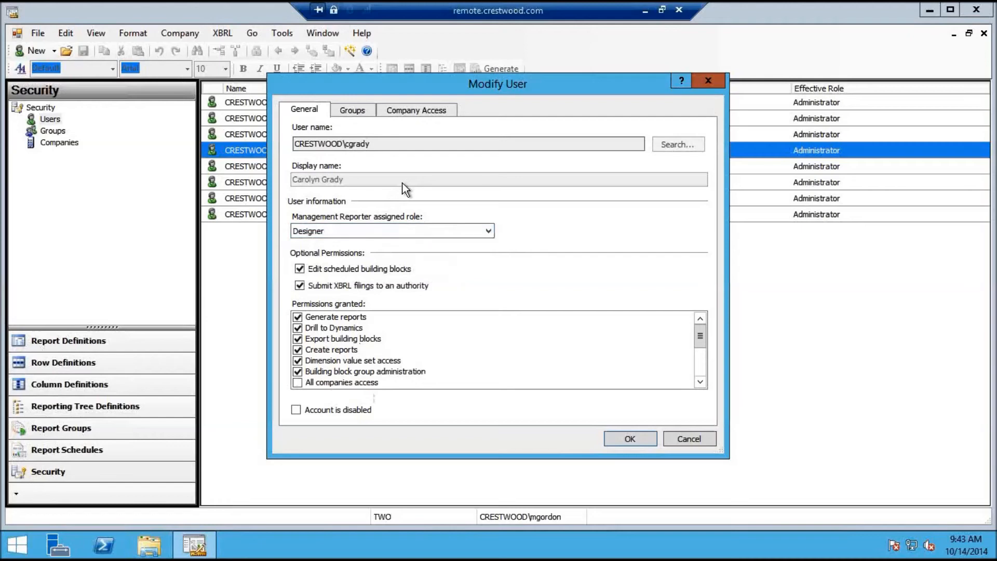
pyautogui.click(374, 115)
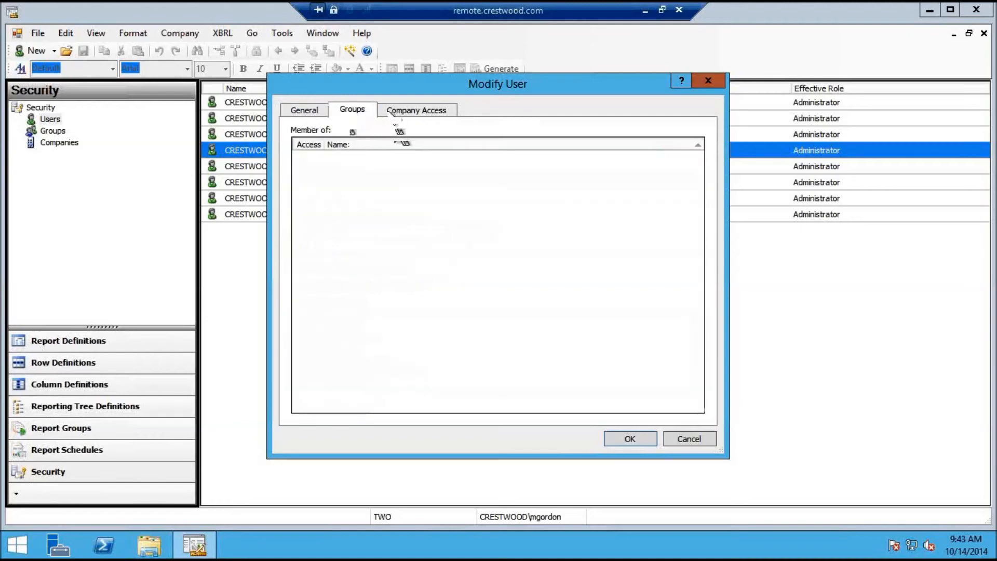
pyautogui.click(393, 111)
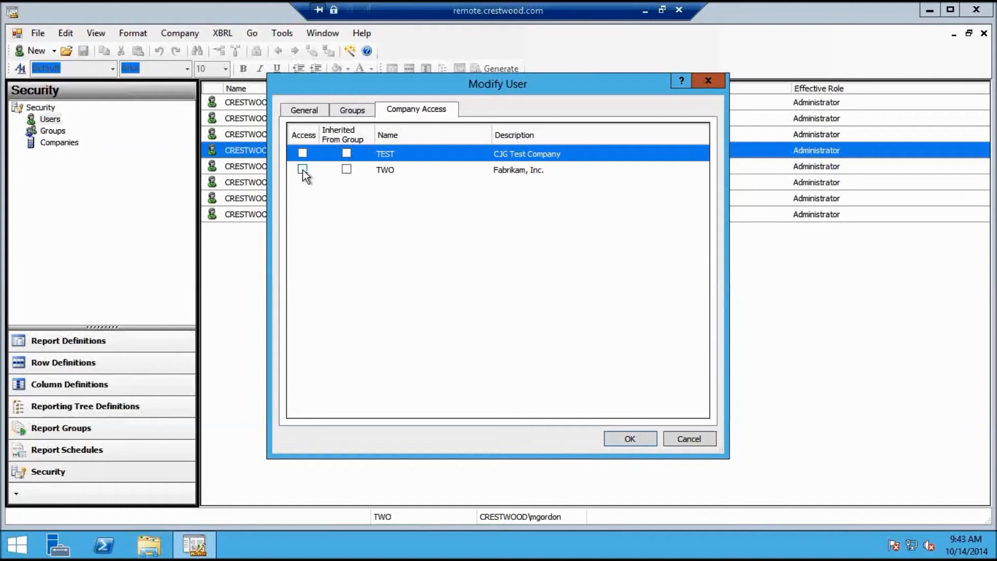
pyautogui.click(309, 108)
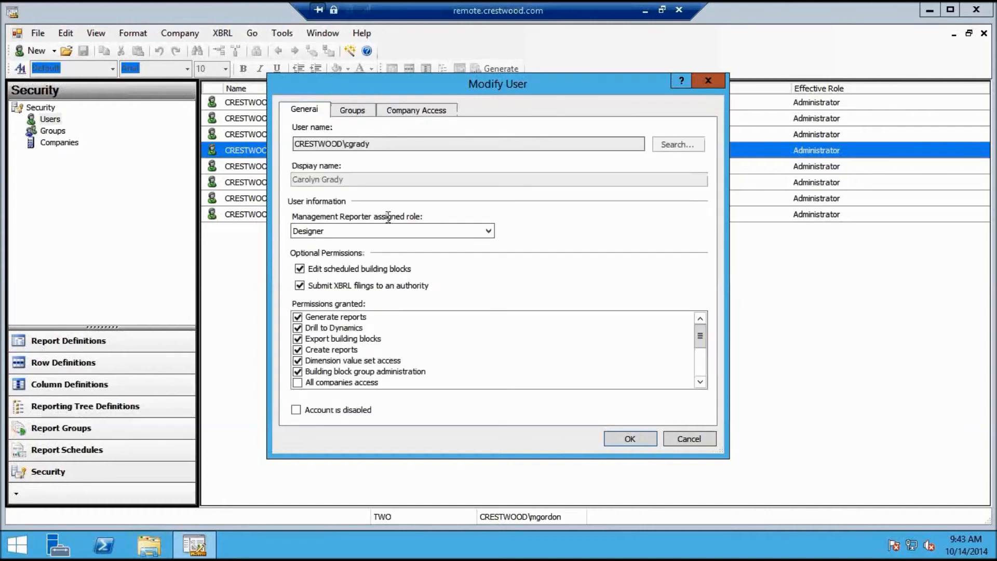
pyautogui.click(478, 230)
pyautogui.click(449, 254)
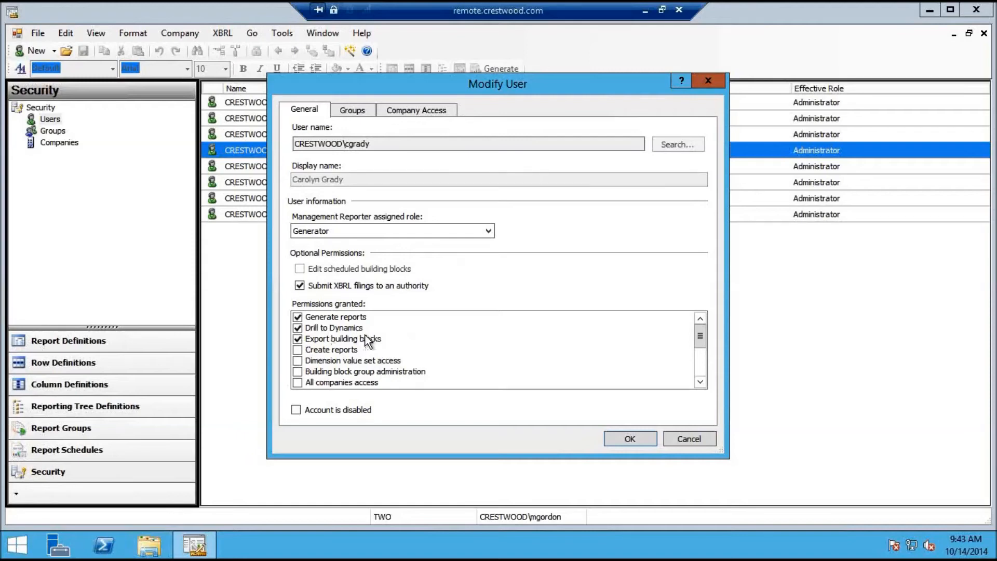
pyautogui.click(475, 229)
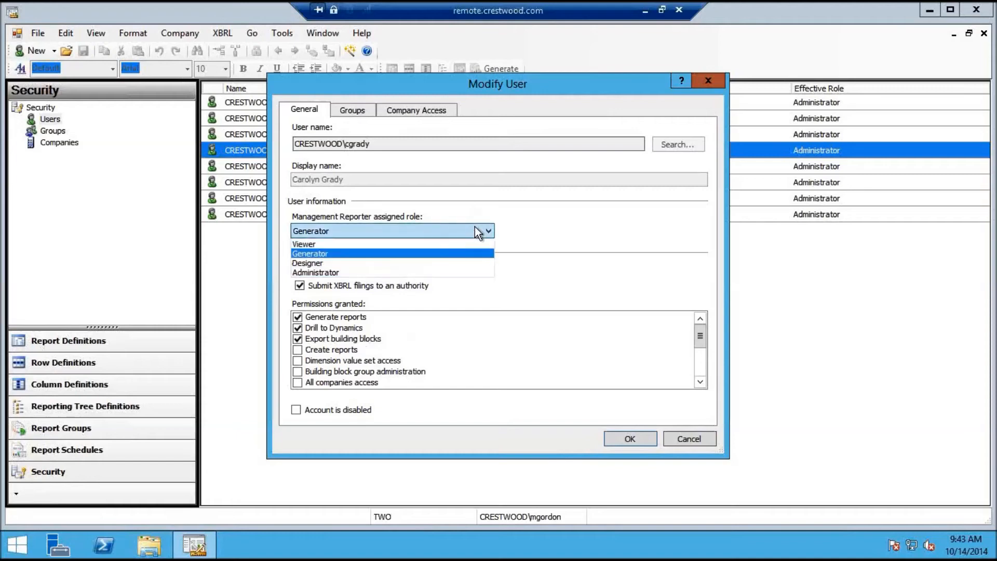
pyautogui.click(462, 245)
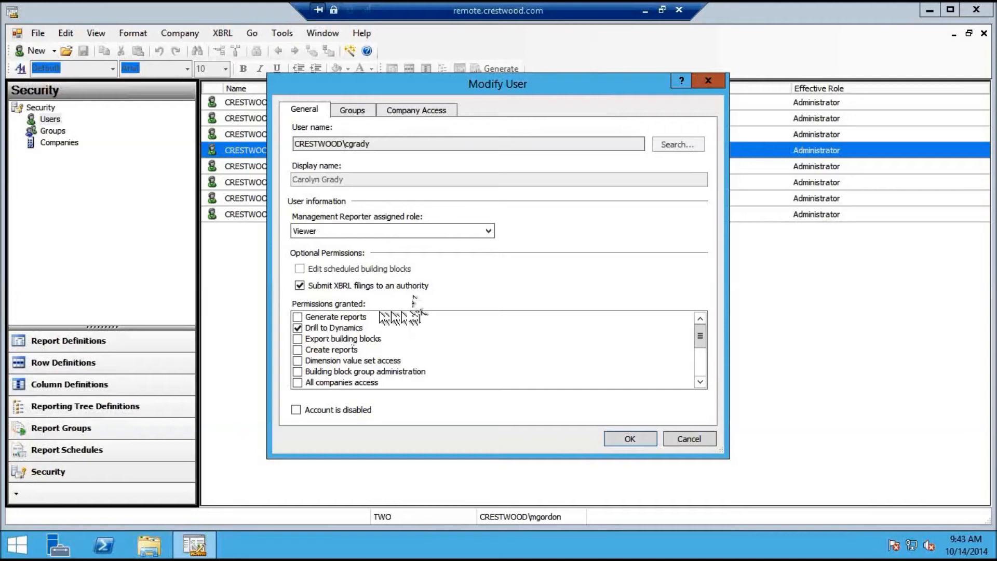
pyautogui.click(688, 440)
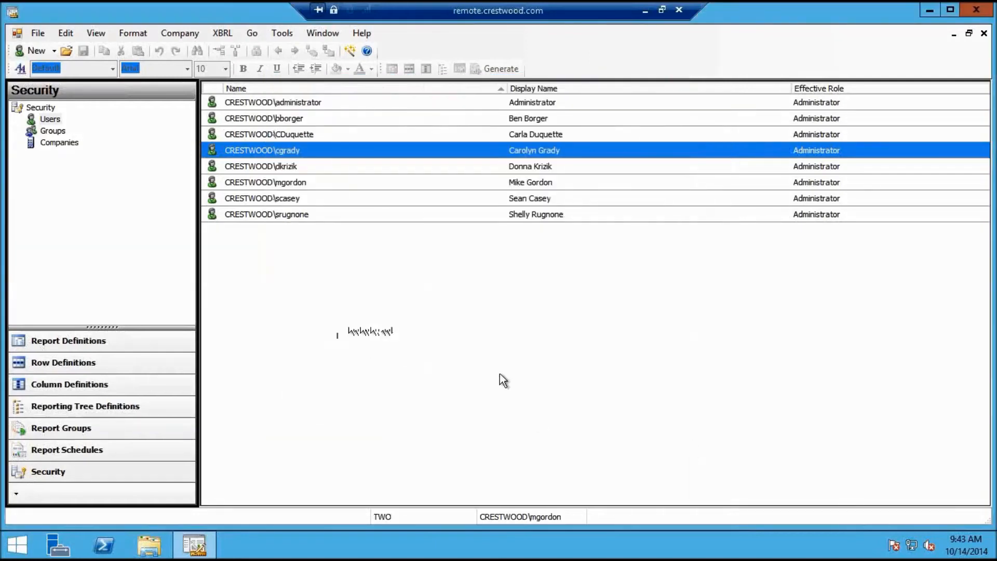
# Try the Designer role on the user and review which companies they can access
pyautogui.doubleClick(291, 155)
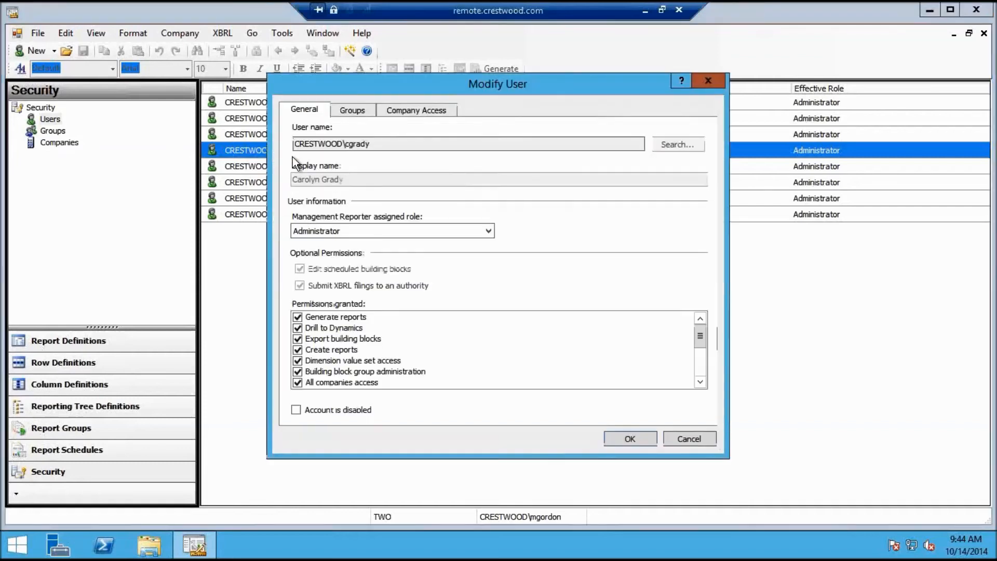
pyautogui.click(420, 231)
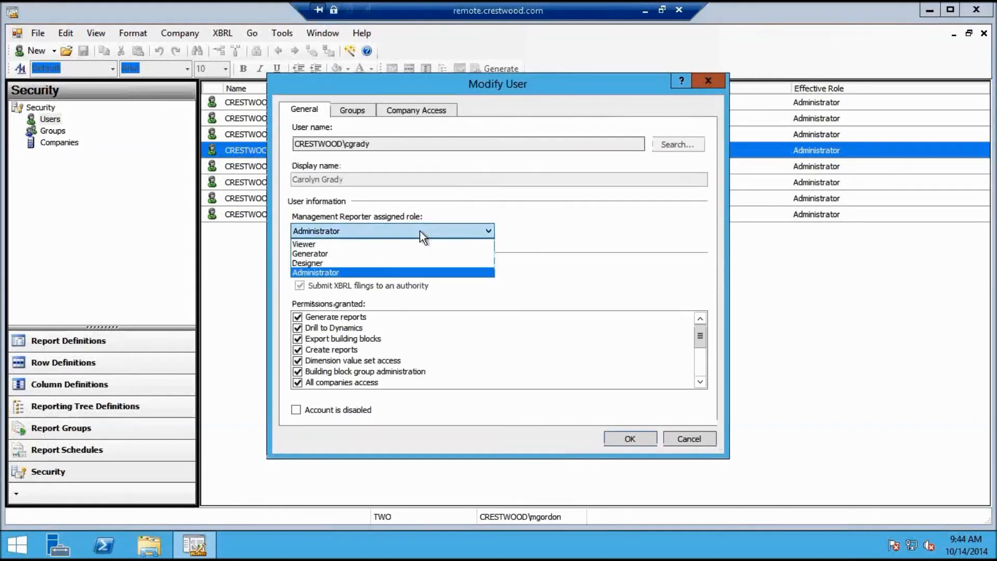
pyautogui.click(385, 263)
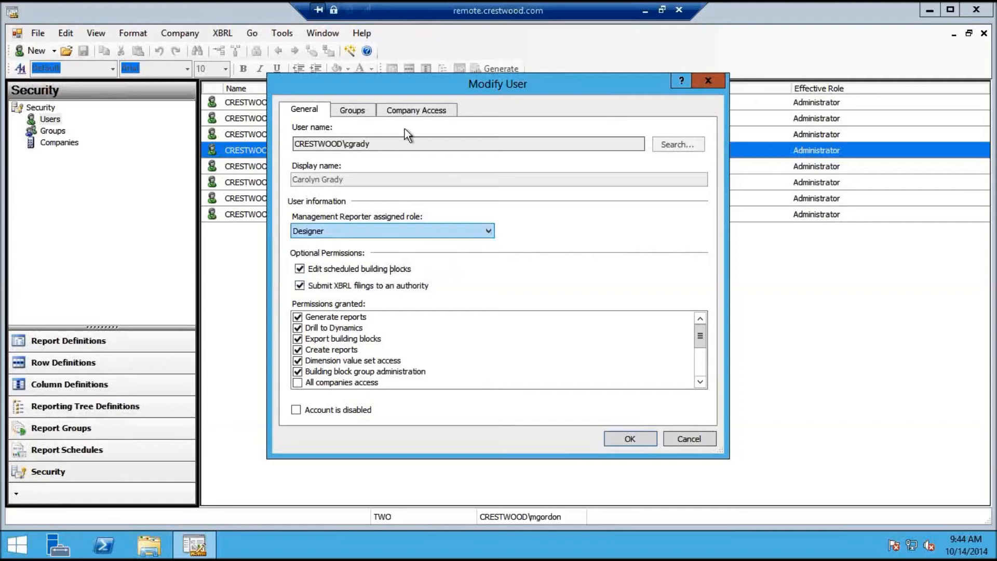
pyautogui.click(398, 112)
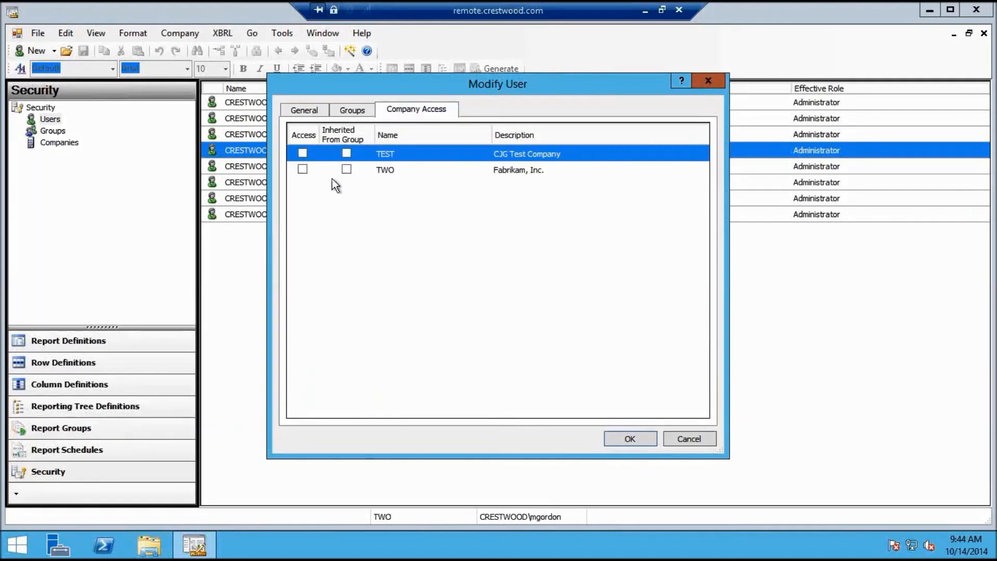
pyautogui.click(310, 111)
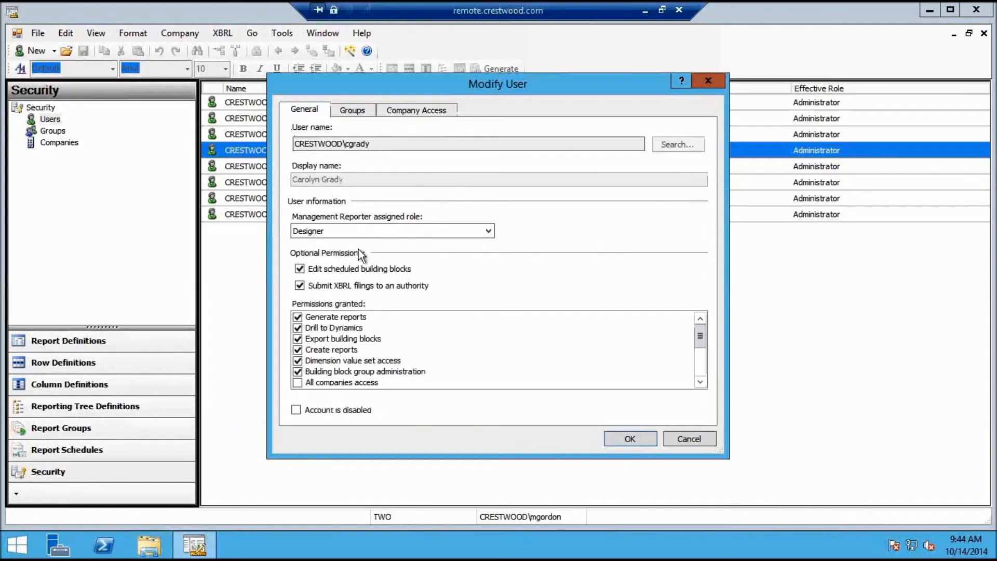
# Try Generator, restore the Administrator role, save, and minimize Report Designer
pyautogui.click(388, 231)
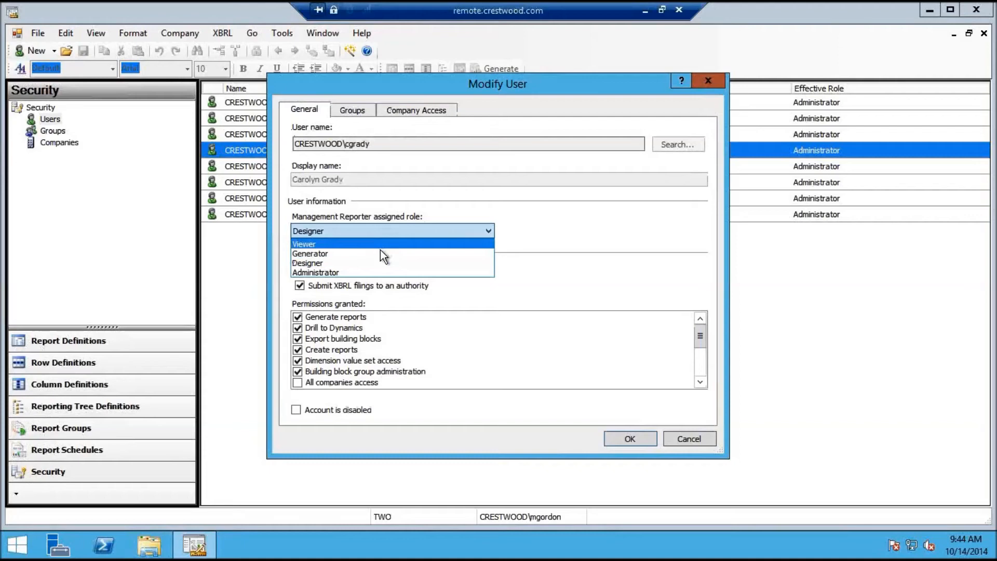
pyautogui.click(380, 253)
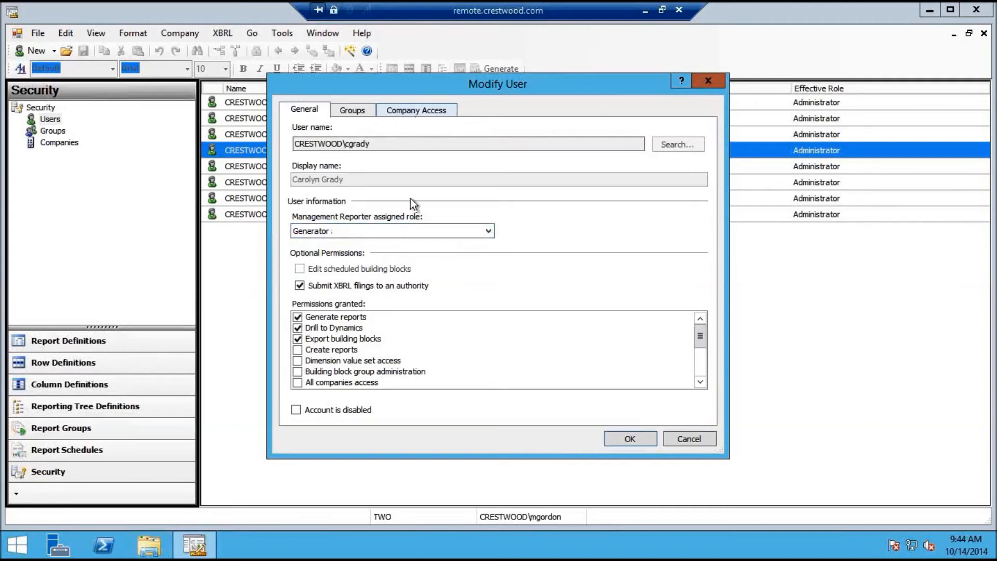
pyautogui.click(414, 230)
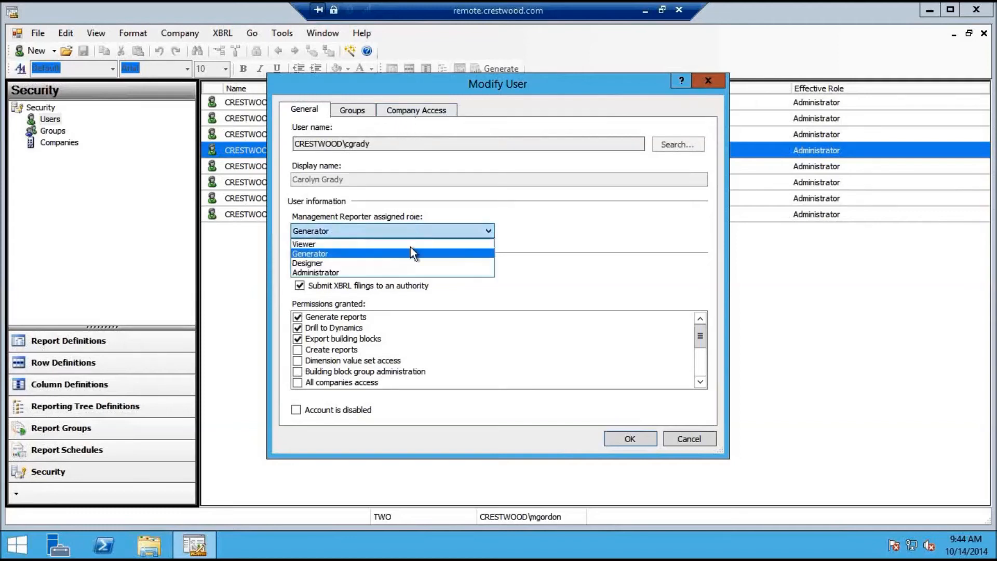
pyautogui.click(400, 273)
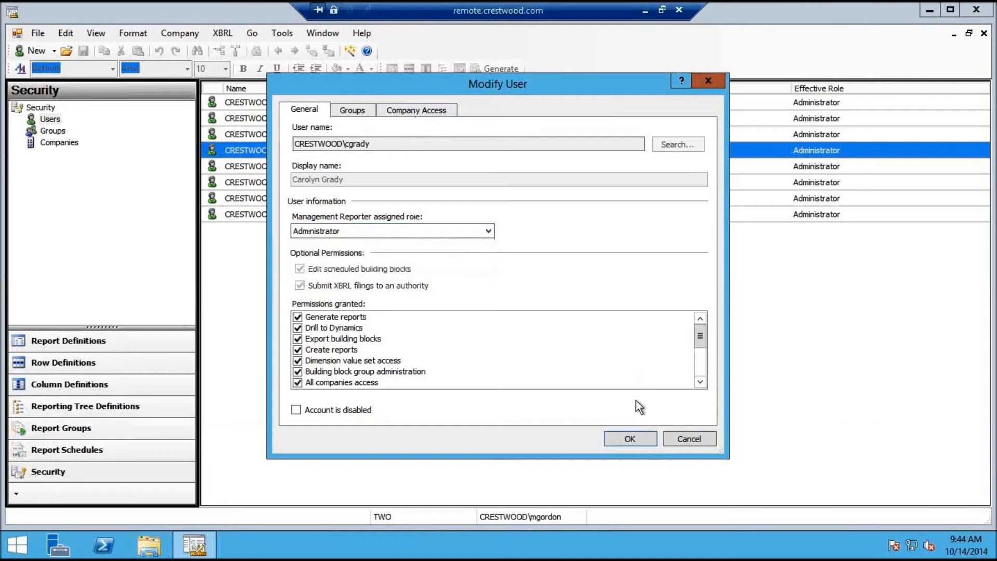
pyautogui.click(629, 438)
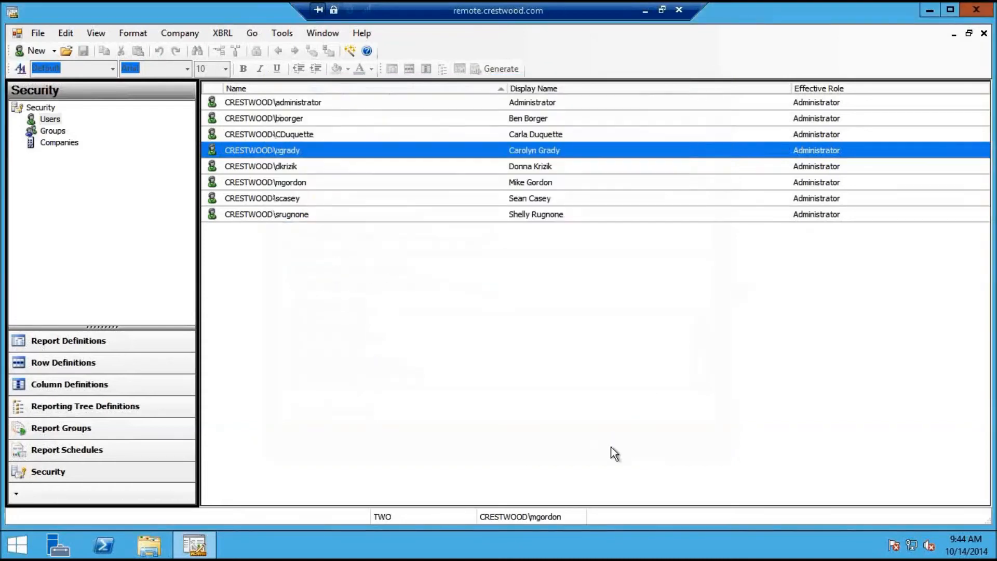
pyautogui.click(928, 10)
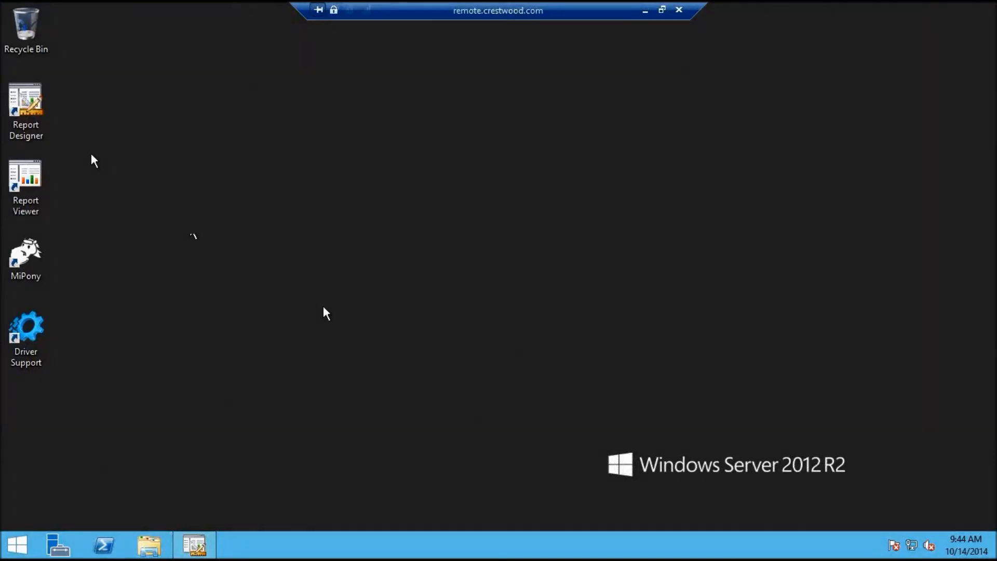
pyautogui.doubleClick(27, 173)
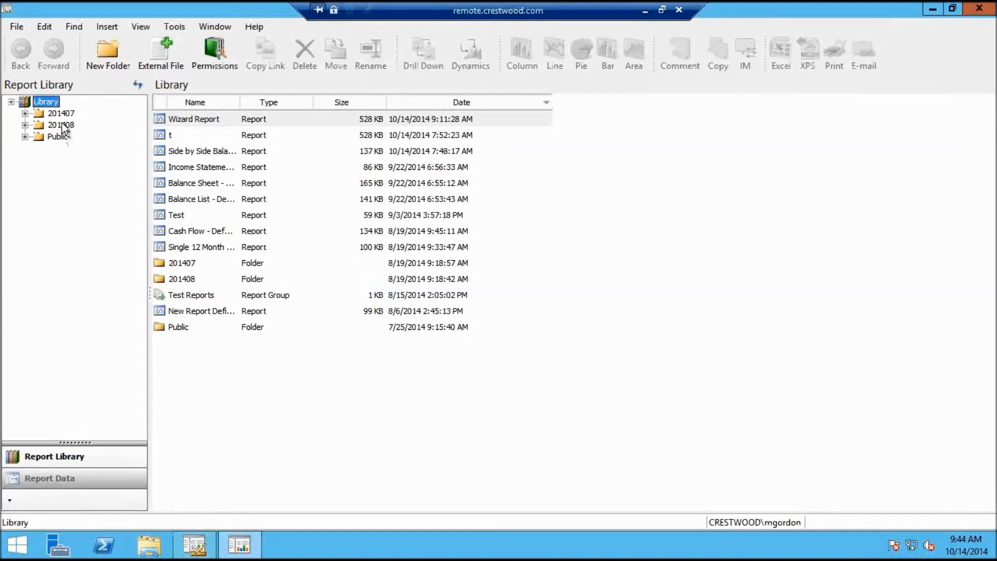
pyautogui.click(61, 114)
pyautogui.click(57, 136)
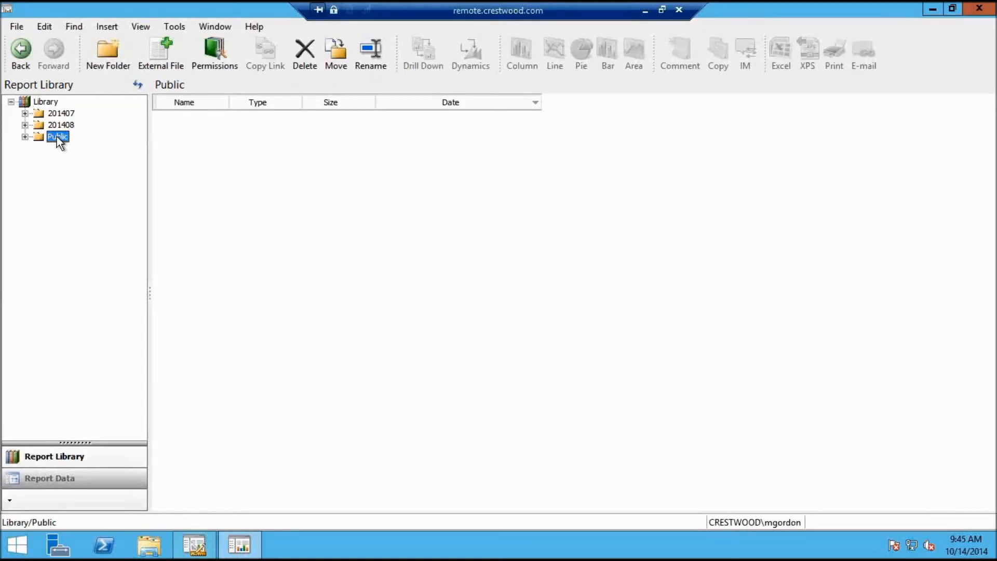
pyautogui.click(210, 51)
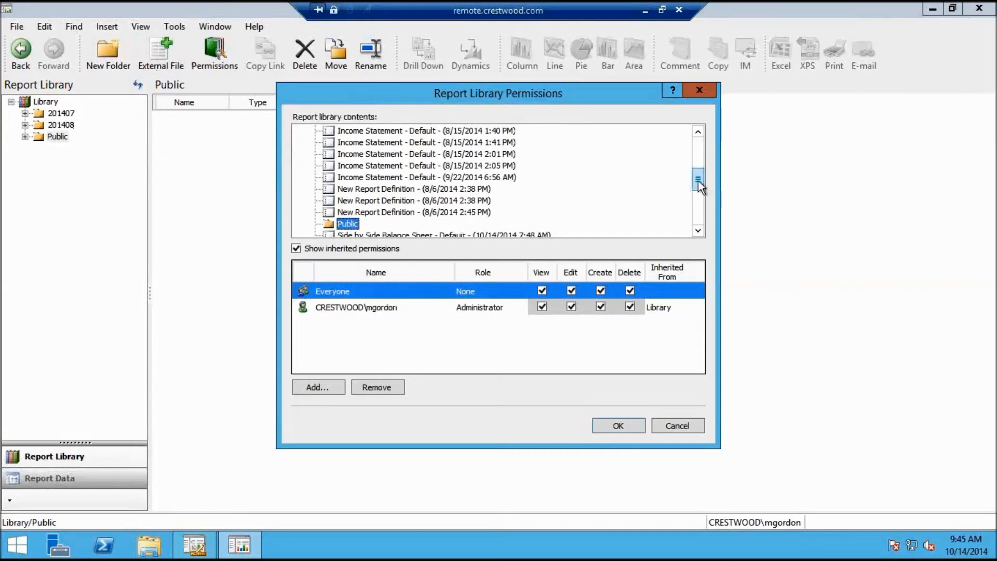
pyautogui.moveTo(698, 185); pyautogui.dragTo(698, 147)
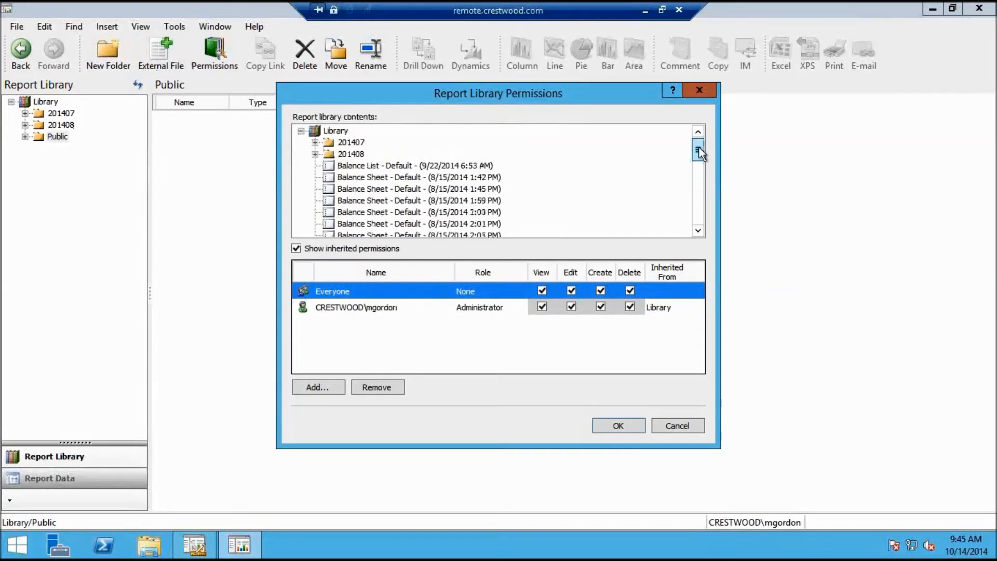
pyautogui.click(347, 144)
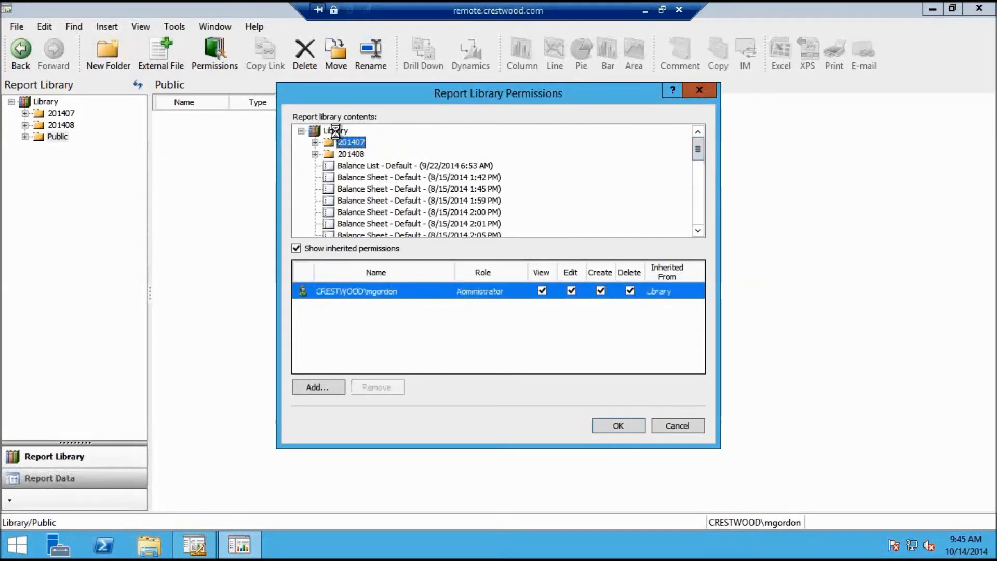
pyautogui.click(338, 132)
pyautogui.click(349, 156)
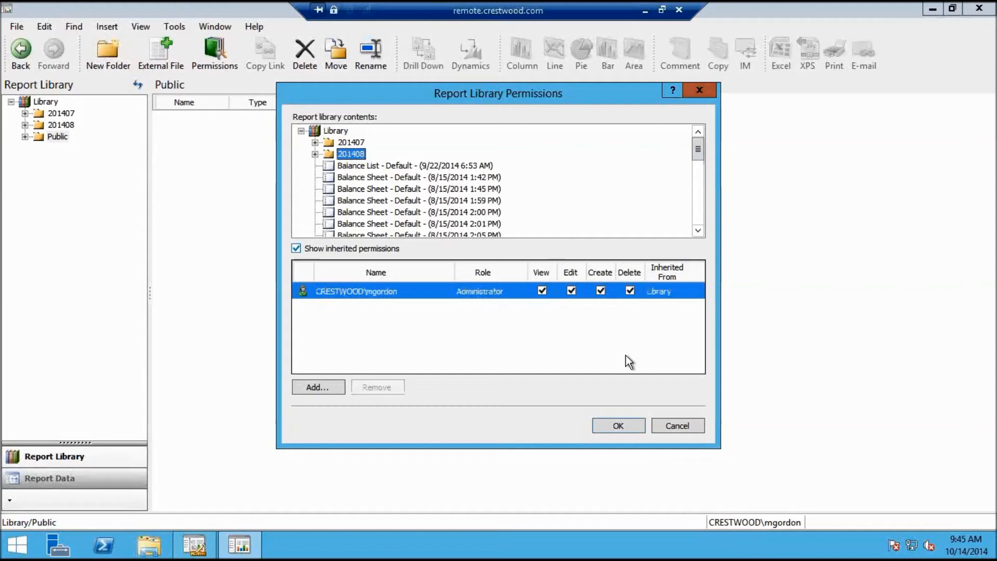
pyautogui.click(682, 428)
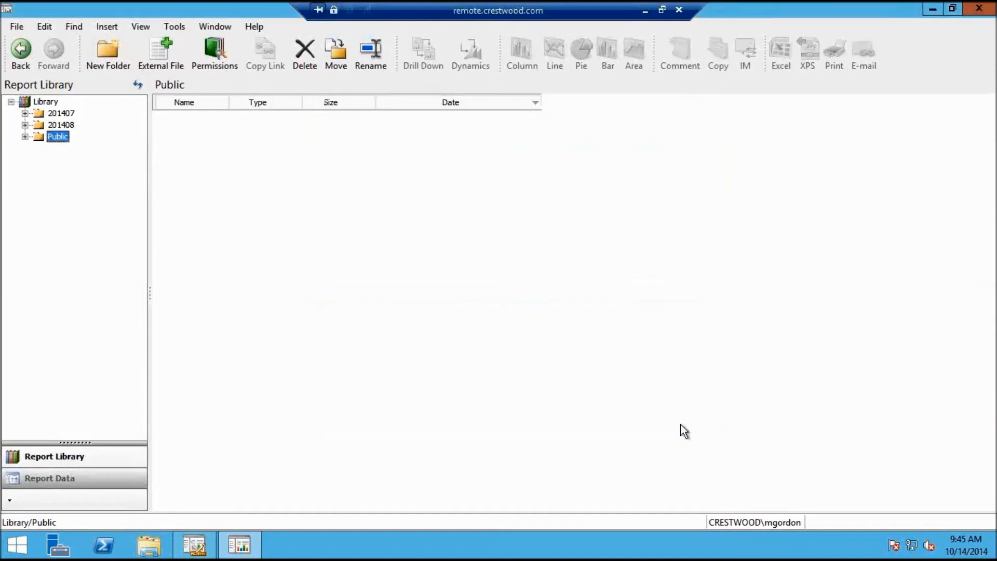
pyautogui.click(987, 9)
# Restore Report Designer and open reporting tree t
pyautogui.click(201, 539)
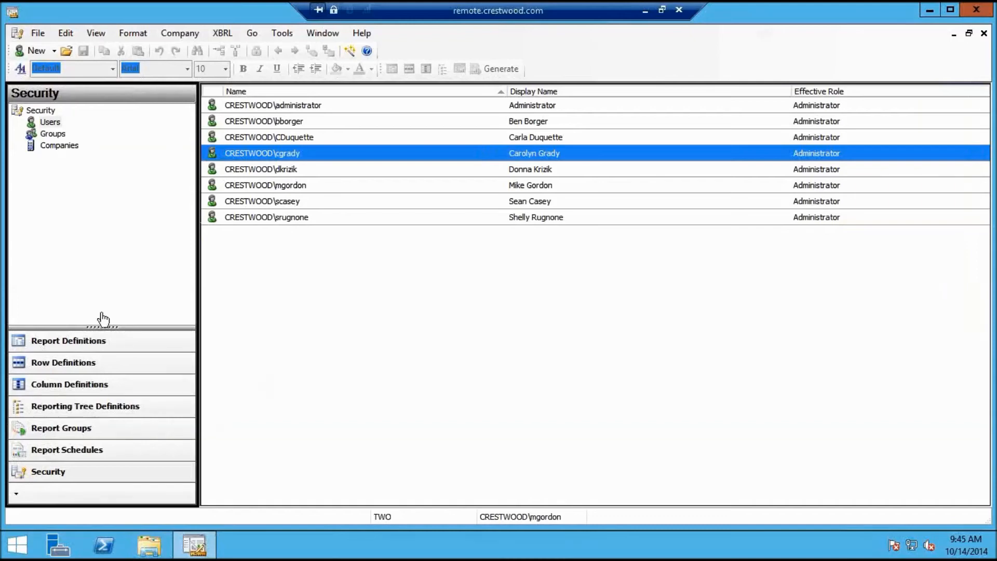
pyautogui.click(82, 405)
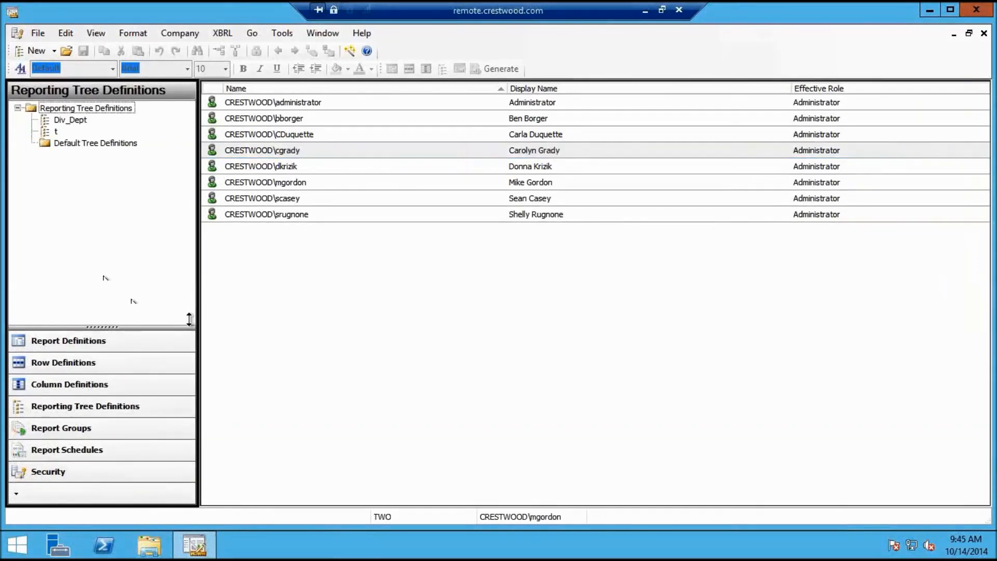
pyautogui.click(49, 131)
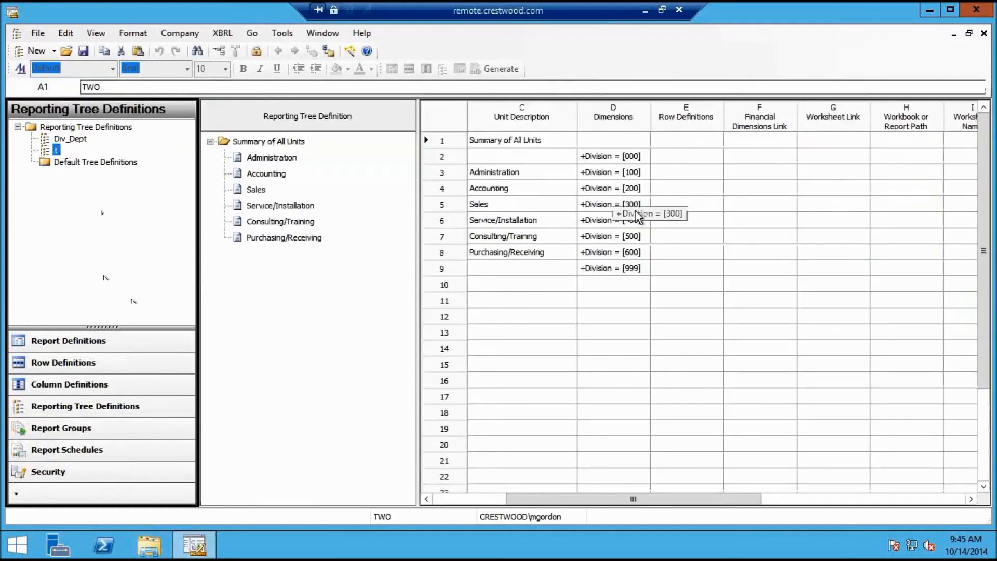
pyautogui.click(918, 499)
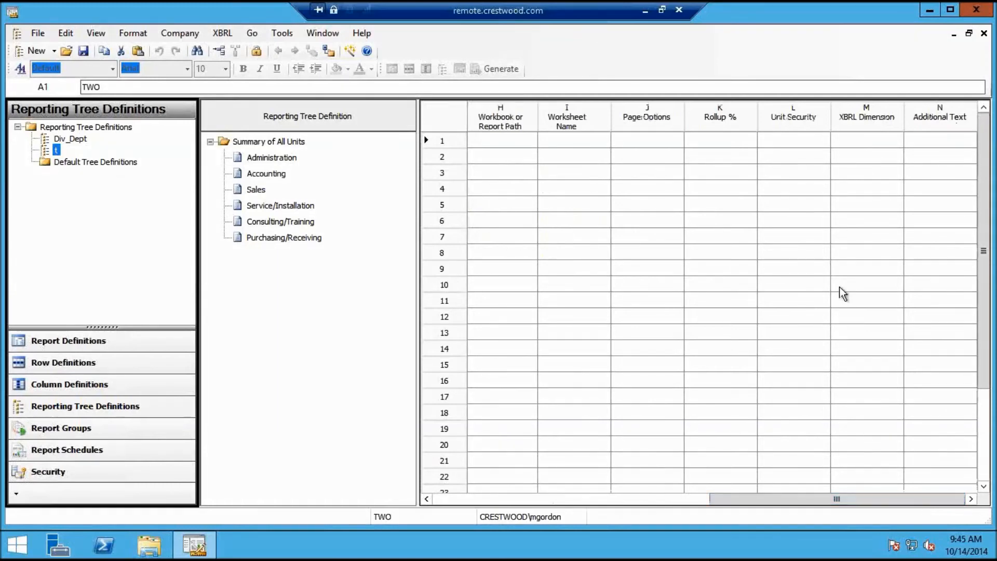
# Grant one domain user unit security on row 2 (Summary of All Units)
pyautogui.click(776, 163)
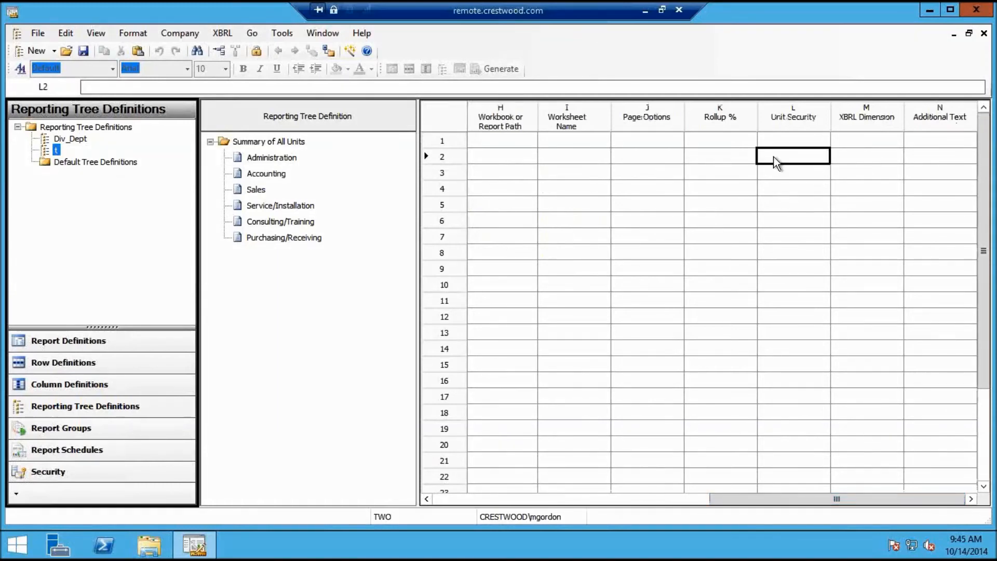
pyautogui.doubleClick(773, 157)
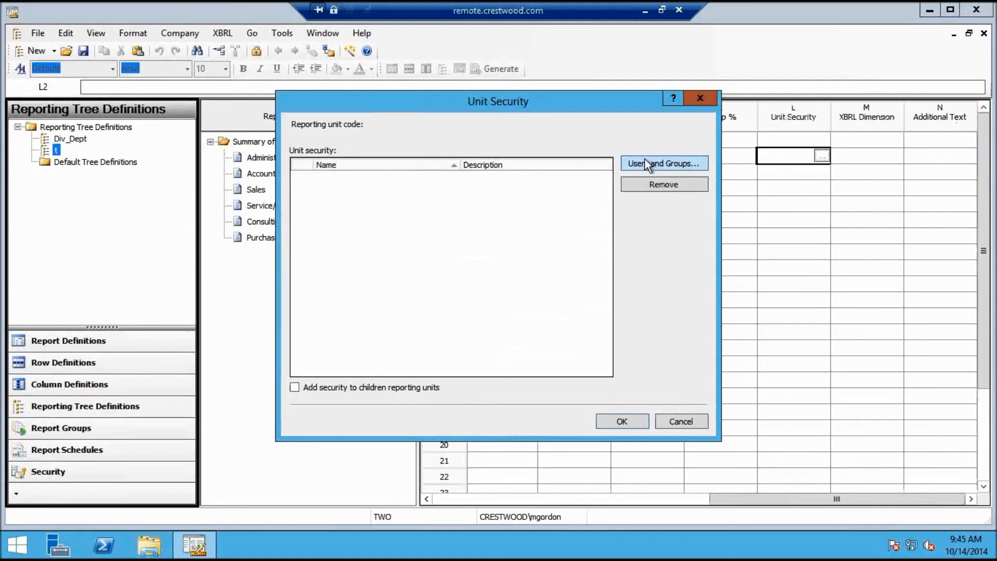
pyautogui.click(646, 164)
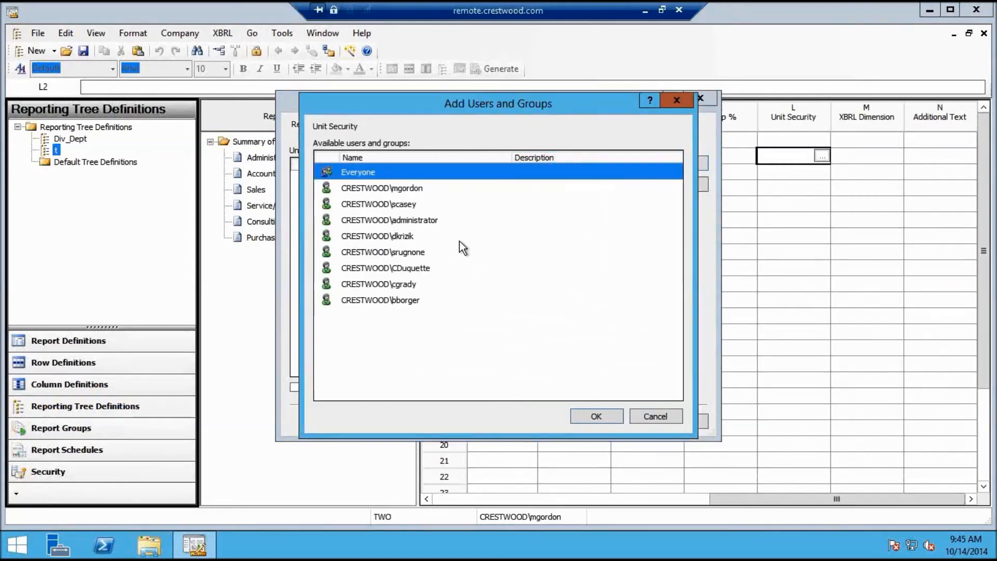
pyautogui.click(414, 282)
pyautogui.doubleClick(413, 268)
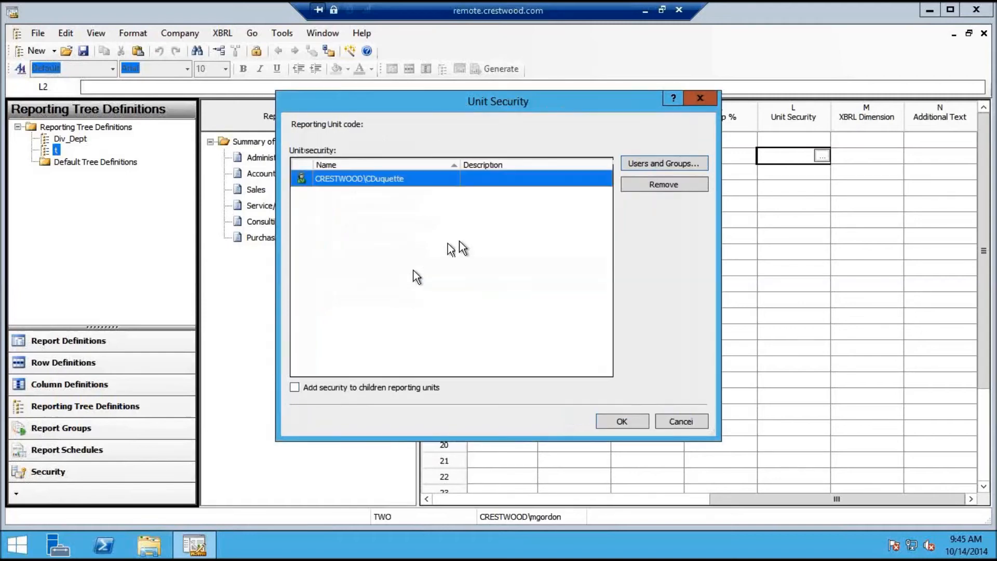
pyautogui.click(619, 421)
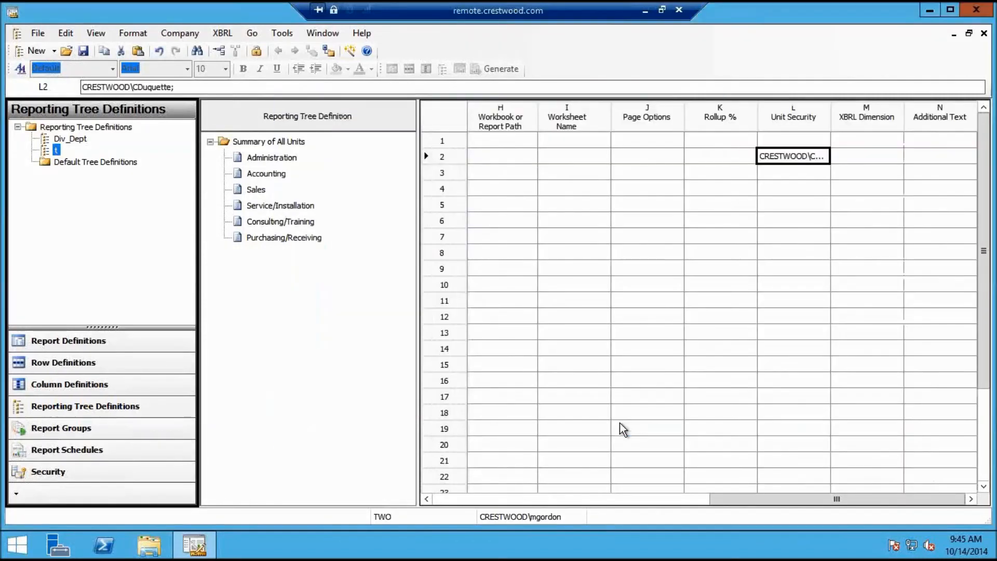
# Add a second domain user to row 2's unit security, not applying it to child units
pyautogui.click(822, 156)
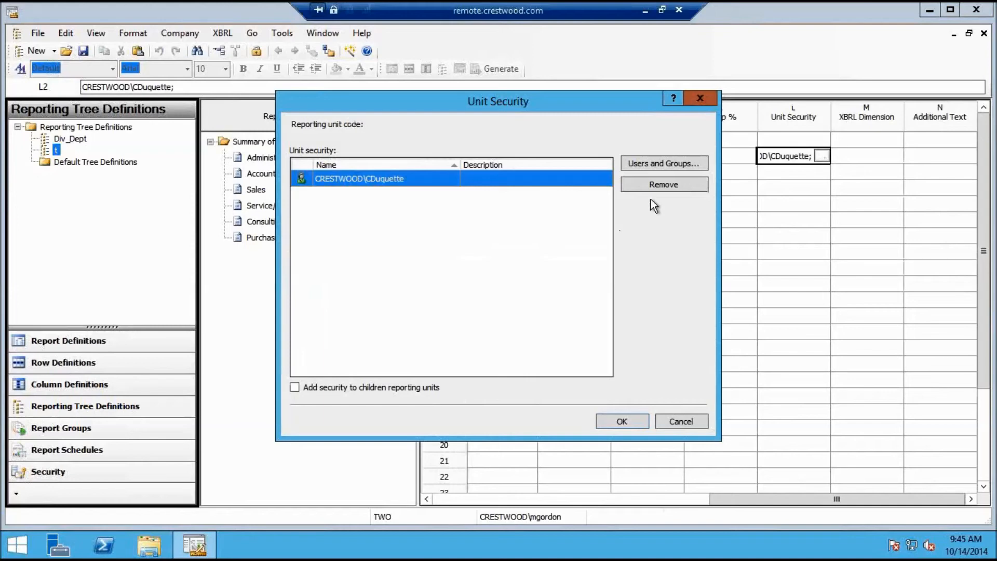
pyautogui.click(295, 387)
pyautogui.click(294, 388)
pyautogui.click(656, 165)
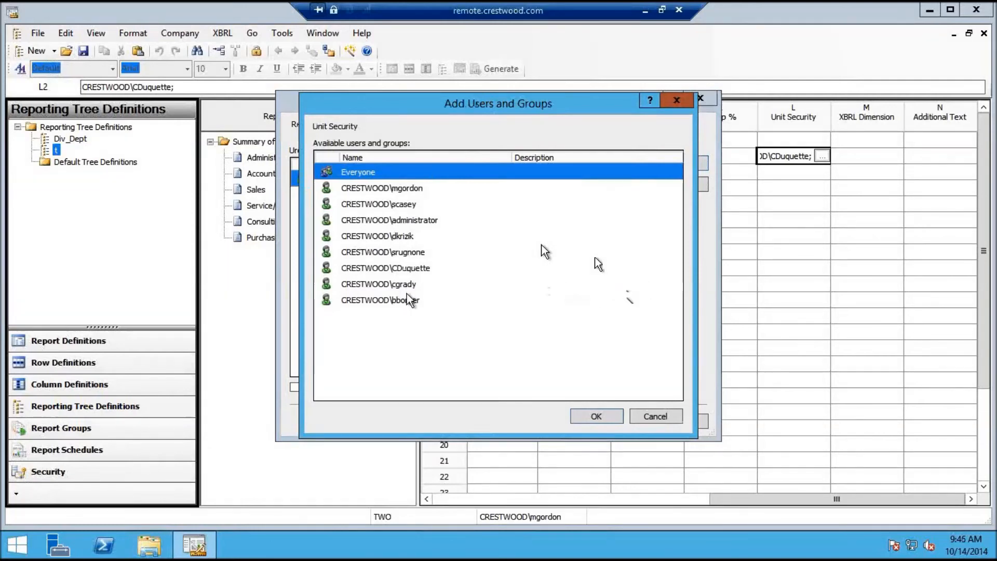
pyautogui.doubleClick(414, 188)
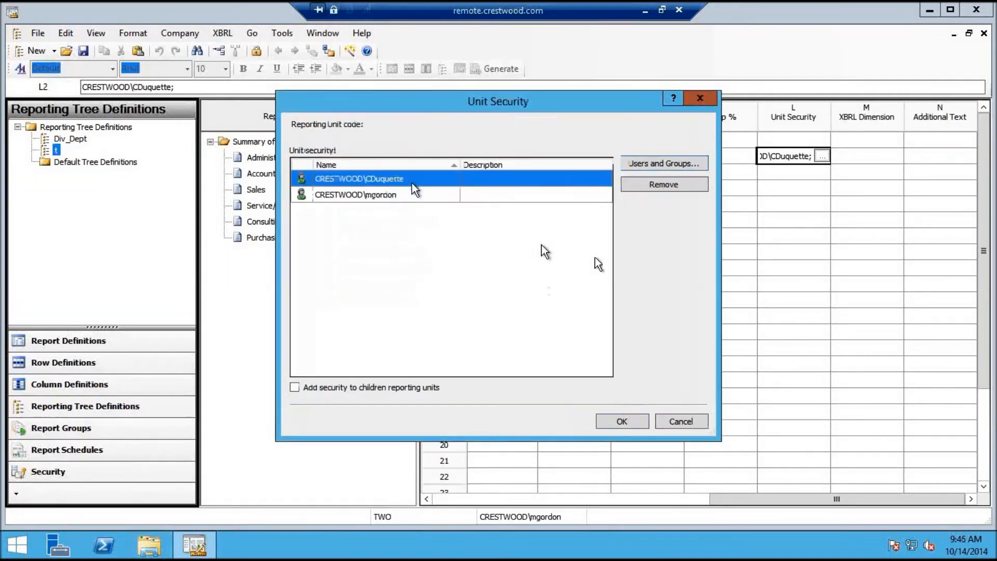
pyautogui.click(622, 421)
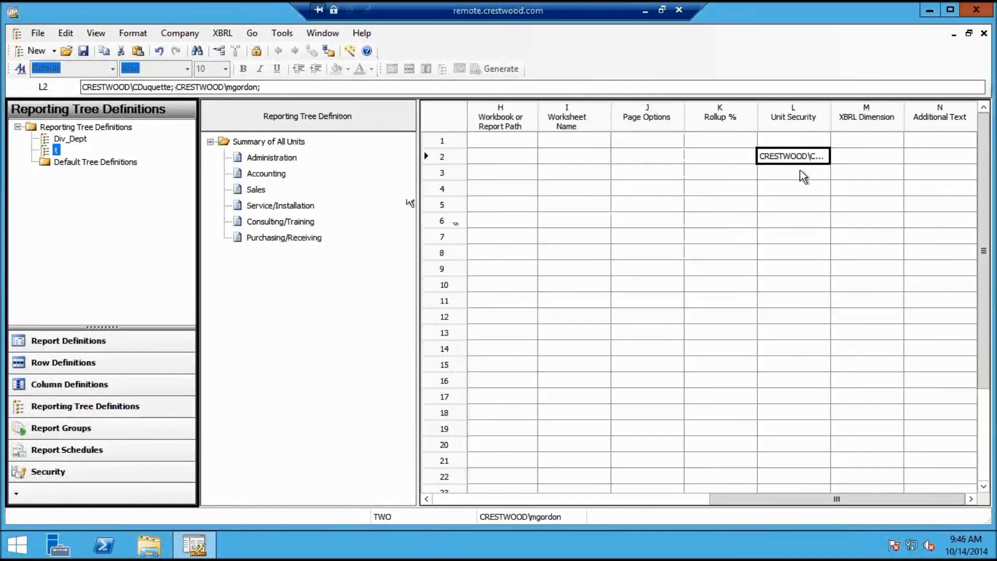
# Widen the Unit Security column so both user names show in full
pyautogui.moveTo(837, 108); pyautogui.dragTo(926, 109)
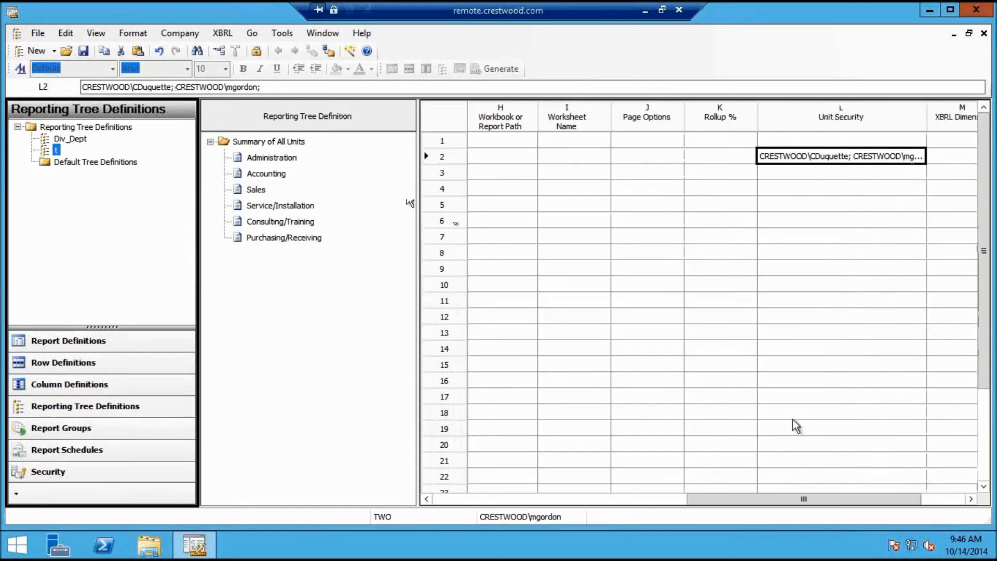
pyautogui.click(972, 496)
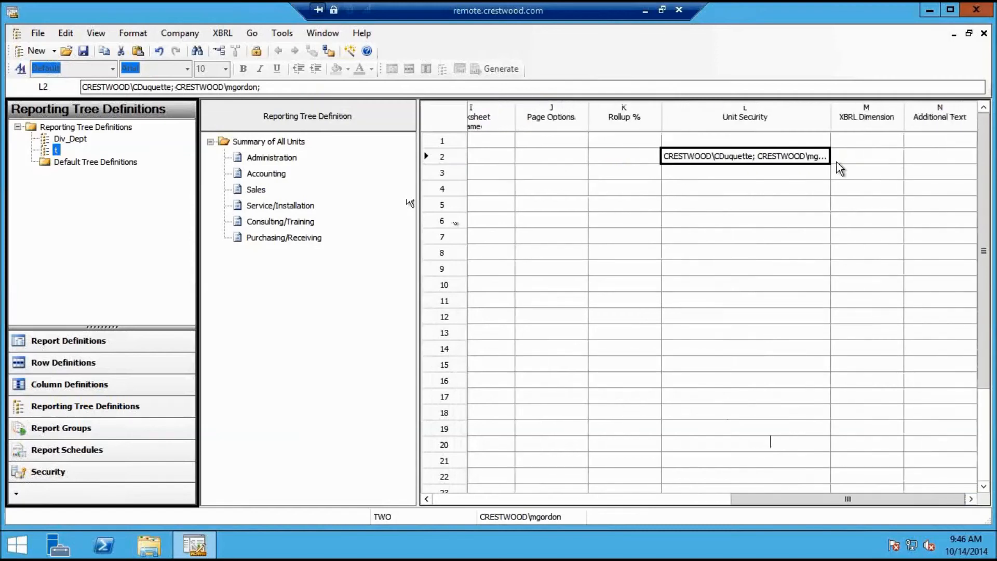
pyautogui.moveTo(834, 115); pyautogui.dragTo(903, 116)
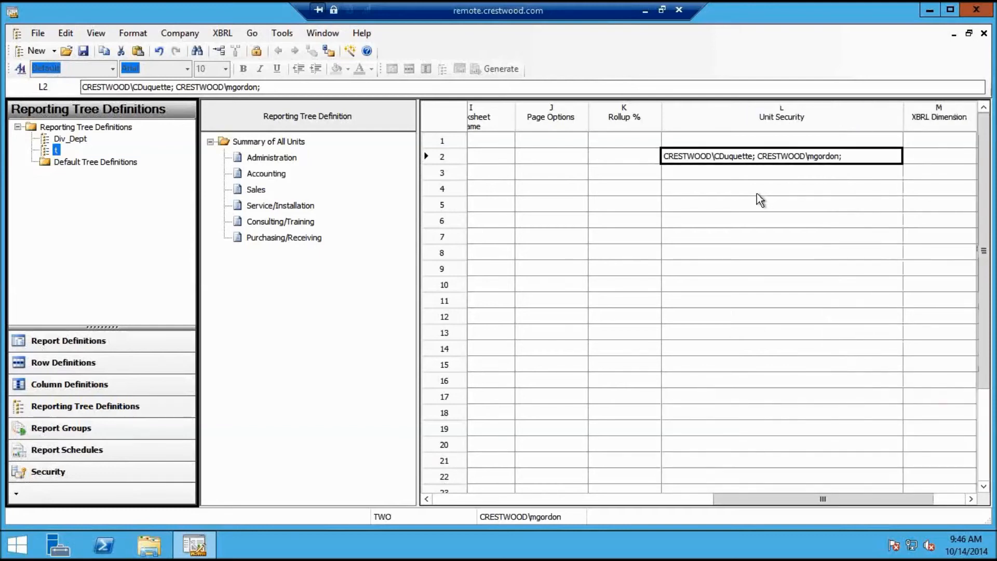
pyautogui.click(736, 173)
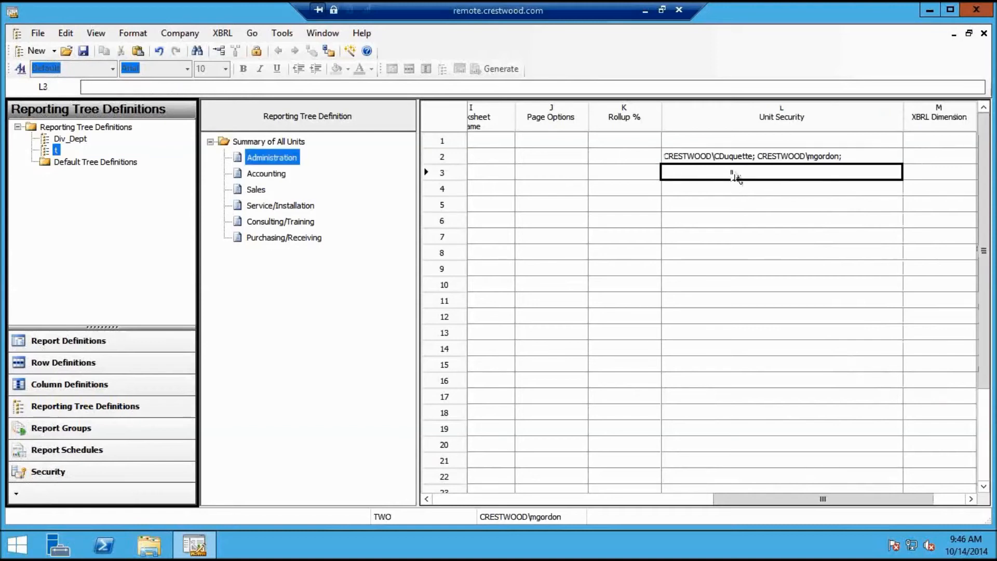
# Move row 2's unit security entry onto the Administration unit
pyautogui.click(742, 157)
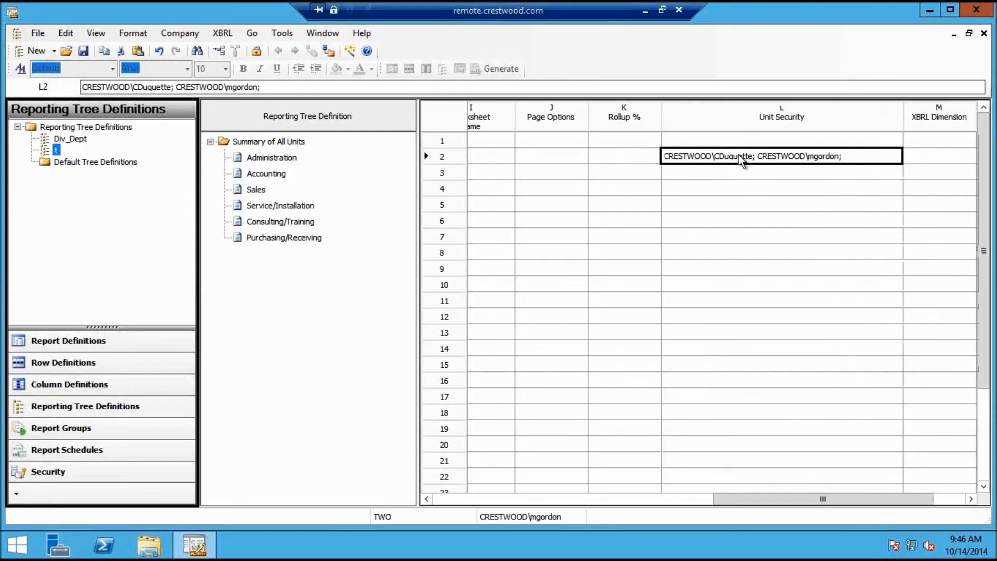
pyautogui.press('Delete')
pyautogui.press('Return')
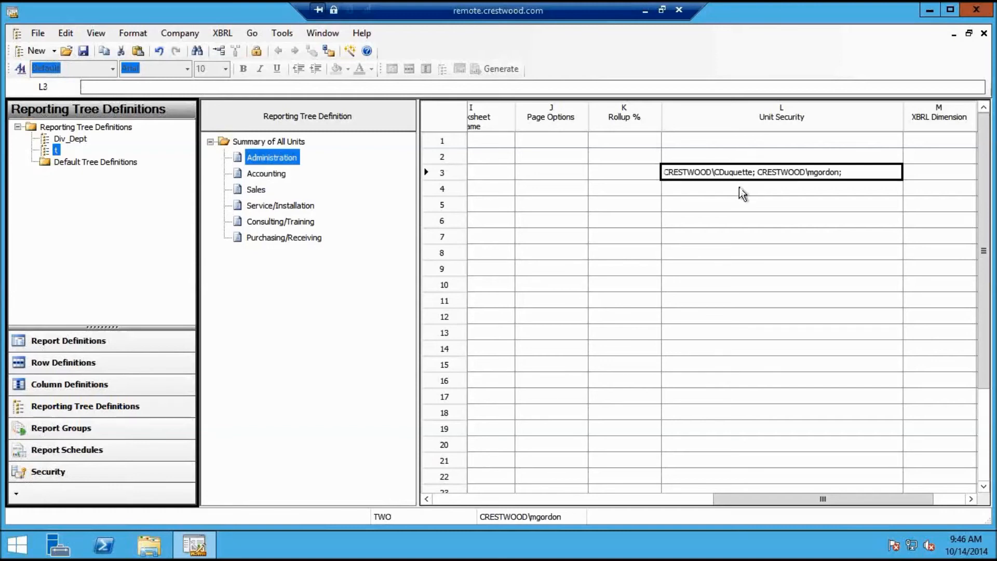
# Give the Accounting unit unit security for two domain users
pyautogui.click(739, 187)
pyautogui.doubleClick(740, 190)
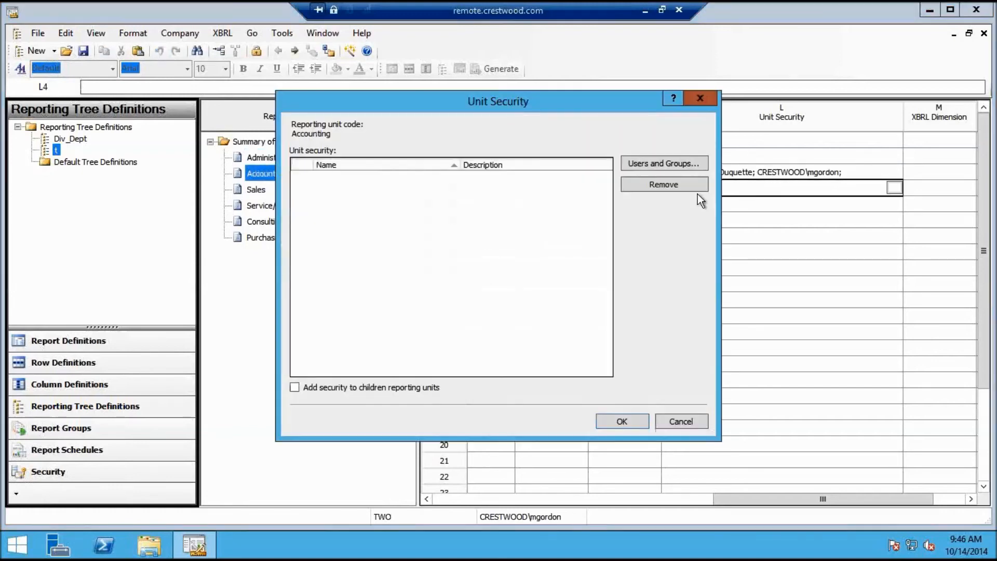
pyautogui.click(663, 163)
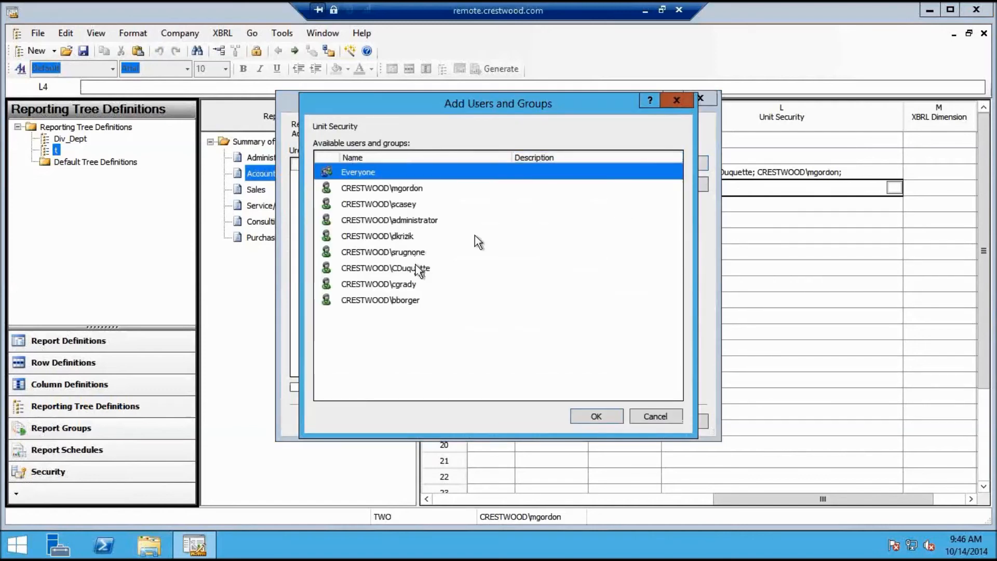
pyautogui.doubleClick(413, 285)
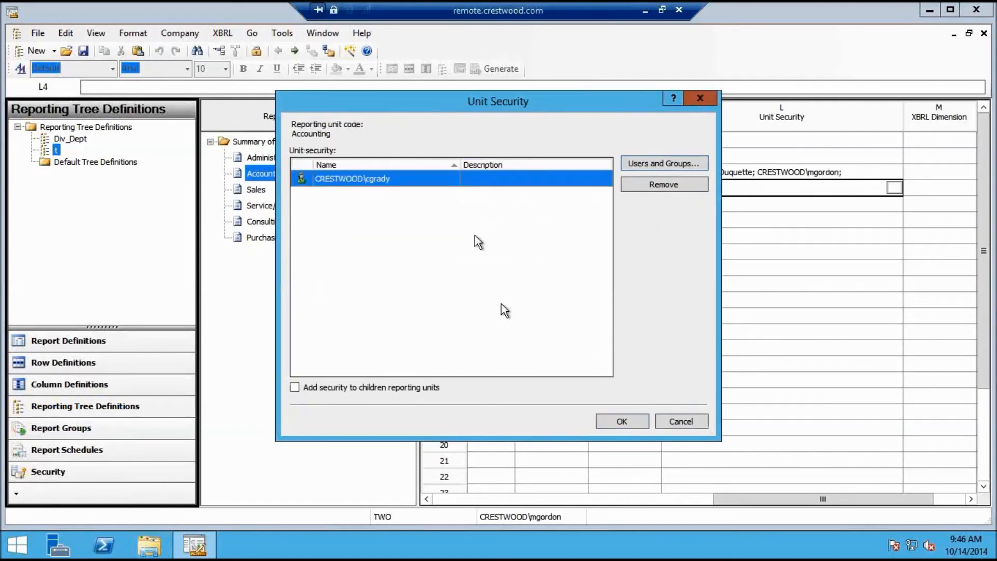
pyautogui.click(663, 162)
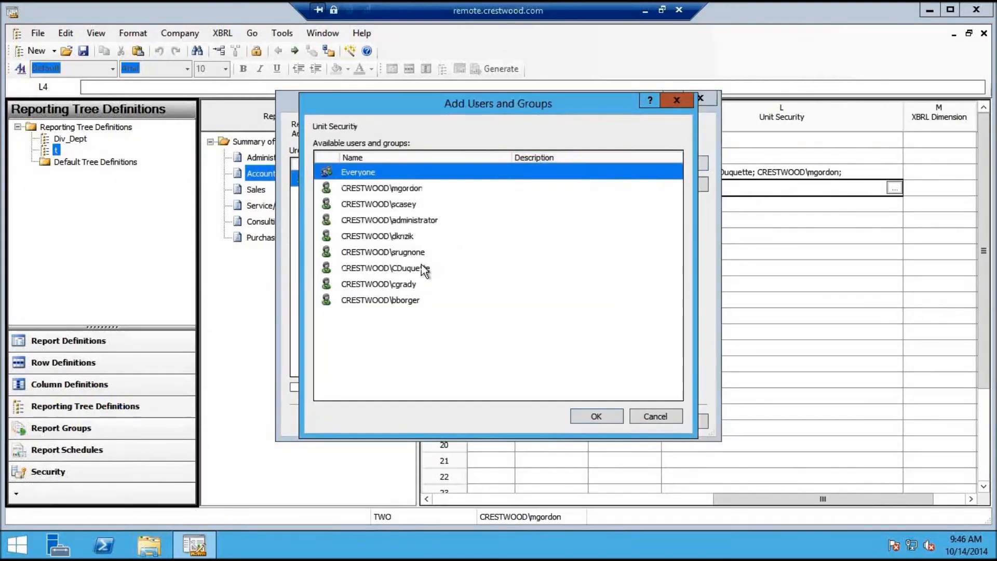
pyautogui.click(409, 189)
pyautogui.doubleClick(409, 188)
pyautogui.click(606, 420)
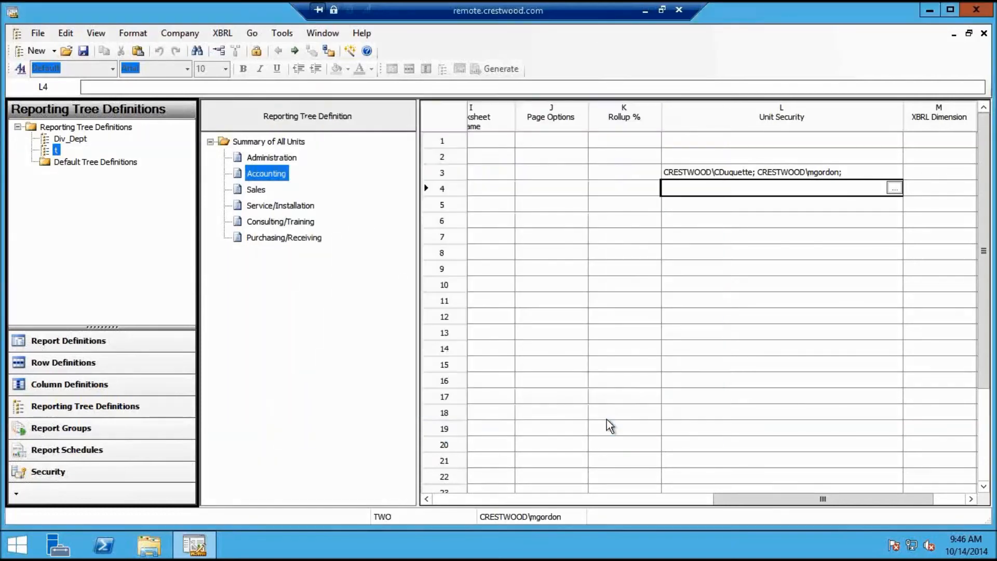
# Review the Sales and Accounting rows' unit security
pyautogui.click(735, 206)
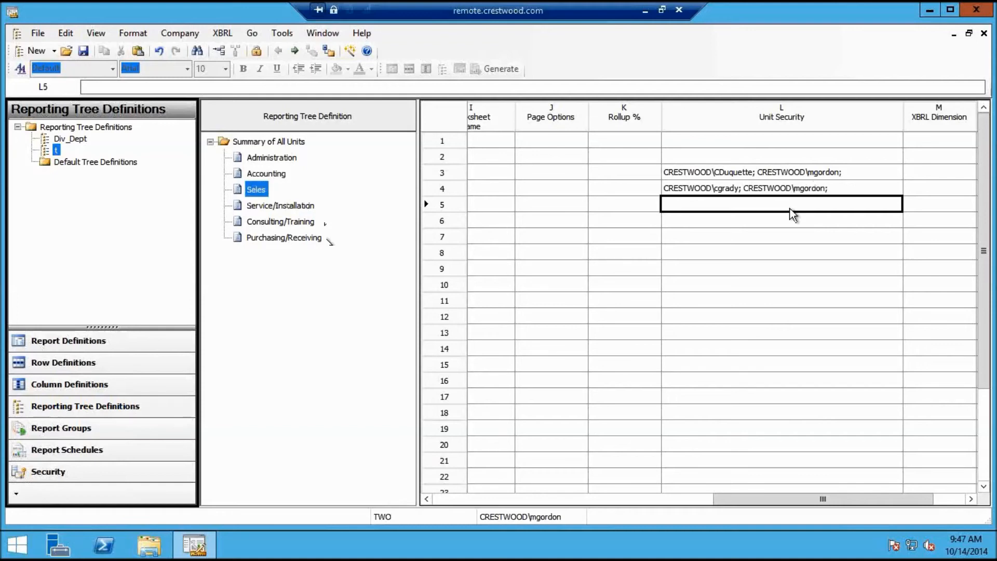
pyautogui.click(792, 189)
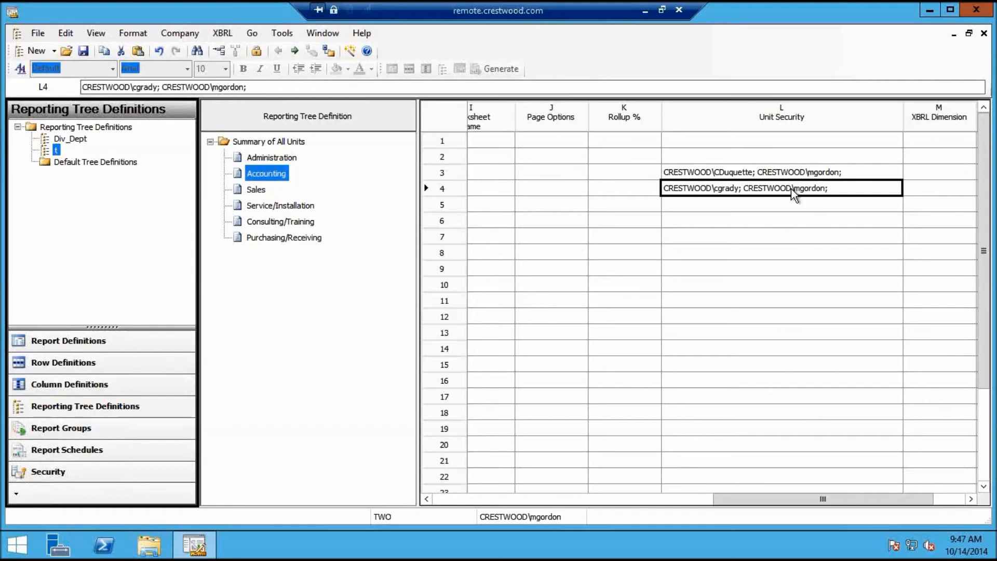
pyautogui.click(284, 34)
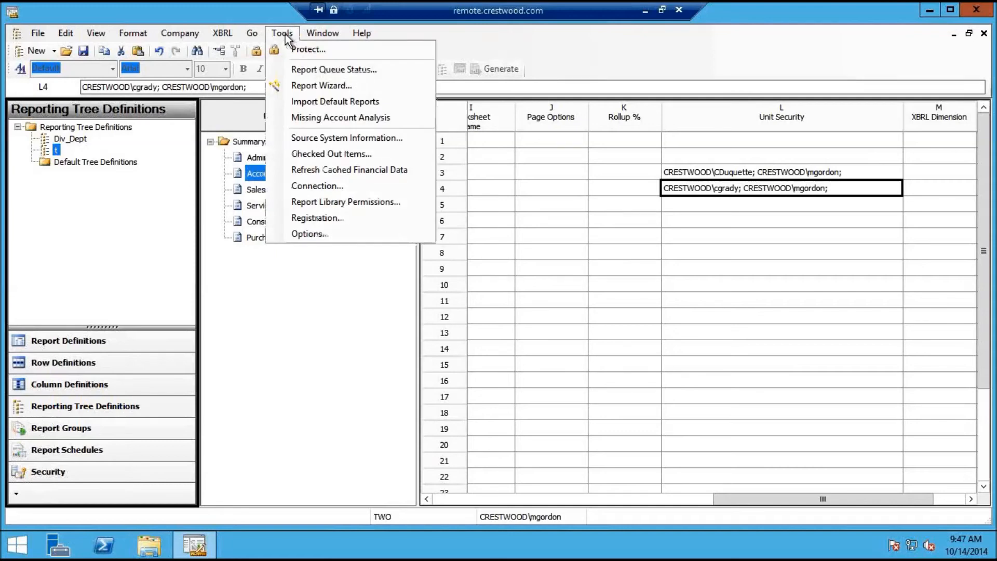
# View Report Library Permissions with the Library's folders expanded, closing without changes
pyautogui.click(327, 202)
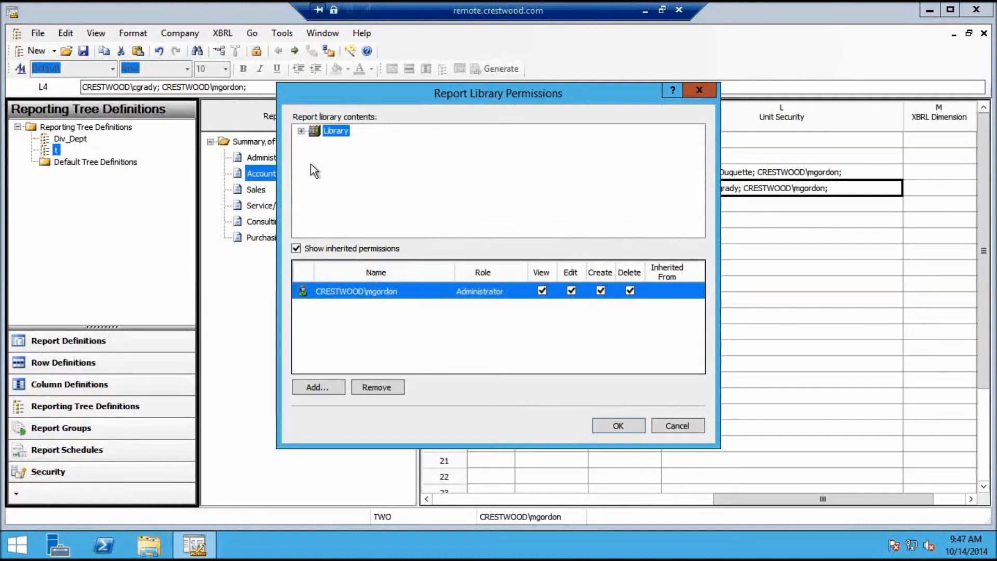
pyautogui.click(301, 131)
pyautogui.click(301, 130)
pyautogui.doubleClick(330, 131)
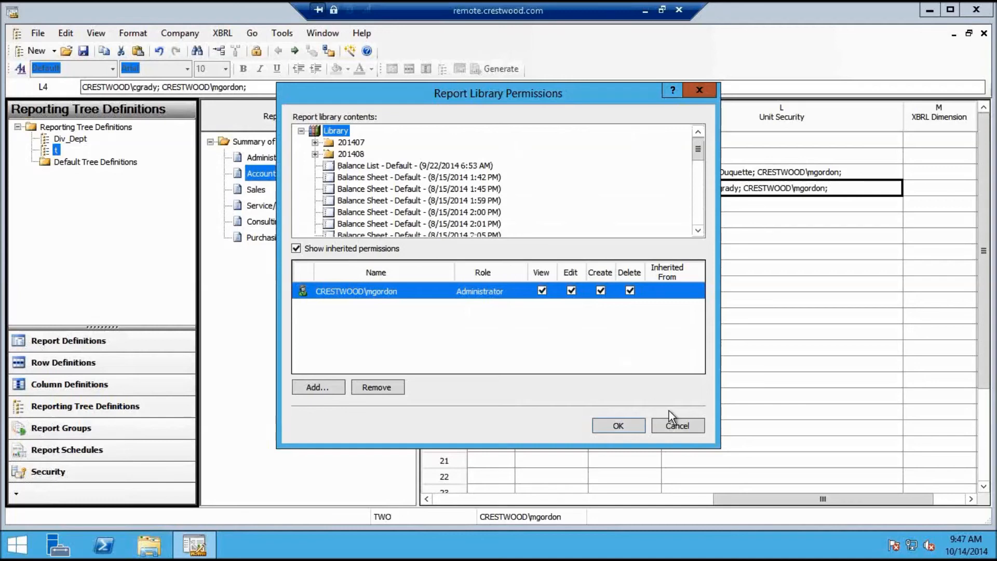
pyautogui.click(680, 424)
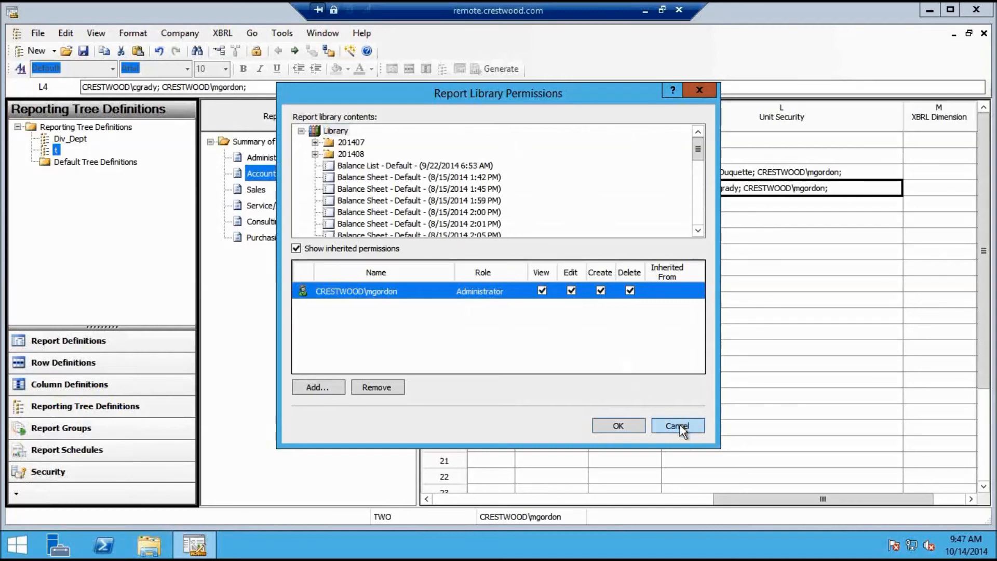
# Close tree t, acknowledge the row 9 missing unit name error, and discard changes
pyautogui.click(983, 33)
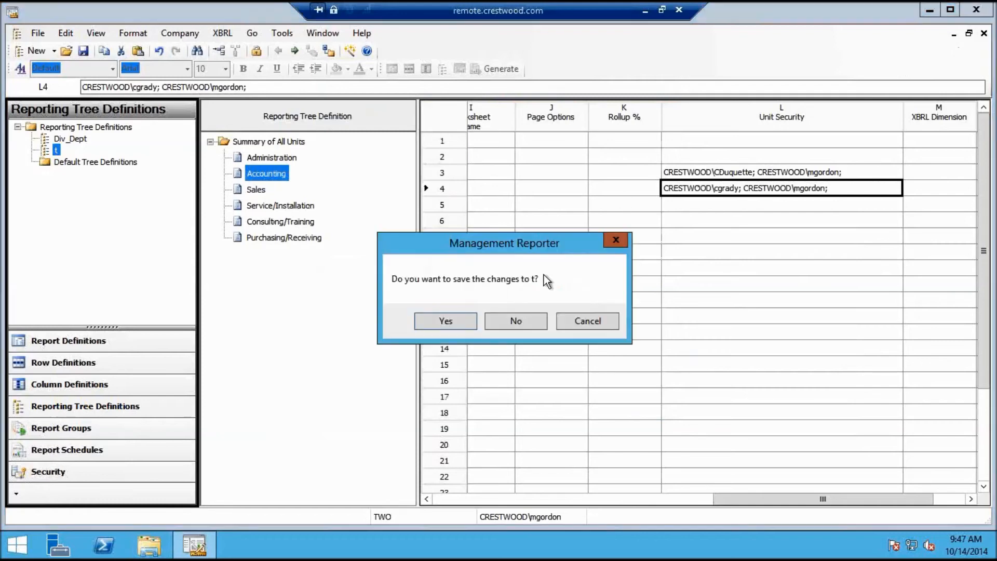
pyautogui.click(440, 321)
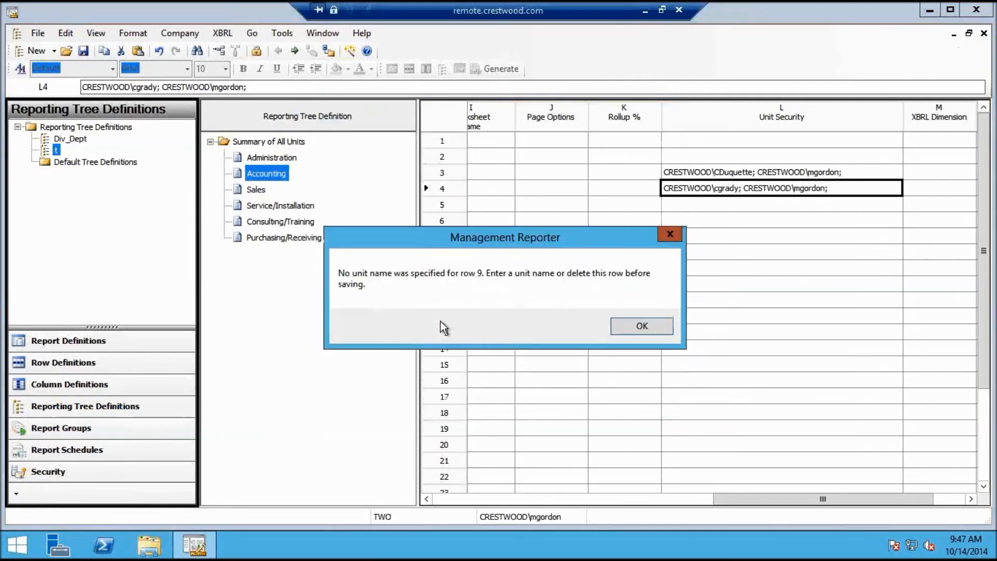
pyautogui.click(642, 328)
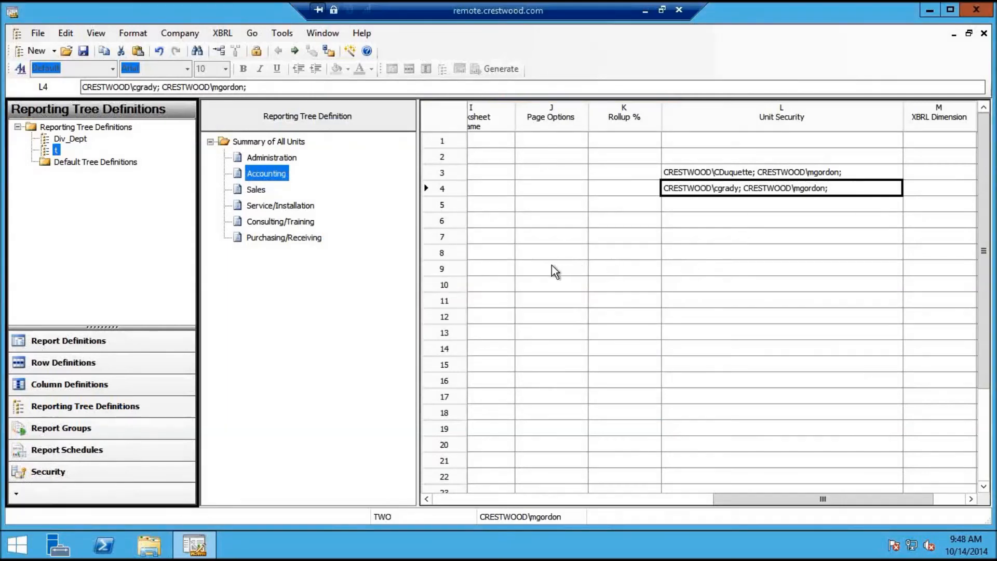
pyautogui.click(504, 274)
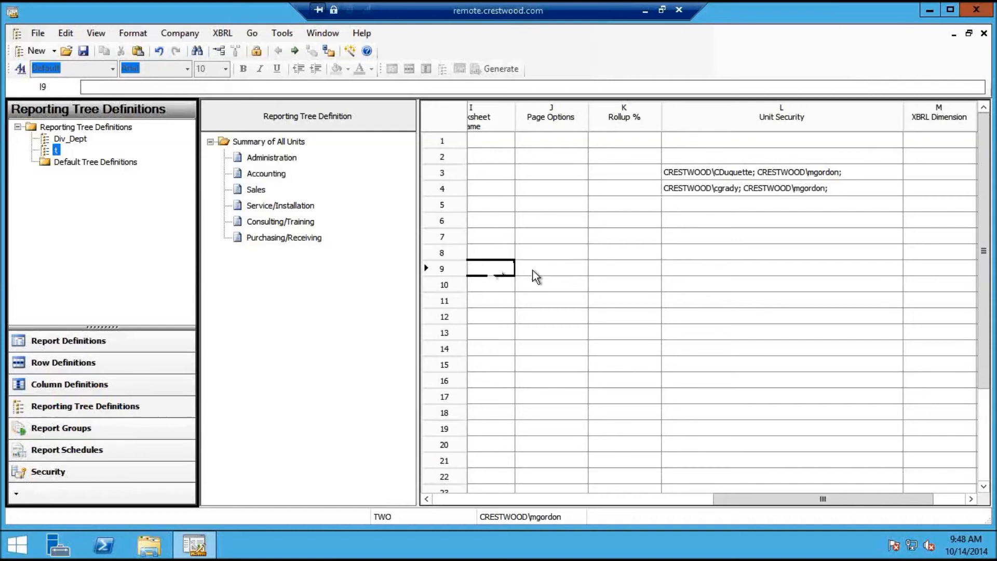
pyautogui.click(312, 238)
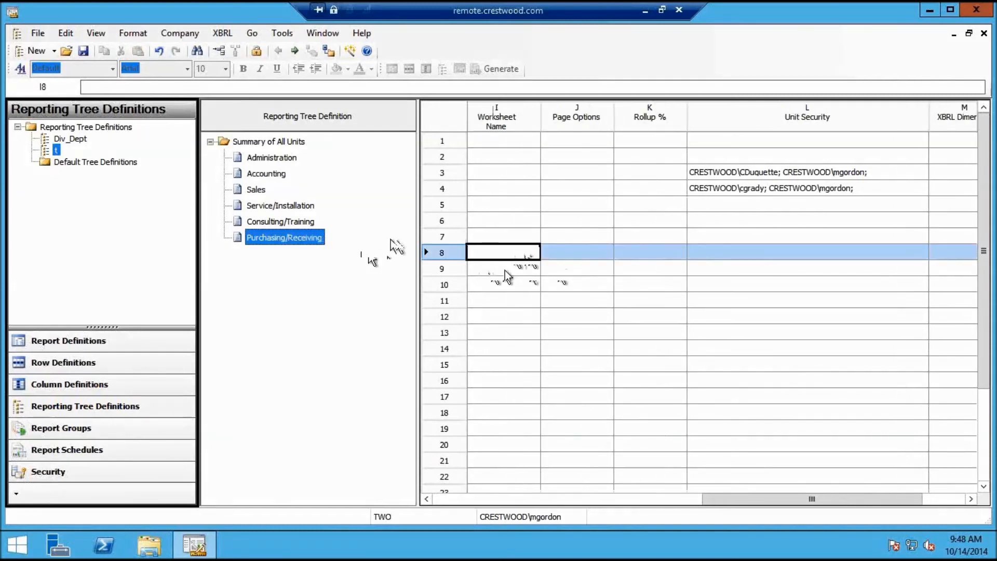
pyautogui.click(505, 270)
pyautogui.click(983, 33)
pyautogui.click(524, 320)
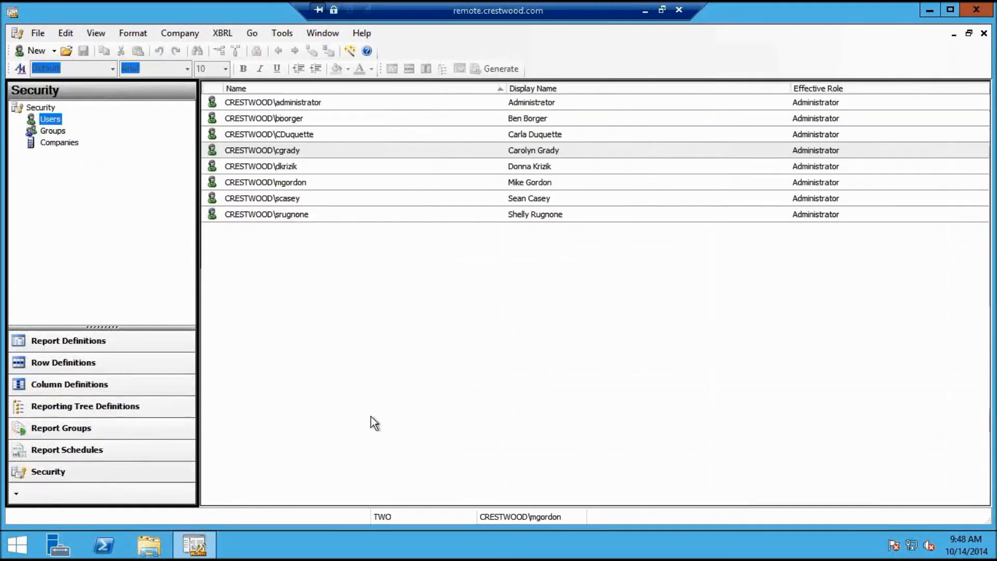
# Launch Report Viewer from the desktop and show the full Library contents
pyautogui.click(929, 10)
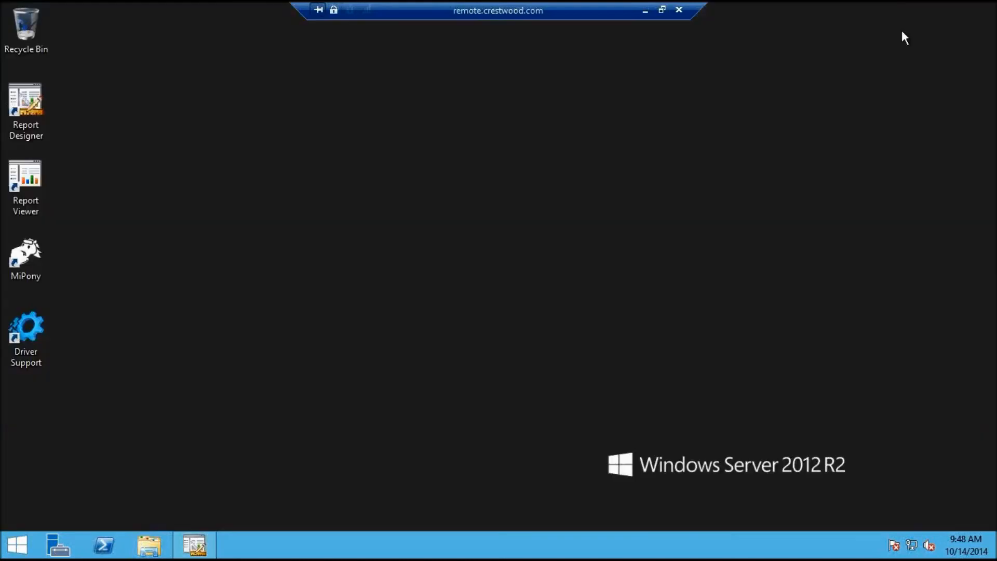
pyautogui.doubleClick(29, 181)
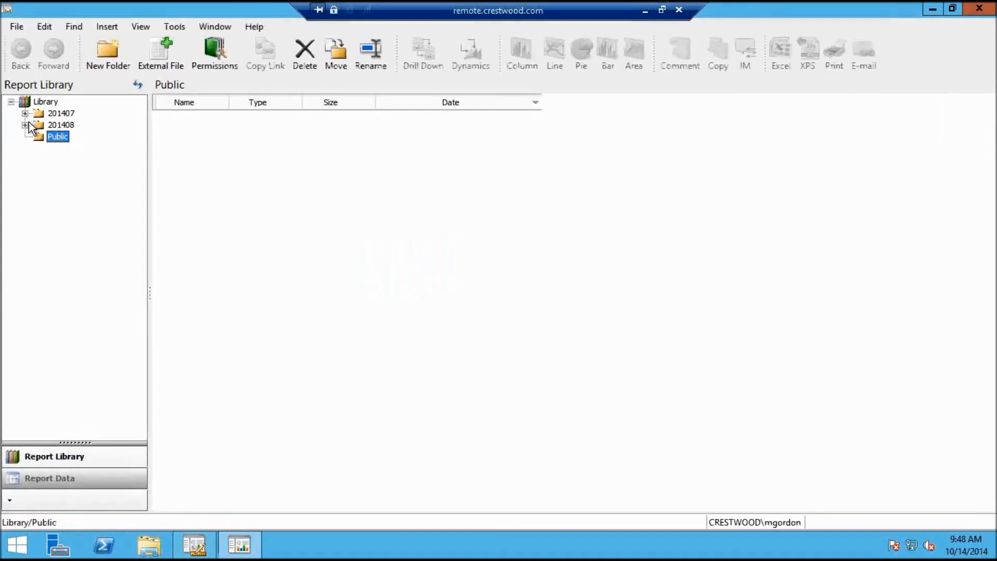
pyautogui.click(52, 114)
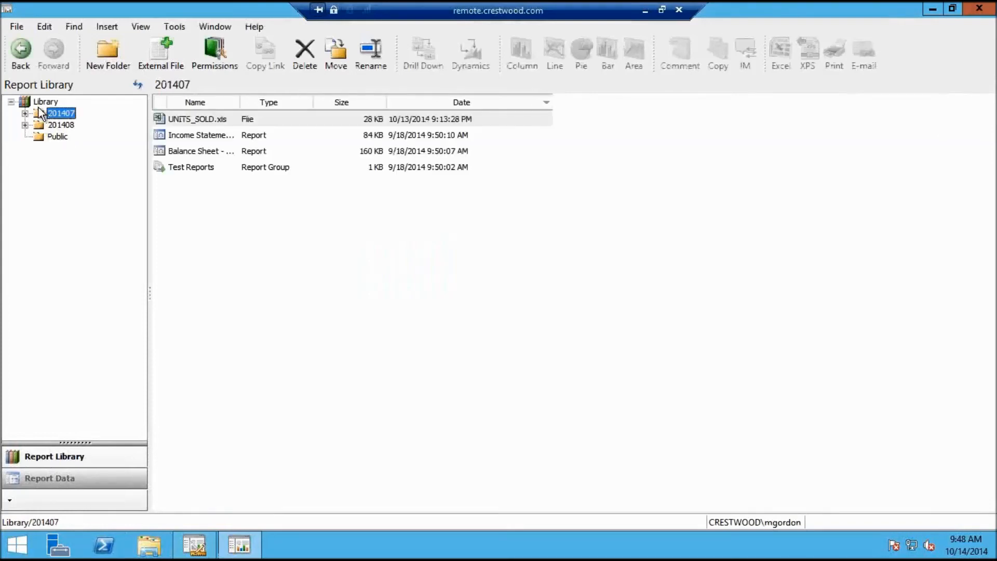
pyautogui.click(40, 103)
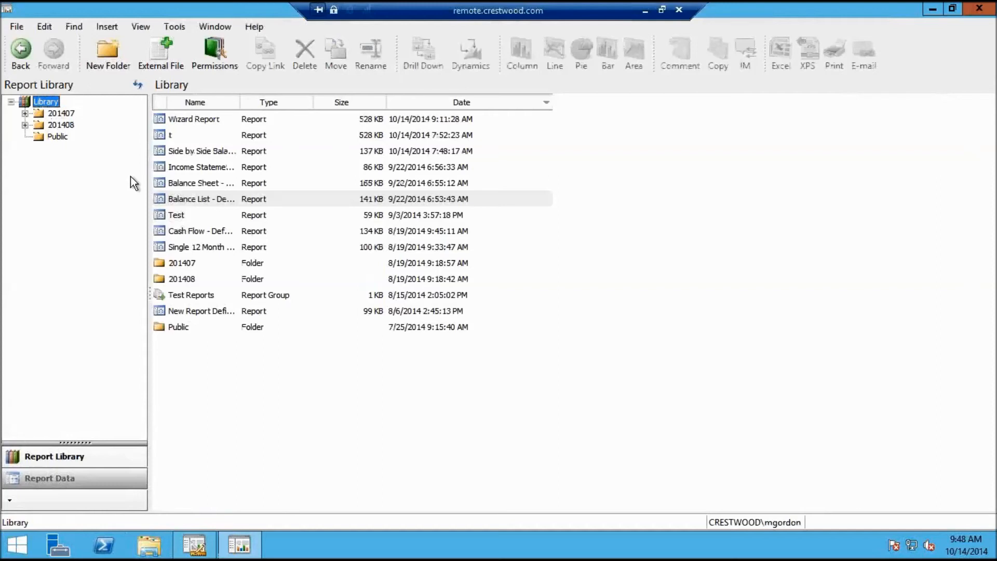
# Review the 138 KB and 137 KB saved versions of Side by Side Balance Sheet
pyautogui.click(201, 153)
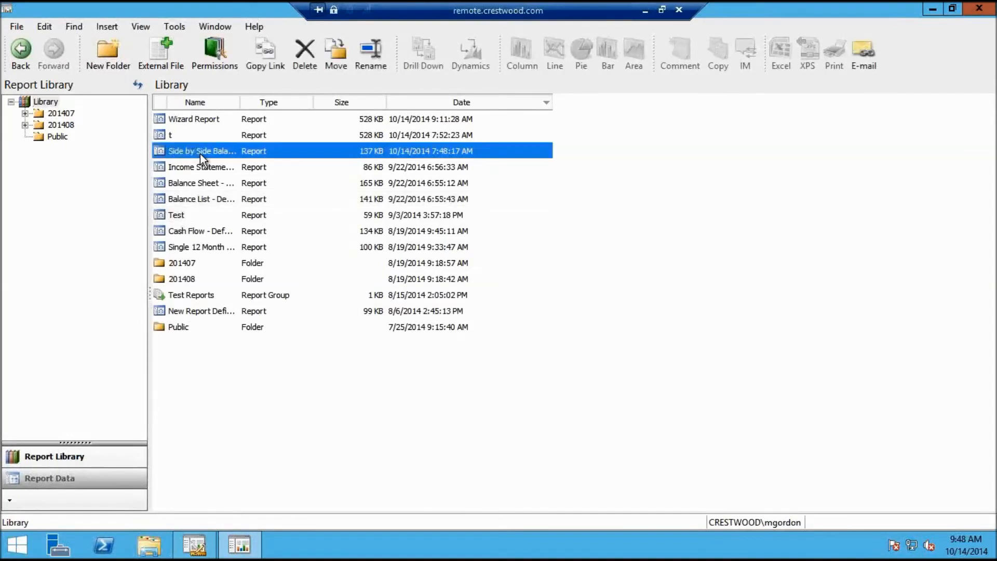
pyautogui.rightClick(201, 153)
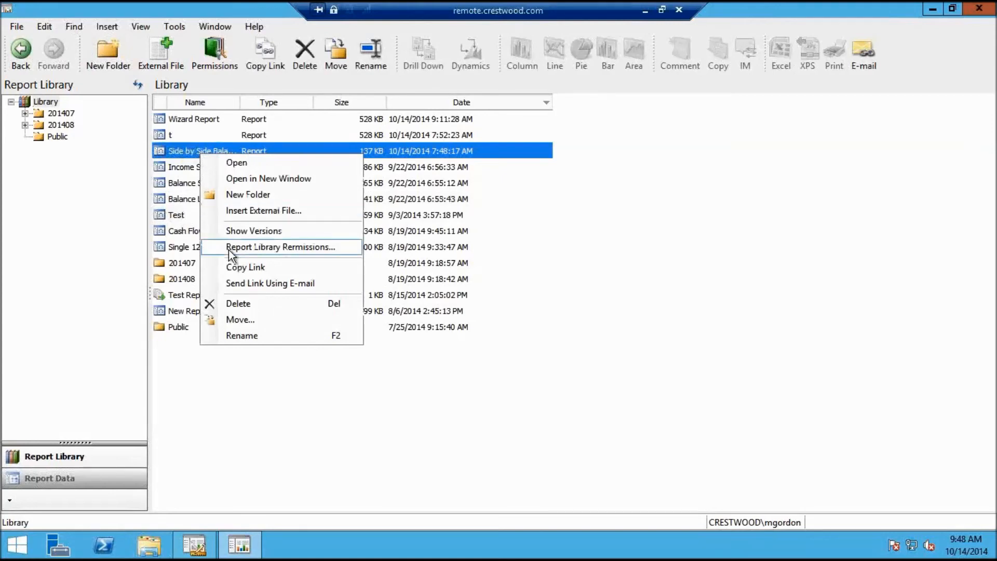
pyautogui.click(238, 232)
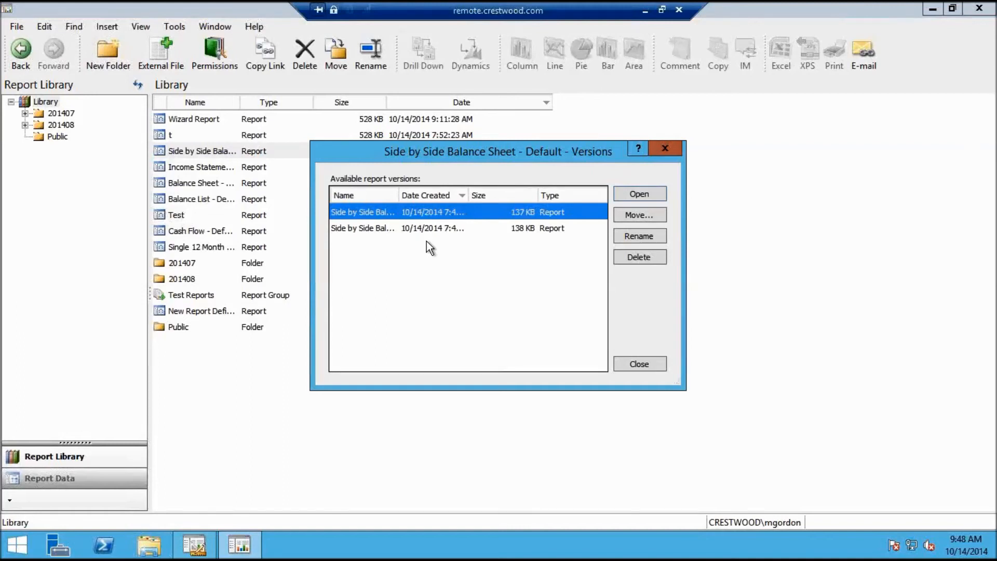
pyautogui.click(394, 229)
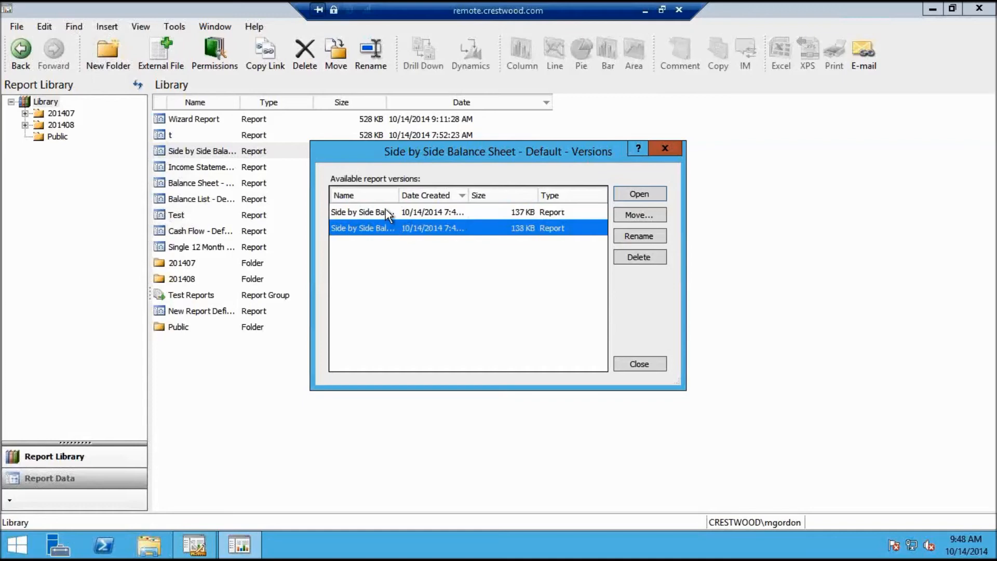
pyautogui.click(385, 210)
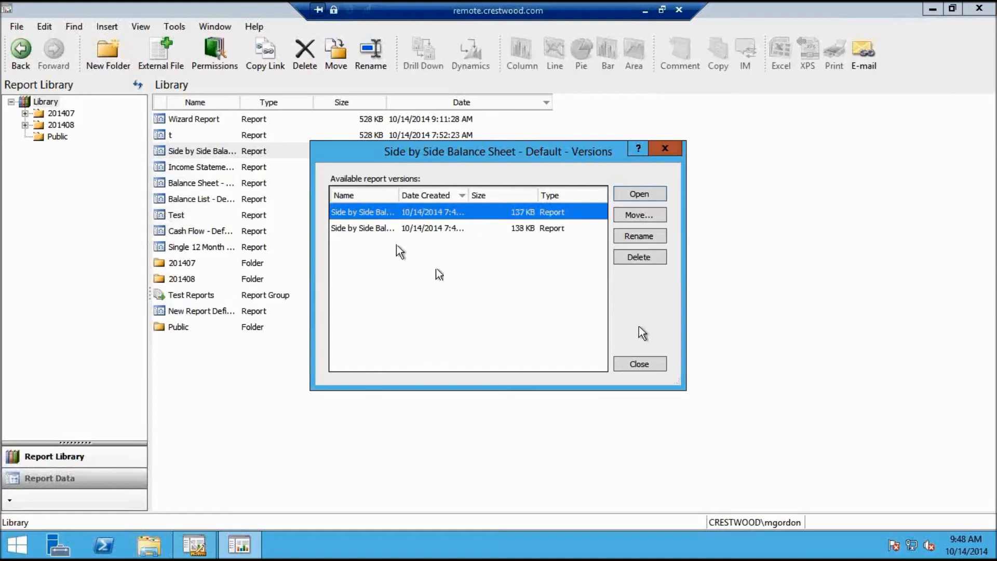
pyautogui.click(648, 366)
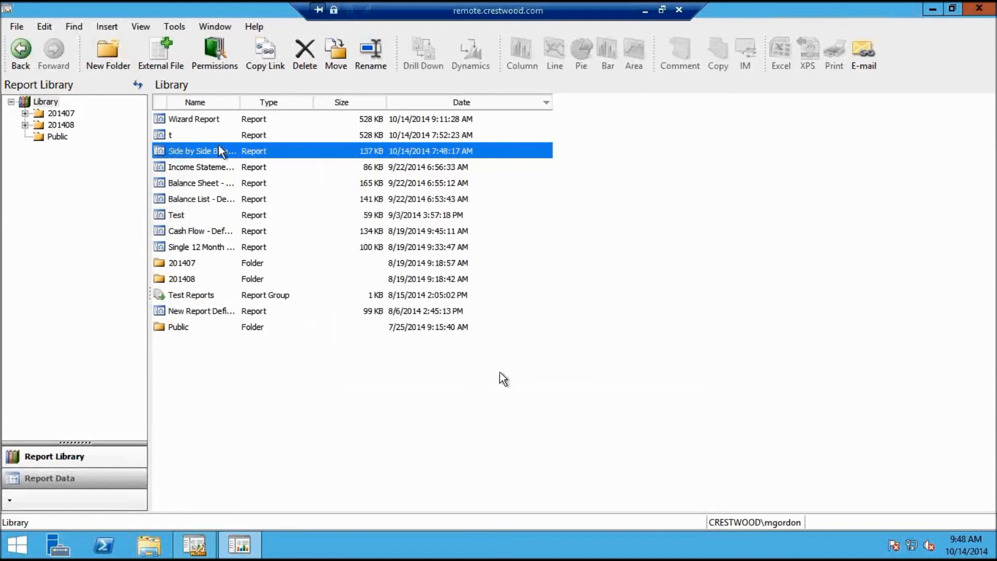
# Browse the 201407, 201408 and Public library folders, then close Report Viewer
pyautogui.click(62, 113)
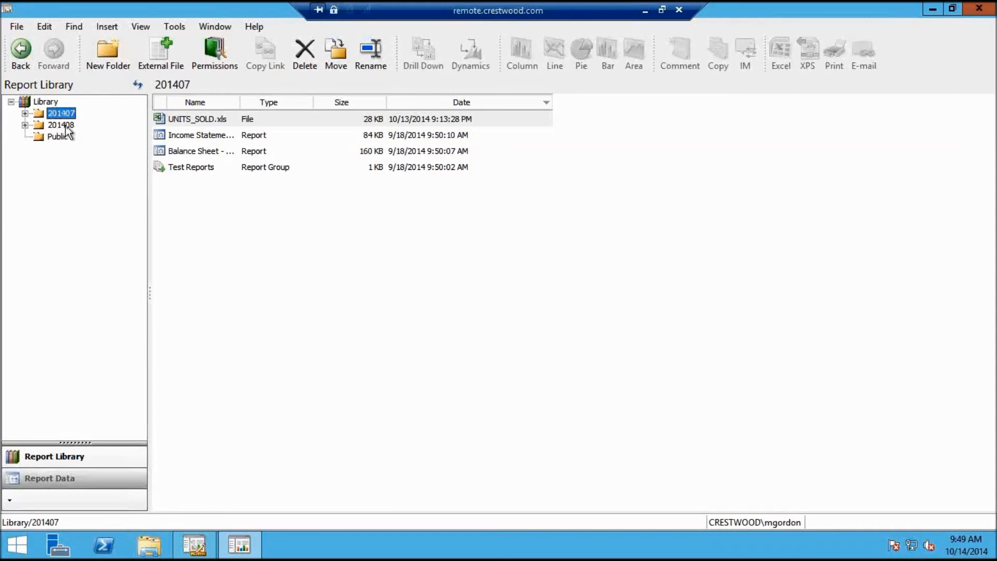
pyautogui.click(61, 125)
pyautogui.press('Up')
pyautogui.click(72, 127)
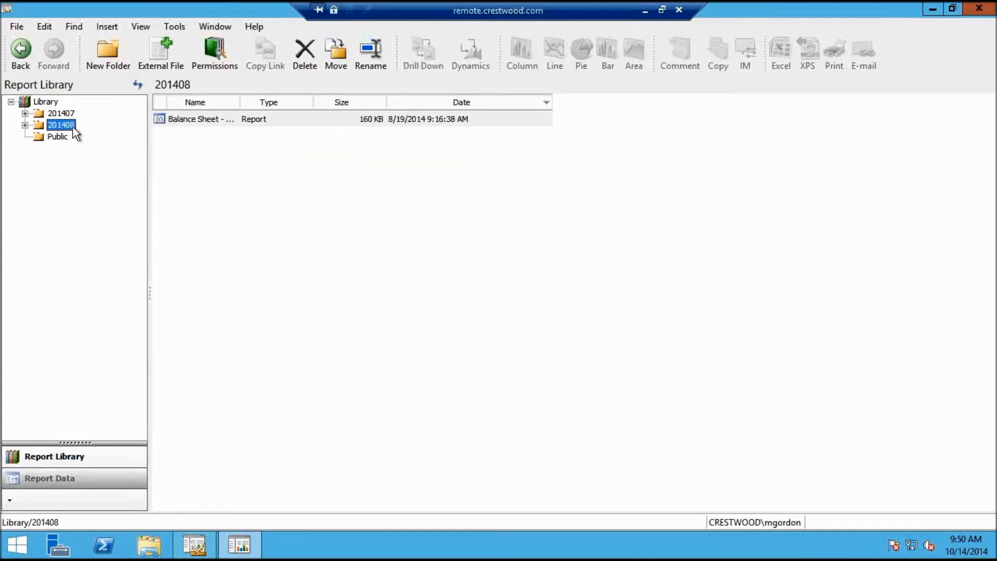
pyautogui.press('Up')
pyautogui.click(64, 126)
pyautogui.click(62, 137)
pyautogui.click(63, 127)
pyautogui.click(74, 115)
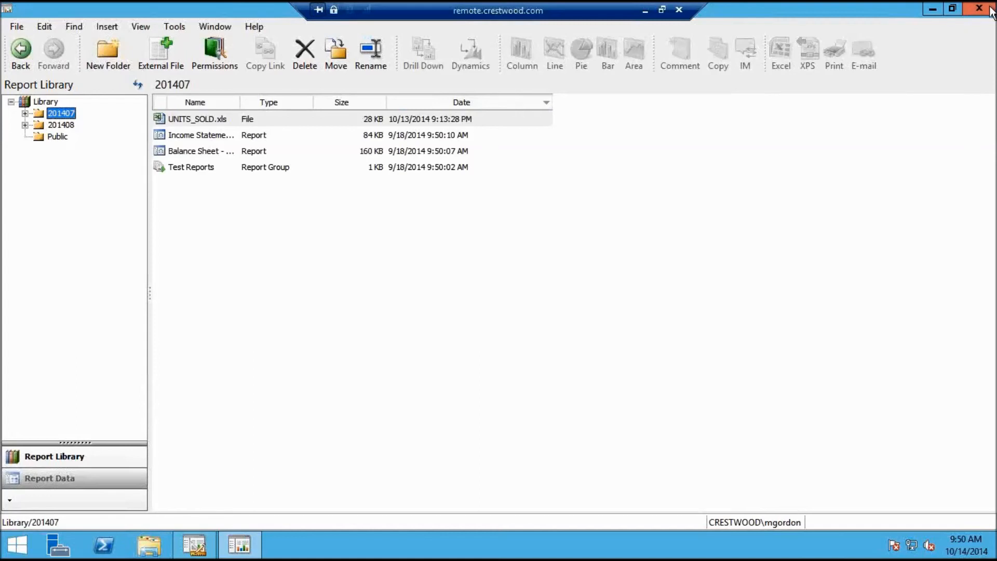
pyautogui.moveTo(988, 13)
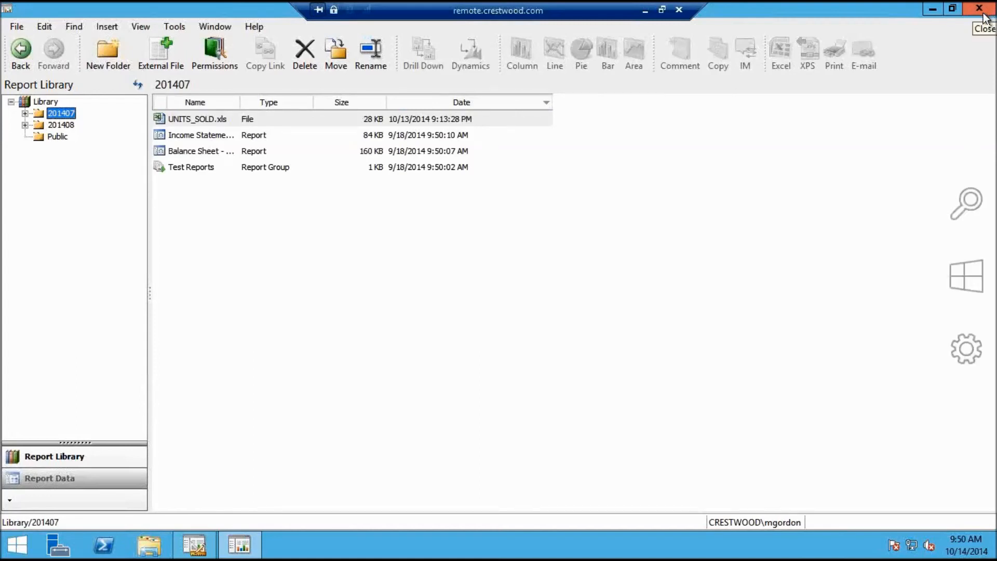
pyautogui.click(983, 15)
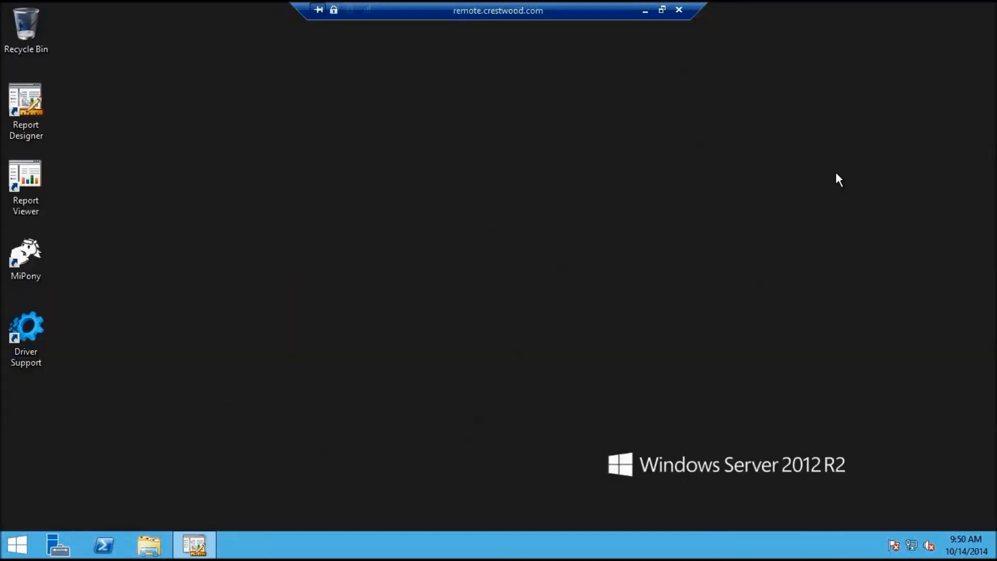
# Restore Report Designer and browse the Report Definitions list
pyautogui.click(207, 551)
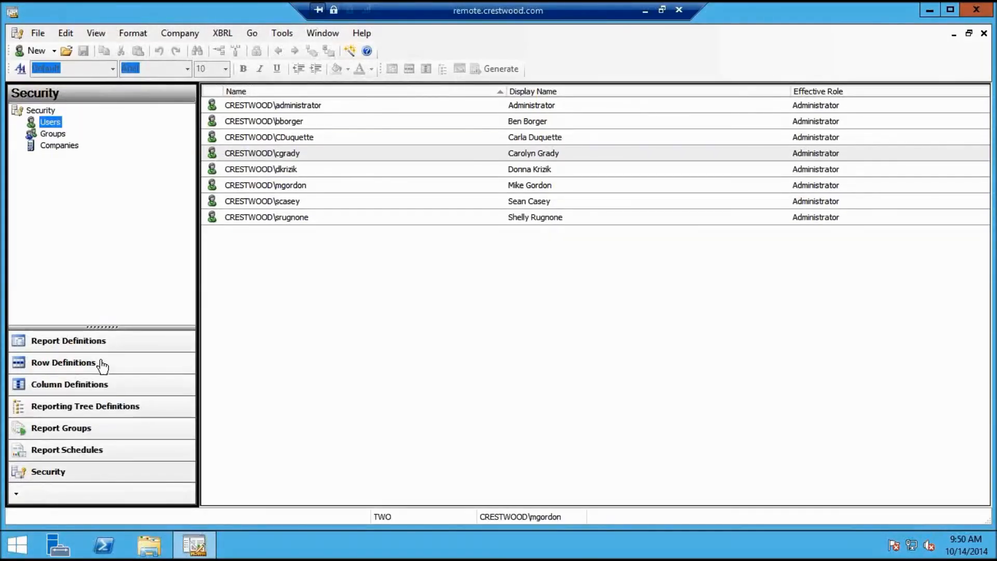
pyautogui.click(101, 406)
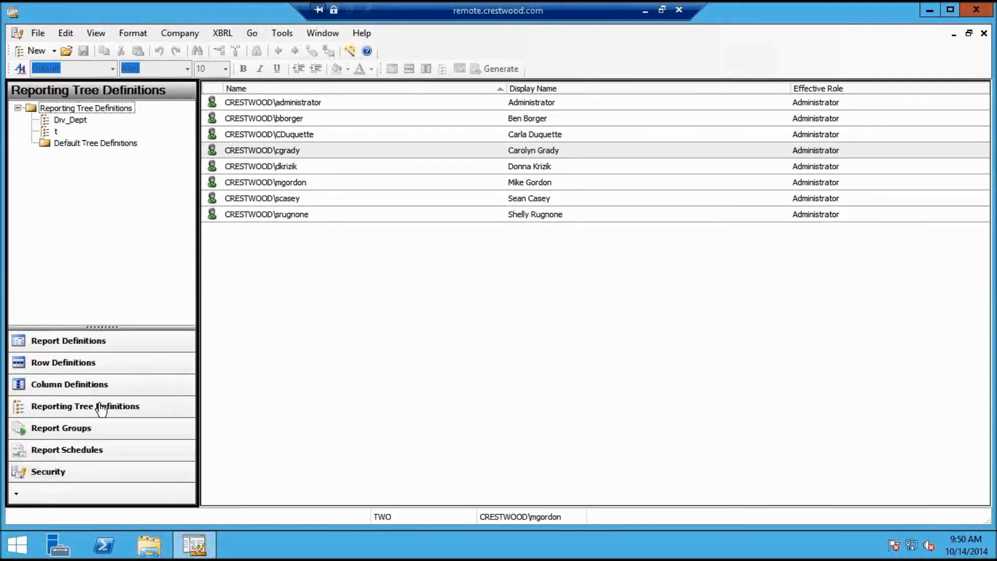
pyautogui.click(103, 340)
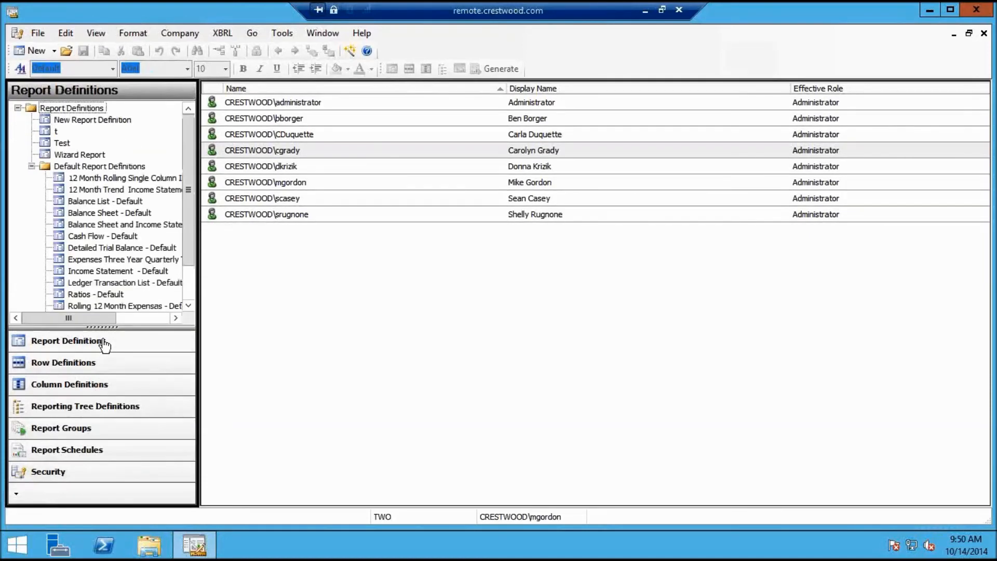
pyautogui.moveTo(192, 242); pyautogui.dragTo(192, 268)
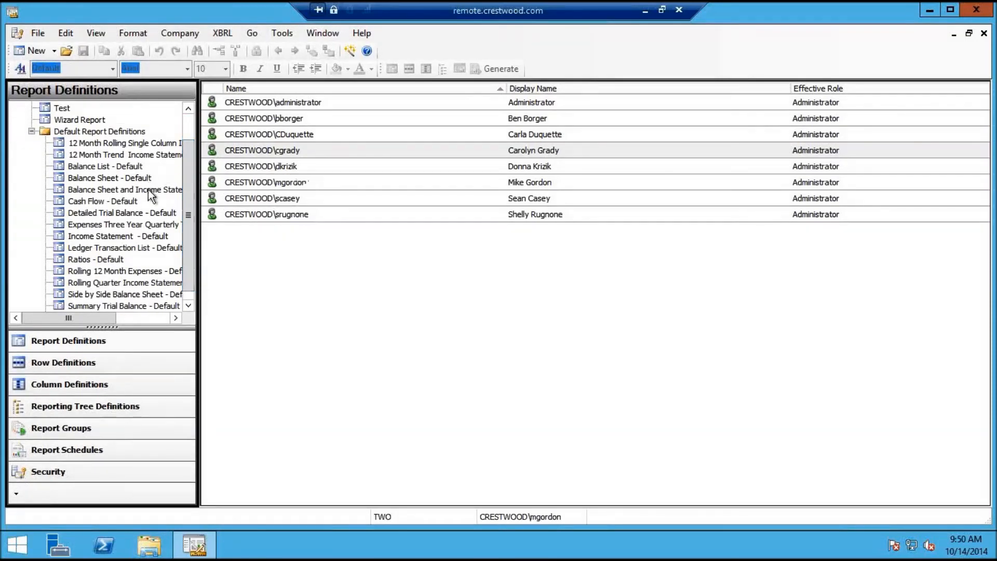
pyautogui.click(145, 249)
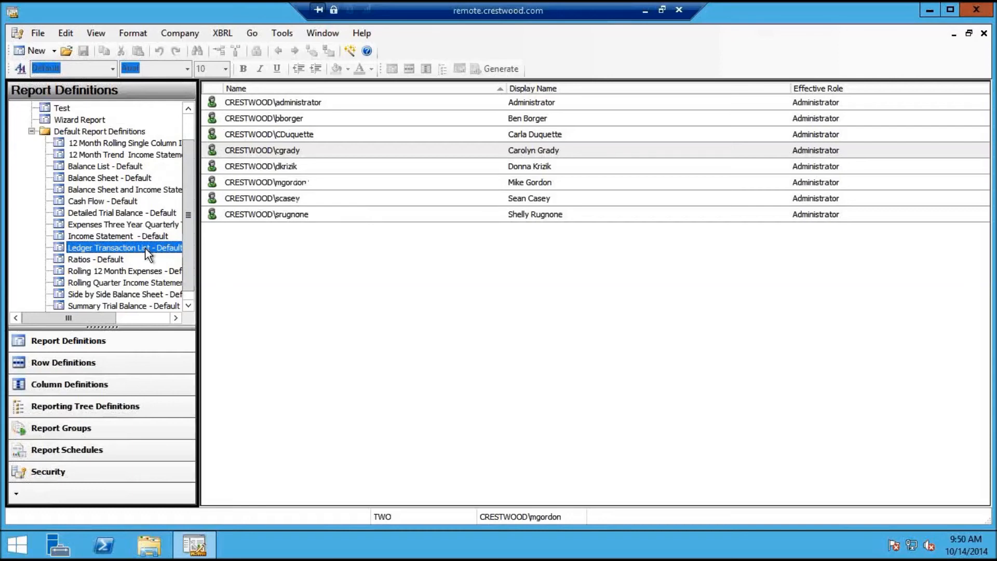
# Open Income Statement - Default and generate the report
pyautogui.doubleClick(140, 236)
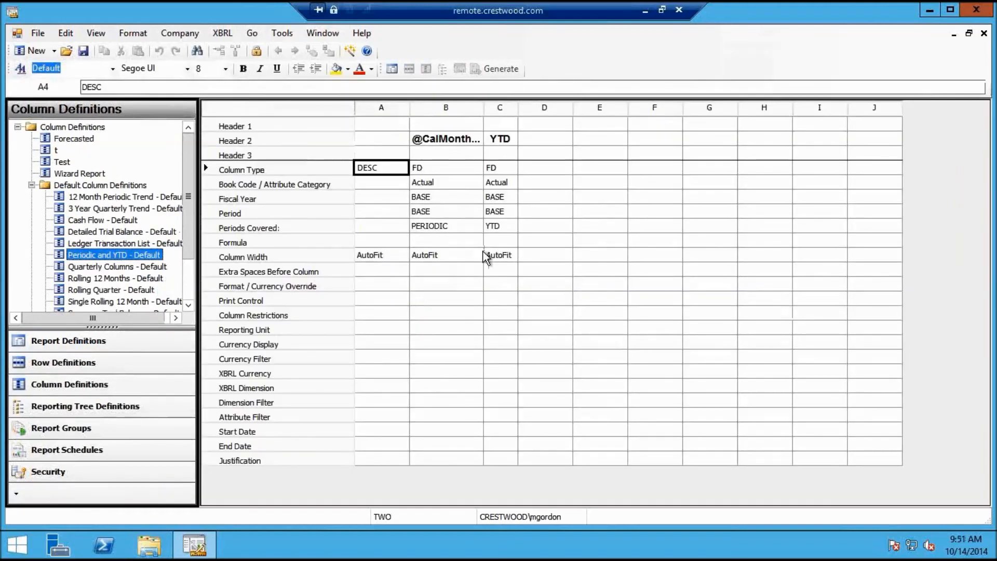
pyautogui.click(984, 34)
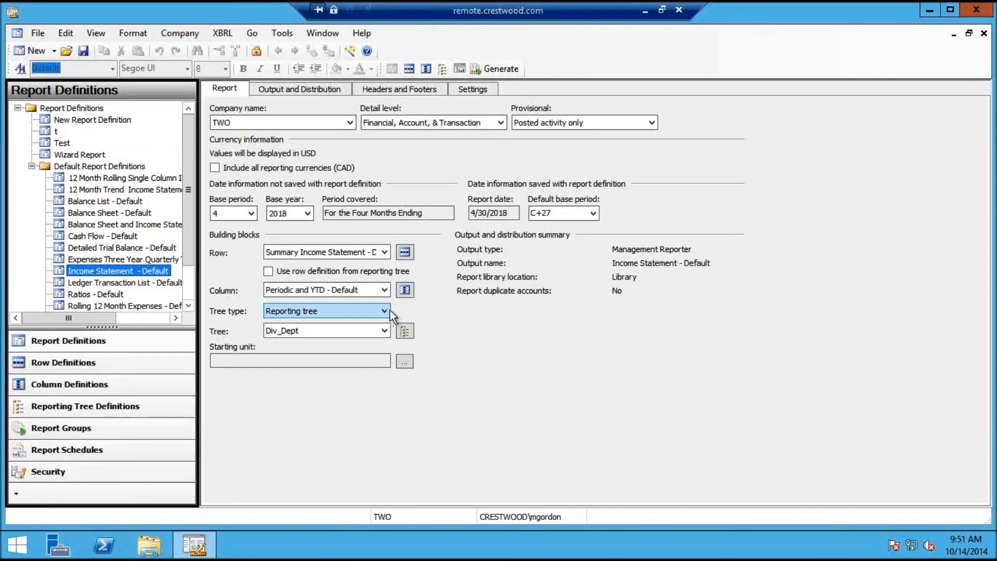
pyautogui.click(498, 69)
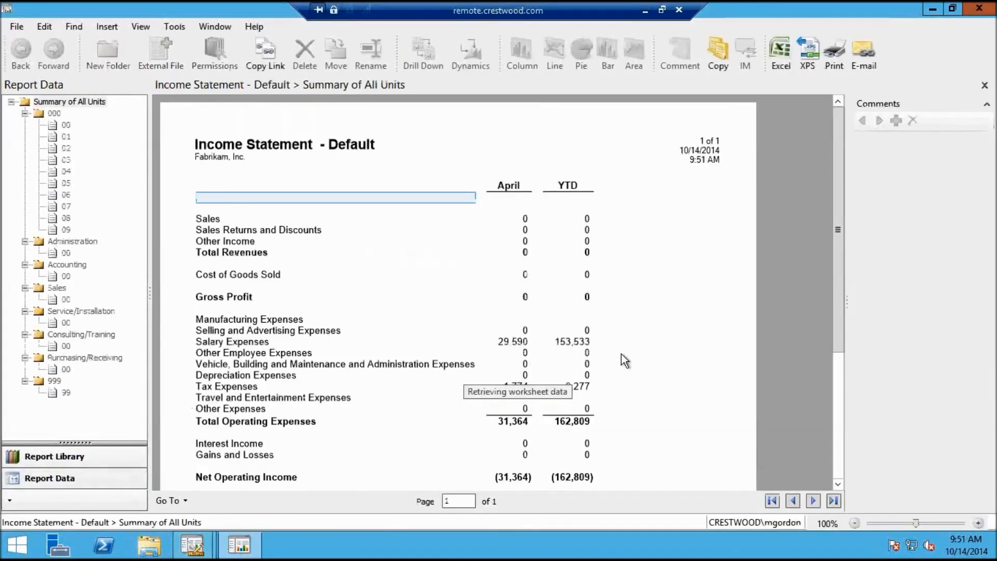
# Drill into Salary Expenses, then go back to the full income statement
pyautogui.doubleClick(322, 343)
pyautogui.click(240, 197)
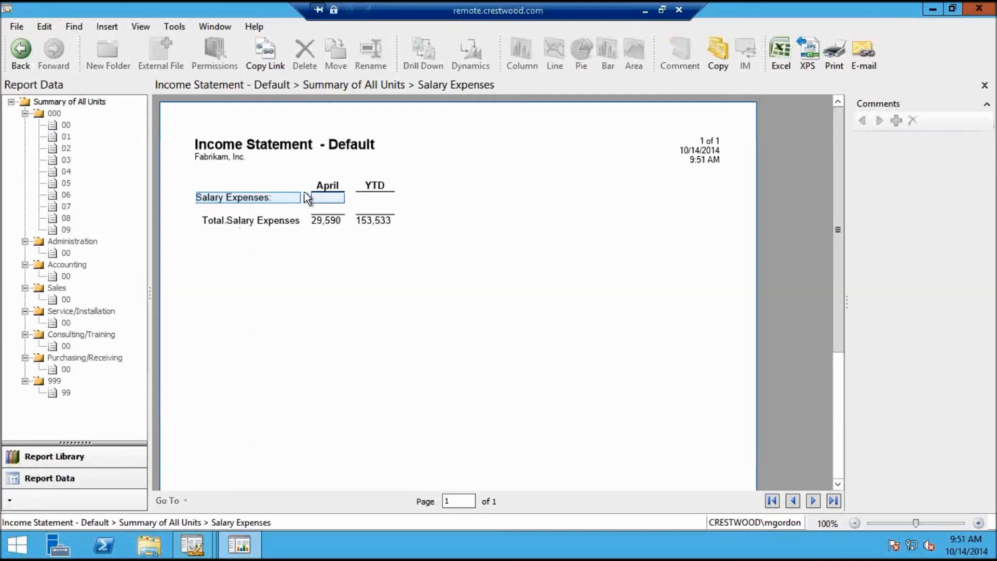
pyautogui.click(24, 53)
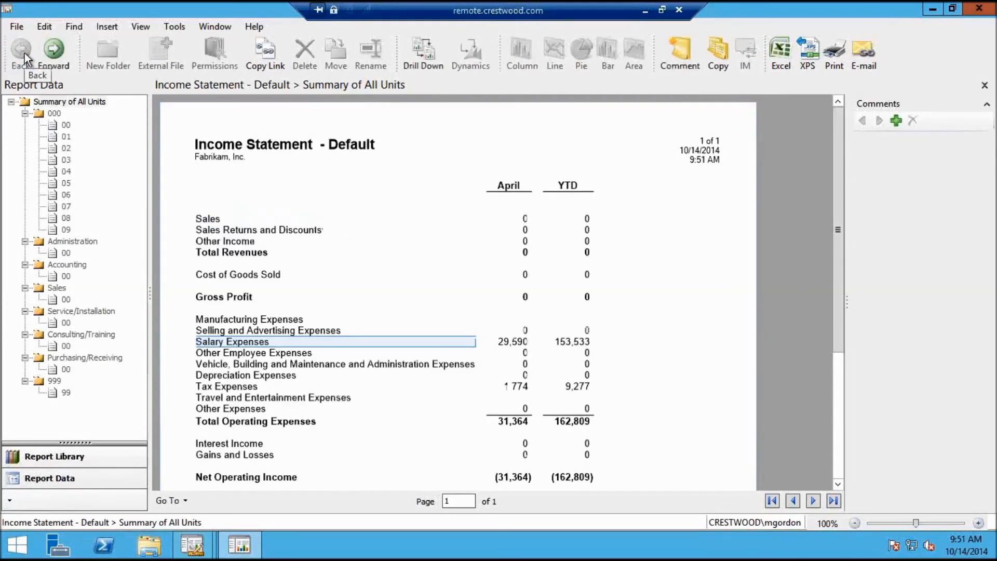
# Drill into Tax Expenses, review its Total Tax Expenses line, and close the Report Viewer
pyautogui.doubleClick(286, 390)
pyautogui.click(244, 195)
pyautogui.click(251, 218)
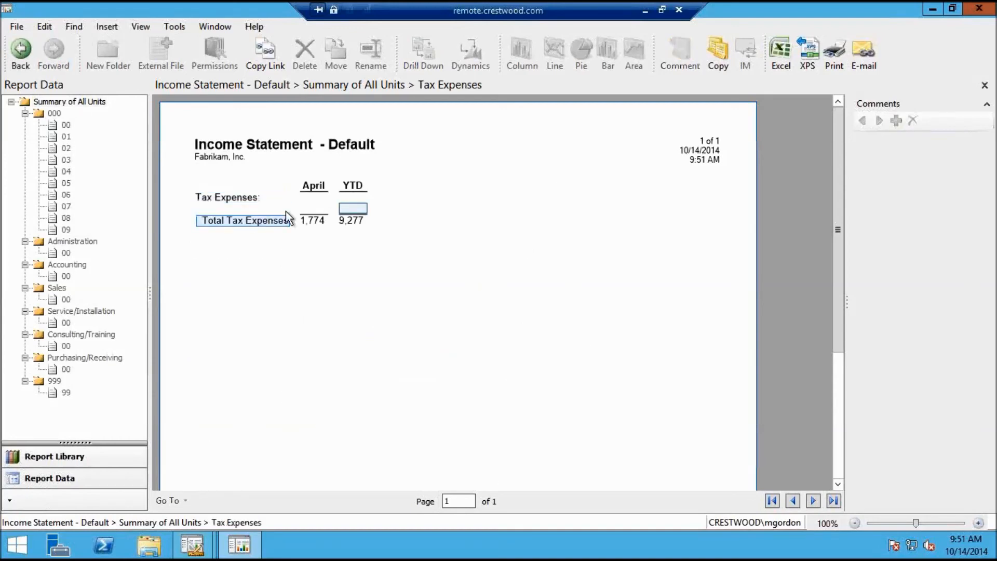
pyautogui.click(277, 195)
pyautogui.click(983, 11)
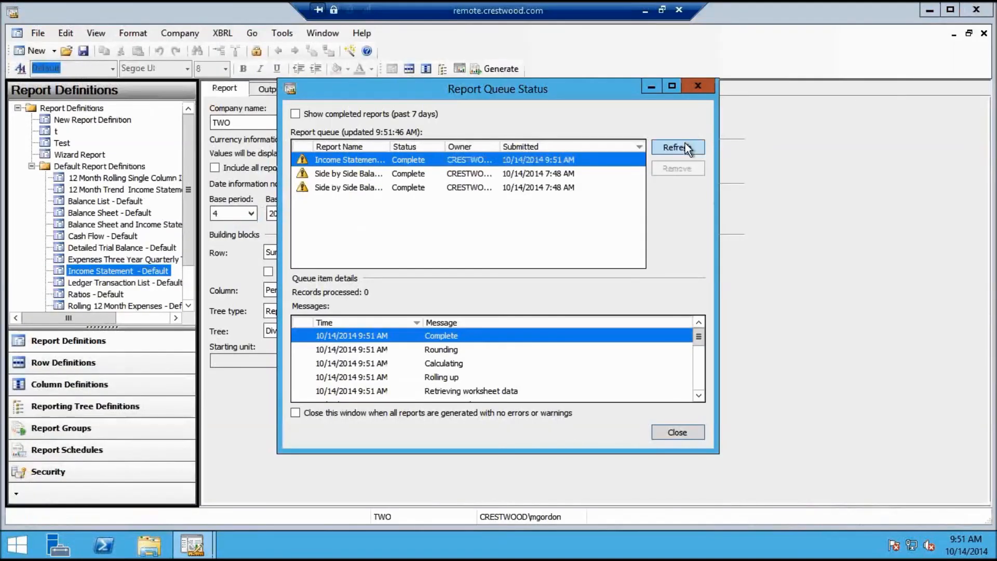
# Dismiss the report queue and open Div_Dept to inspect unit 00's dimension and WKS1 - Units Sold links
pyautogui.click(698, 87)
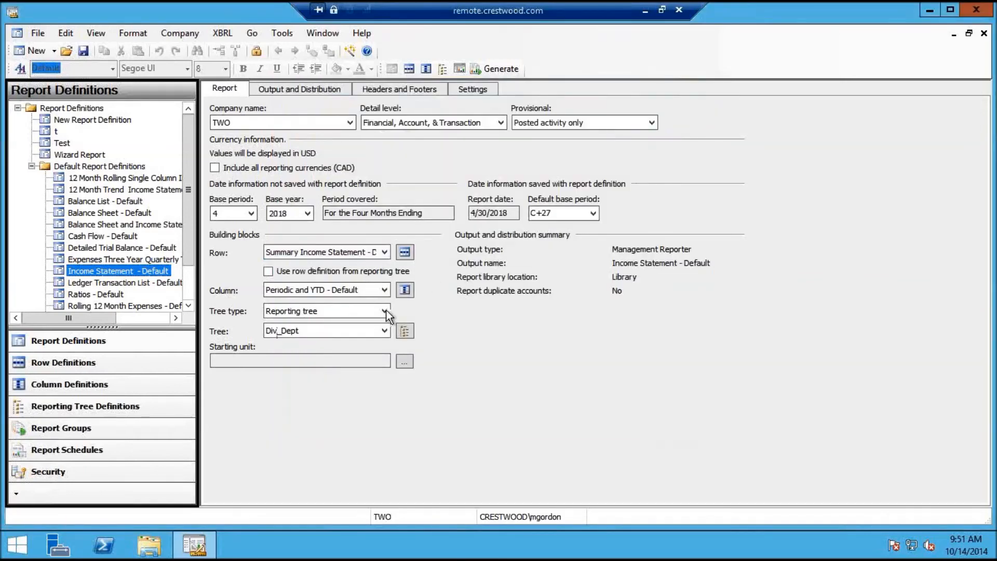
pyautogui.click(408, 330)
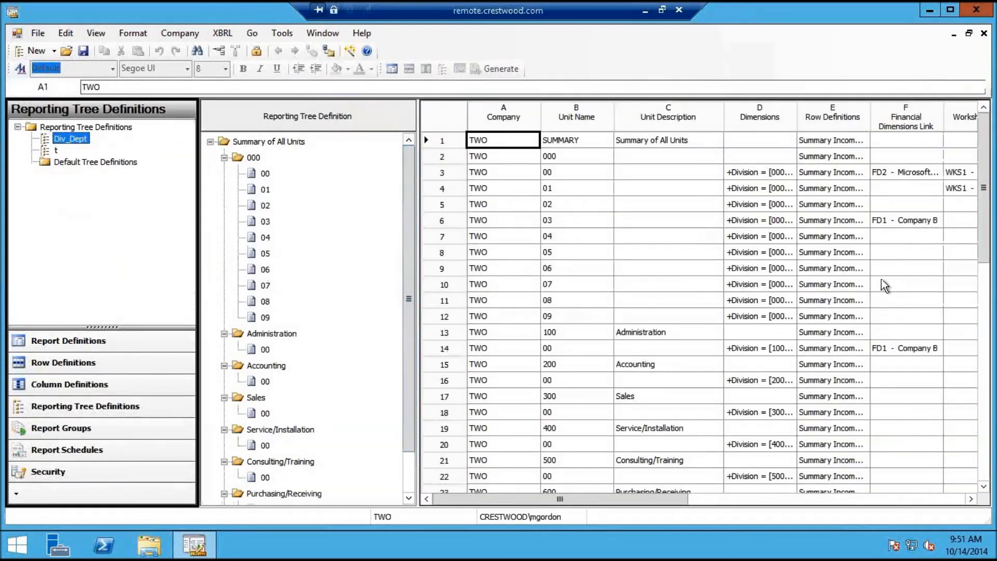
pyautogui.click(911, 176)
pyautogui.click(957, 175)
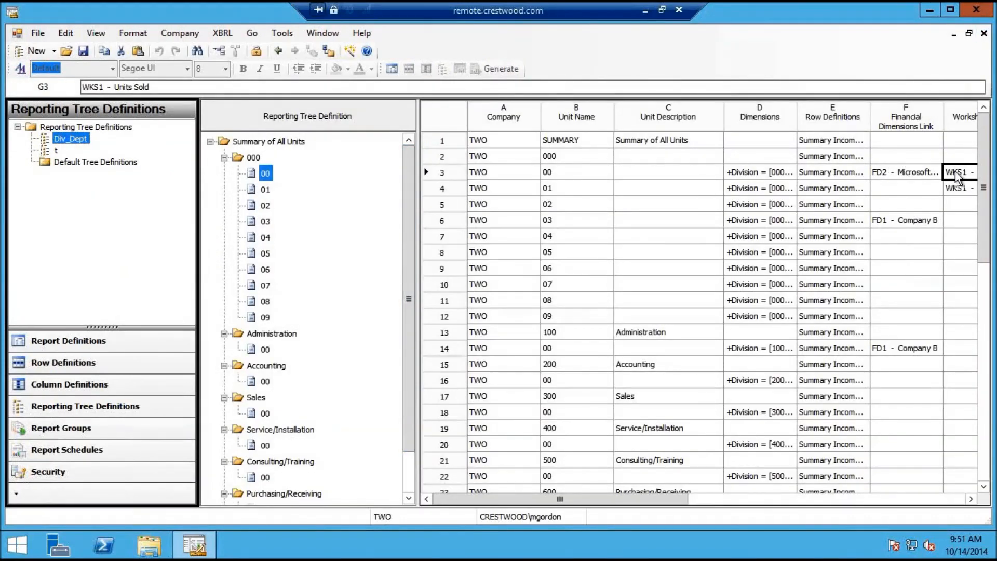
# Check unit 00's FD2 - Microsoft Dynamics GP link, then close the tree definition
pyautogui.click(906, 177)
pyautogui.press('Tab')
pyautogui.click(914, 171)
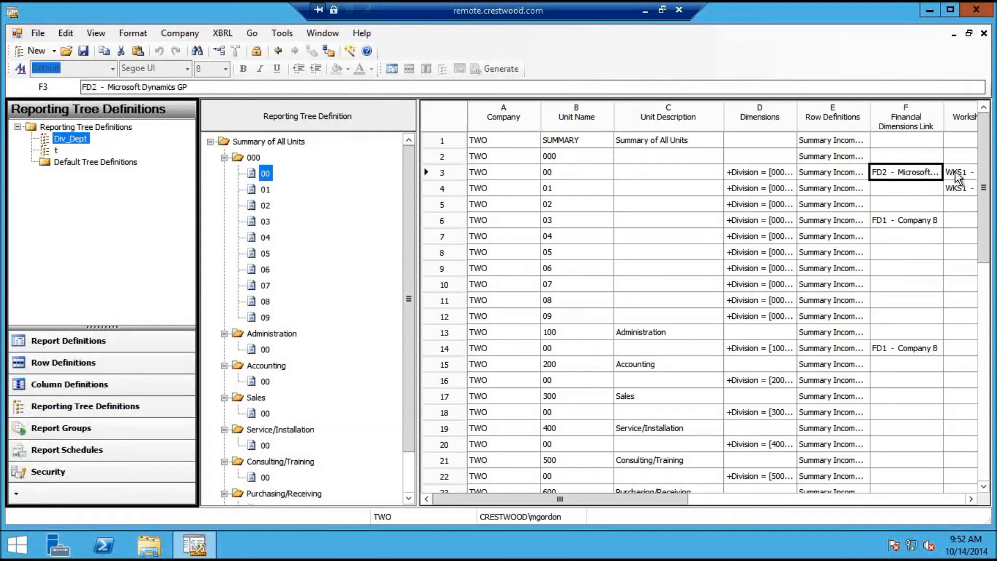
pyautogui.click(983, 33)
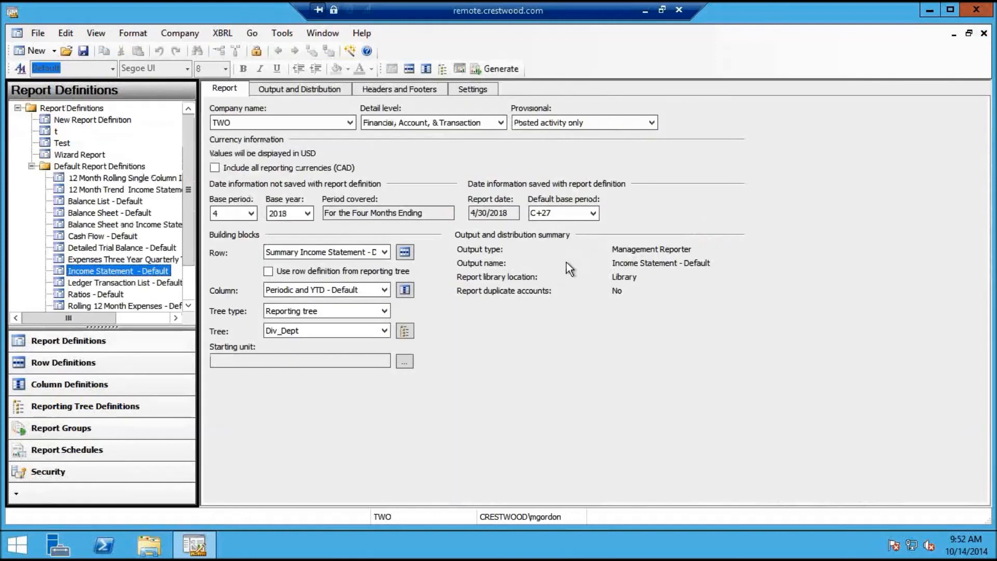
# Toggle 'Use row definition from reporting tree' twice, leave it unchecked, and minimize the remote session
pyautogui.click(268, 270)
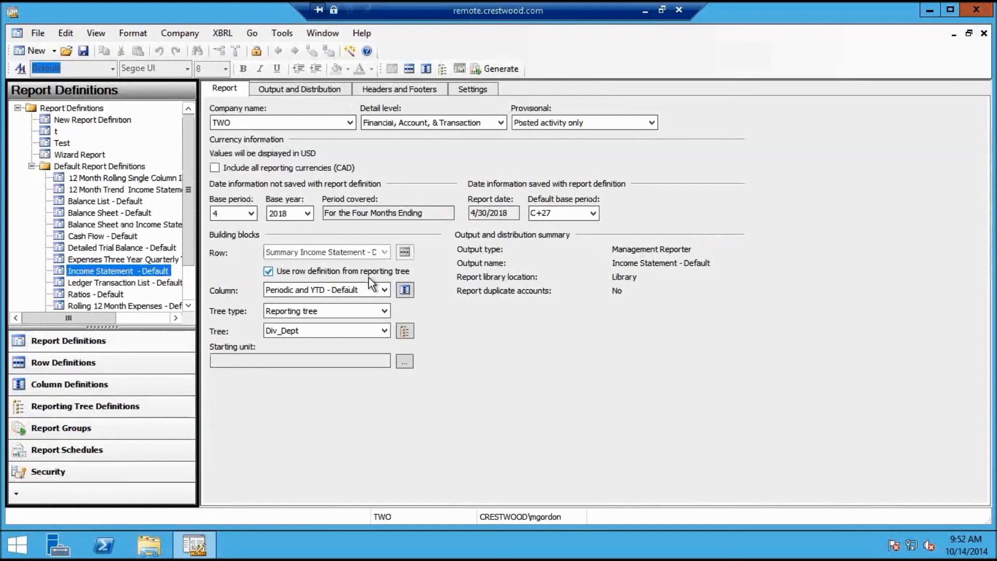
pyautogui.click(268, 271)
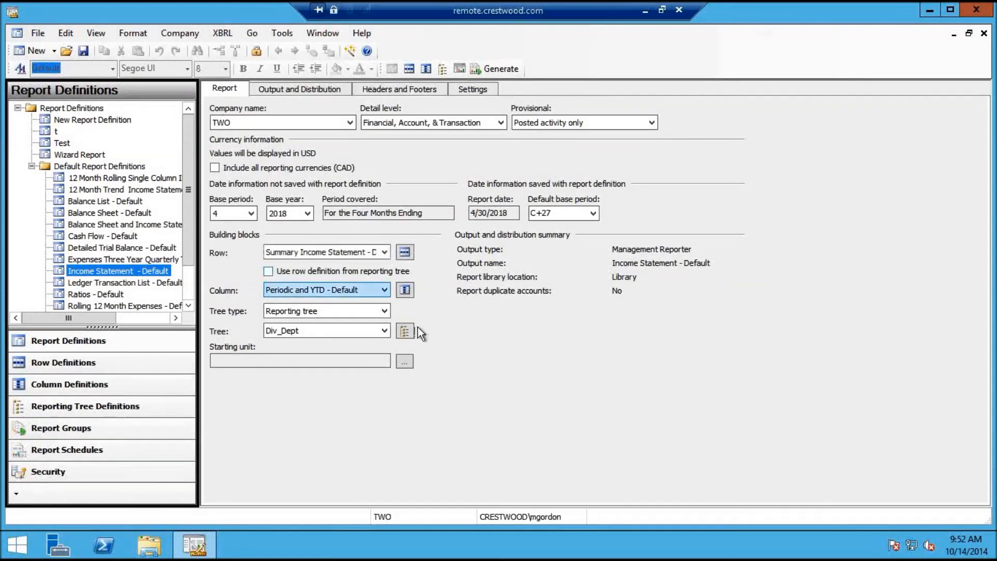
pyautogui.click(268, 270)
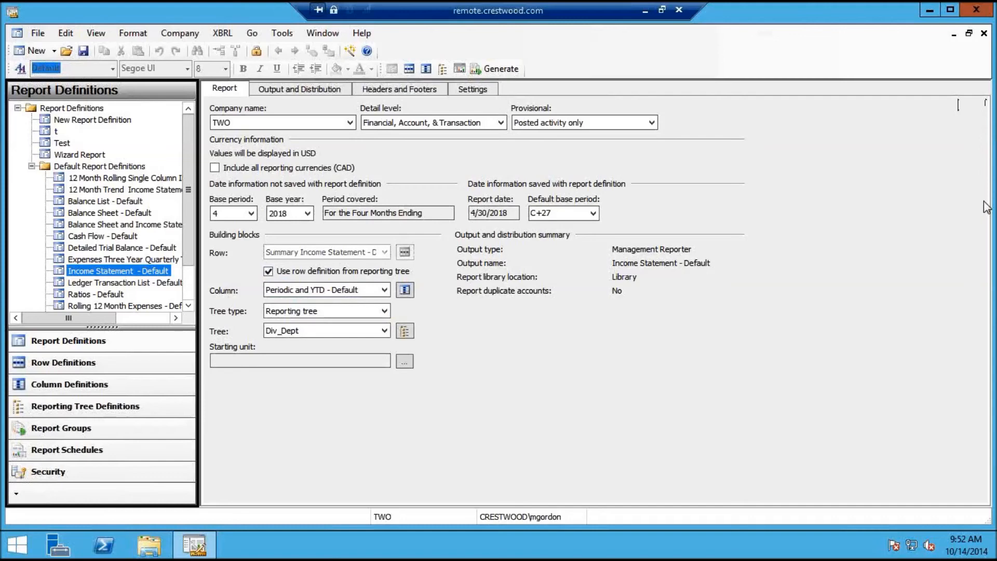
pyautogui.click(267, 271)
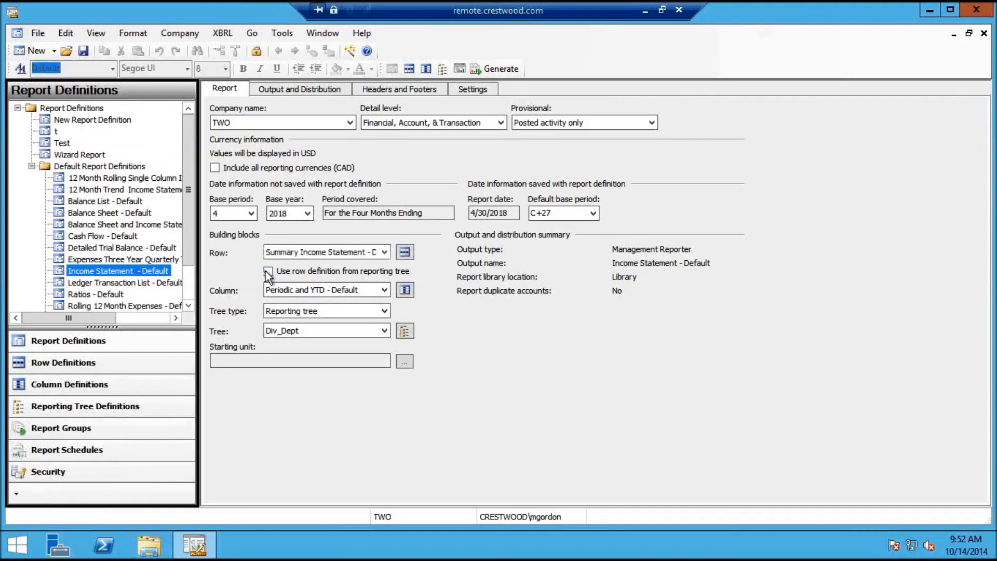
pyautogui.click(645, 12)
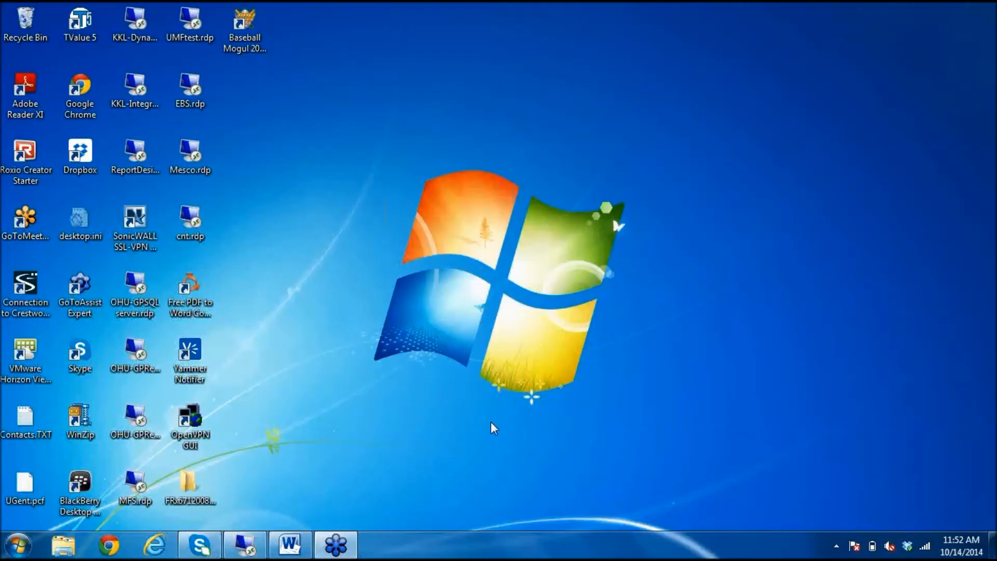
# Read the Management Reporter Security notes in Word, then return to the remote Report Designer
pyautogui.hotkey('alt', 'Tab')
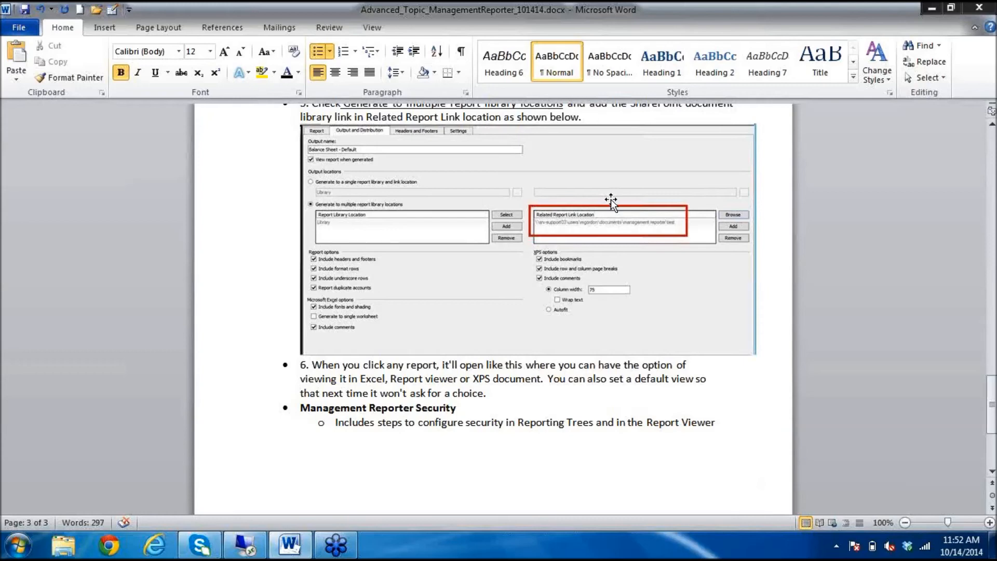
pyautogui.click(255, 544)
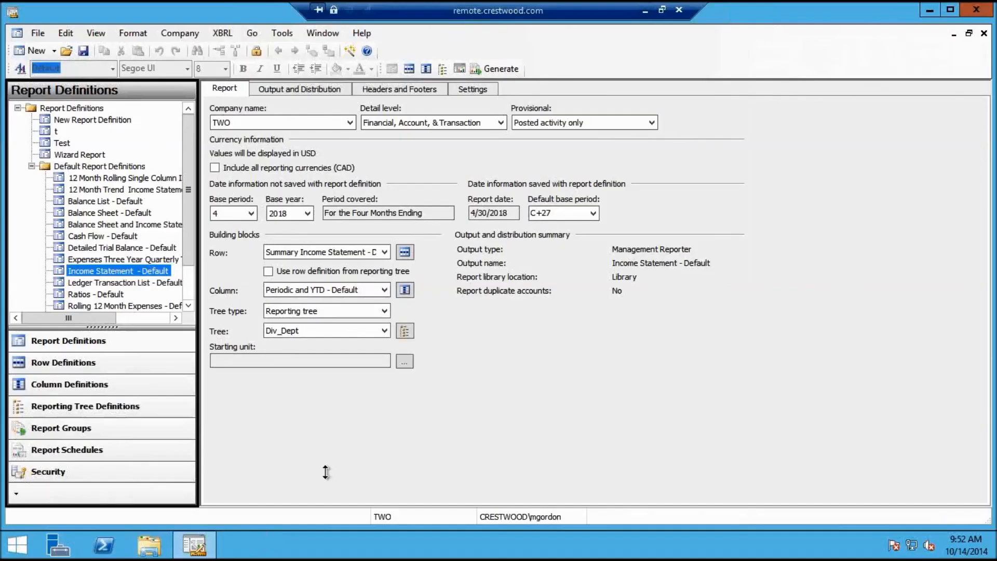
# Go to Reporting Tree Definitions and select Summary of All Units in tree t
pyautogui.click(73, 475)
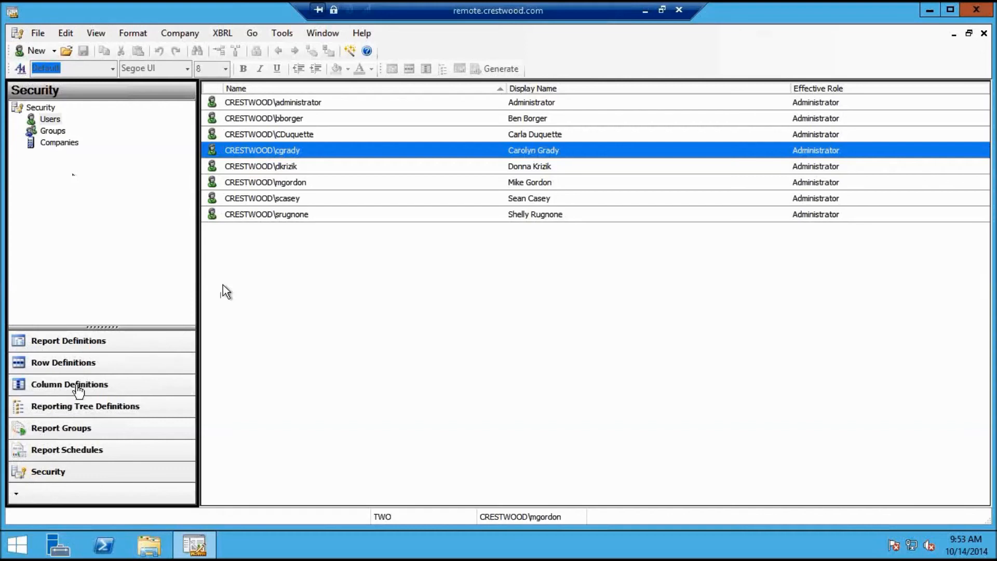
pyautogui.click(73, 406)
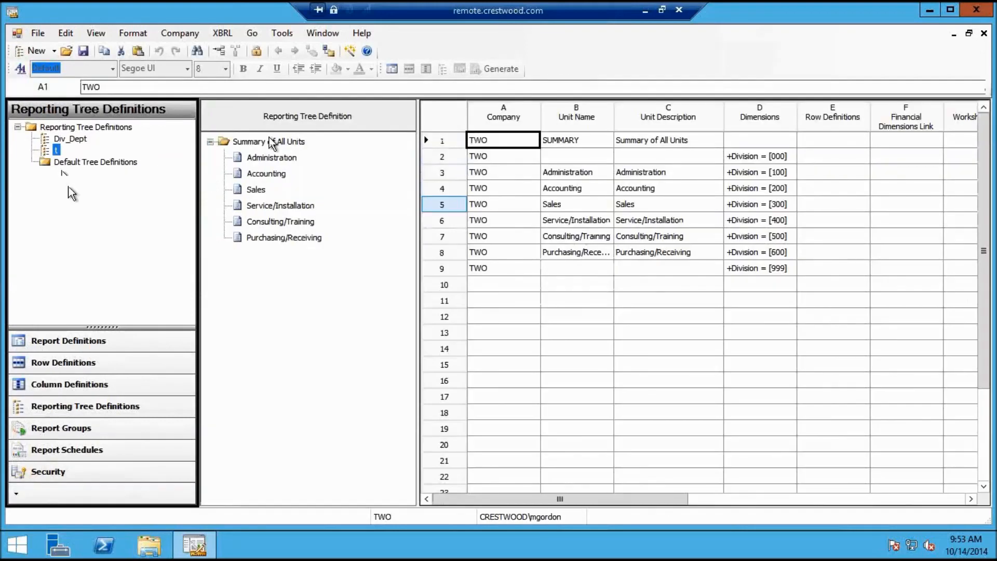
pyautogui.click(272, 143)
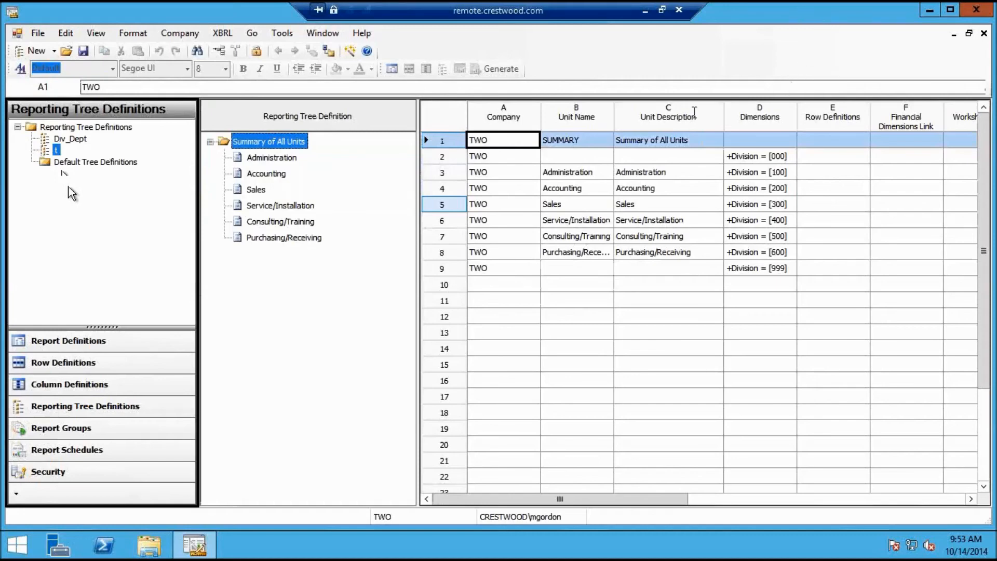
pyautogui.click(742, 142)
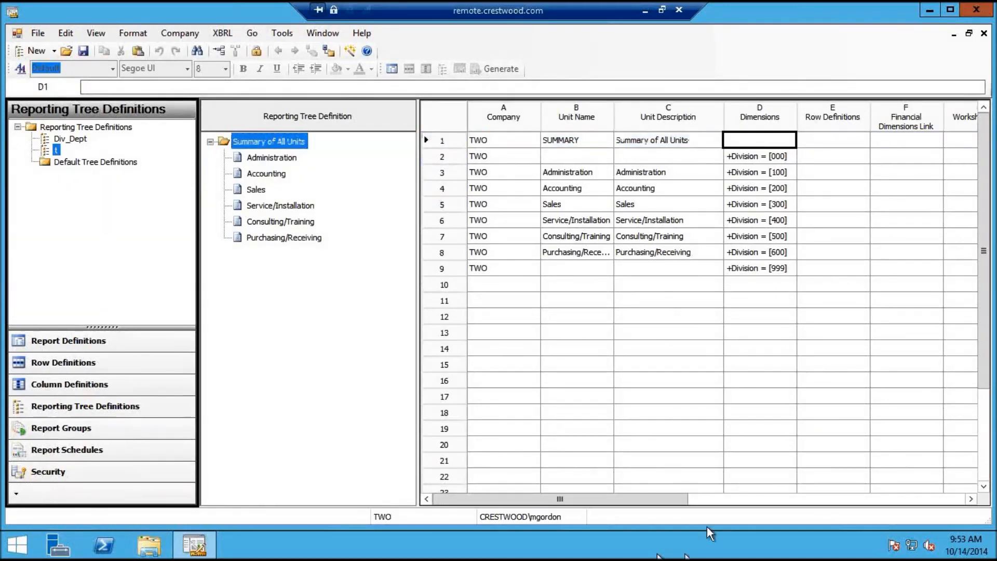
# Scroll the tree grid right to the Unit Security column, then open Div_Dept
pyautogui.click(720, 499)
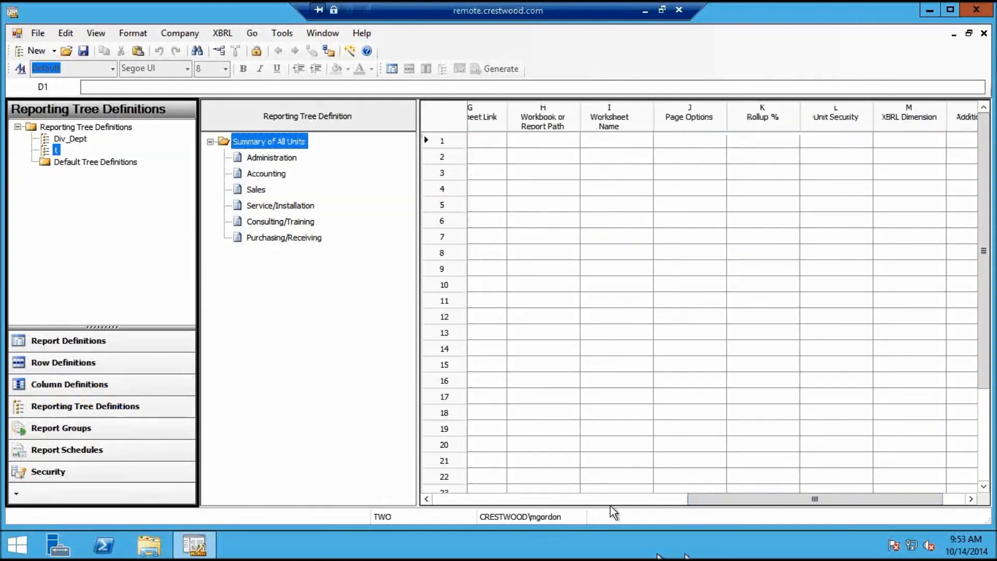
pyautogui.click(632, 499)
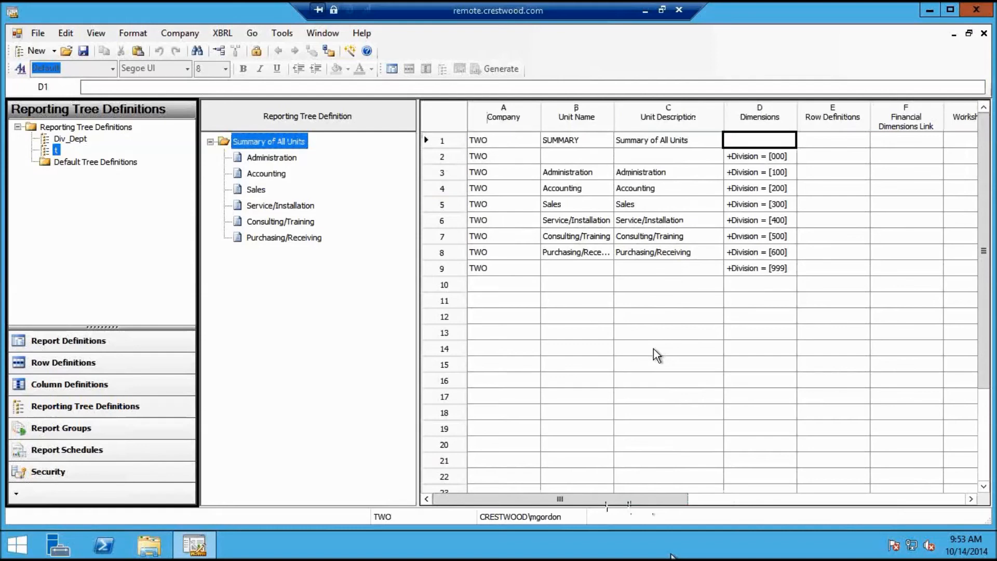
pyautogui.click(703, 499)
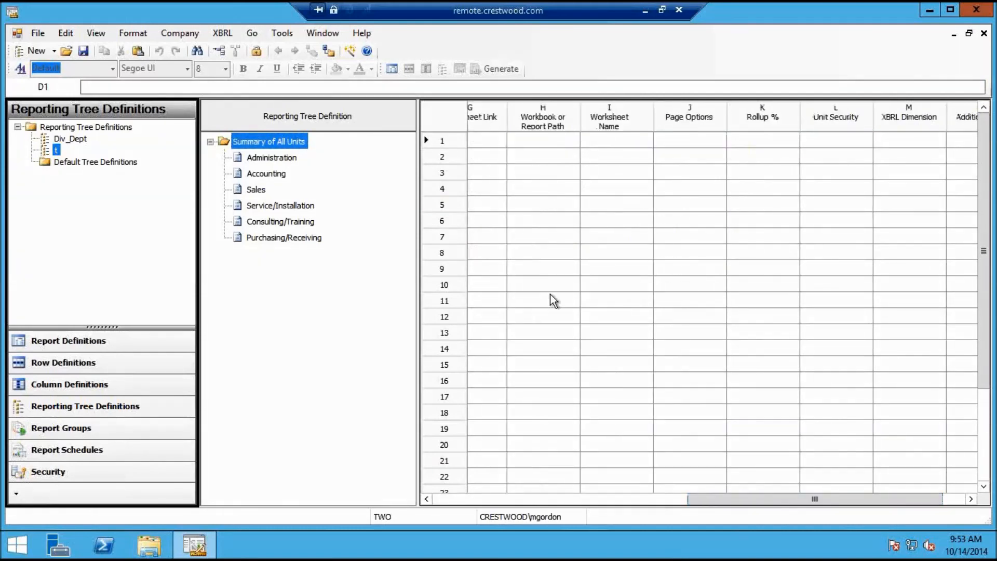
pyautogui.doubleClick(70, 139)
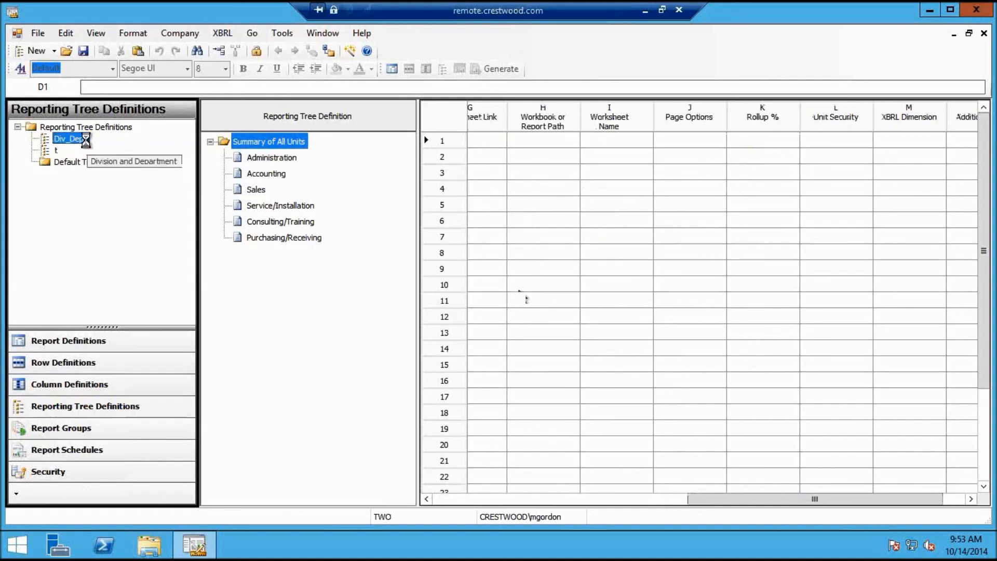
# Scroll Div_Dept to columns G–M and review units 02 and 03, noting 03 links to FD1 - Company B
pyautogui.click(753, 499)
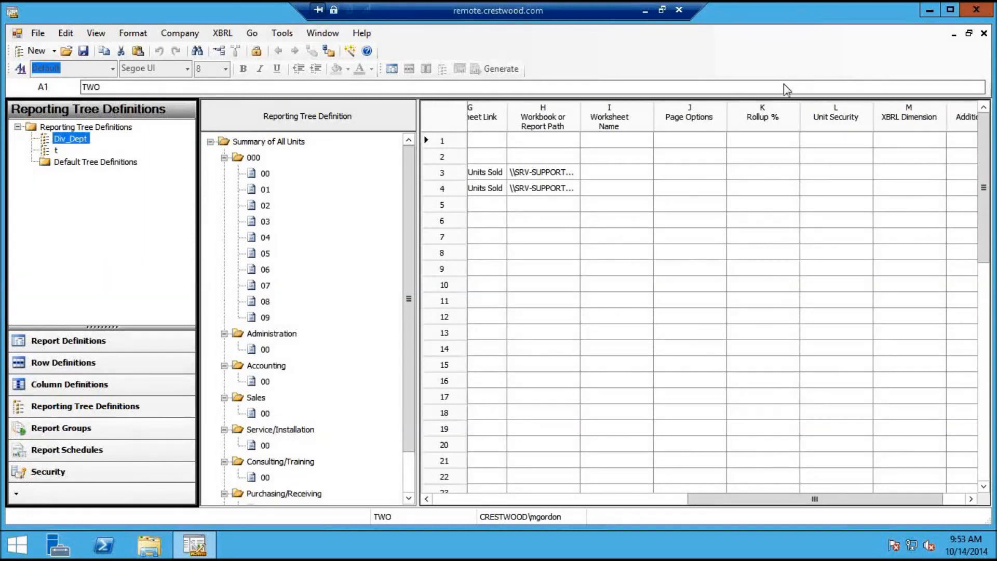
pyautogui.click(667, 142)
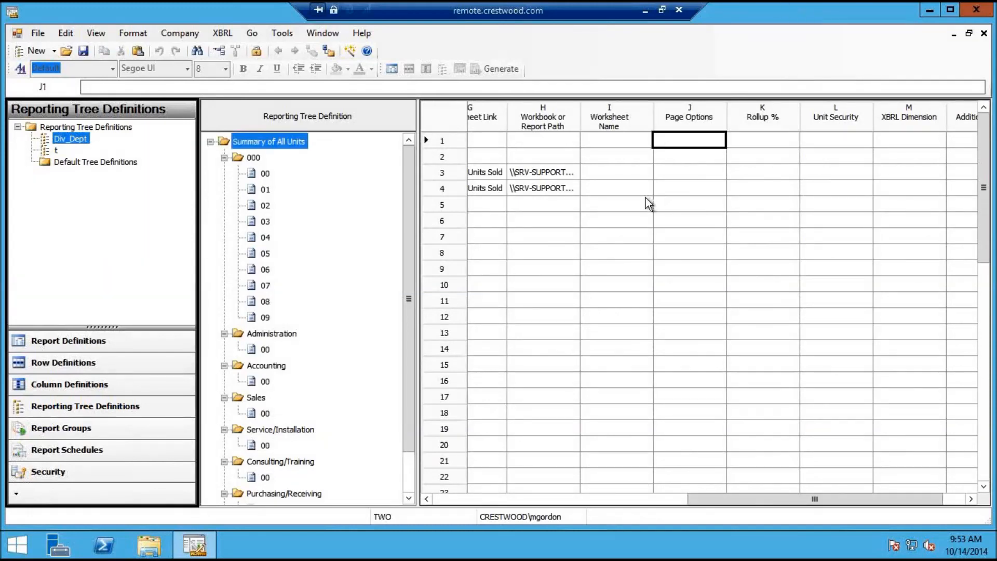
pyautogui.click(679, 207)
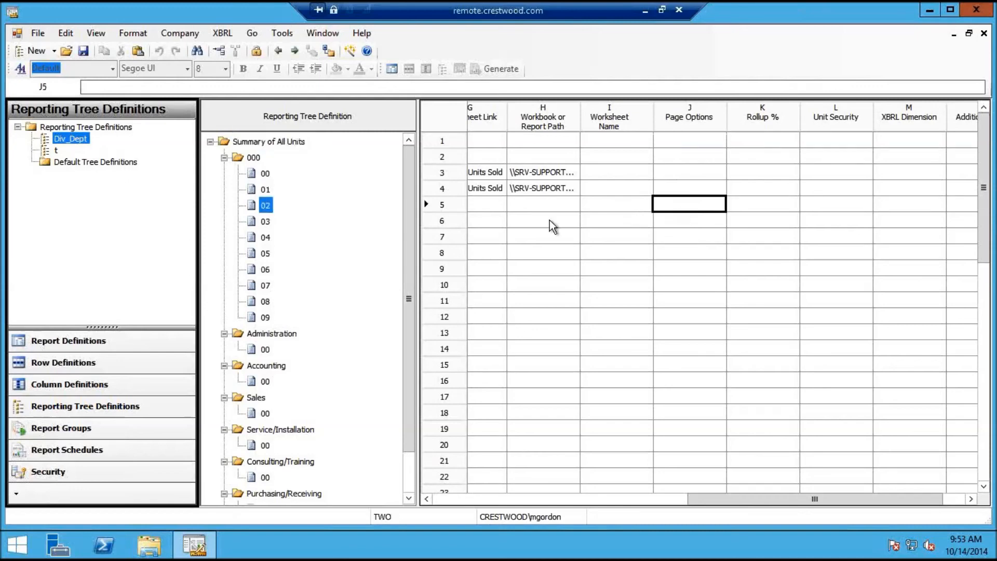
pyautogui.click(543, 217)
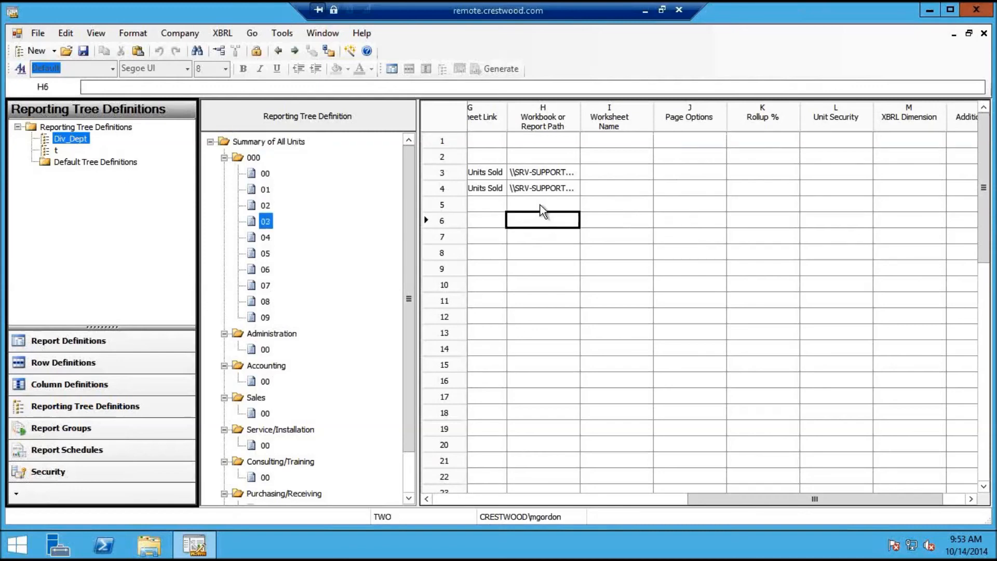
pyautogui.click(543, 204)
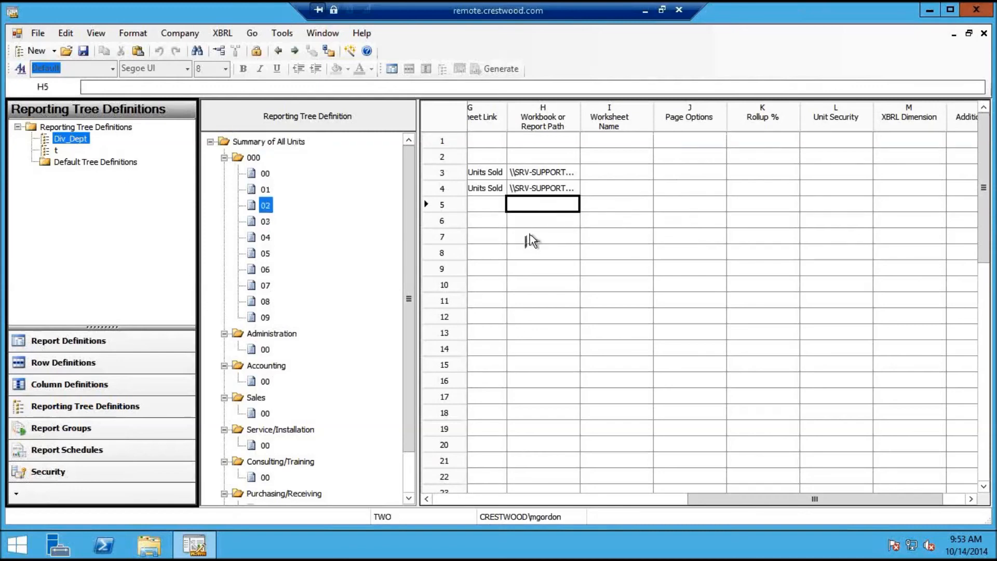
pyautogui.click(460, 501)
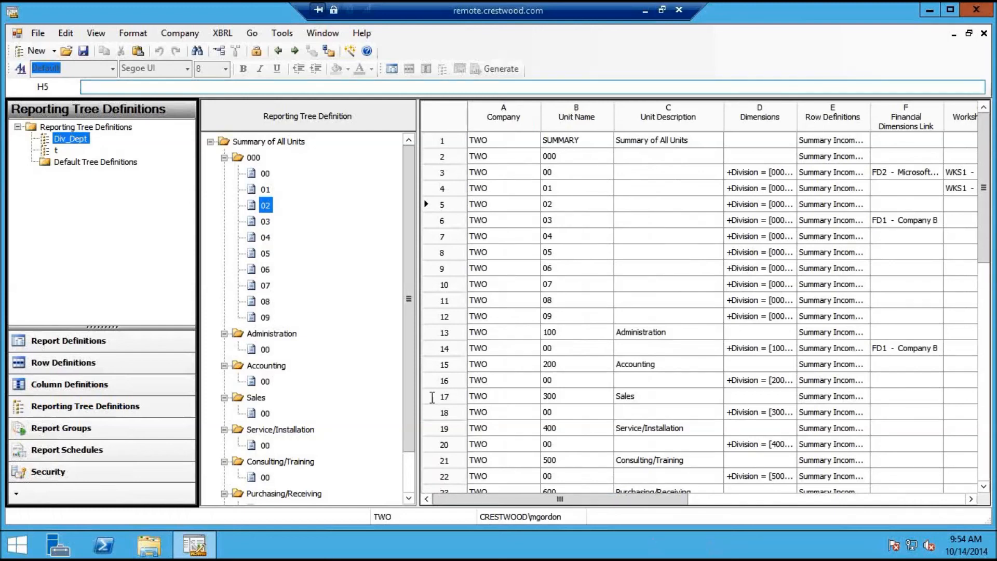
# Open tree t and confirm Summary of All Units, Administration and Accounting have empty Unit Security
pyautogui.click(54, 150)
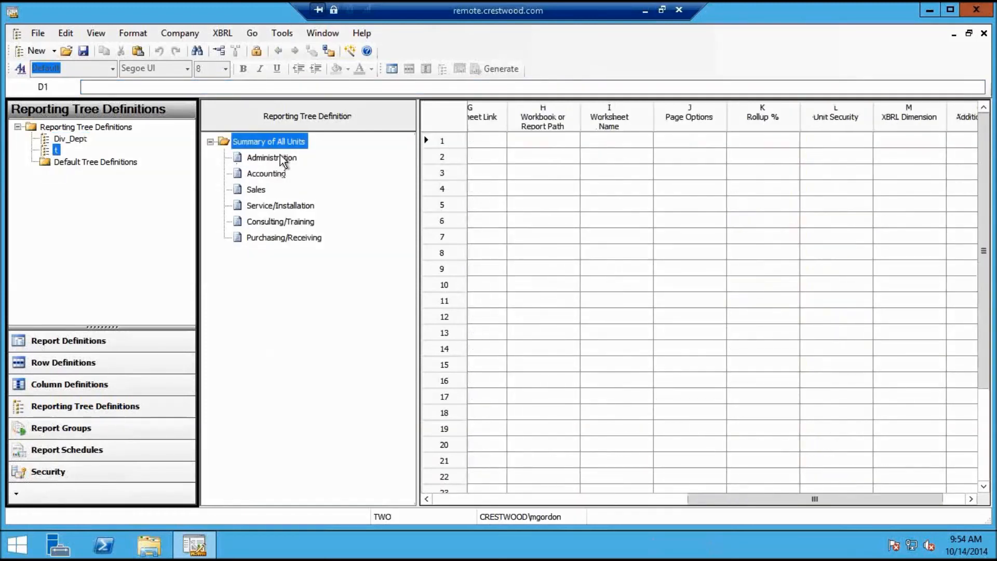
pyautogui.click(279, 155)
pyautogui.click(287, 146)
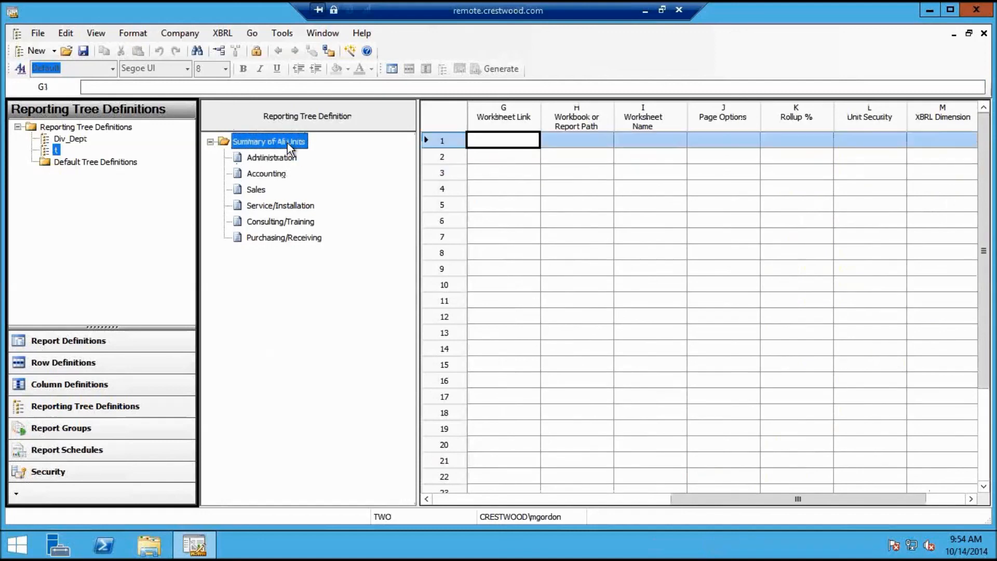
pyautogui.click(274, 177)
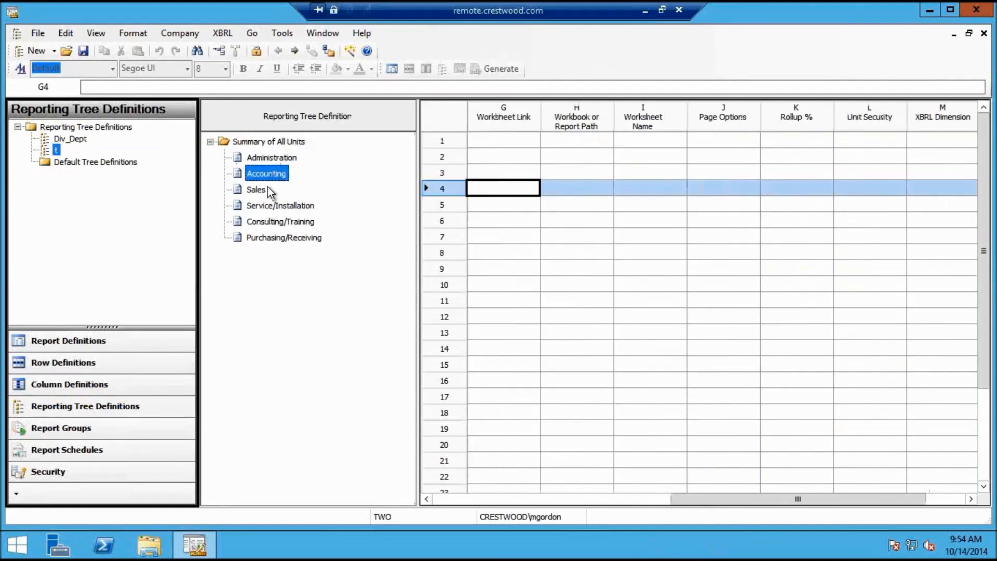
pyautogui.click(287, 144)
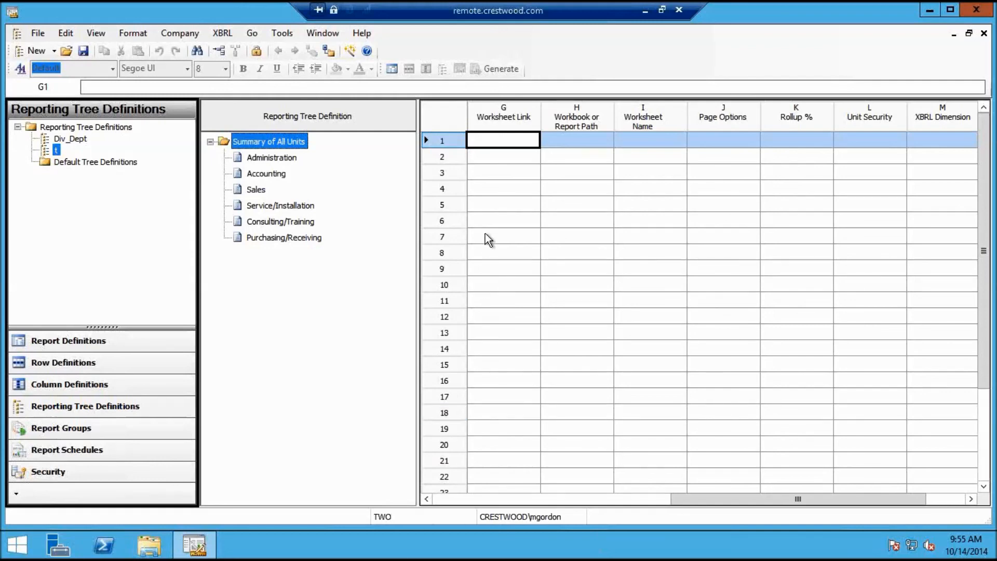
# Review companies TEST and TWO in the Companies list, then show the Report Definitions library
pyautogui.click(179, 33)
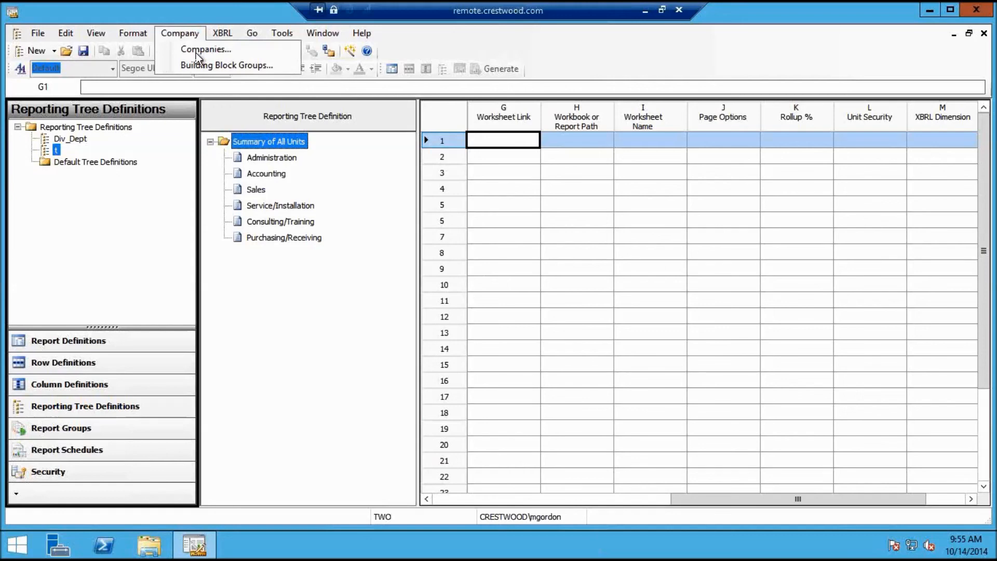
pyautogui.click(197, 51)
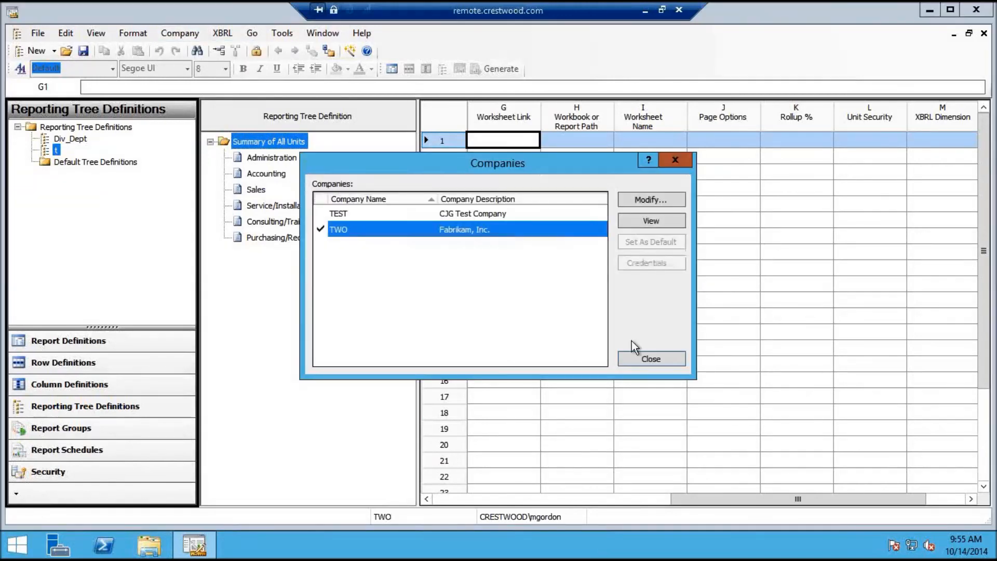
pyautogui.click(655, 359)
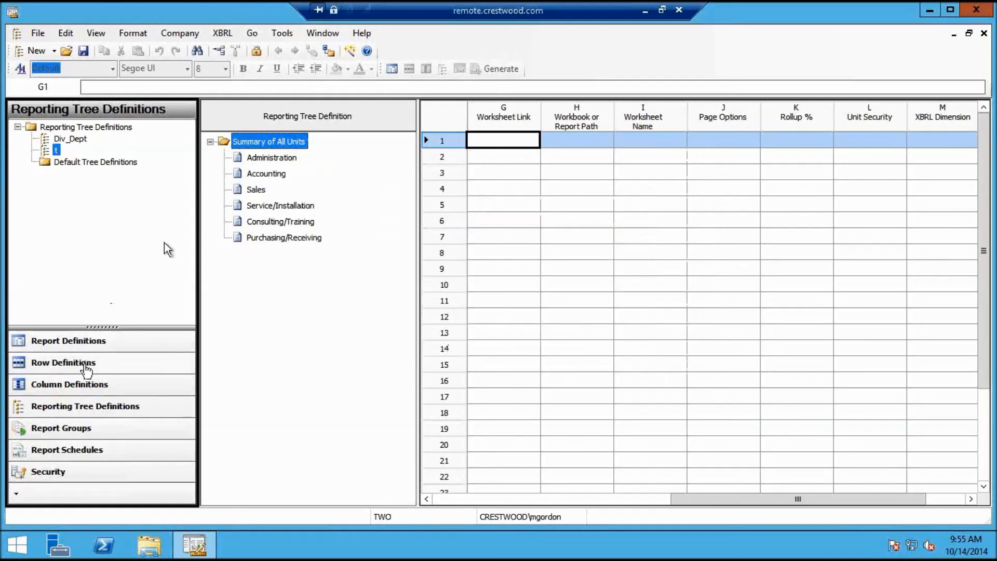
pyautogui.click(90, 341)
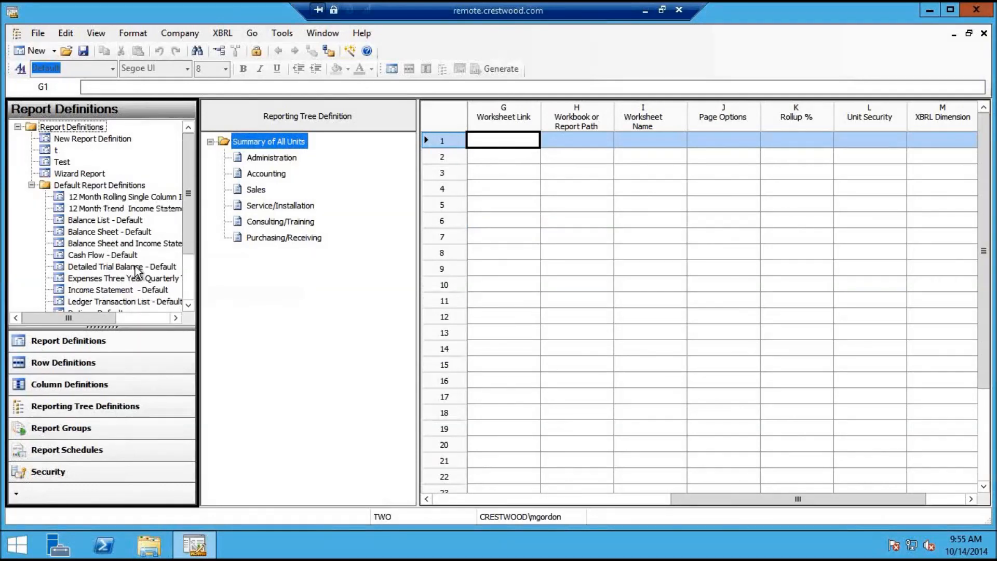
pyautogui.click(323, 33)
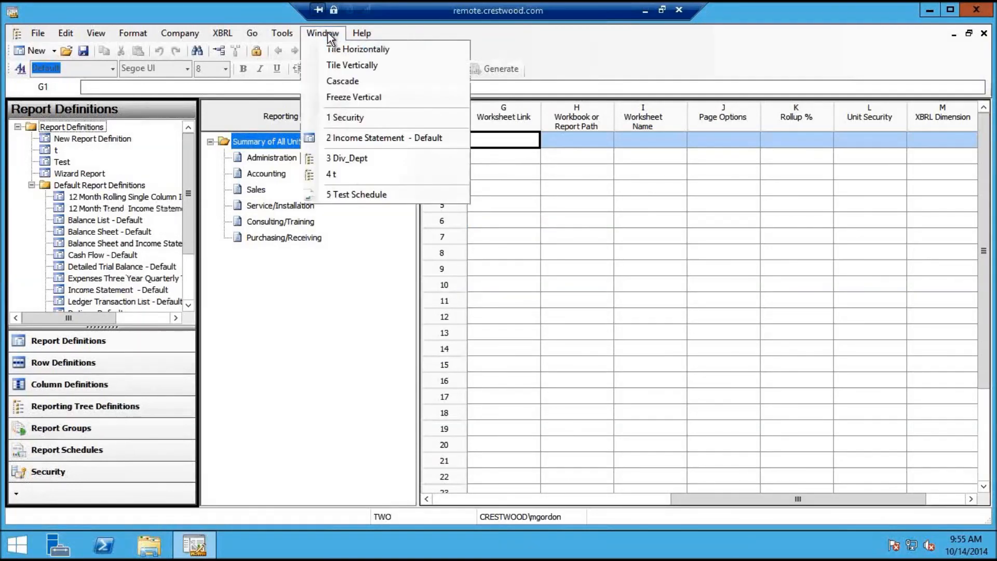
pyautogui.click(353, 140)
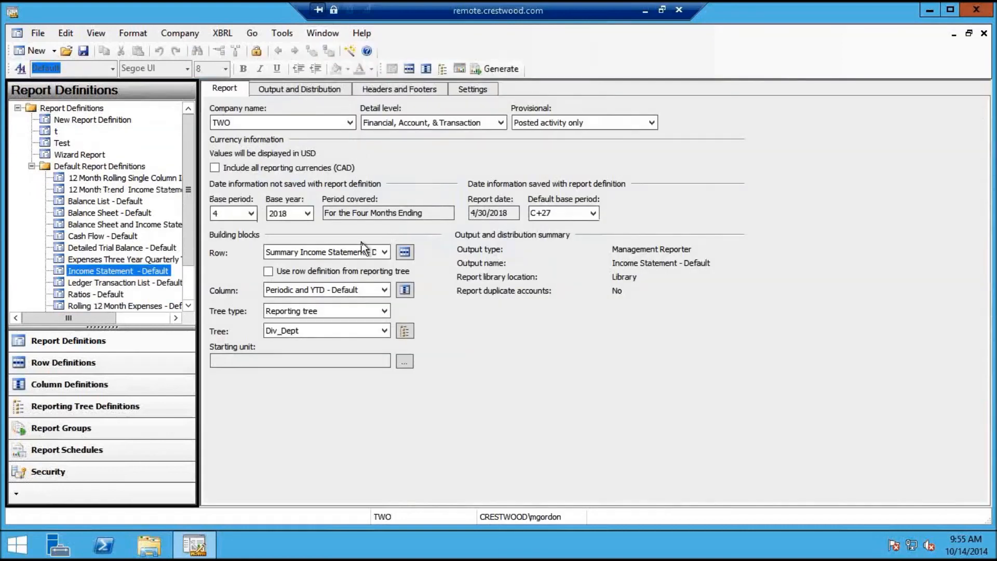
pyautogui.click(352, 123)
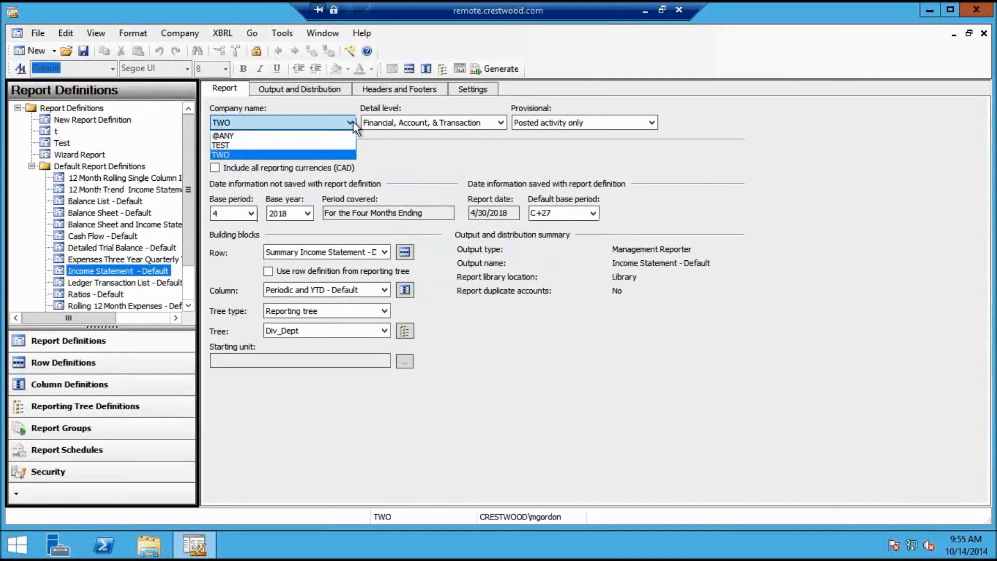
pyautogui.click(330, 138)
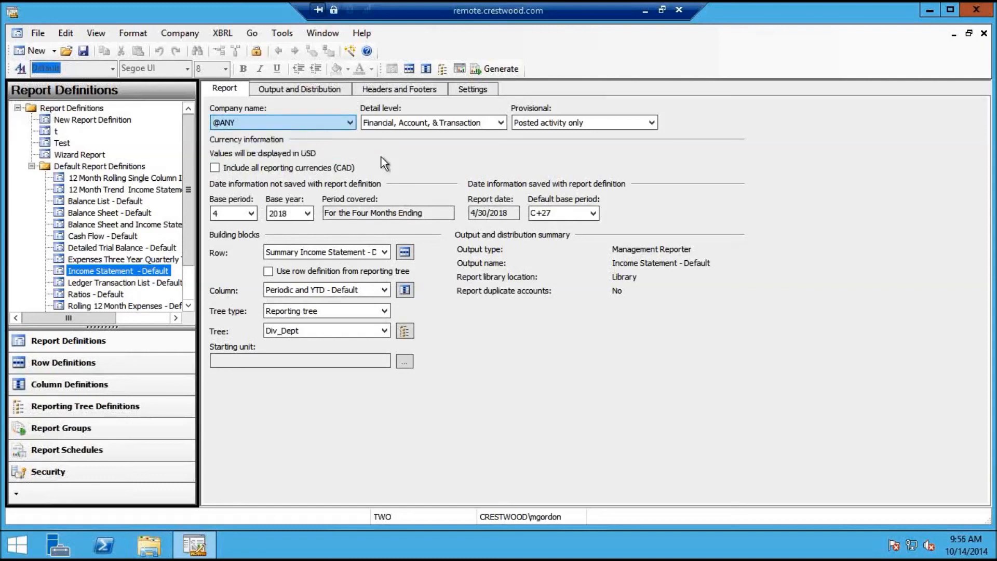
pyautogui.click(350, 124)
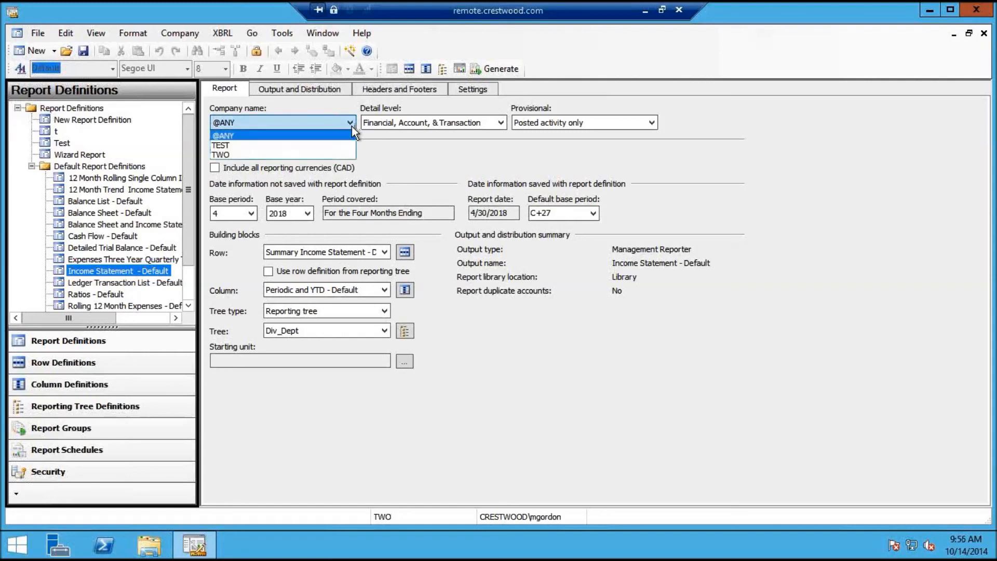
pyautogui.click(326, 153)
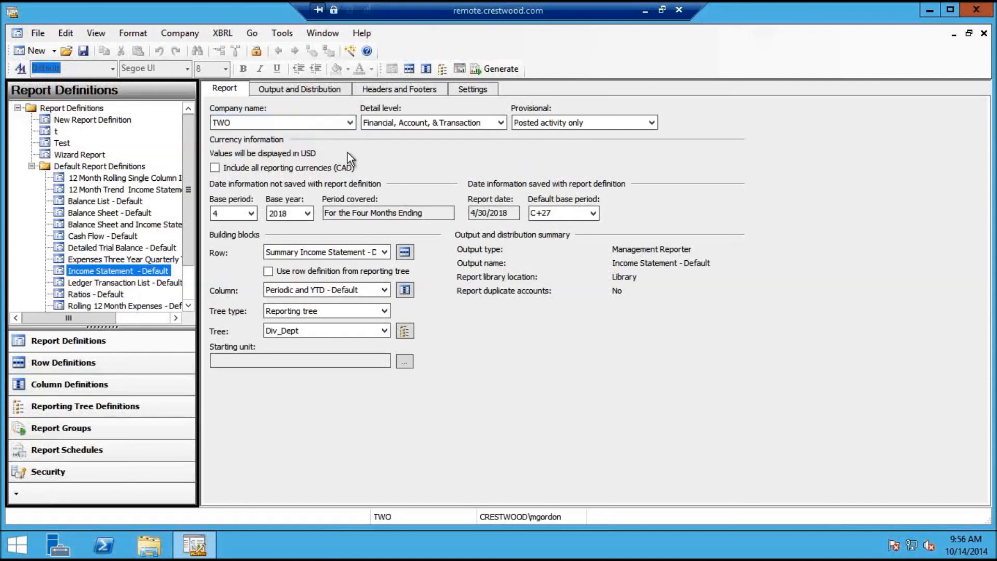
pyautogui.click(405, 331)
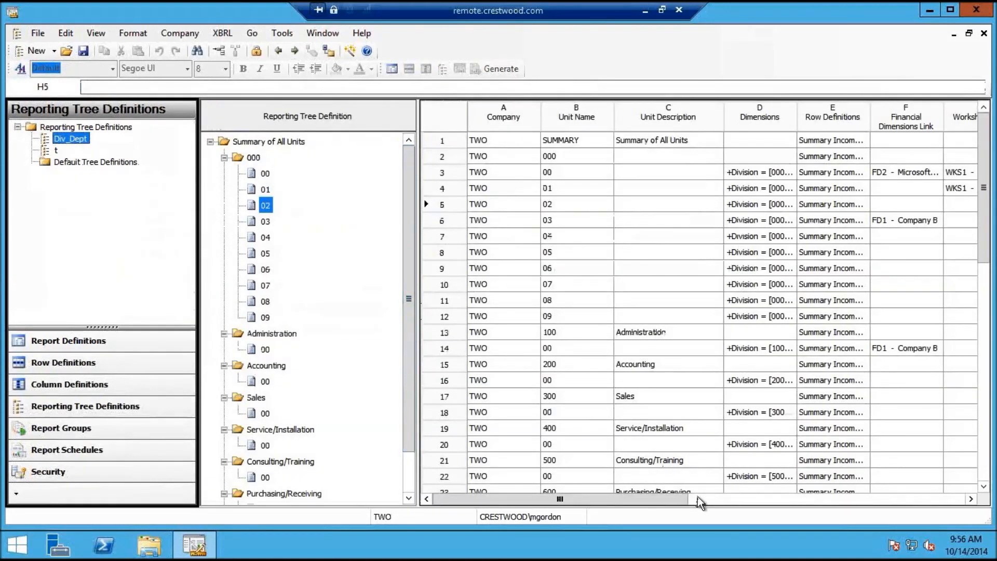
pyautogui.click(516, 168)
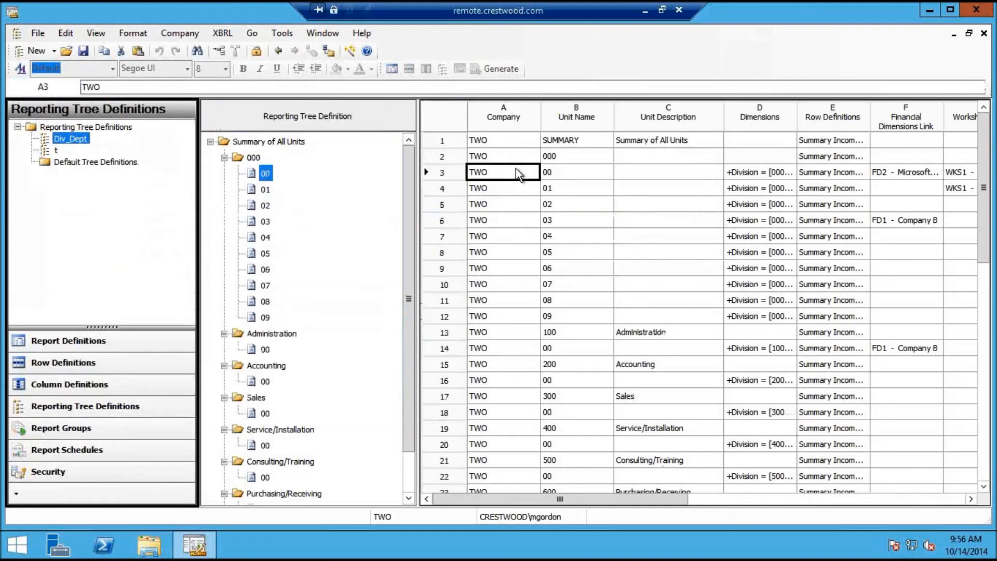
pyautogui.click(516, 168)
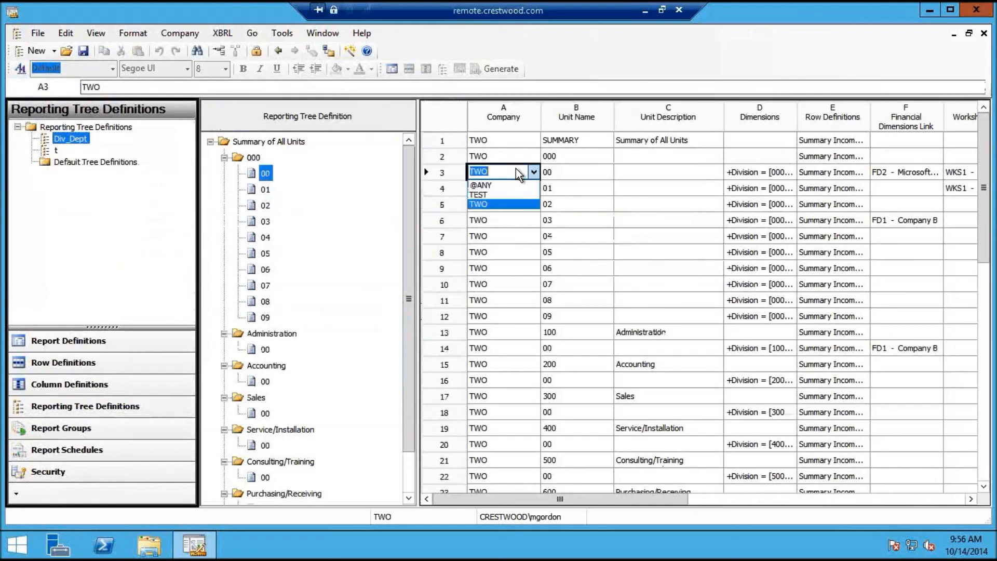
pyautogui.click(497, 193)
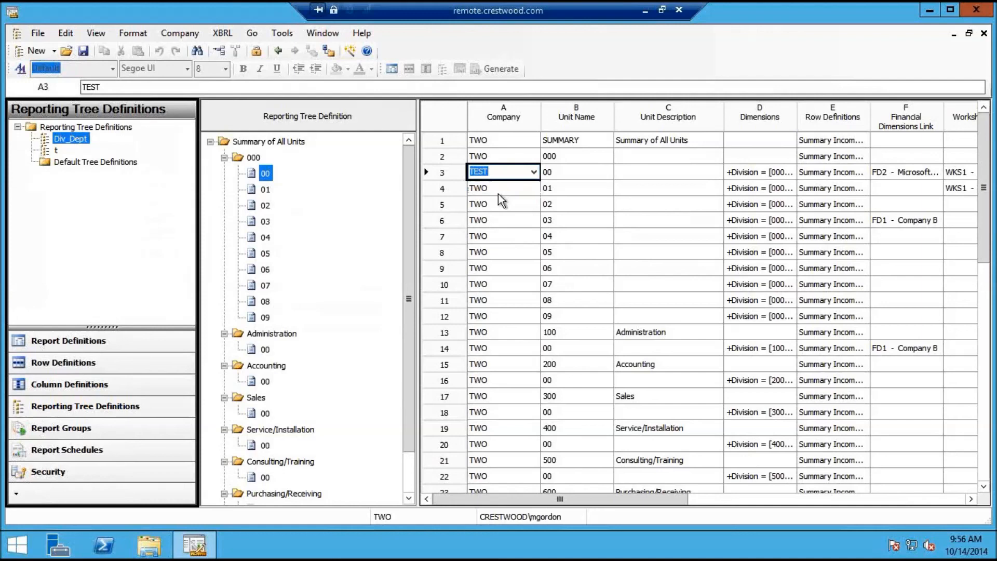
pyautogui.click(634, 327)
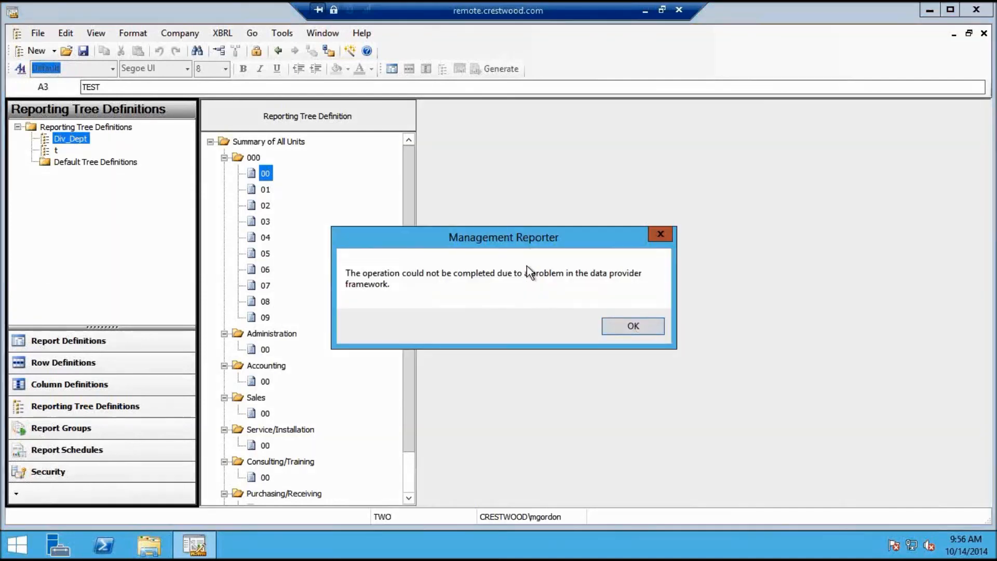
pyautogui.click(640, 324)
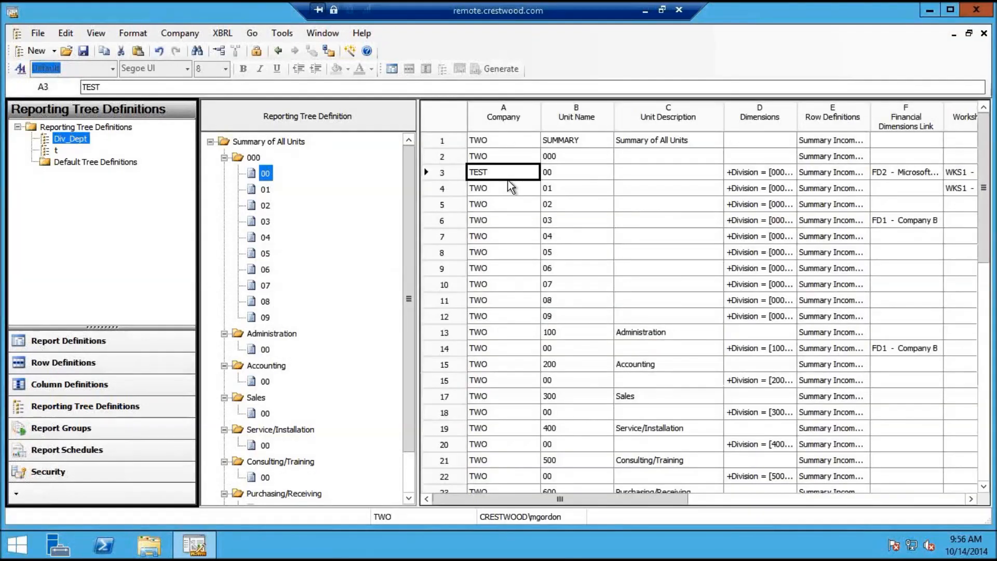
pyautogui.click(535, 175)
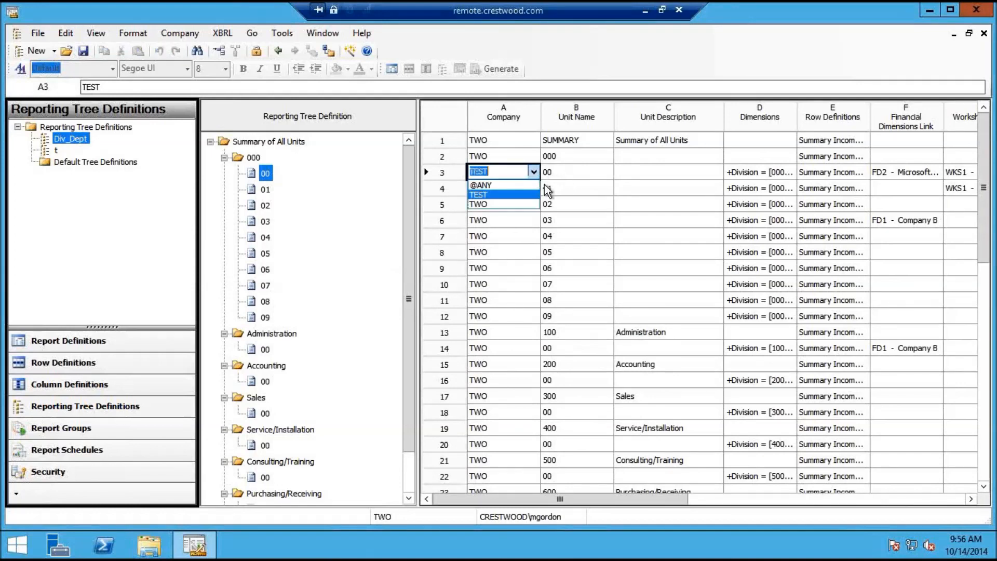
pyautogui.click(509, 204)
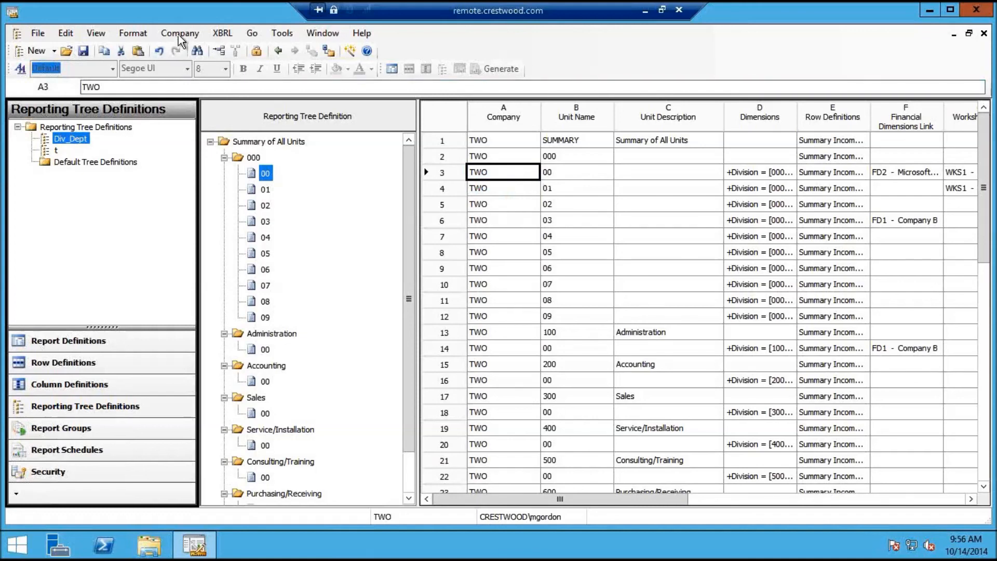
# Open the Summary Income Statement row definition and review its Row Links, including FD2, without changes
pyautogui.click(326, 33)
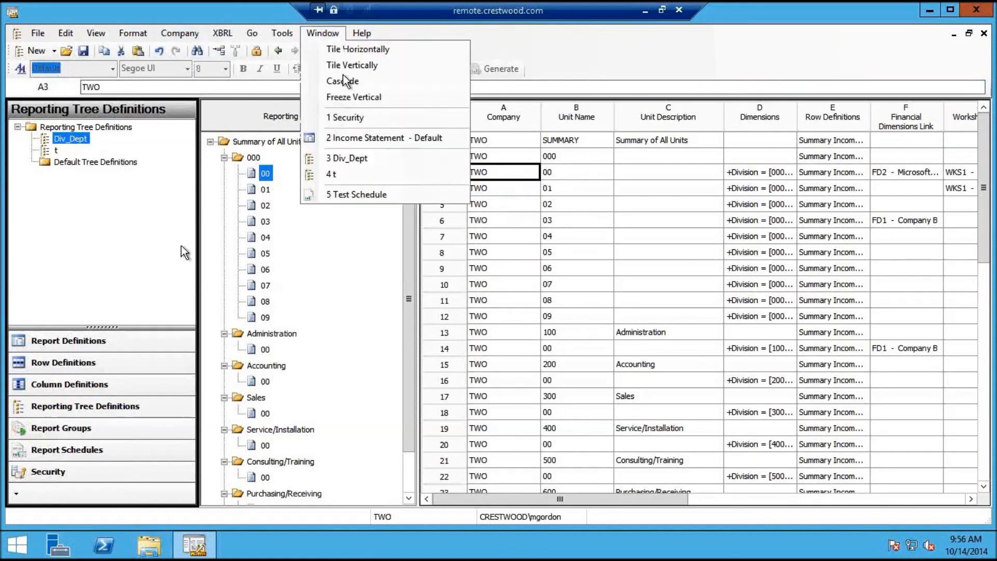
pyautogui.click(358, 138)
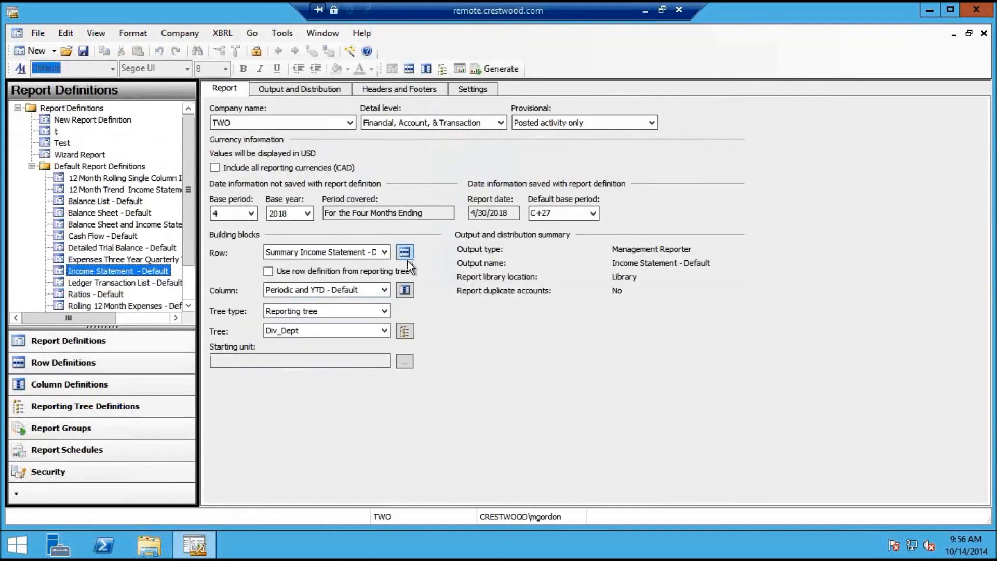
pyautogui.click(405, 252)
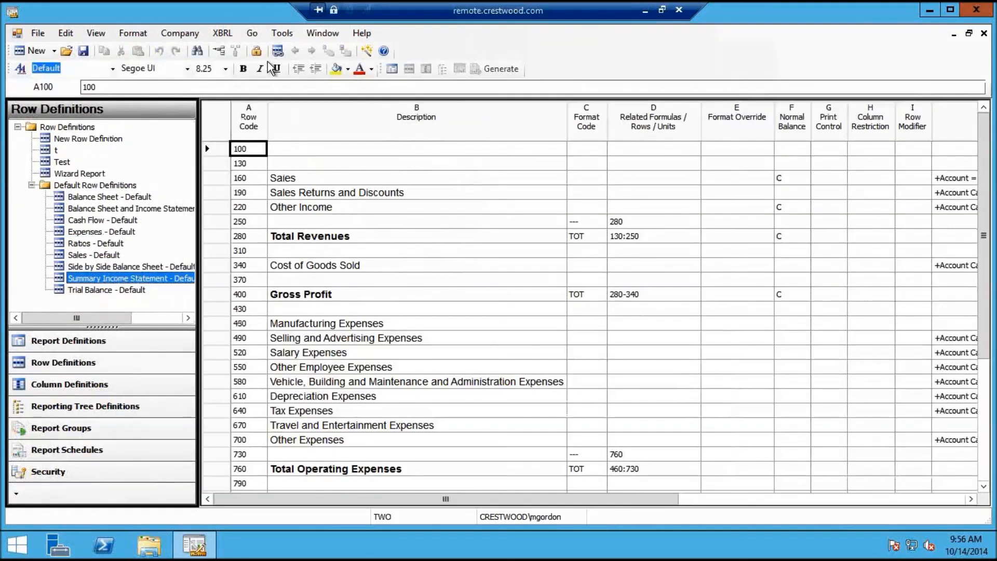
pyautogui.click(278, 51)
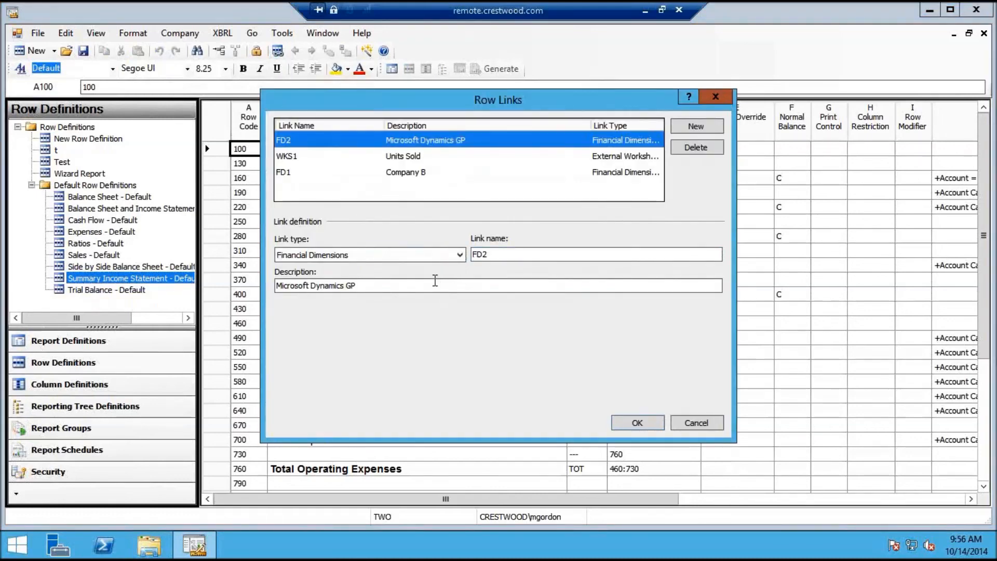
pyautogui.click(435, 282)
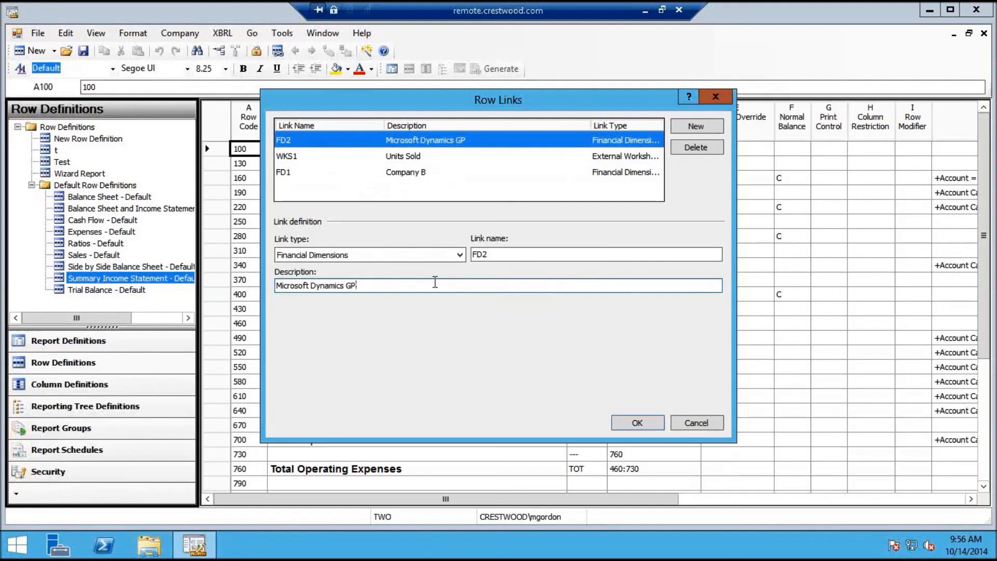
pyautogui.click(698, 423)
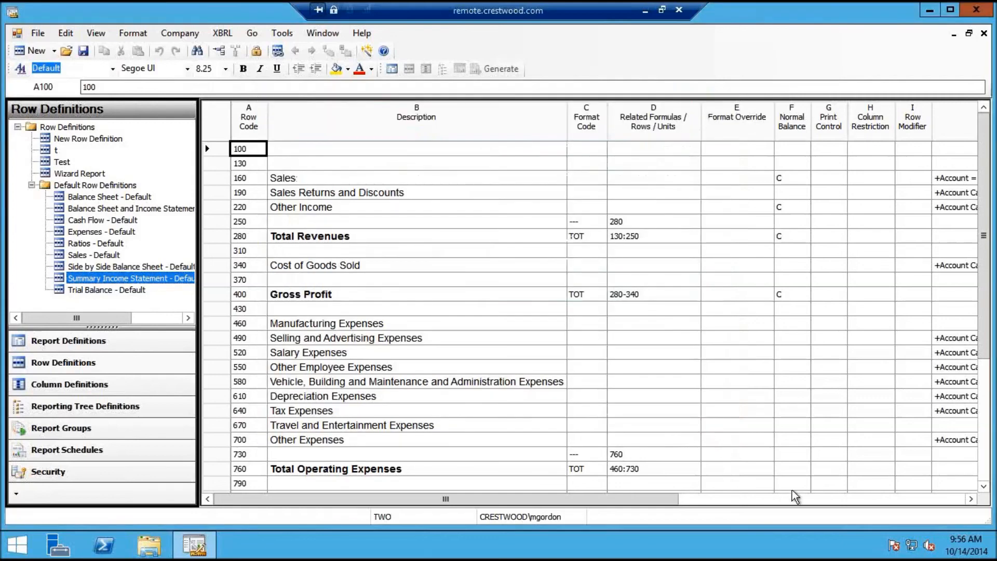
# Check the Sales row's GP and Company B dimension links, then return to the Div_Dept tree
pyautogui.click(835, 498)
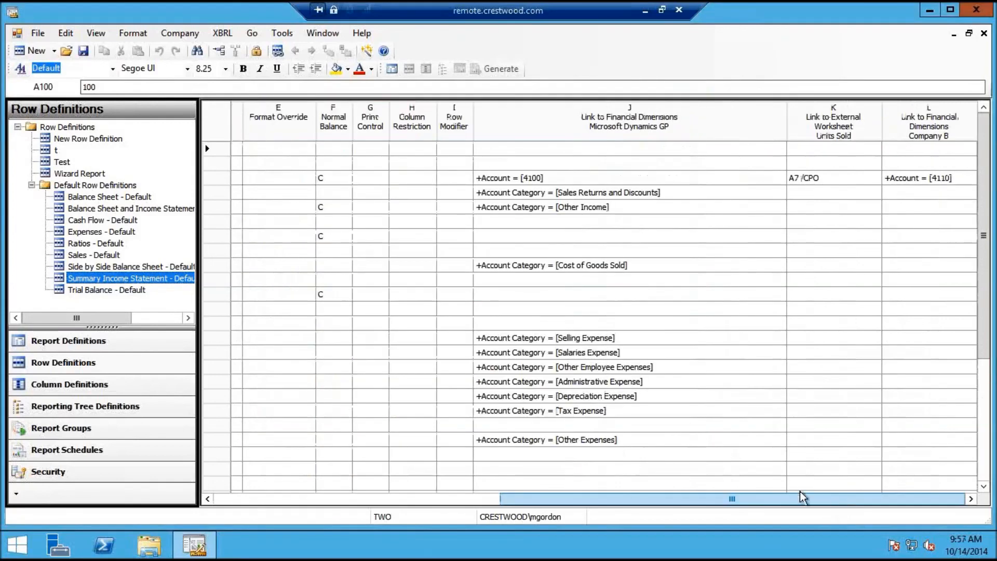
pyautogui.click(791, 482)
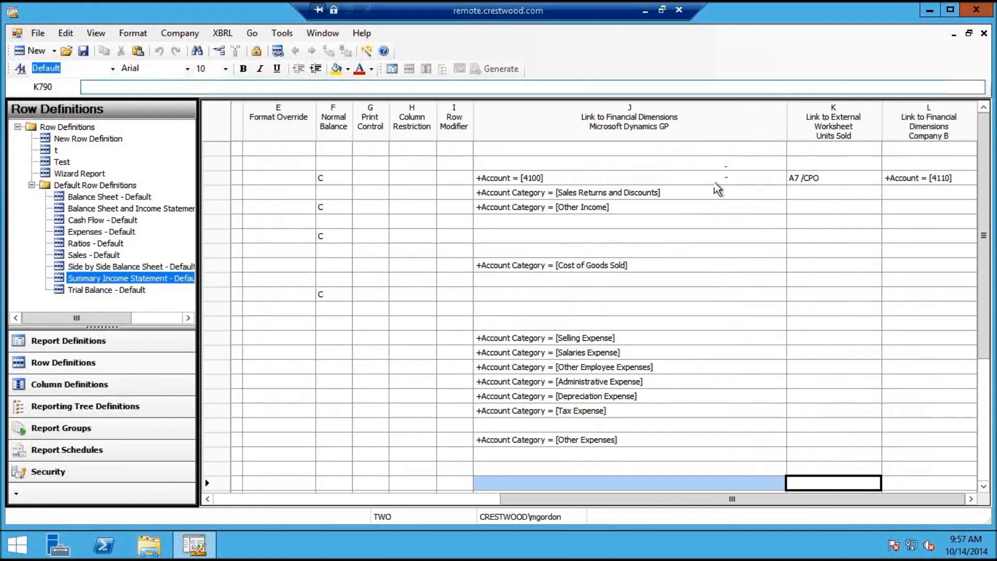
pyautogui.click(716, 183)
pyautogui.click(917, 178)
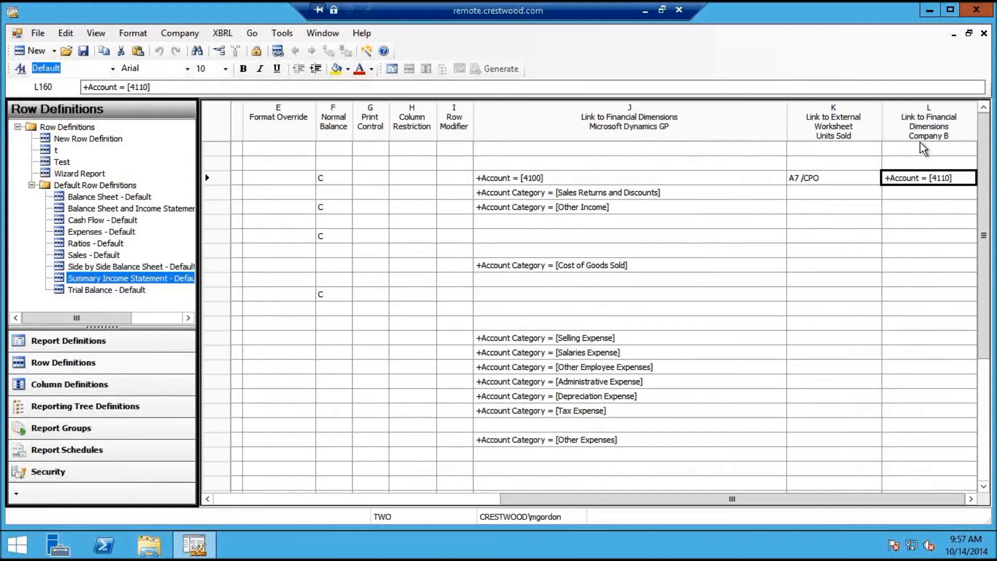
pyautogui.click(769, 181)
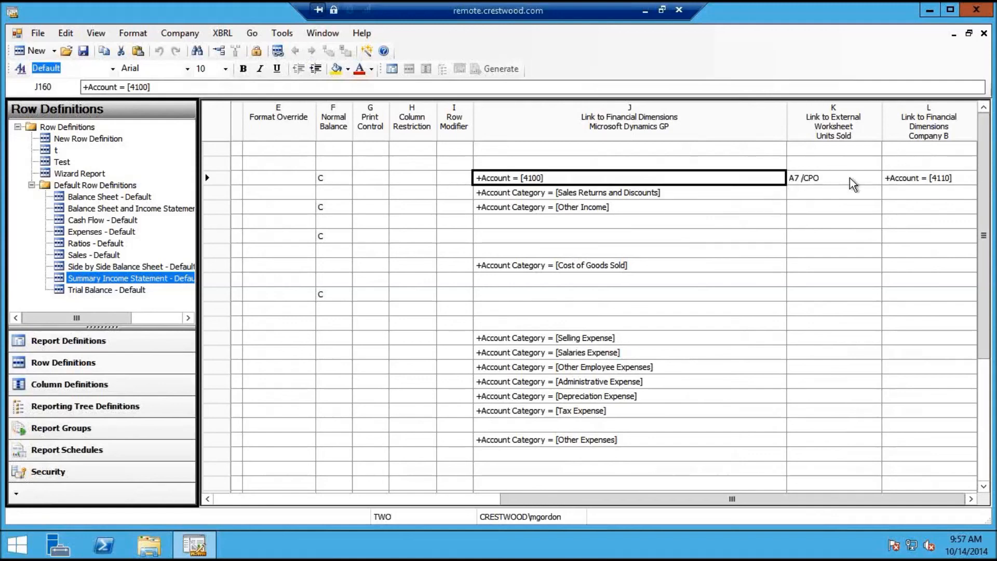
pyautogui.click(901, 179)
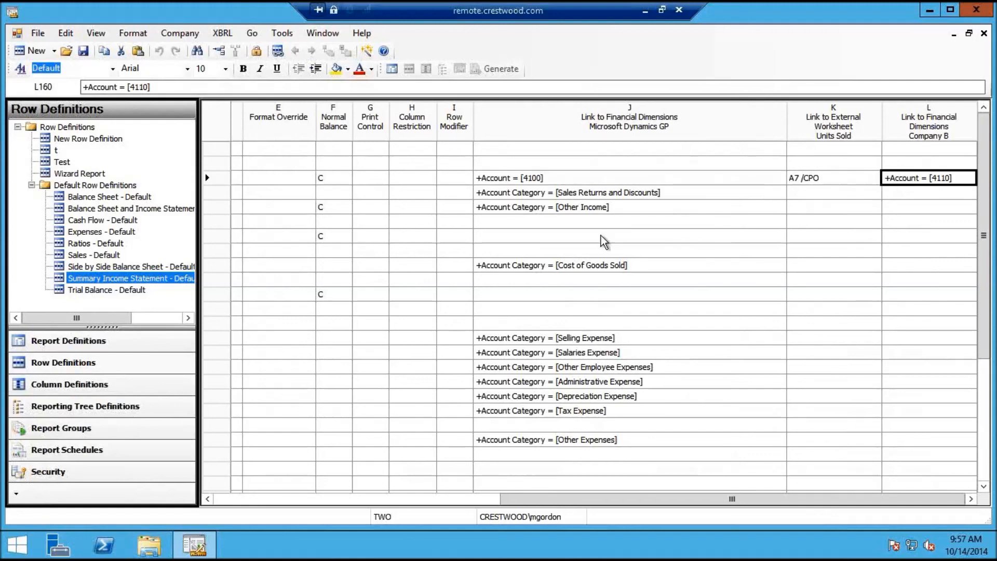
pyautogui.click(322, 33)
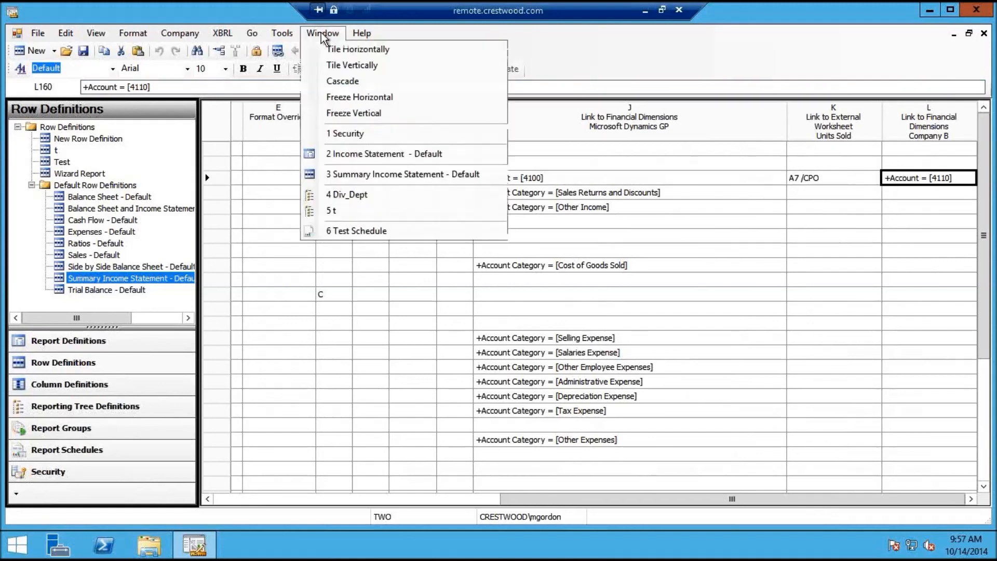
pyautogui.click(343, 195)
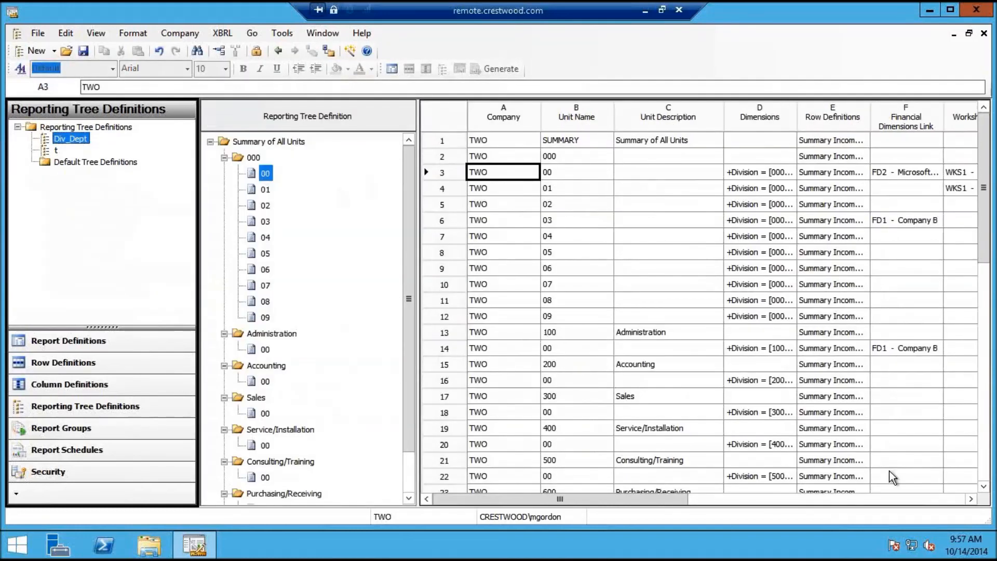
pyautogui.click(927, 500)
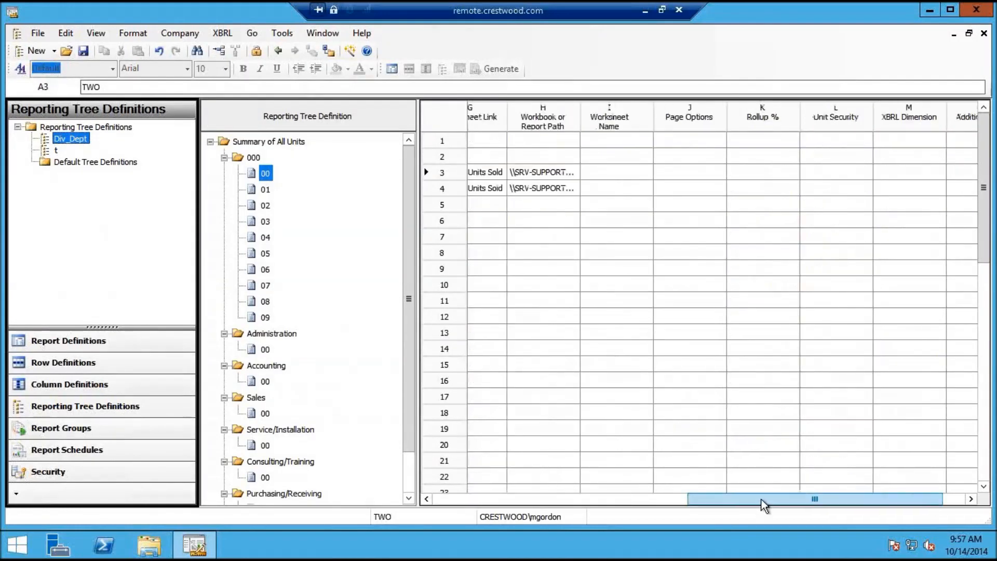
pyautogui.click(659, 500)
pyautogui.click(617, 214)
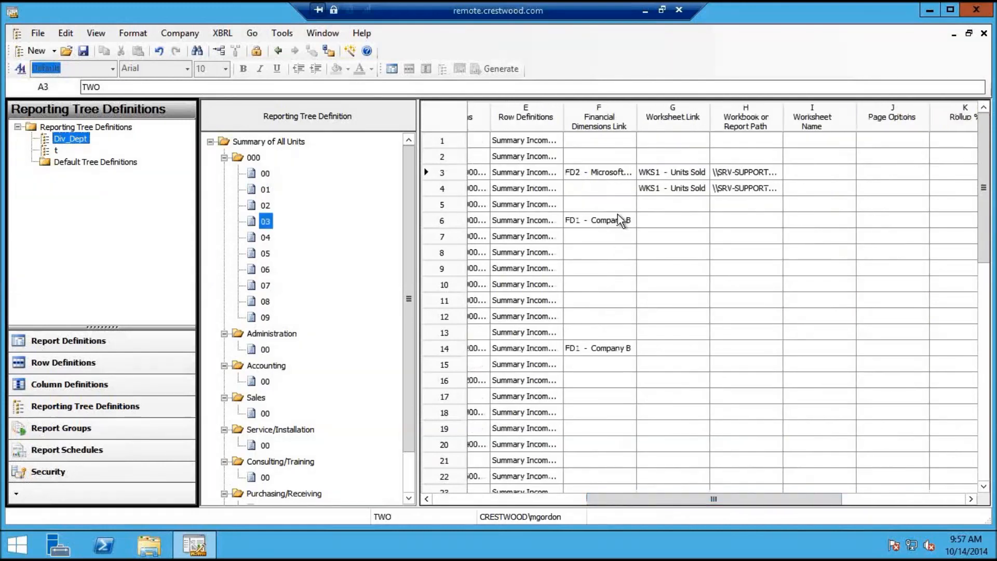
pyautogui.click(613, 177)
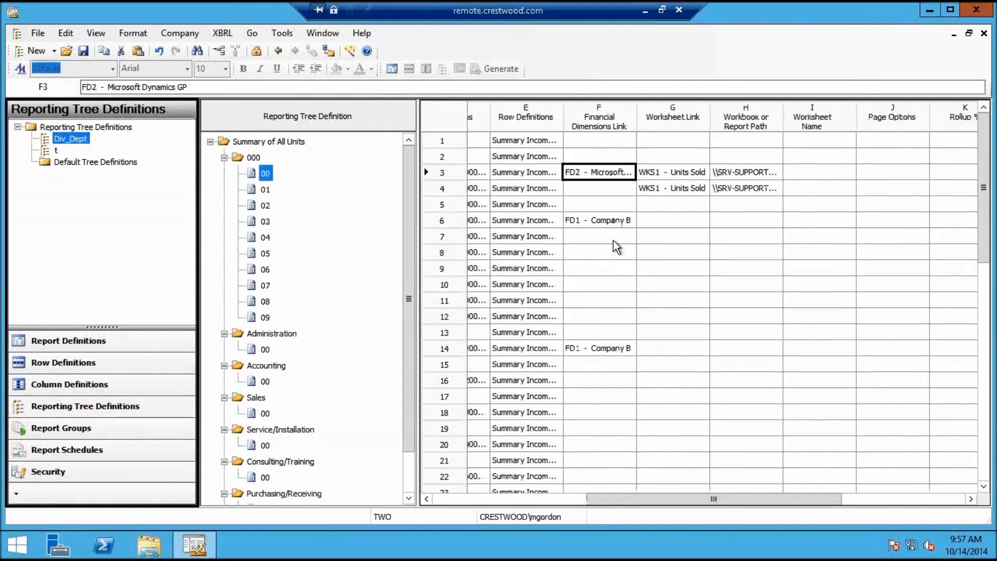
pyautogui.click(505, 499)
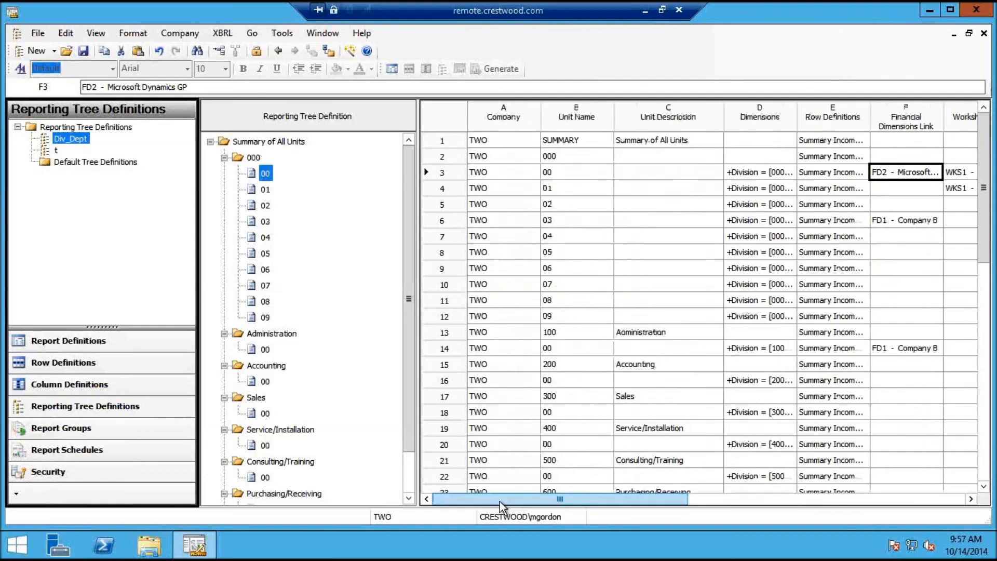
pyautogui.click(493, 171)
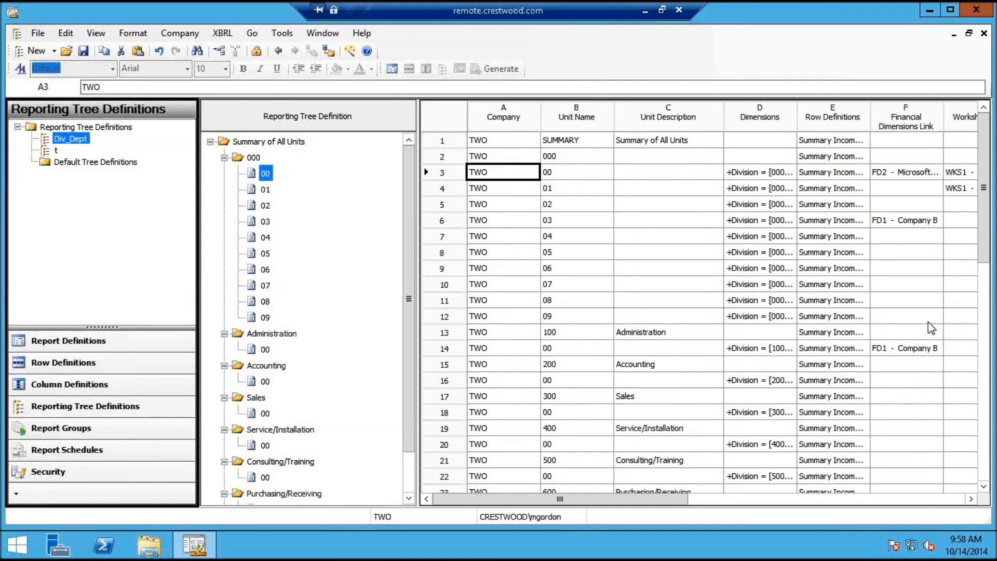
# Switch back to the Income Statement - Default report definition (company TWO, Div_Dept tree) via the Window menu
pyautogui.click(322, 33)
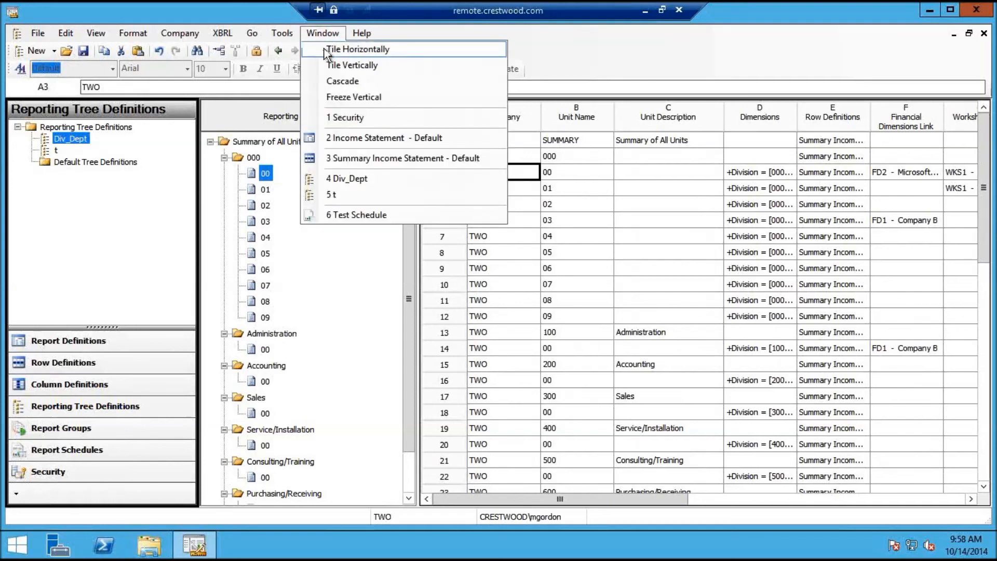
pyautogui.click(342, 139)
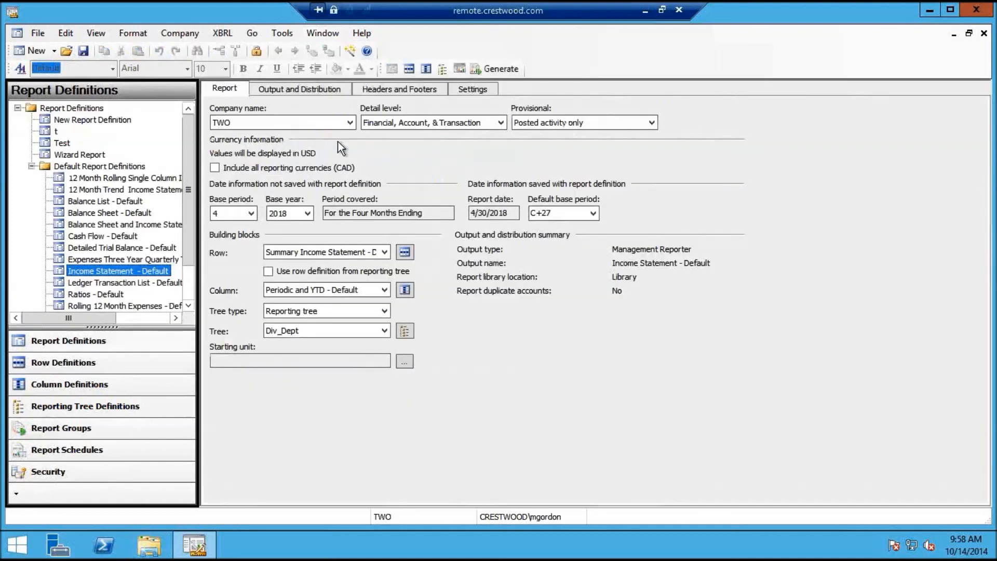